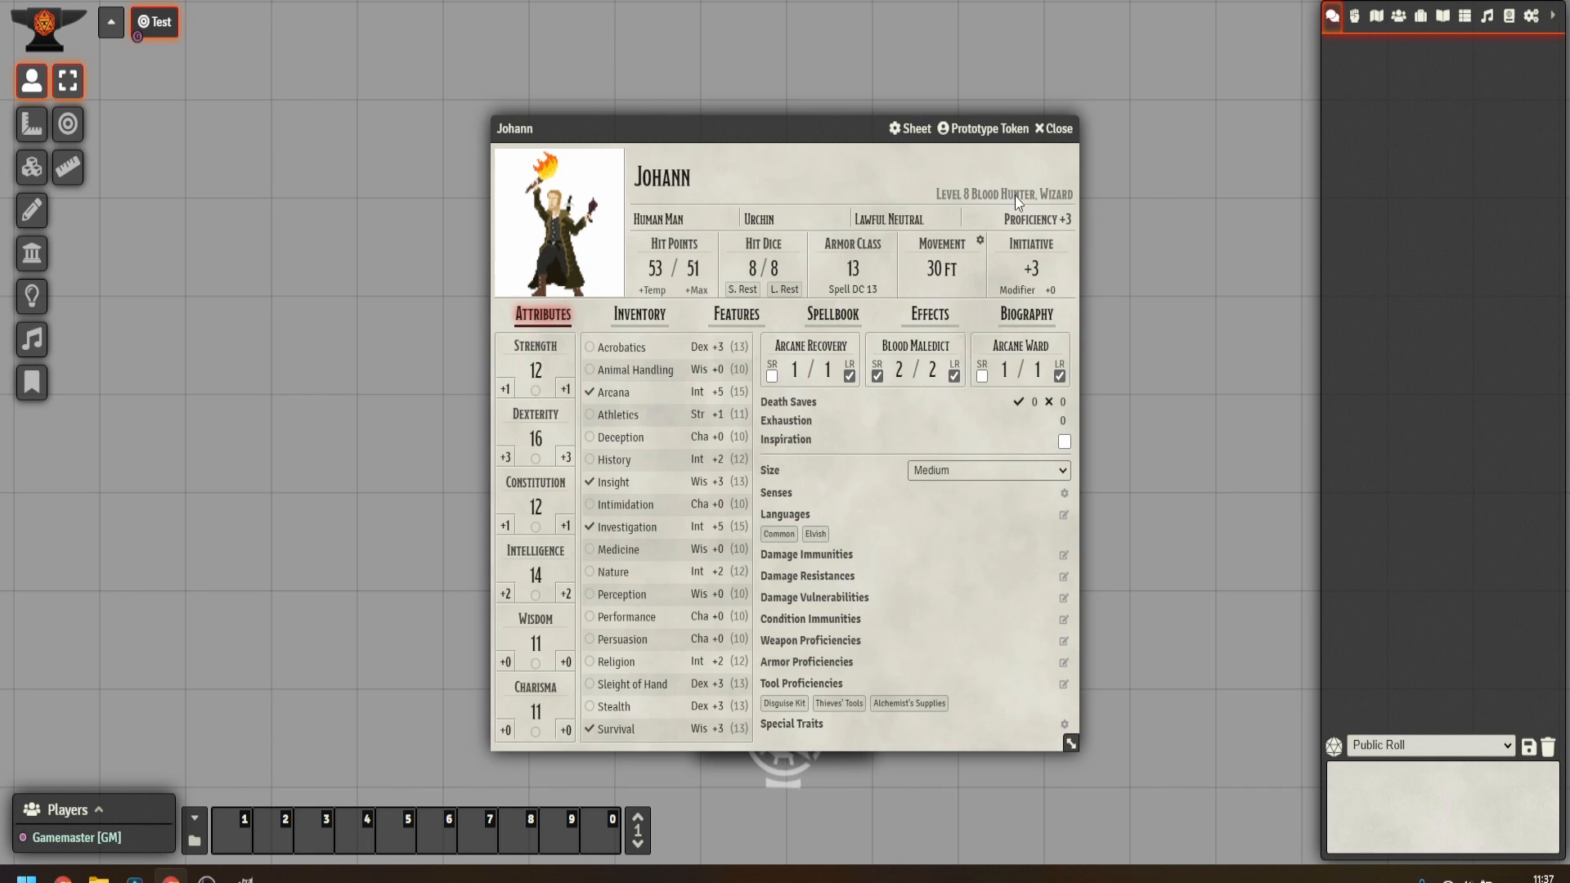
# Close Johann's sheet and switch the Brave Shadow (1) token to the Default 5e NPC Sheet, saving the configuration and closing its sheet.
pyautogui.click(1061, 129)
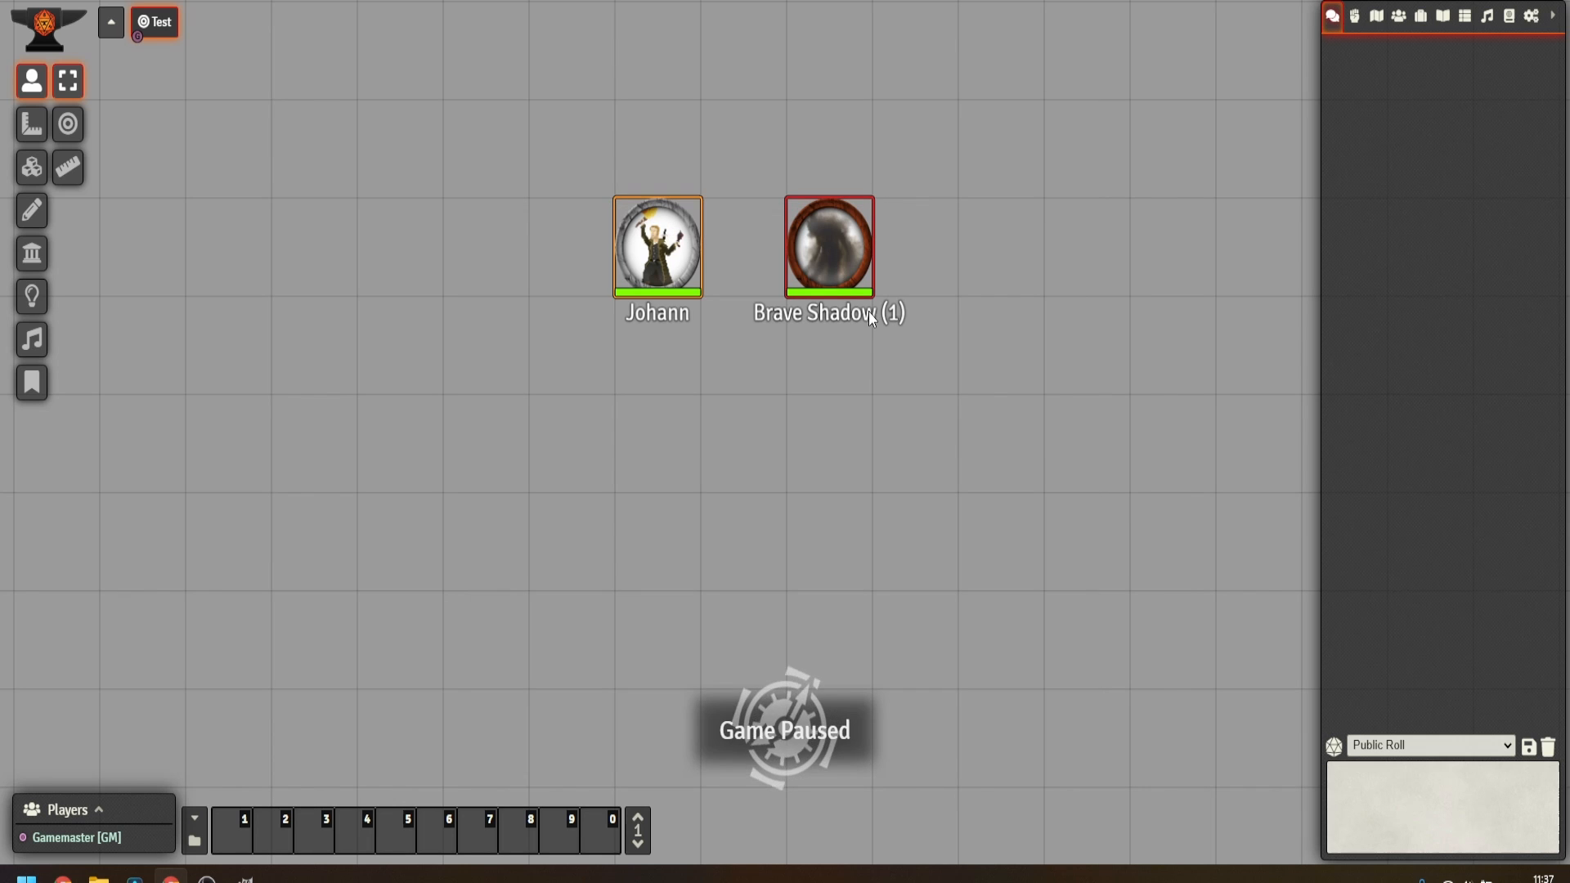
pyautogui.doubleClick(850, 270)
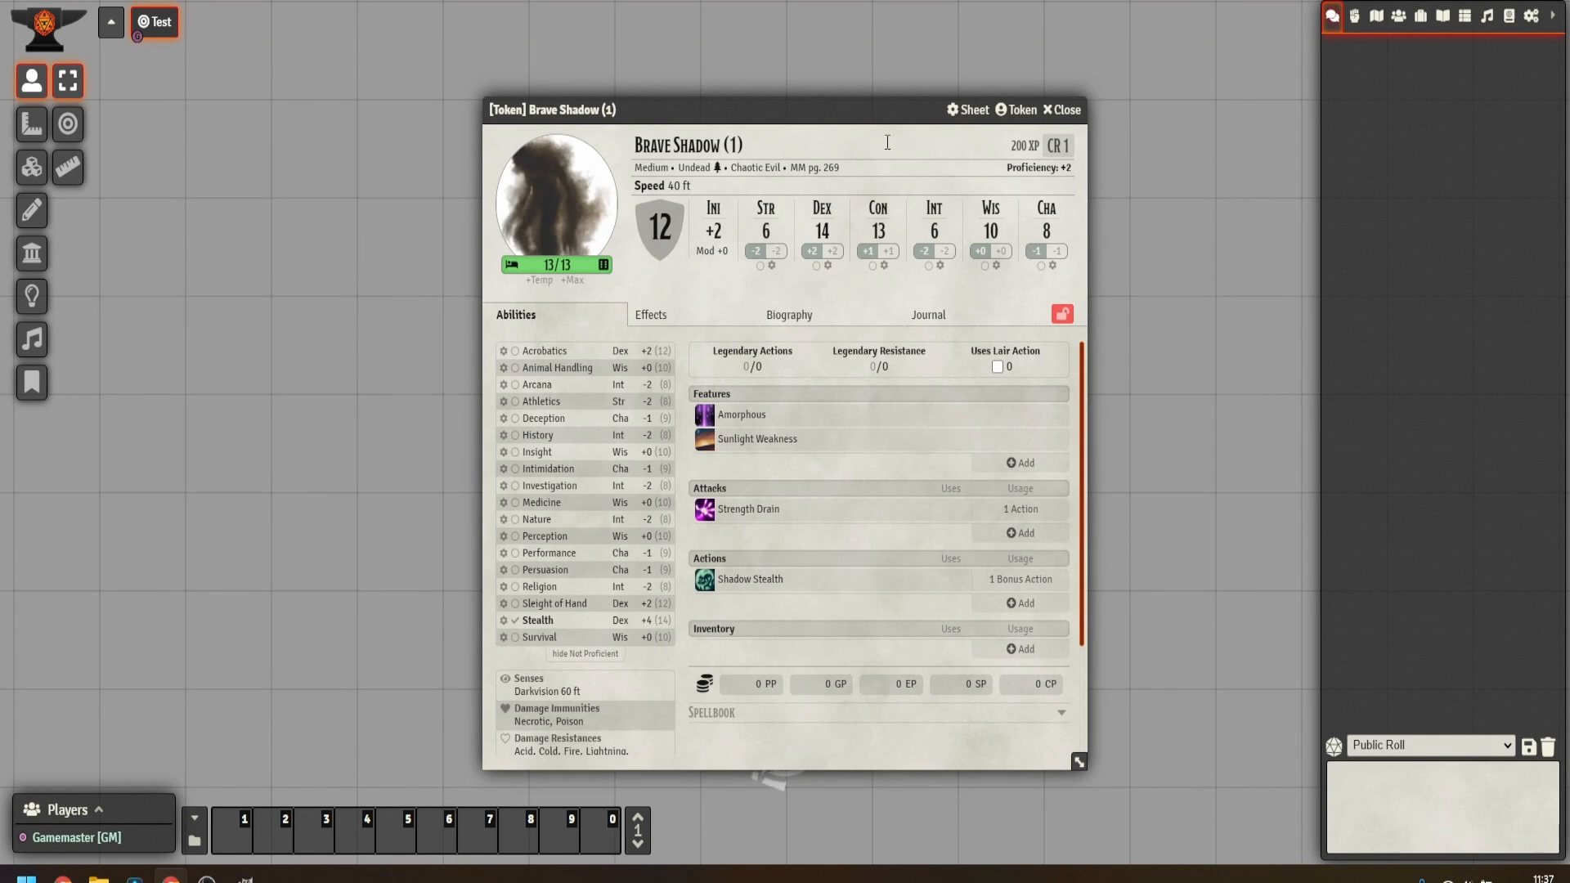
pyautogui.click(969, 110)
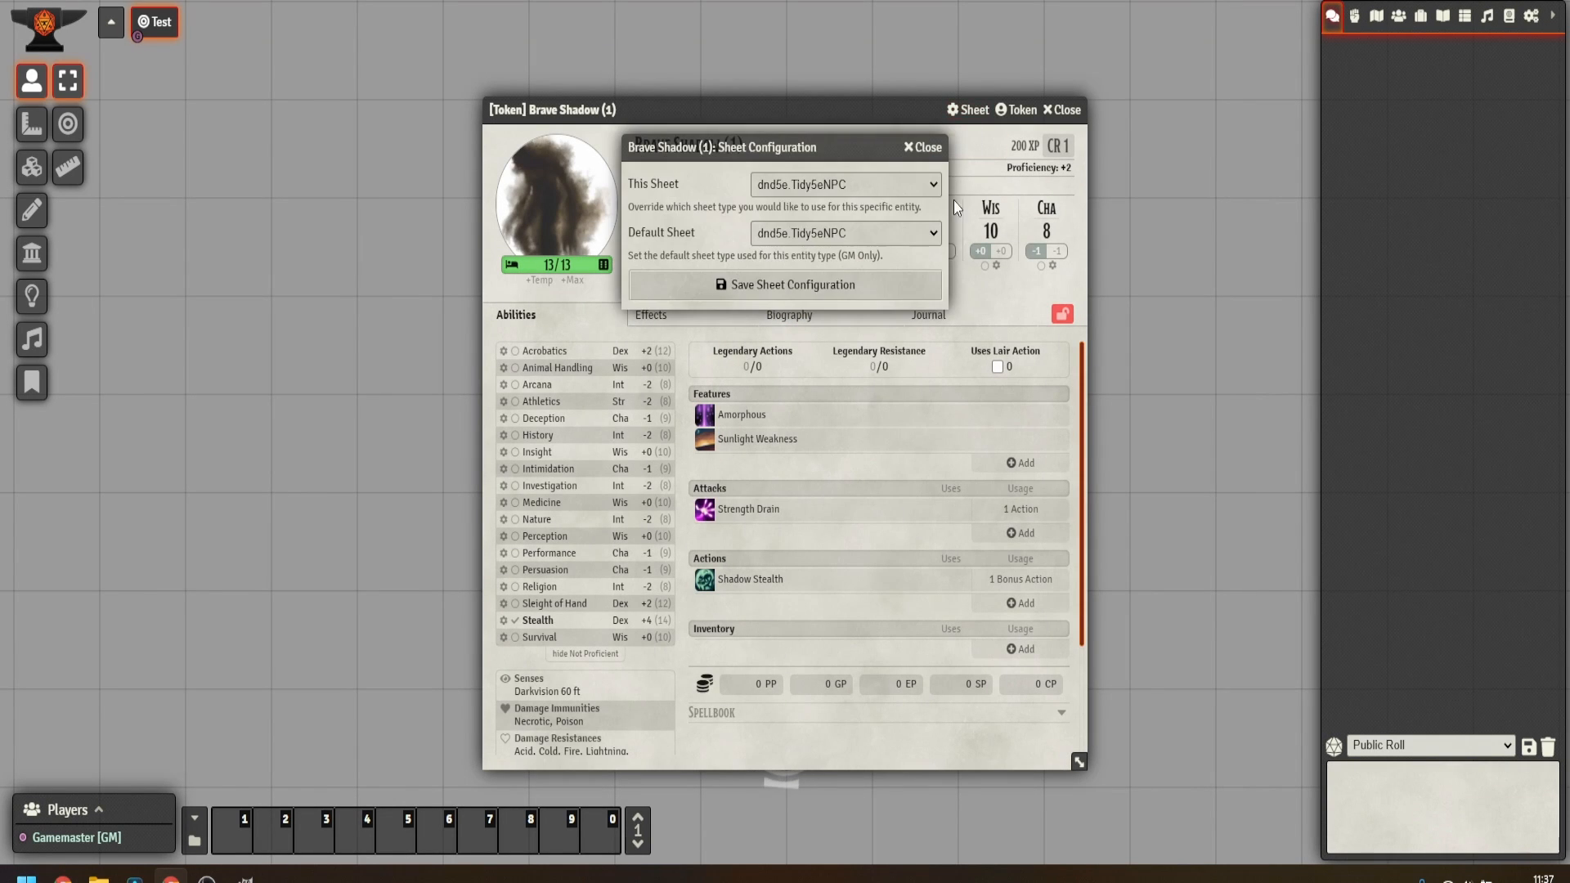
pyautogui.click(818, 185)
pyautogui.click(807, 236)
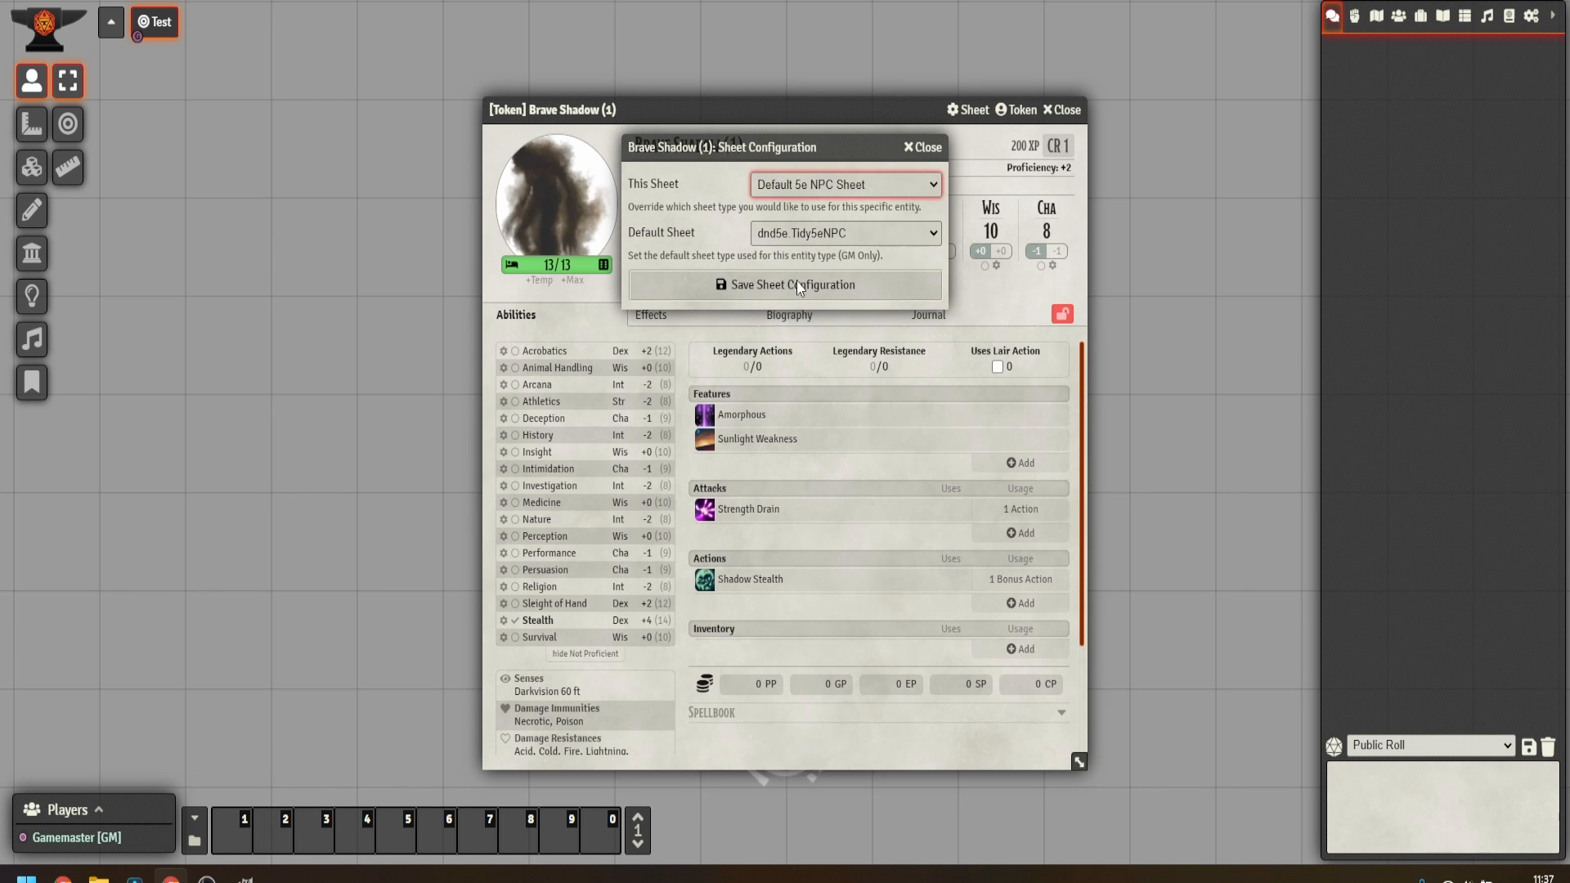
pyautogui.click(797, 284)
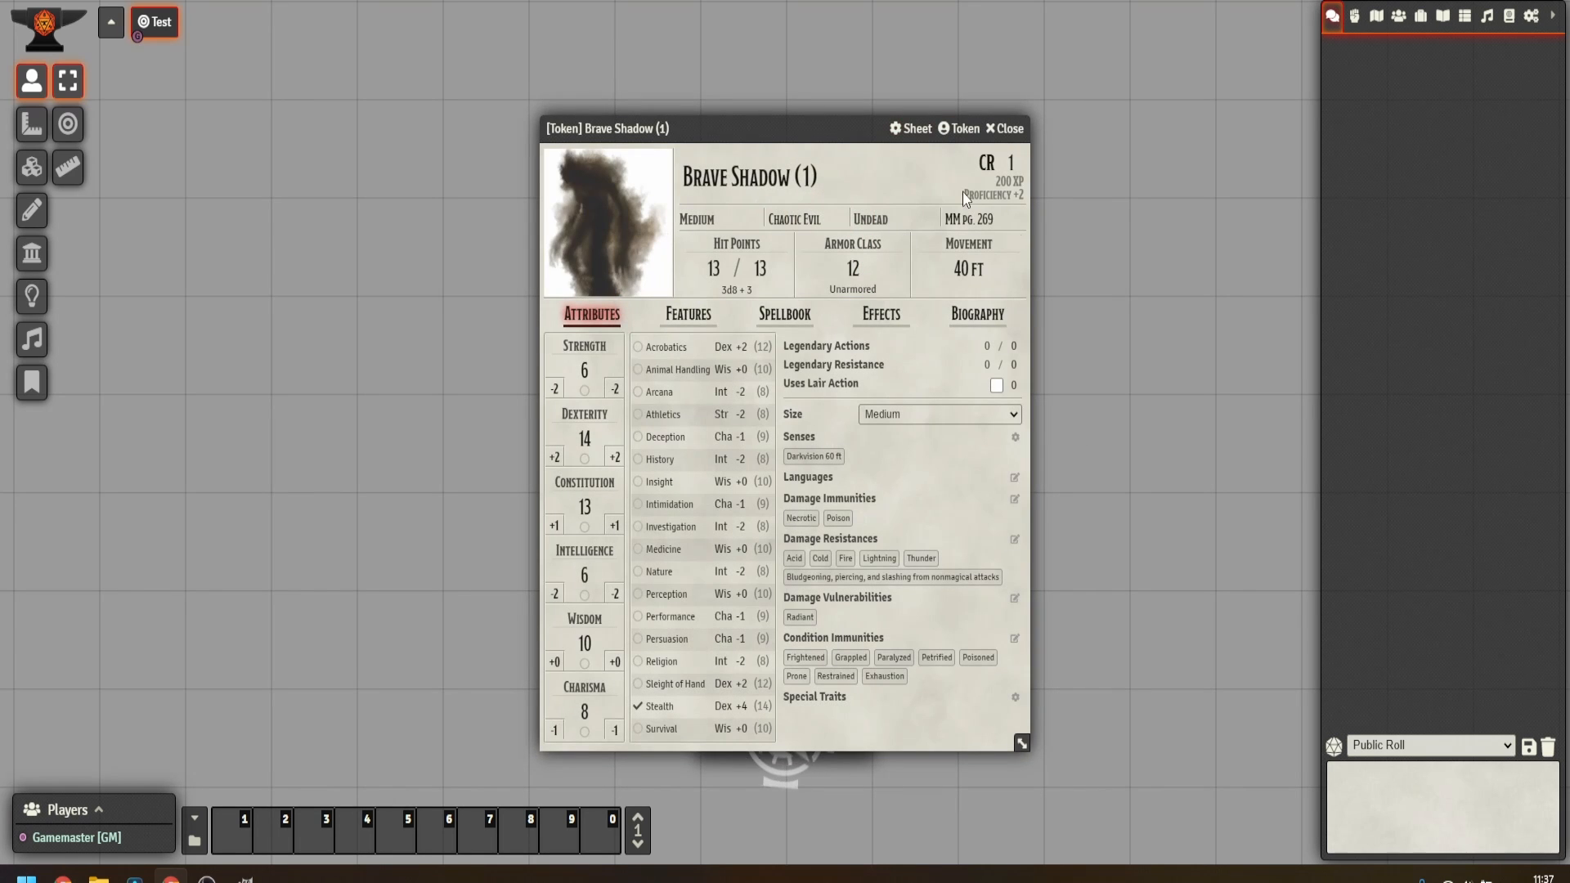
pyautogui.click(1018, 131)
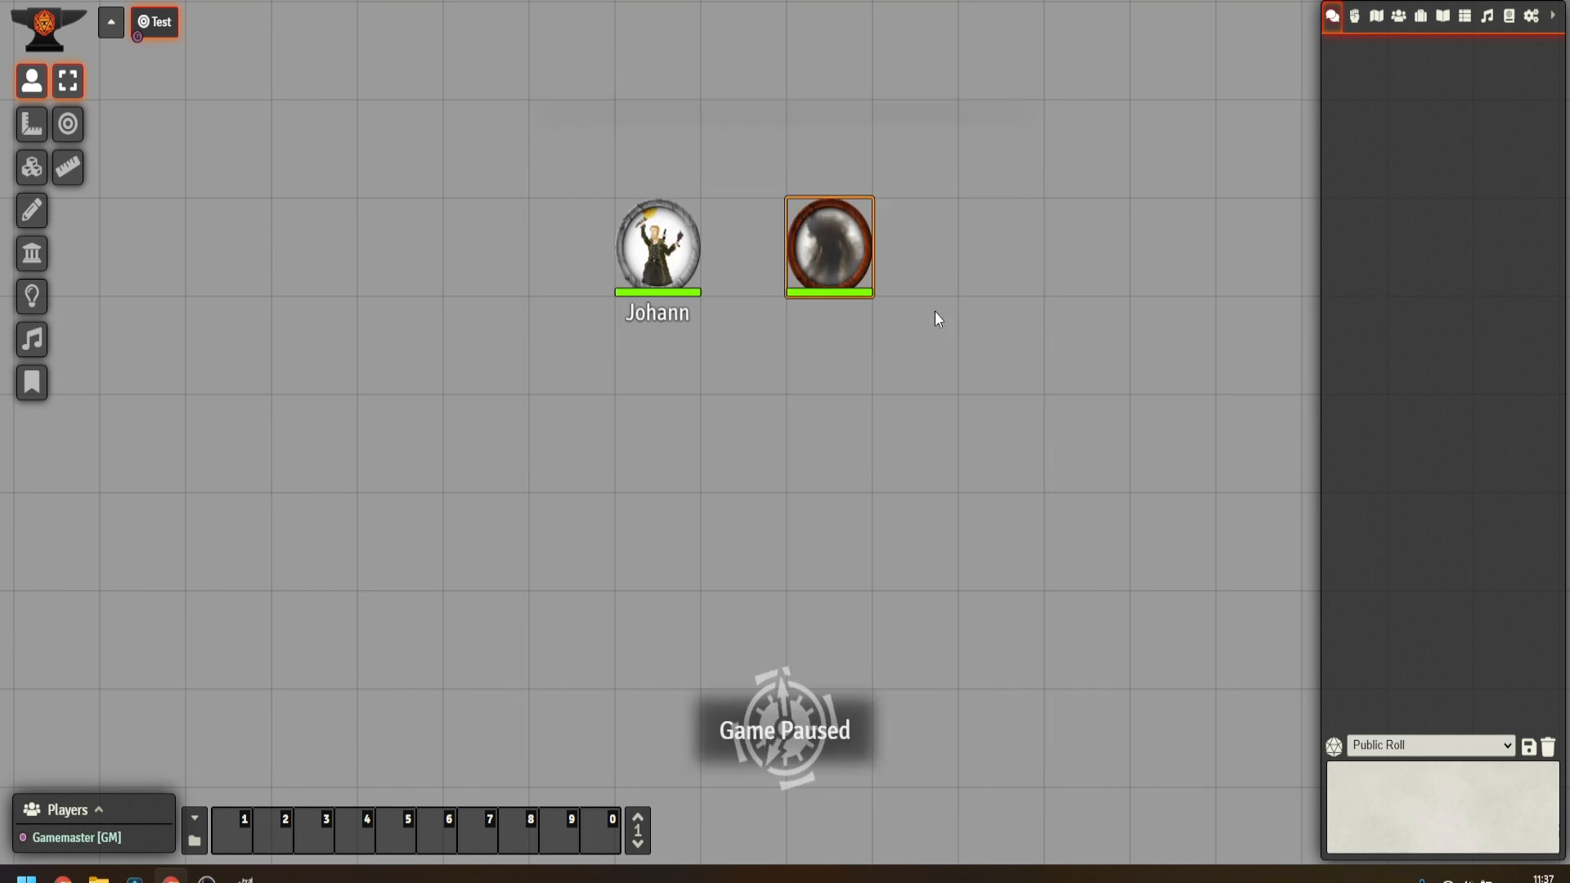
# Attack Brave Shadow (1) with Johann's Hand Crossbow (4) from his inventory, rolling with advantage, and roll the weapon's damage.
pyautogui.rightClick(851, 277)
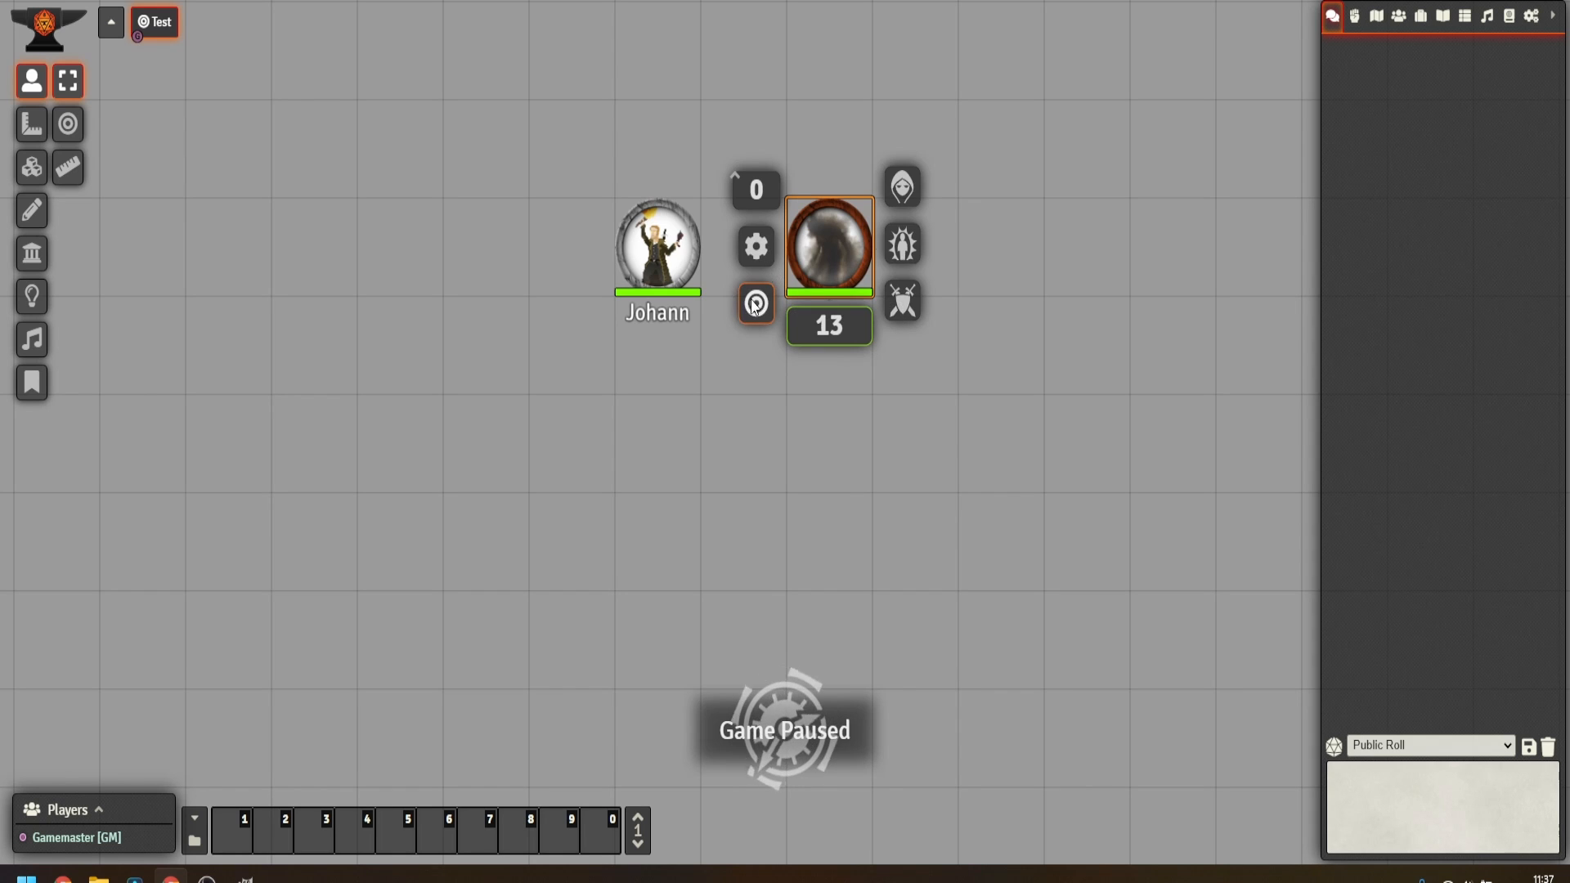
pyautogui.doubleClick(664, 240)
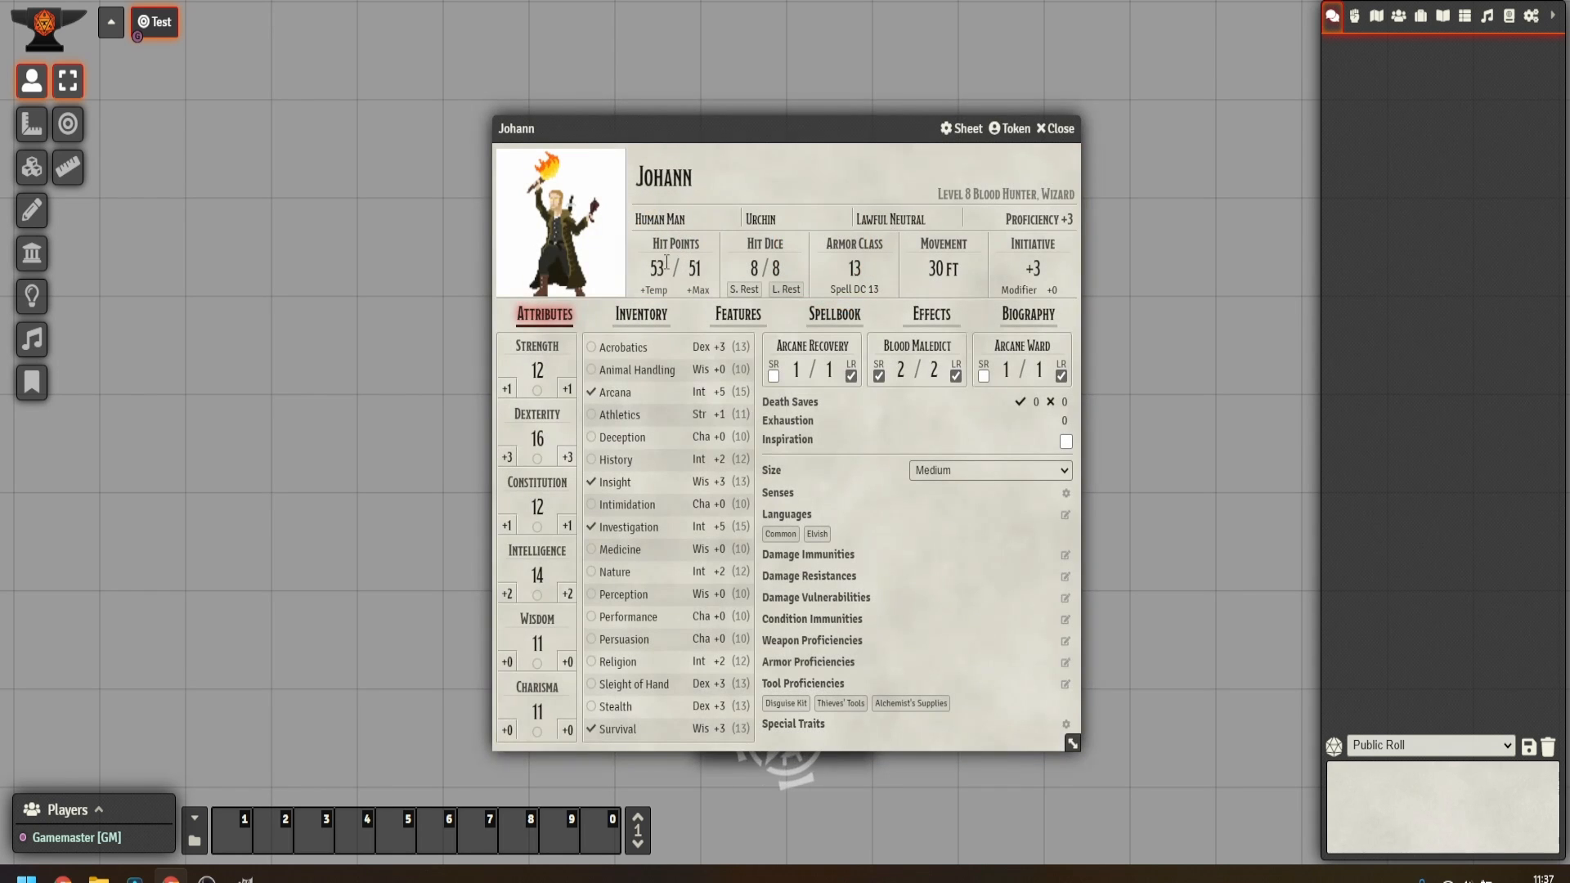
pyautogui.click(641, 317)
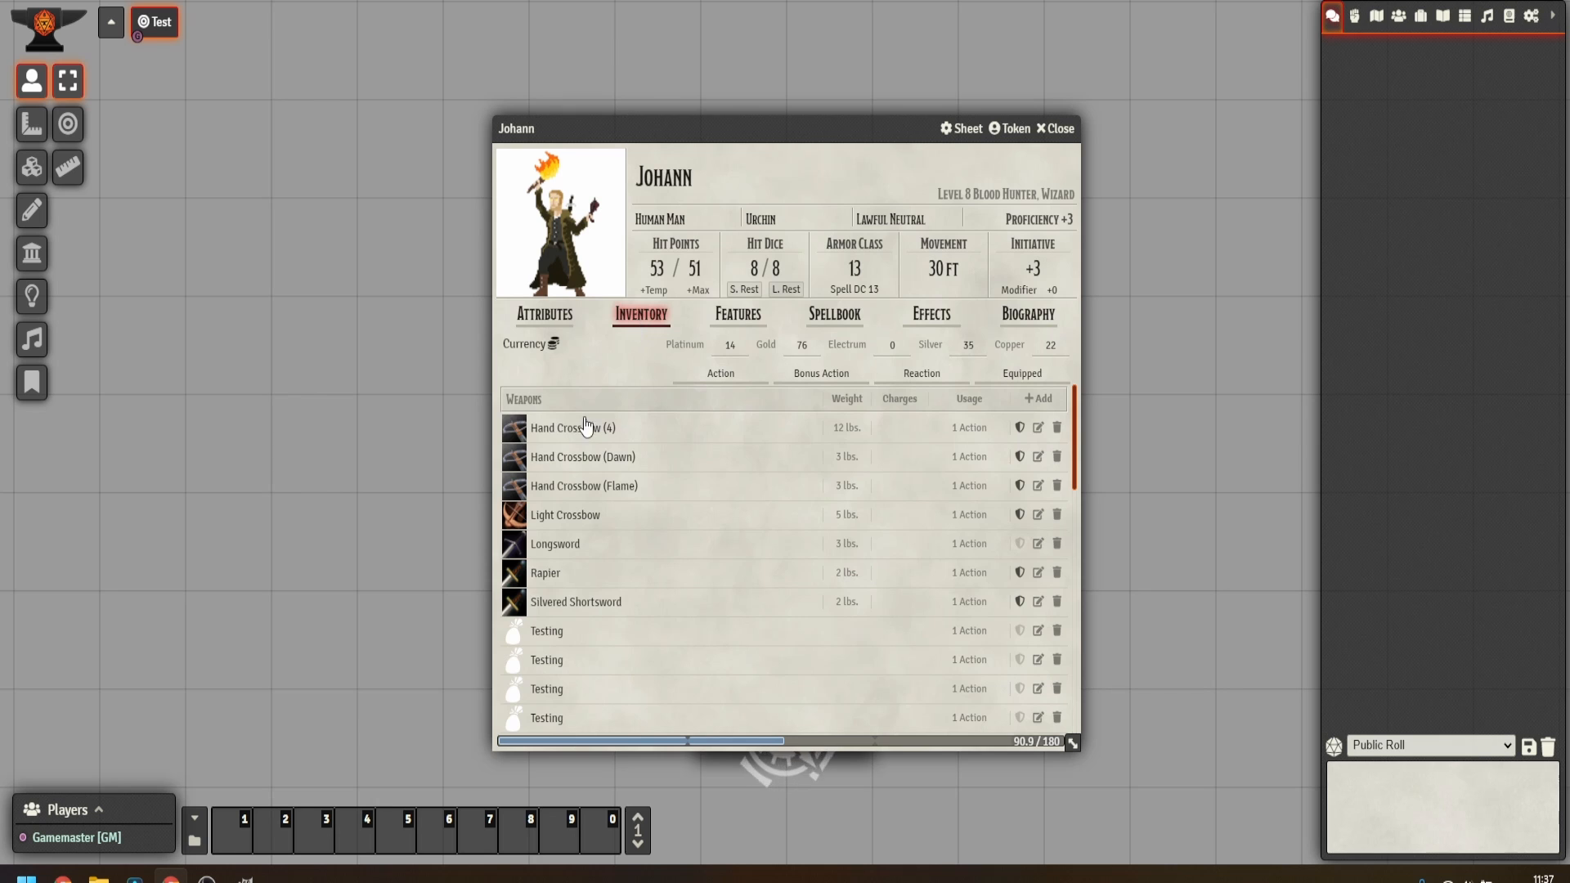
pyautogui.click(542, 436)
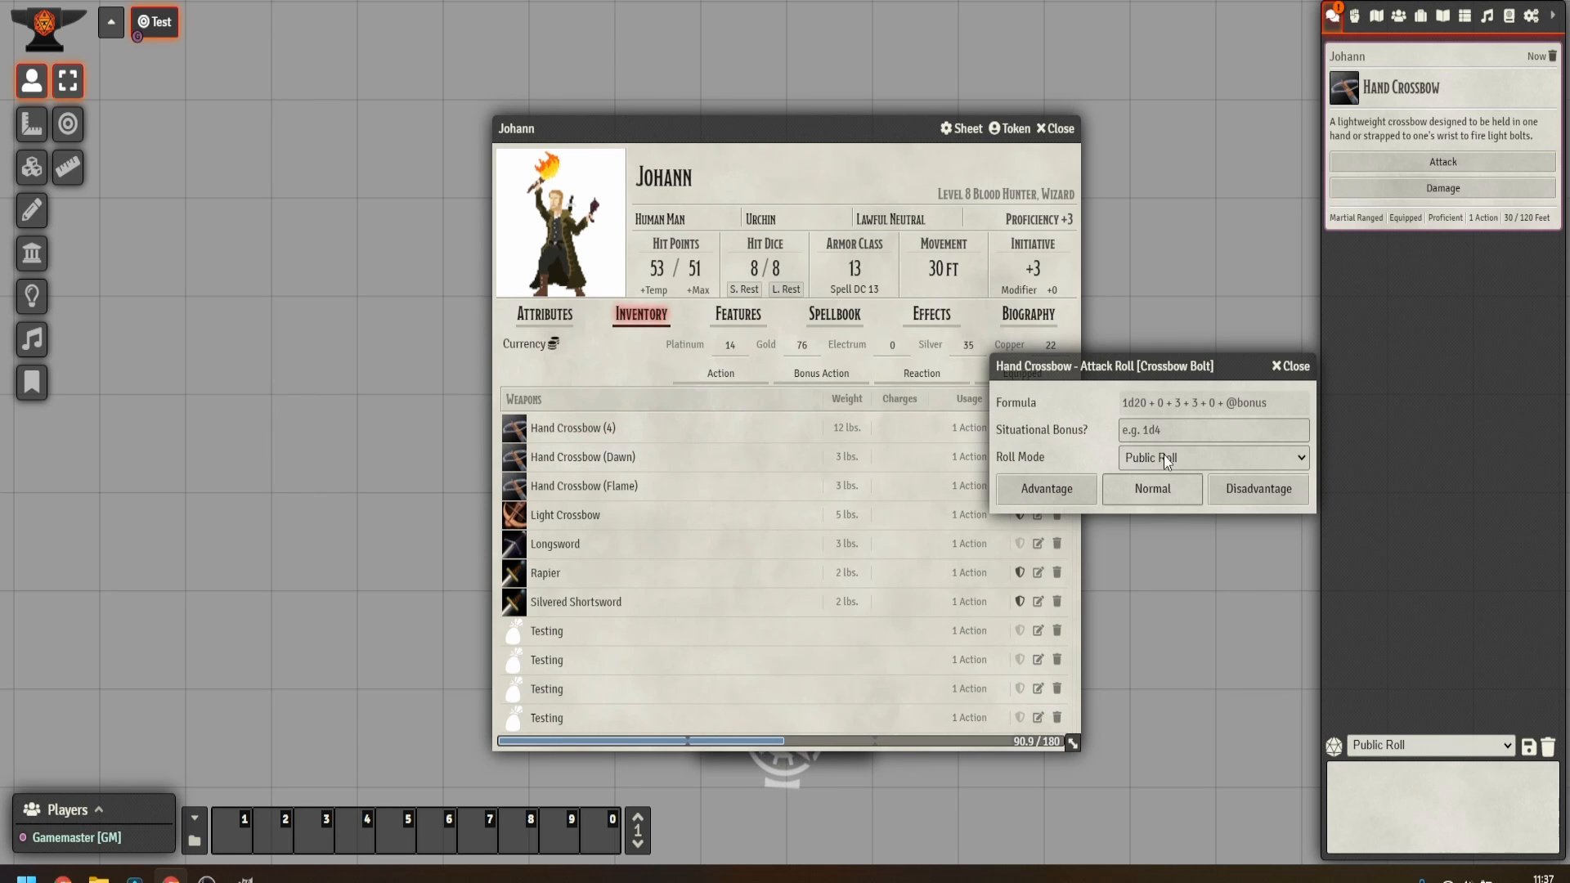
pyautogui.click(1063, 488)
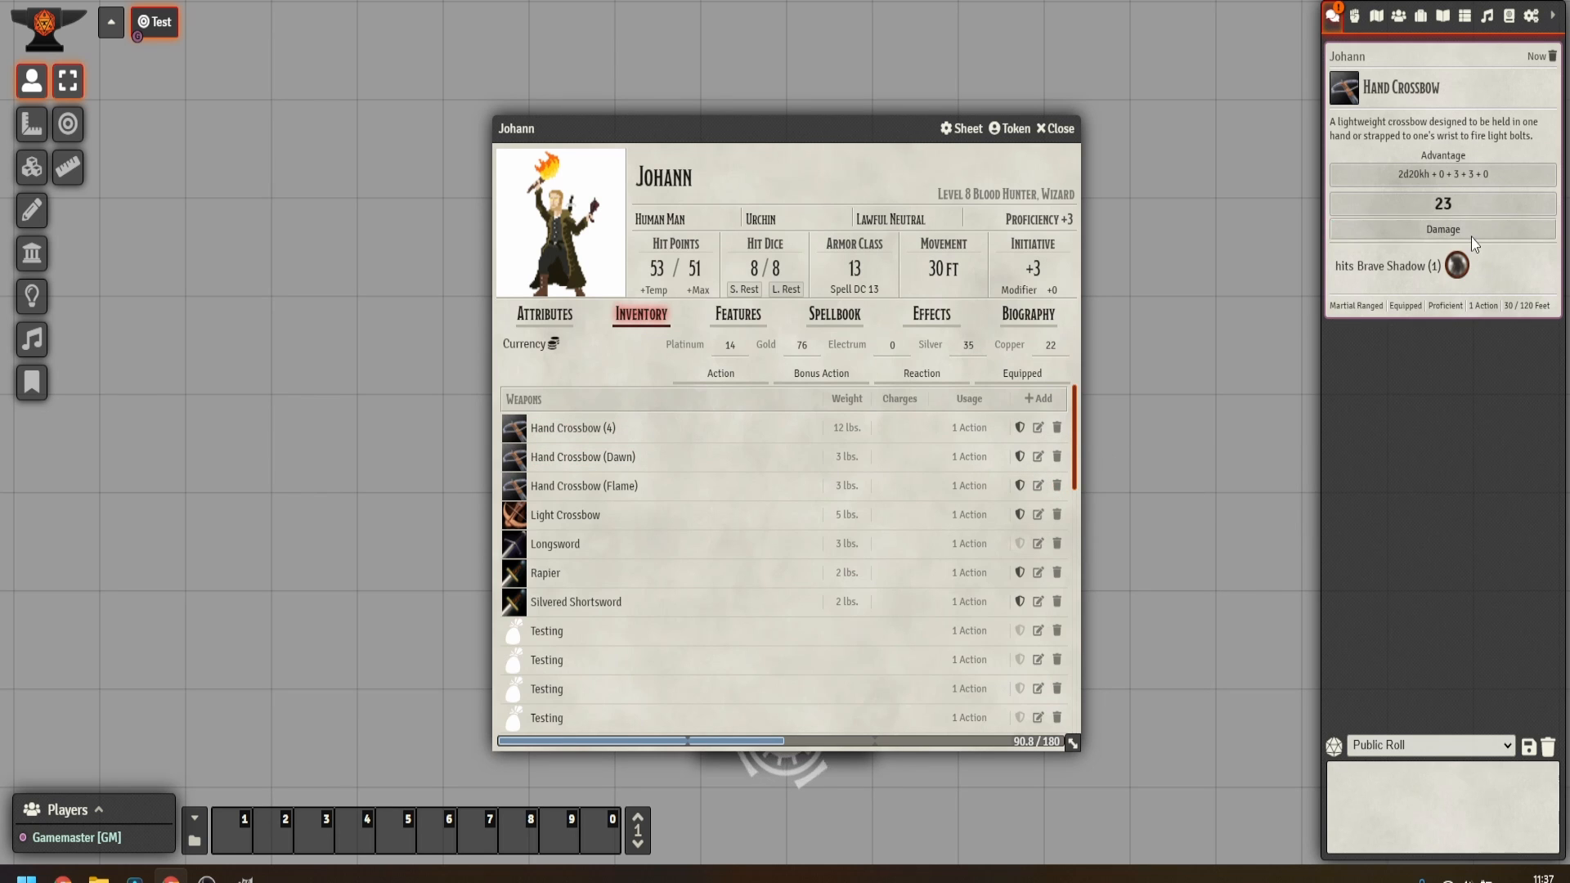
pyautogui.click(1465, 228)
pyautogui.click(1234, 489)
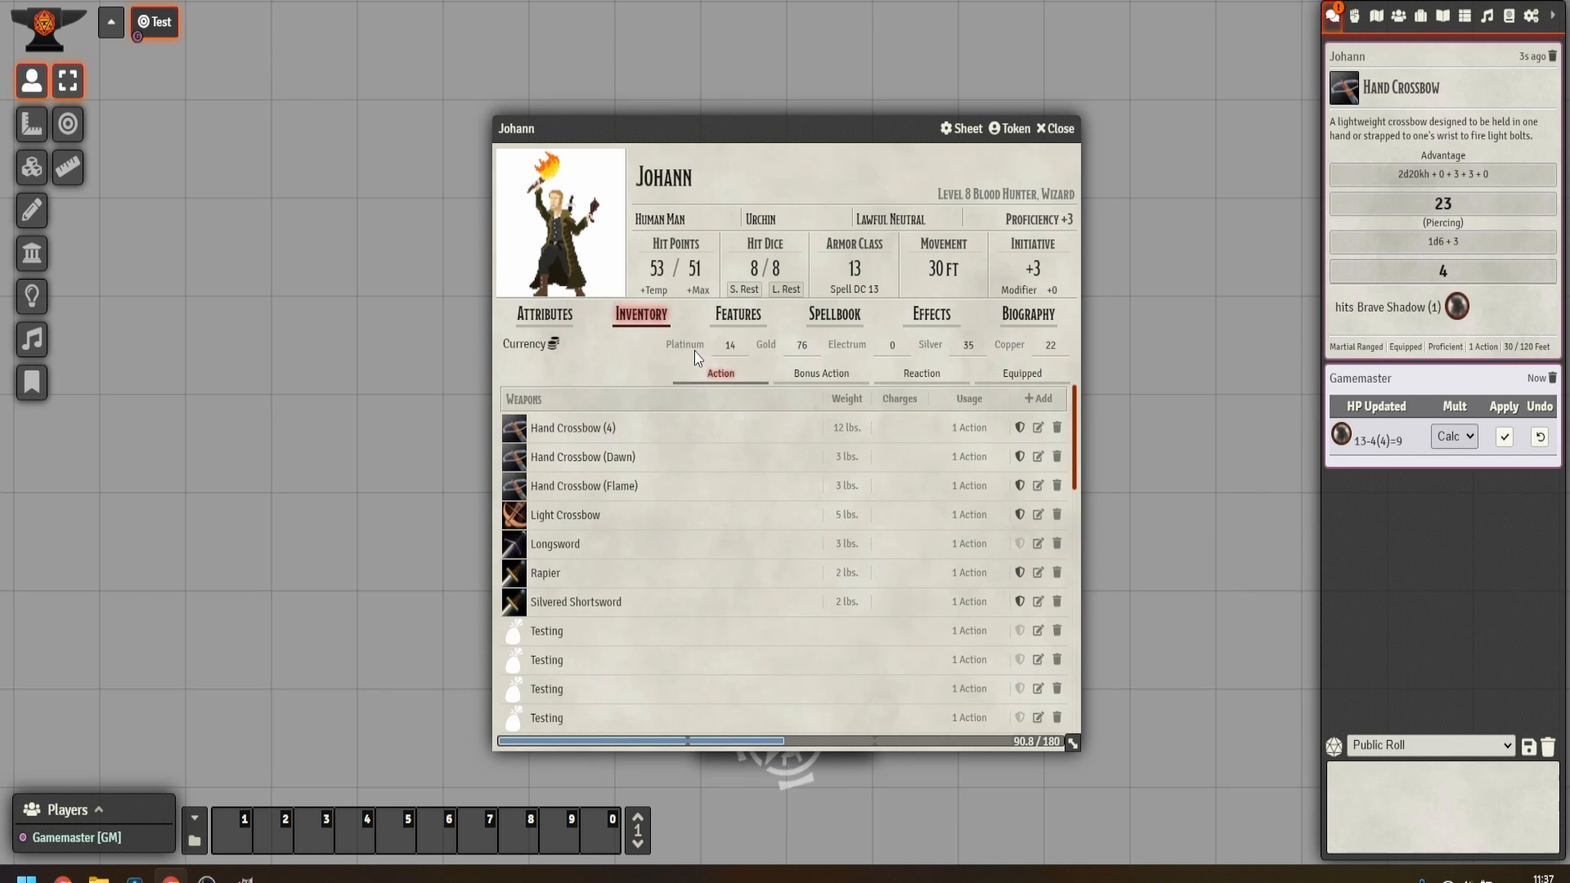
# Cast Alarm from Johann's spellbook at 1st level, consuming a spell slot with the measured template option enabled, and close his sheet.
pyautogui.click(817, 328)
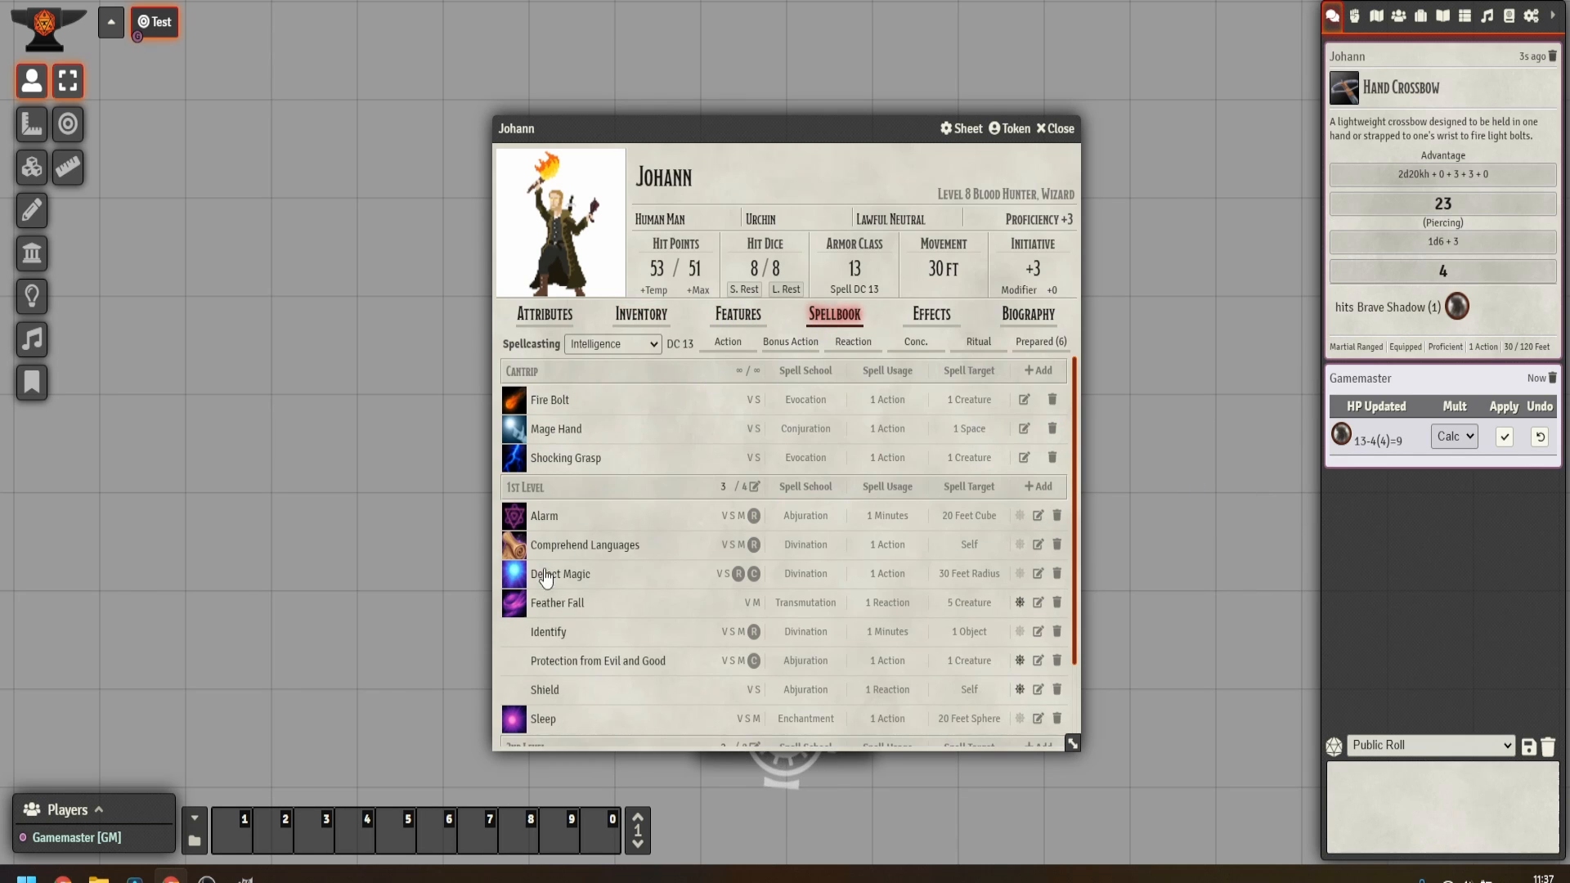
pyautogui.click(515, 516)
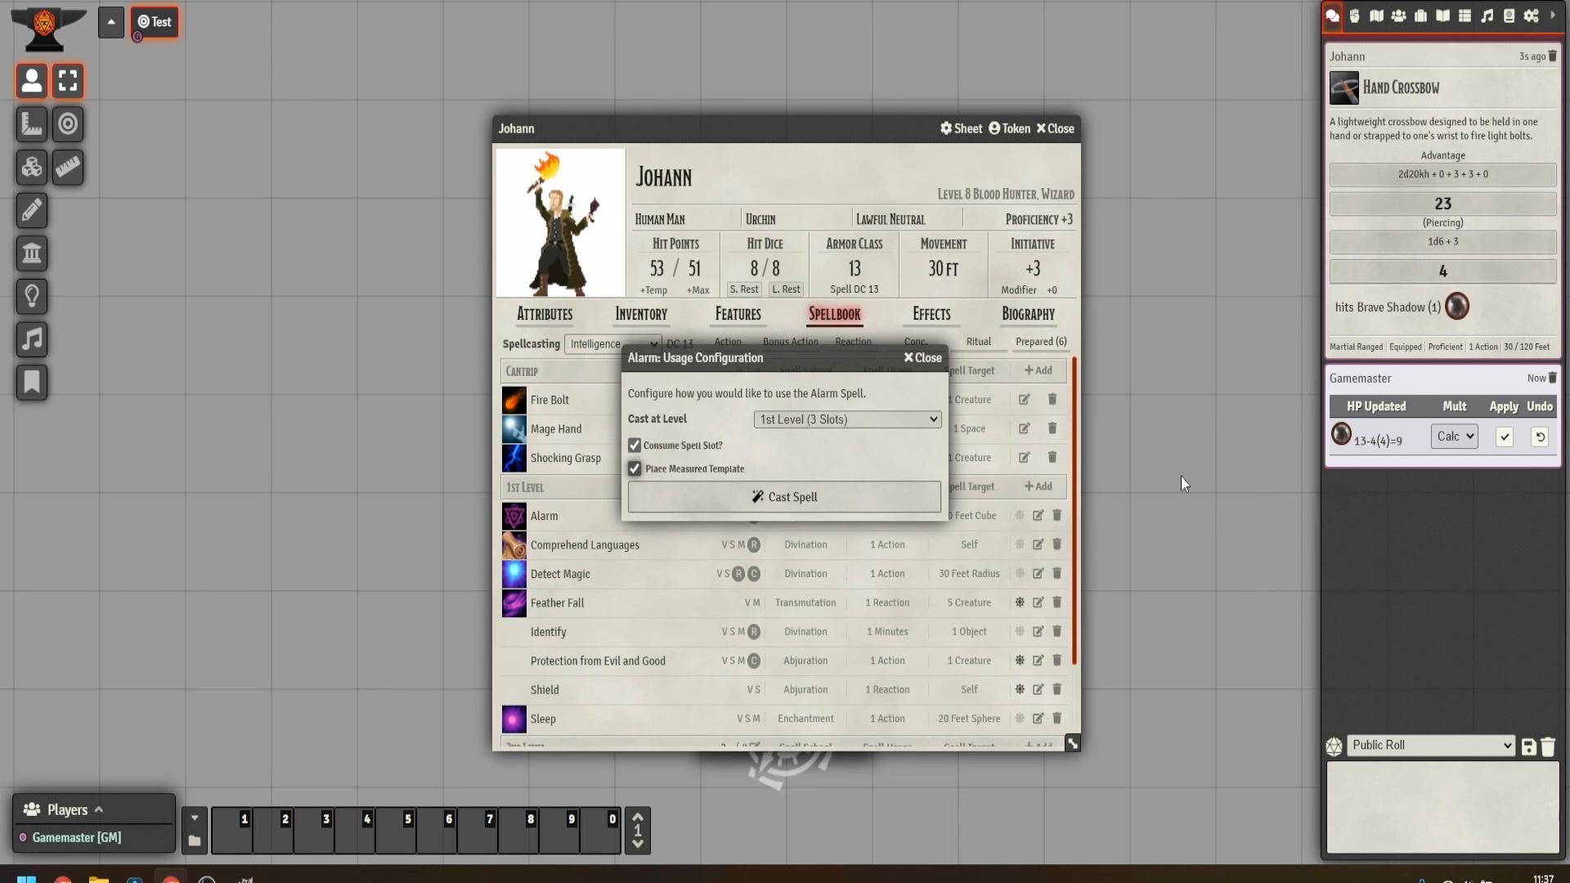
pyautogui.click(816, 417)
pyautogui.click(814, 419)
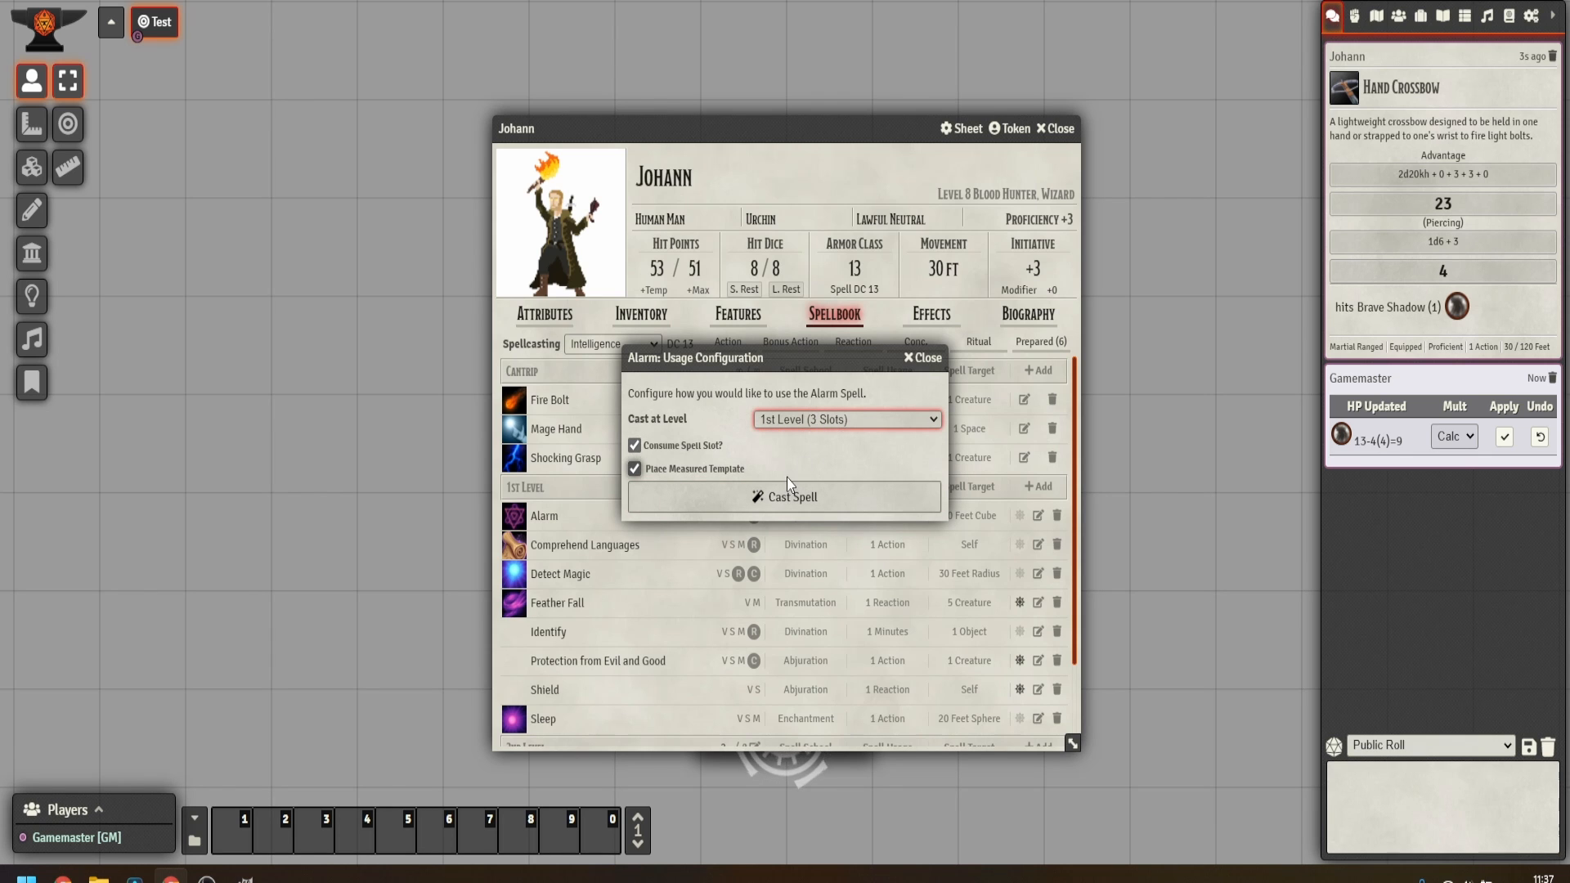
pyautogui.click(820, 500)
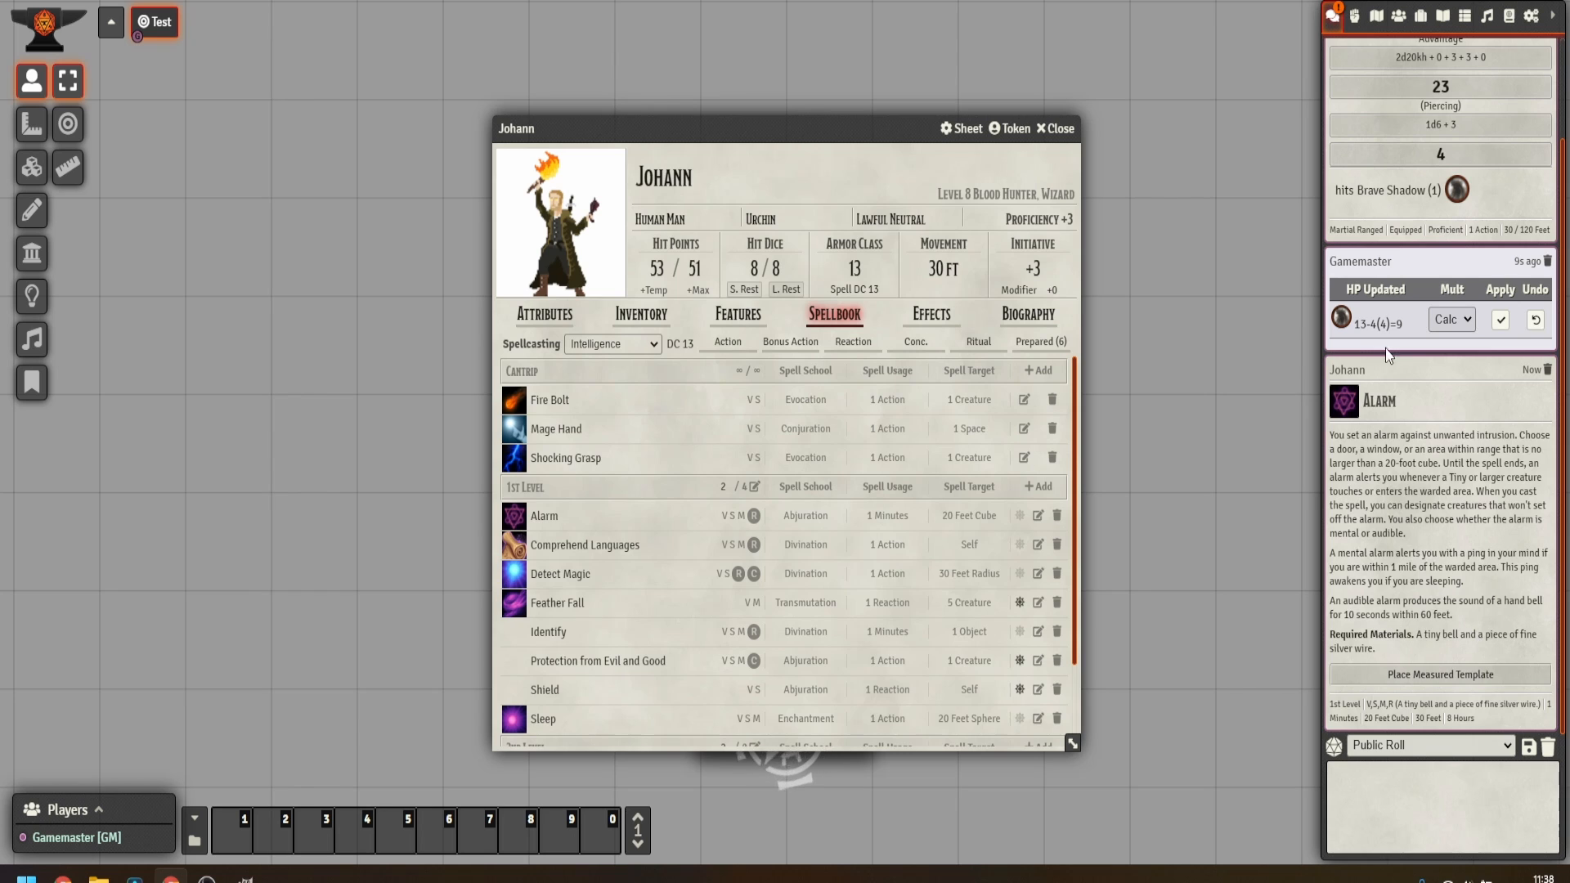
pyautogui.click(1049, 128)
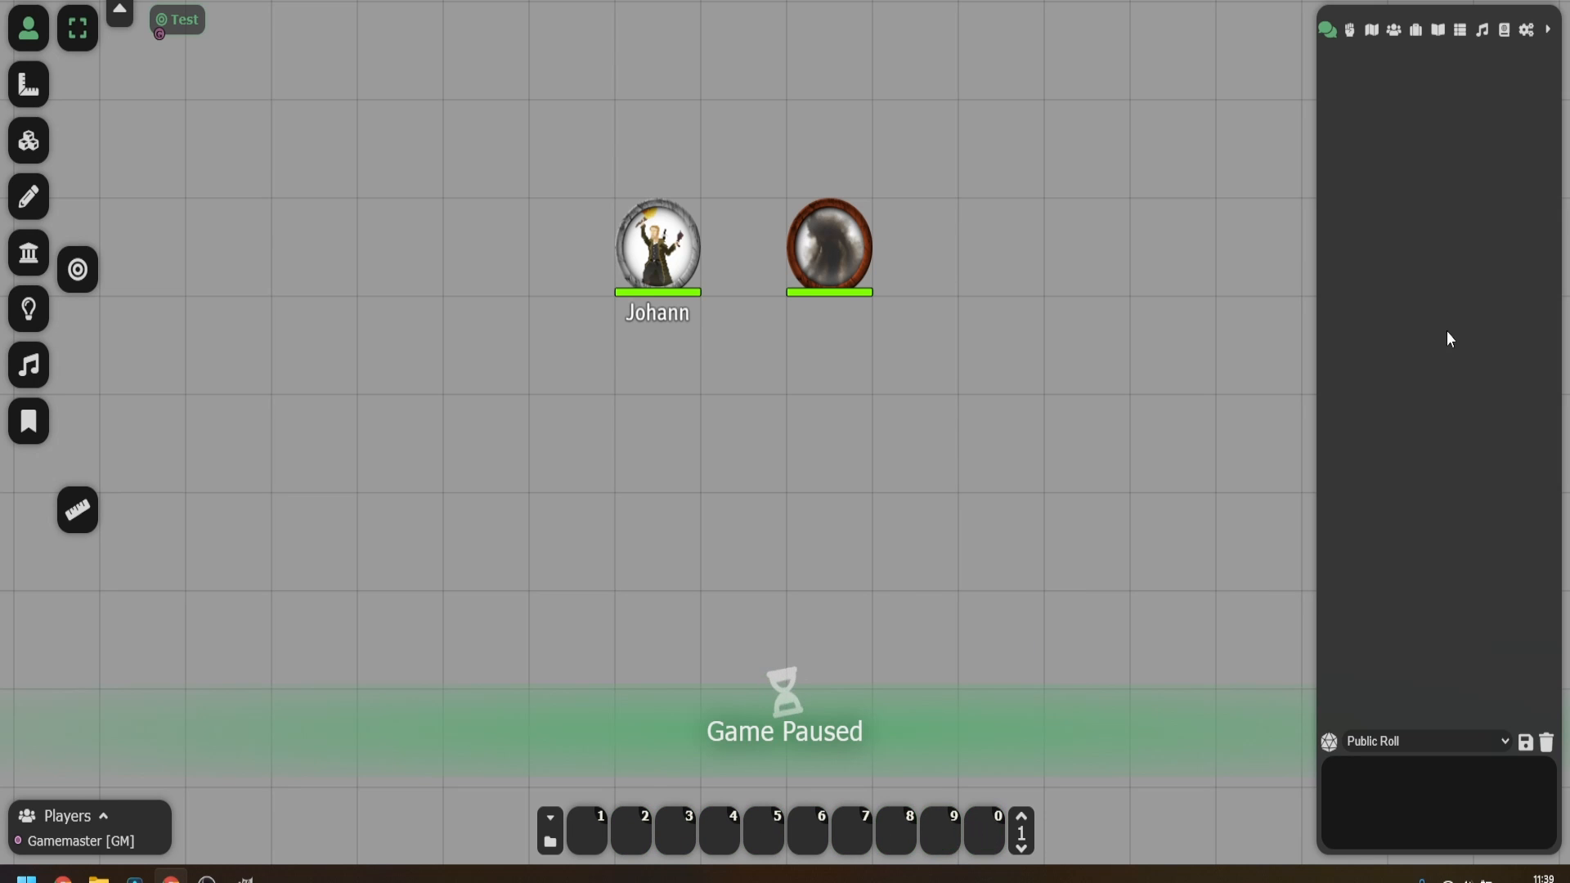
# Examine the restyled sidebar sections for combat, scenes, actors, items, rollable tables, playlists and compendiums.
pyautogui.click(1357, 33)
pyautogui.click(1374, 33)
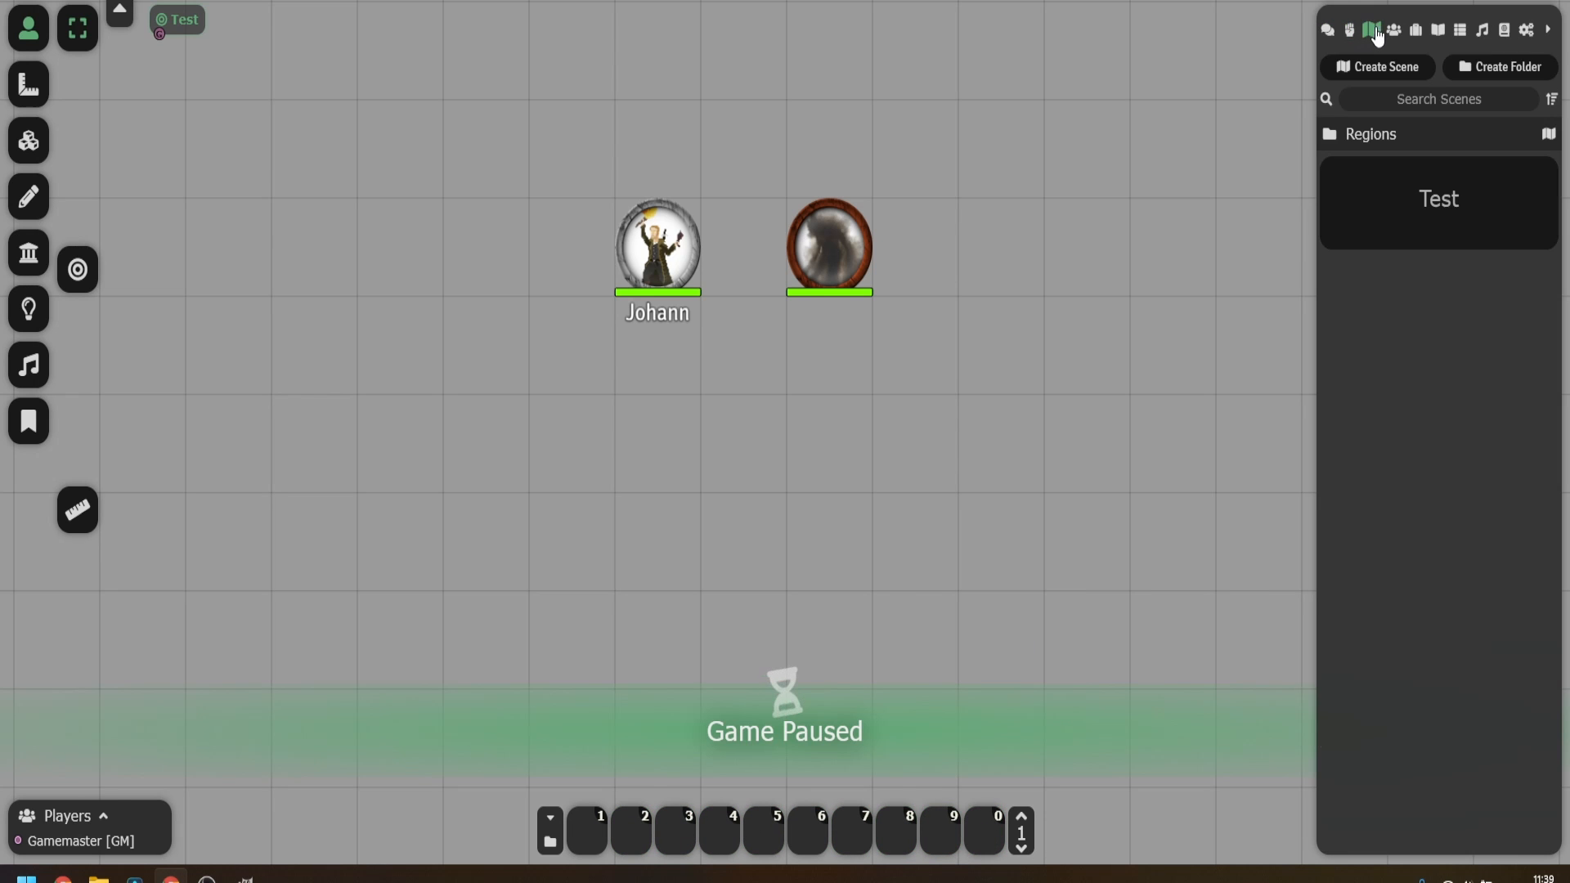
pyautogui.click(1396, 31)
pyautogui.click(1417, 31)
pyautogui.click(1461, 31)
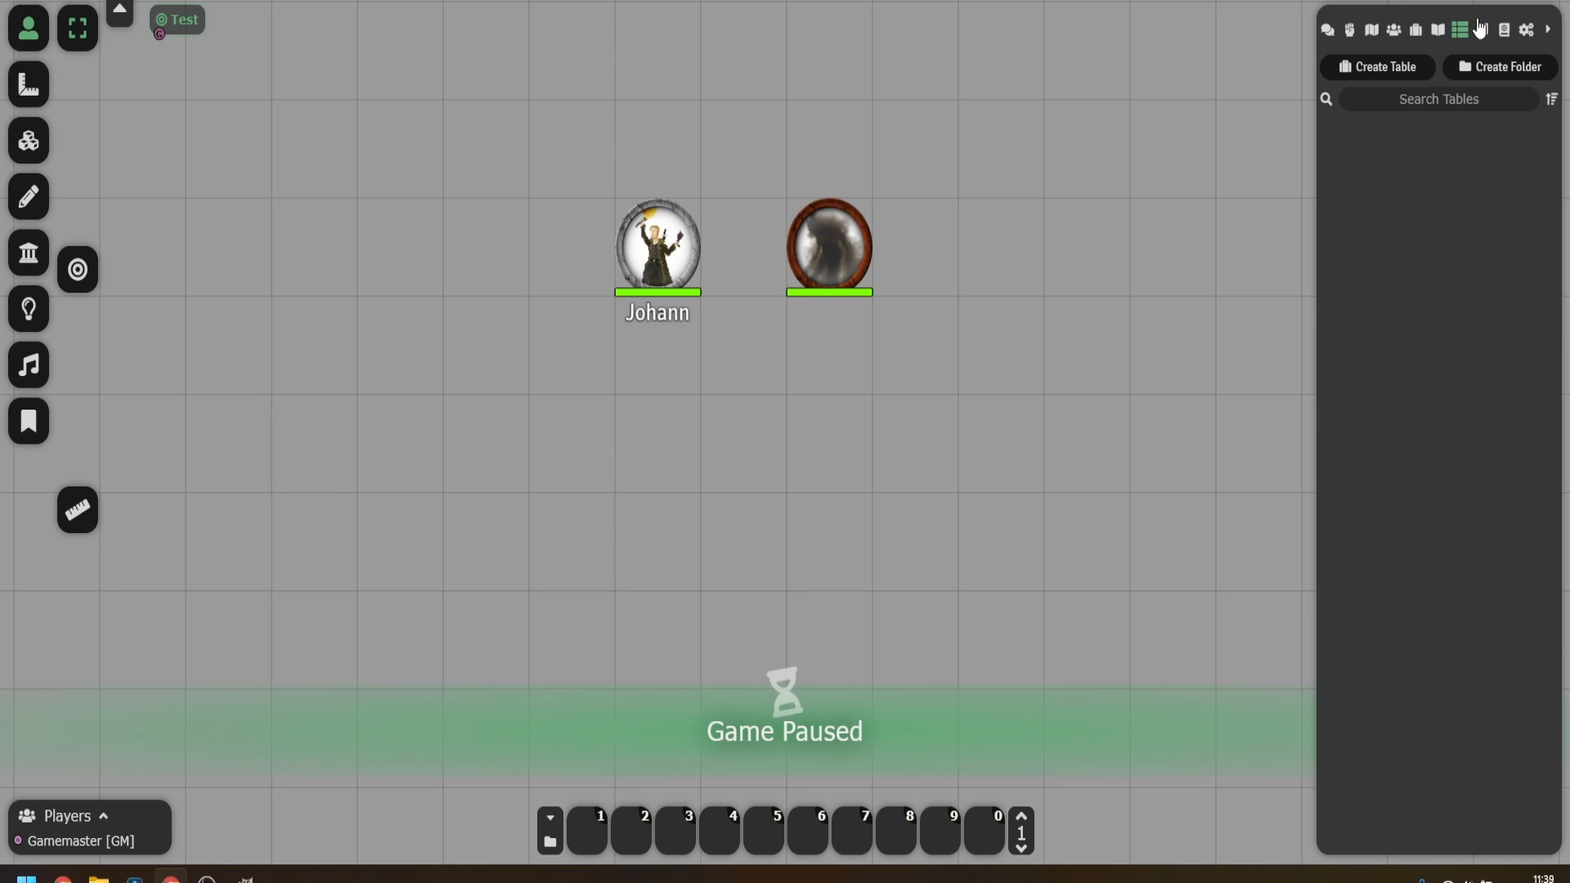
pyautogui.click(1483, 33)
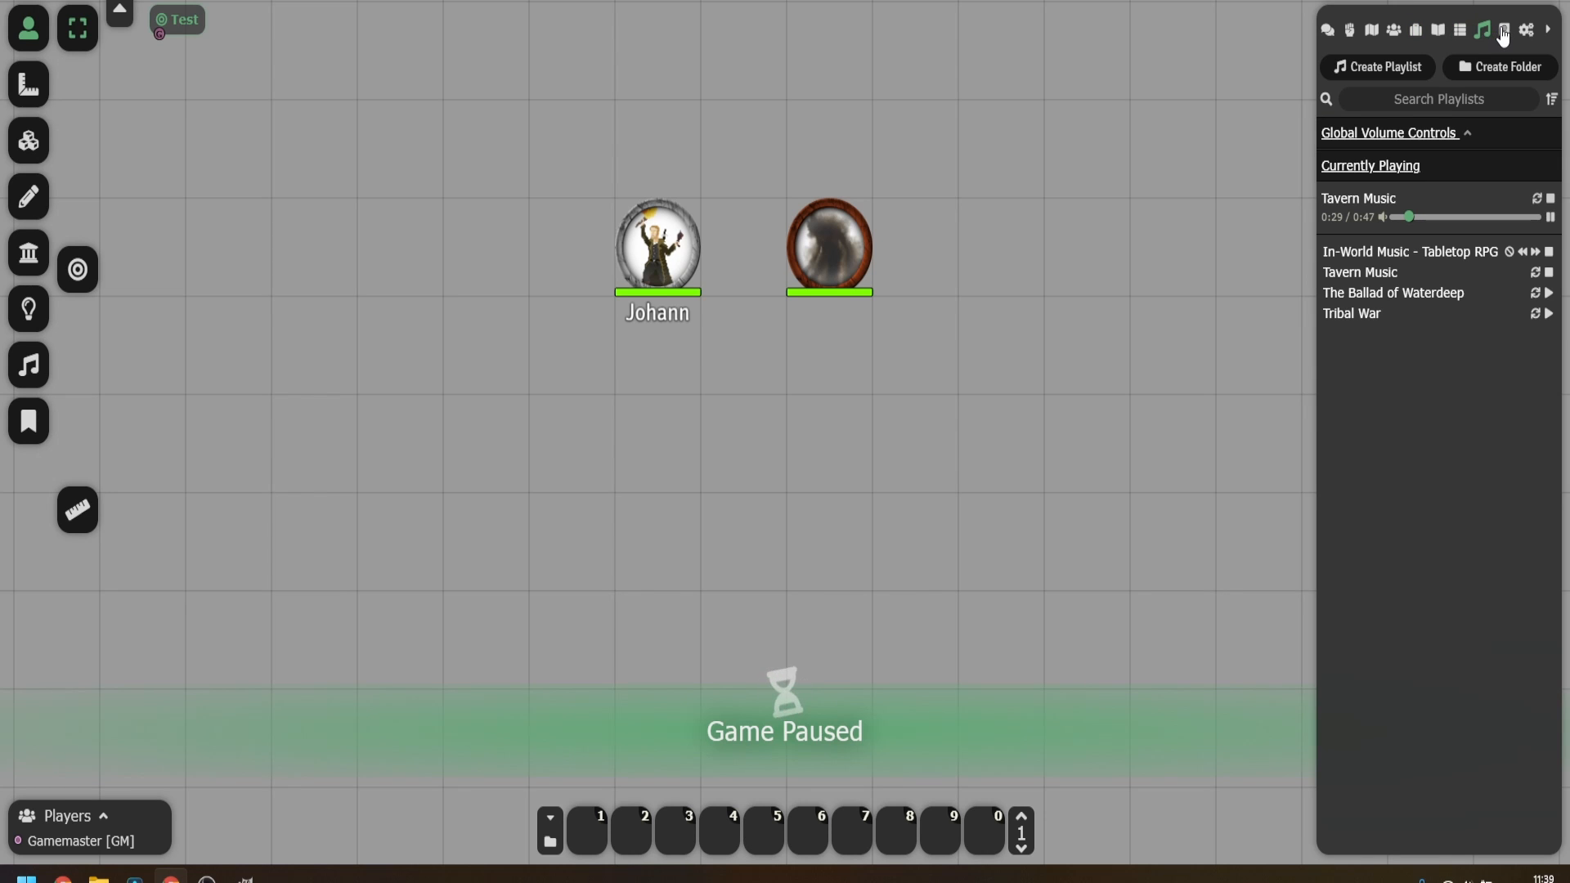
pyautogui.click(1506, 33)
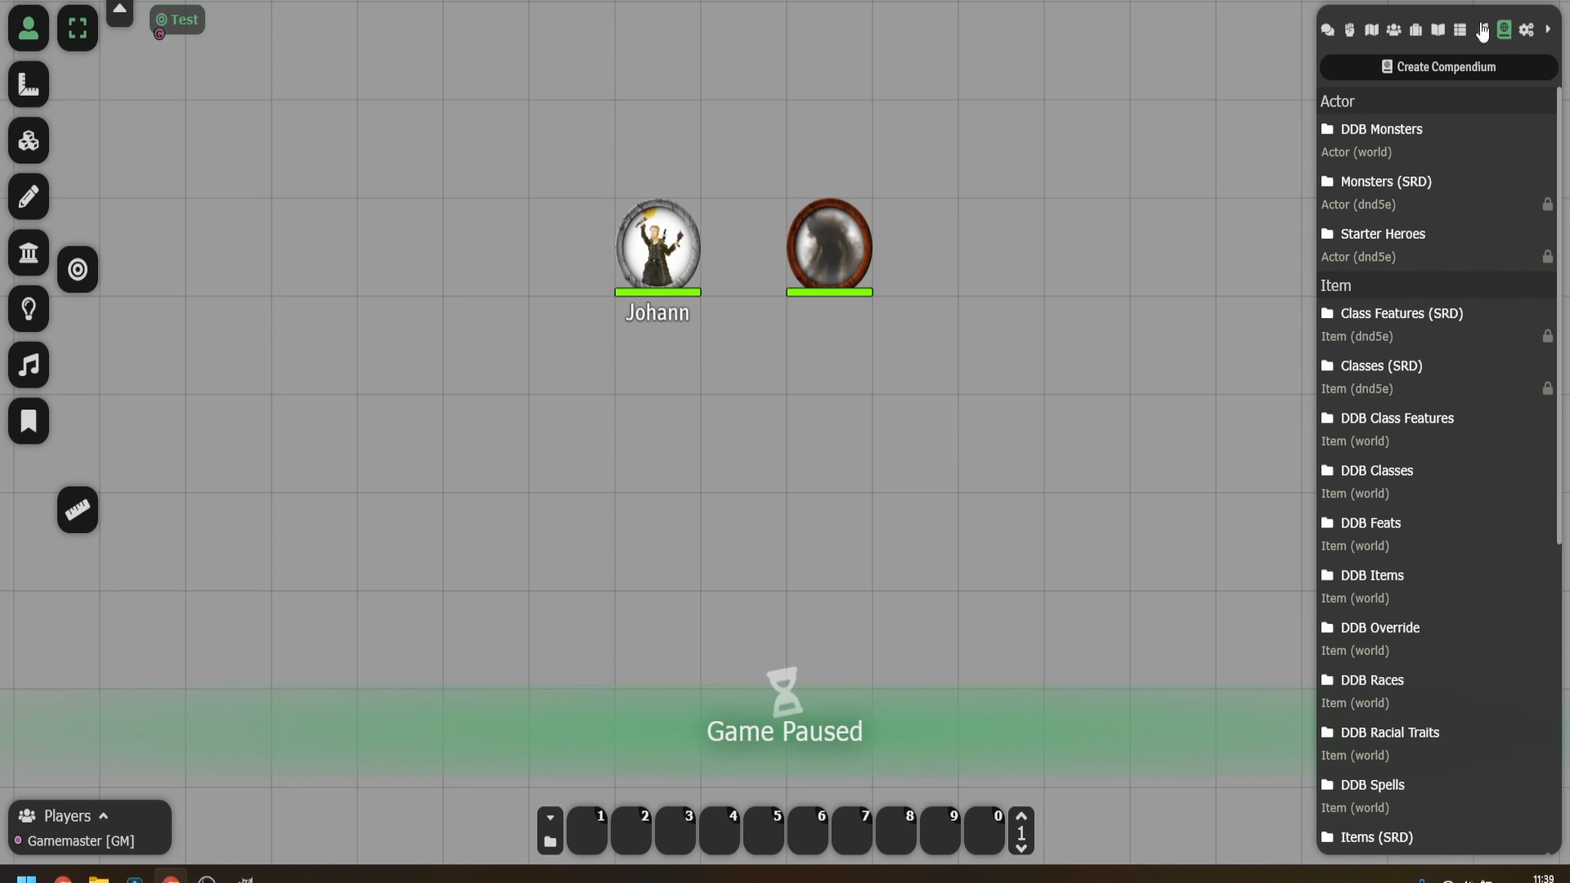
# In the A Clean Modern UI module settings, set the accent color to Red and the theme to Light, and save the changes.
pyautogui.click(1526, 31)
pyautogui.click(1401, 204)
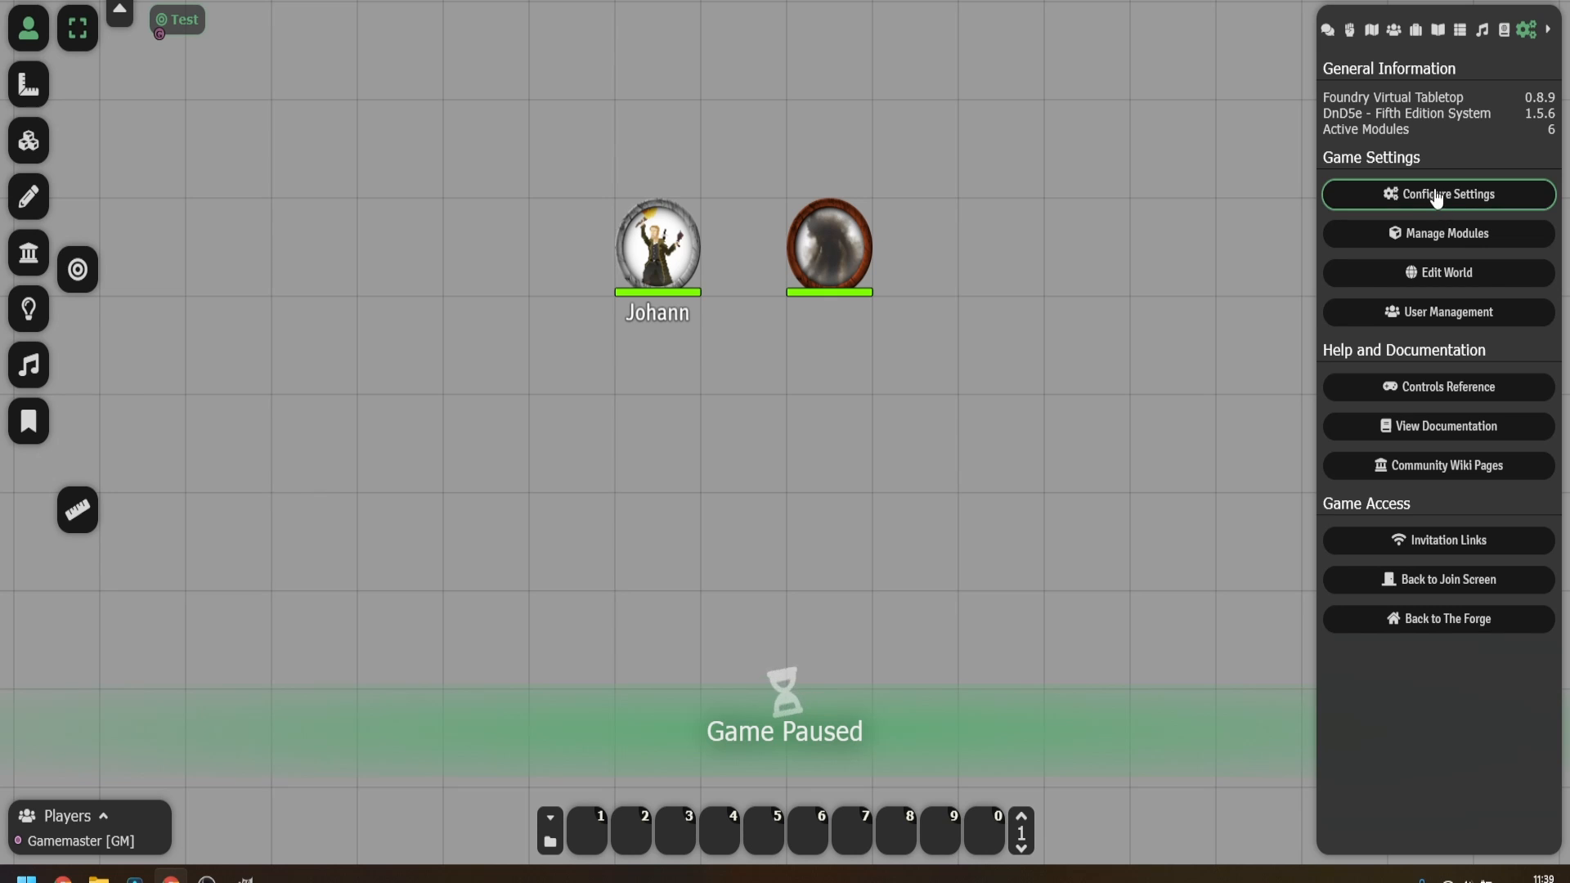
pyautogui.click(914, 74)
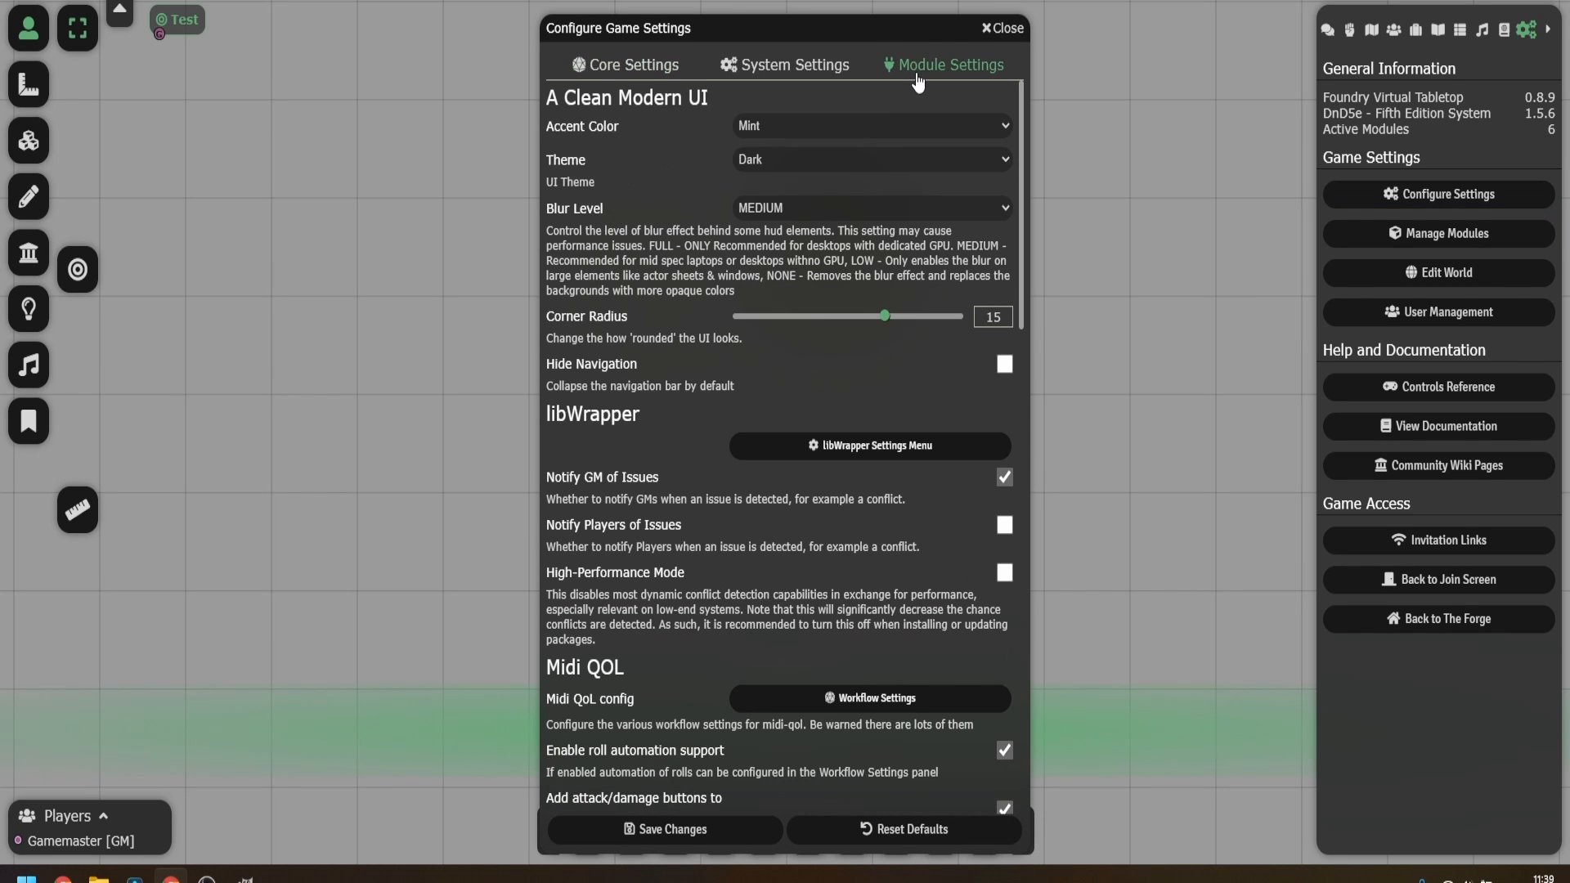
pyautogui.click(798, 129)
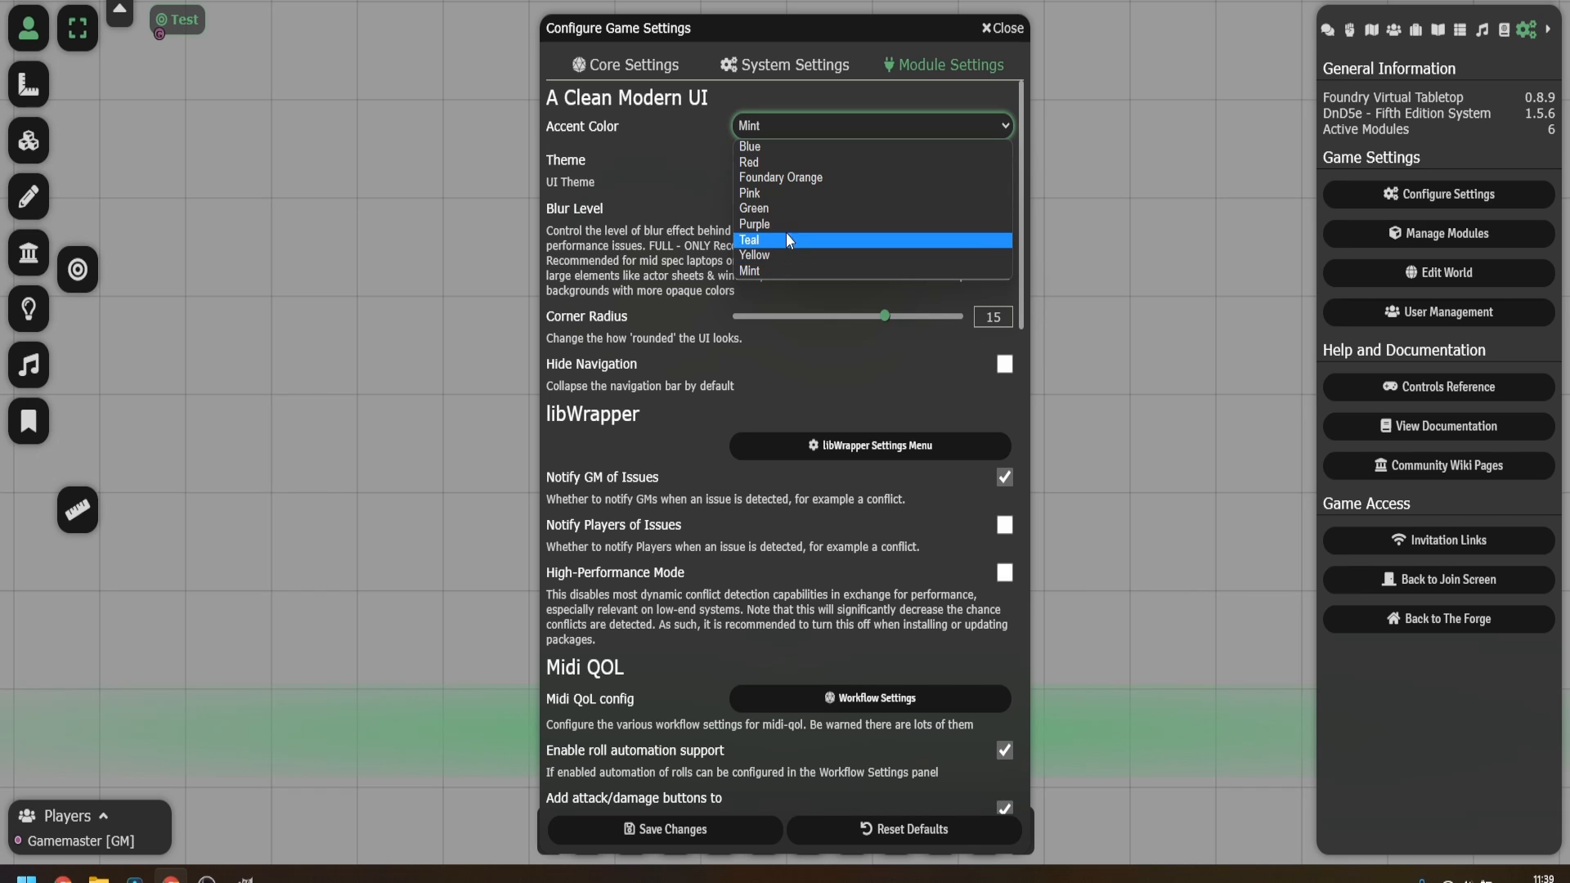
pyautogui.click(768, 161)
pyautogui.click(768, 155)
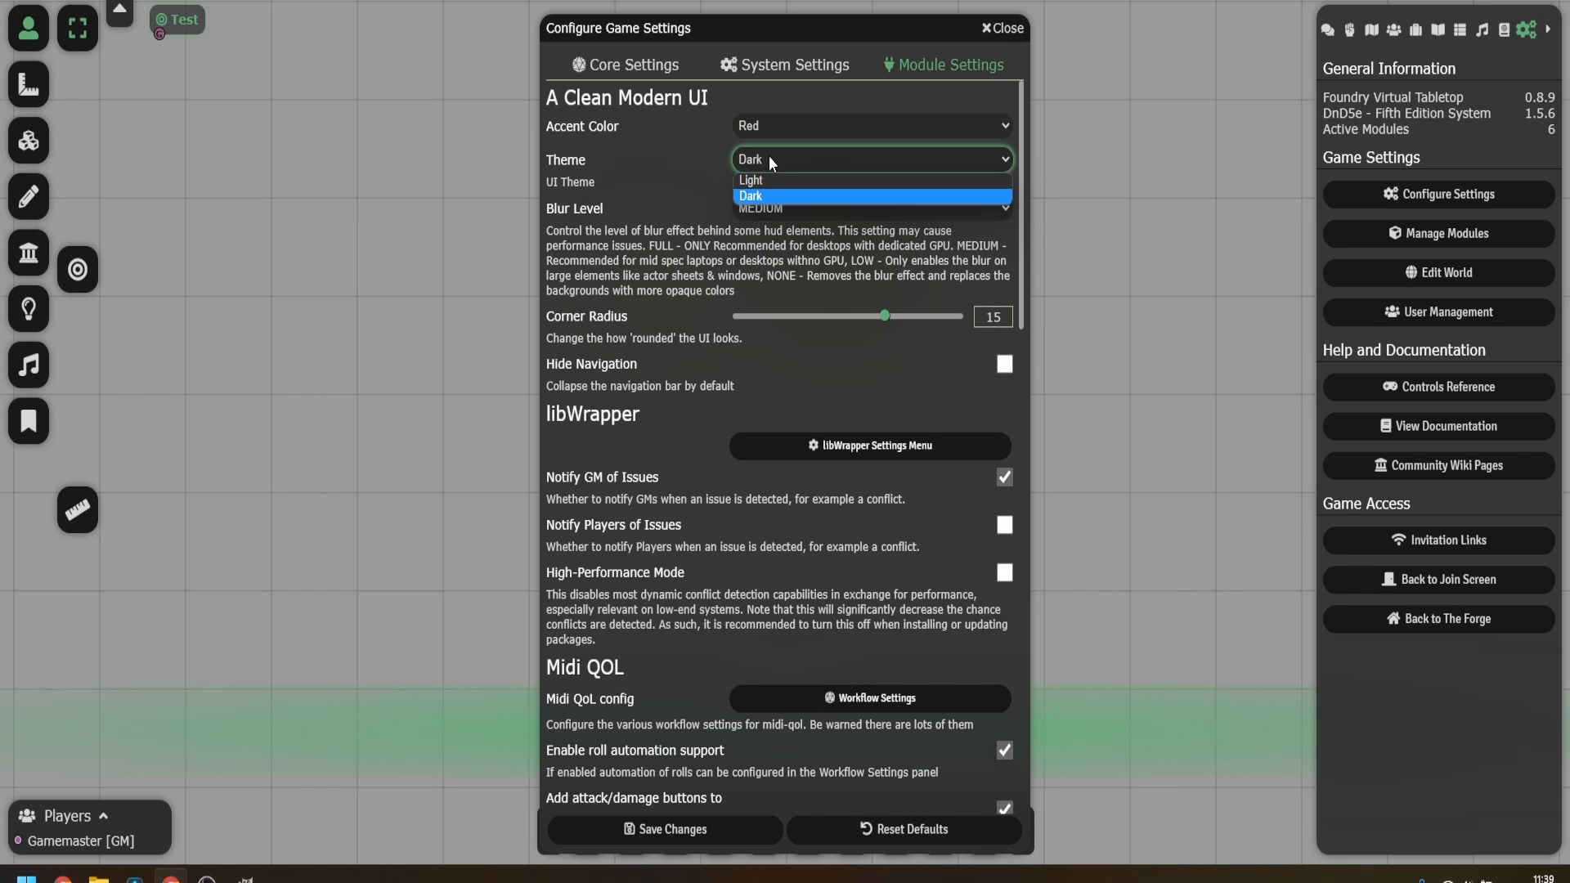
pyautogui.click(772, 179)
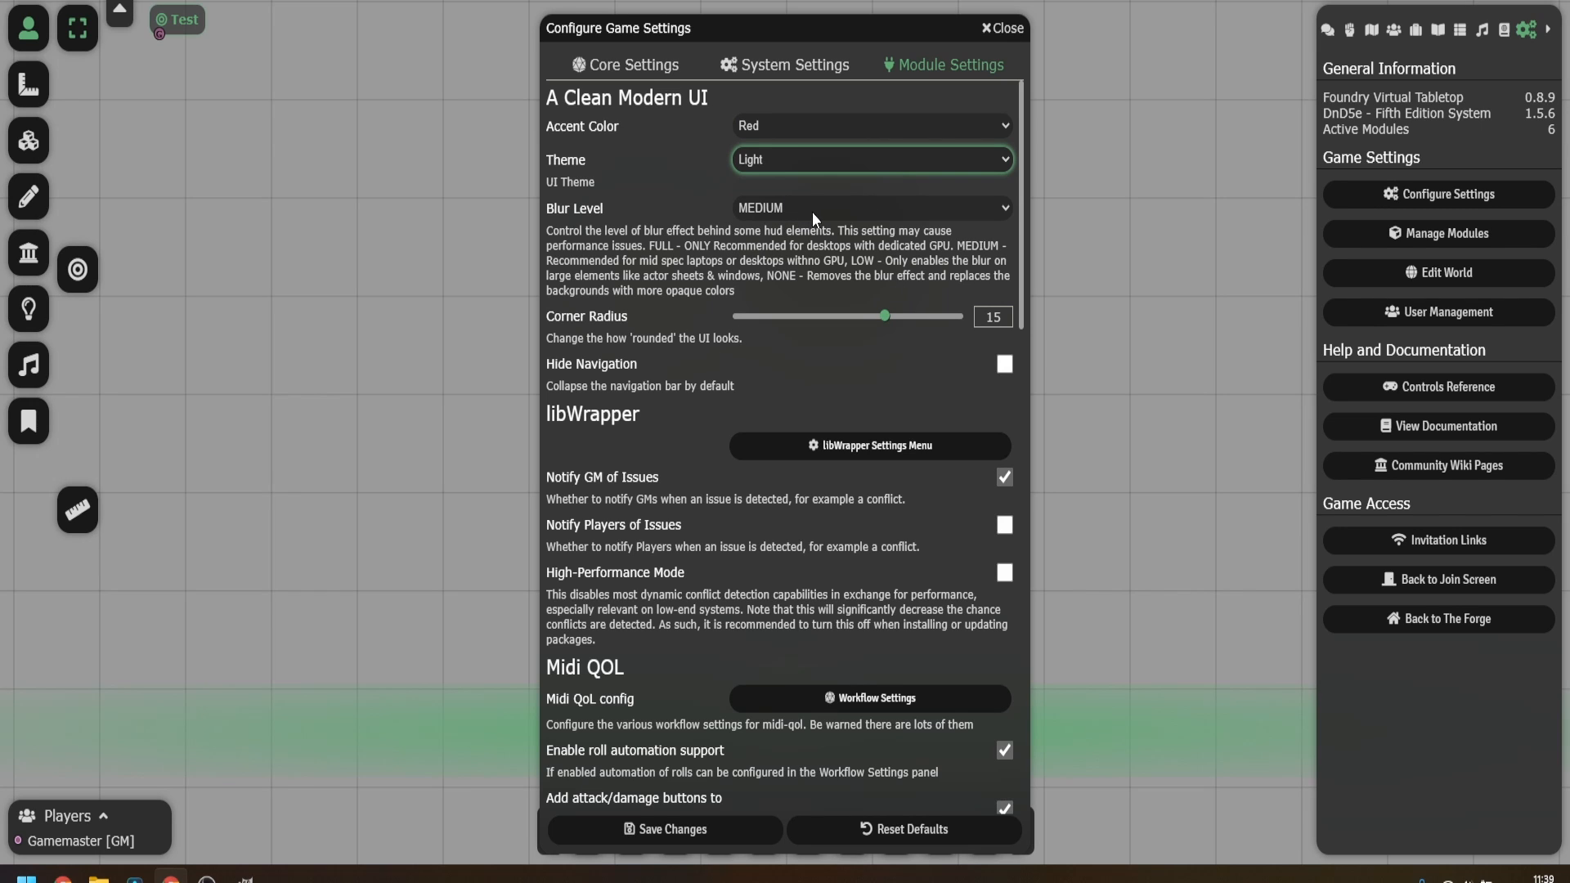
pyautogui.click(699, 830)
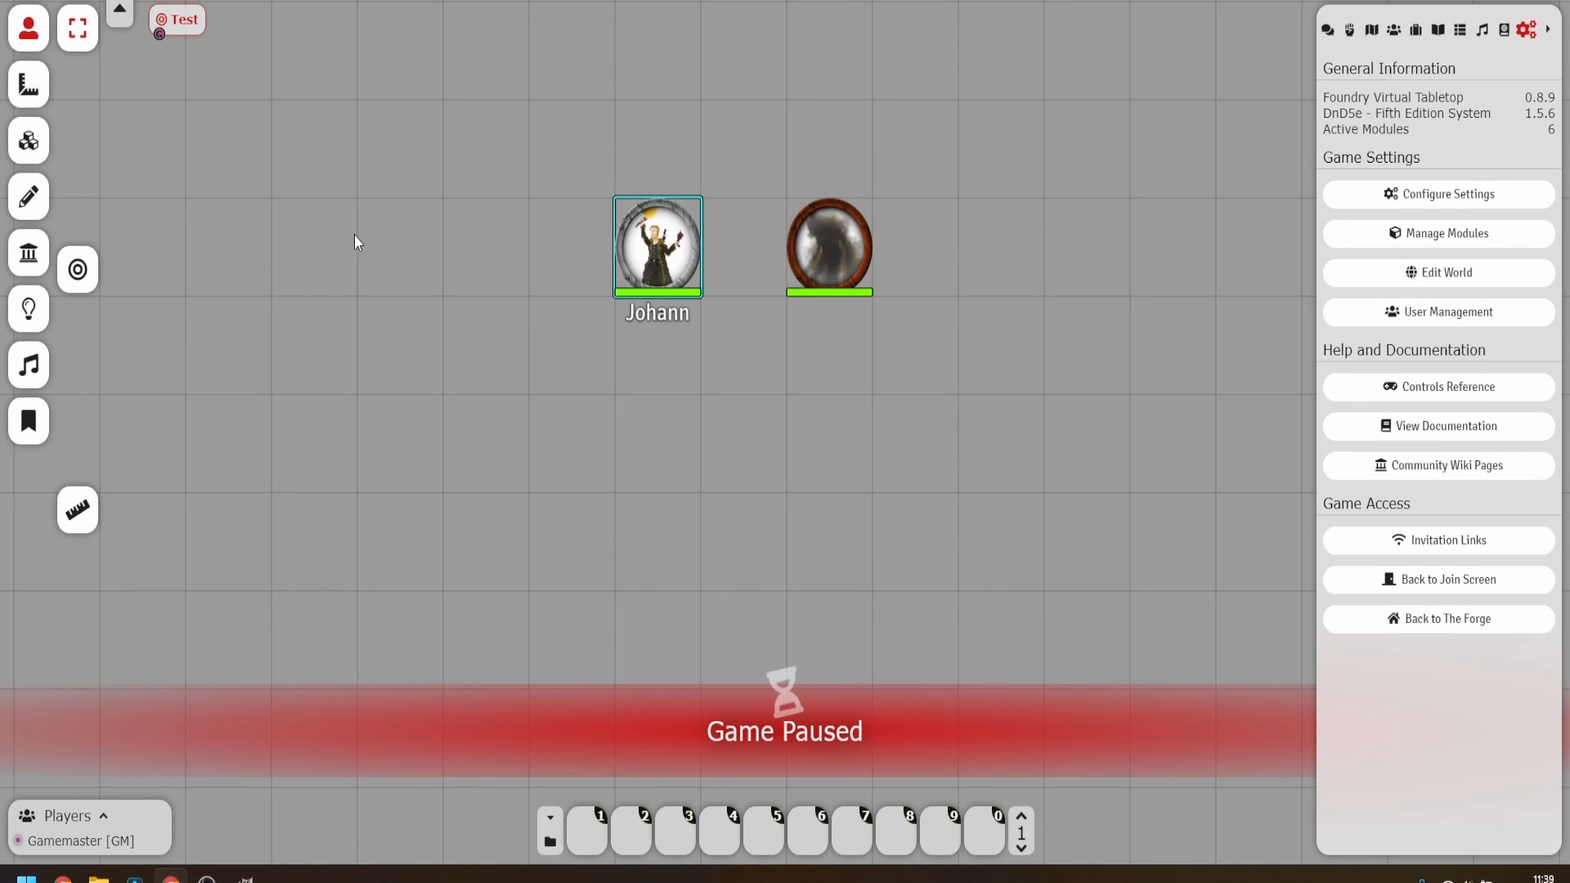
# Display the chat log, switch Johann's sheet to dnd5e.Tidy5eSheet, save the configuration and close his sheet.
pyautogui.click(1328, 31)
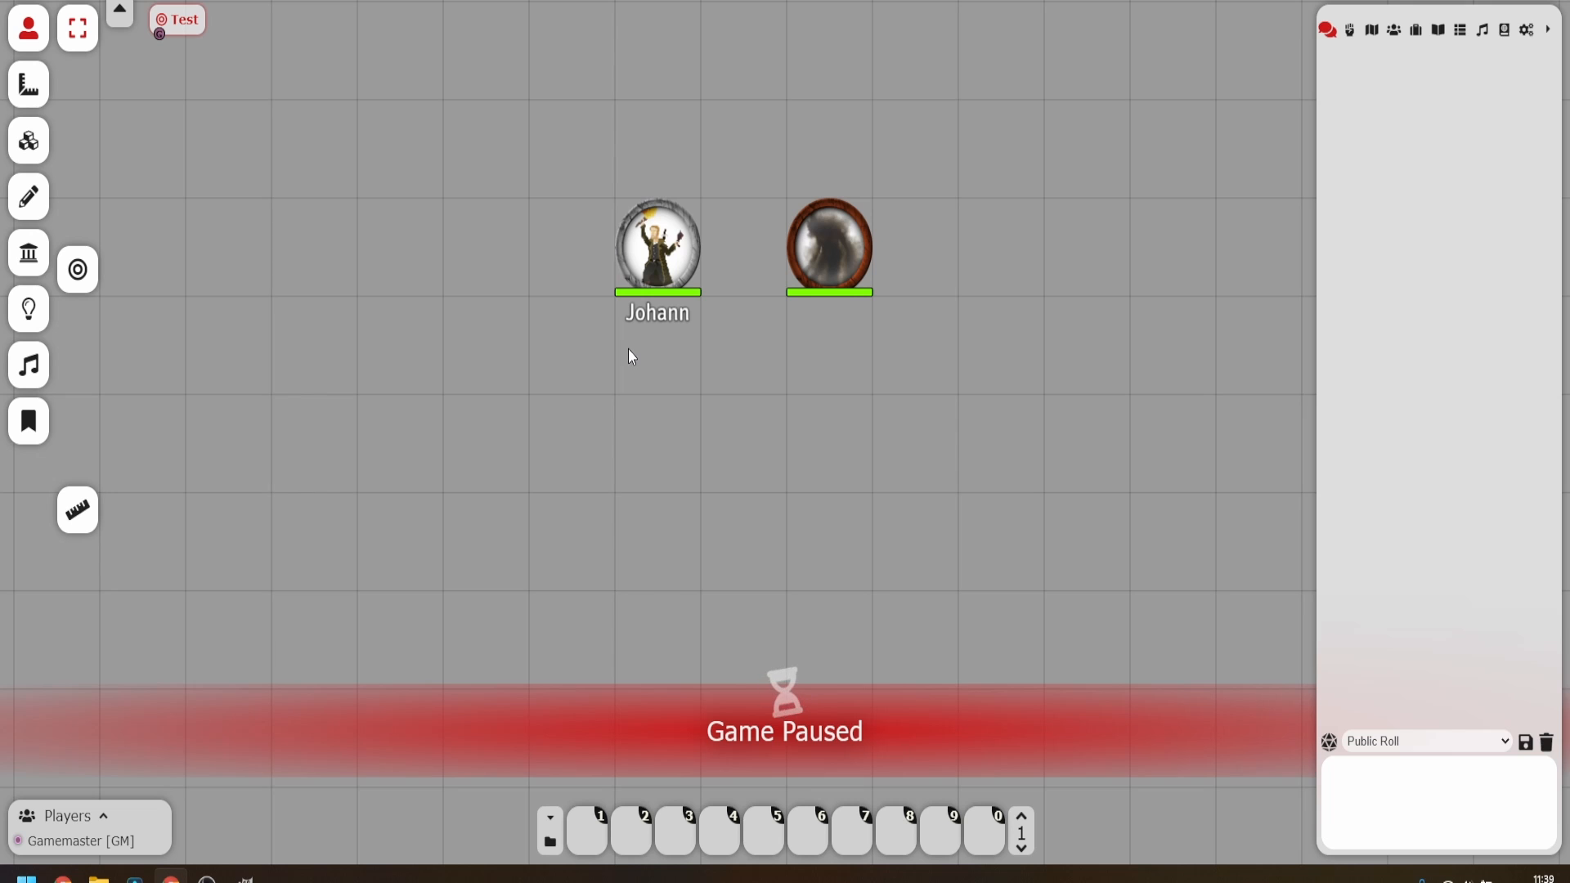
pyautogui.doubleClick(657, 275)
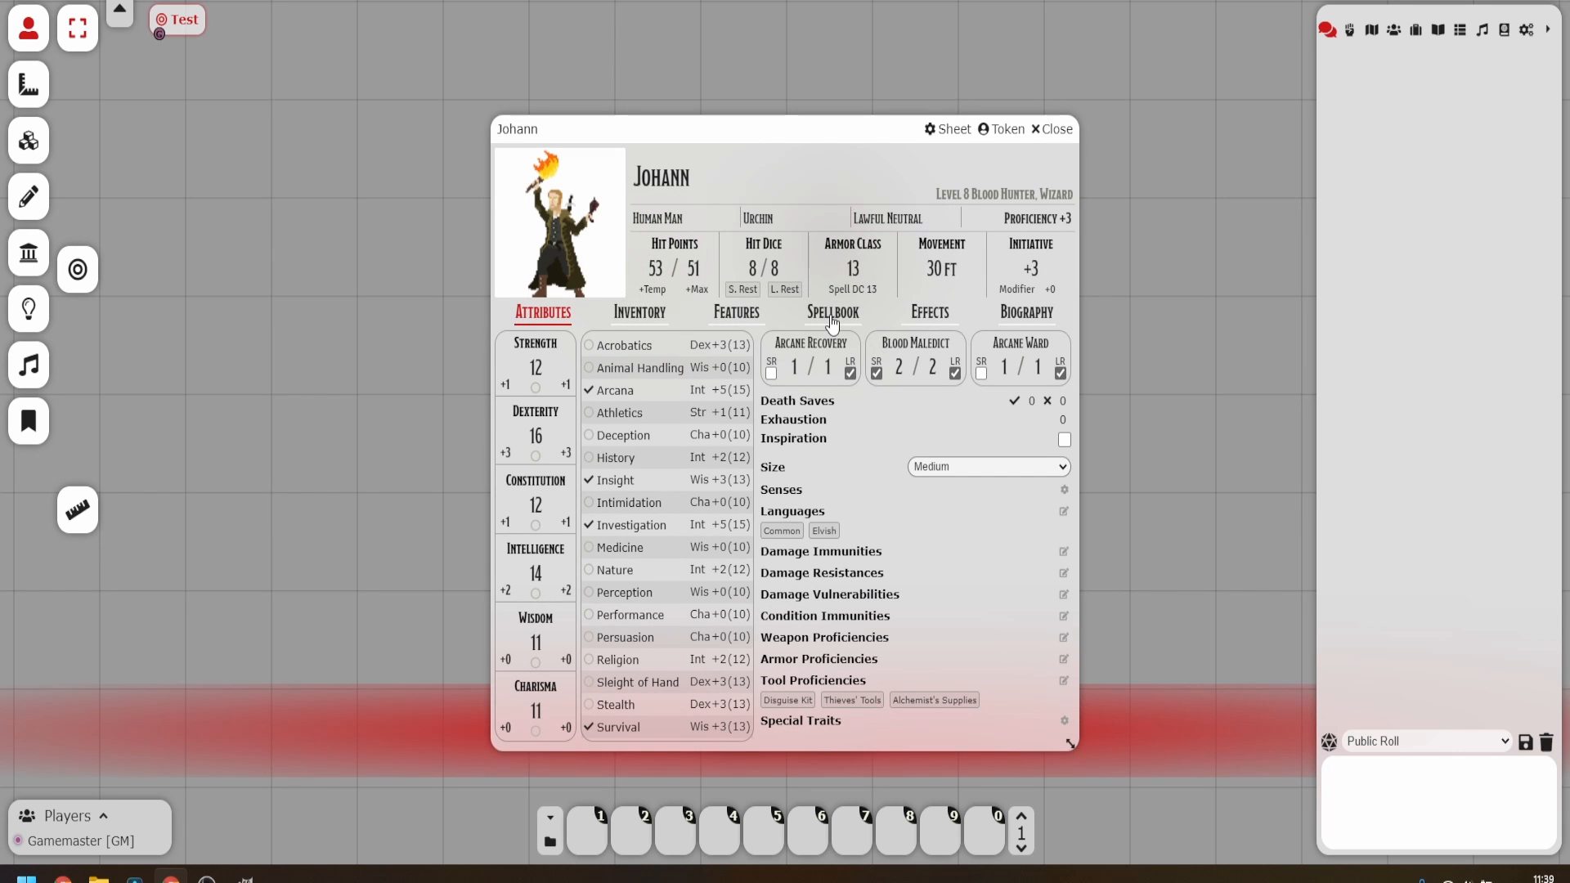
pyautogui.click(951, 133)
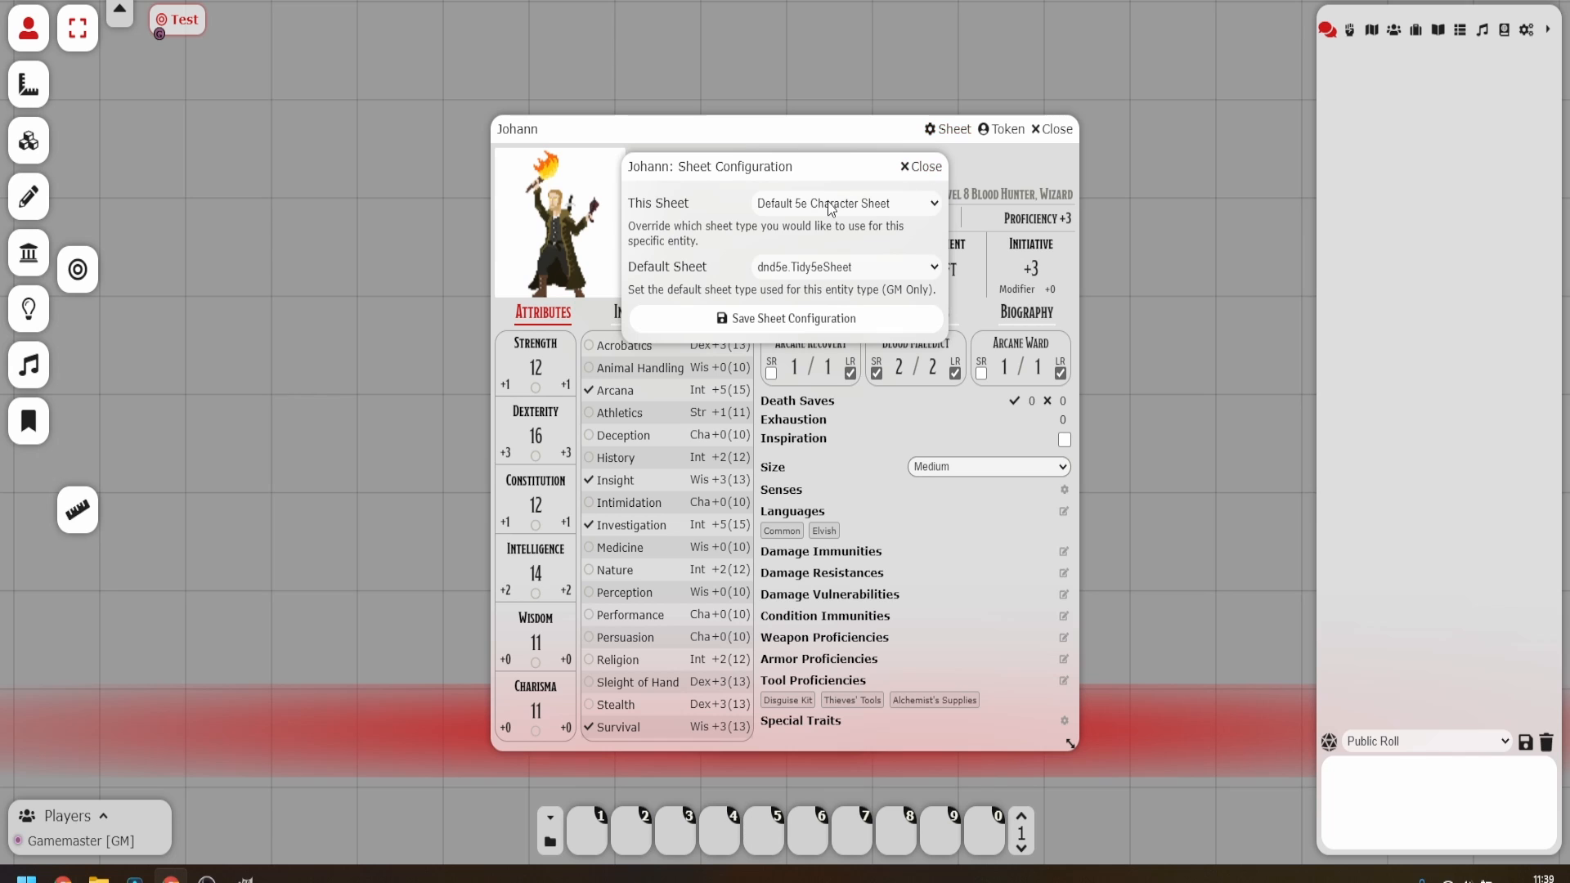
pyautogui.click(830, 208)
pyautogui.click(832, 239)
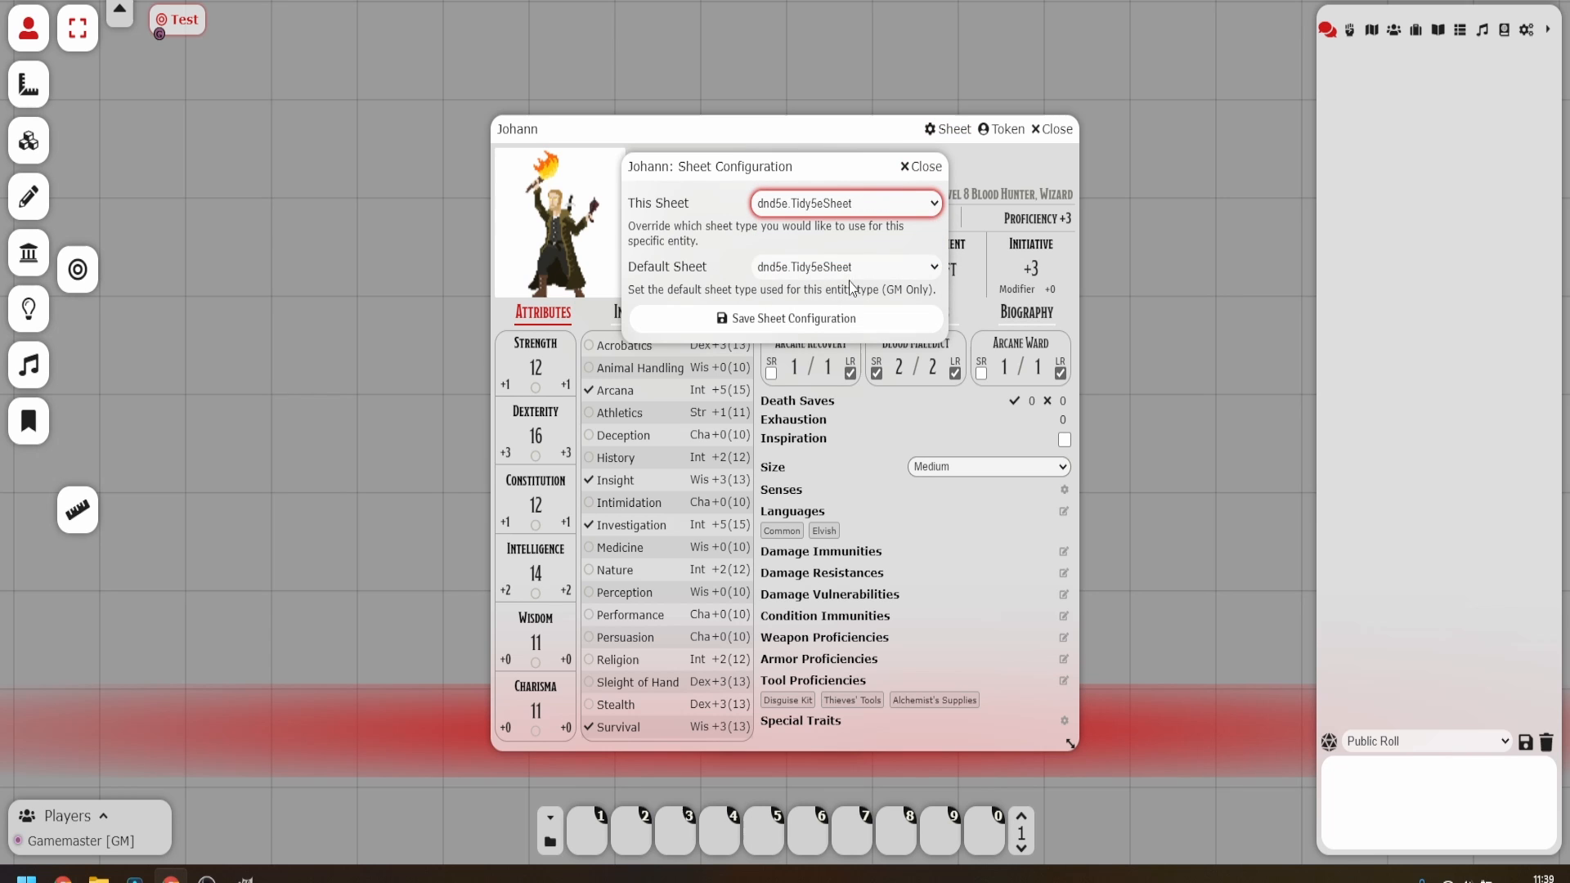
pyautogui.click(834, 321)
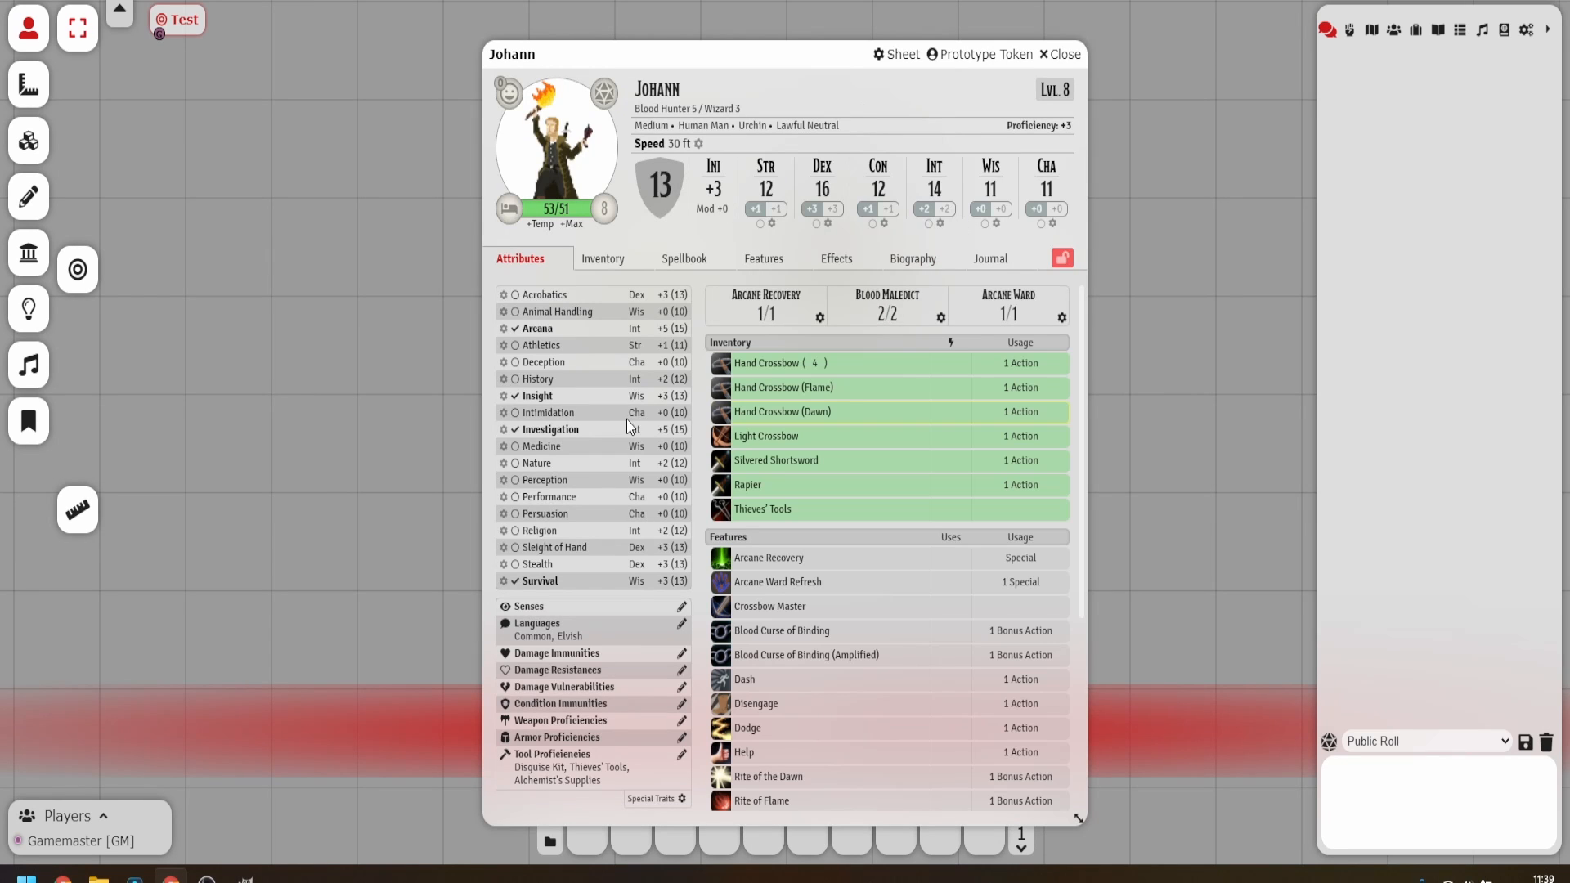
pyautogui.click(1050, 63)
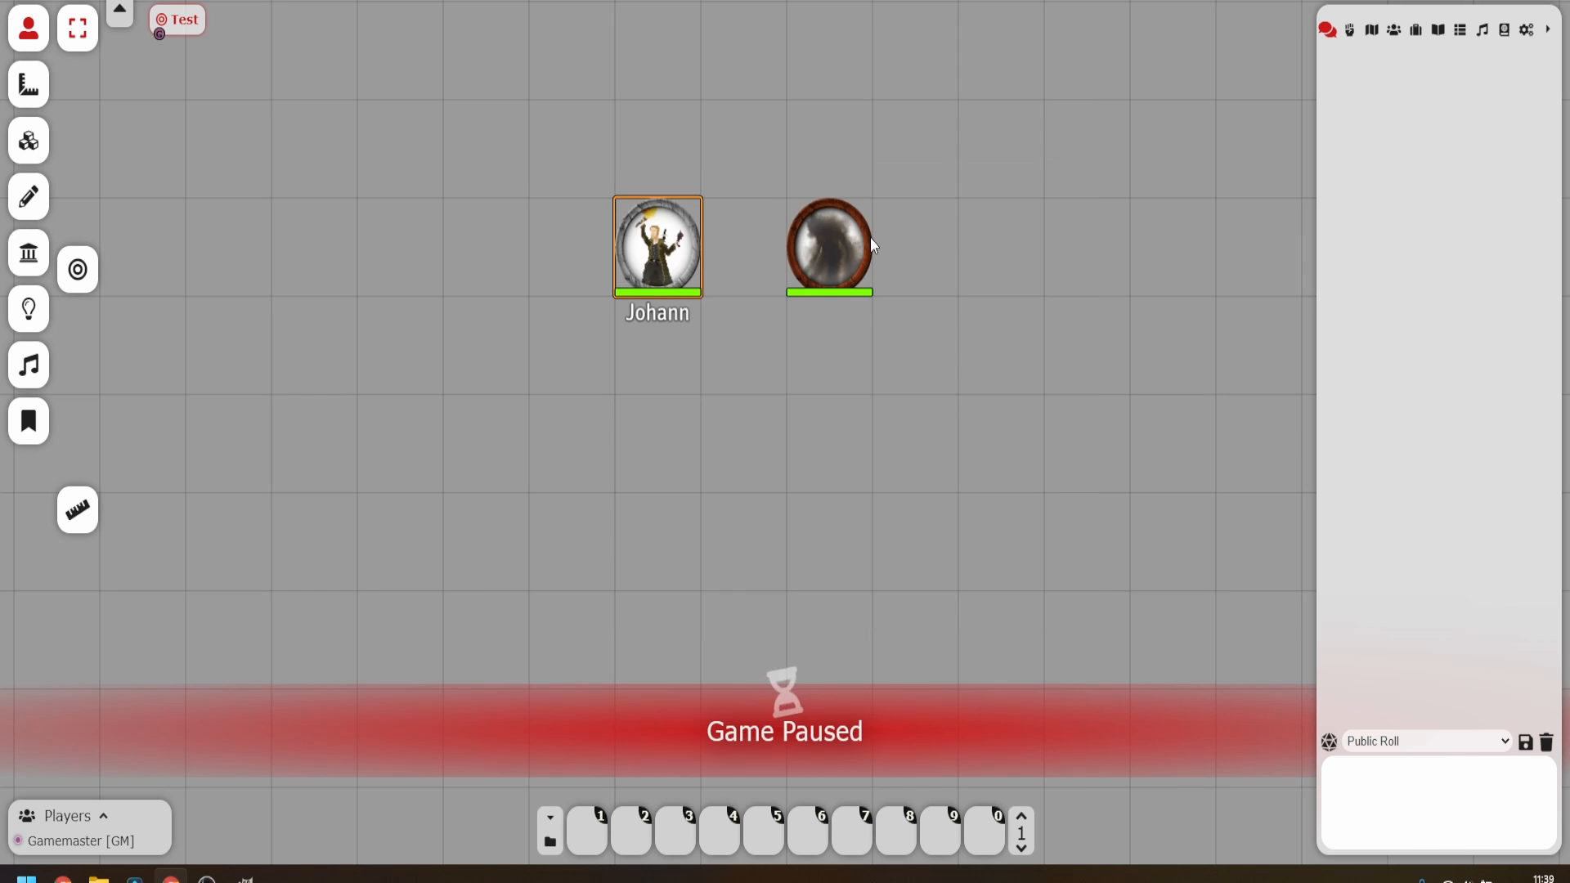
# Switch the Brave Shadow token's sheet to dnd5e.Tidy5eNPC, save the sheet configuration and close the sheet.
pyautogui.doubleClick(844, 274)
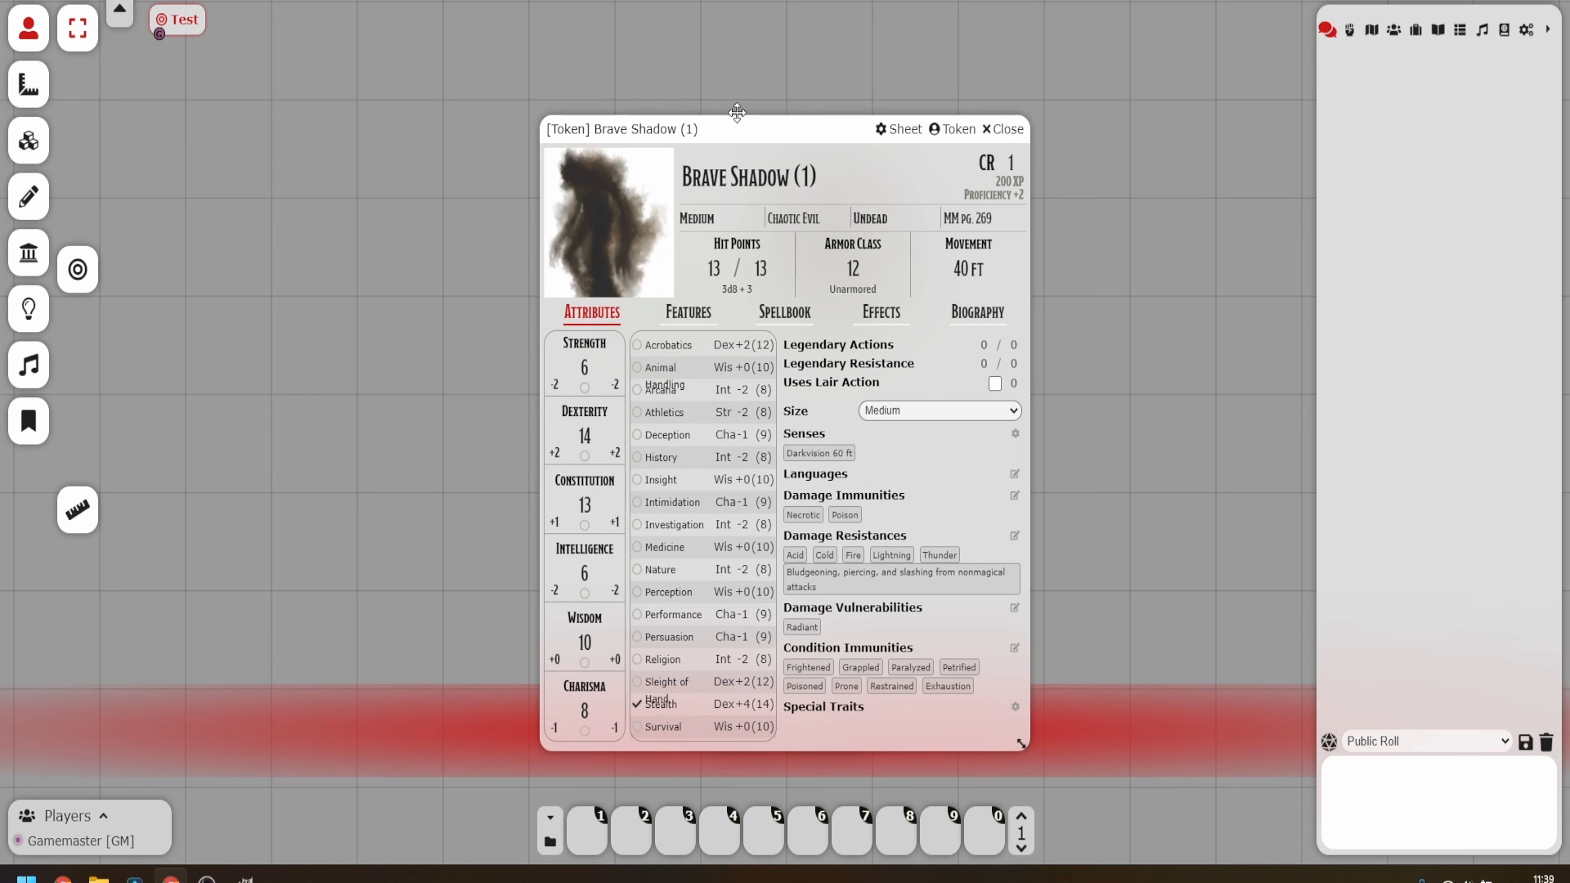
pyautogui.click(903, 129)
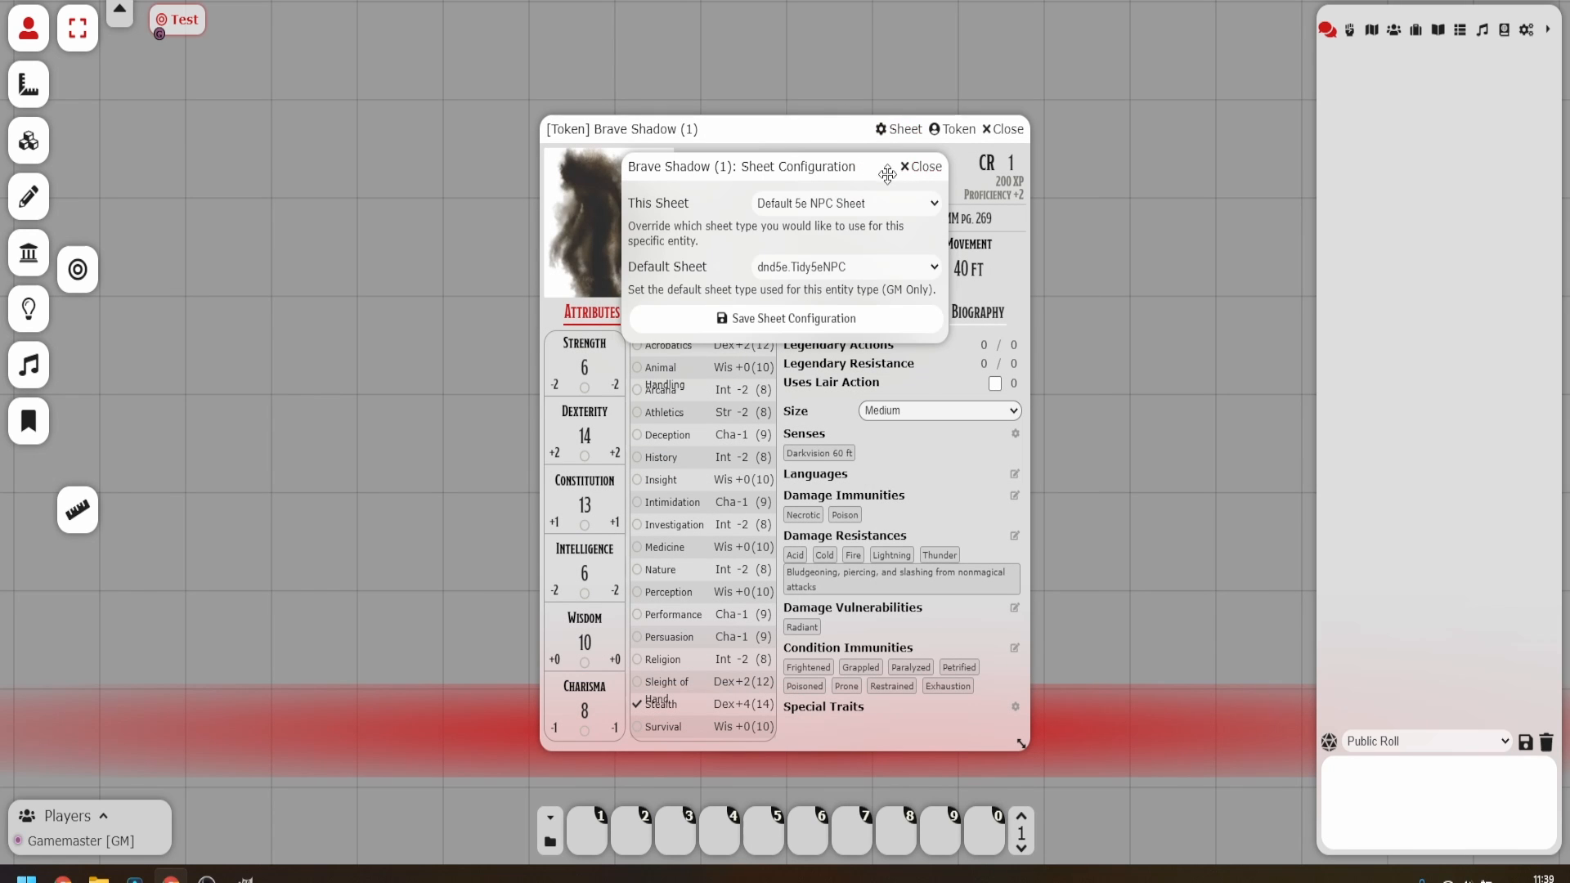
pyautogui.click(813, 203)
pyautogui.click(827, 237)
pyautogui.click(830, 318)
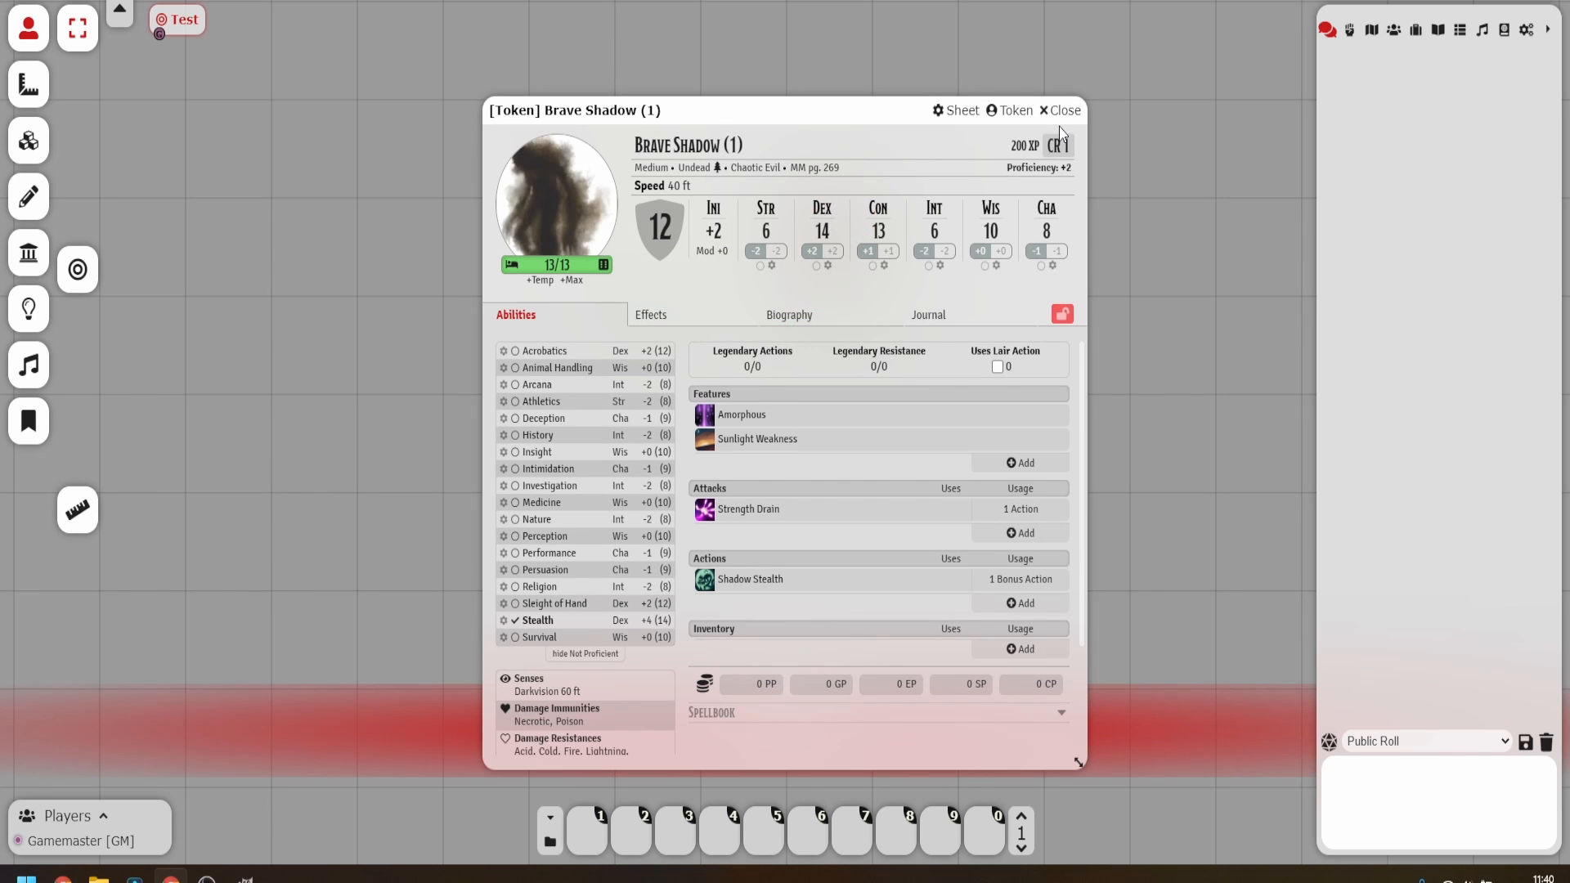
pyautogui.click(1063, 110)
# Mark the Brave Shadow token as the target.
pyautogui.rightClick(830, 246)
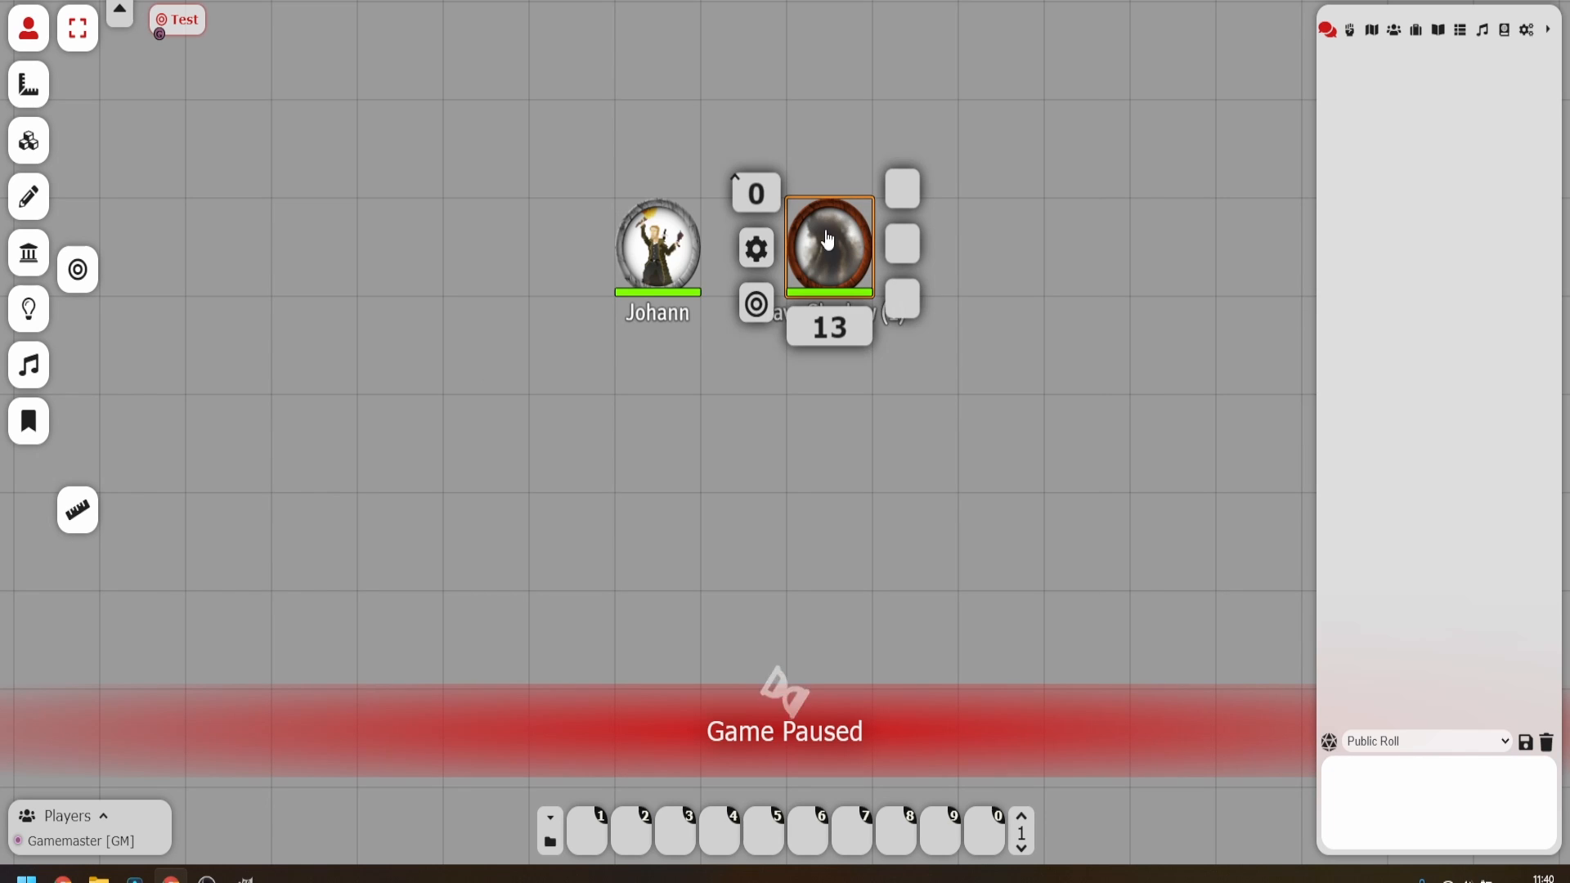
pyautogui.click(767, 254)
pyautogui.click(949, 301)
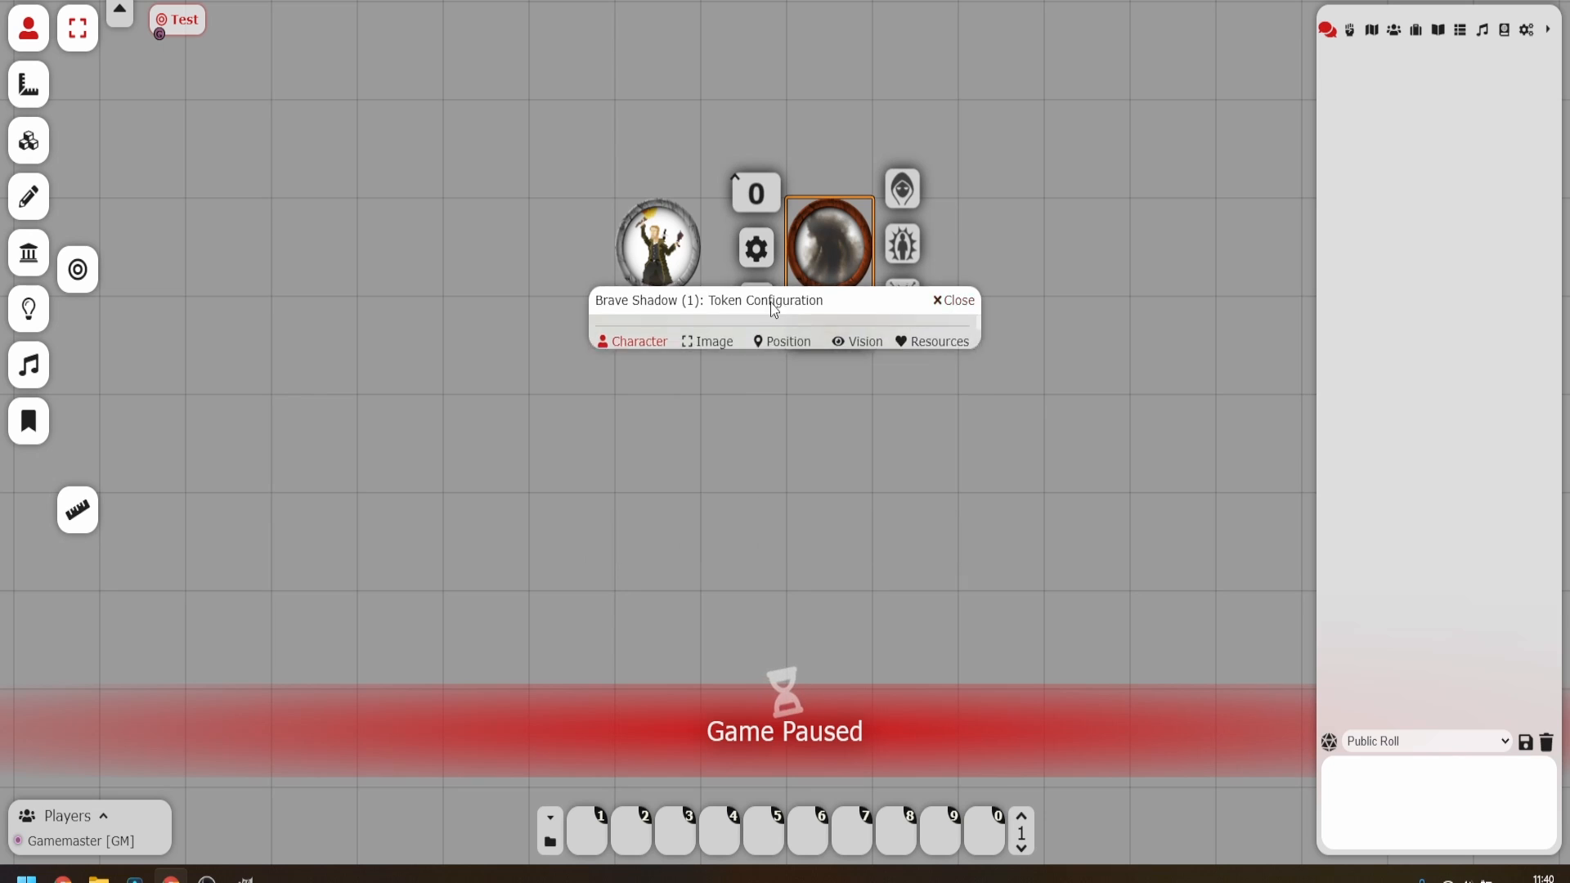
pyautogui.click(750, 307)
# From Johann's sheet, attack the targeted Brave Shadow with the Hand Crossbow using advantage, and roll normal damage.
pyautogui.click(656, 255)
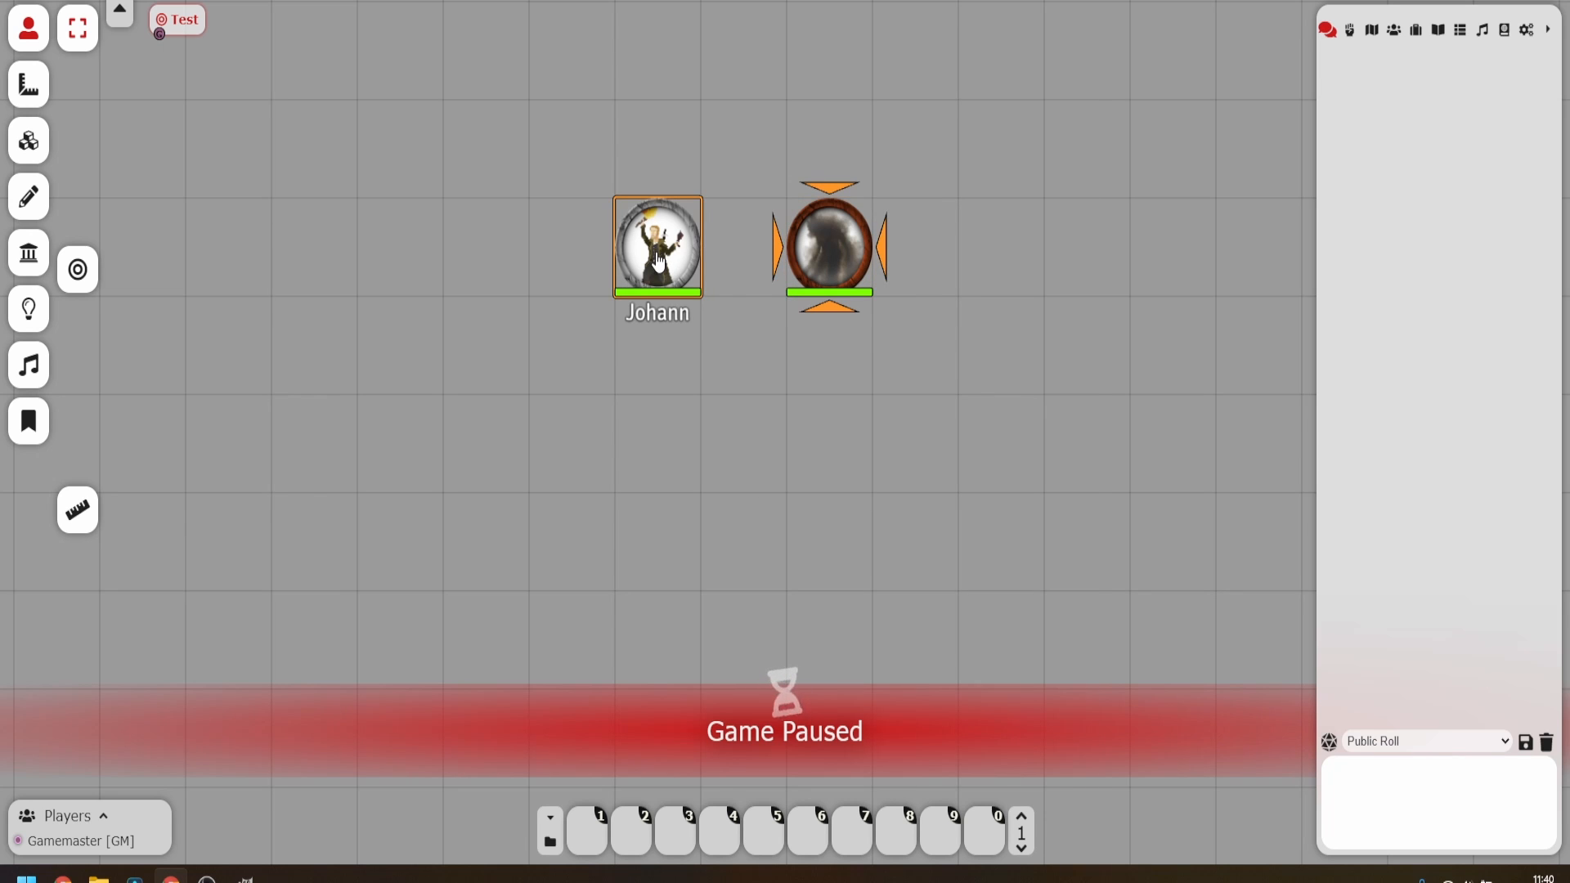
pyautogui.doubleClick(660, 263)
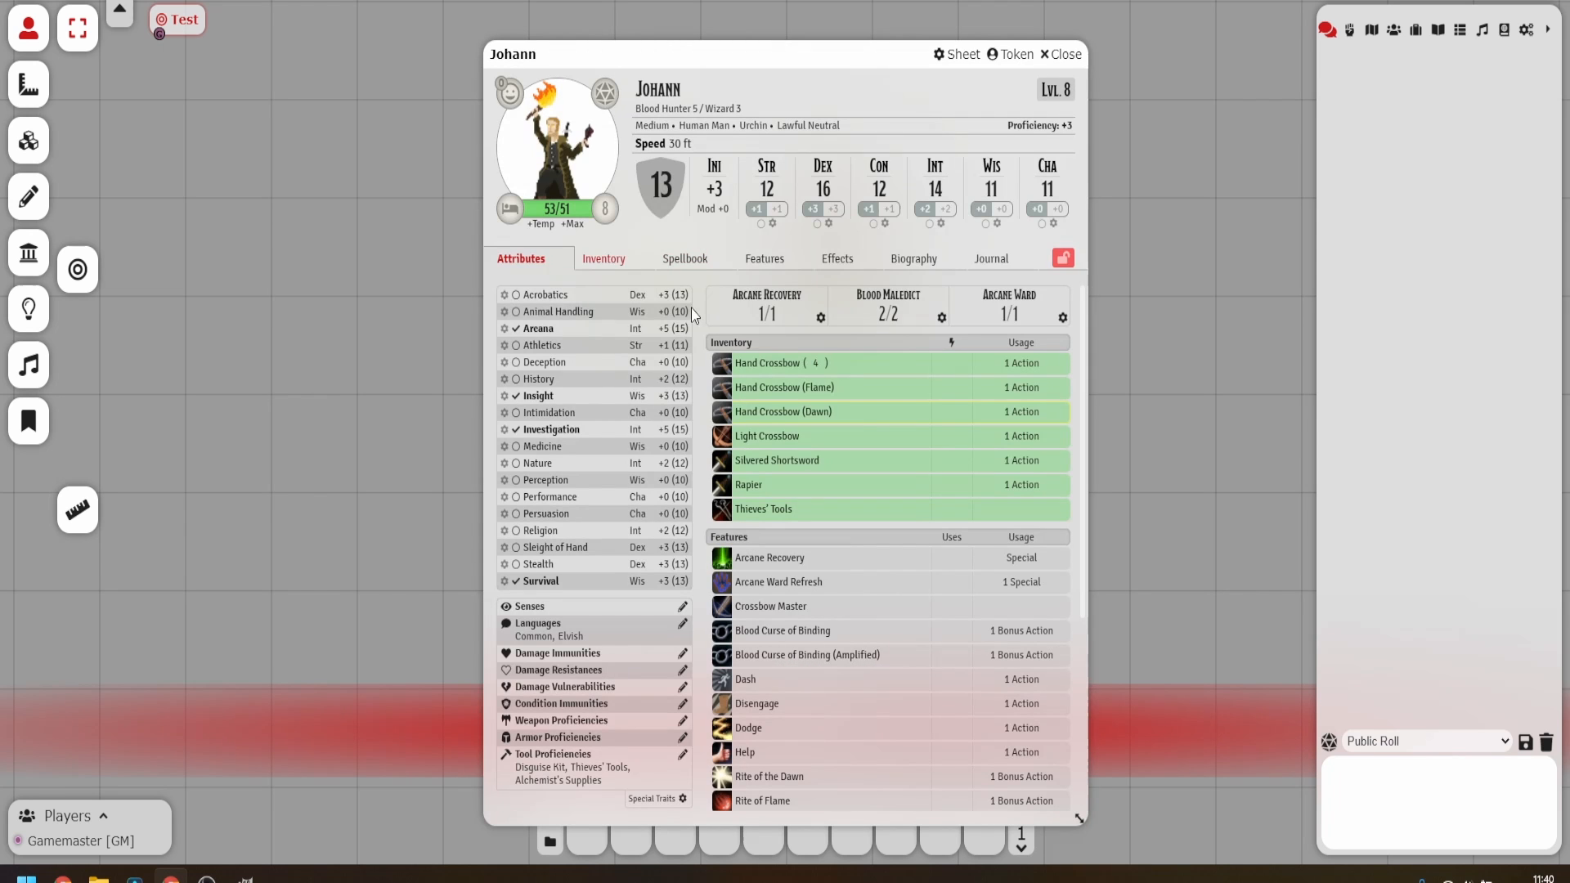
pyautogui.click(719, 369)
pyautogui.click(1058, 484)
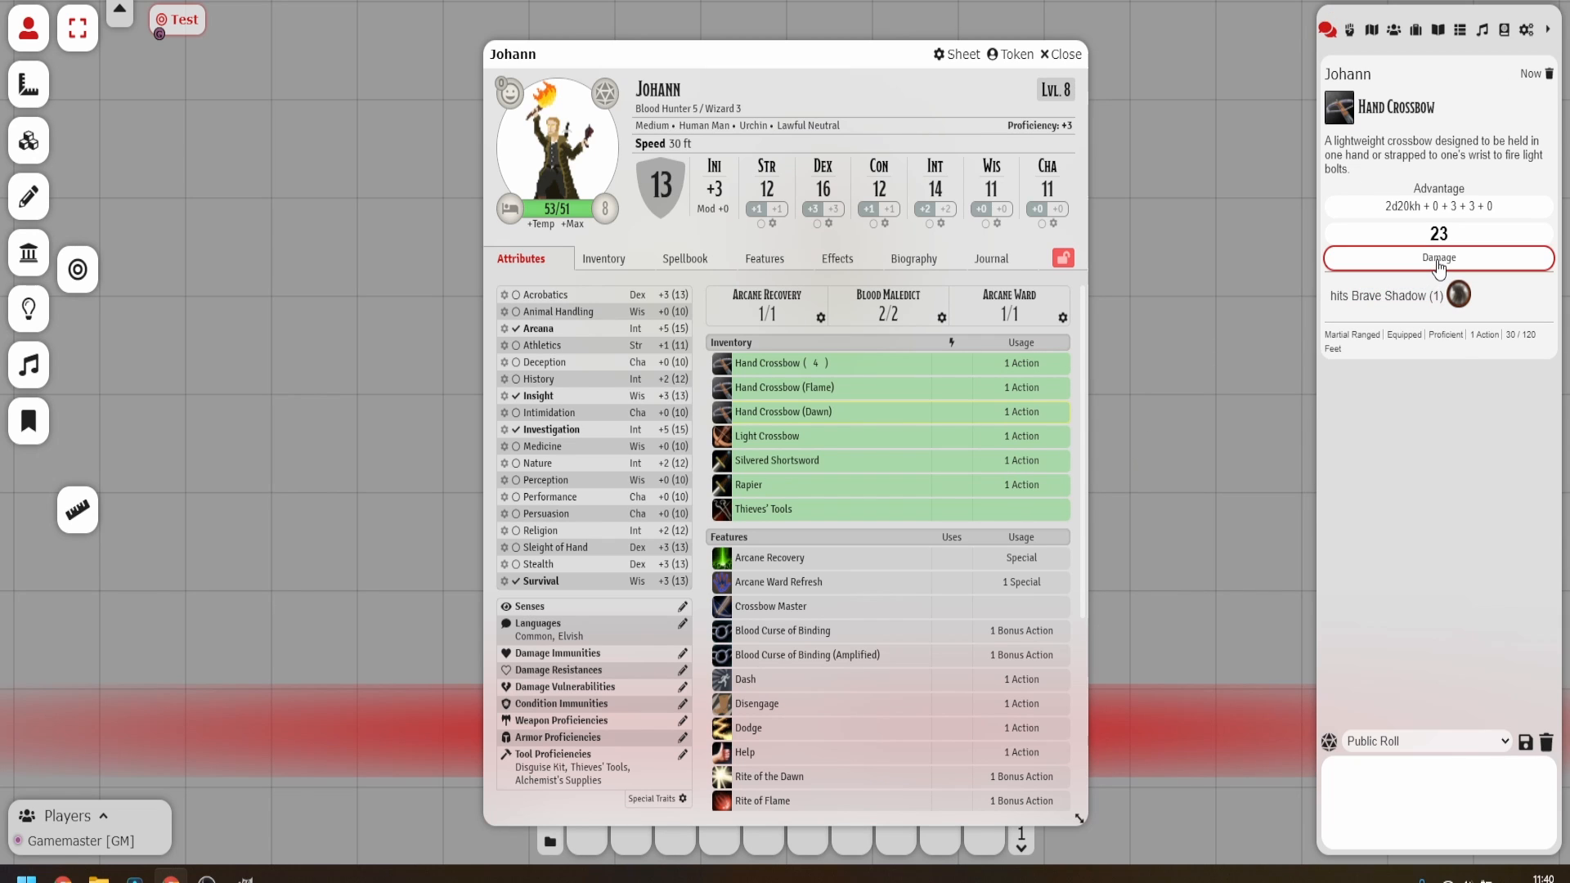
pyautogui.click(1439, 268)
pyautogui.click(1263, 493)
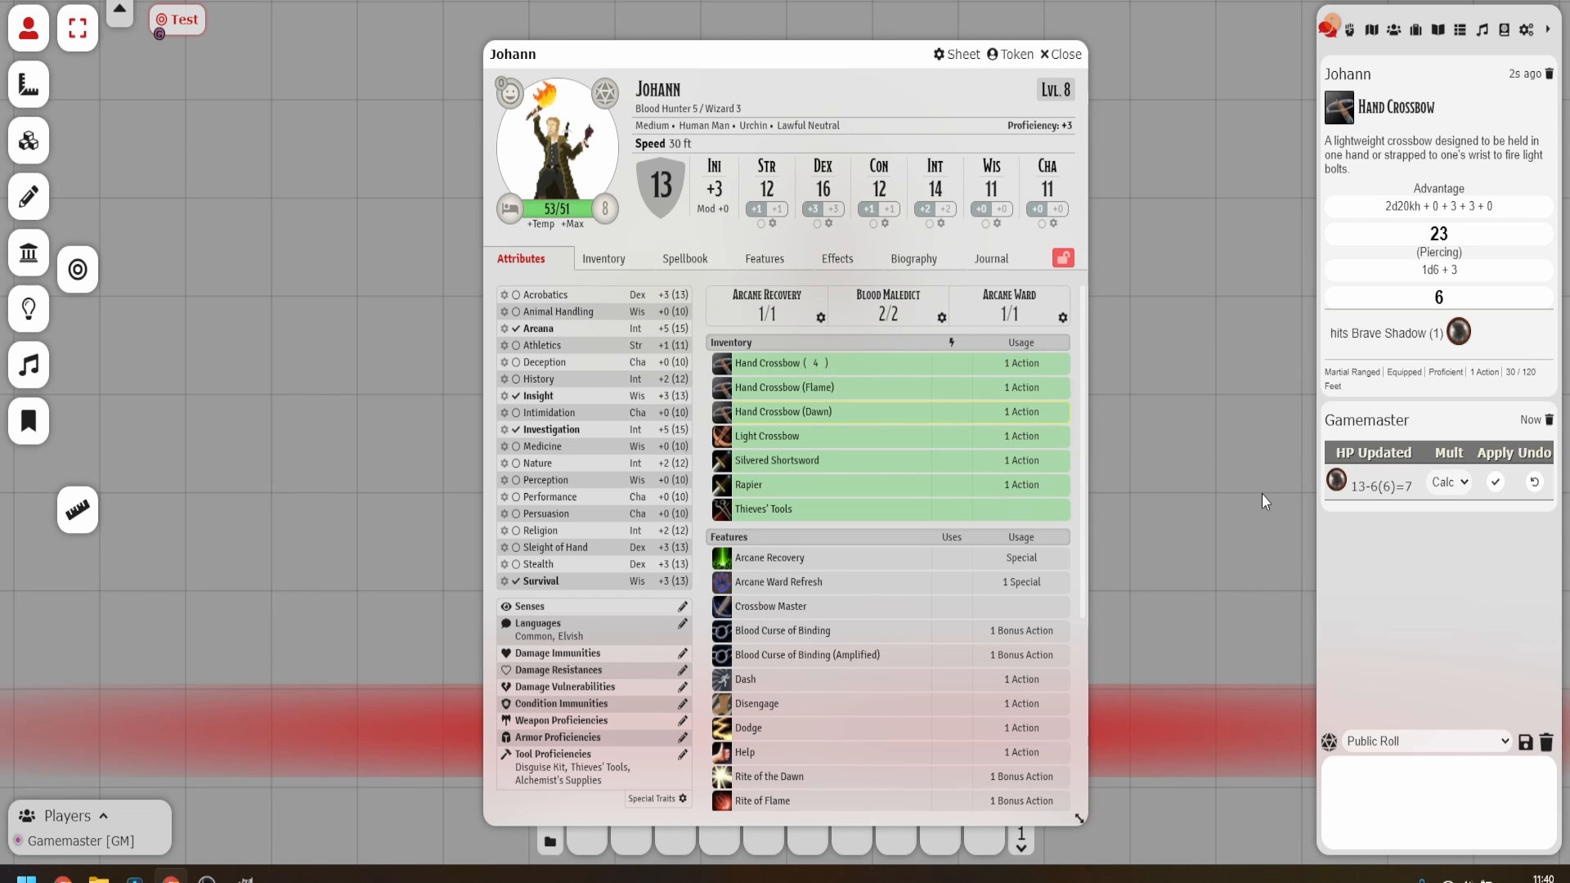
# Cast Comprehend Languages at 1st level from Johann's spellbook, consuming a spell slot, and review the restyled chat cards with the sheet closed.
pyautogui.click(687, 260)
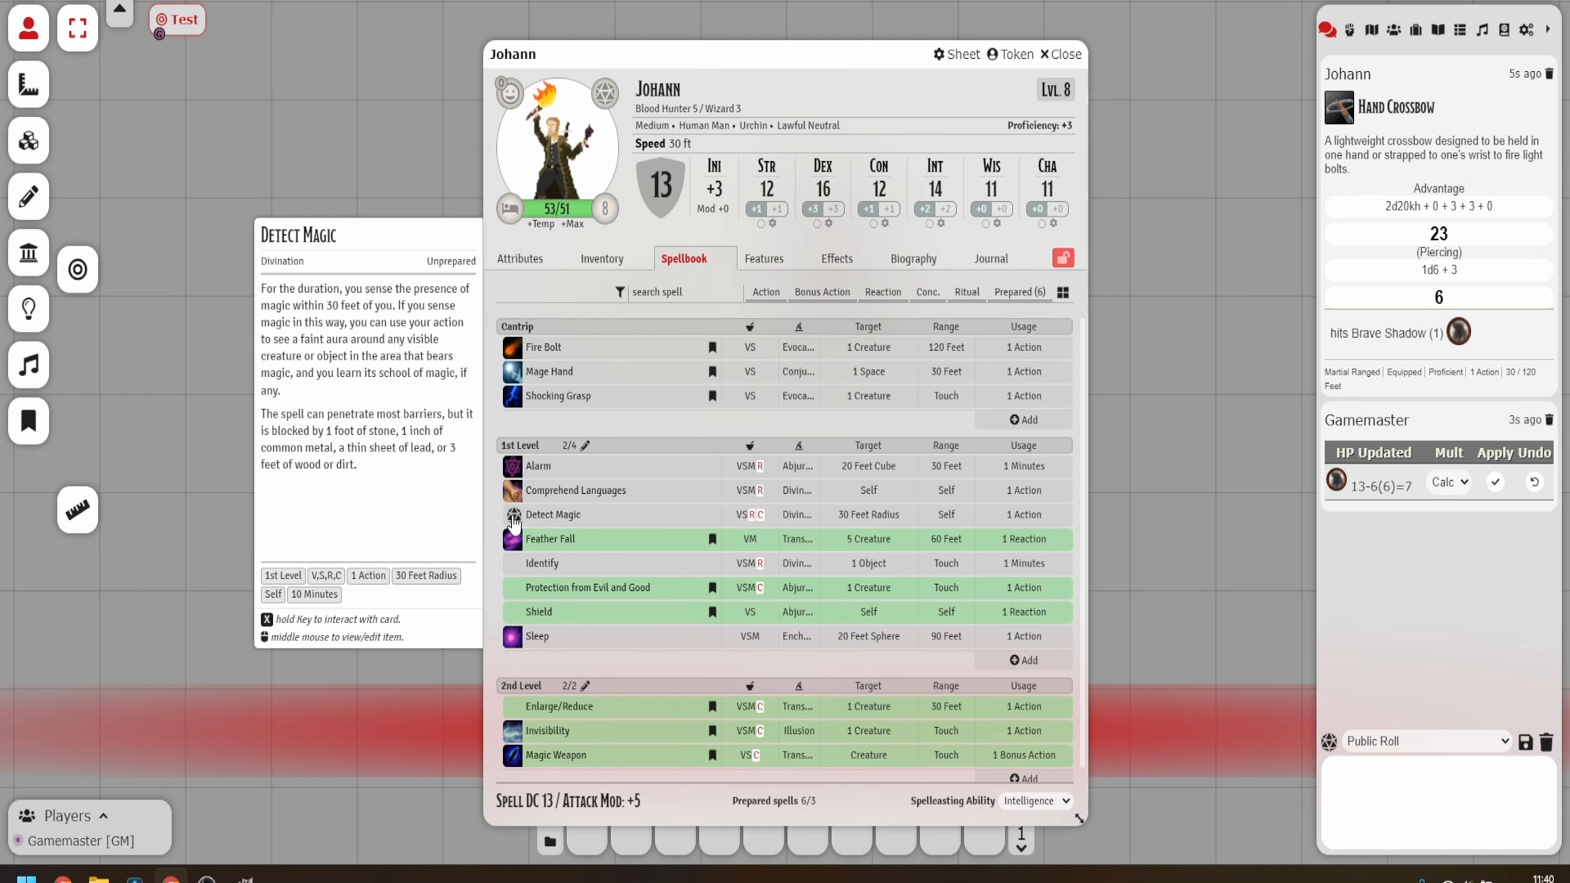
pyautogui.click(553, 497)
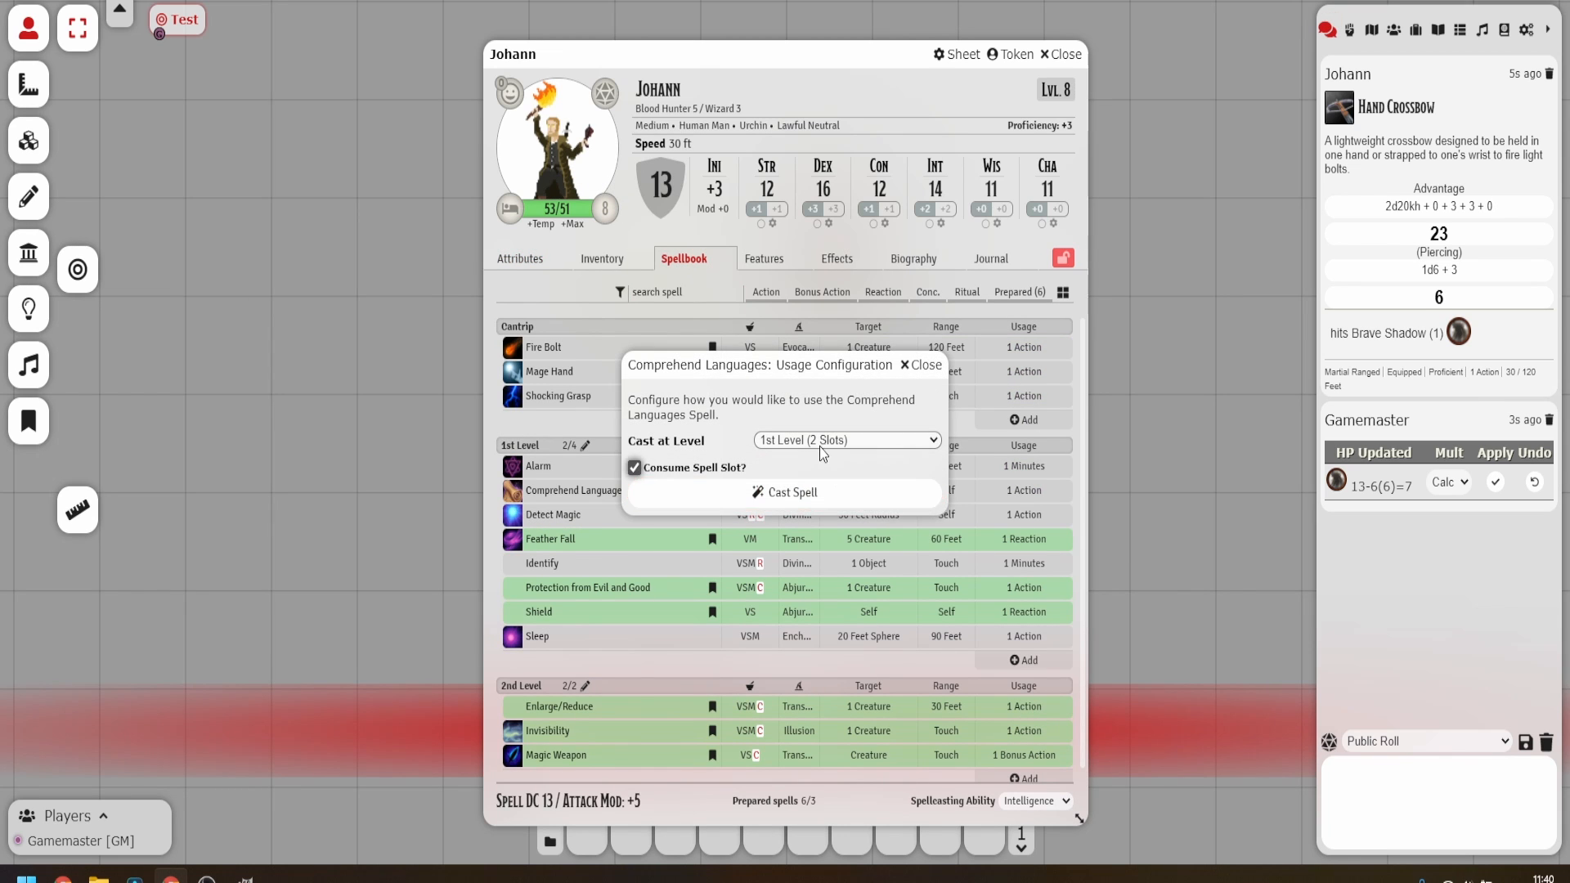
pyautogui.click(842, 441)
pyautogui.click(841, 448)
pyautogui.click(828, 494)
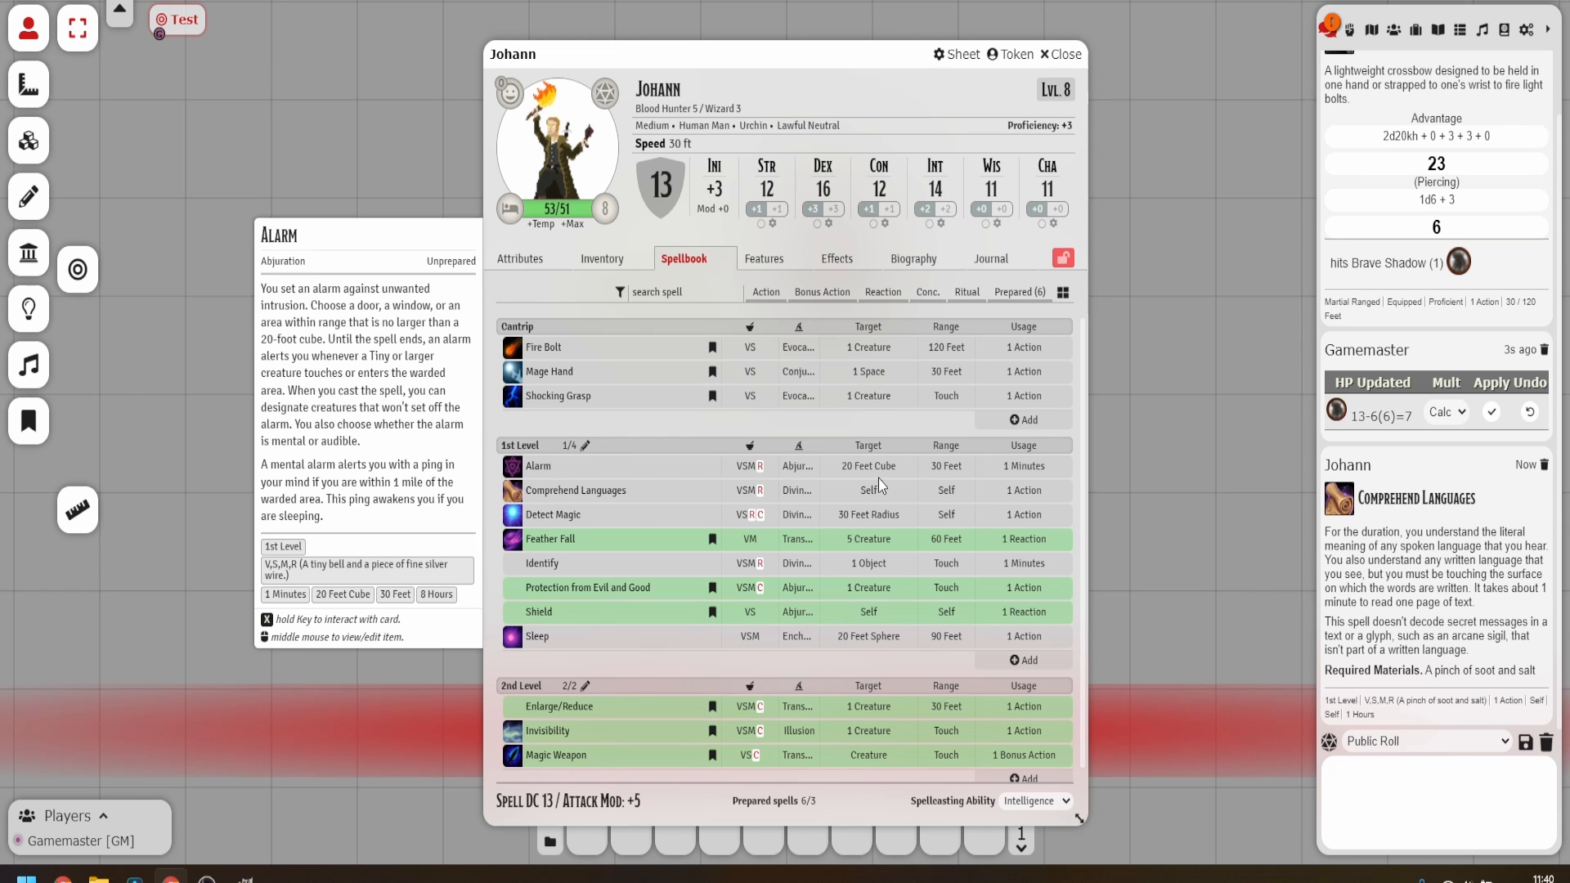
pyautogui.click(1065, 55)
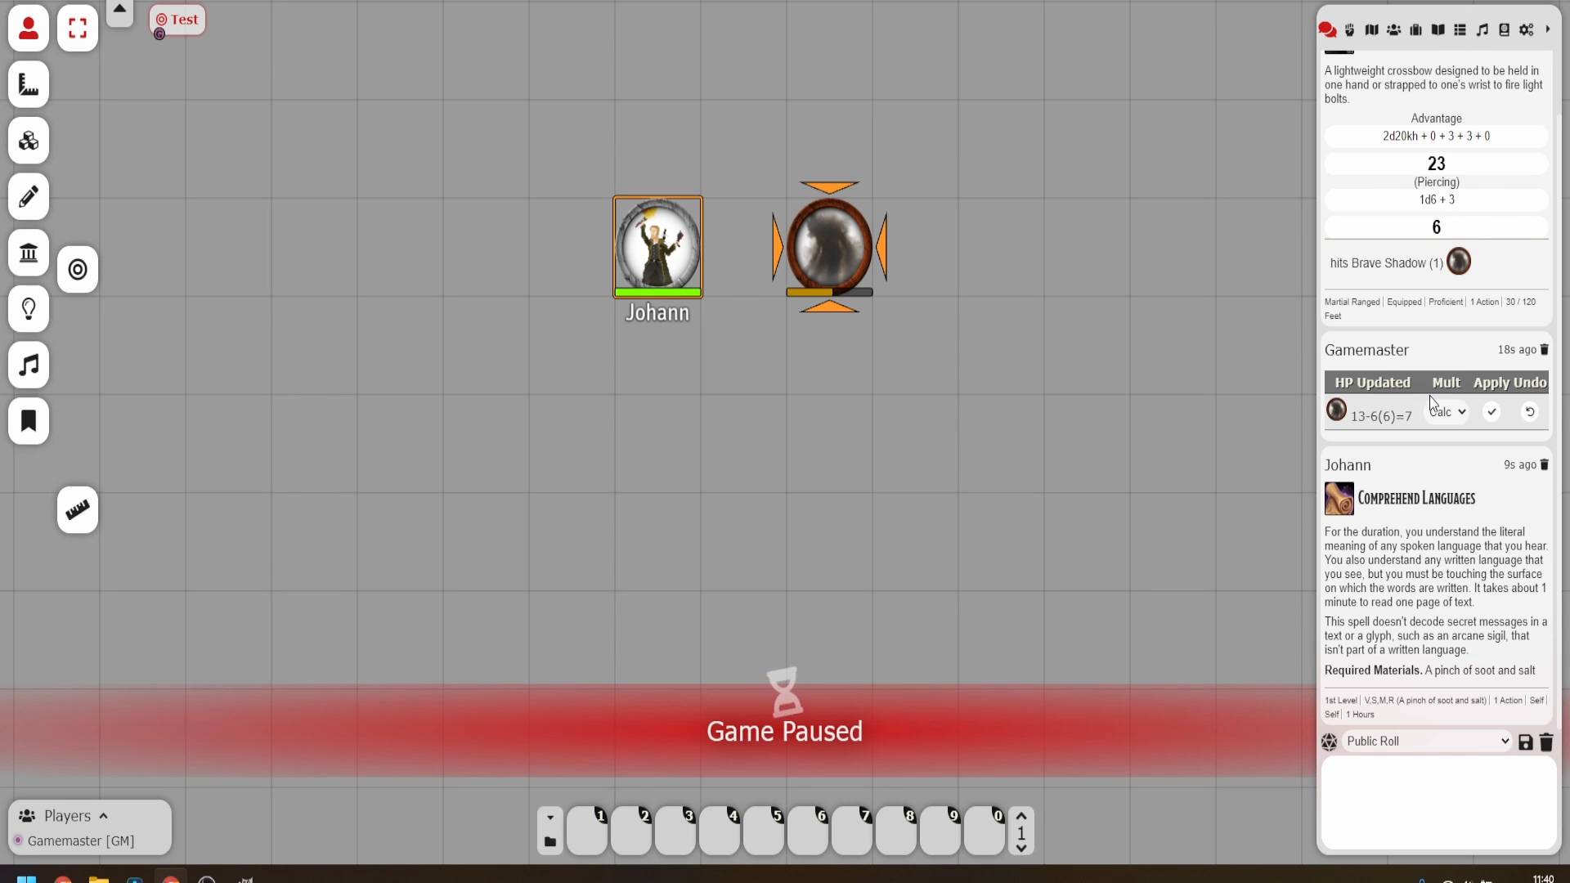
pyautogui.scroll(1, 1439, 415)
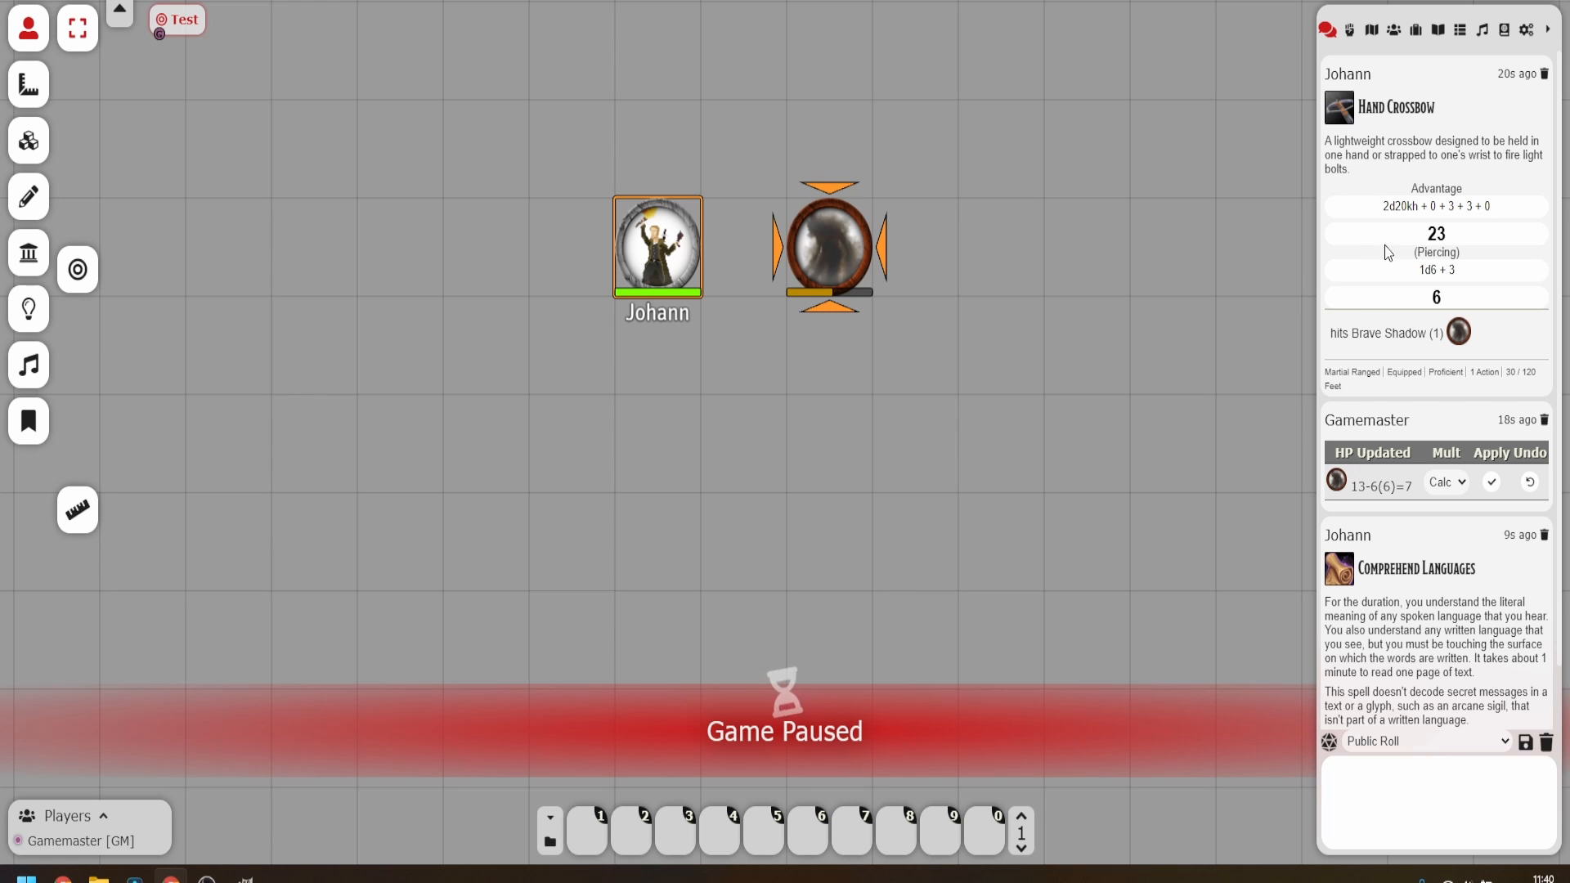
pyautogui.scroll(-1, 1406, 516)
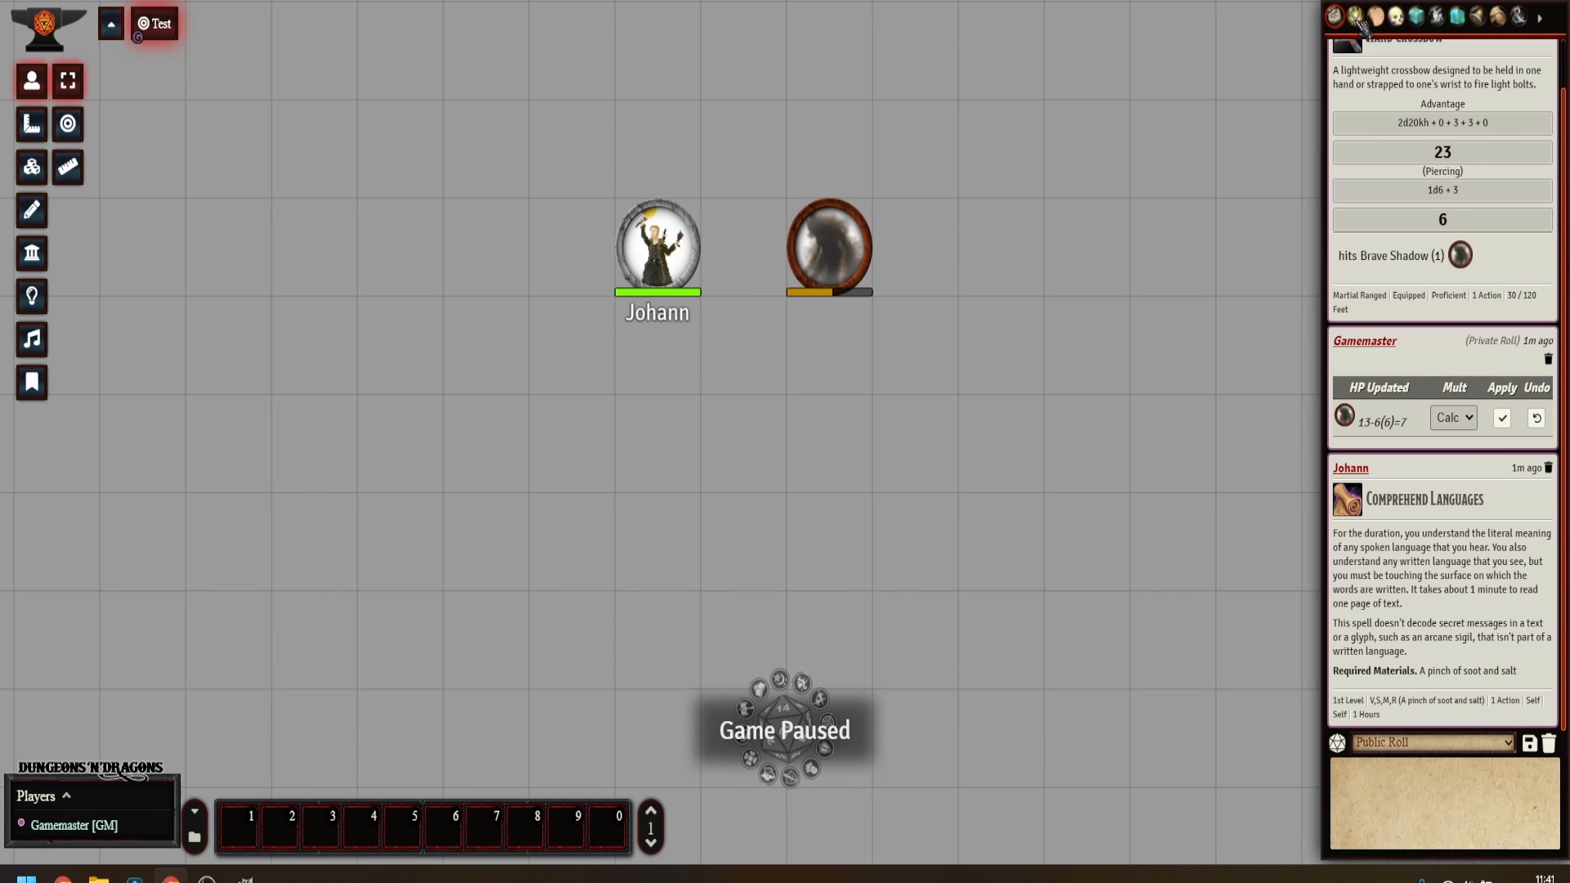
# Examine the DnD5e UI options in the module settings and close the settings without changes.
pyautogui.click(1519, 17)
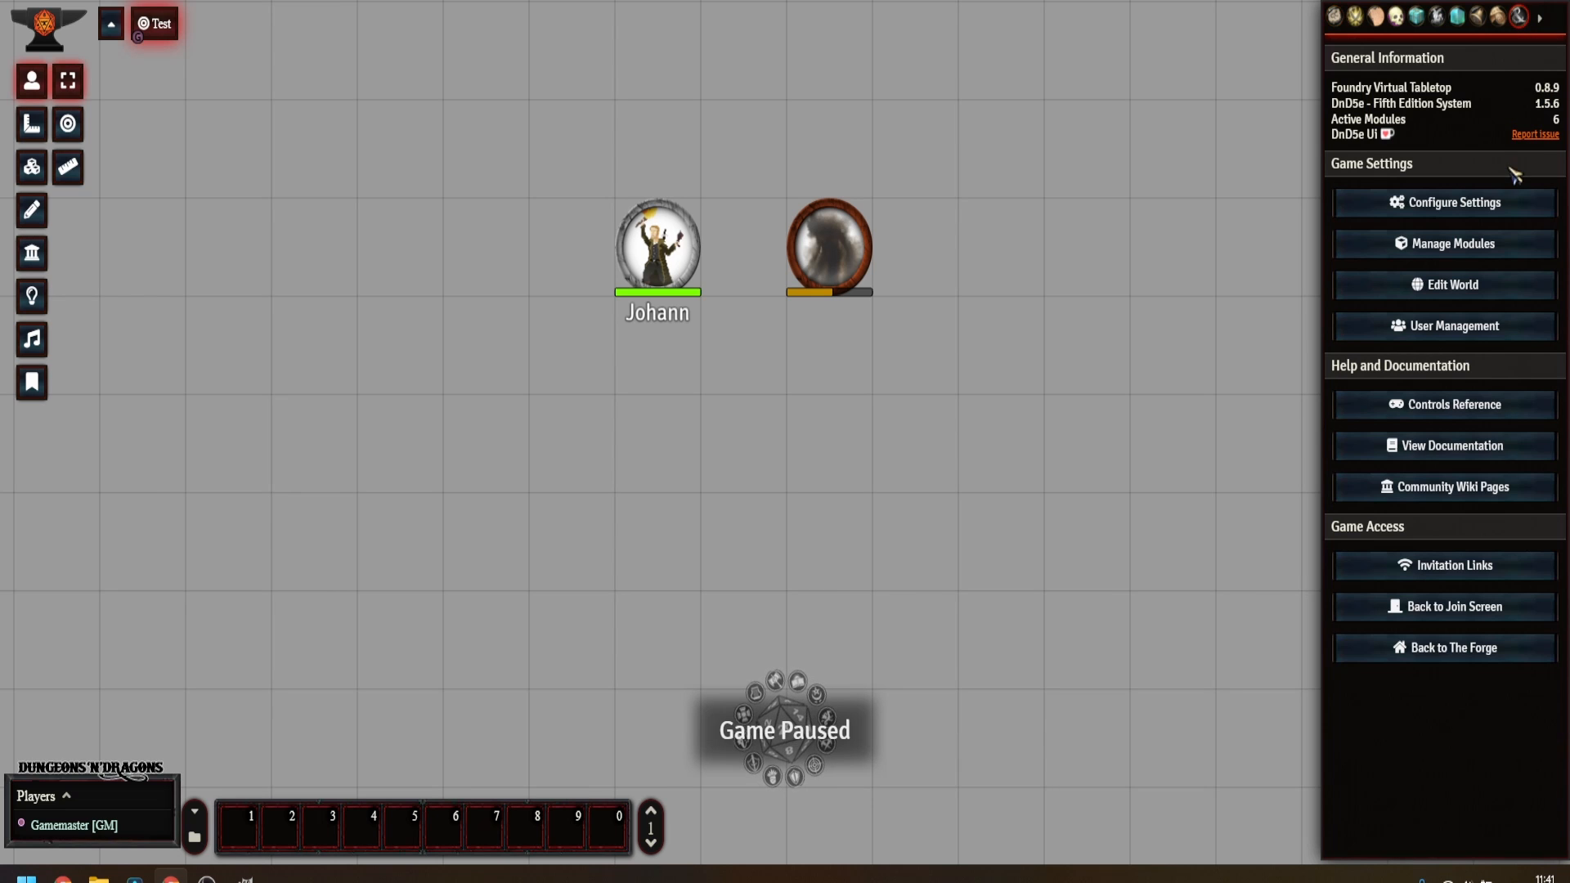
pyautogui.click(1478, 214)
pyautogui.click(947, 67)
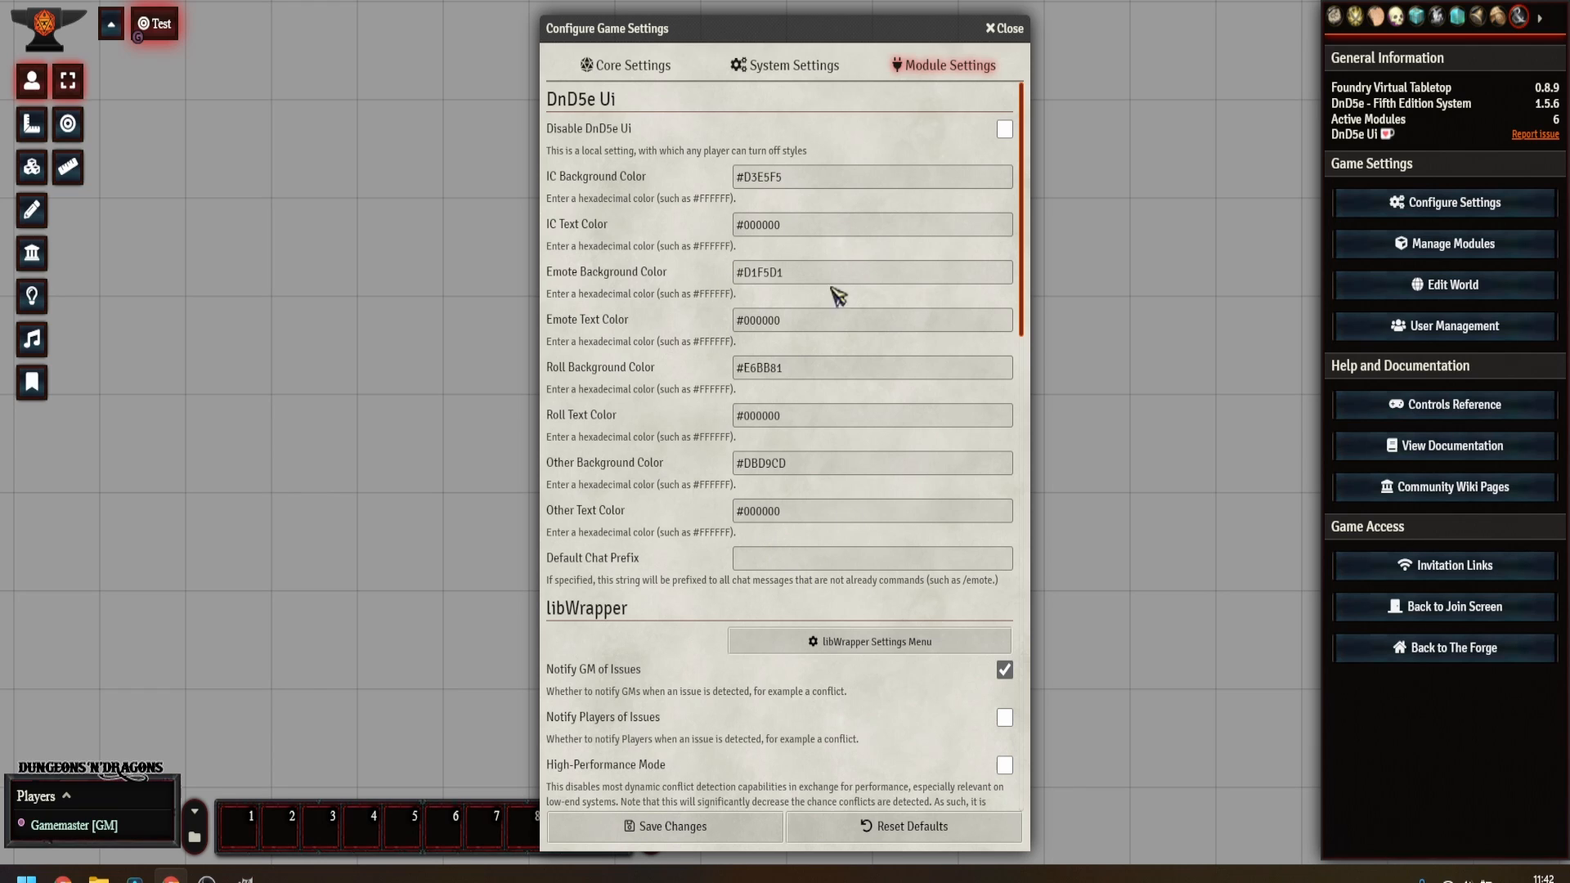
pyautogui.click(1006, 27)
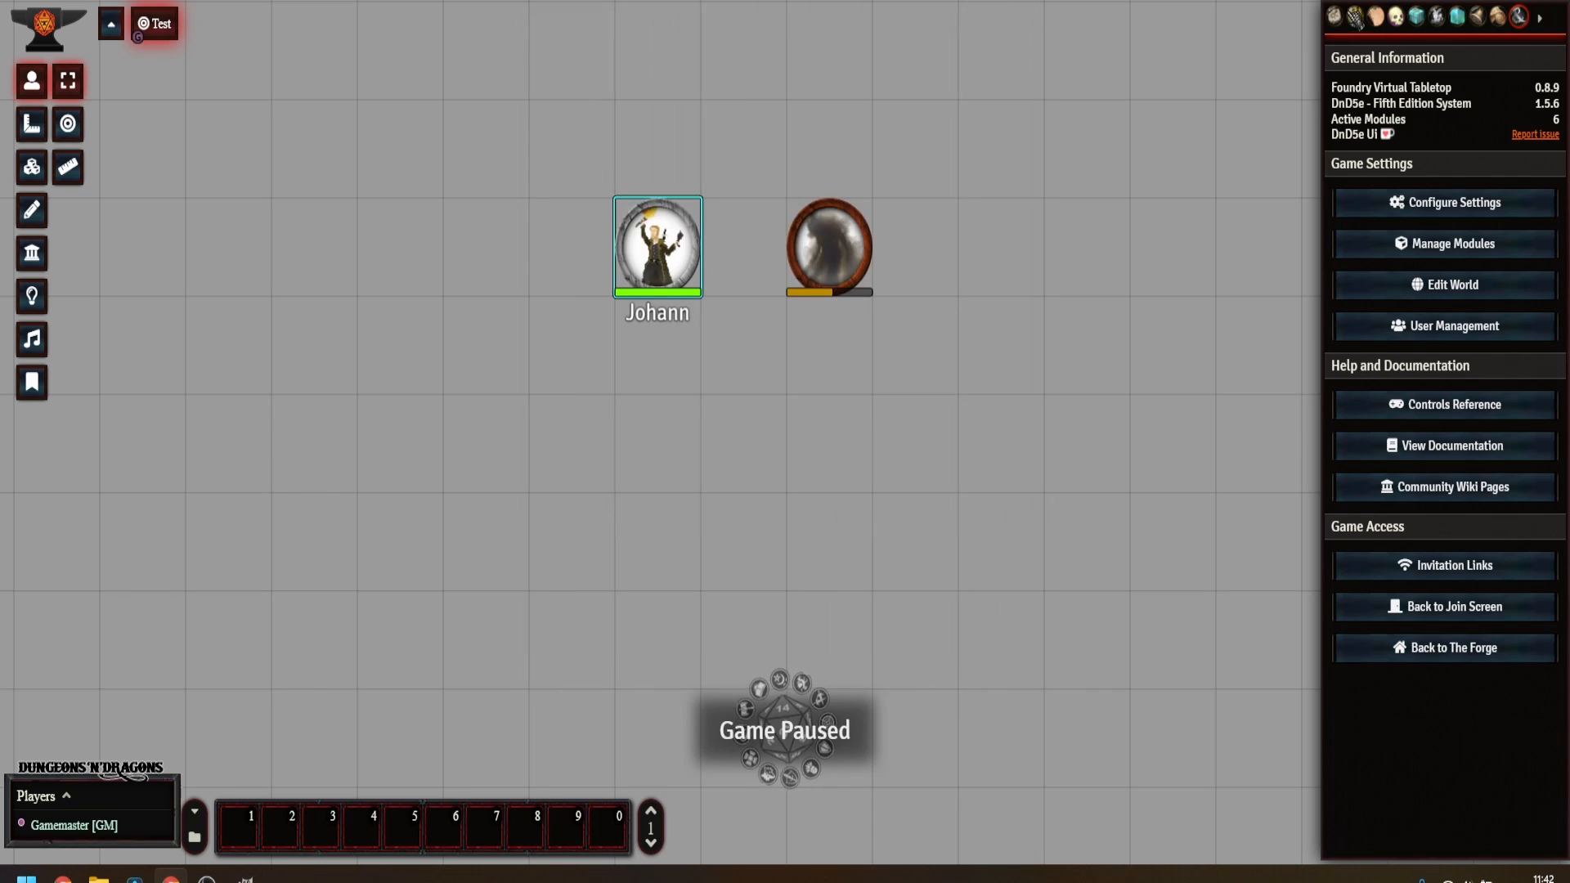
# Display the chat log and clear all its messages.
pyautogui.click(1334, 15)
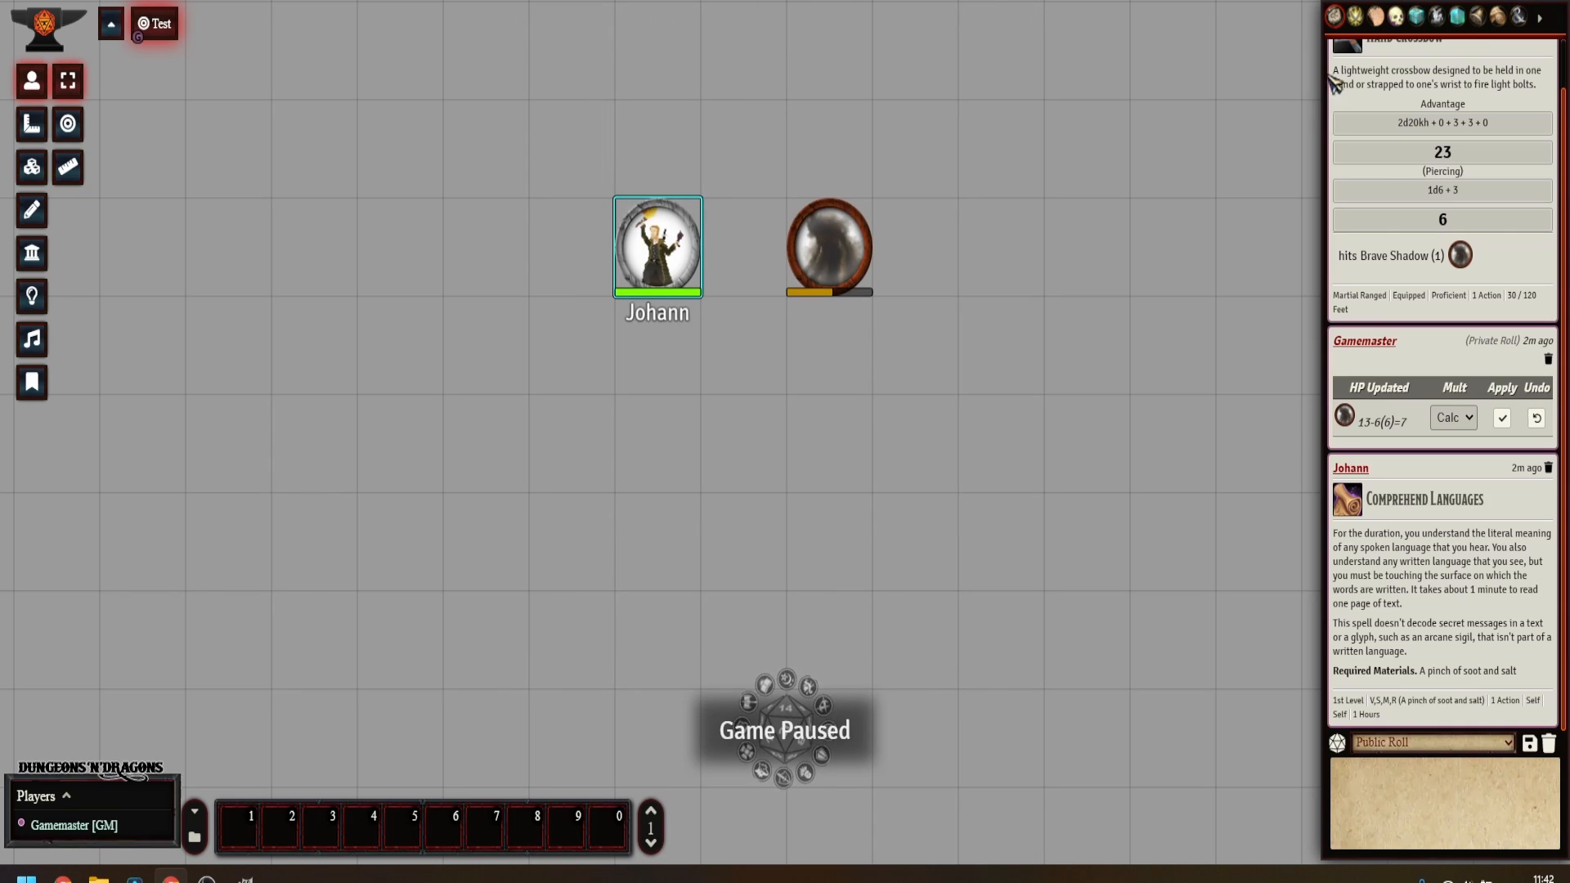
pyautogui.click(1548, 743)
pyautogui.click(1063, 826)
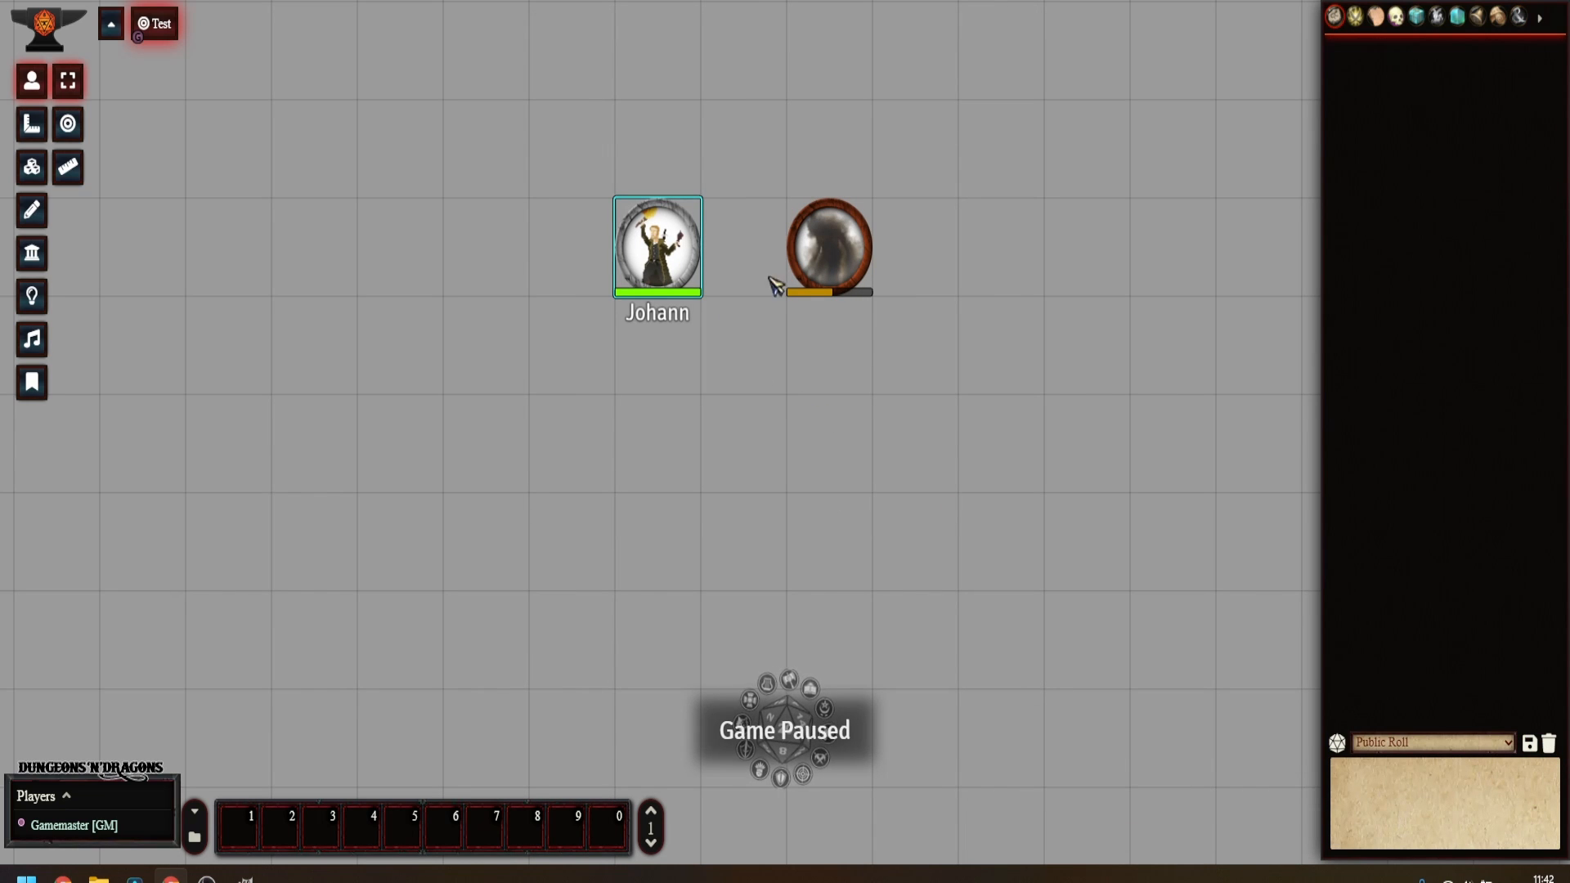
# Switch Johann's sheet to Default 5e Character Sheet, save the sheet configuration and close the sheet.
pyautogui.click(832, 260)
pyautogui.click(670, 244)
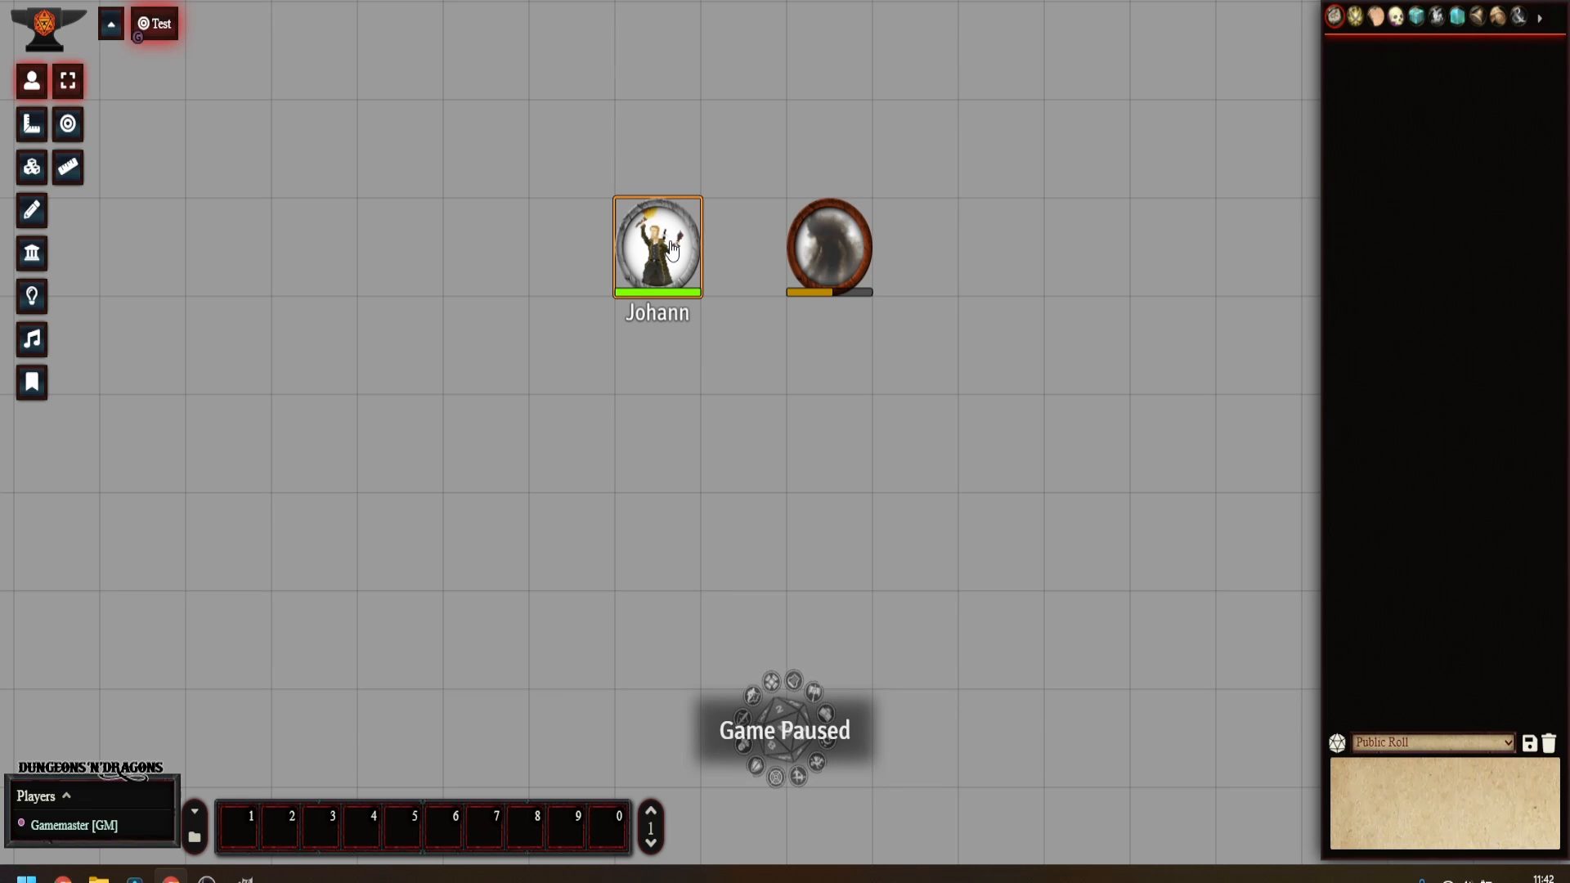
pyautogui.doubleClick(670, 244)
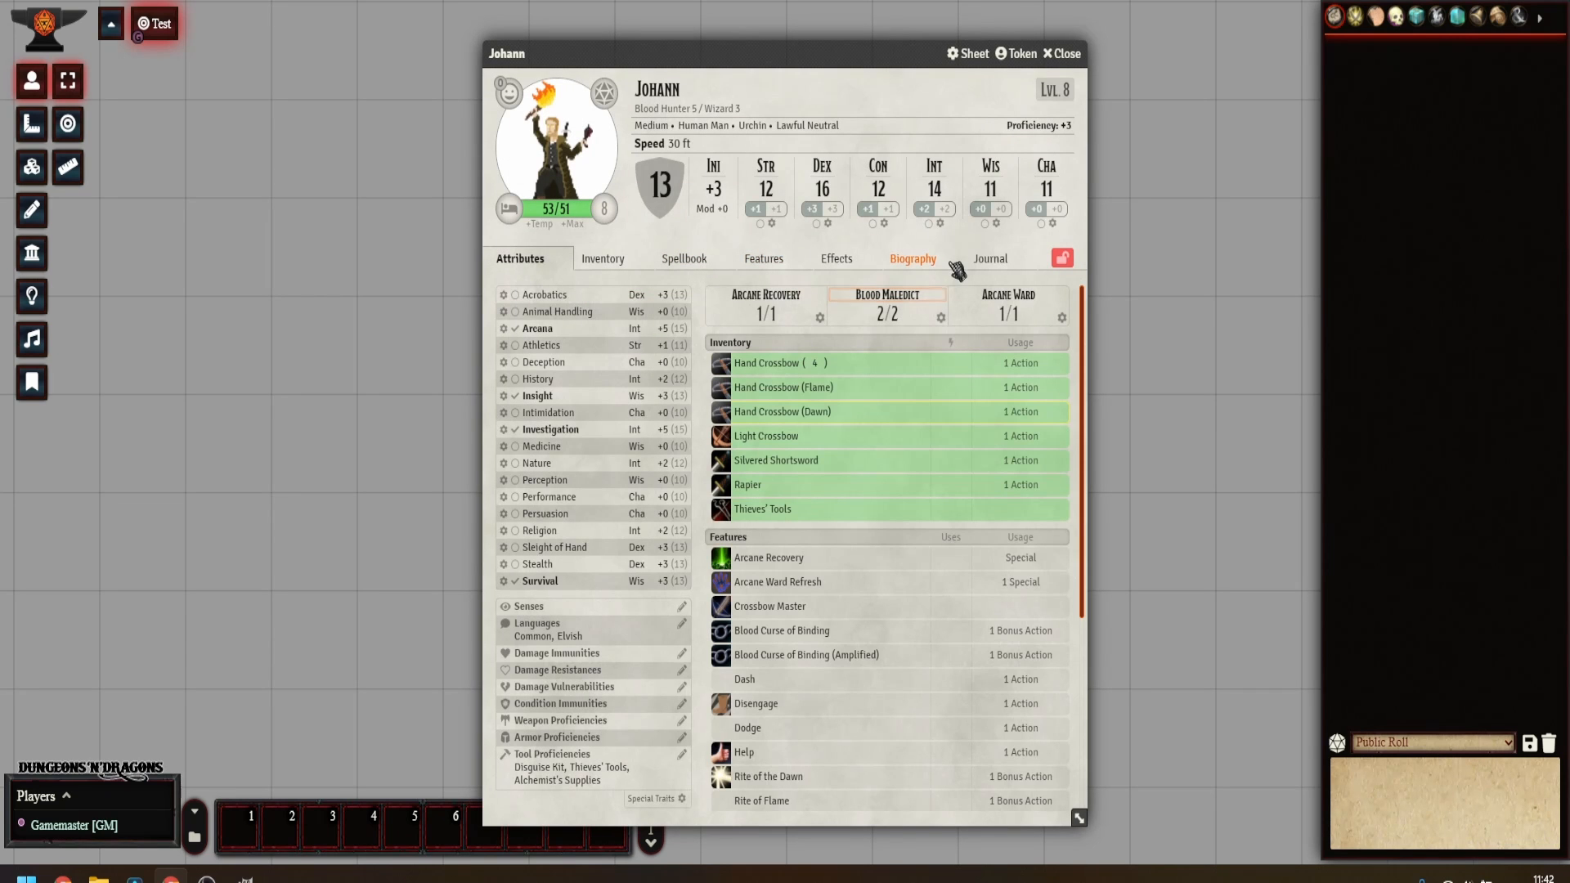
pyautogui.click(975, 58)
pyautogui.click(870, 130)
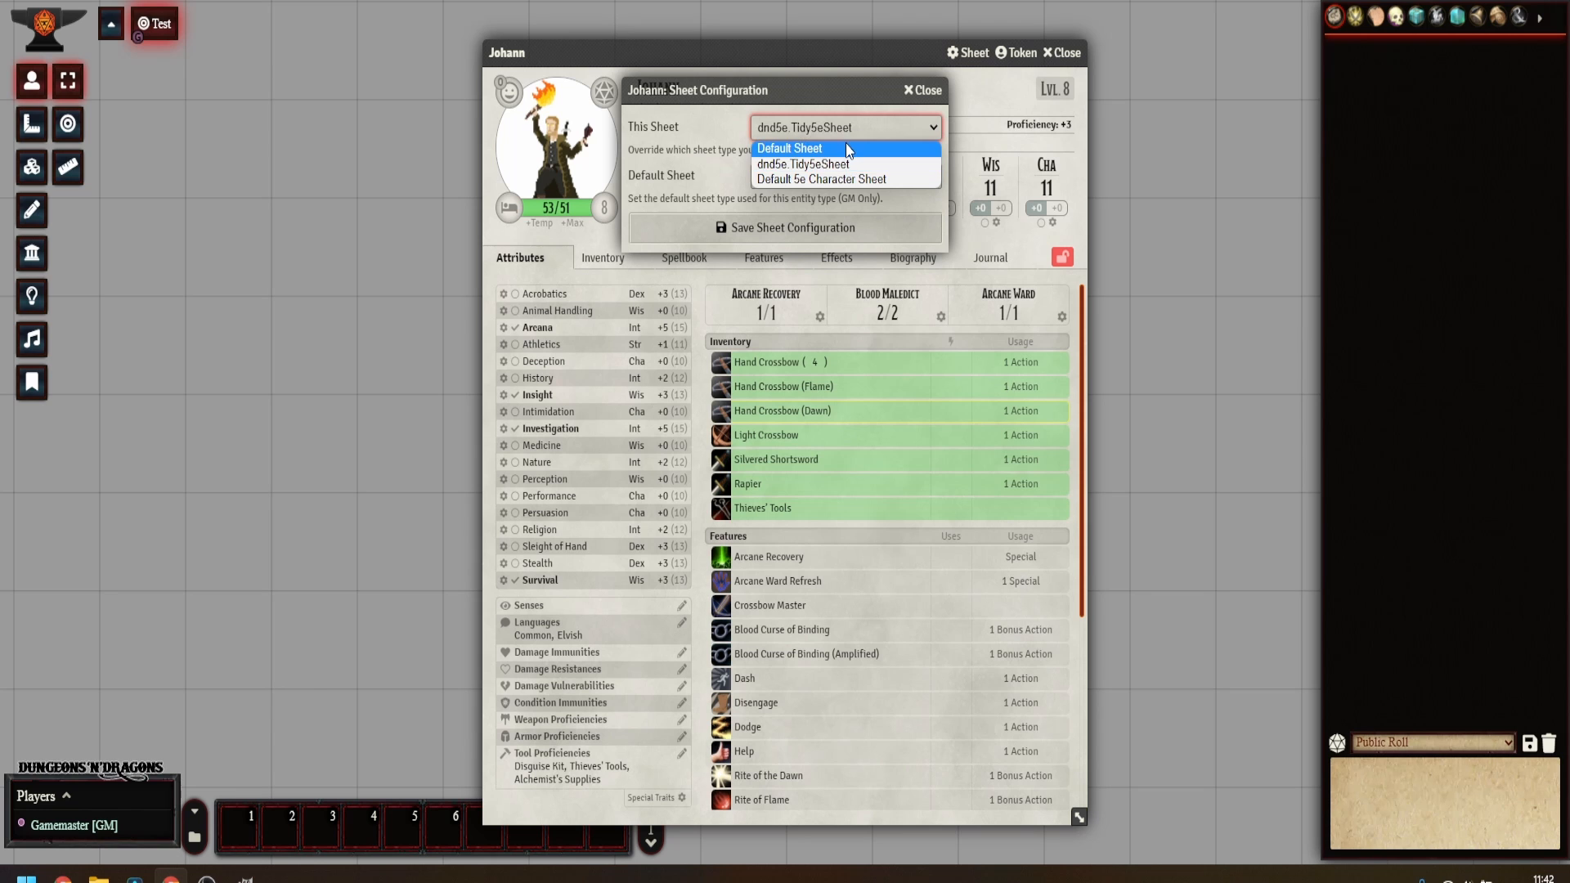
pyautogui.click(850, 179)
pyautogui.click(842, 233)
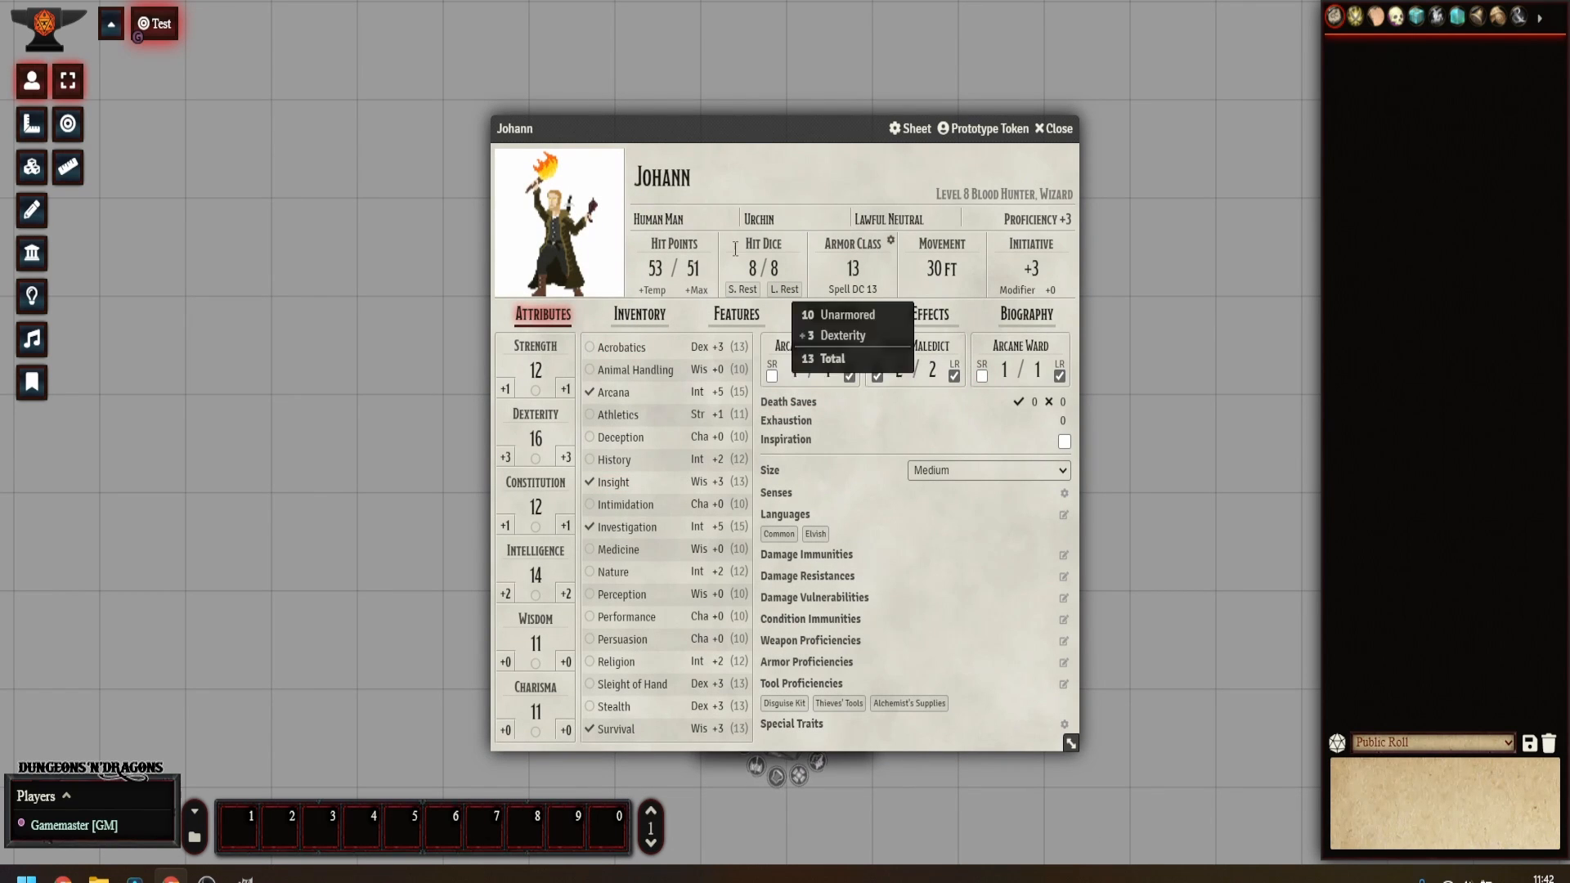
pyautogui.click(1061, 129)
# Switch the Brave Shadow token's sheet to the Default 5e NPC Sheet, save the configuration and close the sheet.
pyautogui.doubleClick(826, 253)
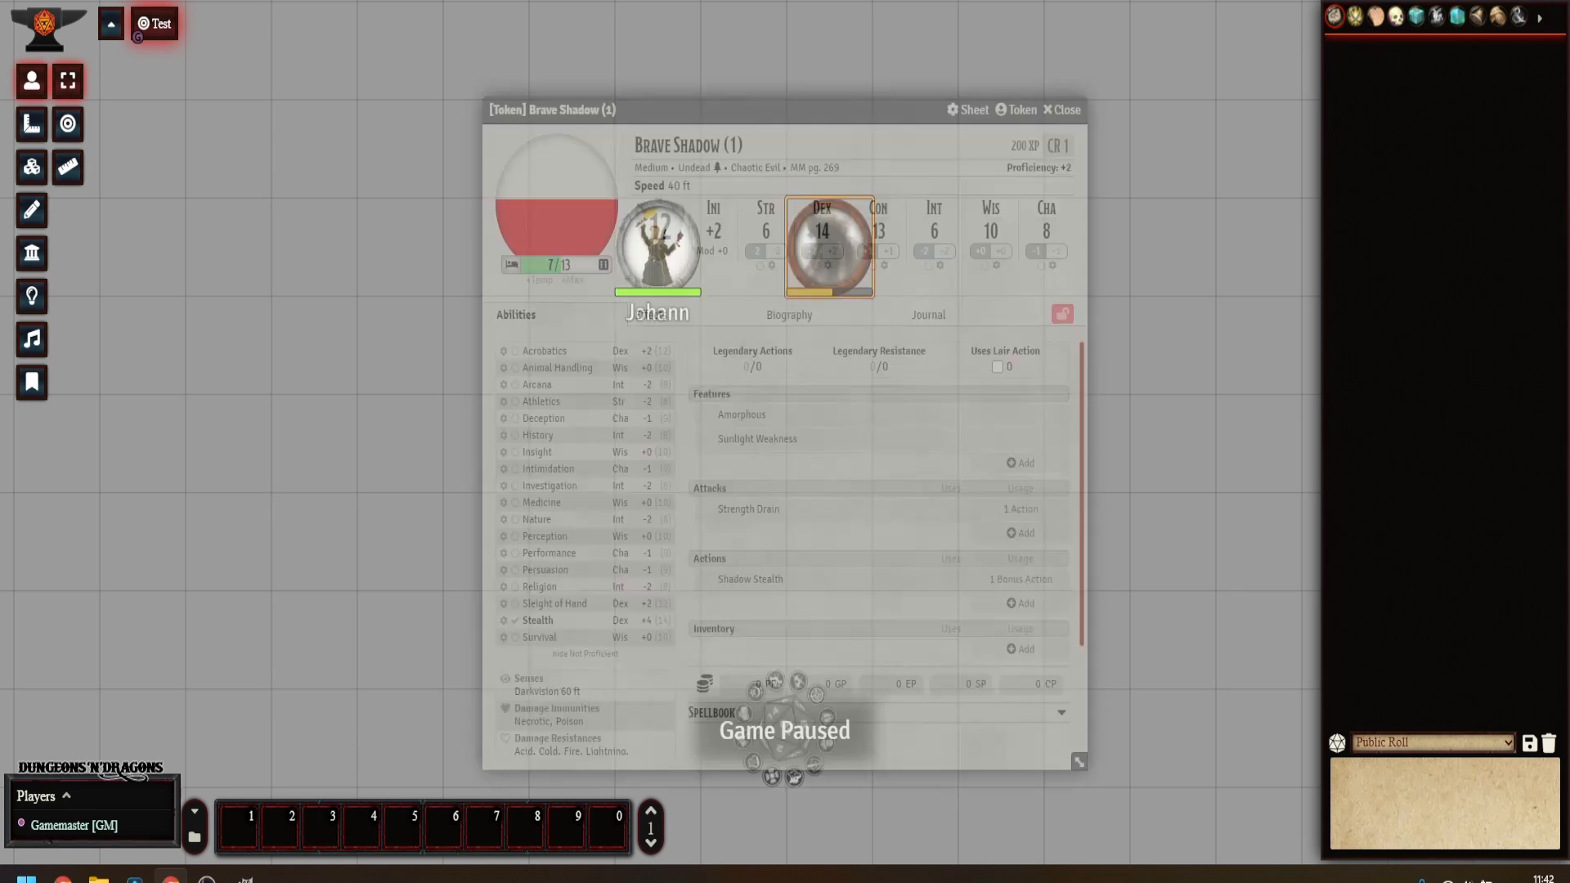
pyautogui.click(968, 109)
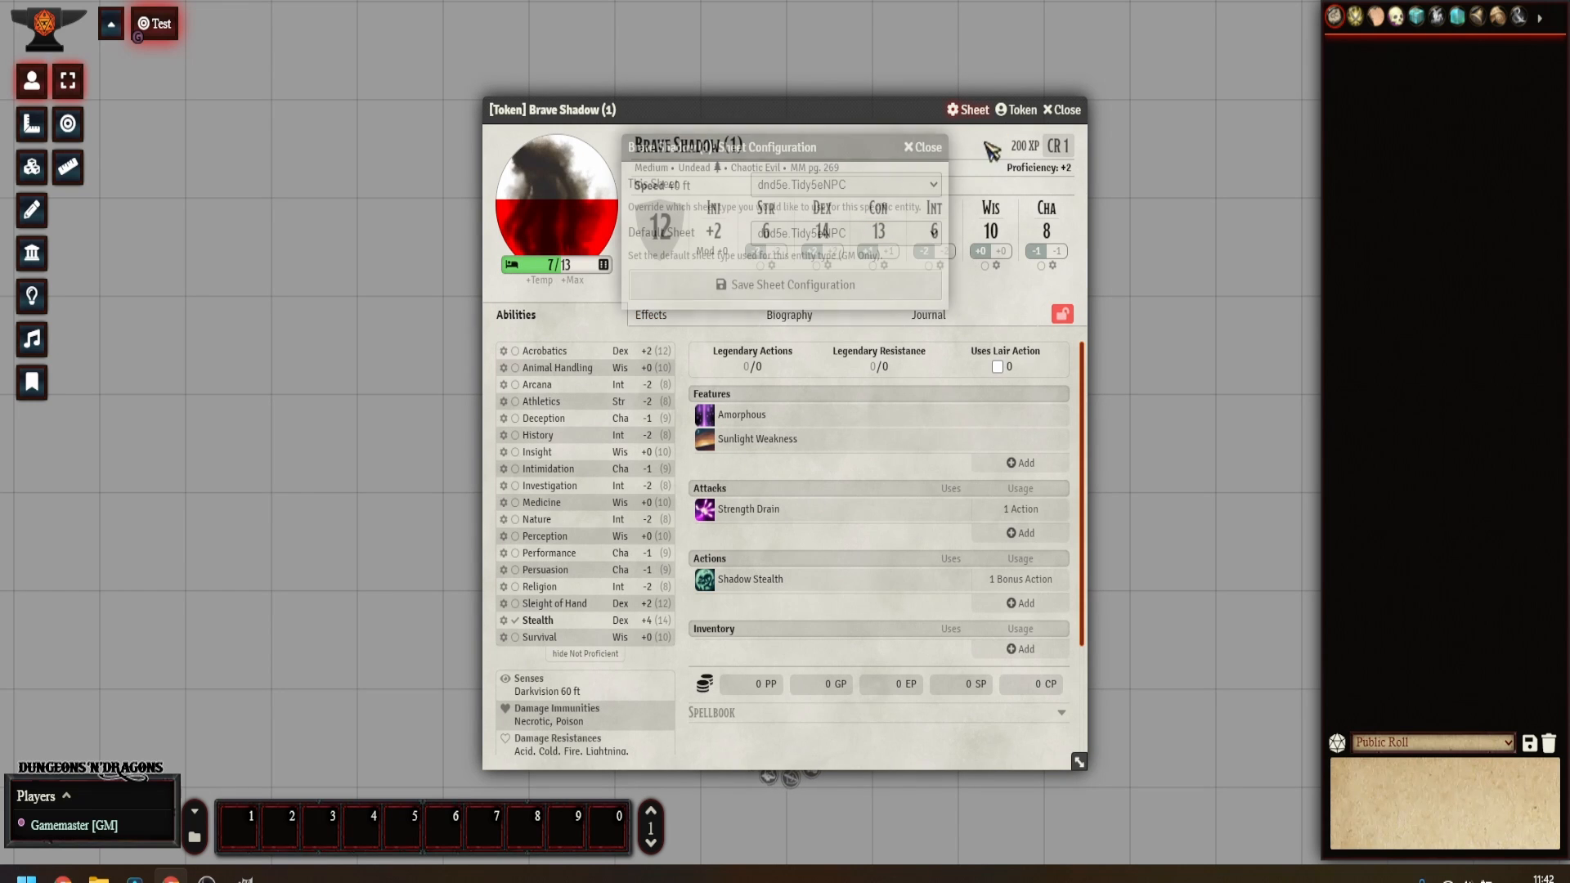
pyautogui.click(815, 237)
pyautogui.click(830, 204)
pyautogui.click(830, 205)
pyautogui.click(832, 235)
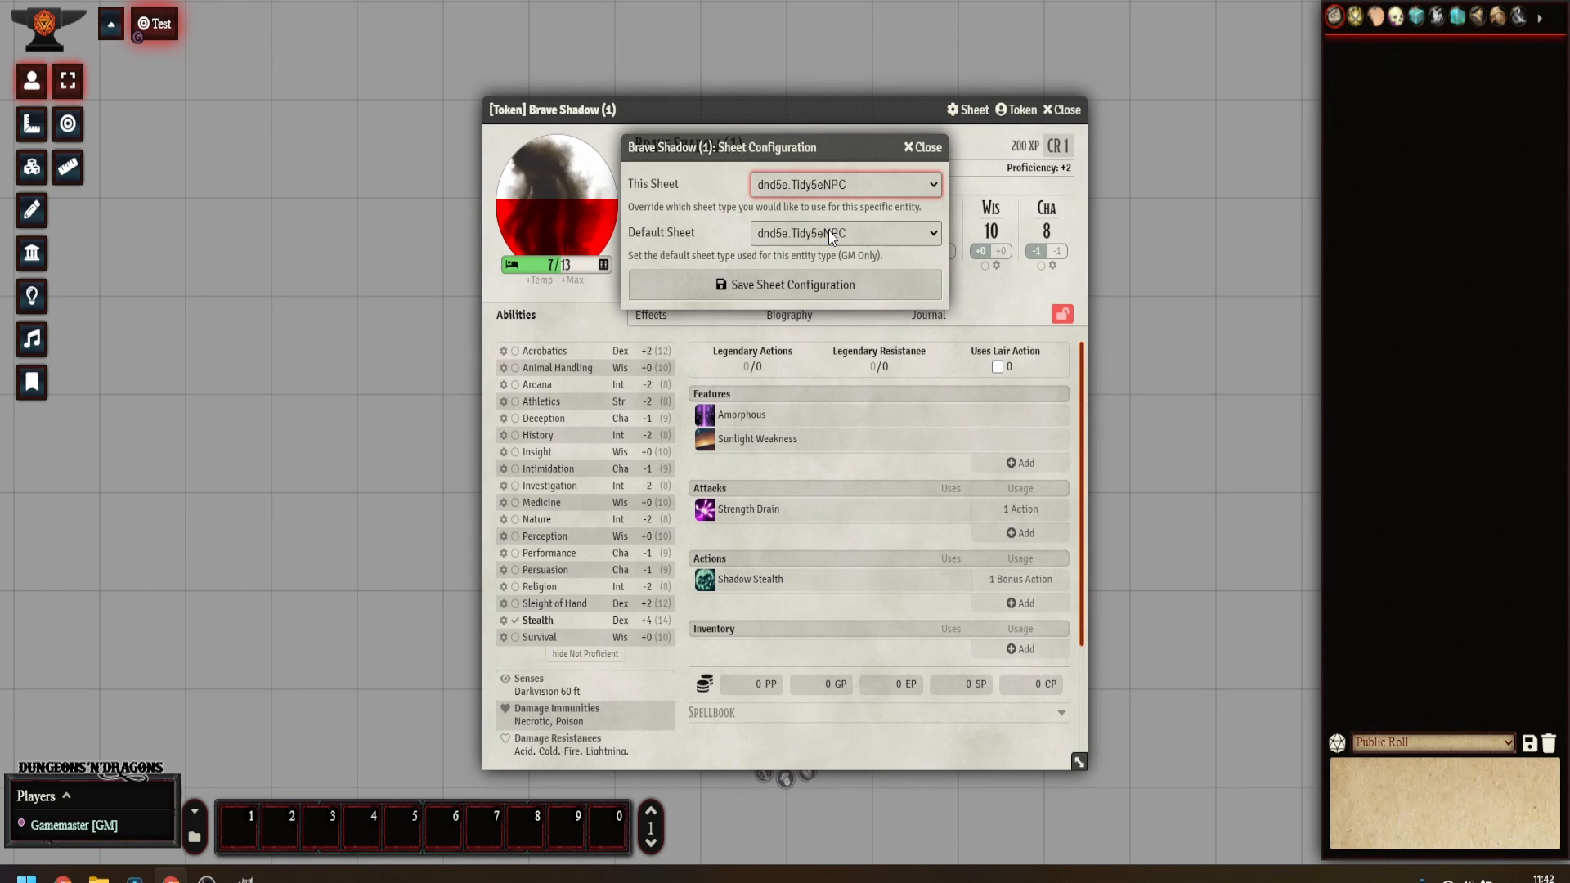
pyautogui.click(850, 284)
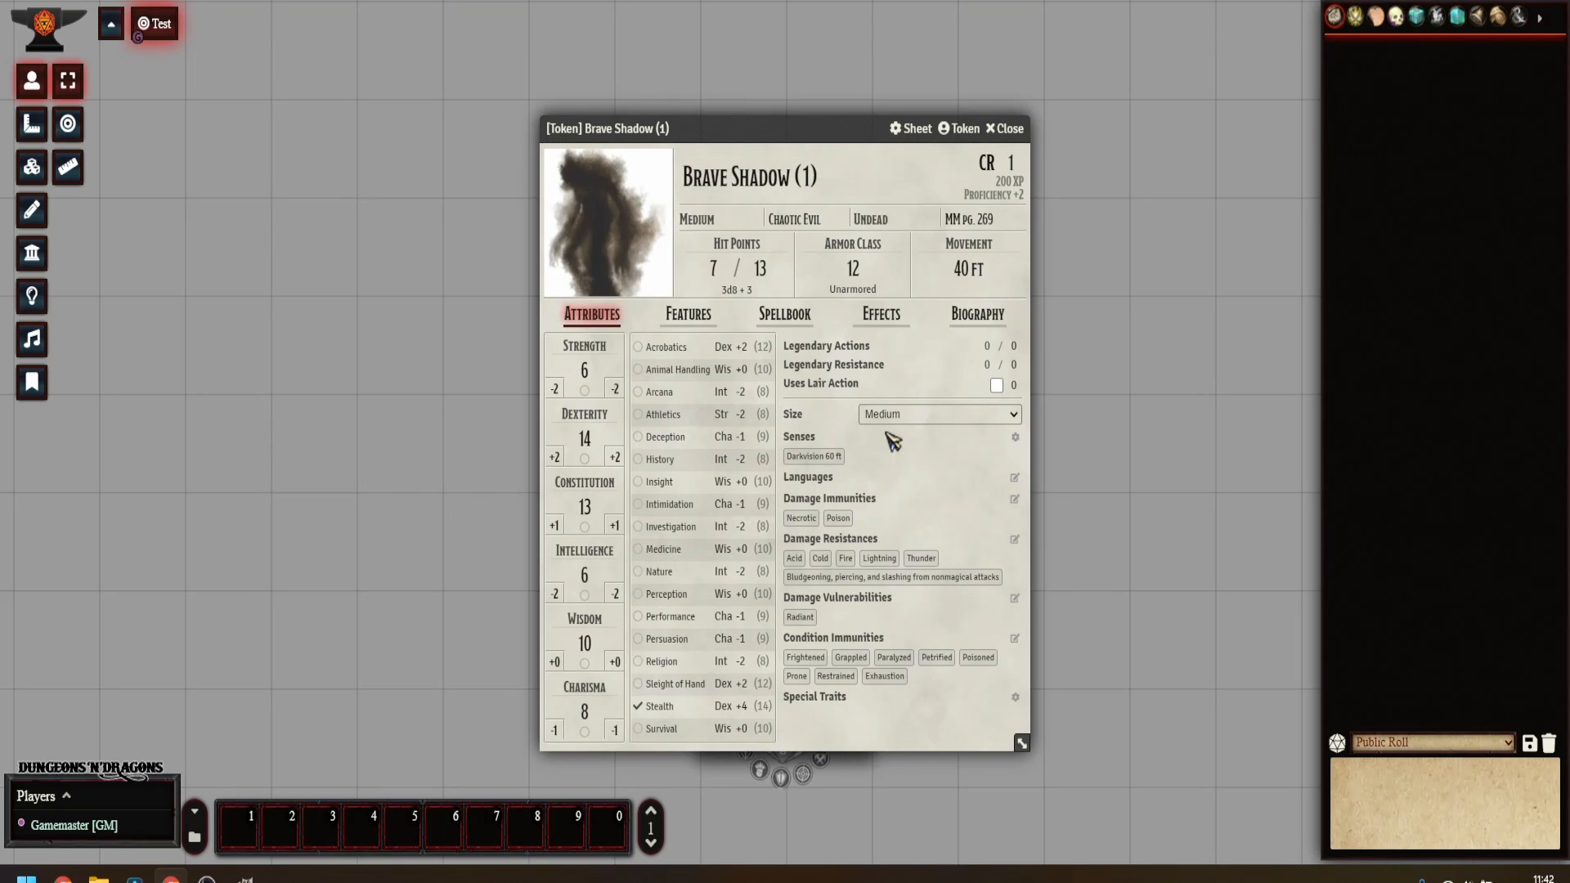
pyautogui.click(1005, 129)
# Target Brave Shadow and attack it with Johann's Hand Crossbow from his inventory, rolling with advantage and normal damage.
pyautogui.rightClick(839, 272)
pyautogui.click(901, 243)
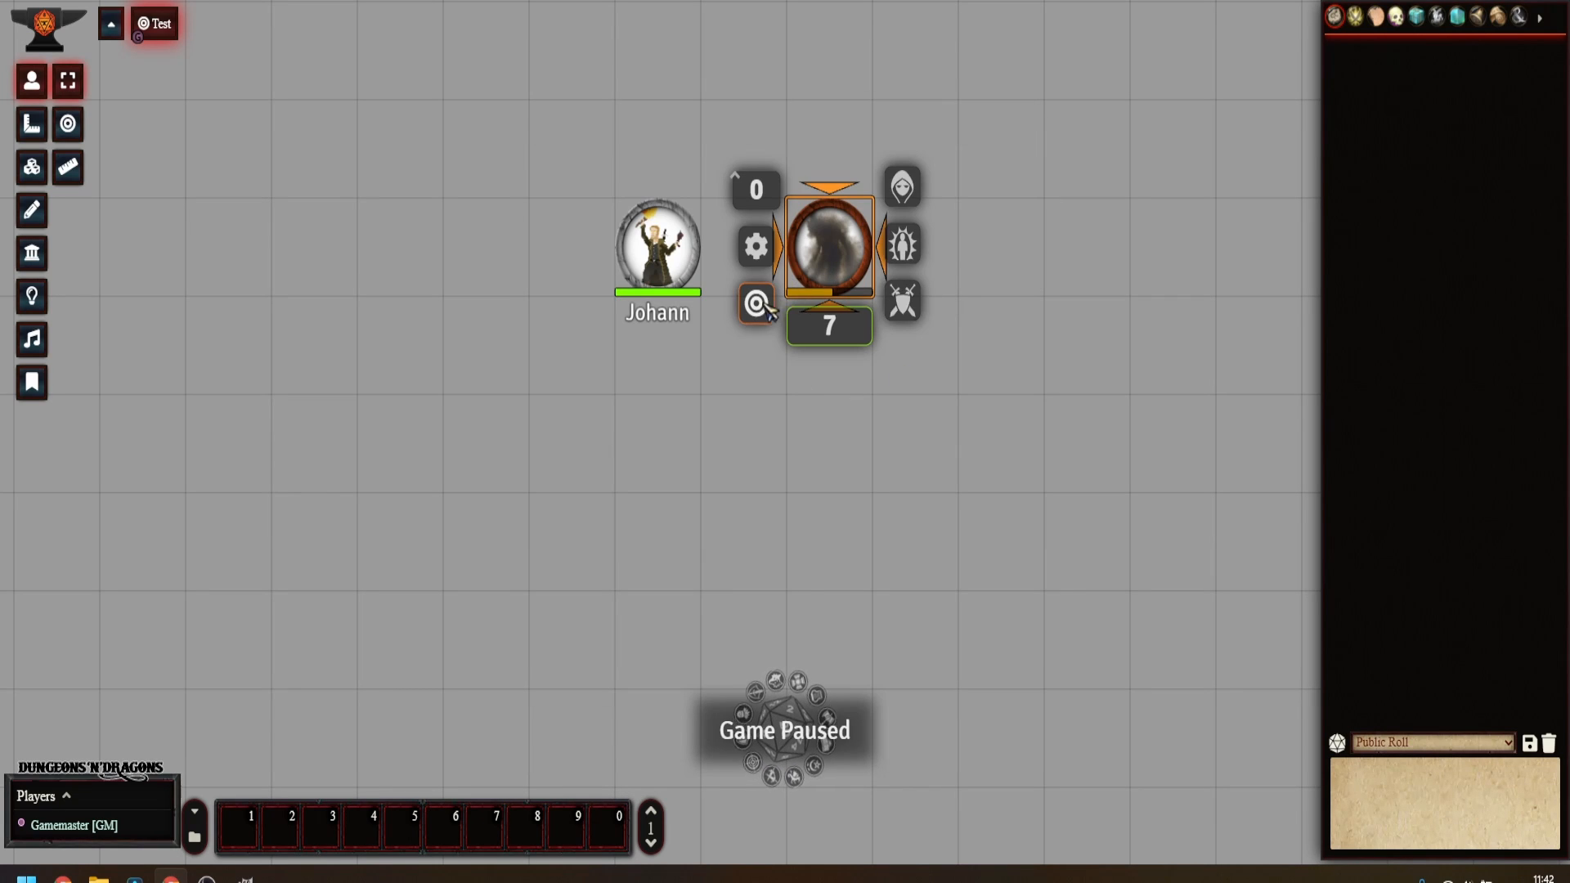
pyautogui.click(669, 274)
pyautogui.doubleClick(669, 274)
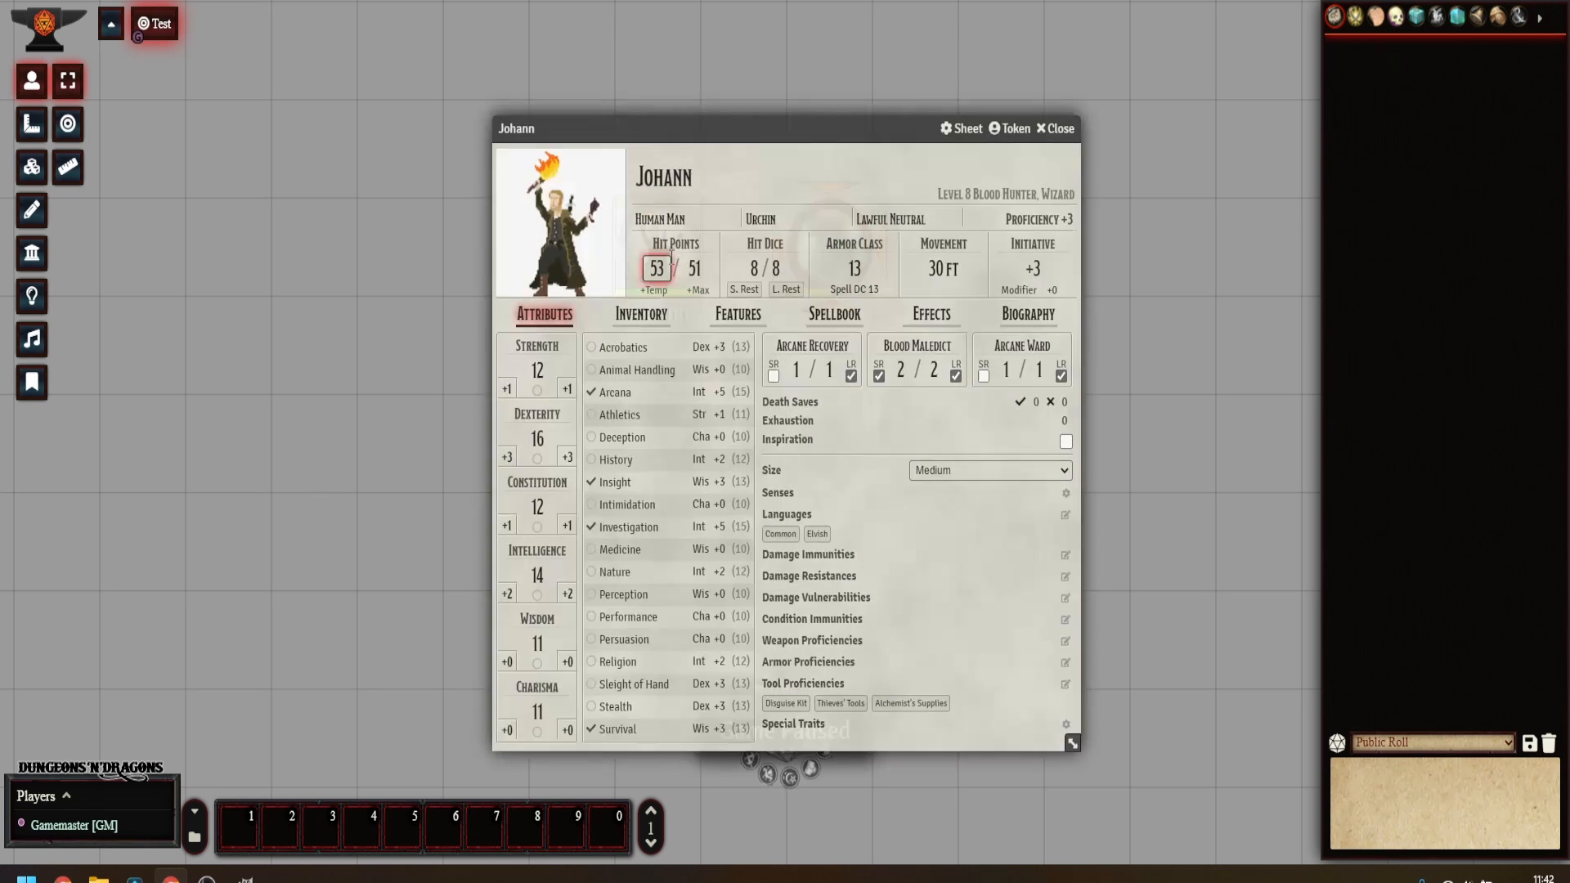
pyautogui.click(661, 329)
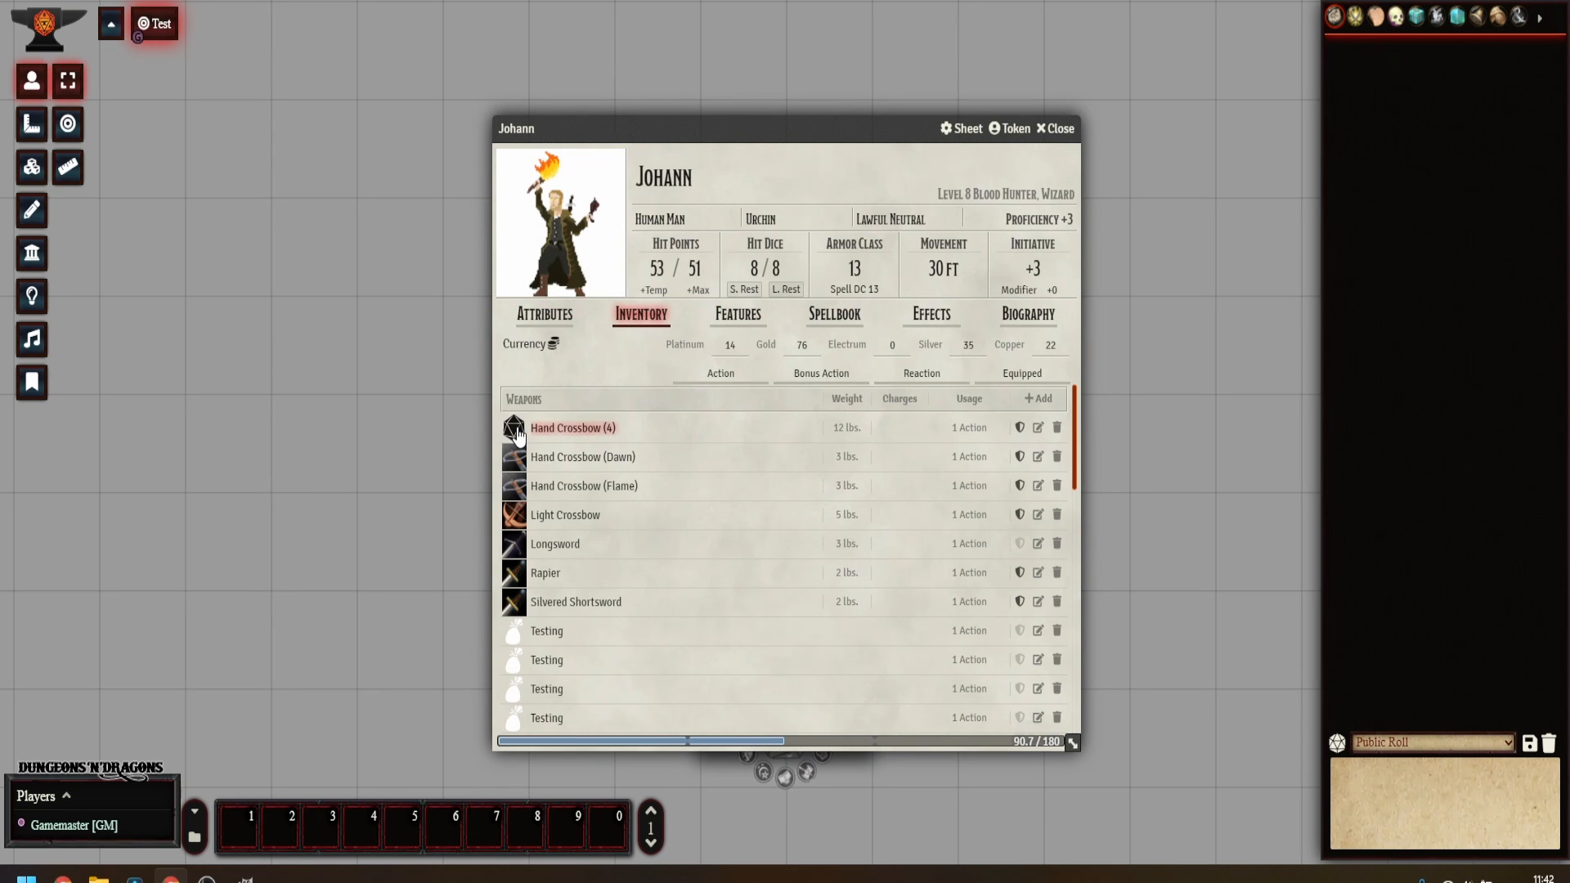
pyautogui.click(515, 429)
pyautogui.click(1445, 162)
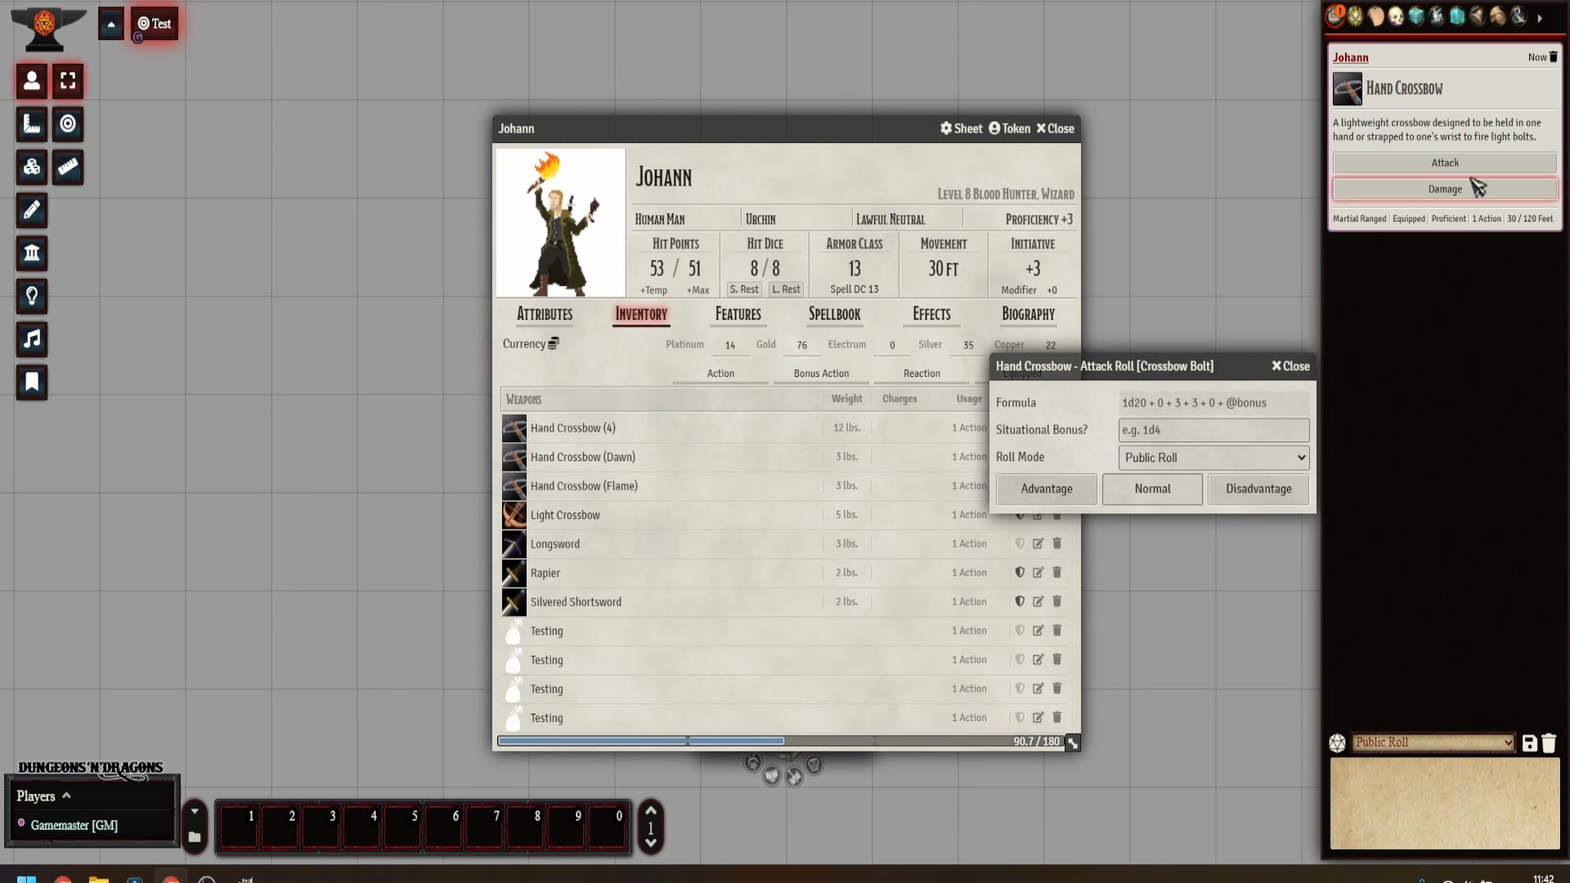
pyautogui.click(1063, 486)
pyautogui.click(1478, 233)
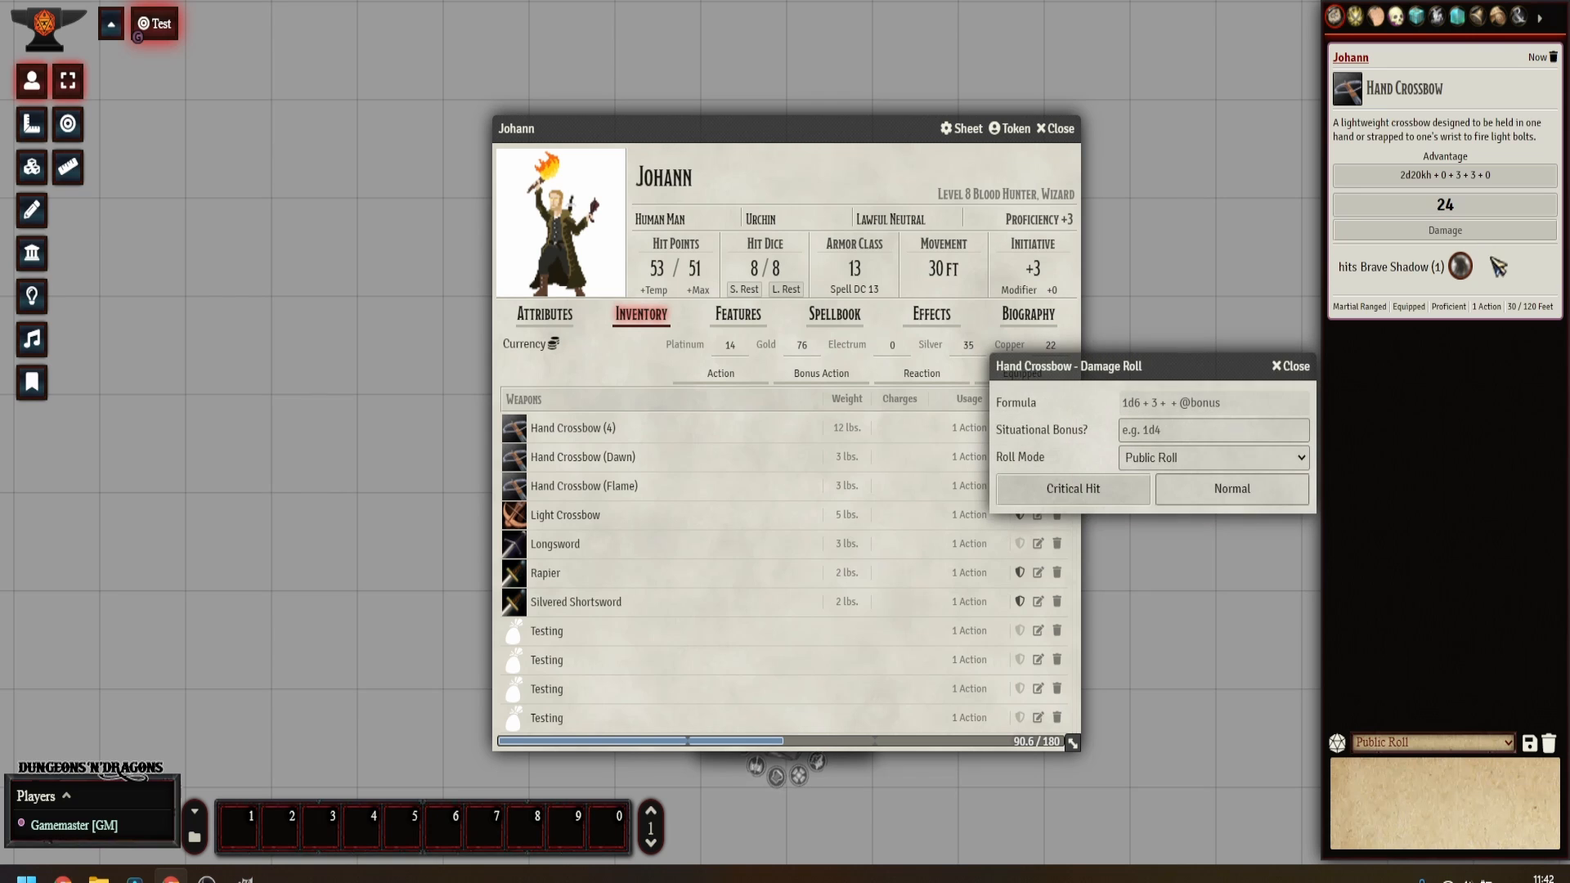
pyautogui.click(1227, 484)
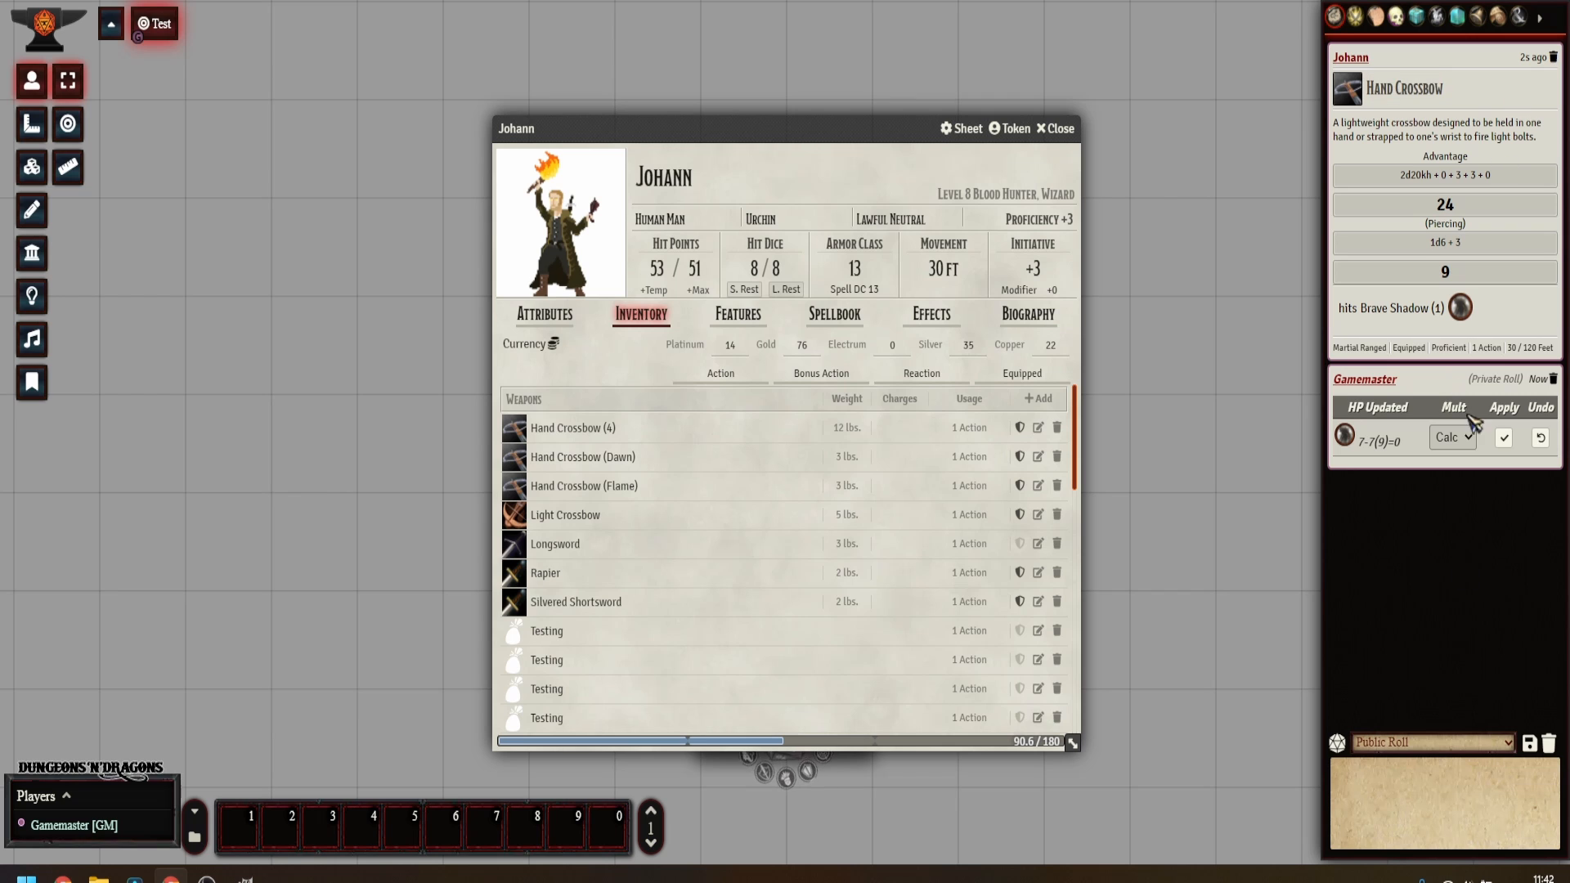
# Cast Comprehend Languages from Johann's spellbook using a 1st-level spell slot, and close the character sheet.
pyautogui.click(740, 324)
pyautogui.click(834, 316)
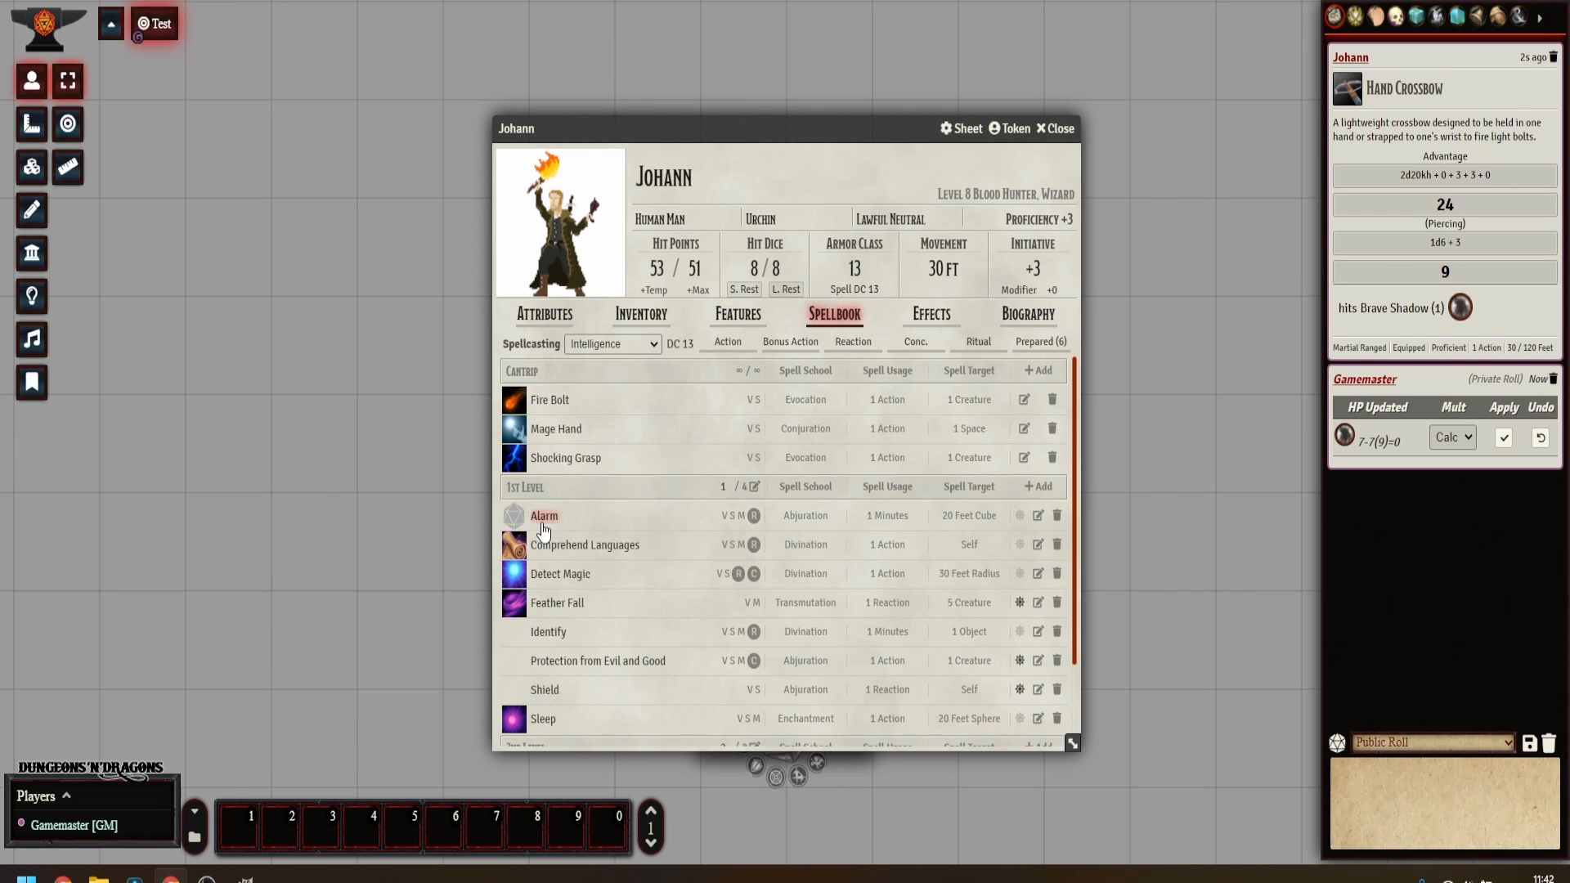
pyautogui.click(515, 546)
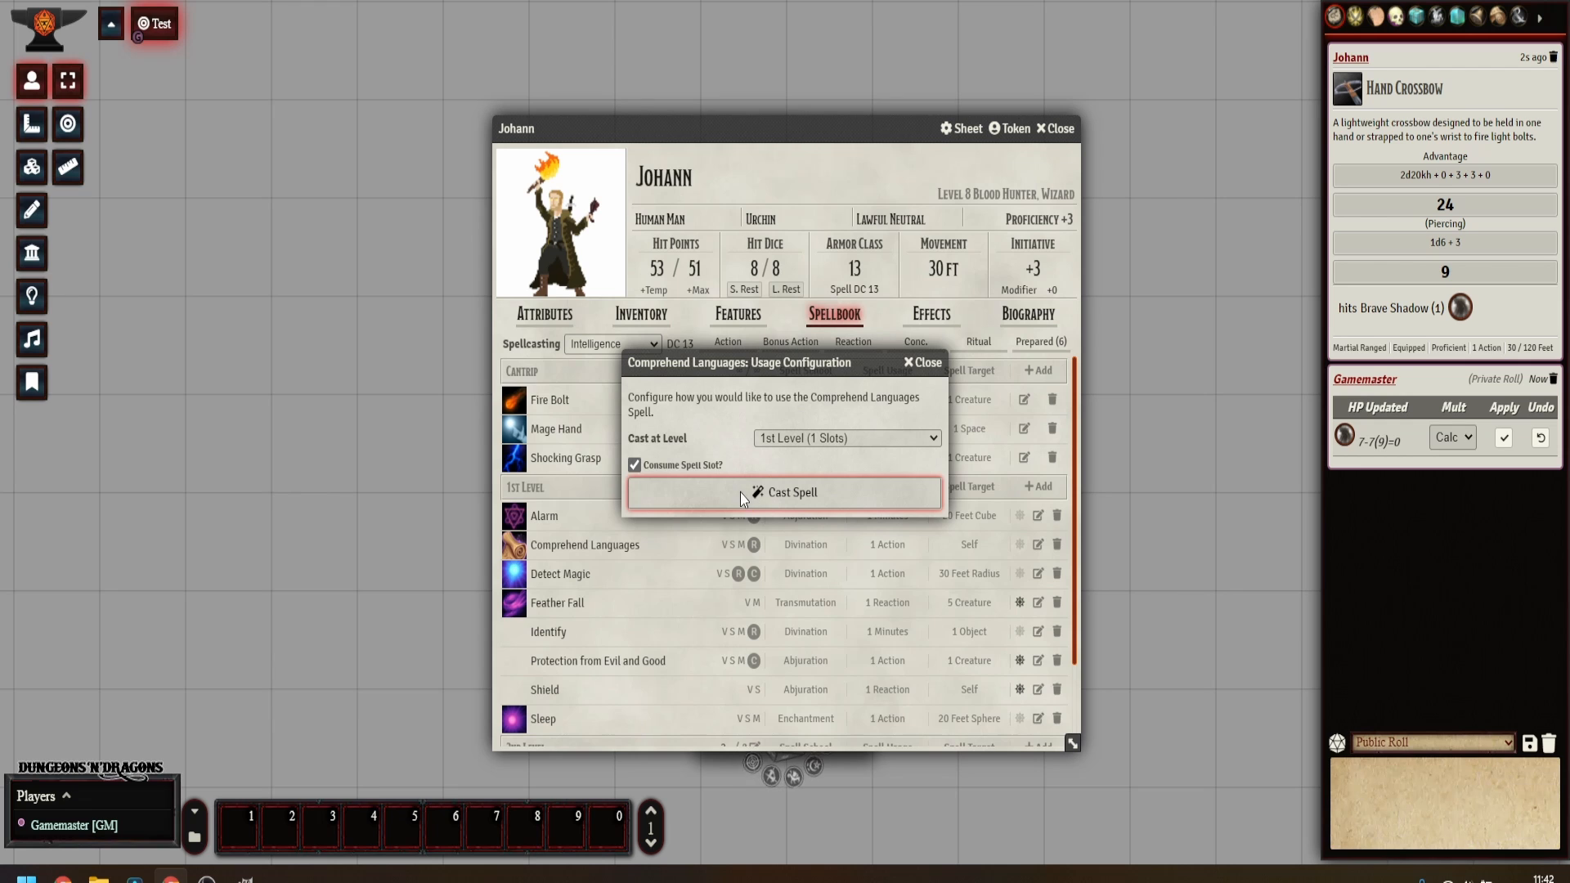
pyautogui.click(742, 493)
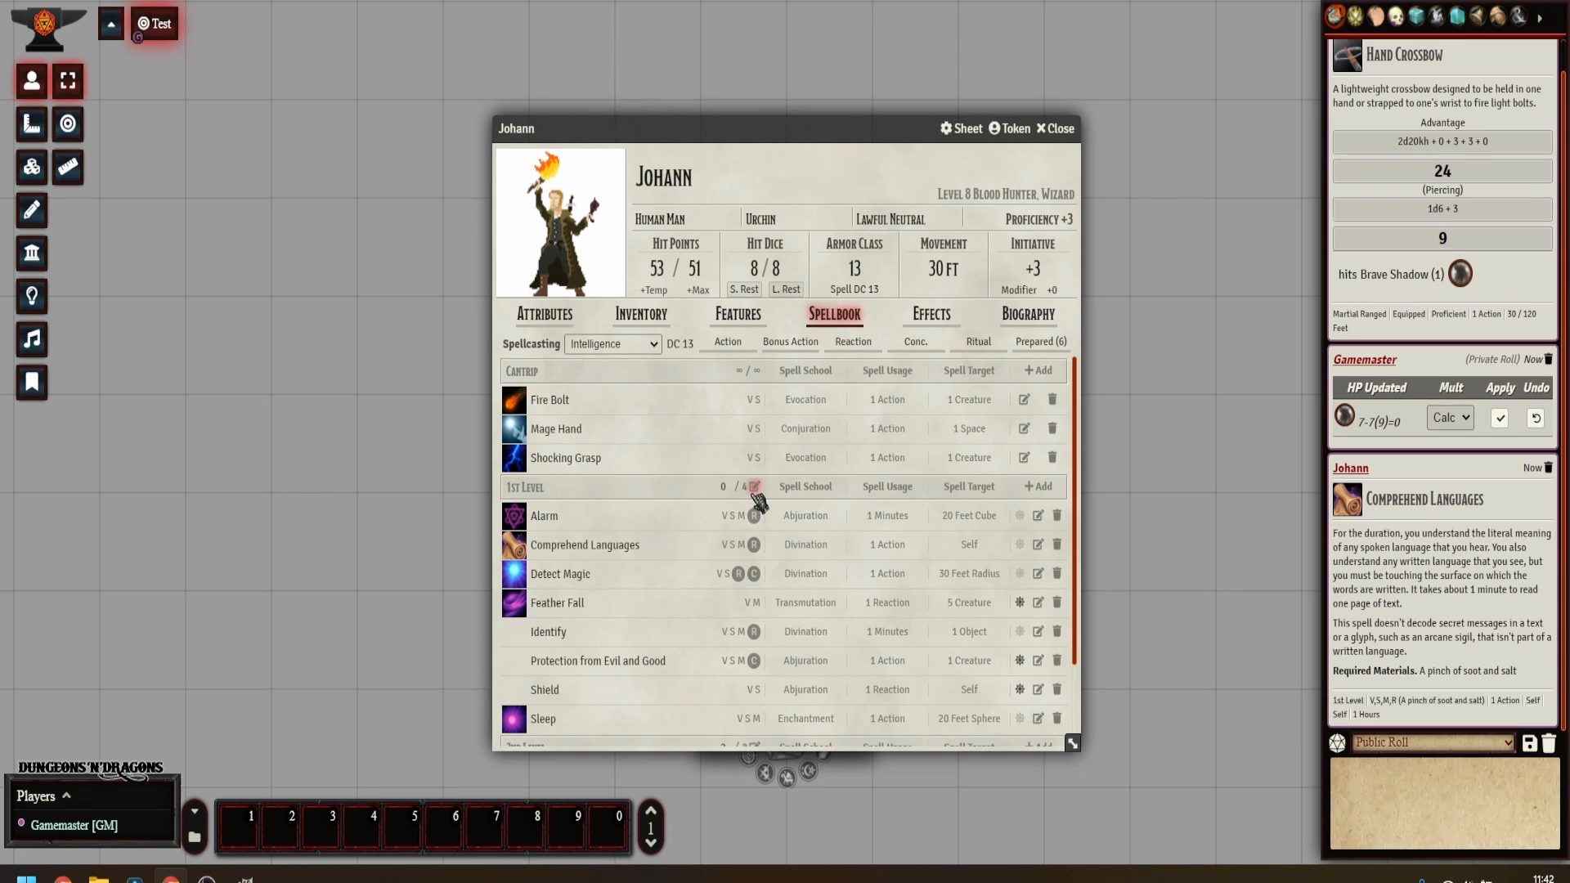
pyautogui.click(1061, 131)
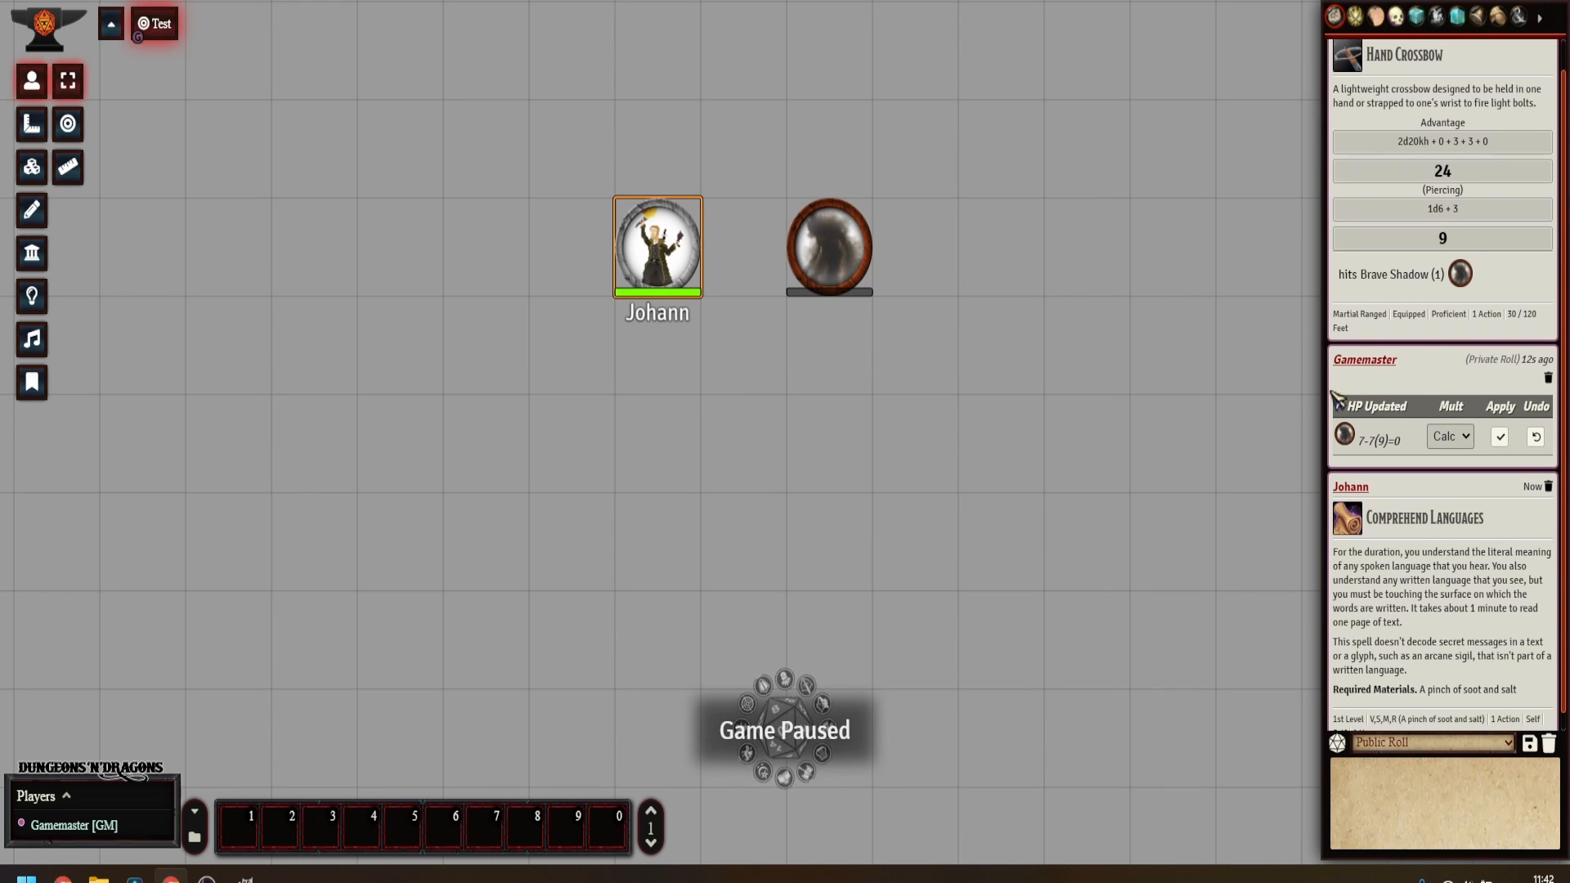
# Review the latest chat cards, the message box and the available default roll modes.
pyautogui.scroll(-1, 1439, 425)
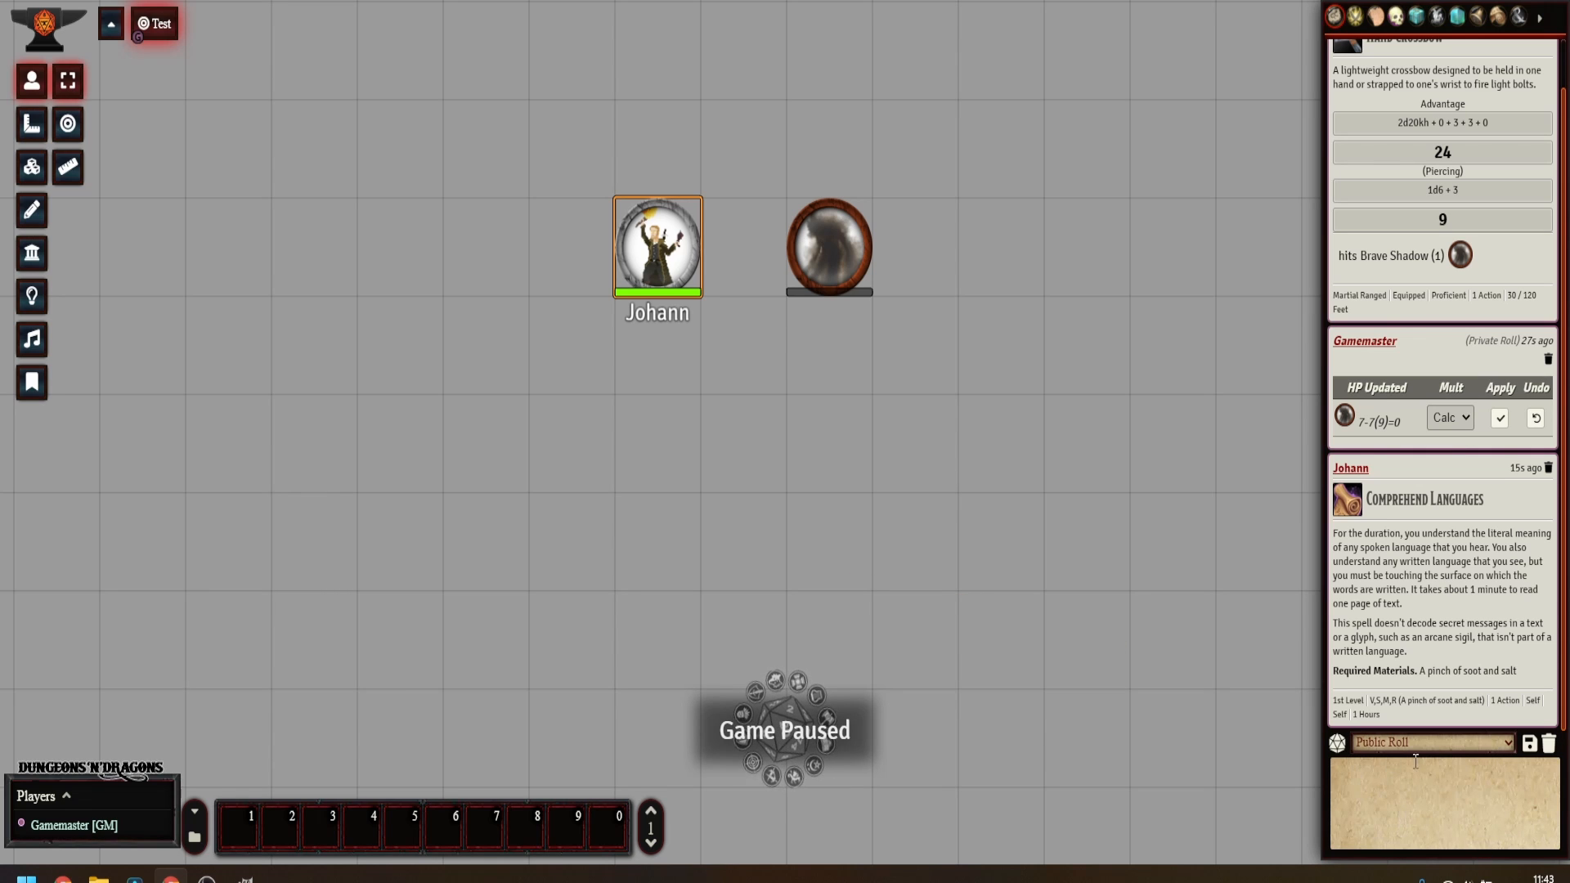
pyautogui.click(1438, 815)
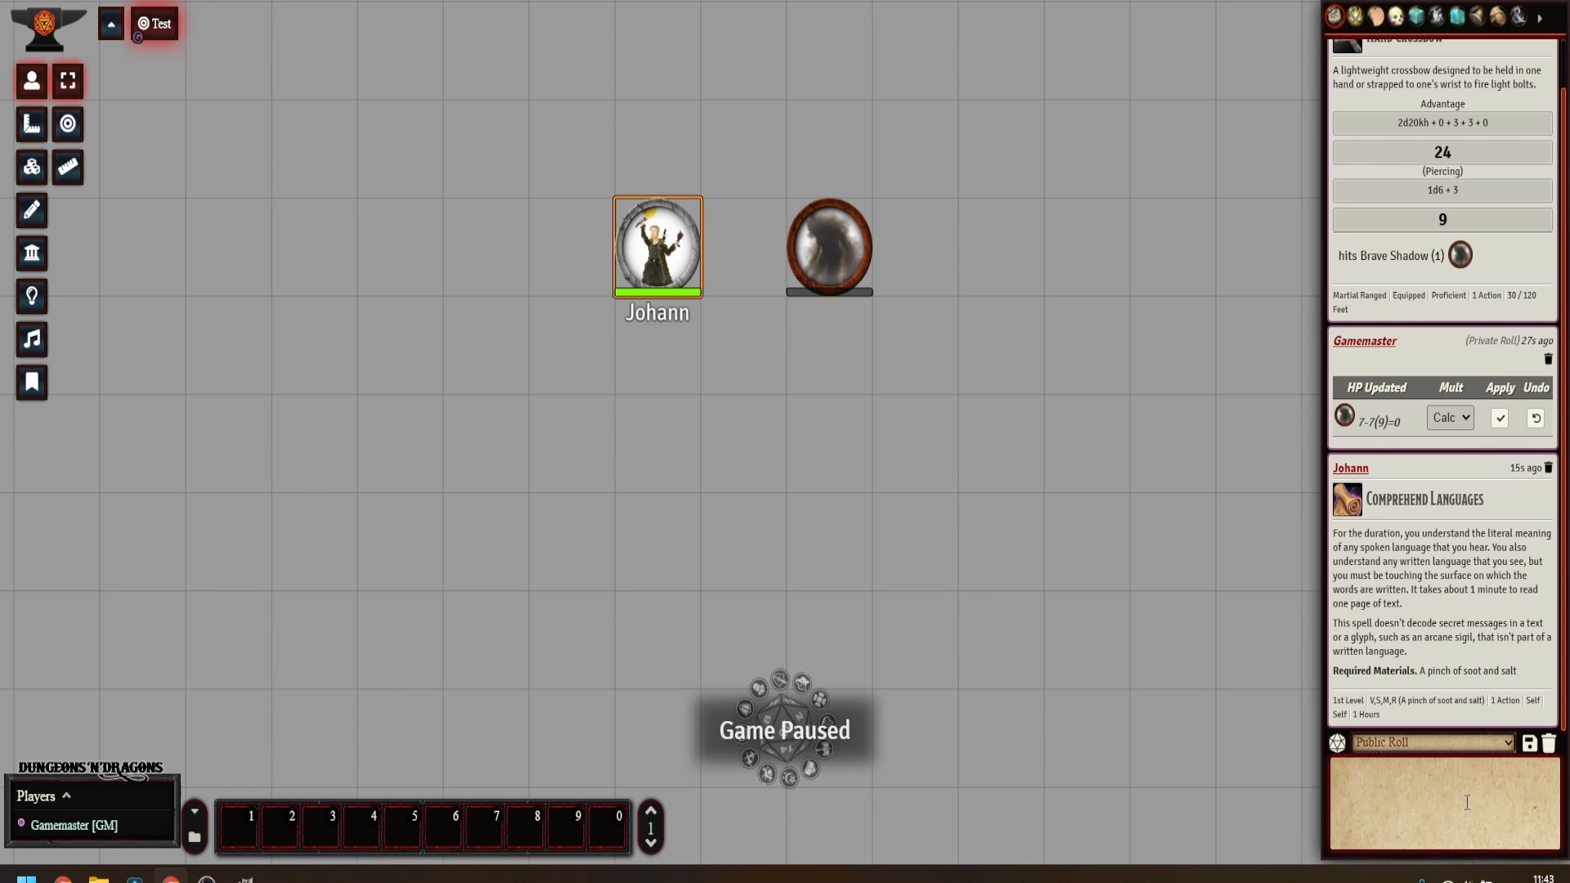
pyautogui.click(1503, 744)
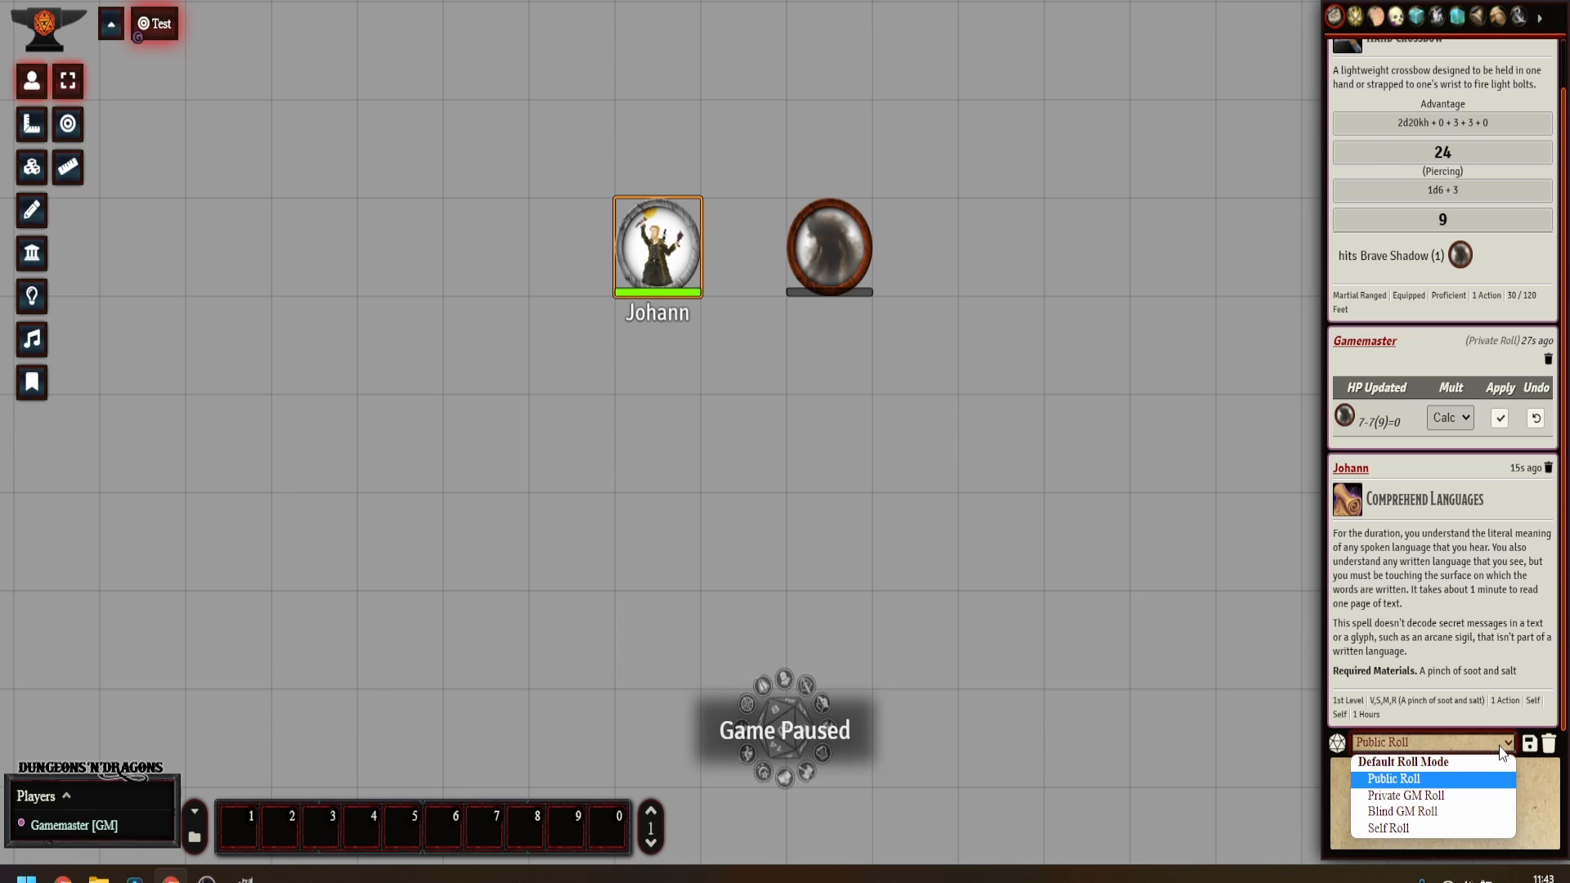
pyautogui.click(1503, 745)
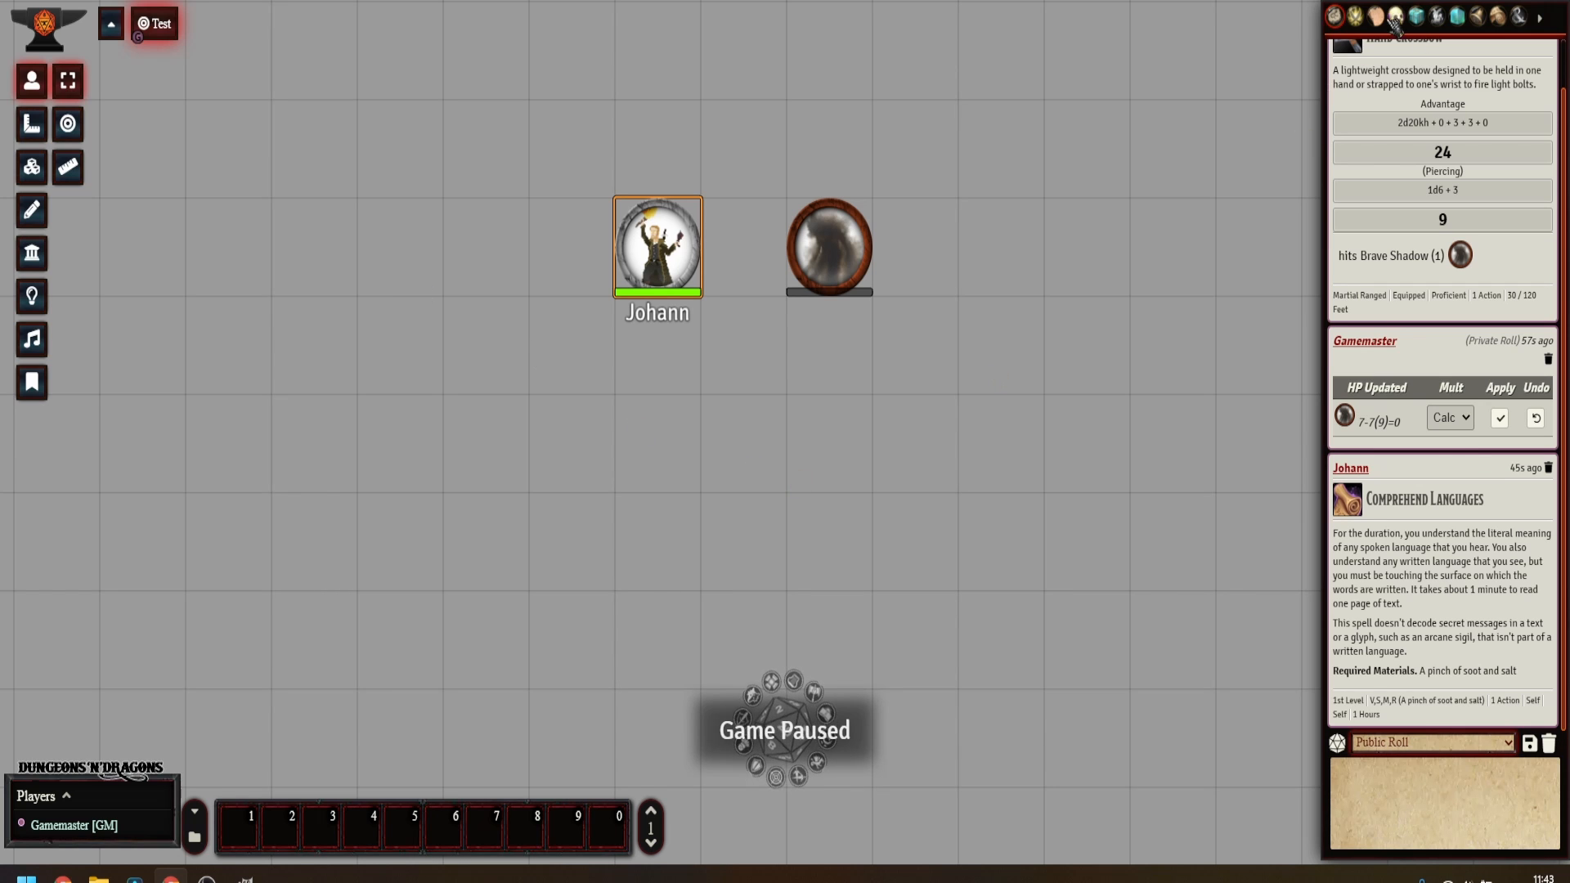
# Review the DnD5e UI color options in the module settings, close them and return to the chat log.
pyautogui.click(1518, 17)
pyautogui.click(1471, 211)
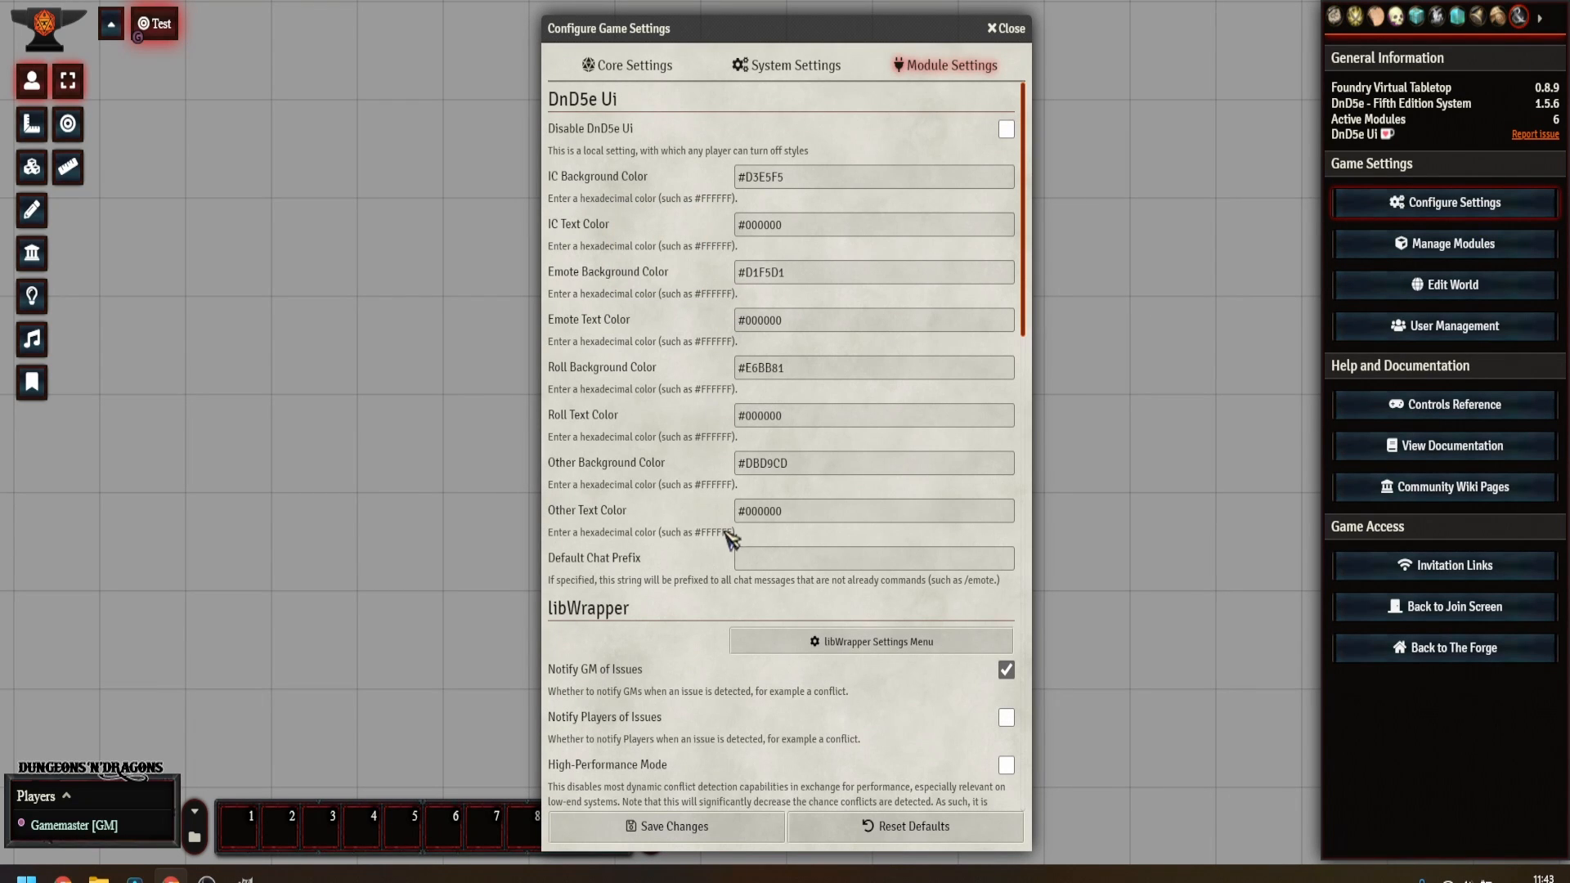
pyautogui.click(1014, 29)
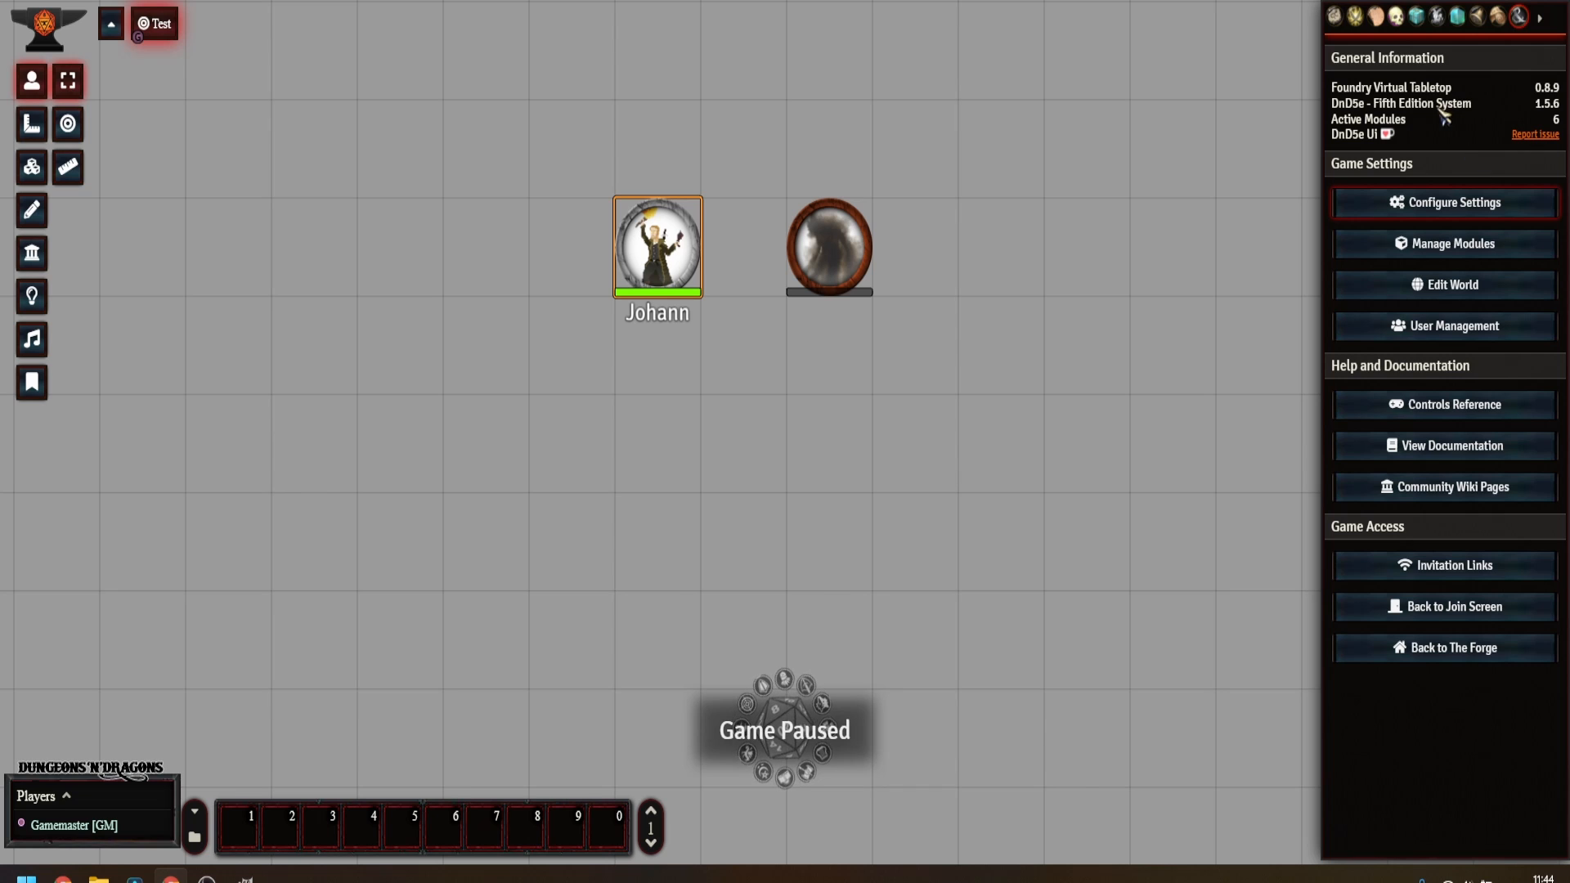
pyautogui.click(1335, 16)
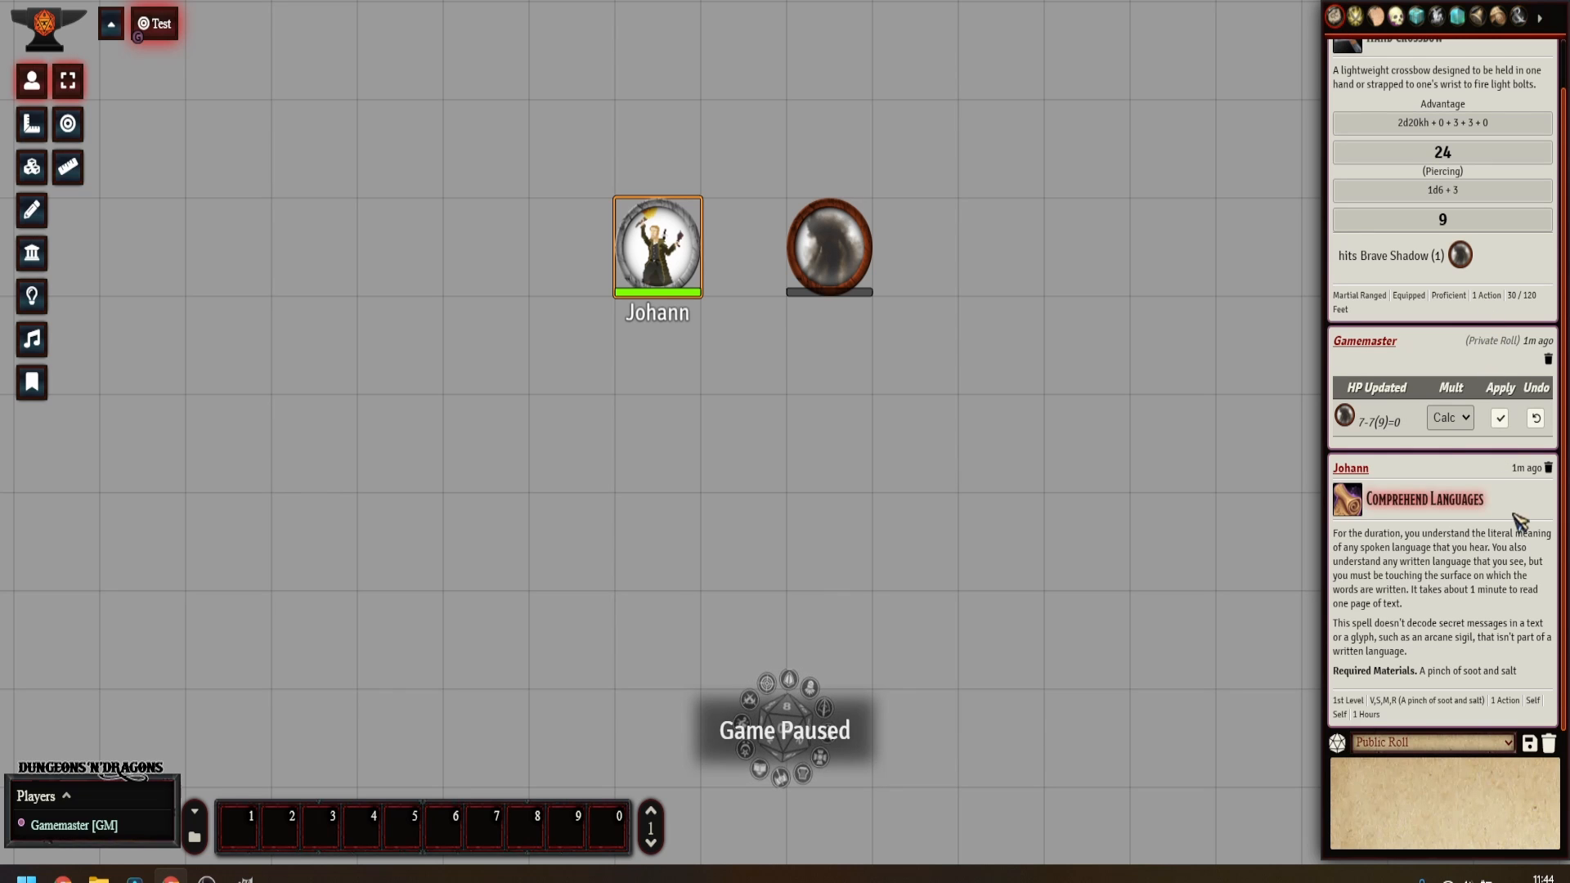
pyautogui.scroll(1, 1517, 515)
pyautogui.scroll(-1, 1503, 470)
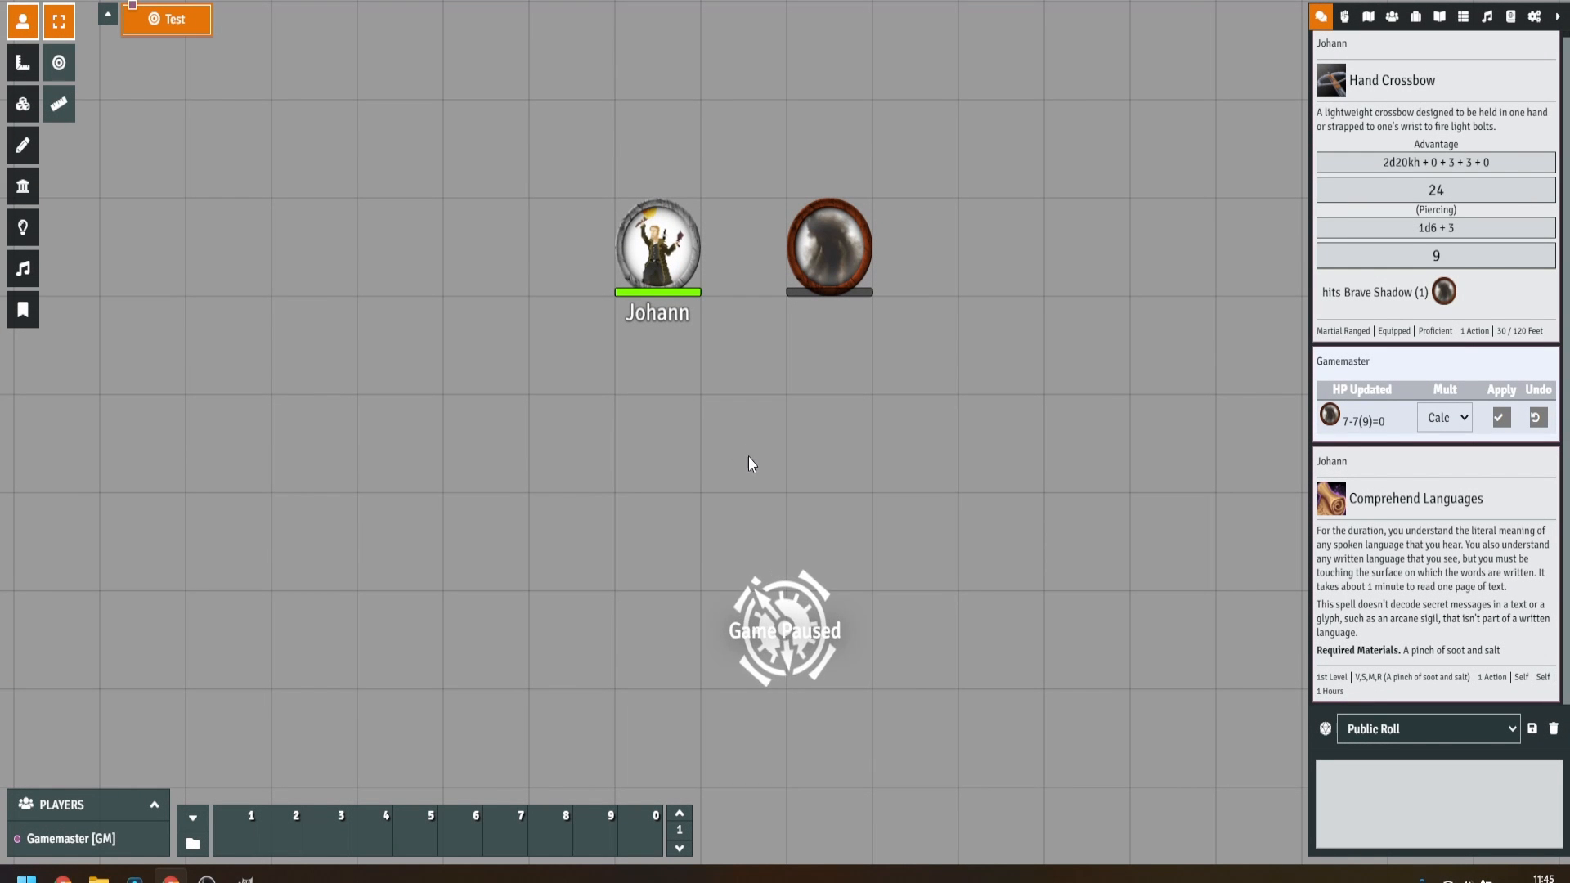
# Check which modules are active in Module Management, close it and return to the chat log.
pyautogui.moveTo(1513, 47)
pyautogui.click(1534, 17)
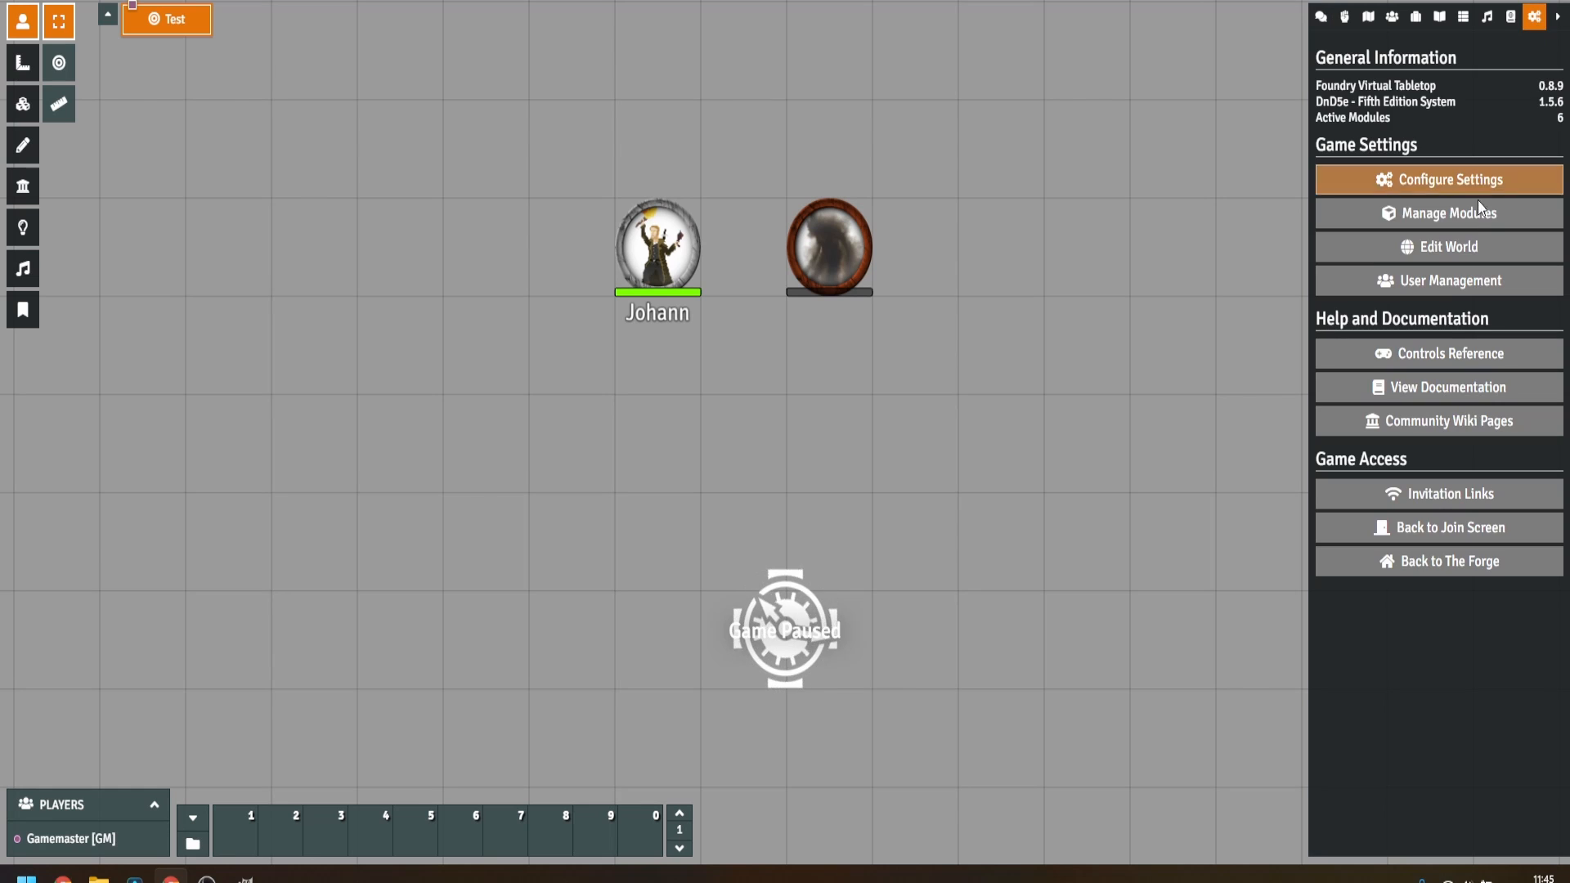
pyautogui.click(1462, 215)
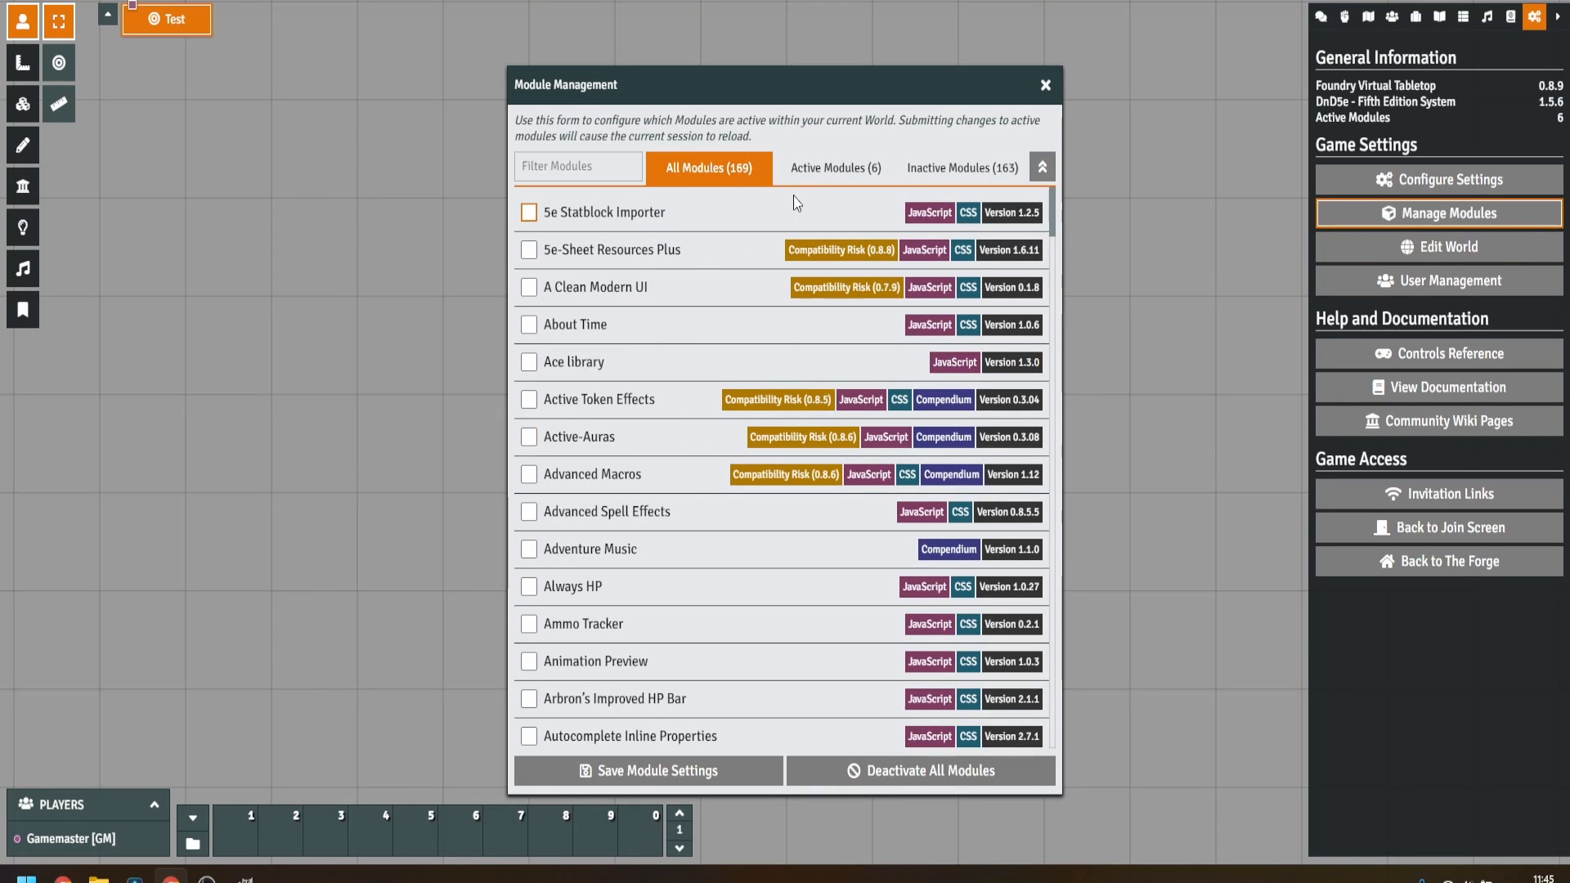
pyautogui.click(798, 174)
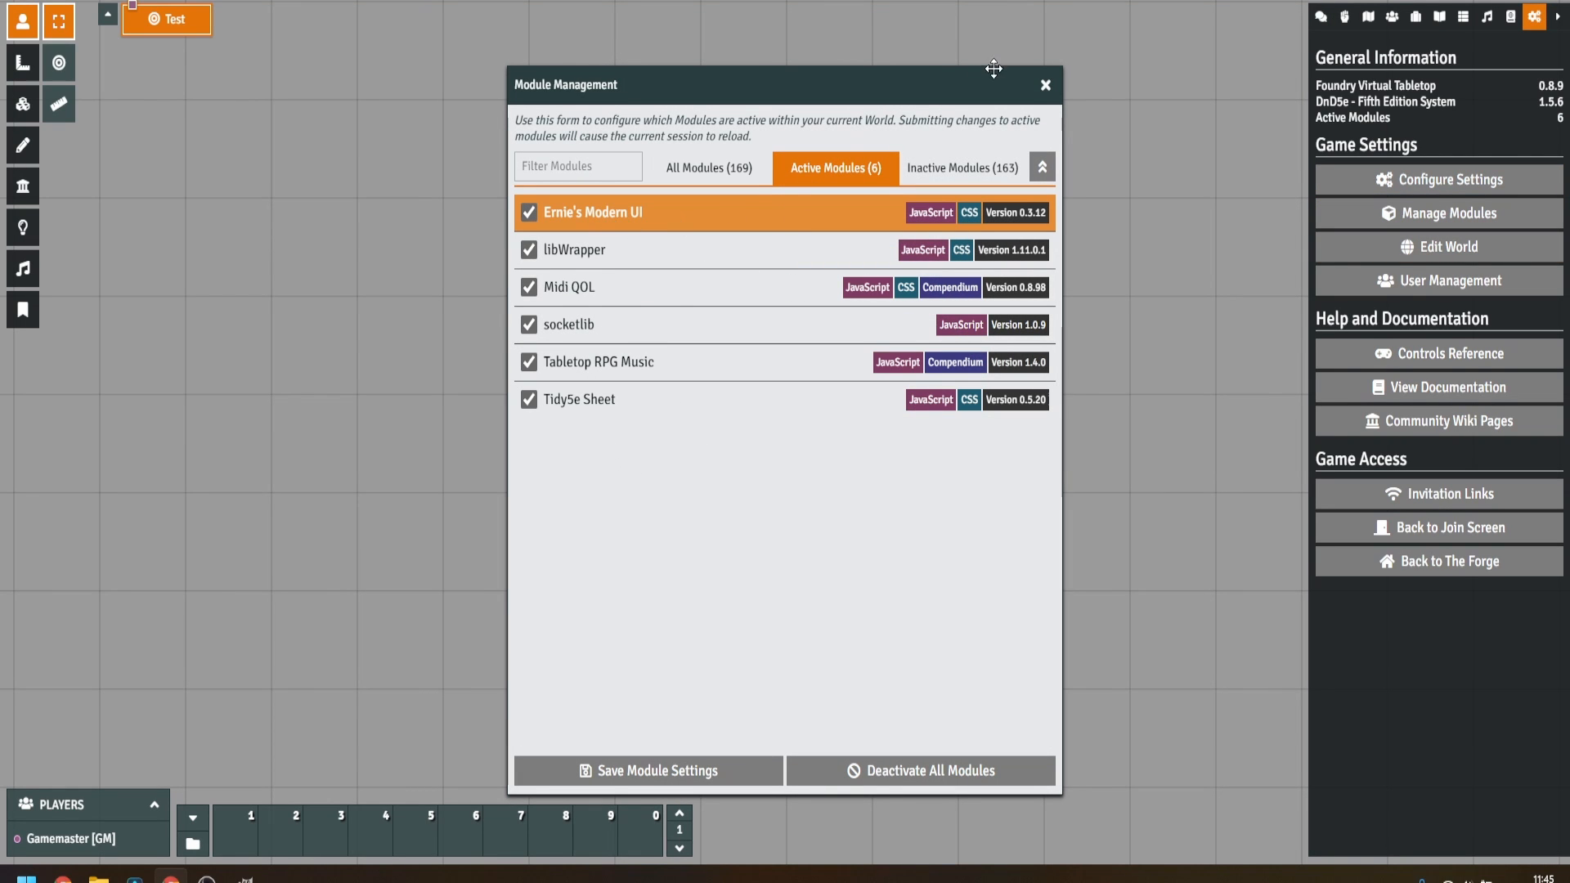
pyautogui.click(1045, 84)
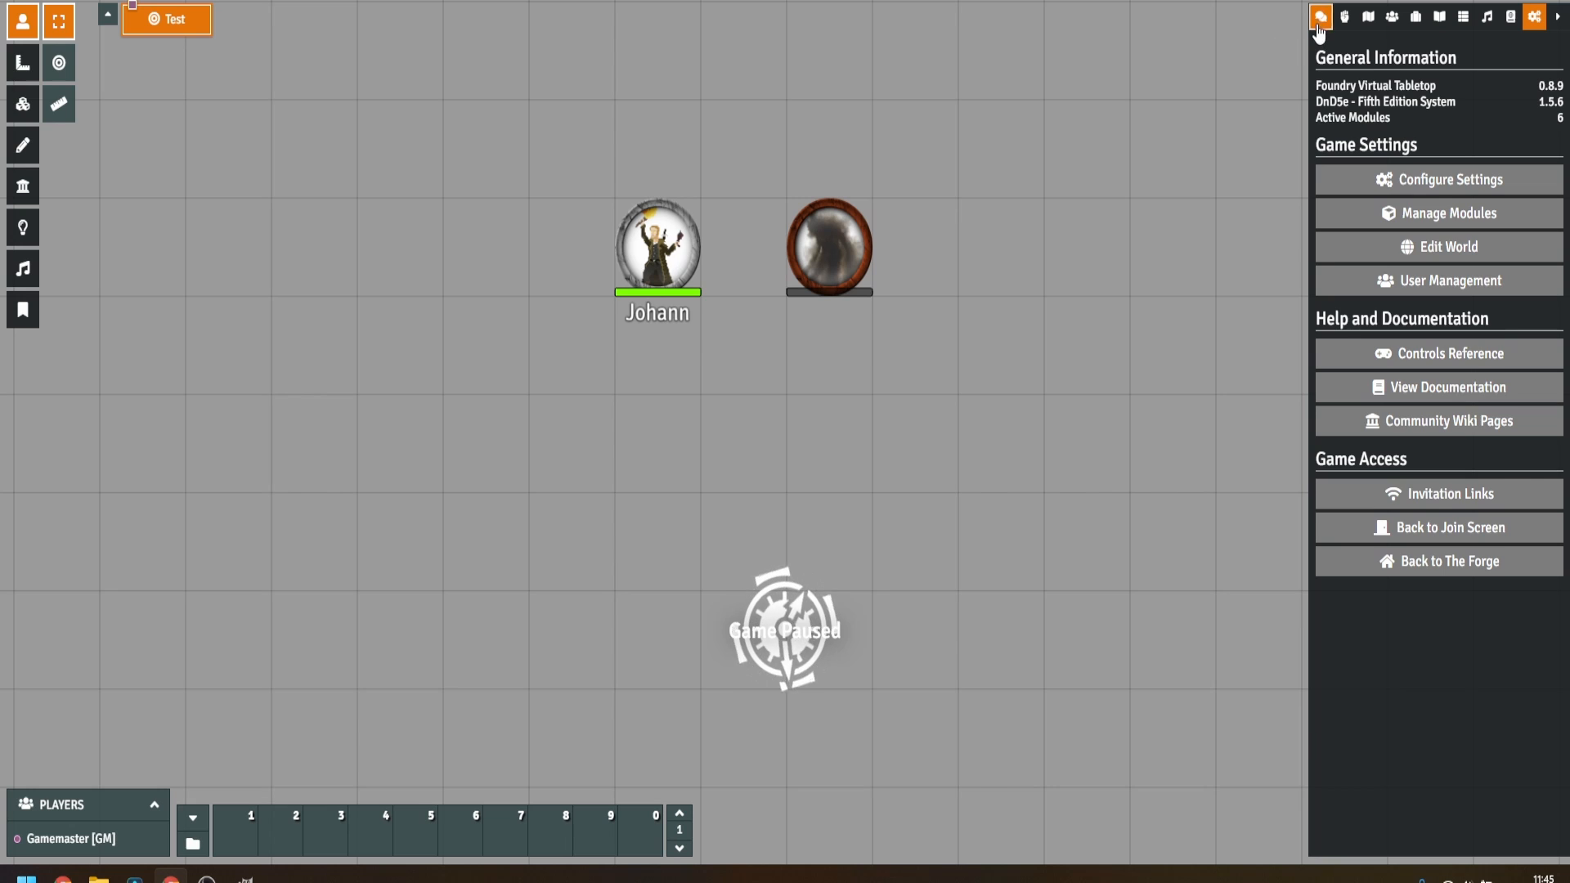
pyautogui.click(1320, 18)
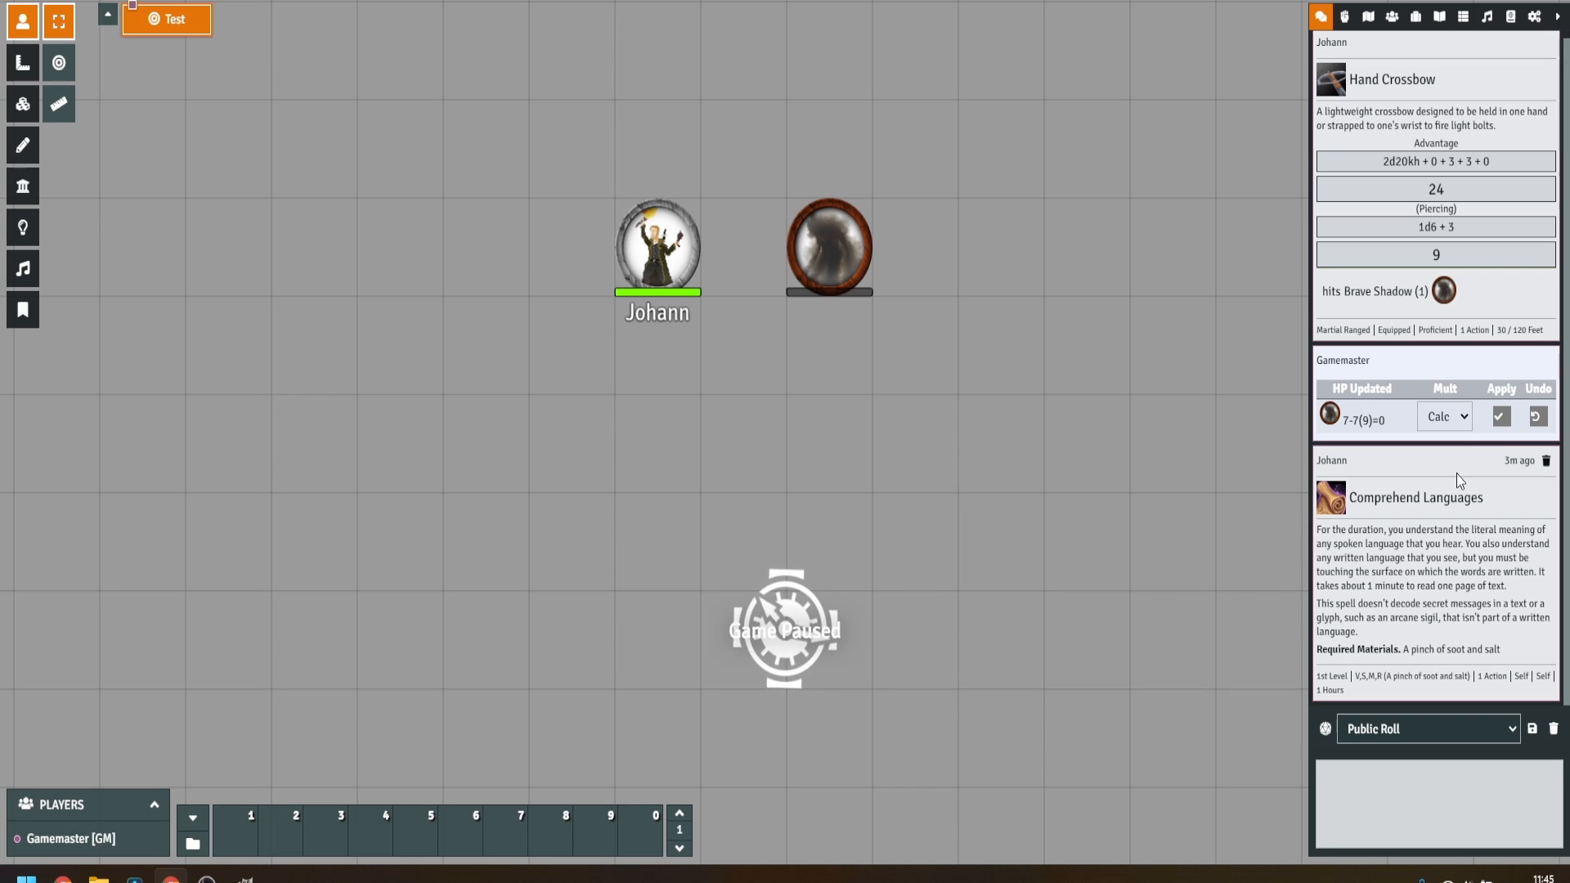
# Examine the color, design and layout options in the GM settings of Ernie's Modern UI.
pyautogui.click(1534, 17)
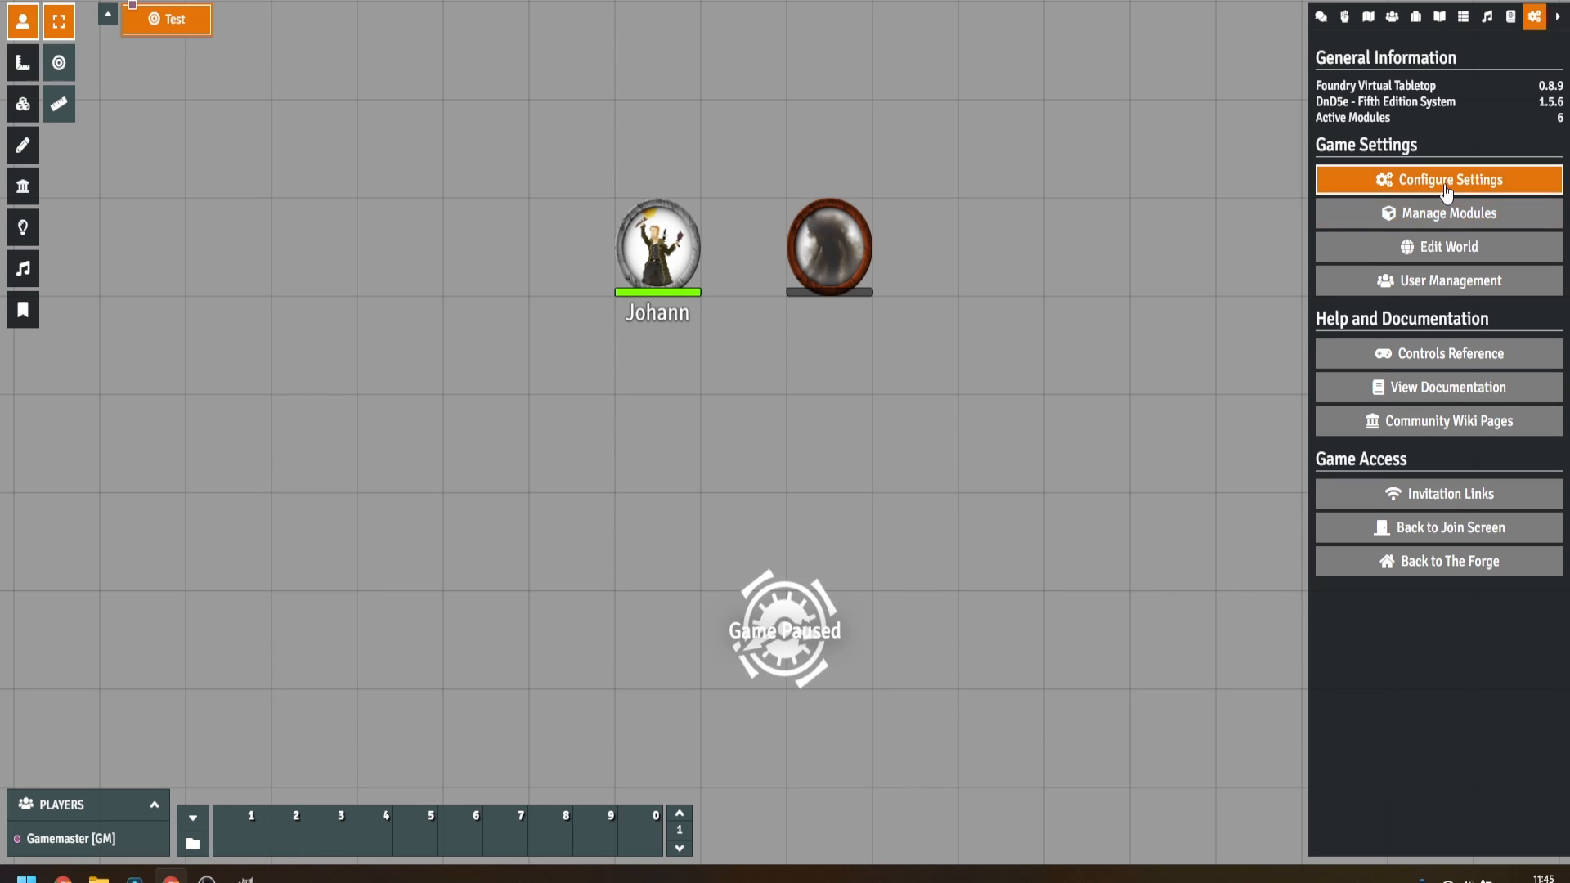
pyautogui.click(1445, 188)
pyautogui.click(947, 58)
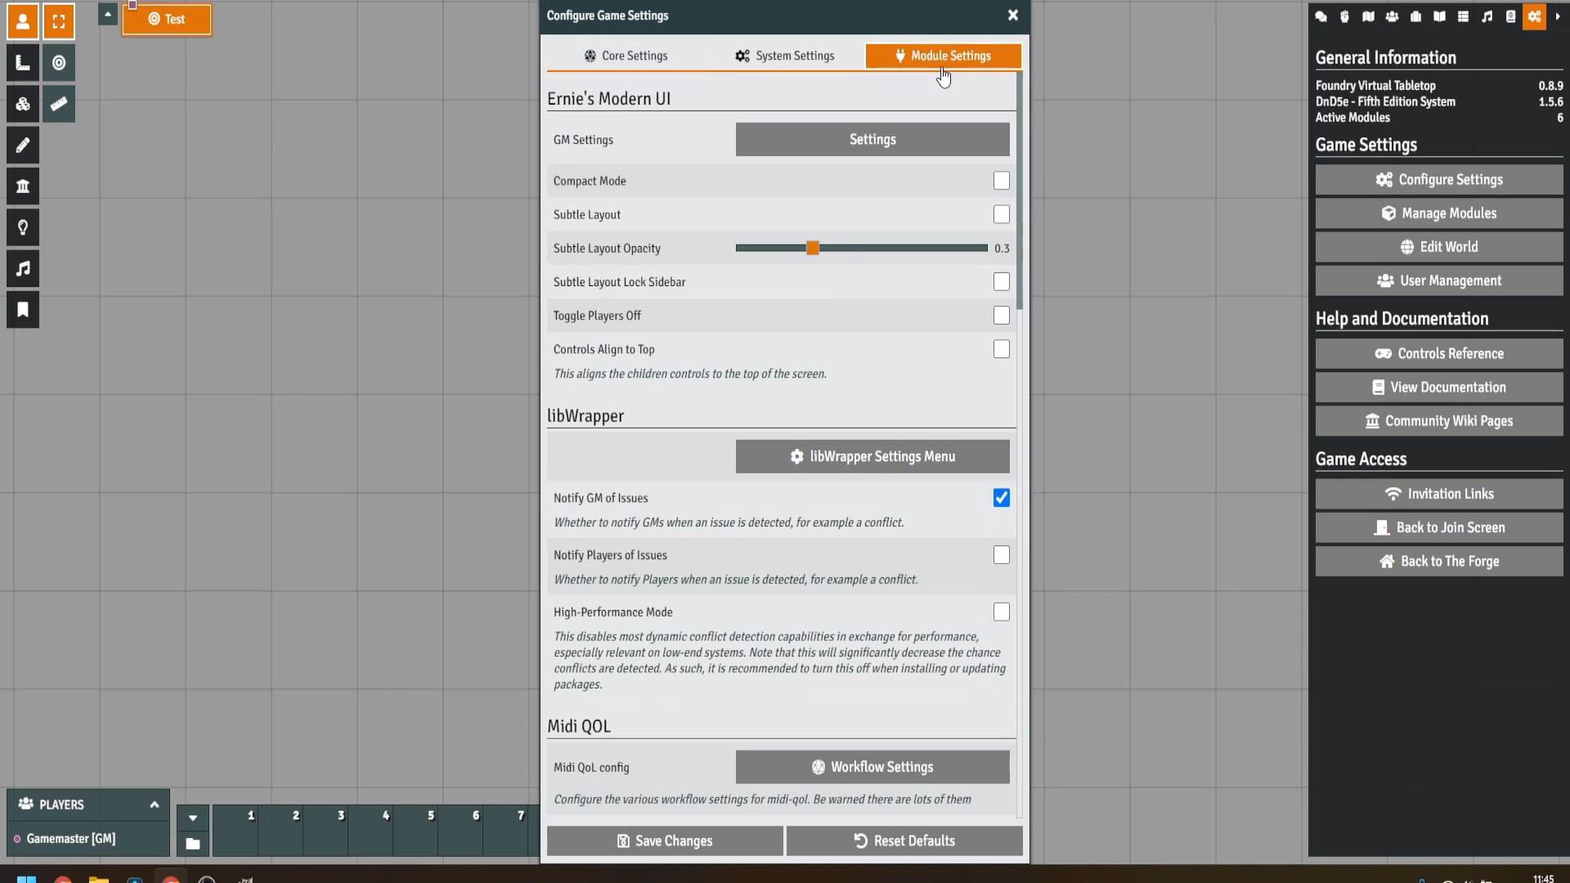
pyautogui.click(873, 140)
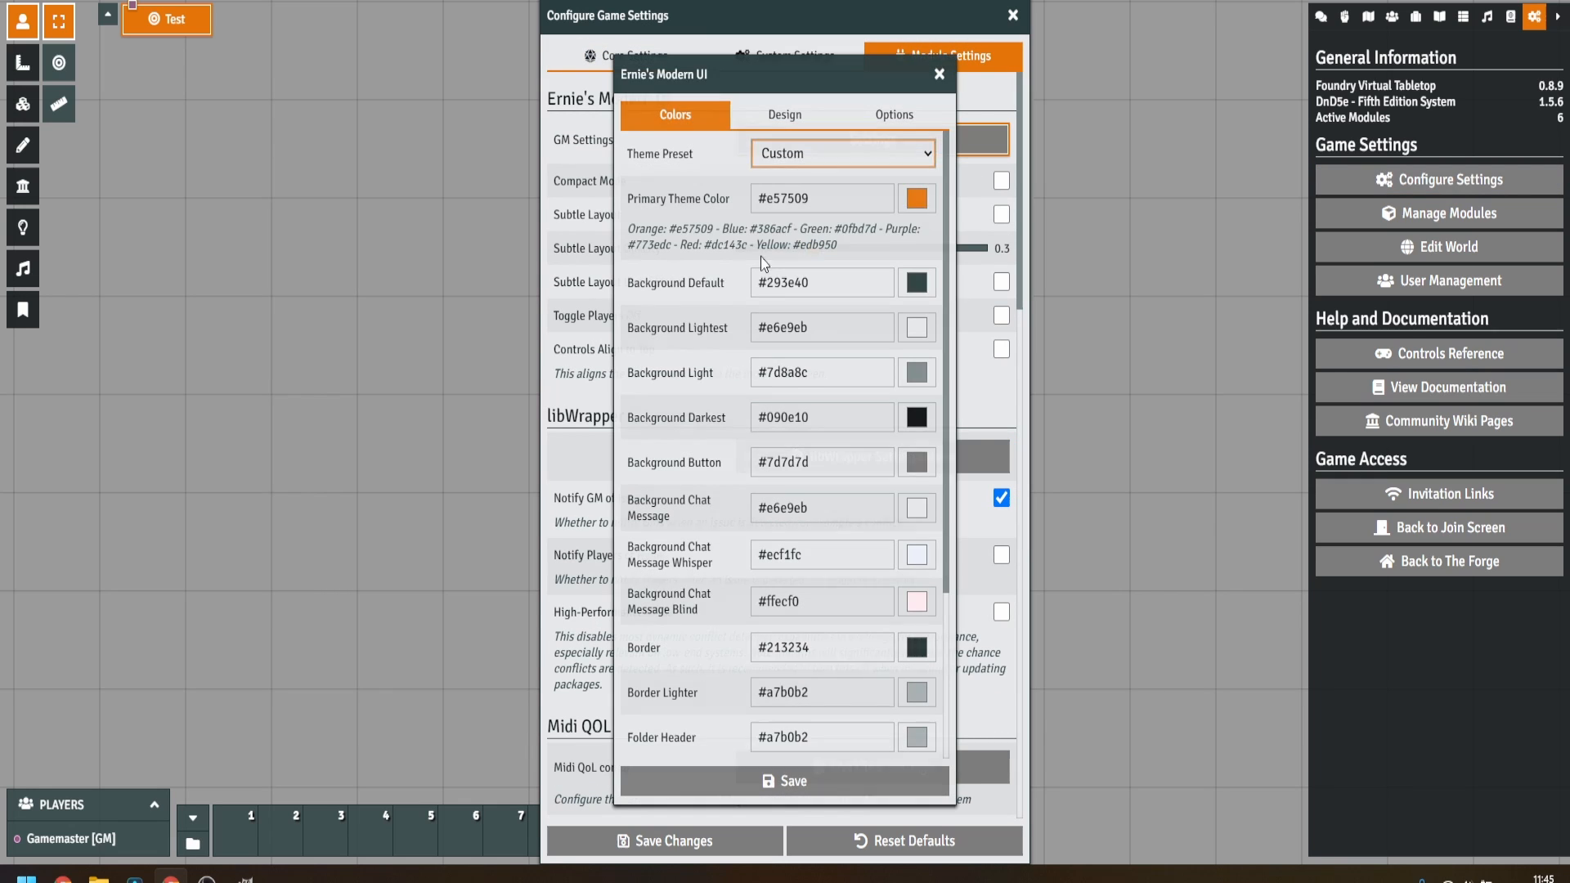
pyautogui.click(788, 117)
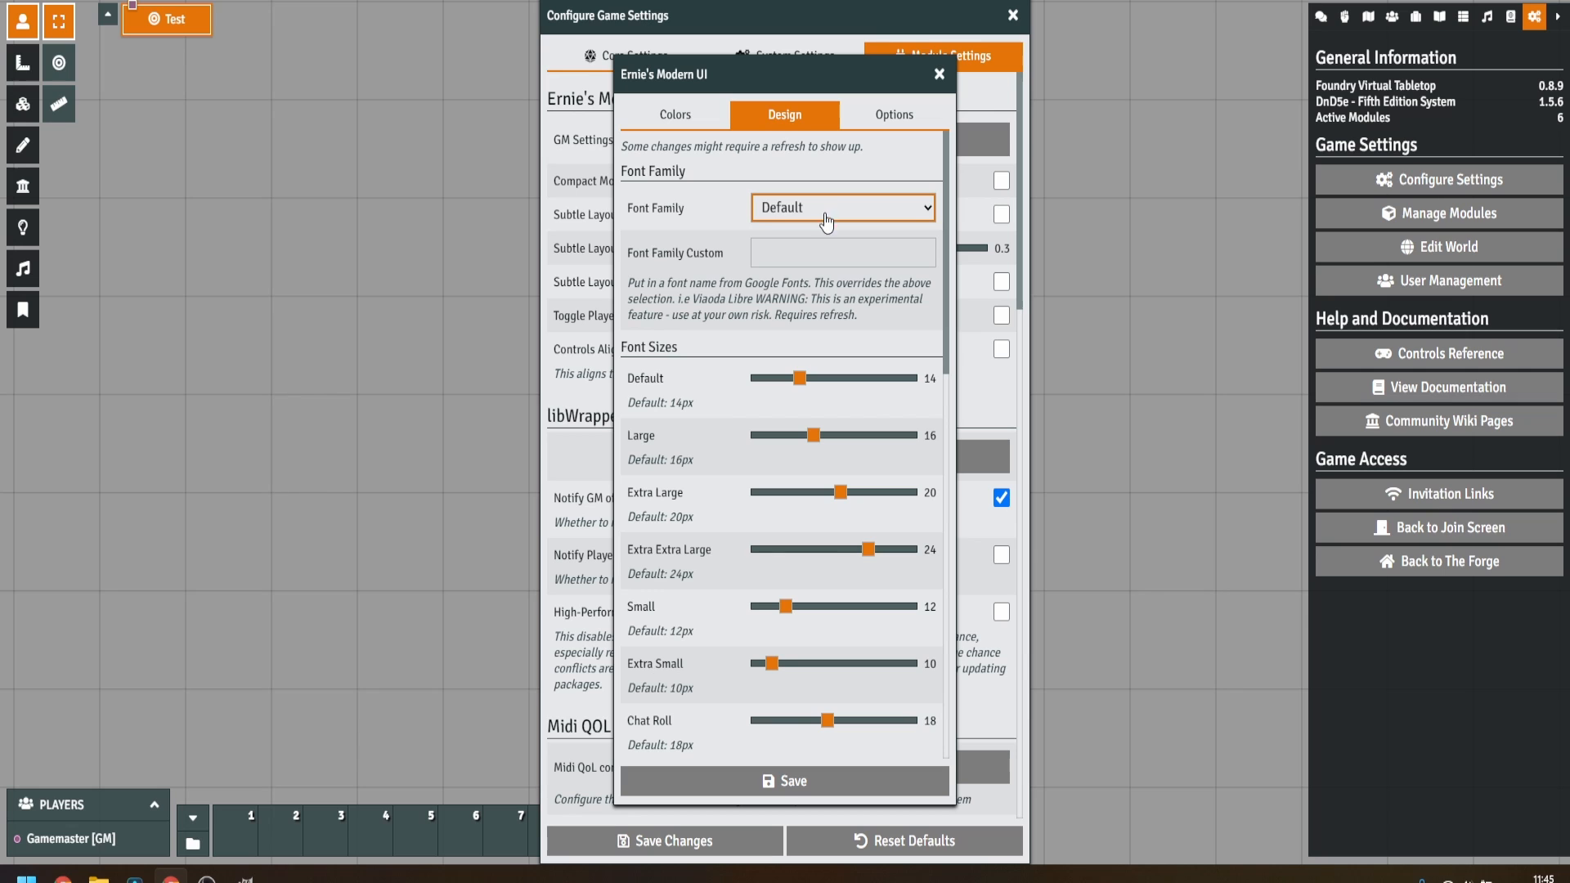
pyautogui.scroll(-2, 724, 378)
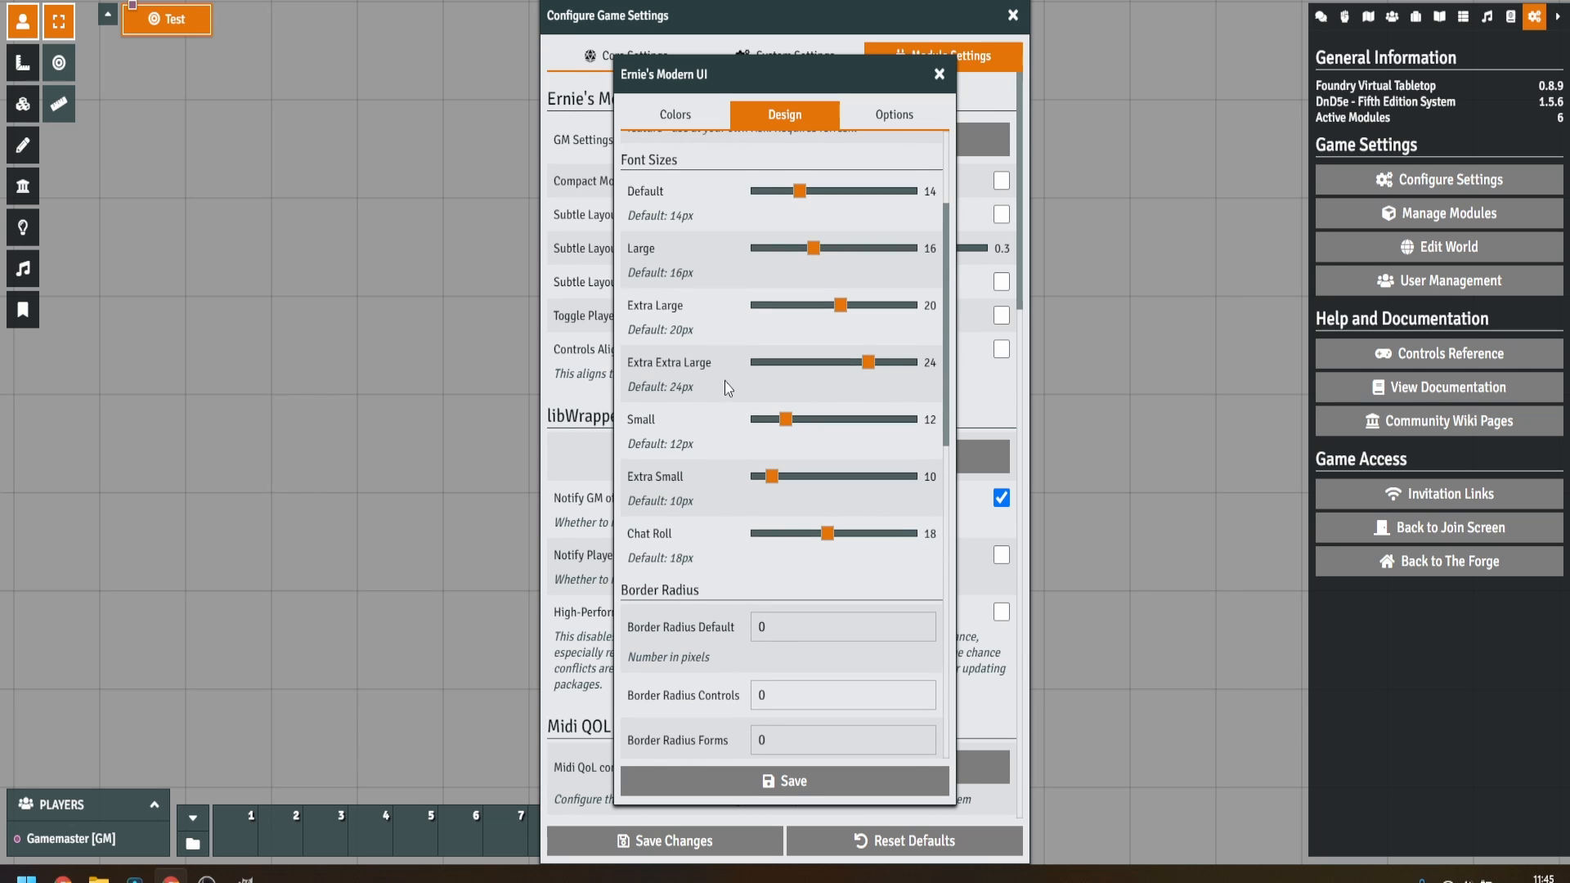
pyautogui.scroll(-3, 725, 381)
pyautogui.scroll(-5, 720, 389)
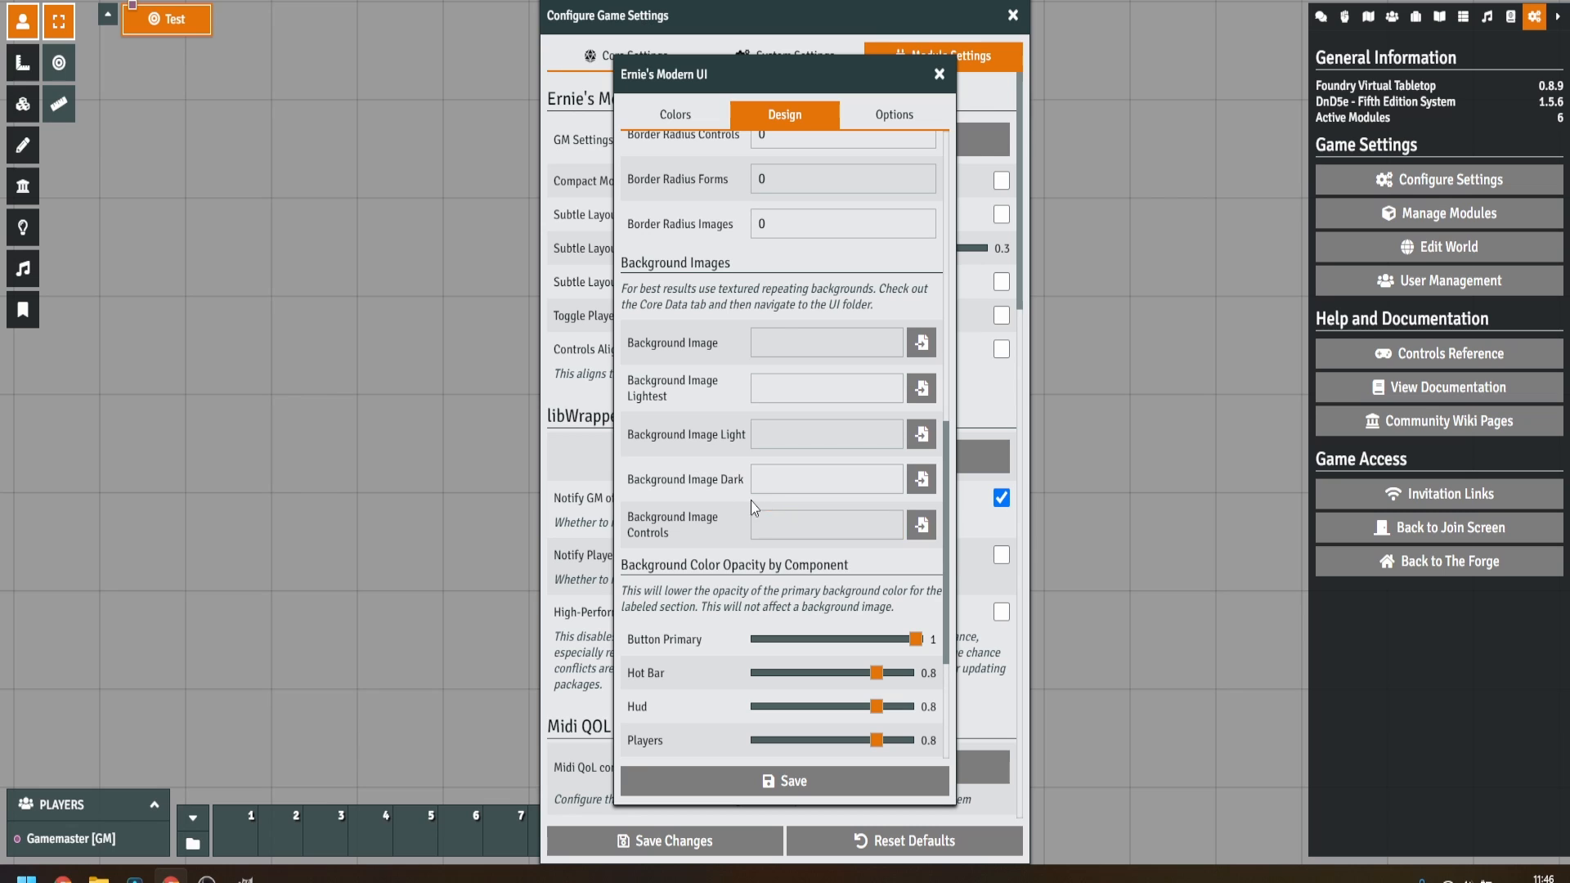
pyautogui.scroll(-2, 716, 475)
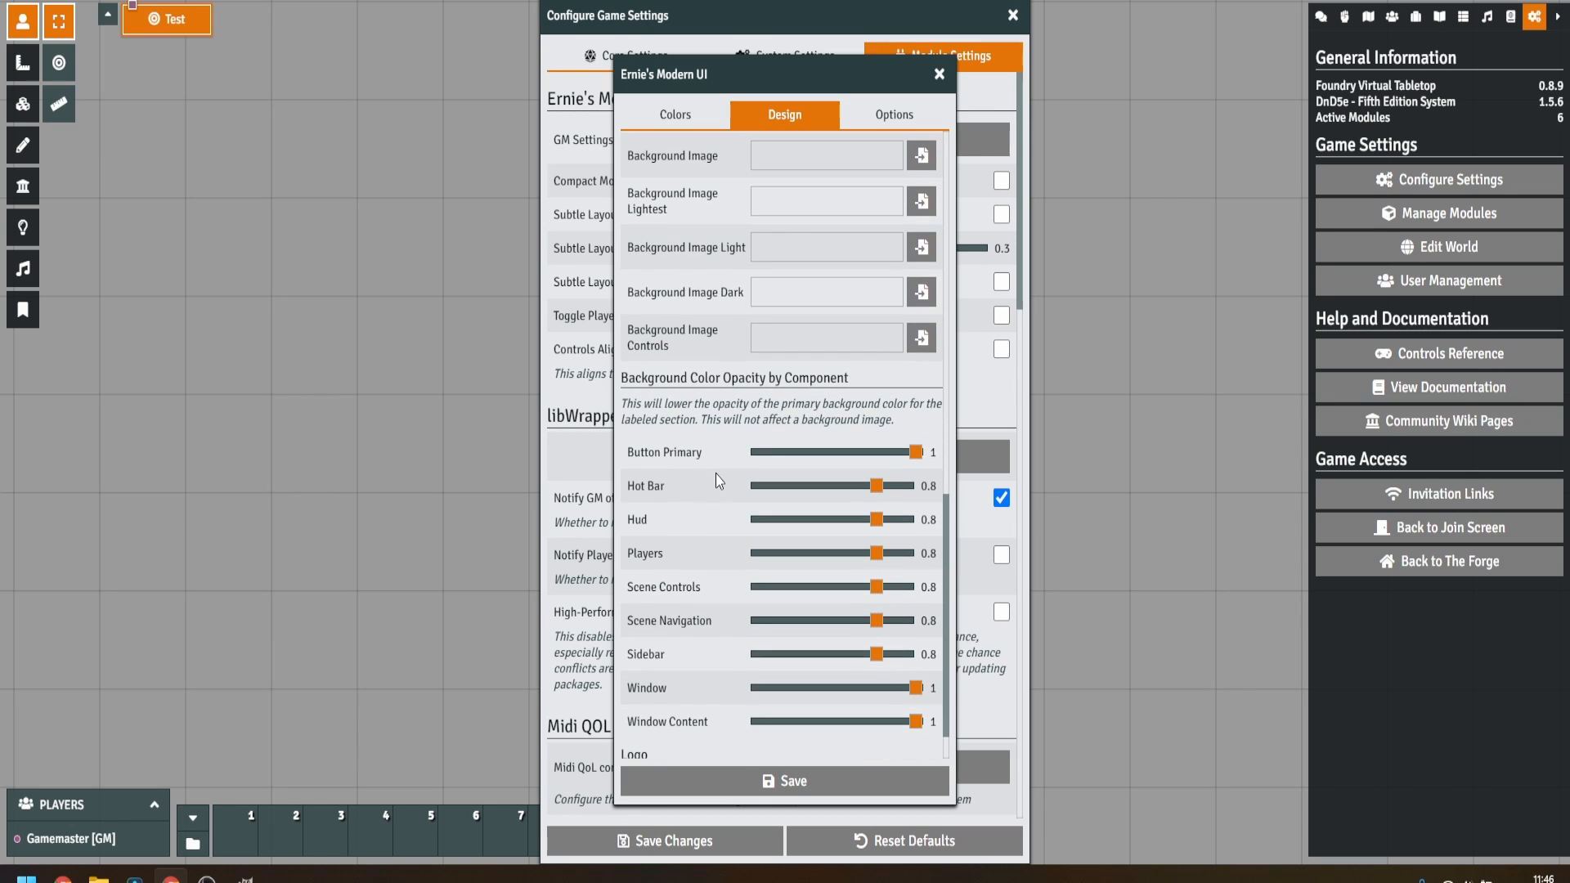
pyautogui.scroll(-1, 718, 472)
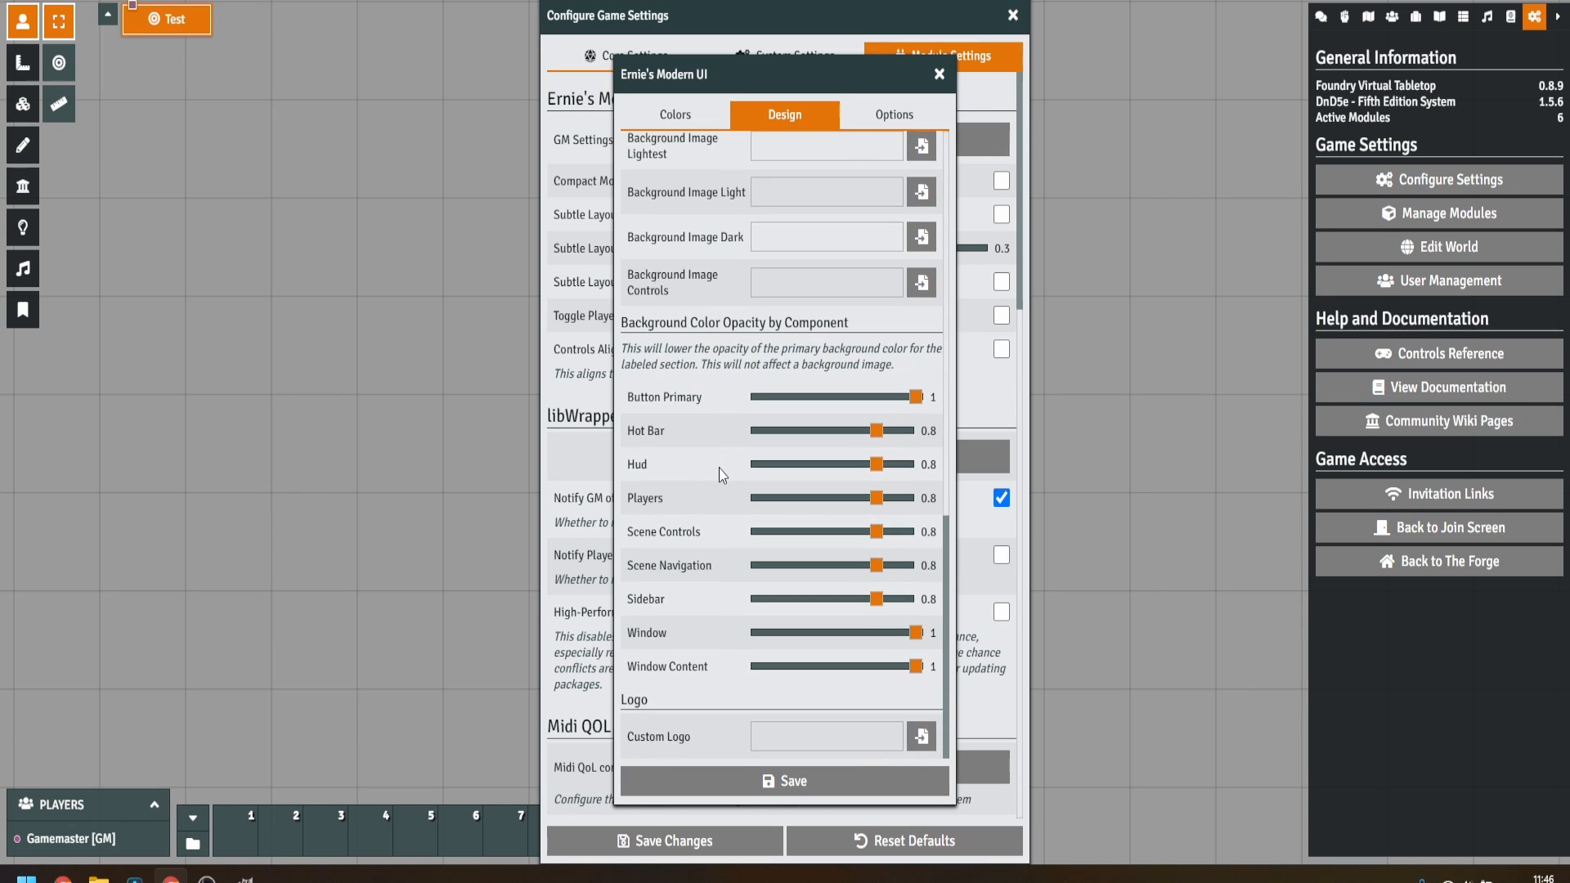
pyautogui.click(886, 118)
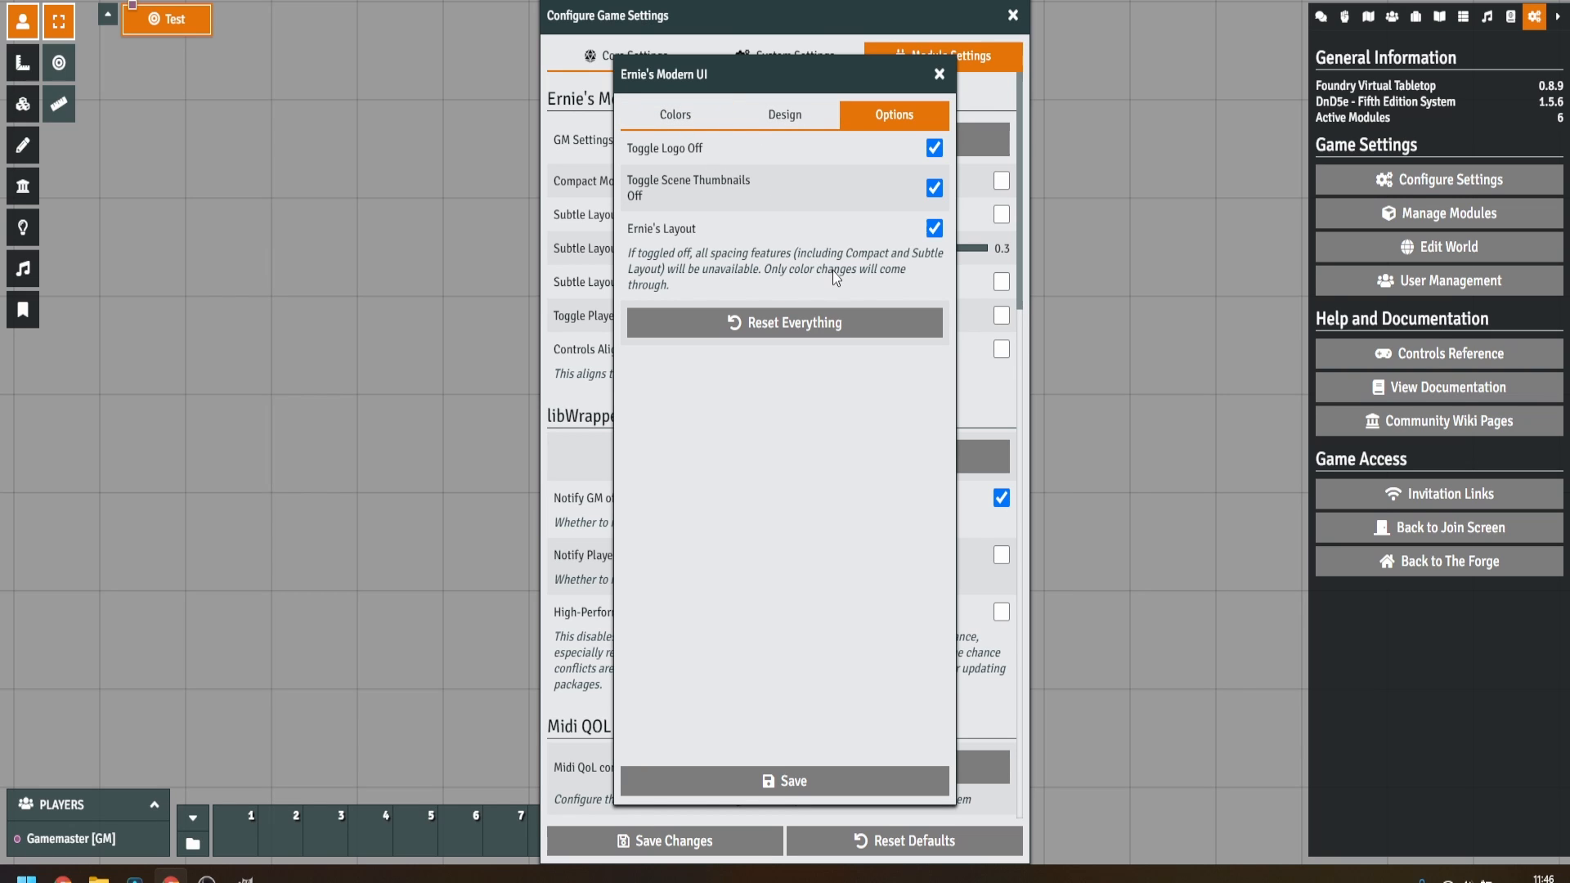
# Apply the Dark Mode theme preset to Ernie's Modern UI and save it.
pyautogui.click(678, 115)
pyautogui.click(781, 157)
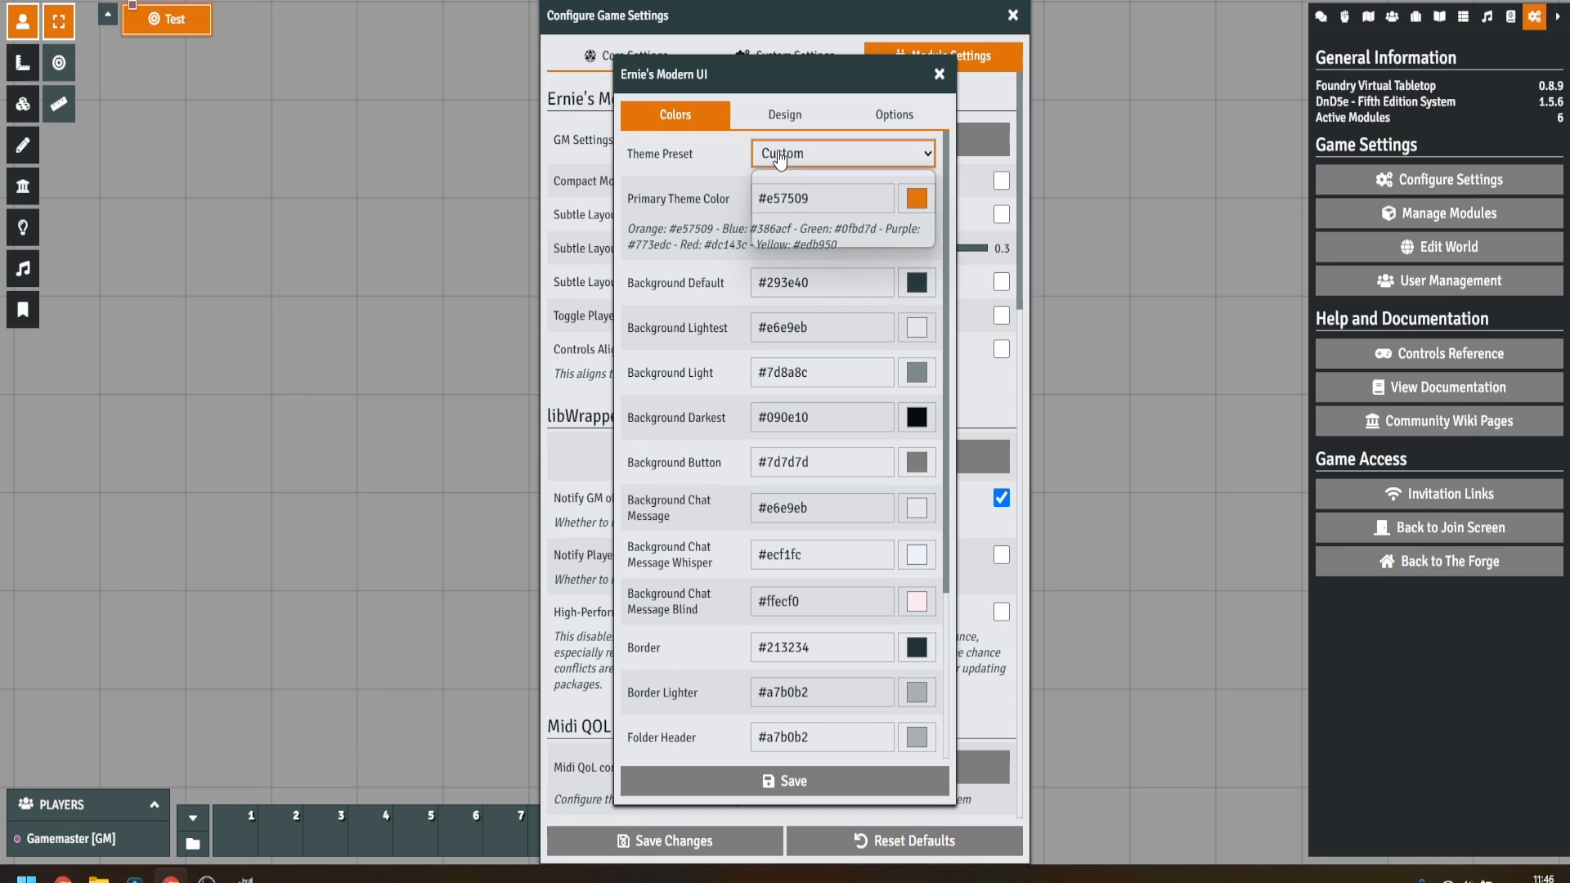
pyautogui.click(822, 215)
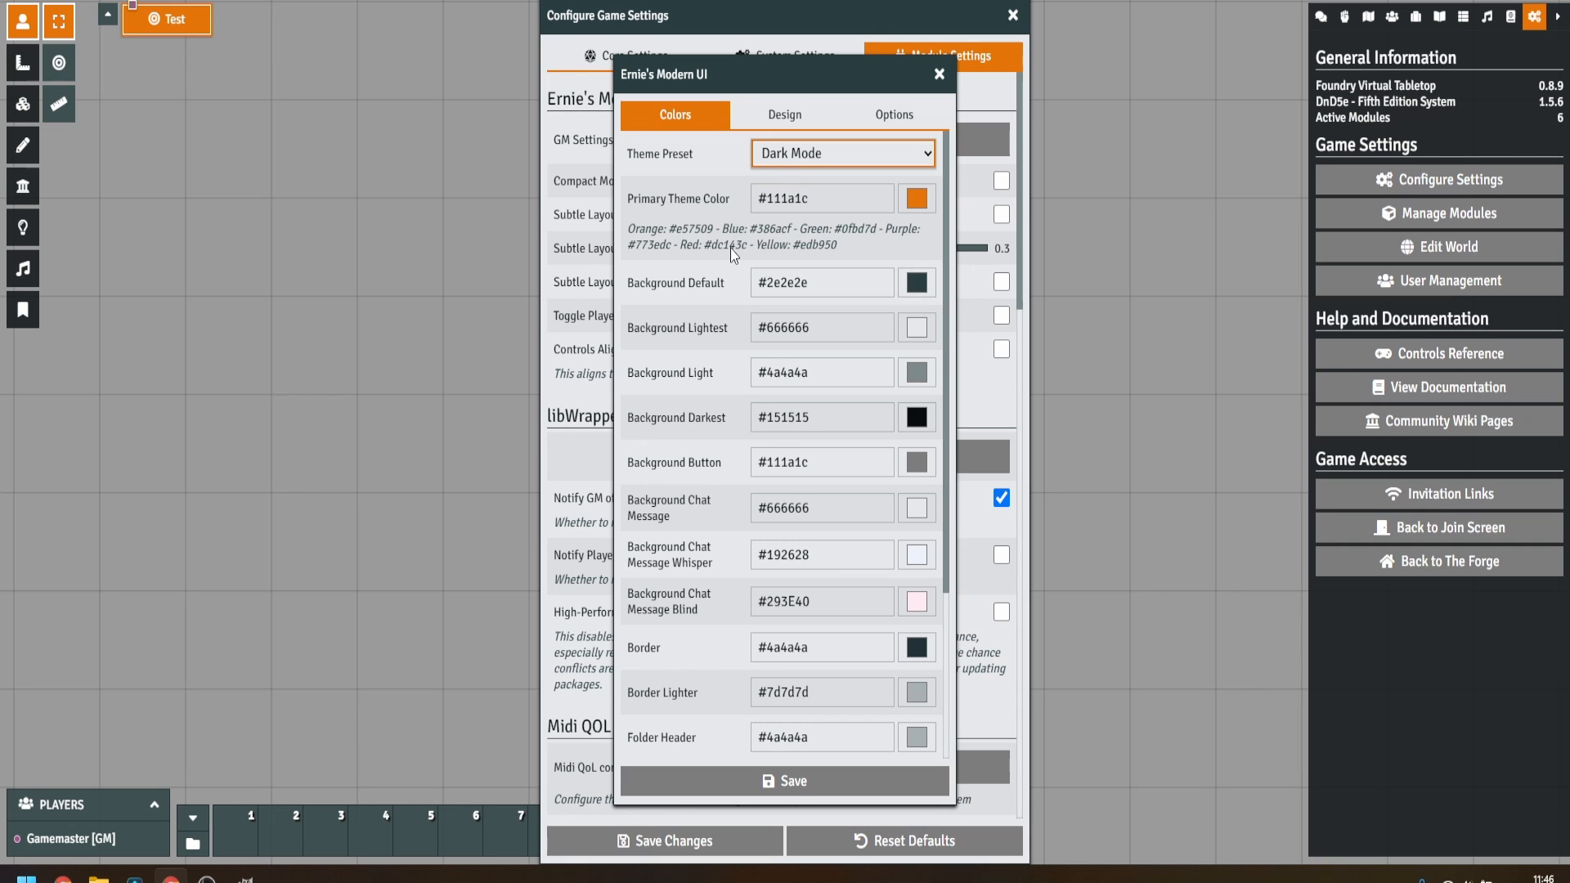
pyautogui.scroll(-2, 671, 378)
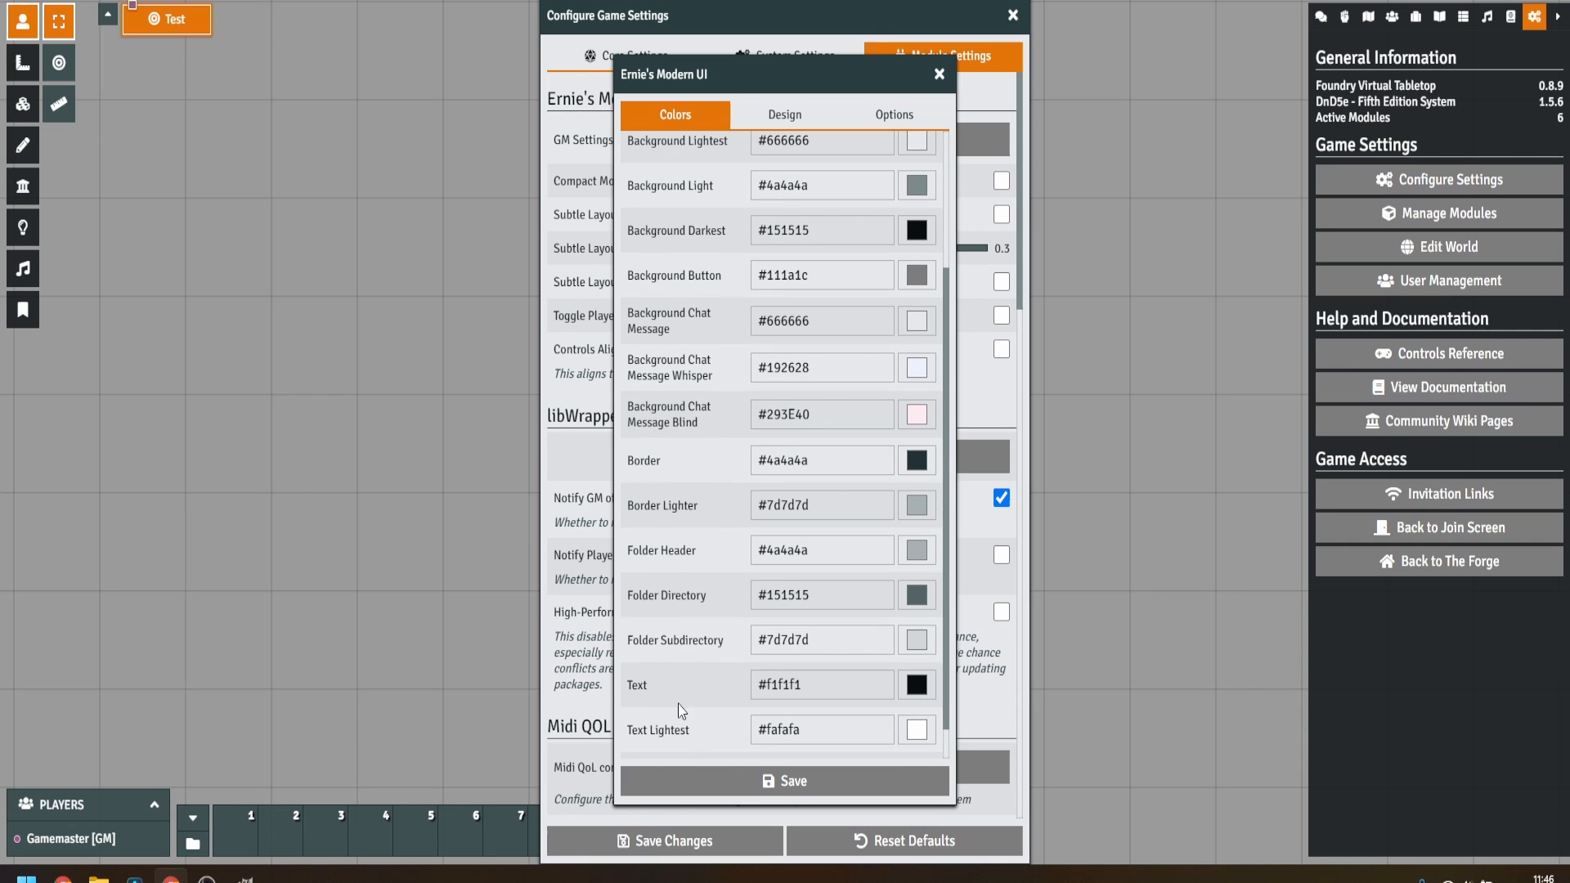
pyautogui.click(752, 781)
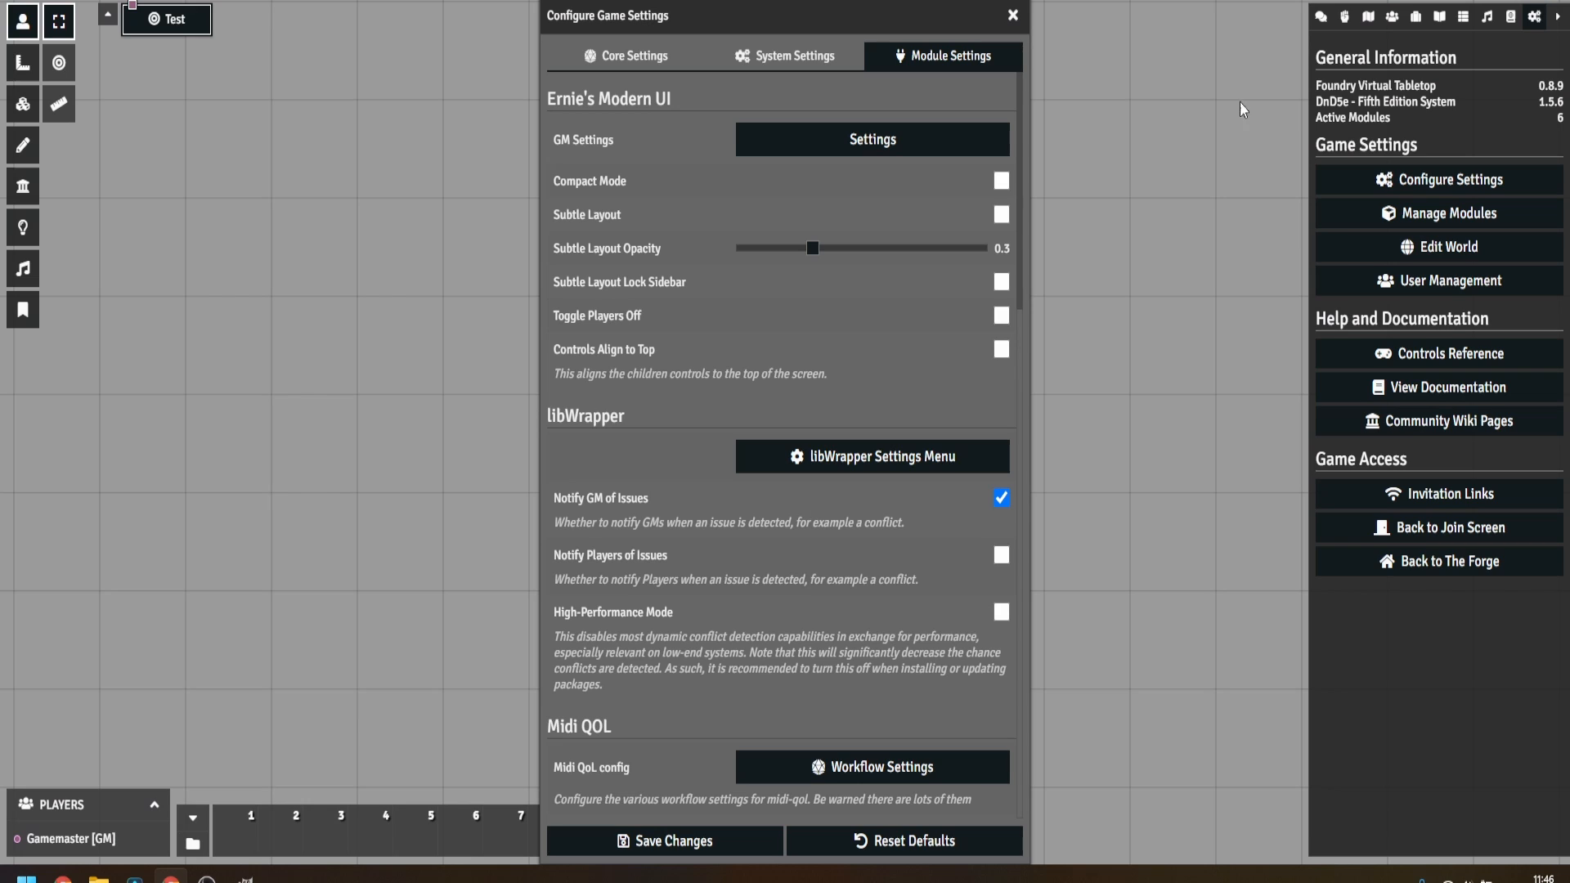
# Display the chat log, switch Ernie's Modern UI to the brown and orange theme preset with primary color #ef972d, and save.
pyautogui.click(1320, 17)
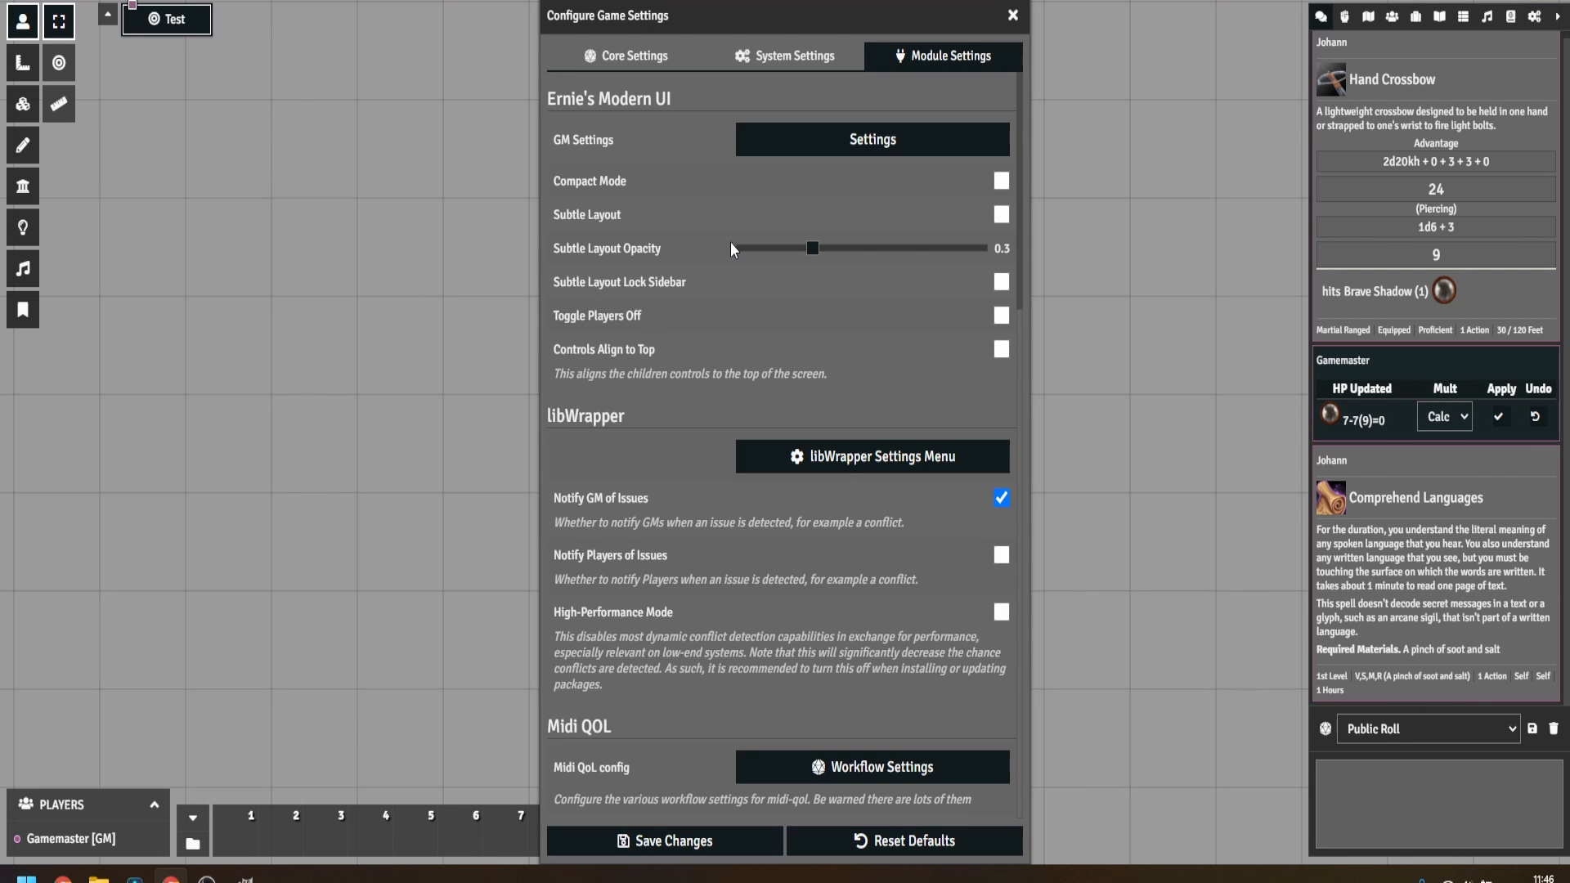
pyautogui.click(857, 141)
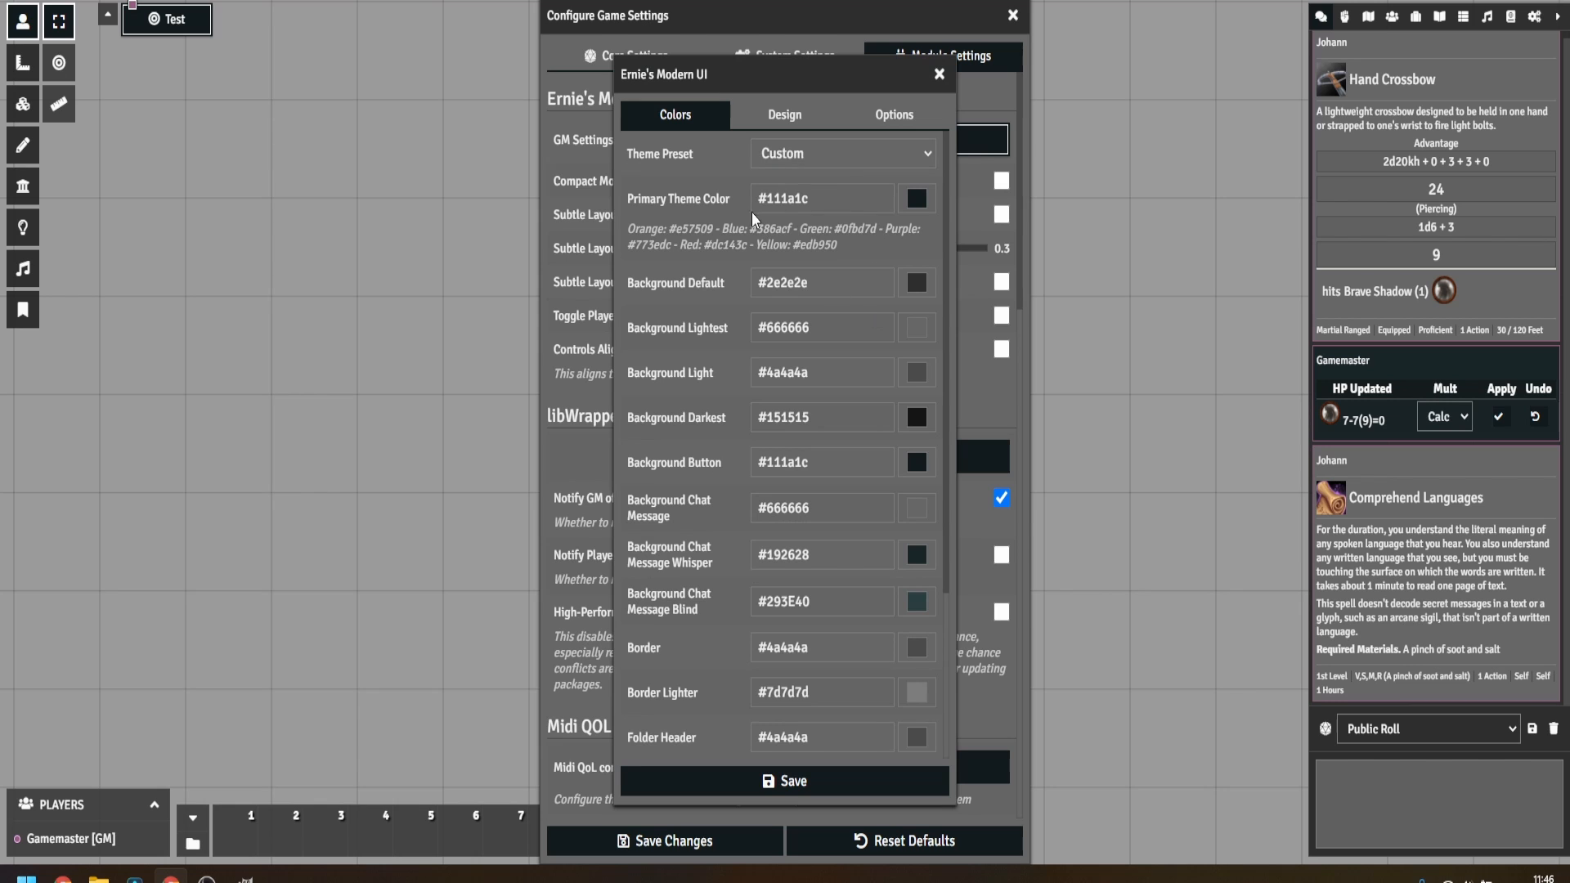
pyautogui.click(791, 155)
pyautogui.click(797, 236)
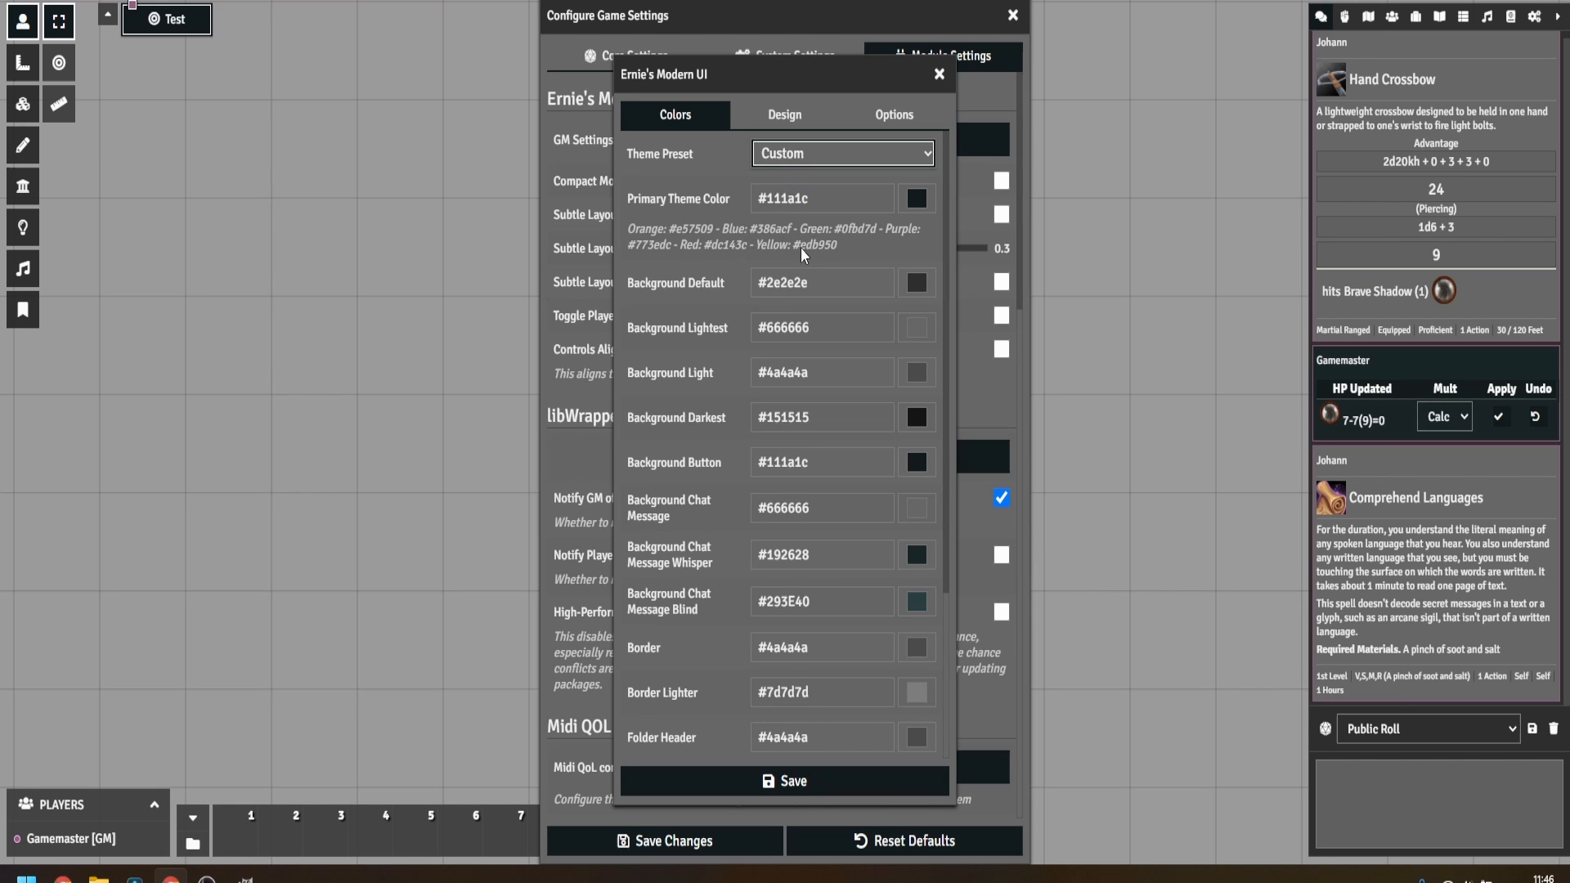
pyautogui.click(792, 787)
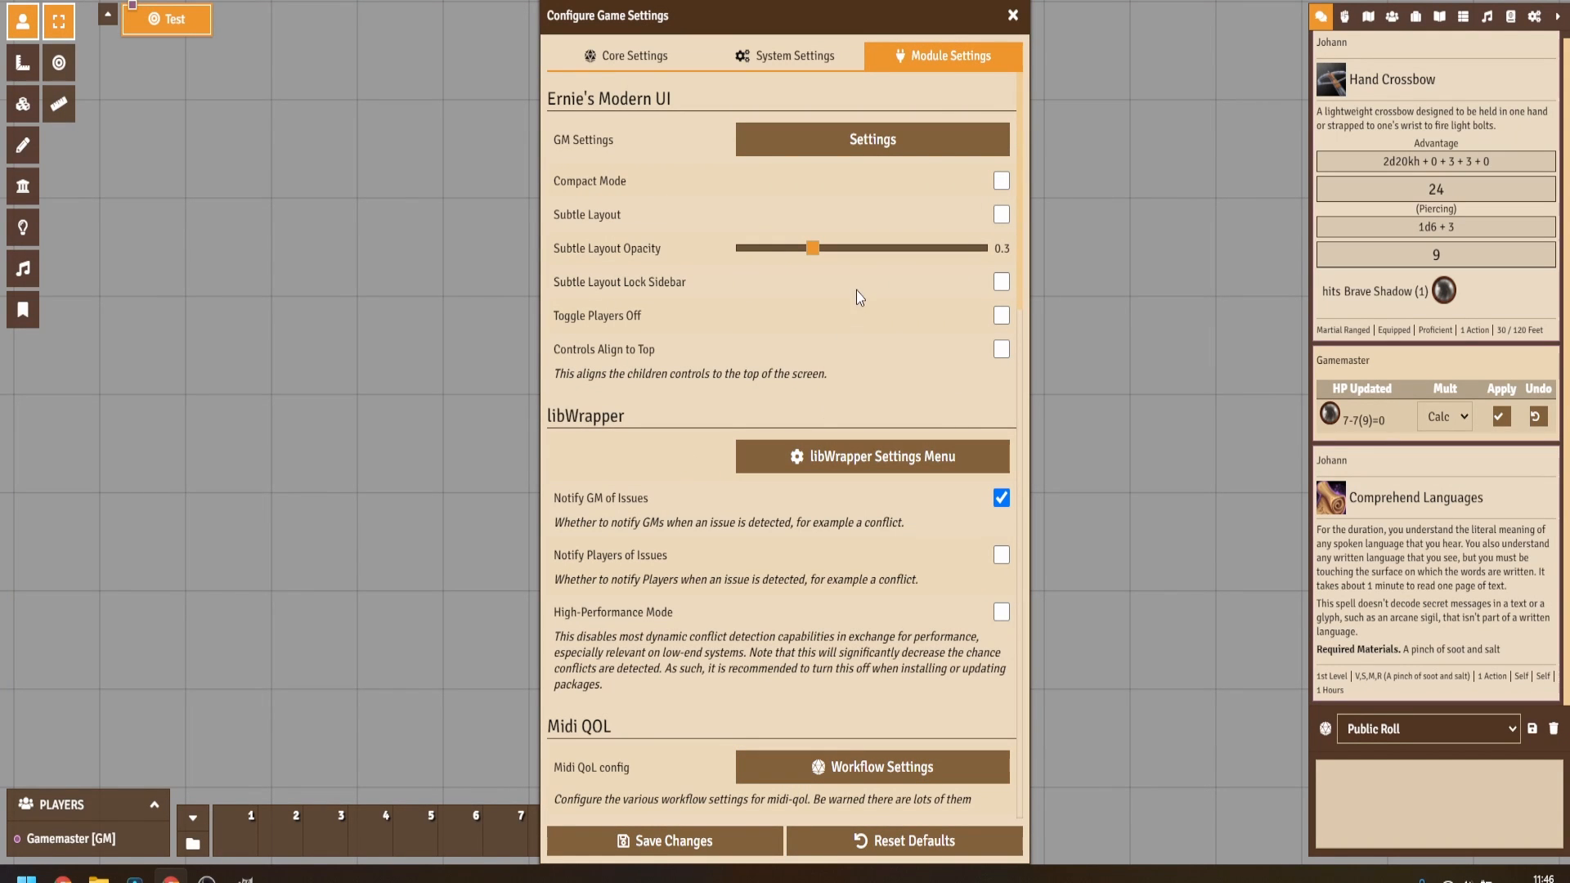
# Switch Ernie's Modern UI to the Foundry theme preset, and enable and save Compact Mode and Subtle Layout.
pyautogui.click(846, 143)
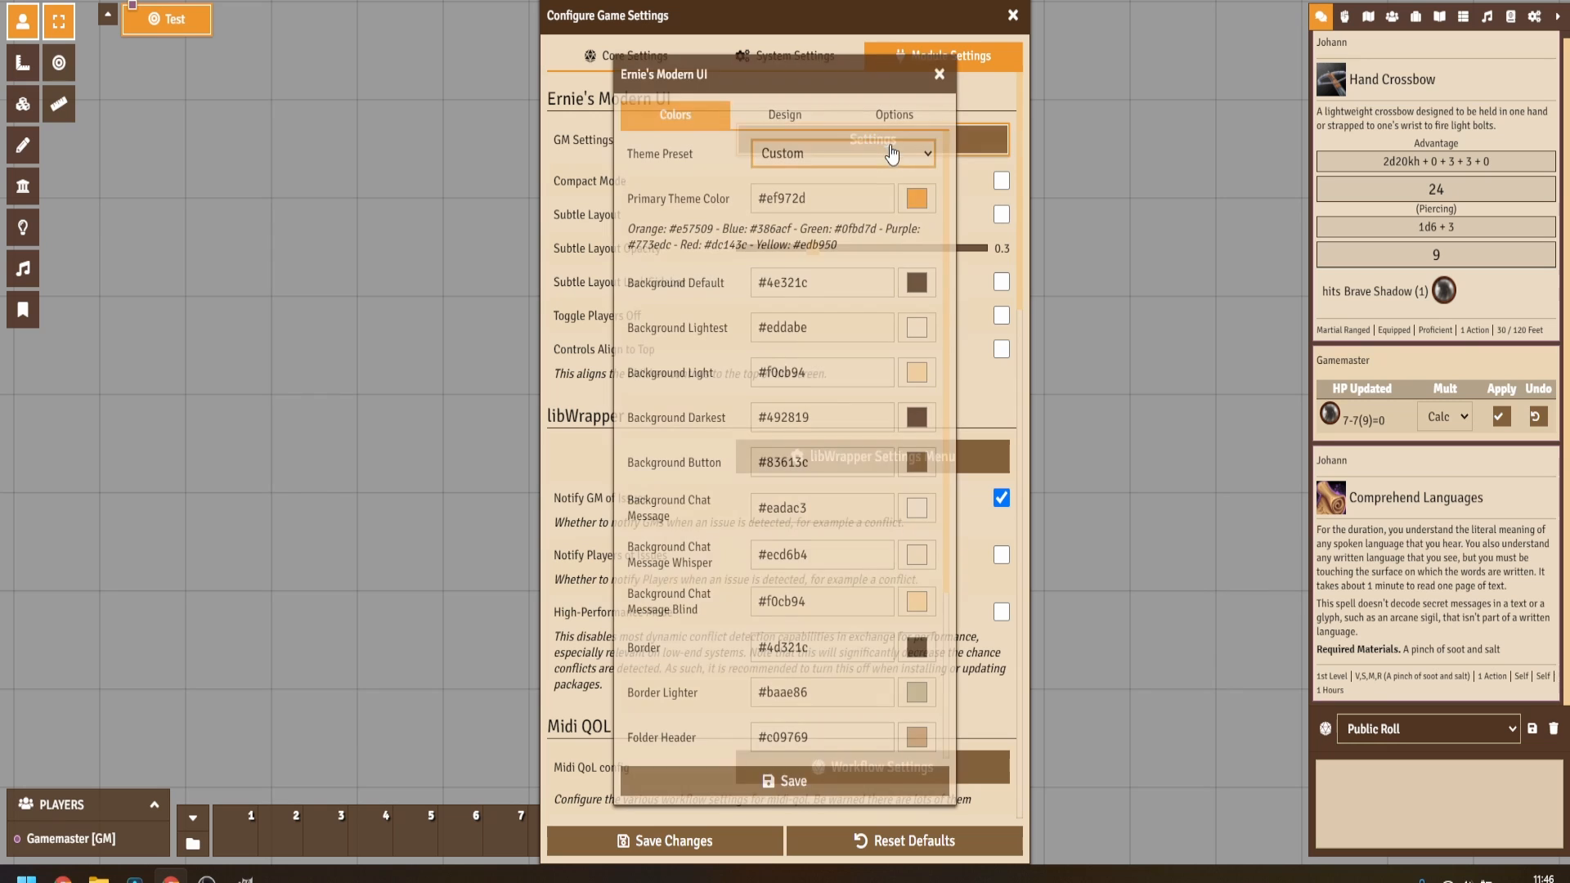
pyautogui.click(826, 154)
pyautogui.click(817, 198)
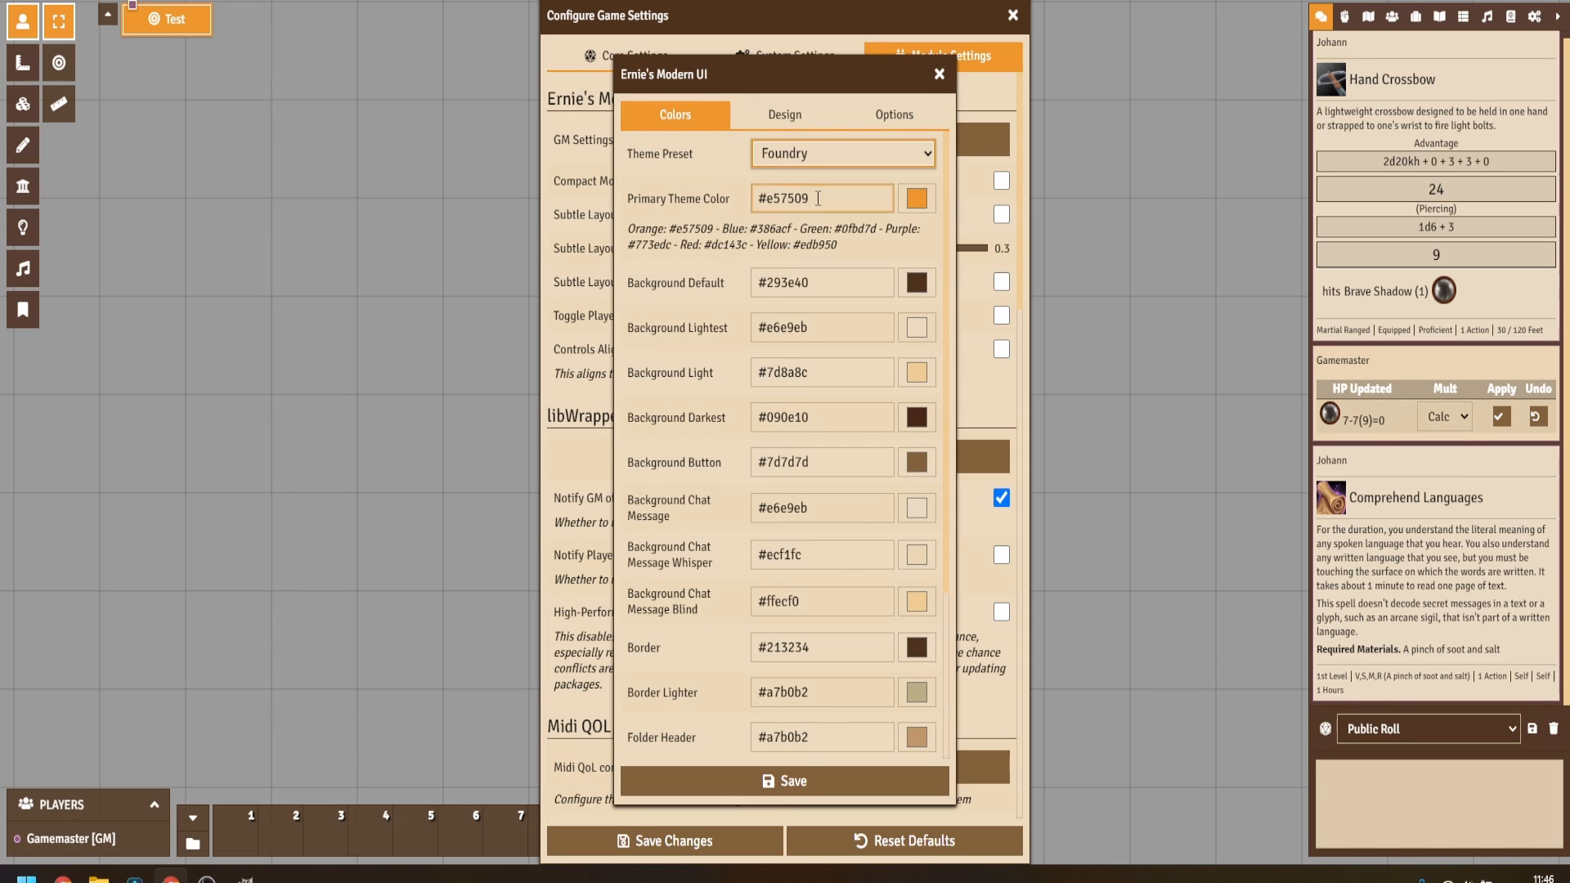
pyautogui.click(781, 781)
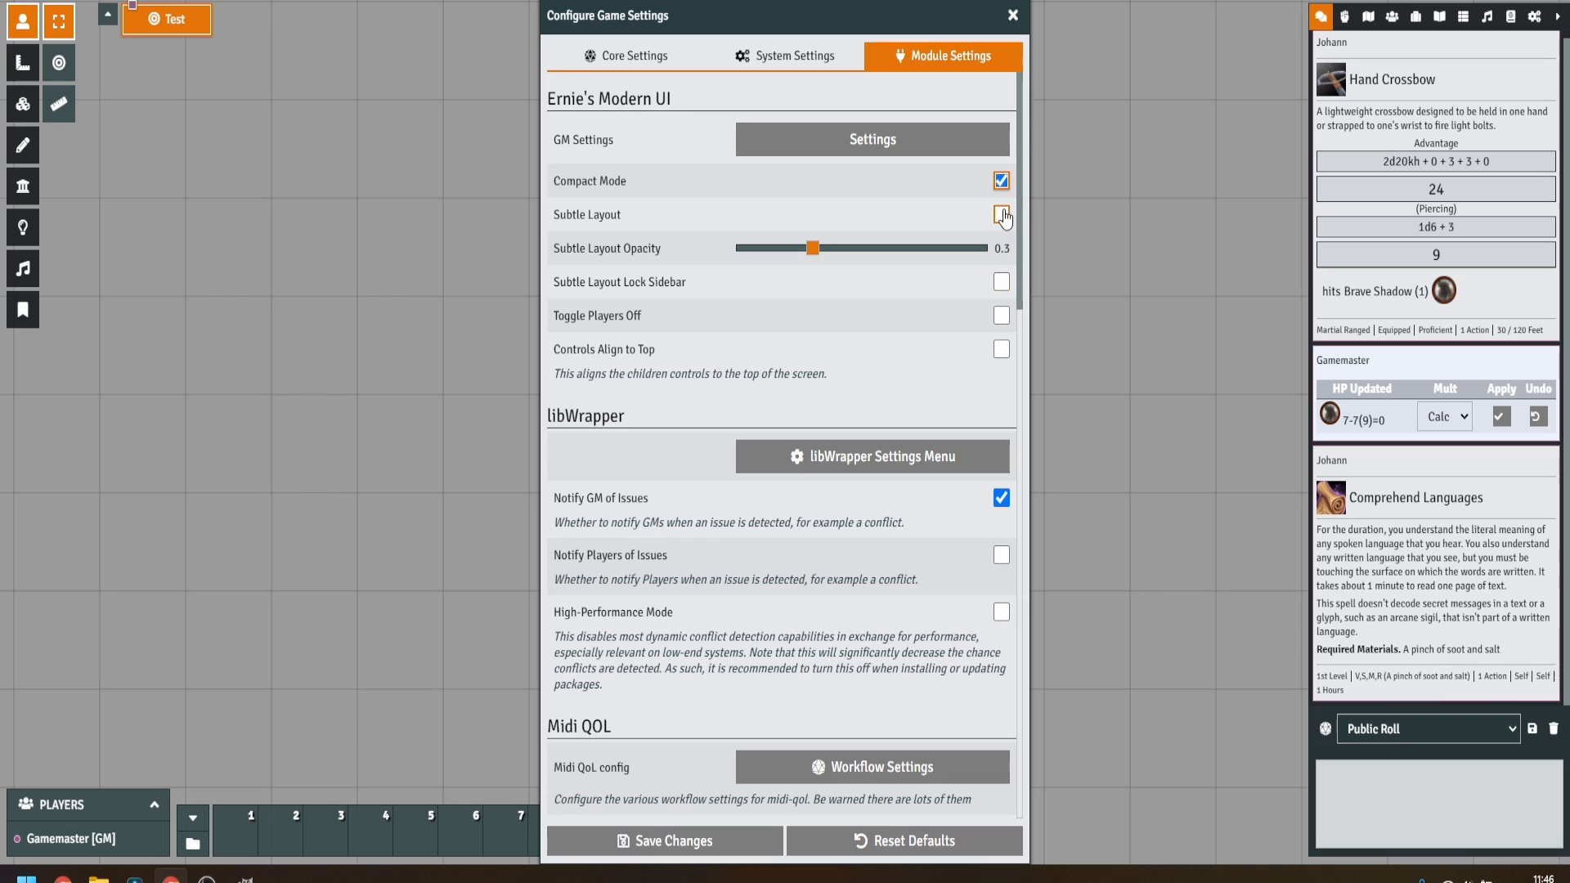
pyautogui.click(733, 842)
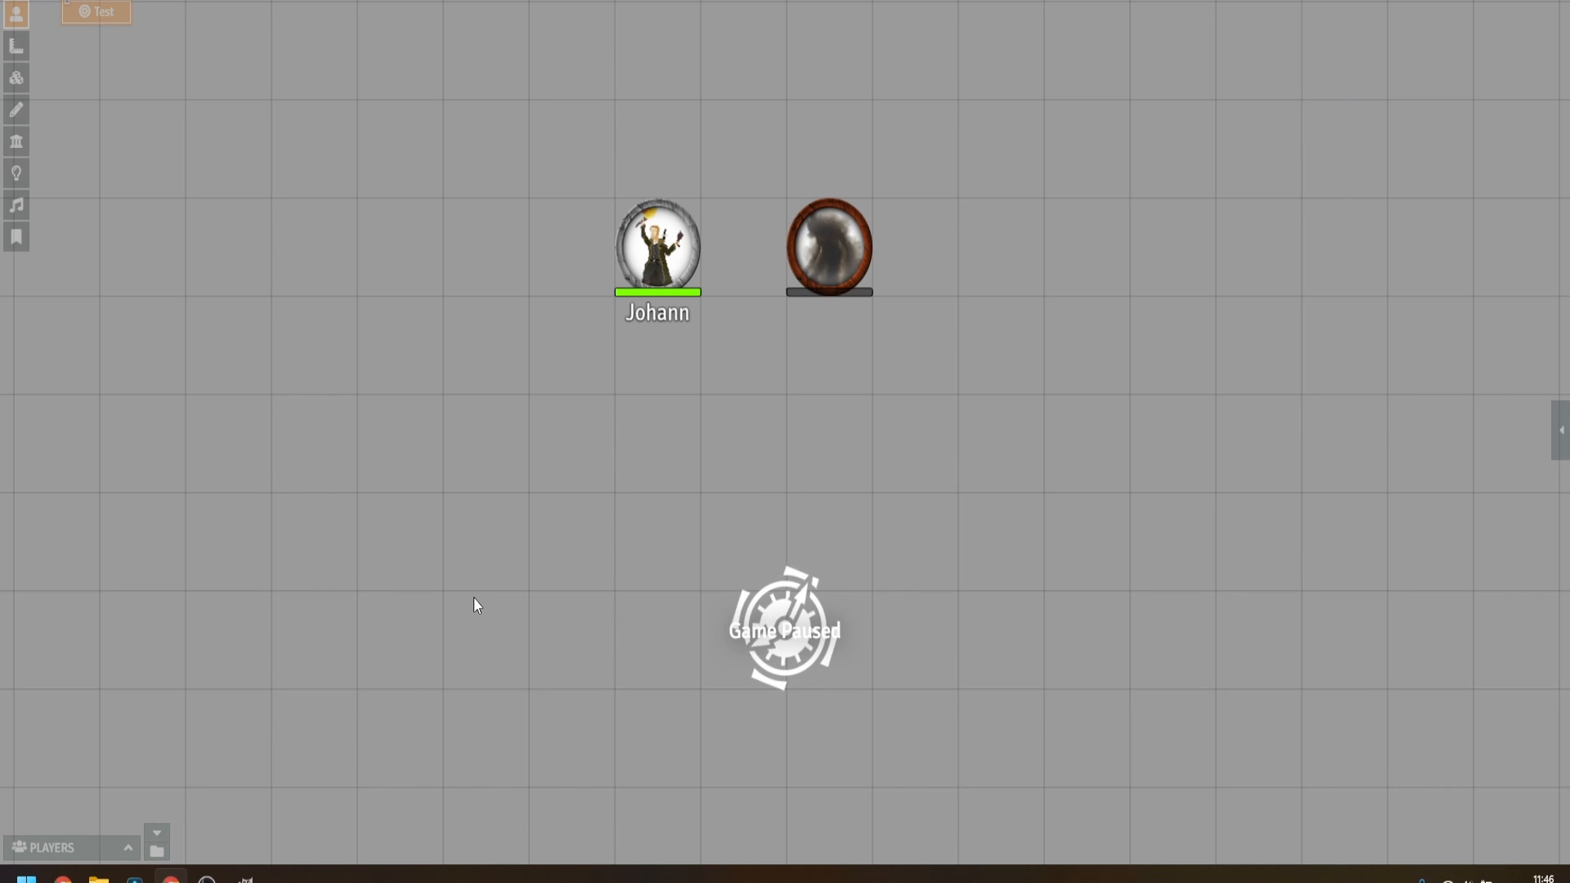
pyautogui.moveTo(3, 38)
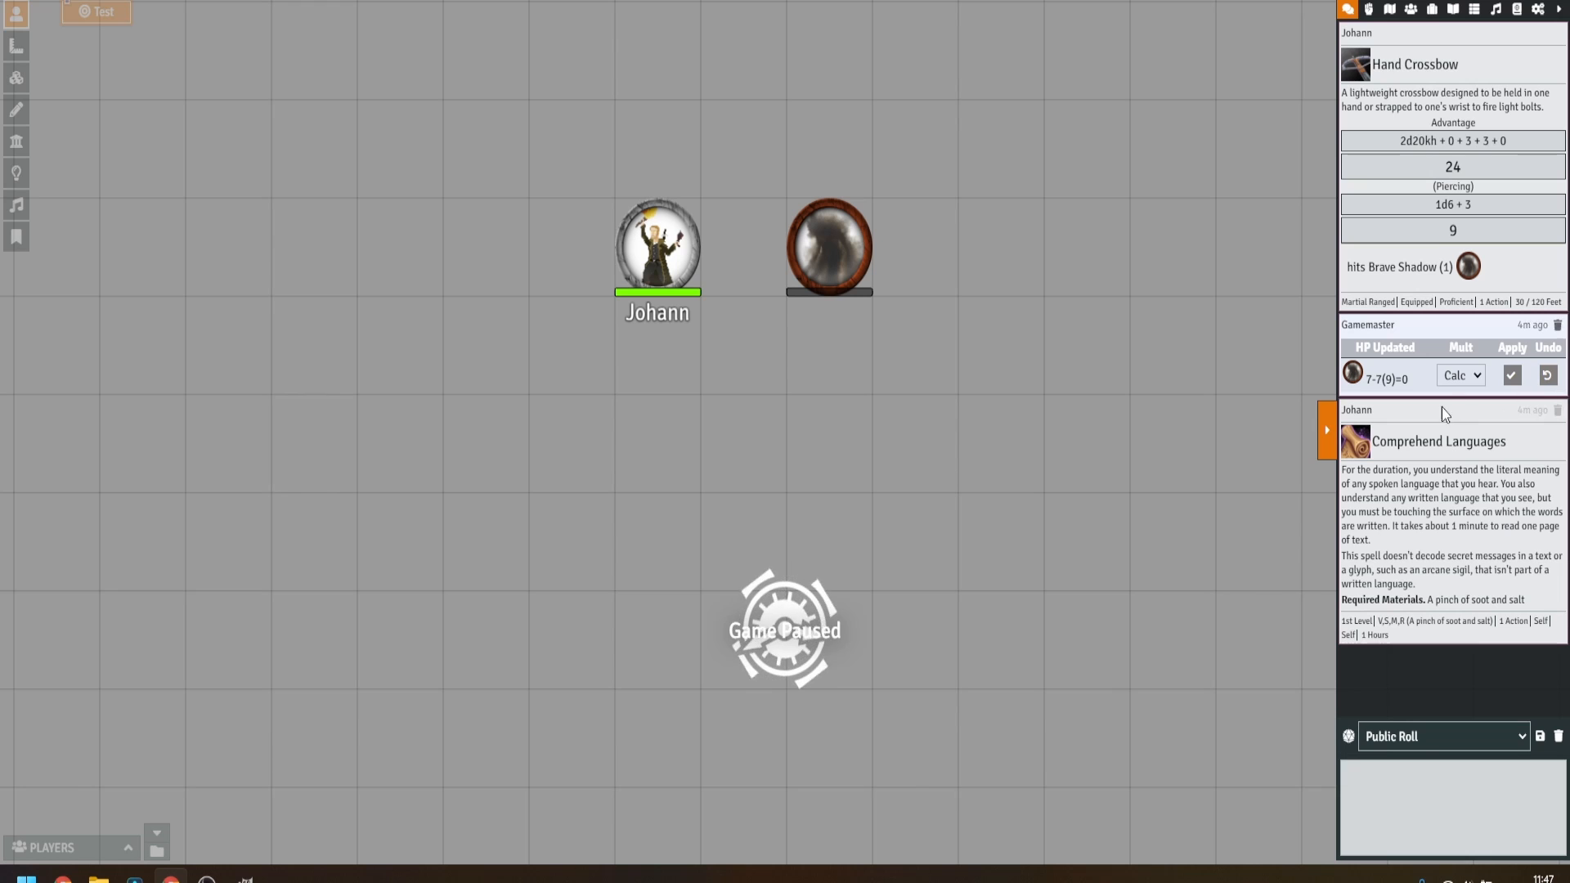
# Turn off Subtle Layout in the Ernie's Modern UI module settings and save the change.
pyautogui.click(1538, 8)
pyautogui.click(1463, 146)
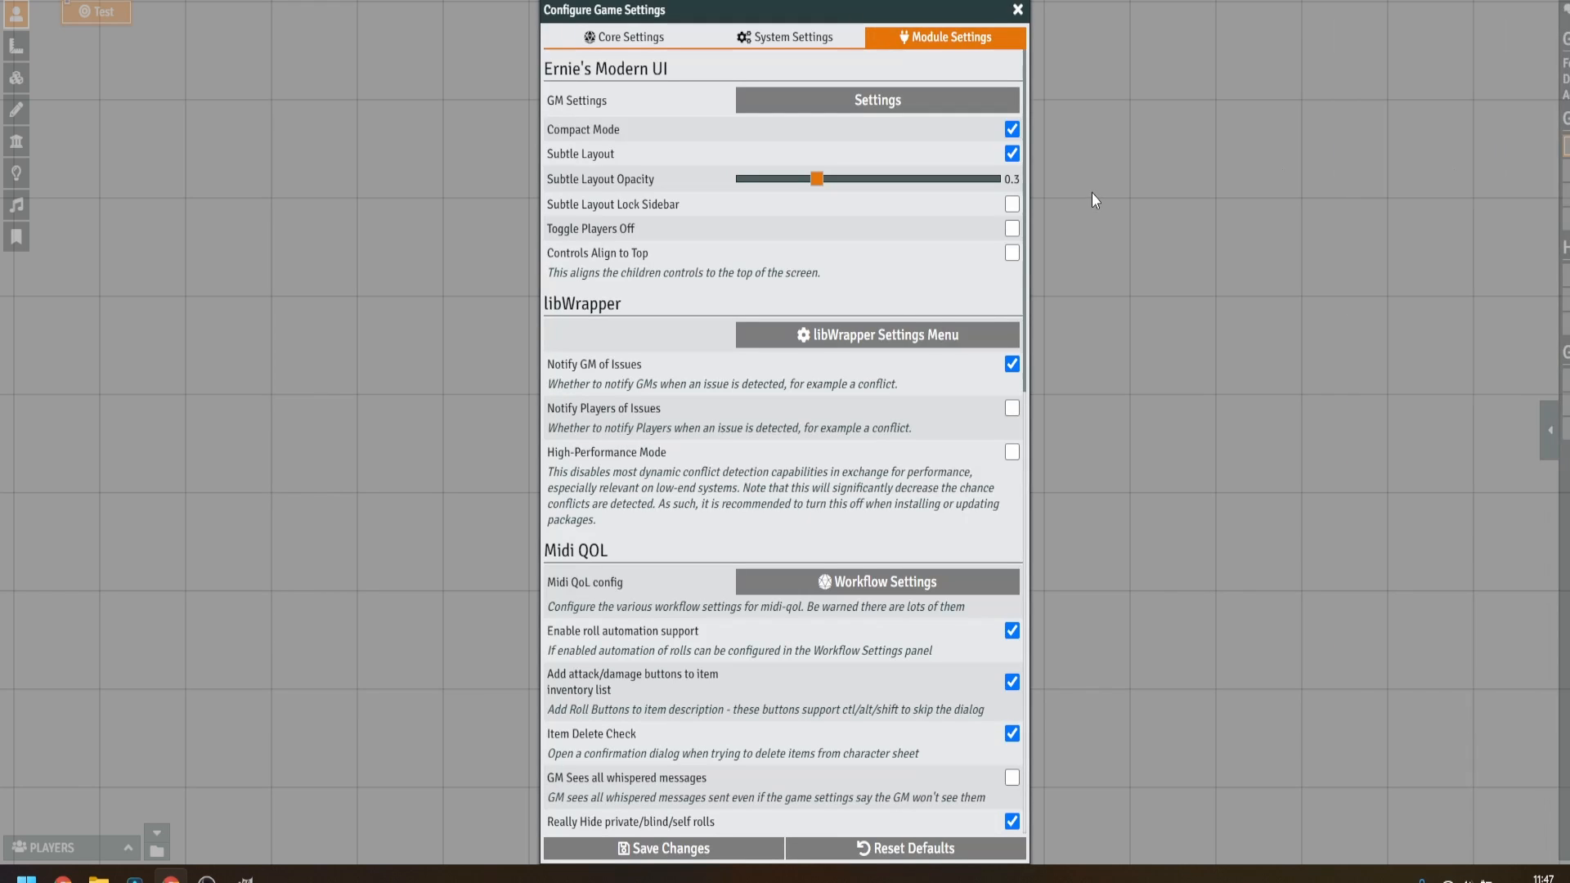
pyautogui.click(1010, 154)
pyautogui.click(700, 850)
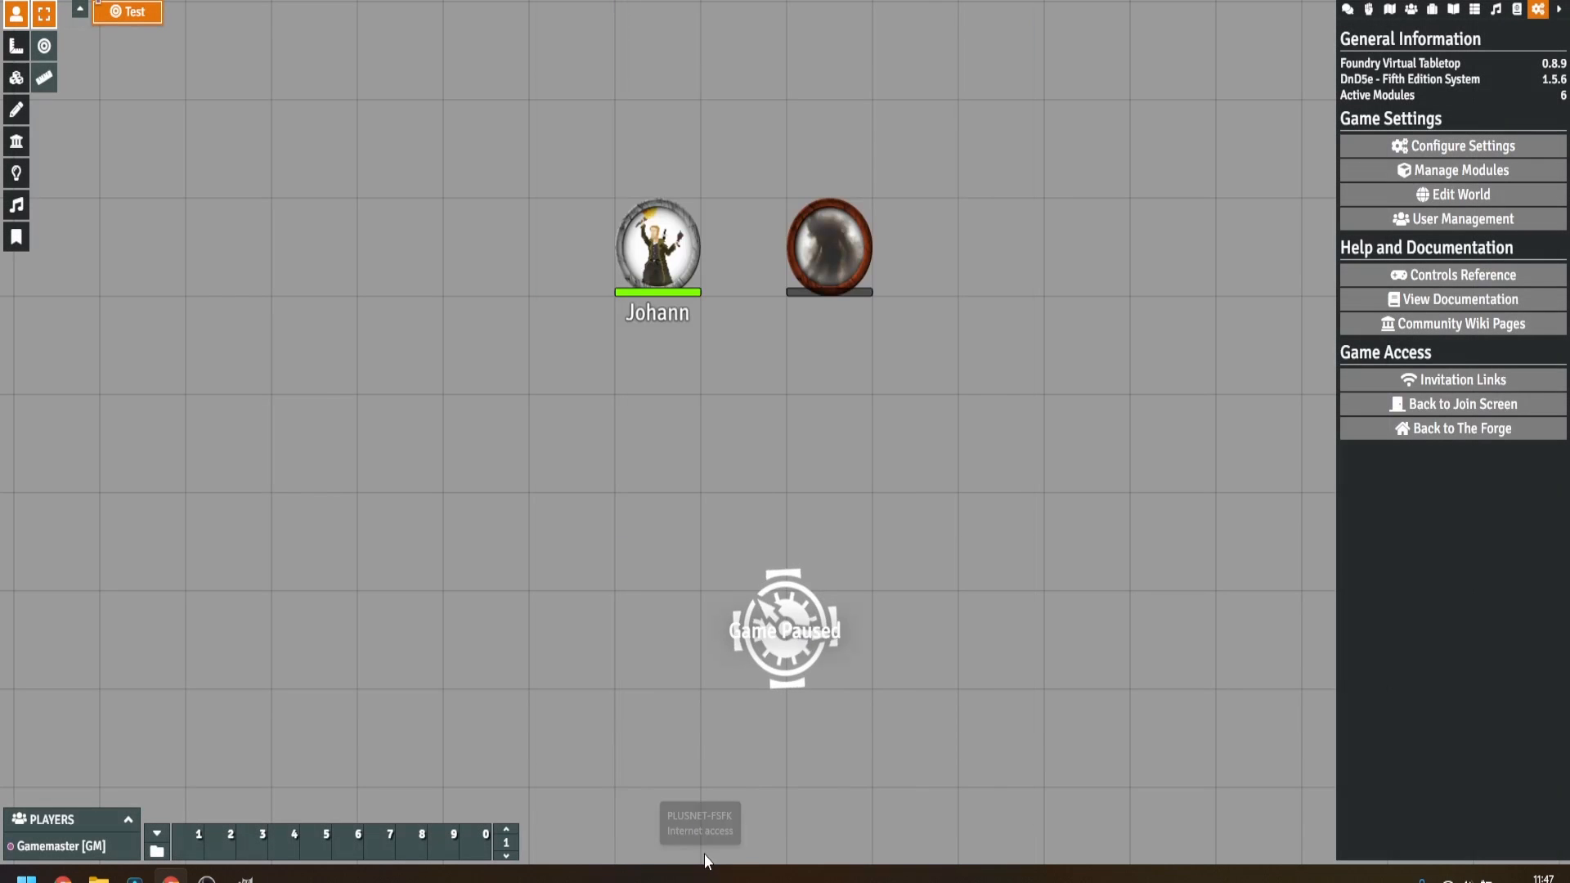
# Flush all messages from the chat log and confirm the deletion.
pyautogui.click(1350, 9)
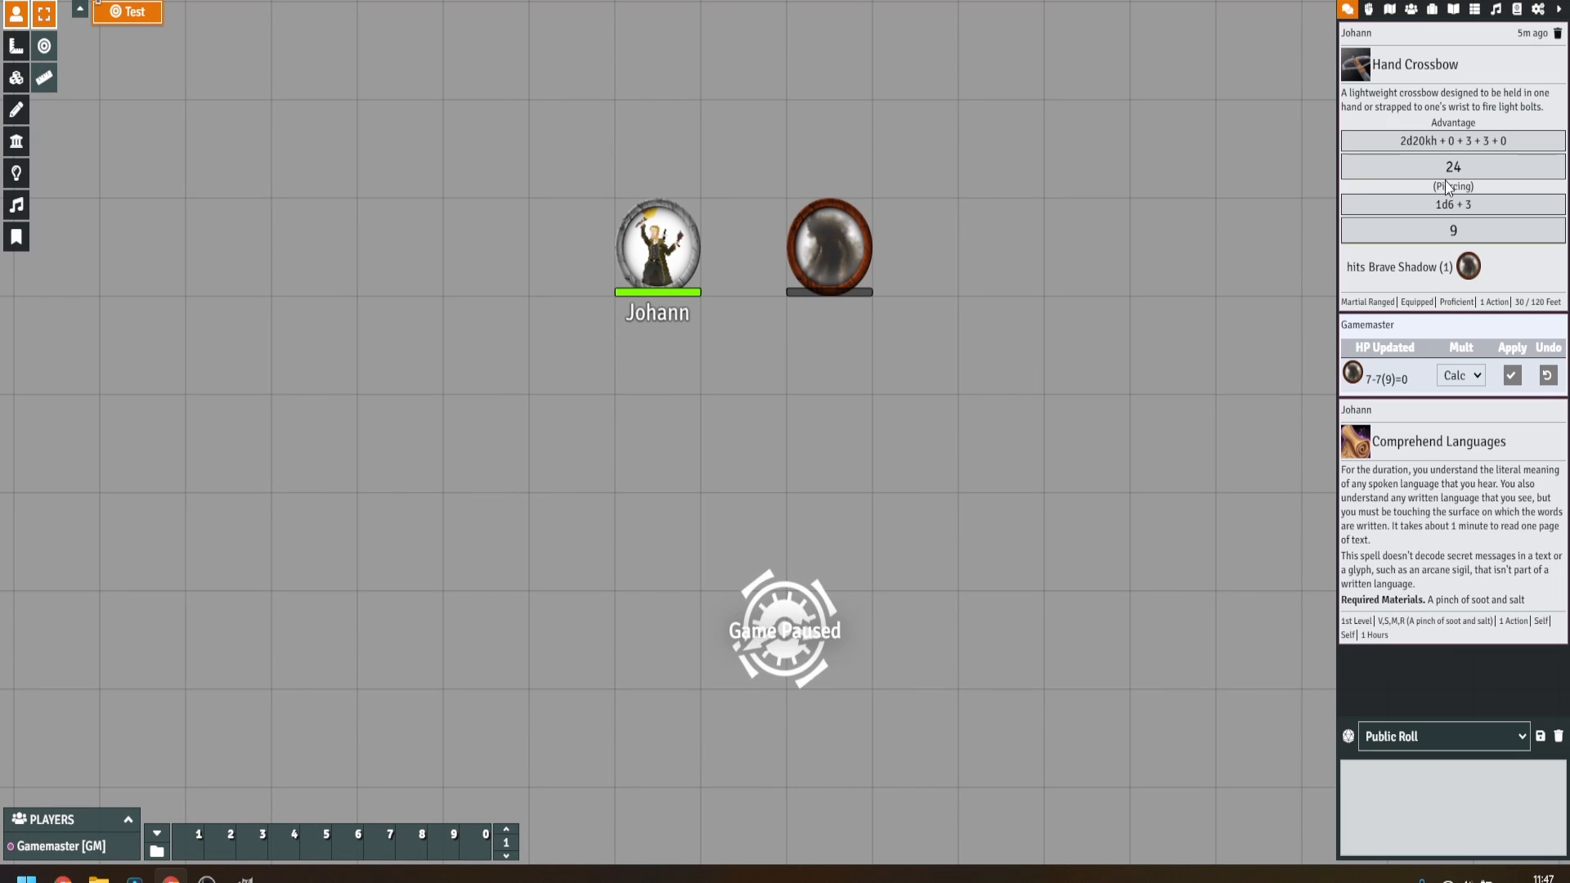
pyautogui.click(1557, 736)
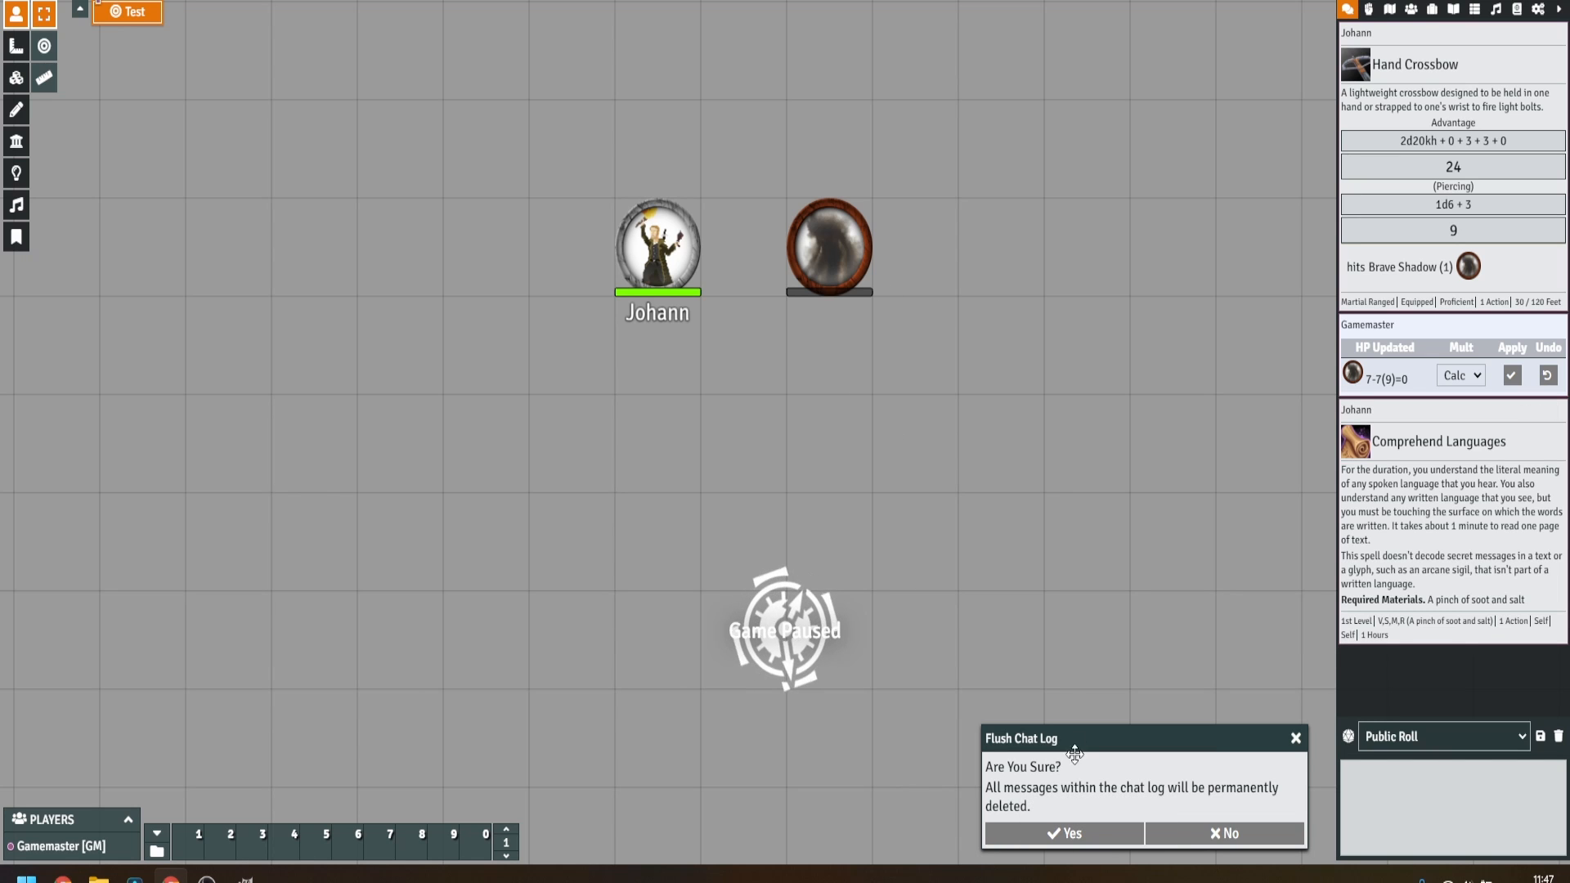
pyautogui.click(1064, 833)
# Set the Johann character's sheet type to dnd5e.Tidy5eSheet, save the configuration and close the sheet.
pyautogui.doubleClick(694, 254)
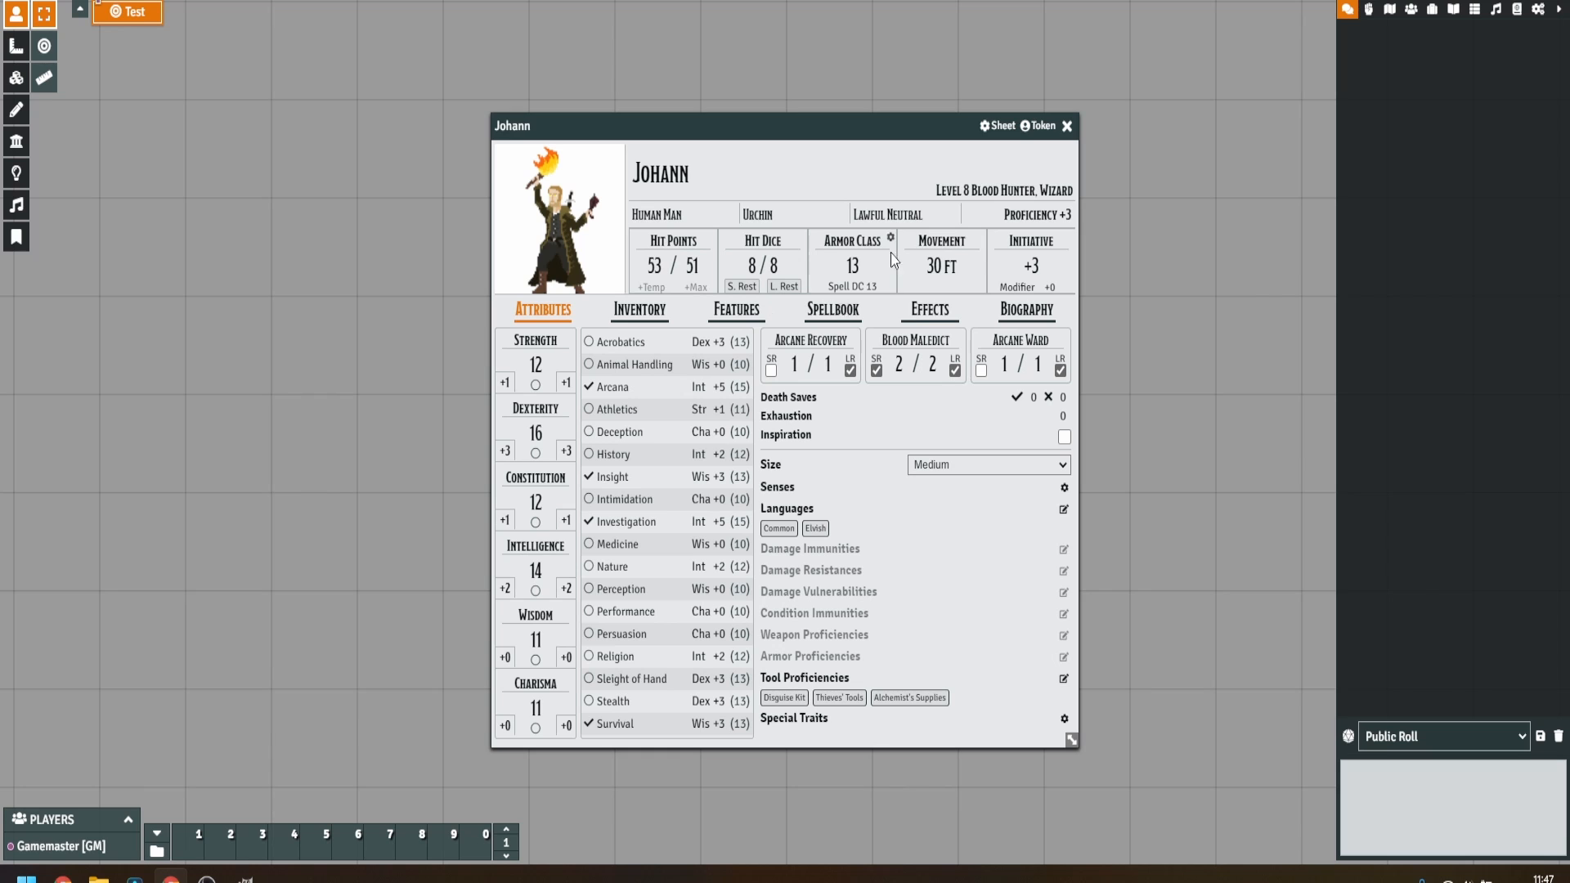
pyautogui.click(998, 125)
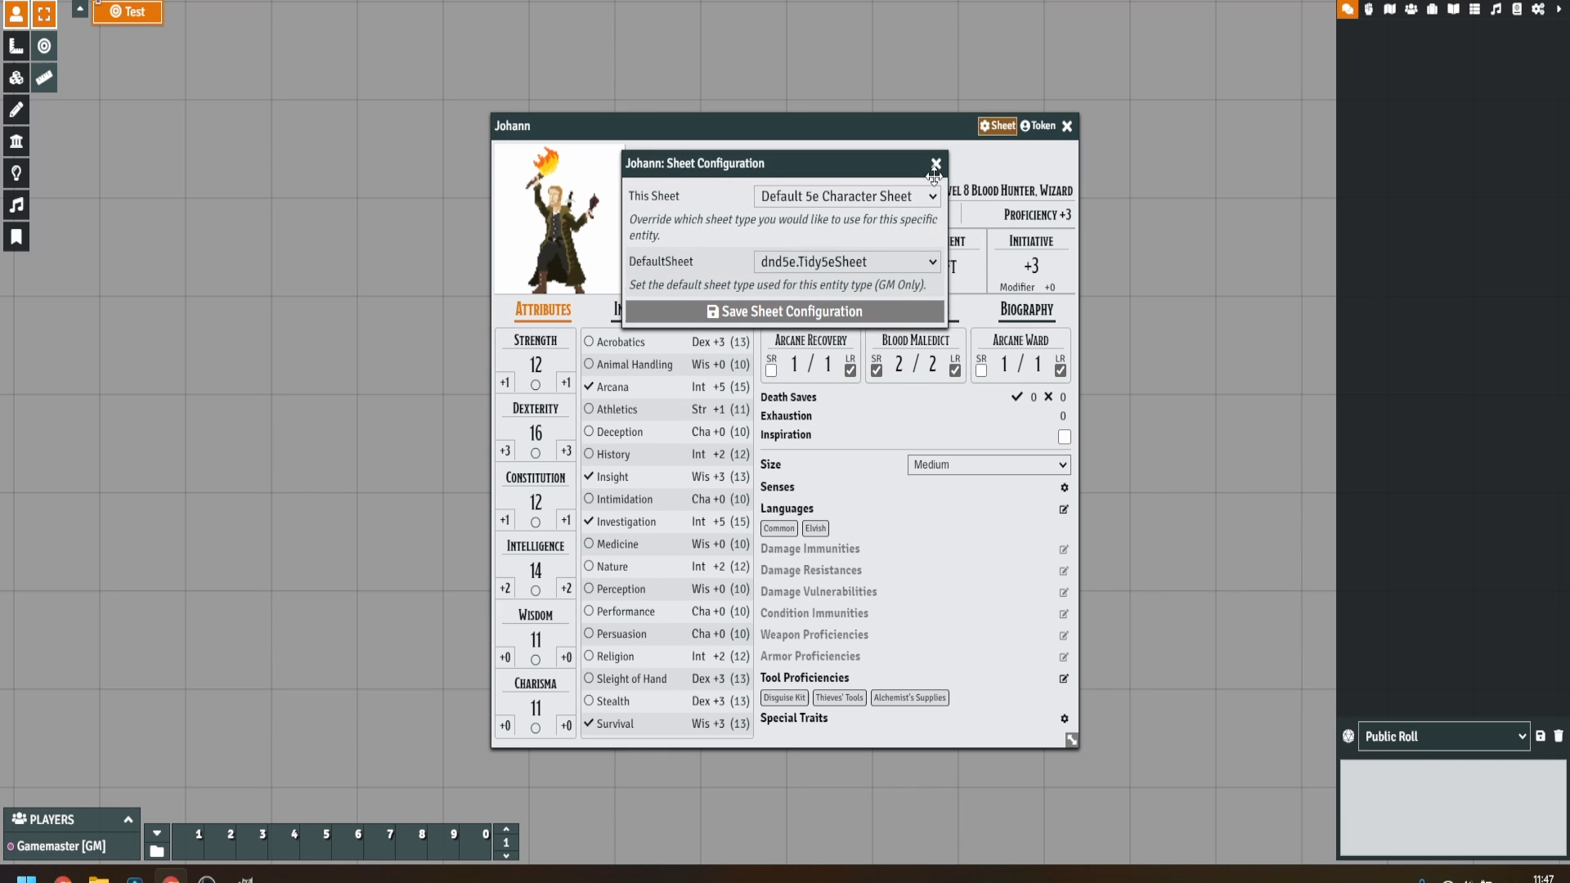
pyautogui.click(847, 197)
pyautogui.click(814, 237)
pyautogui.click(846, 312)
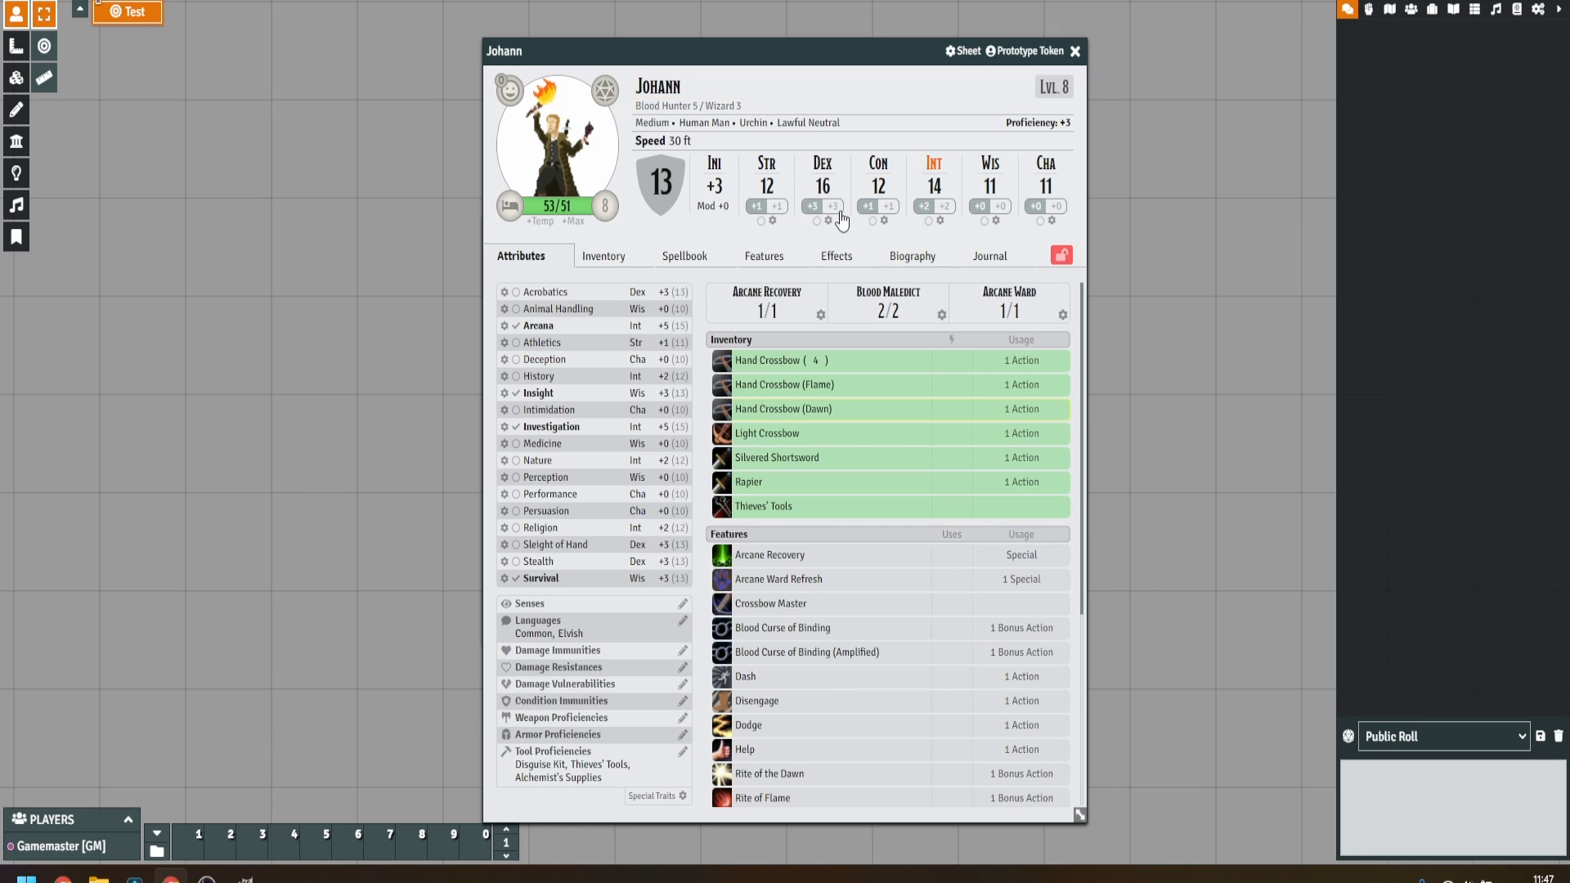
pyautogui.click(1076, 51)
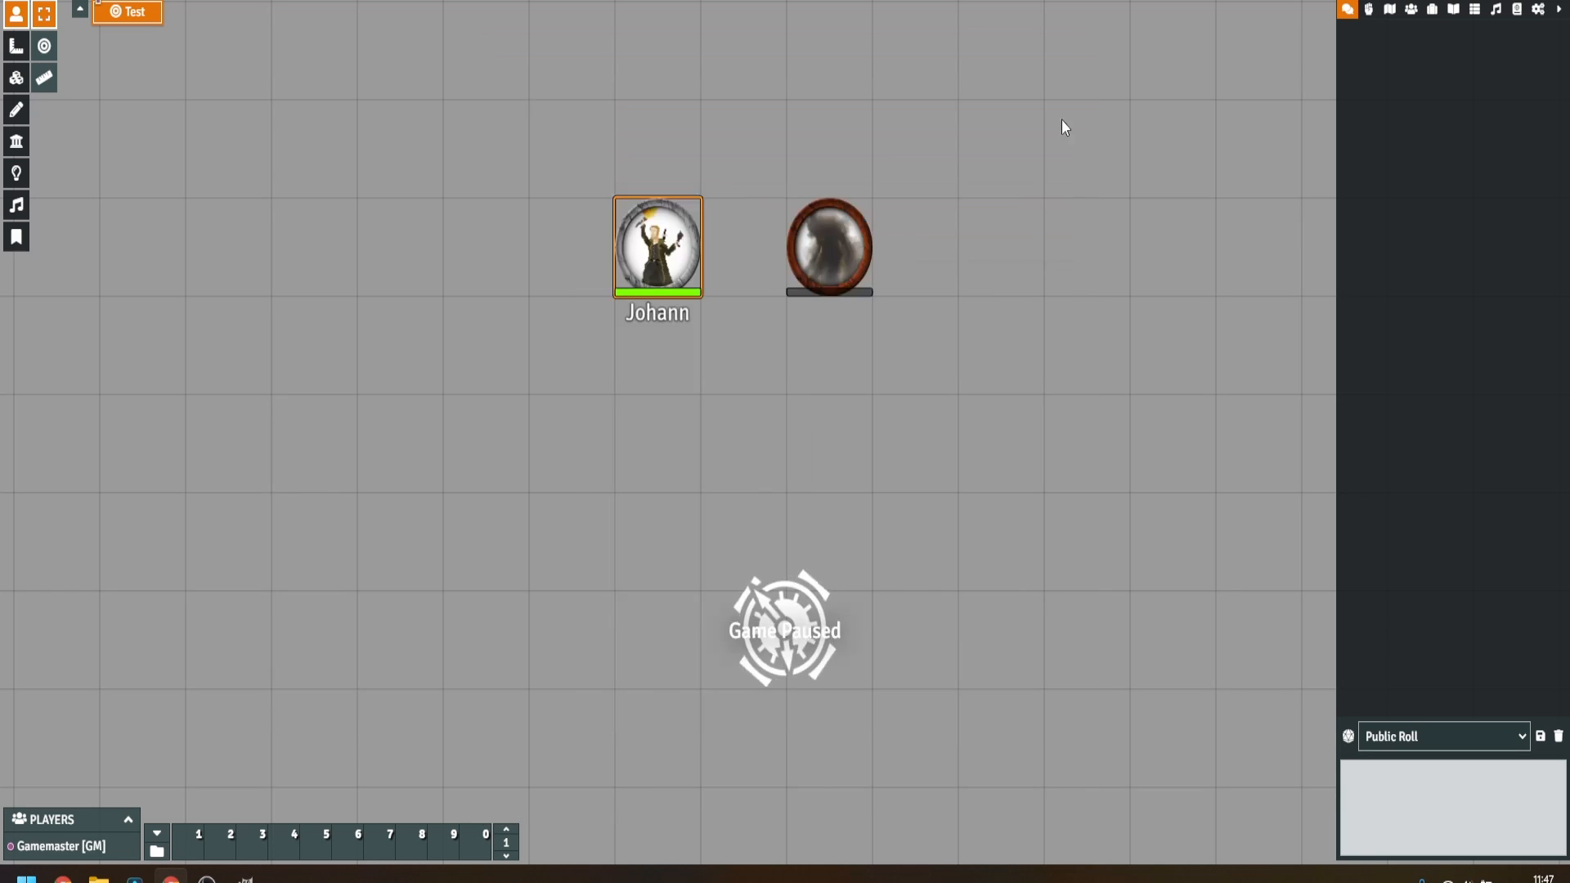
# Set the Brave Shadow (1) token's sheet type to dnd5e.Tidy5eNPC, save the configuration and close the sheet.
pyautogui.doubleClick(857, 273)
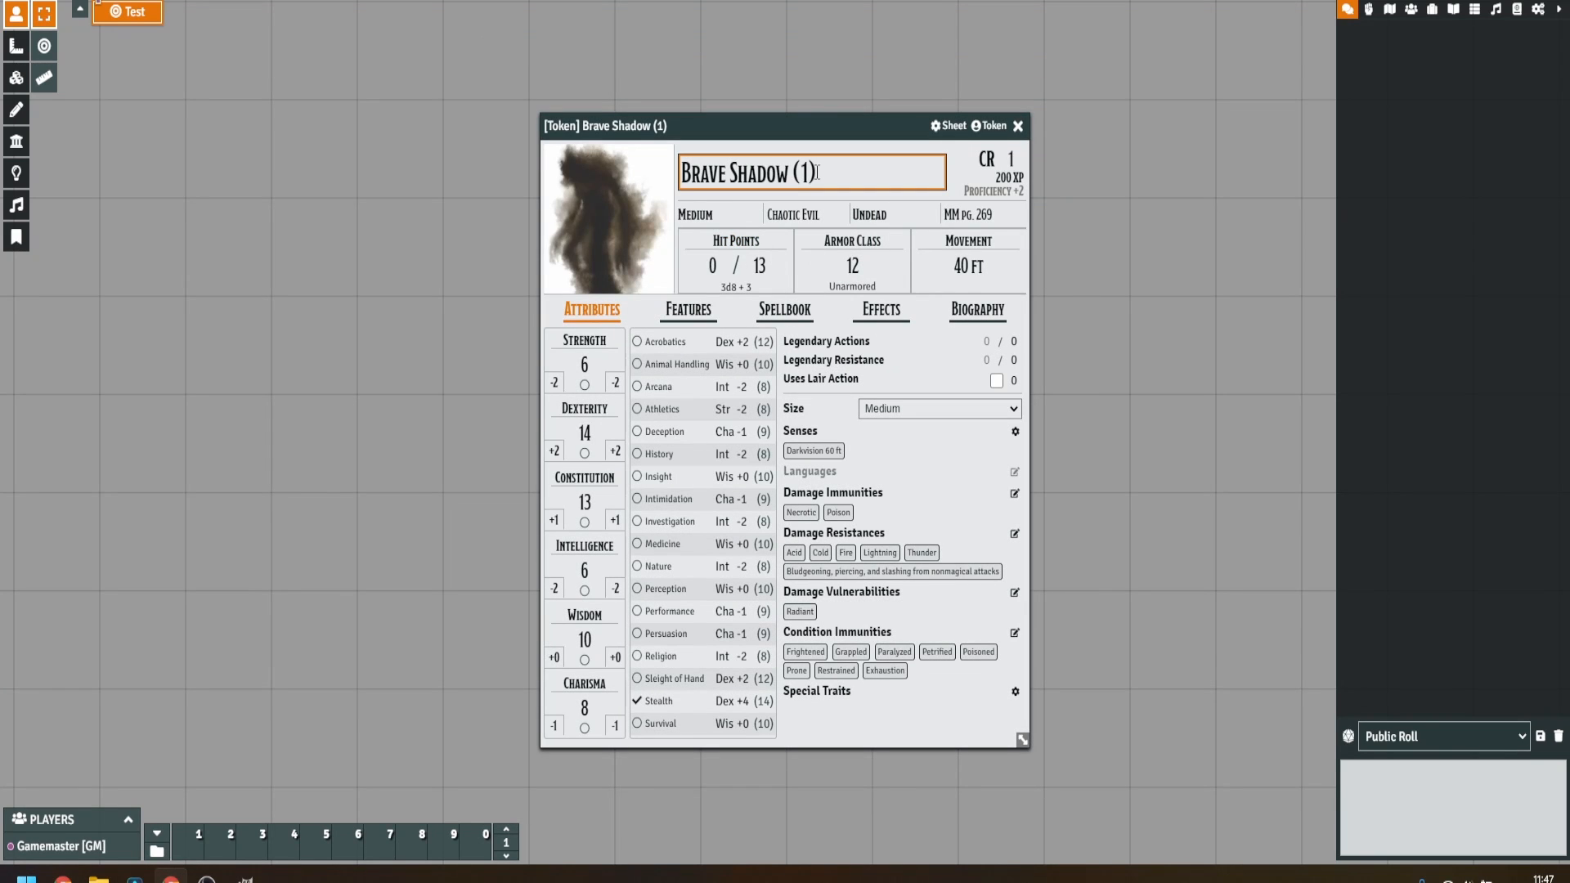
pyautogui.click(949, 125)
pyautogui.click(908, 194)
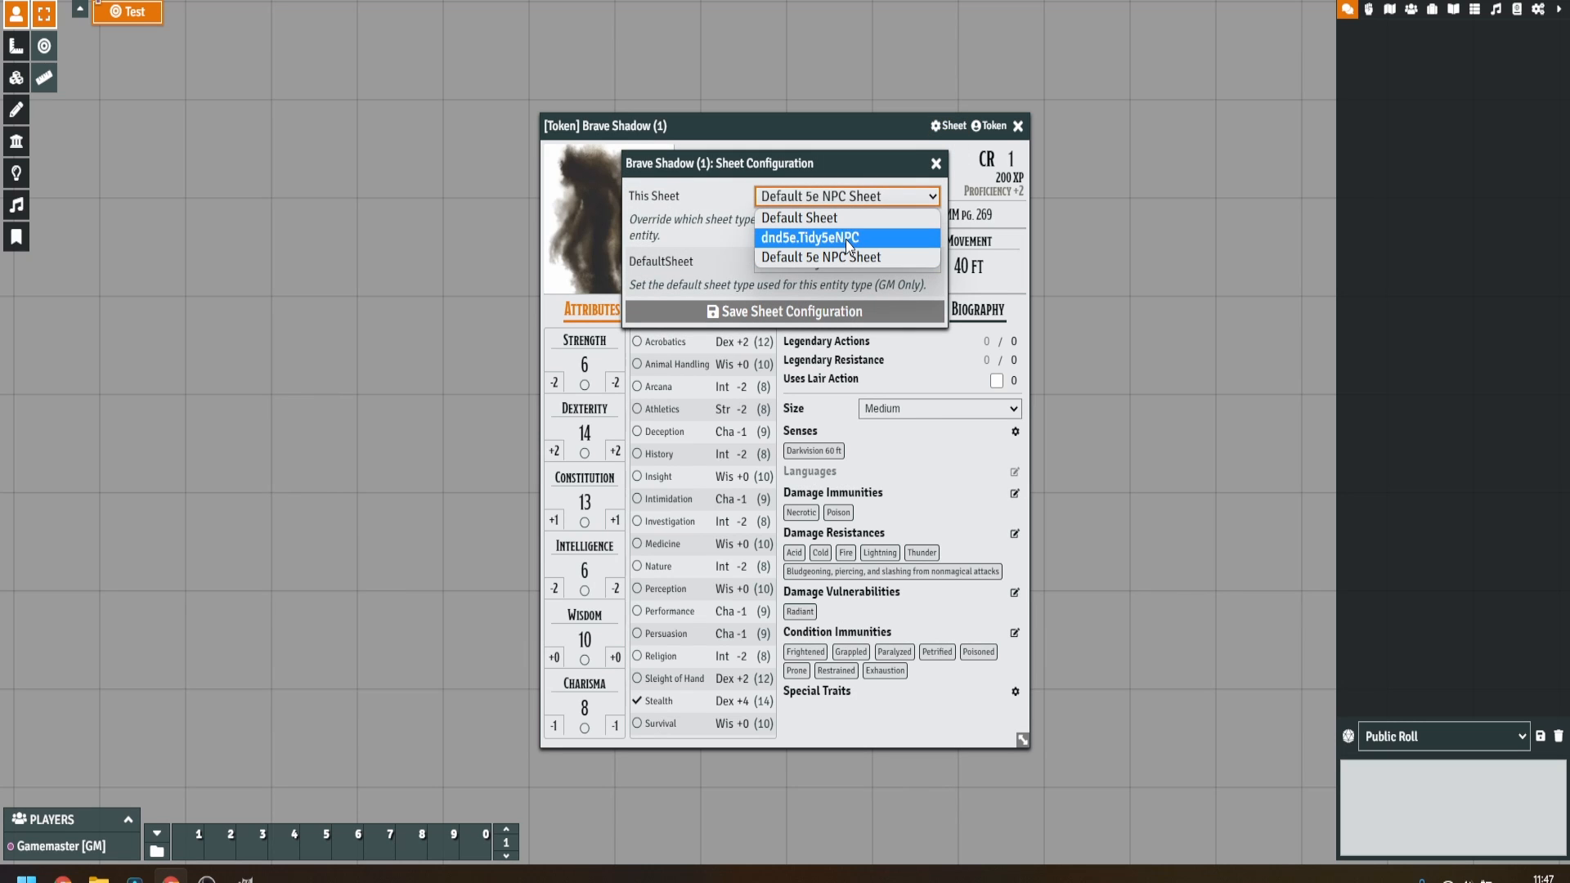
pyautogui.click(842, 235)
pyautogui.click(841, 314)
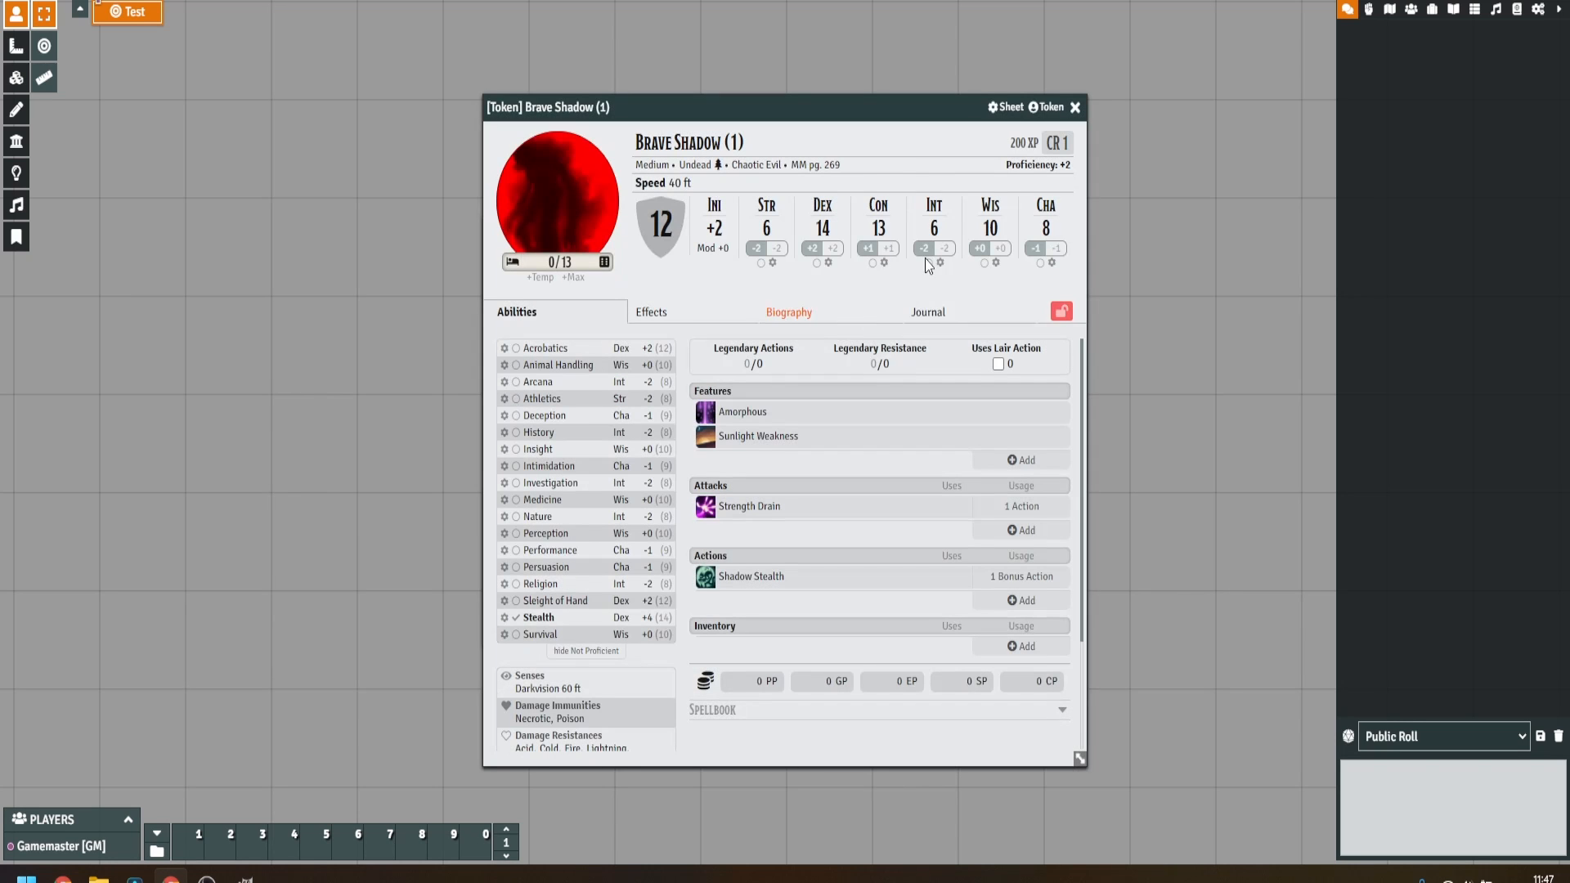
pyautogui.click(1078, 107)
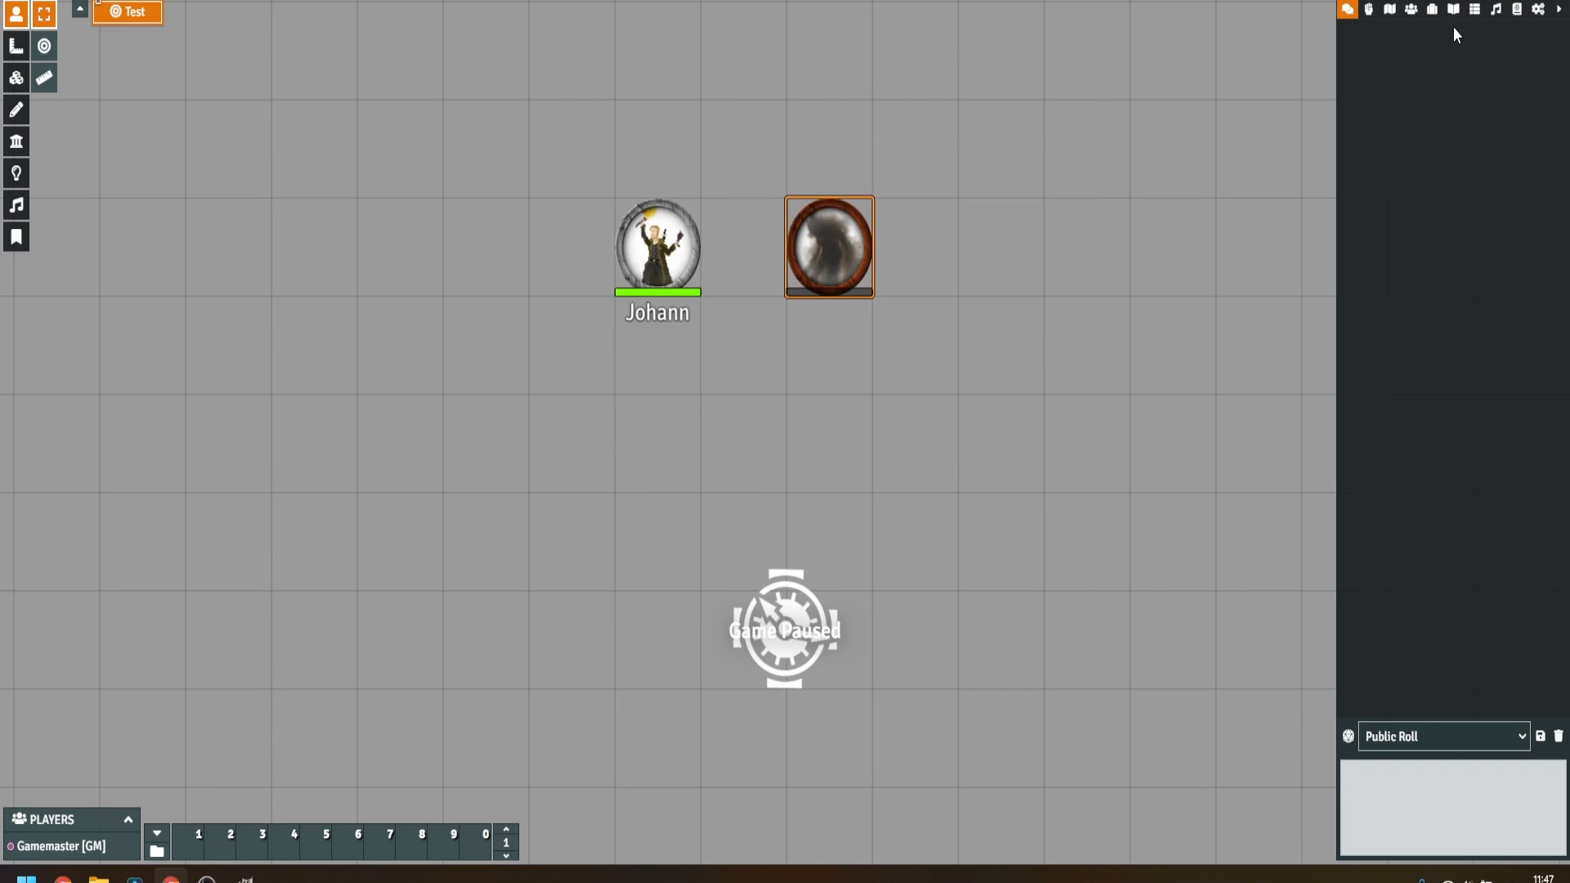
# Apply the Dark Mode theme preset in the GM settings of Ernie's Modern UI and save the settings.
pyautogui.click(1538, 12)
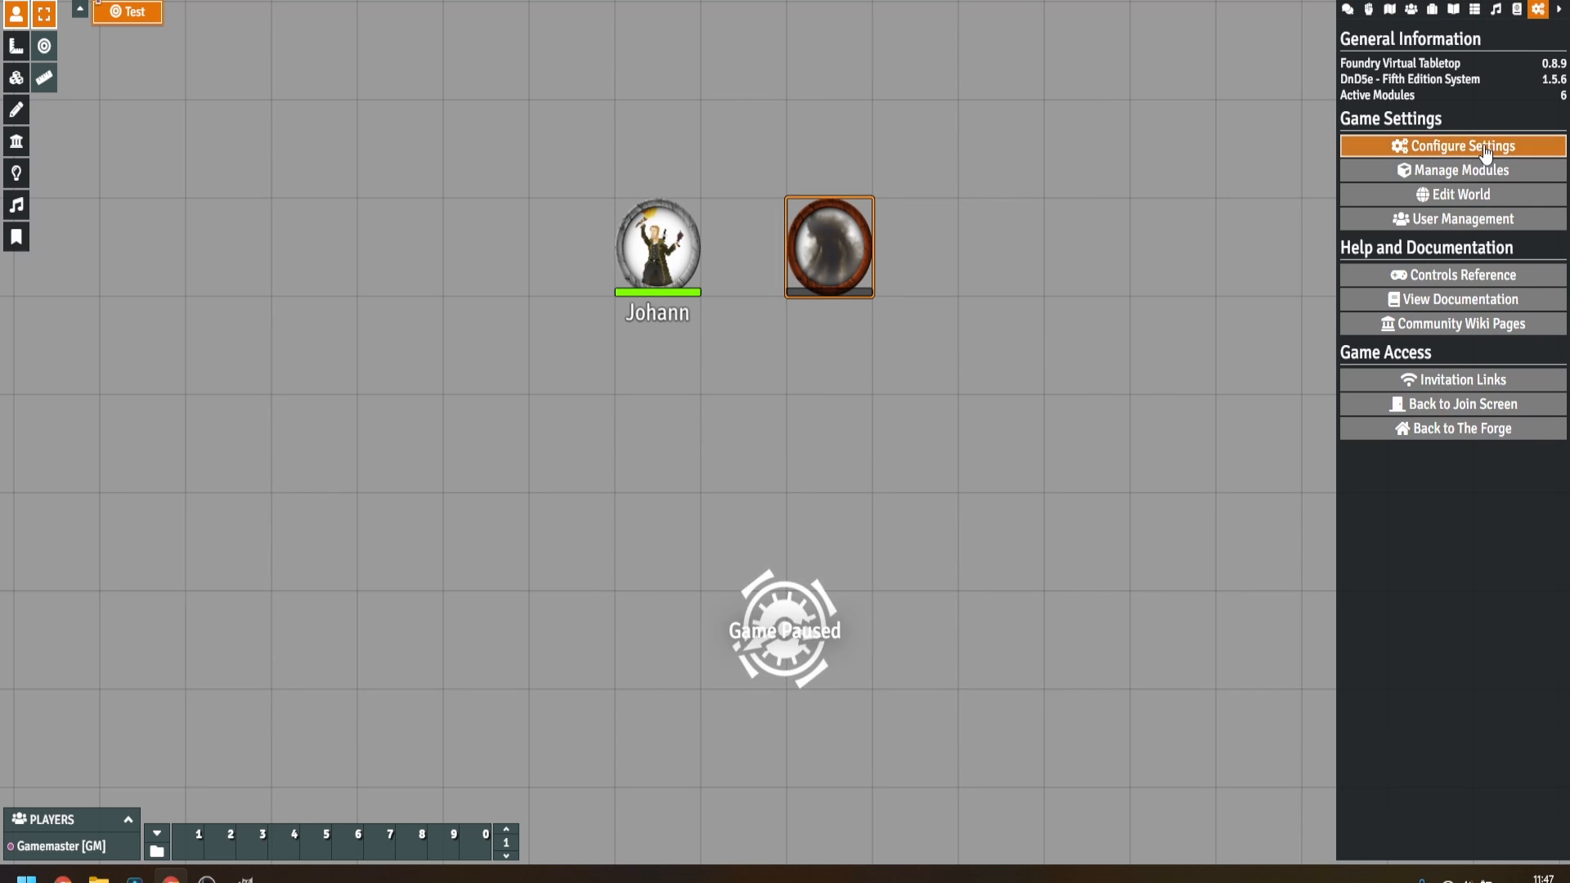
pyautogui.click(1453, 145)
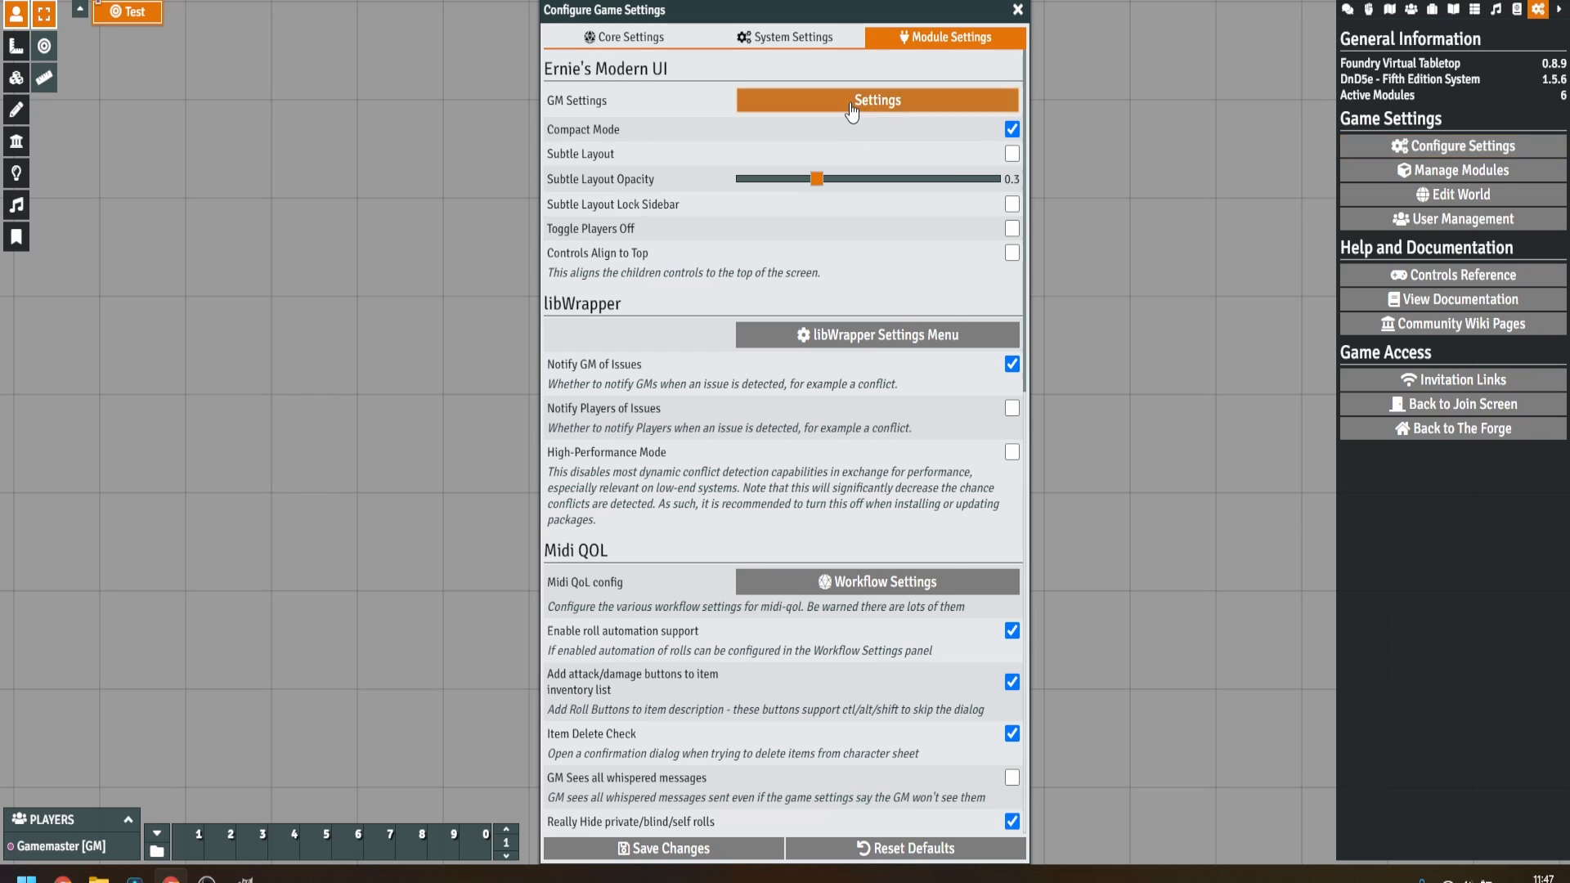
pyautogui.click(868, 101)
pyautogui.click(830, 161)
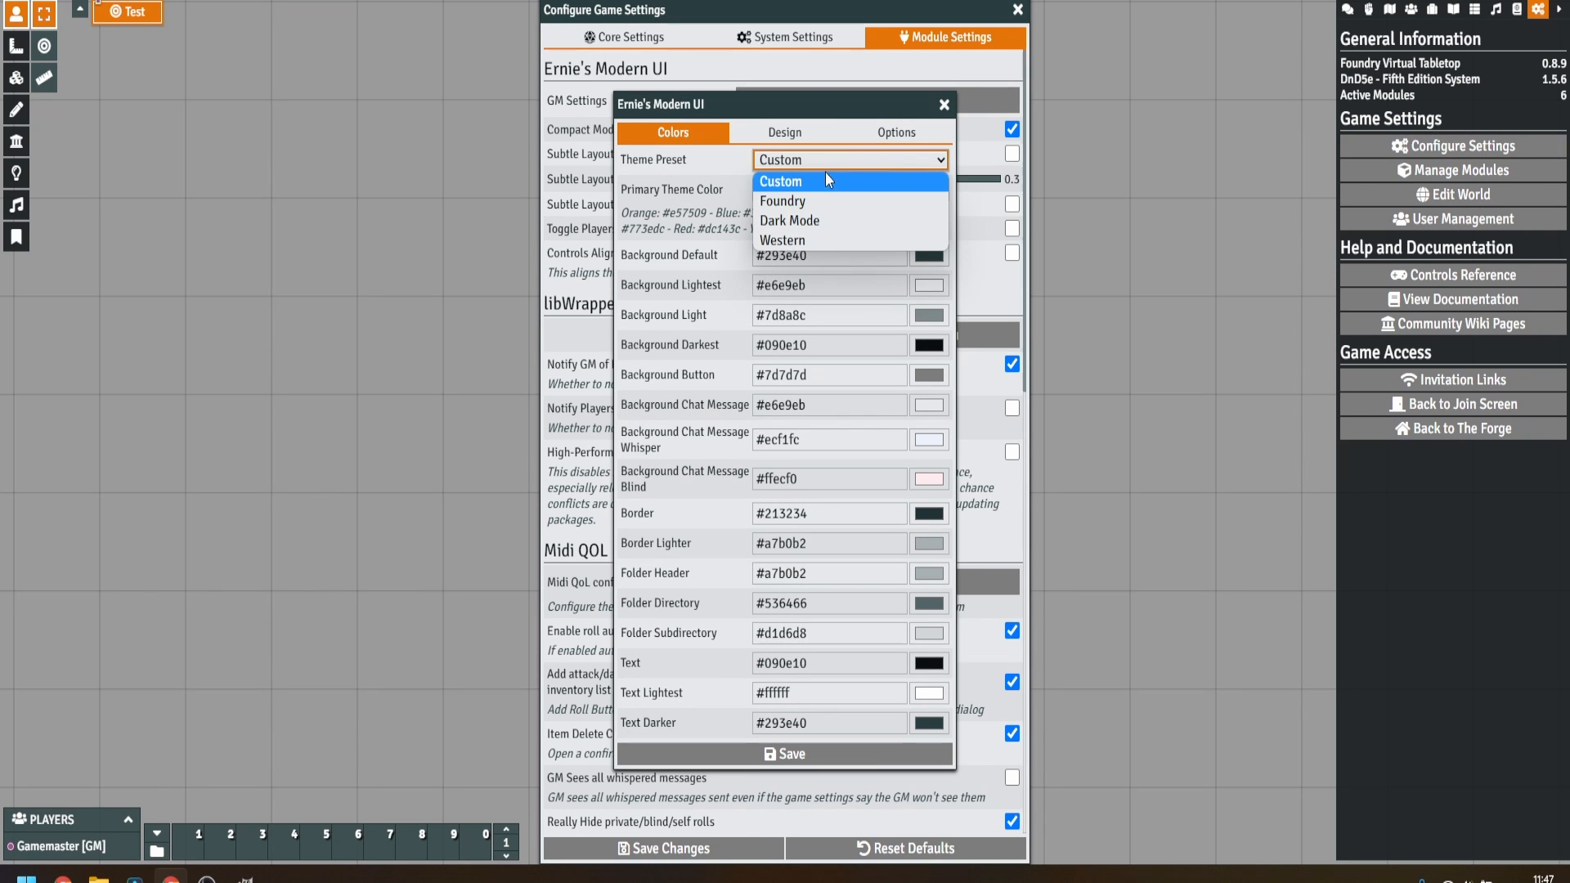
pyautogui.click(816, 218)
pyautogui.click(797, 754)
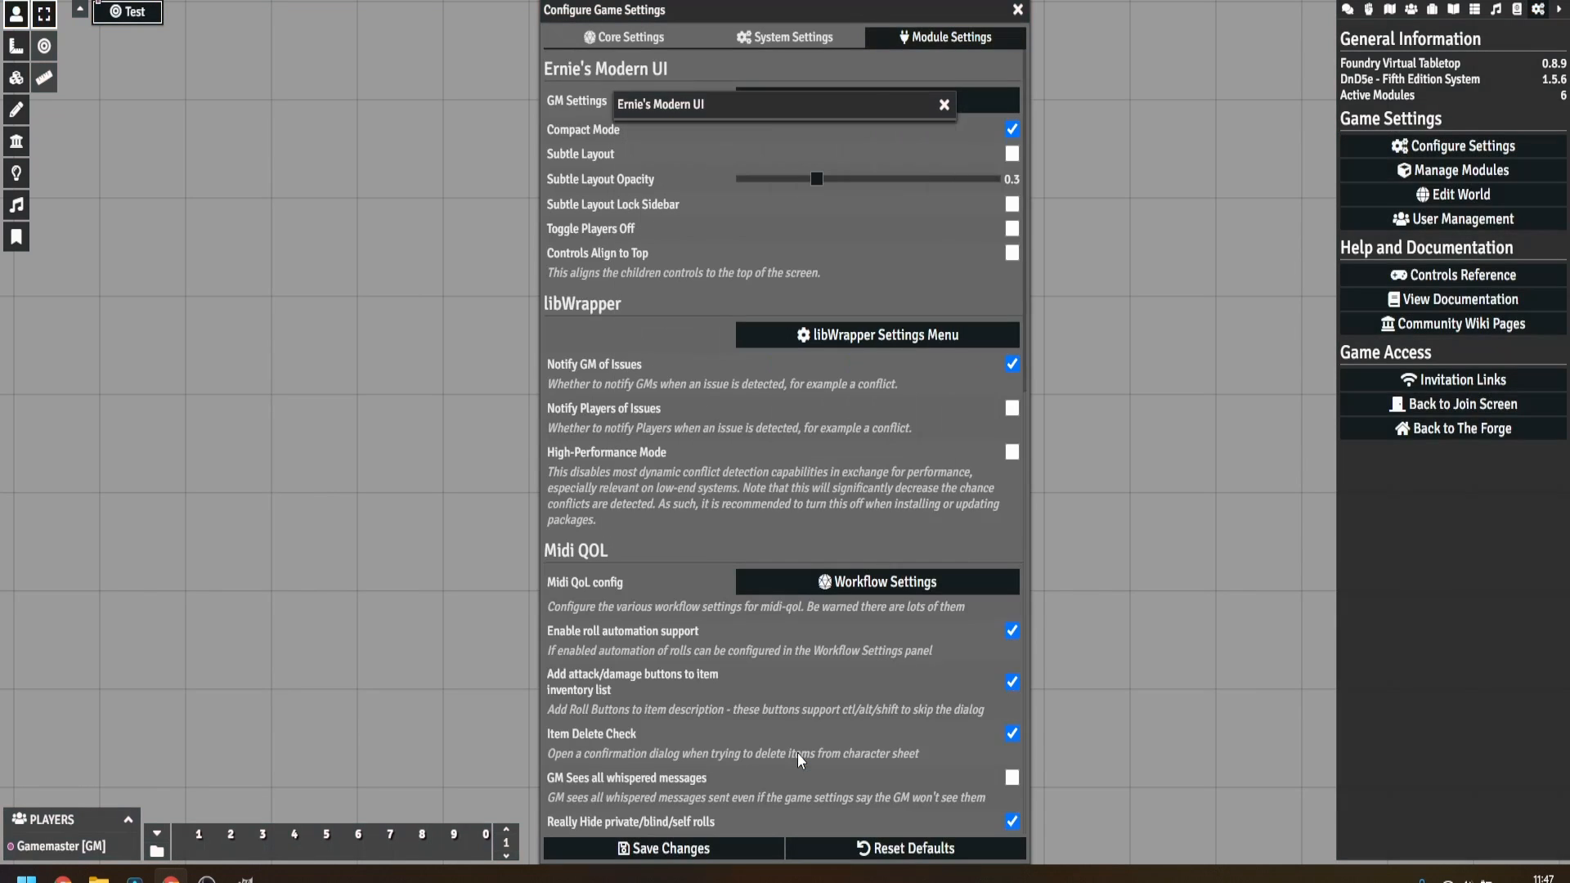
pyautogui.click(718, 841)
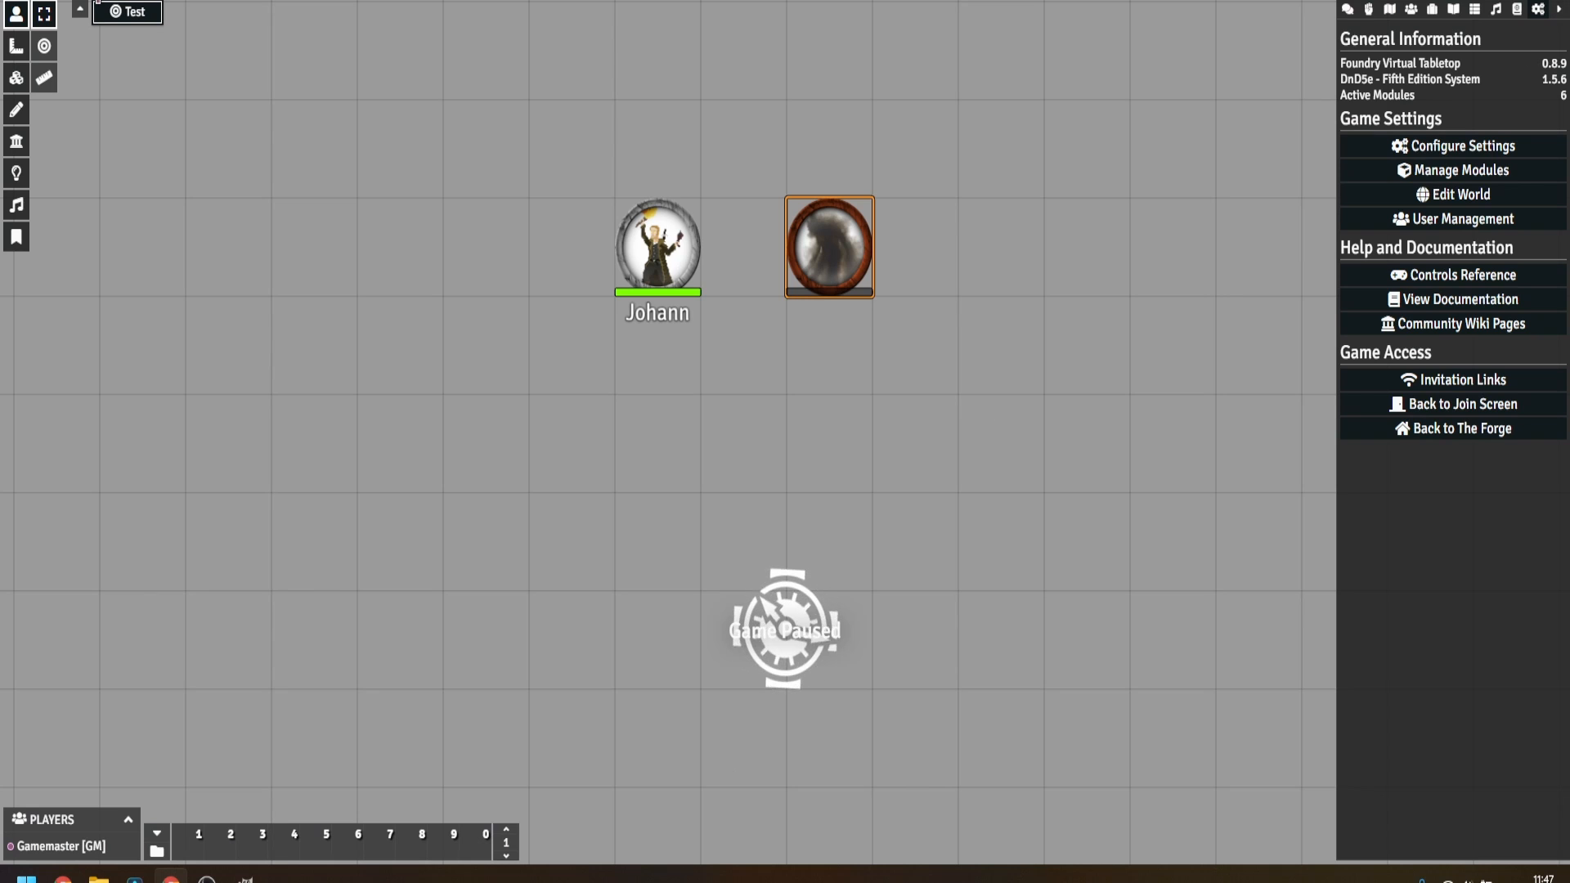
# Show the empty chat log and open the Johann token's character sheet.
pyautogui.click(1348, 9)
pyautogui.click(686, 281)
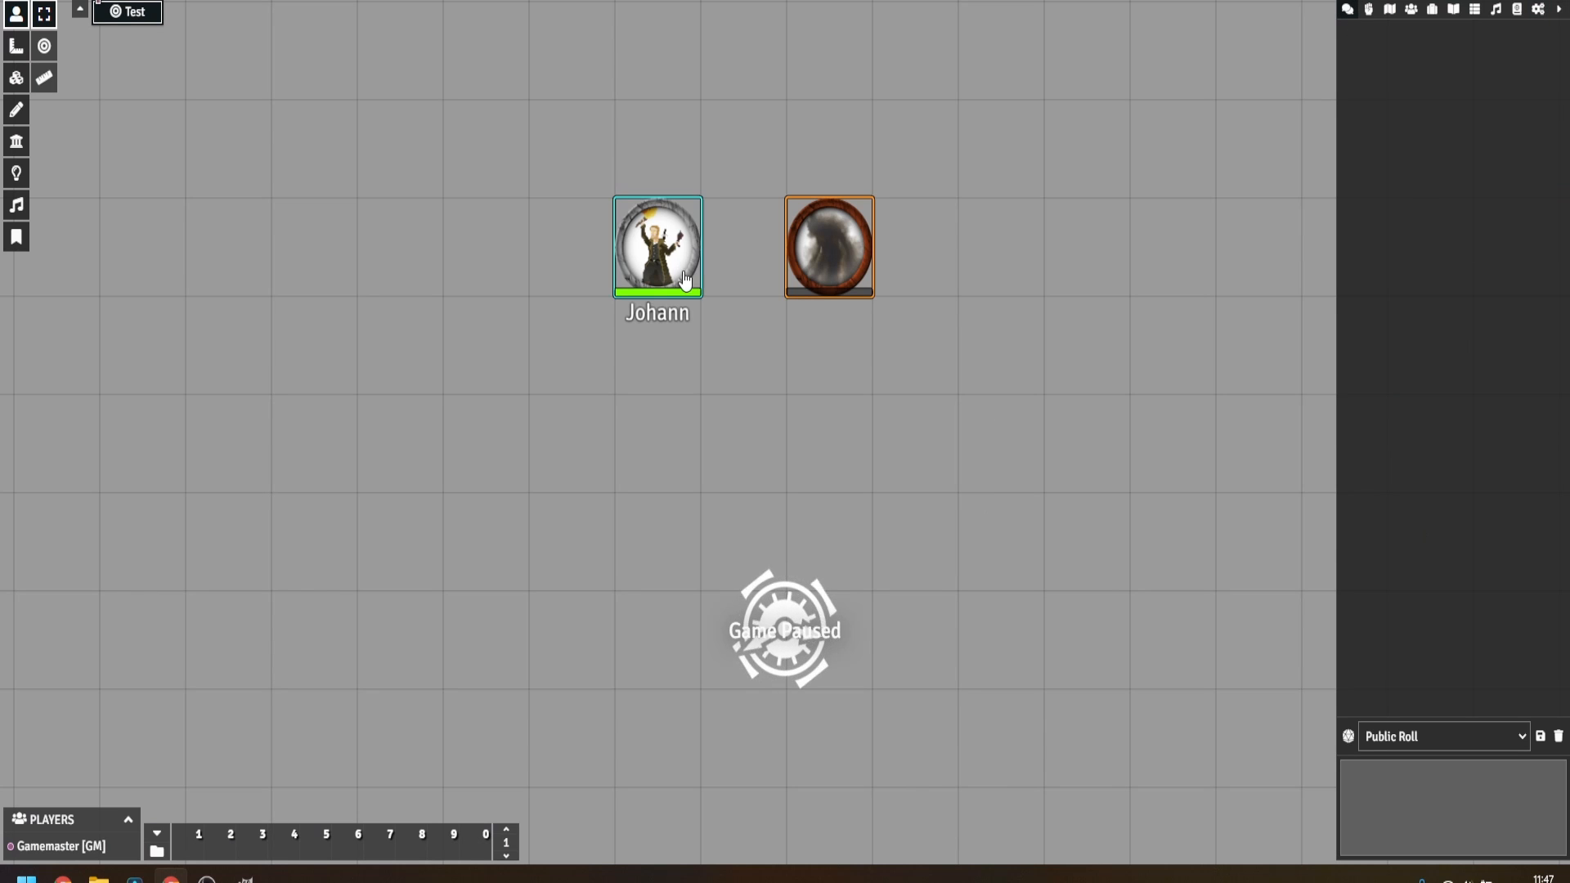
pyautogui.doubleClick(694, 268)
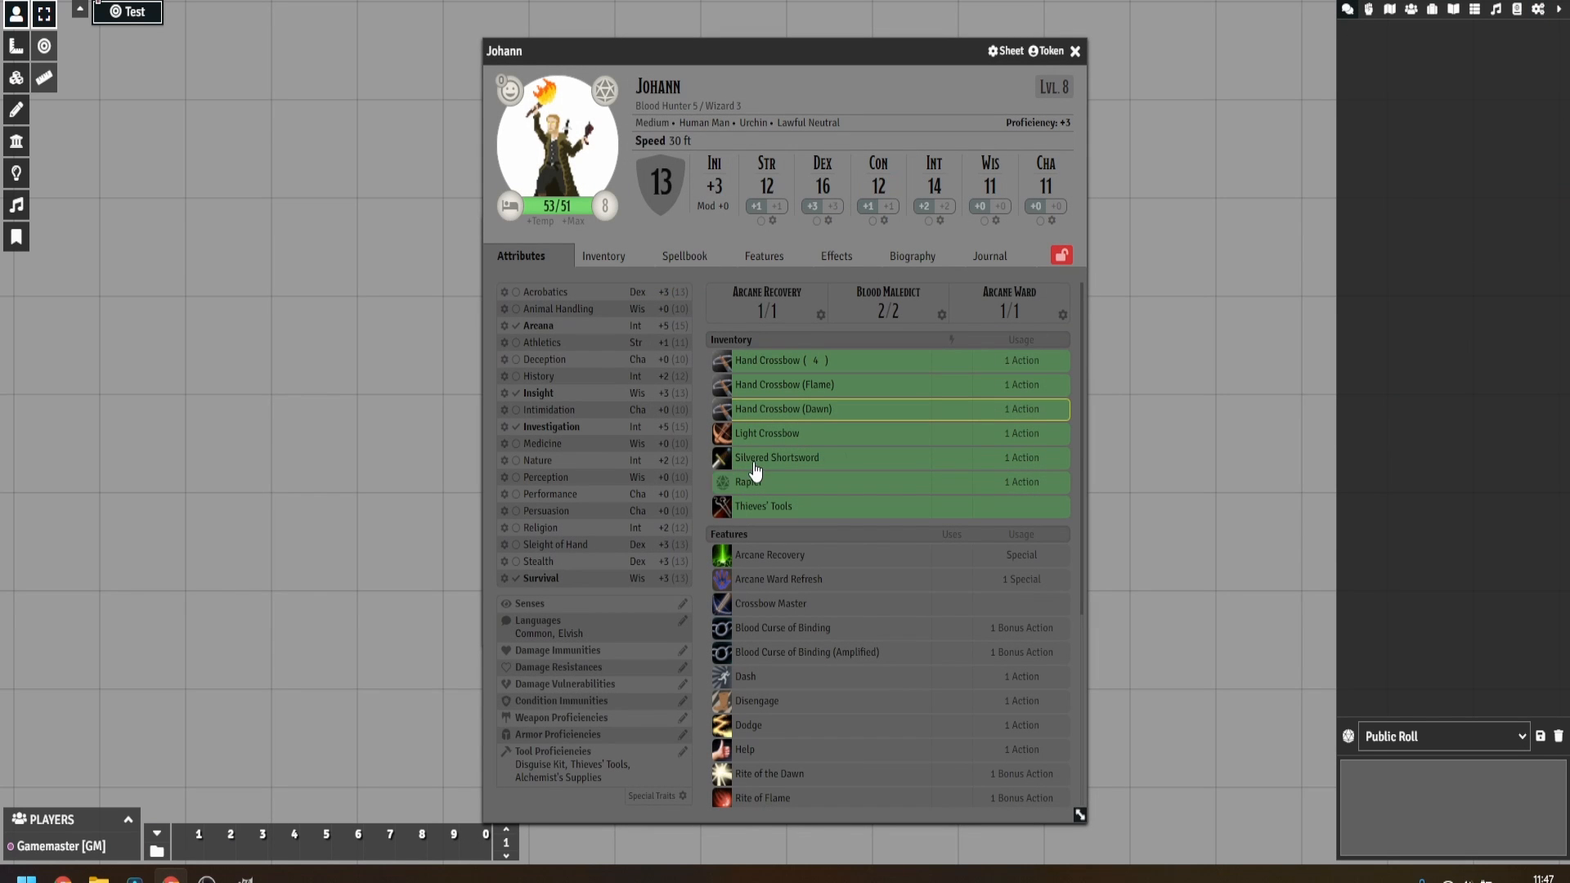
# Set Johann's sheet type to Default 5e Character Sheet and save the configuration.
pyautogui.click(1007, 51)
pyautogui.click(873, 121)
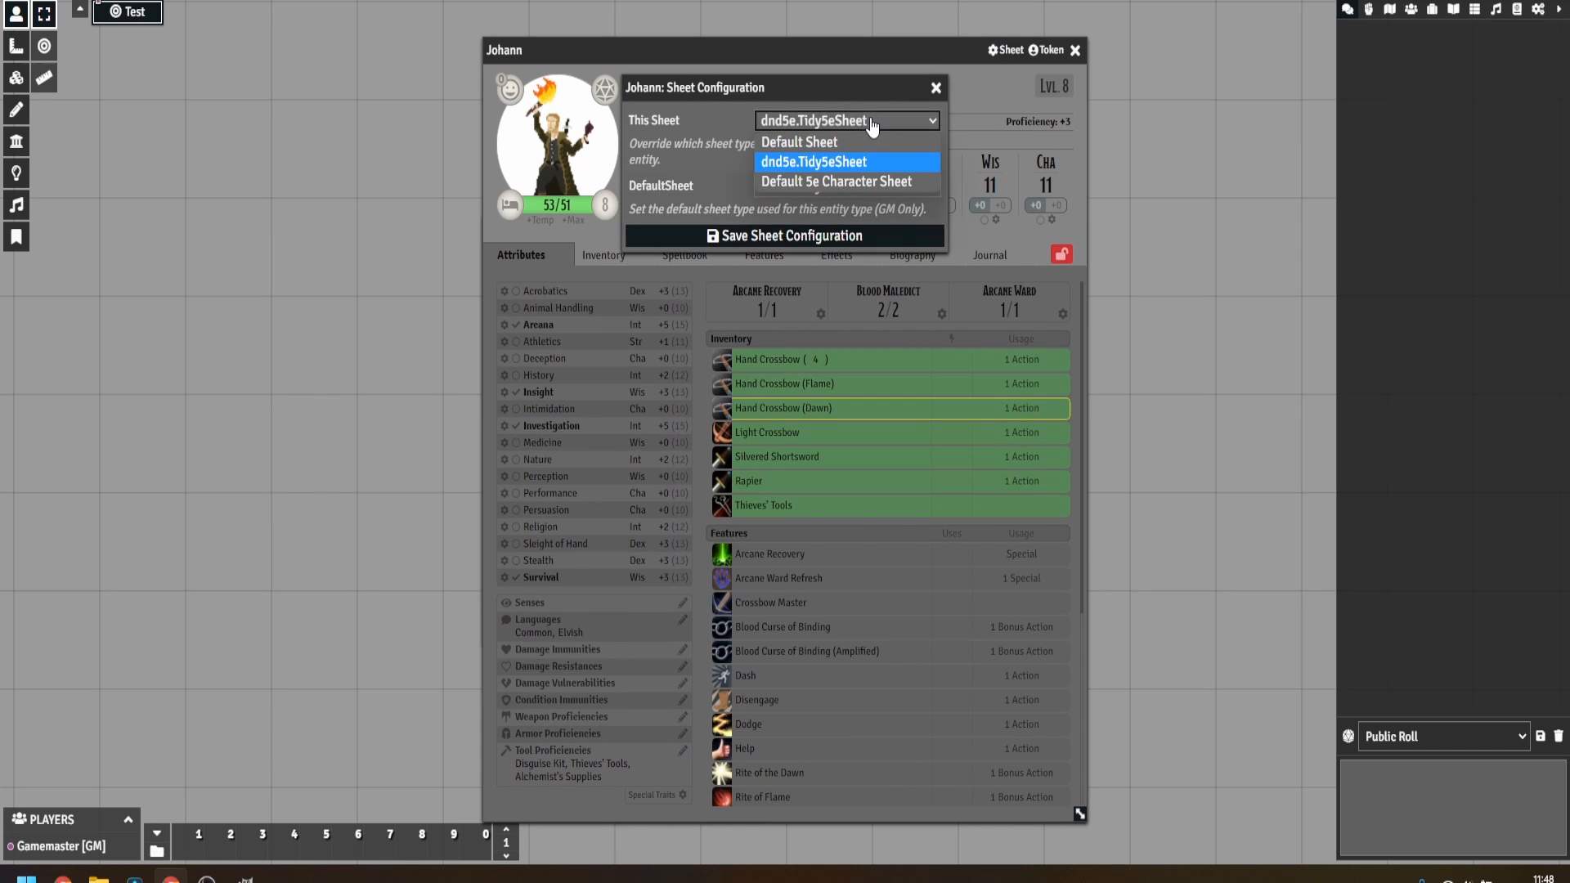
pyautogui.click(852, 181)
pyautogui.click(831, 242)
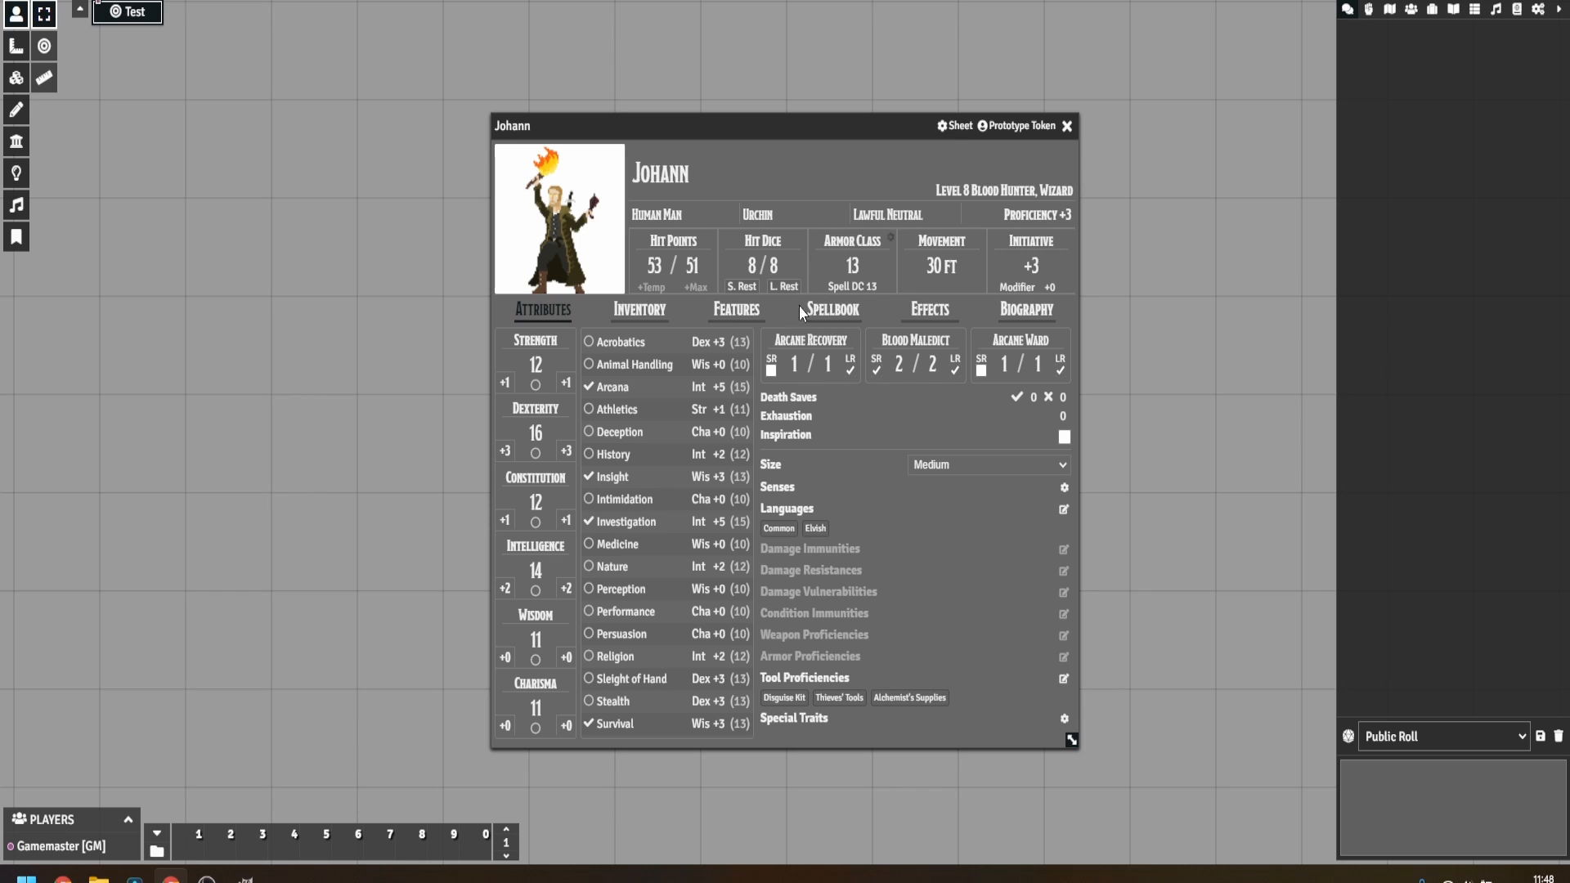
# Return Johann's sheet to dnd5e.Tidy5eSheet and look through the items, features and spells on its attributes page.
pyautogui.click(954, 126)
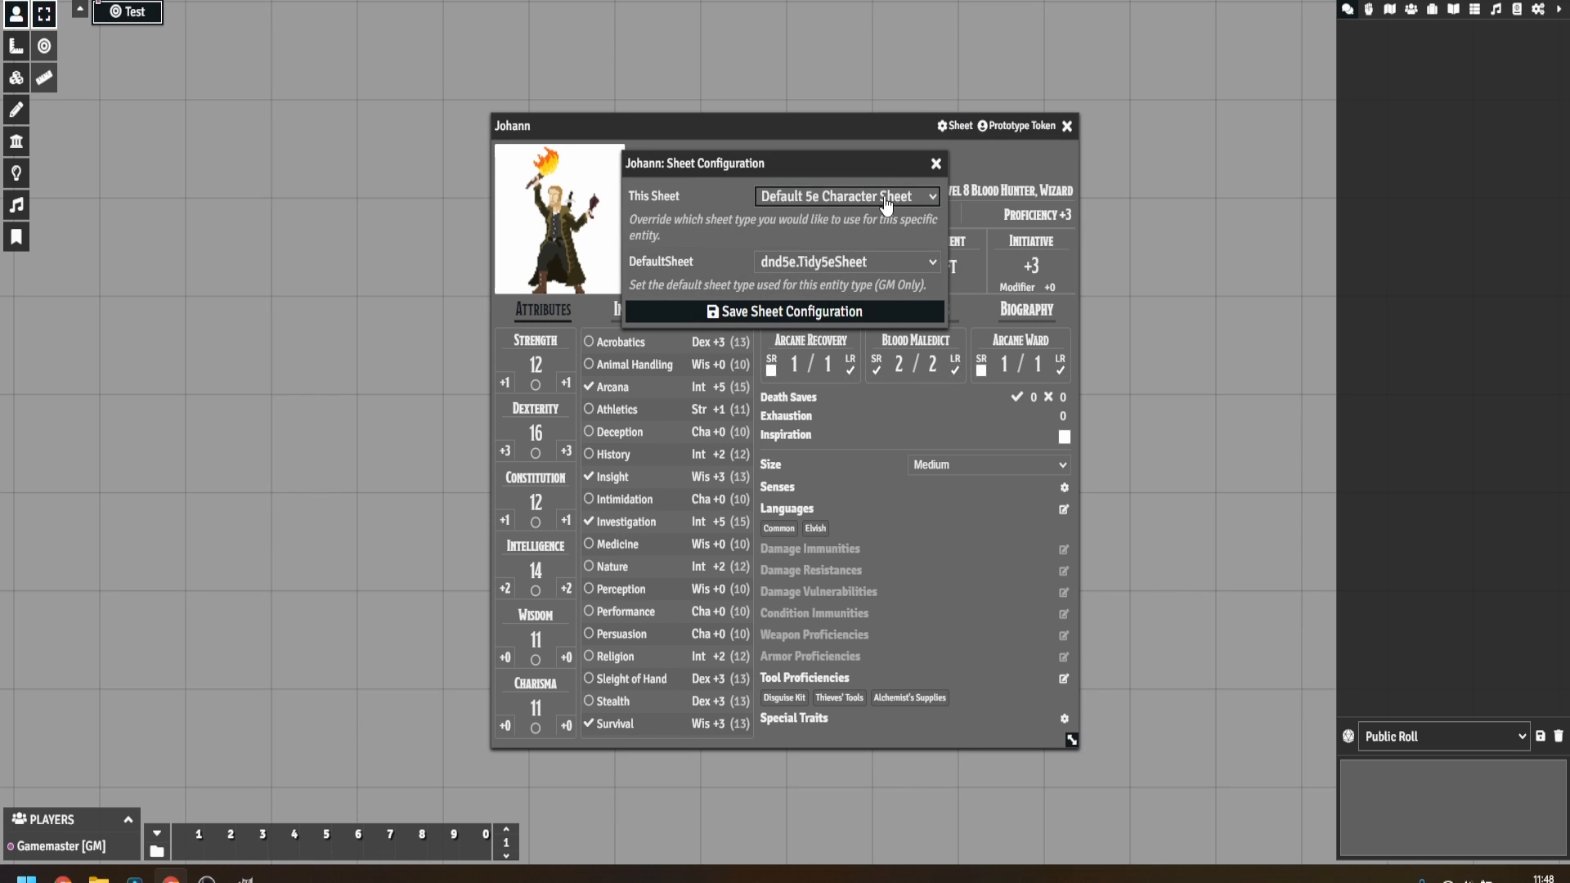
pyautogui.click(847, 196)
pyautogui.click(849, 235)
pyautogui.click(838, 309)
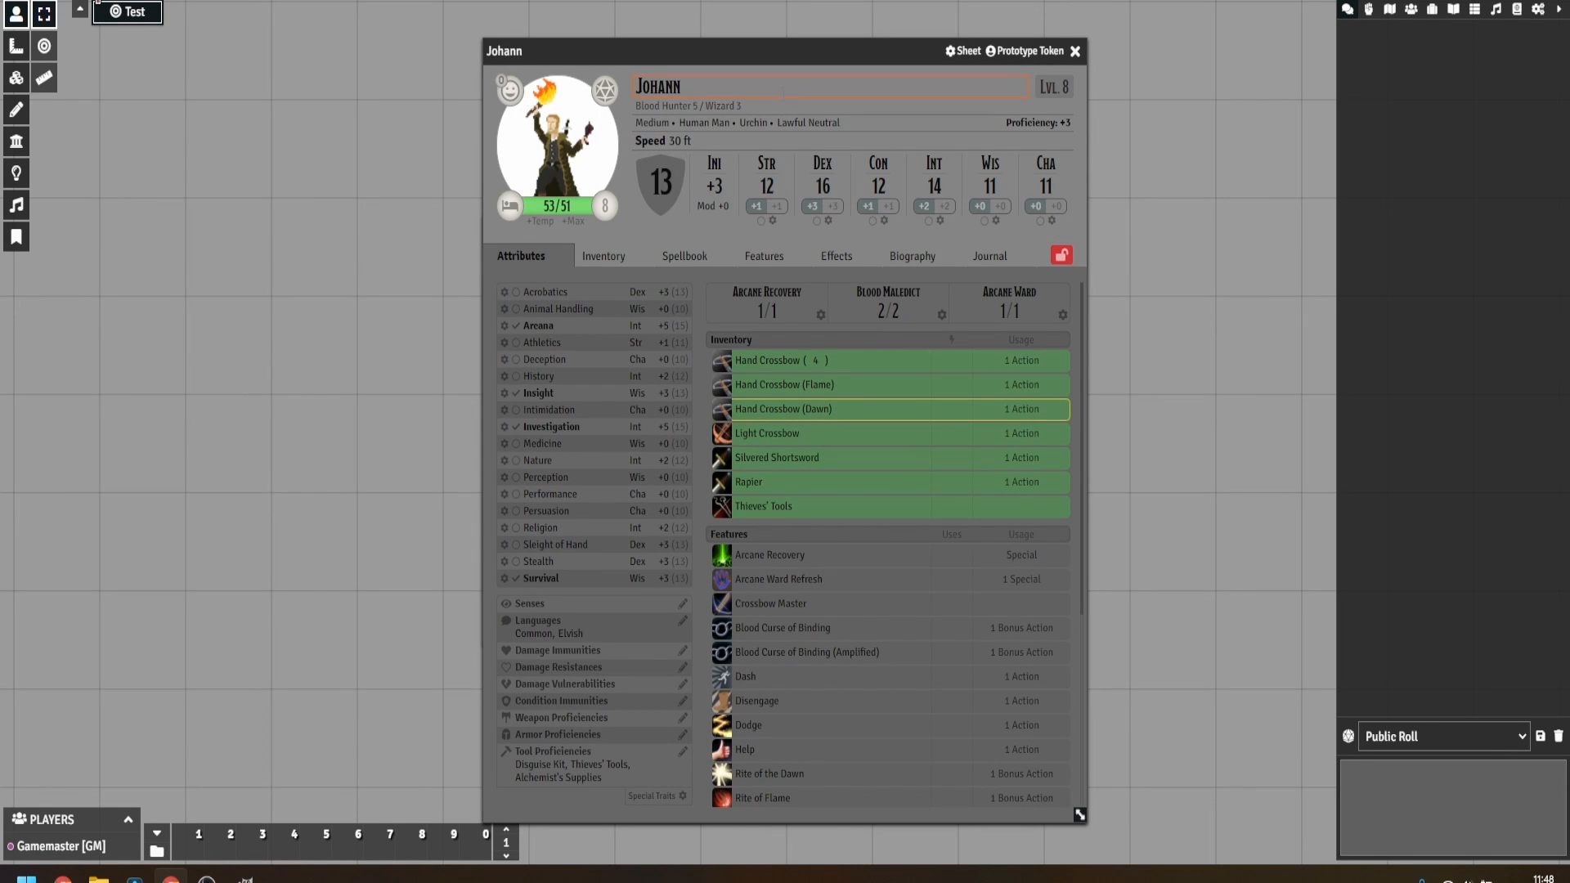
pyautogui.scroll(-5, 834, 482)
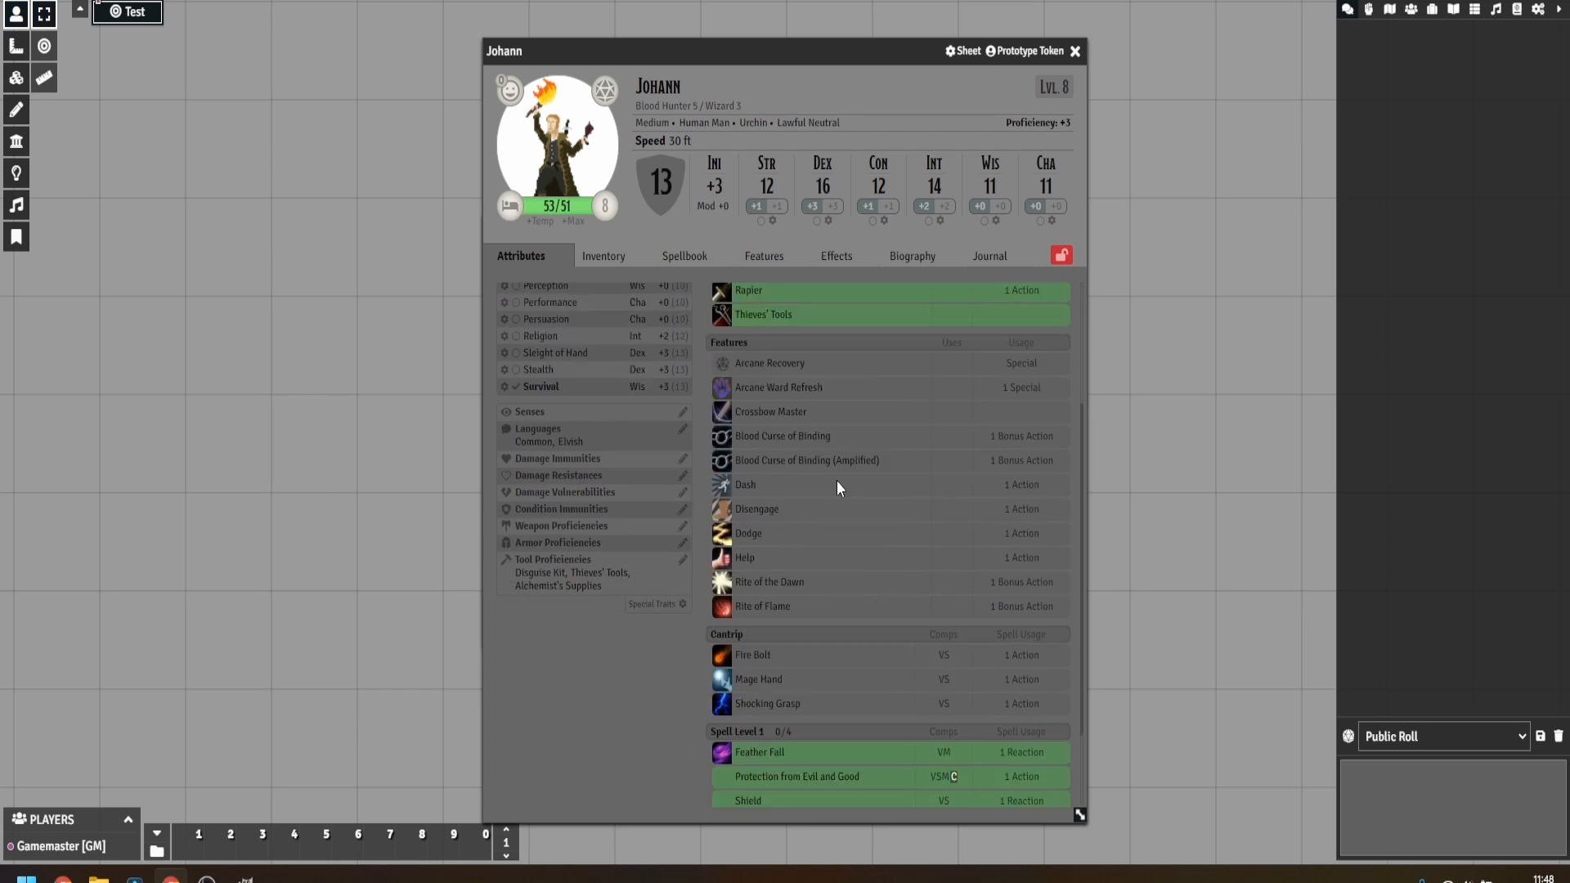
pyautogui.scroll(5, 832, 484)
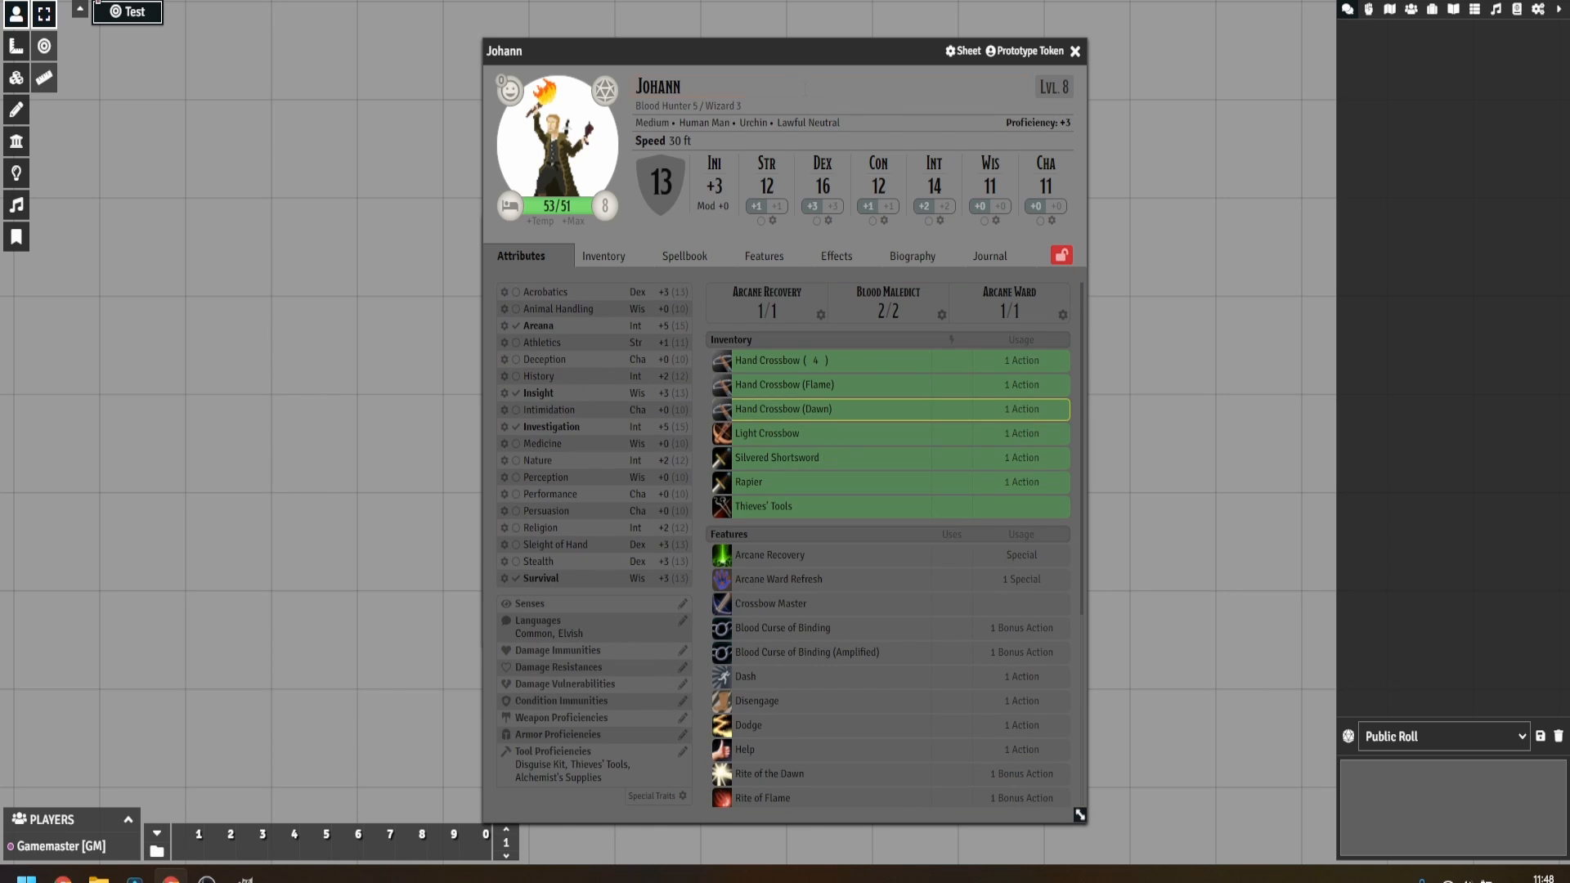
# Move Johann's sheet aside and set the Brave Shadow (1) token's hit points to 70.
pyautogui.moveTo(792, 52); pyautogui.dragTo(453, 34)
pyautogui.rightClick(842, 245)
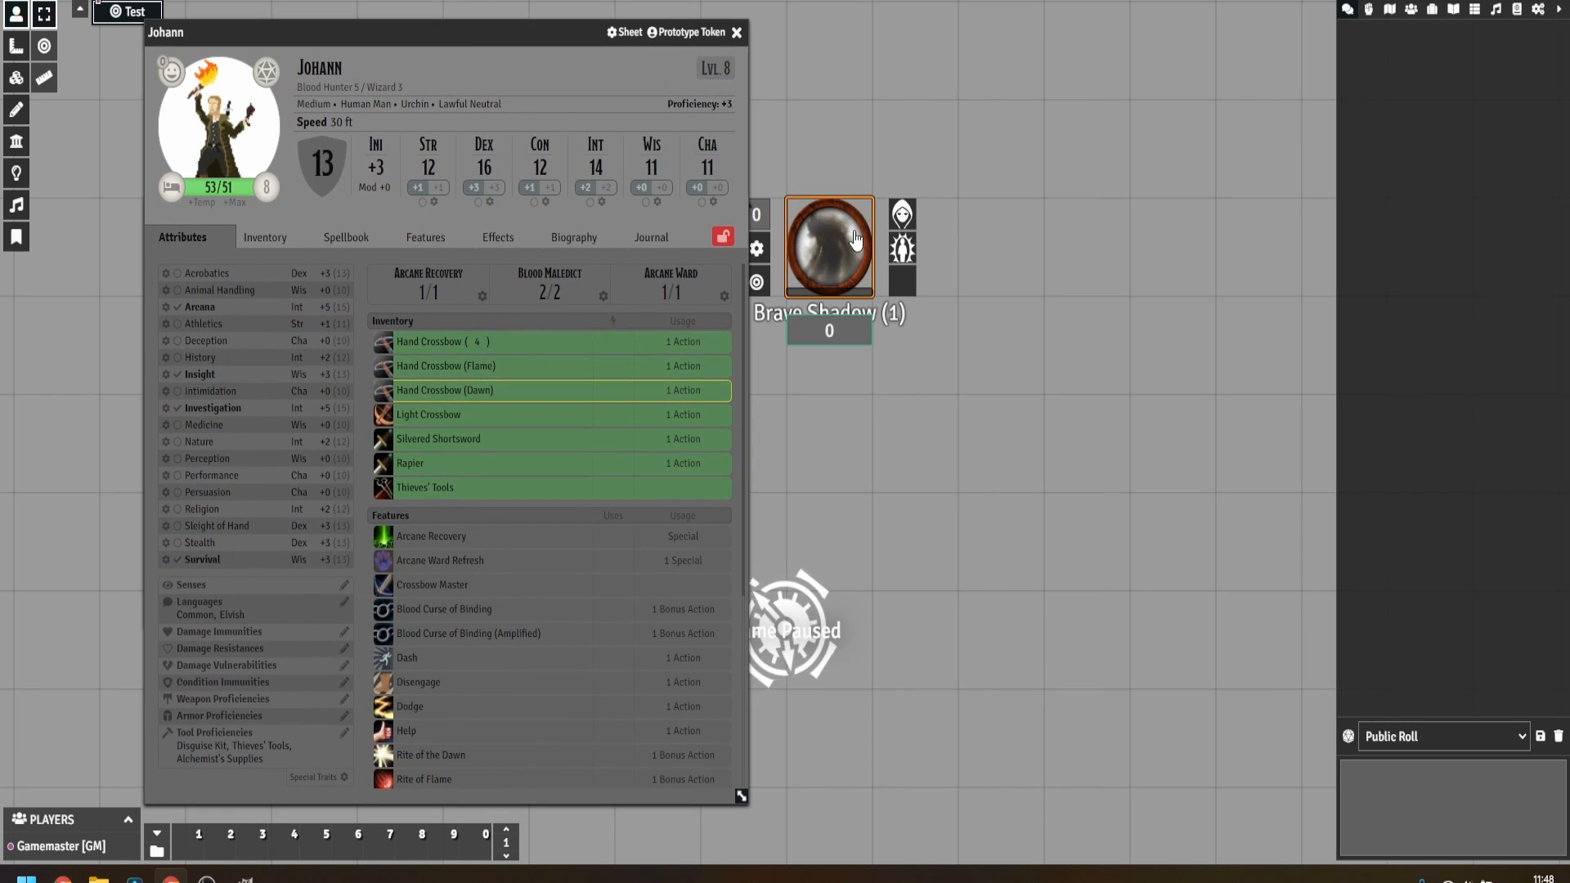
pyautogui.click(834, 324)
pyautogui.write('70')
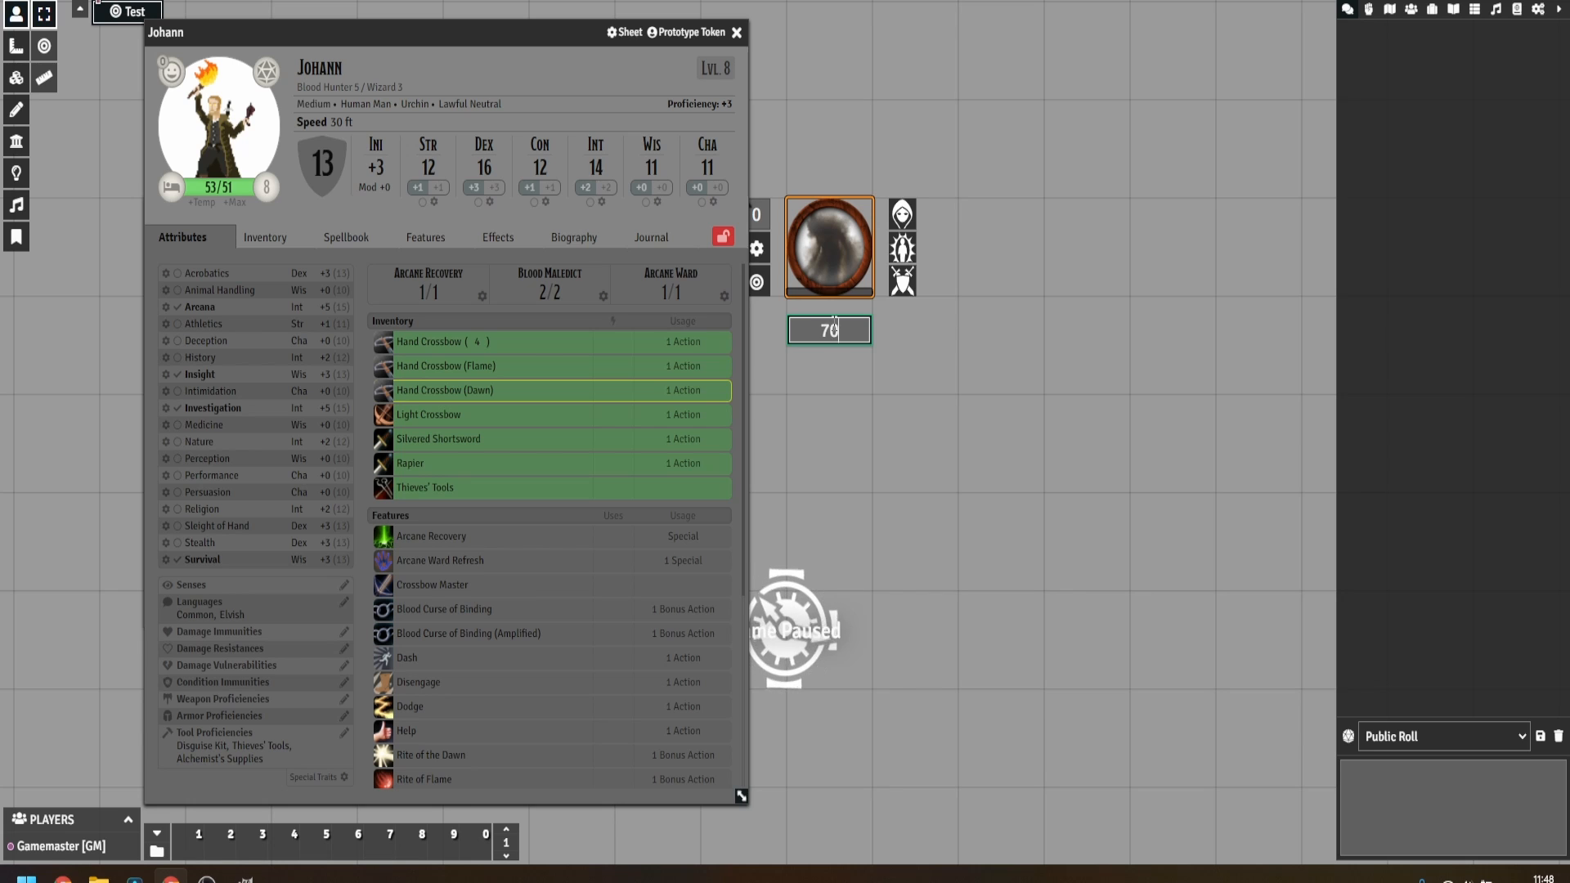
pyautogui.press('Return')
# Target the Brave Shadow (1) token and roll Johann's Hand Crossbow attack with advantage.
pyautogui.rightClick(845, 250)
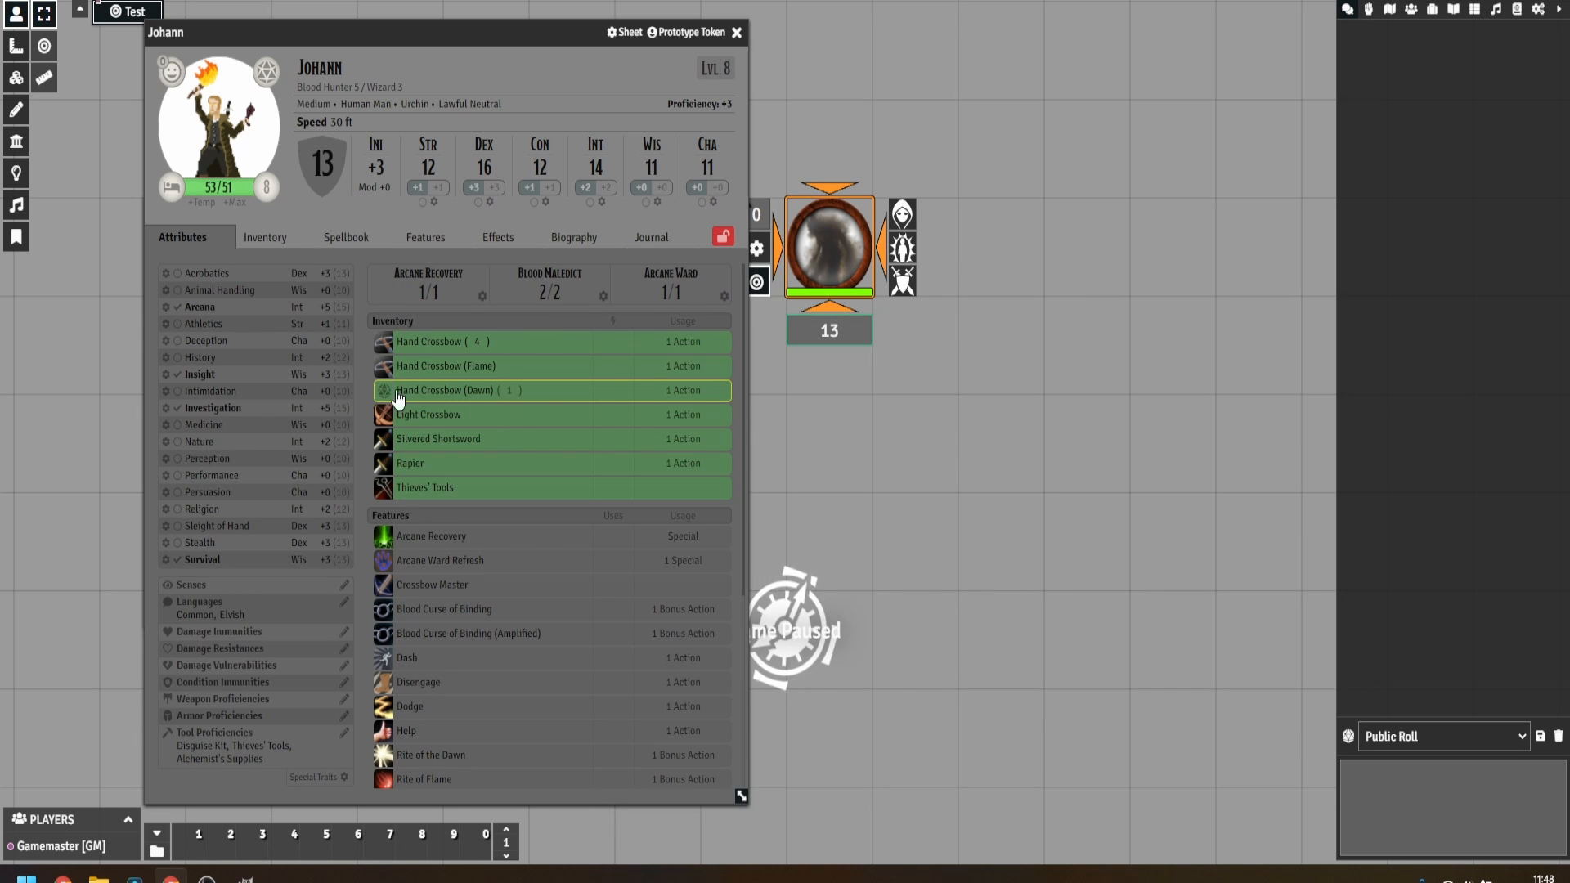
pyautogui.click(383, 342)
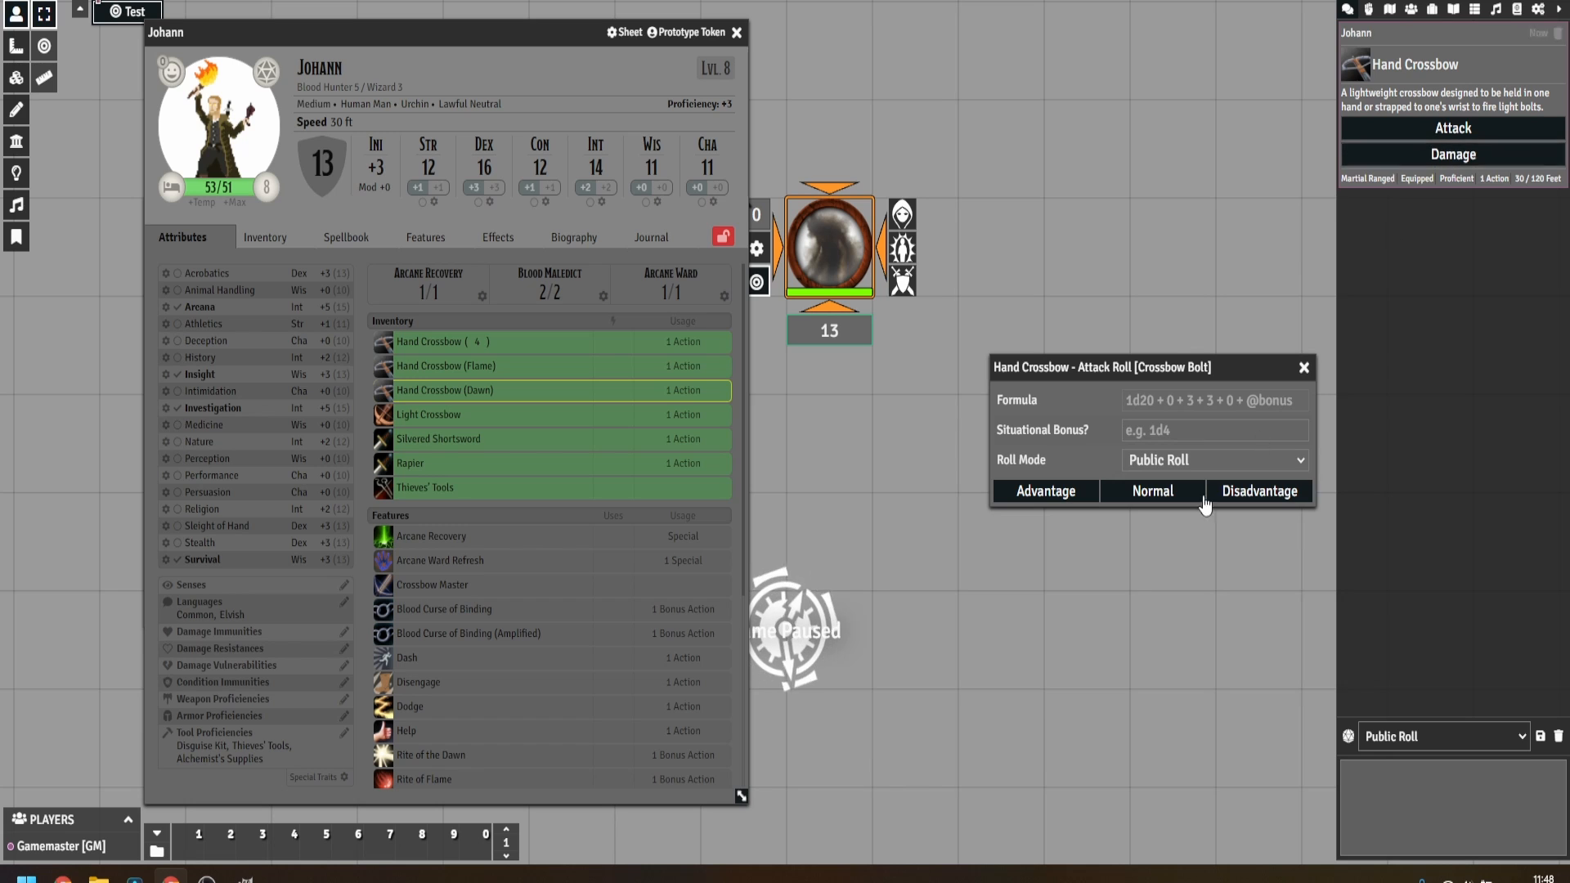
pyautogui.click(1056, 490)
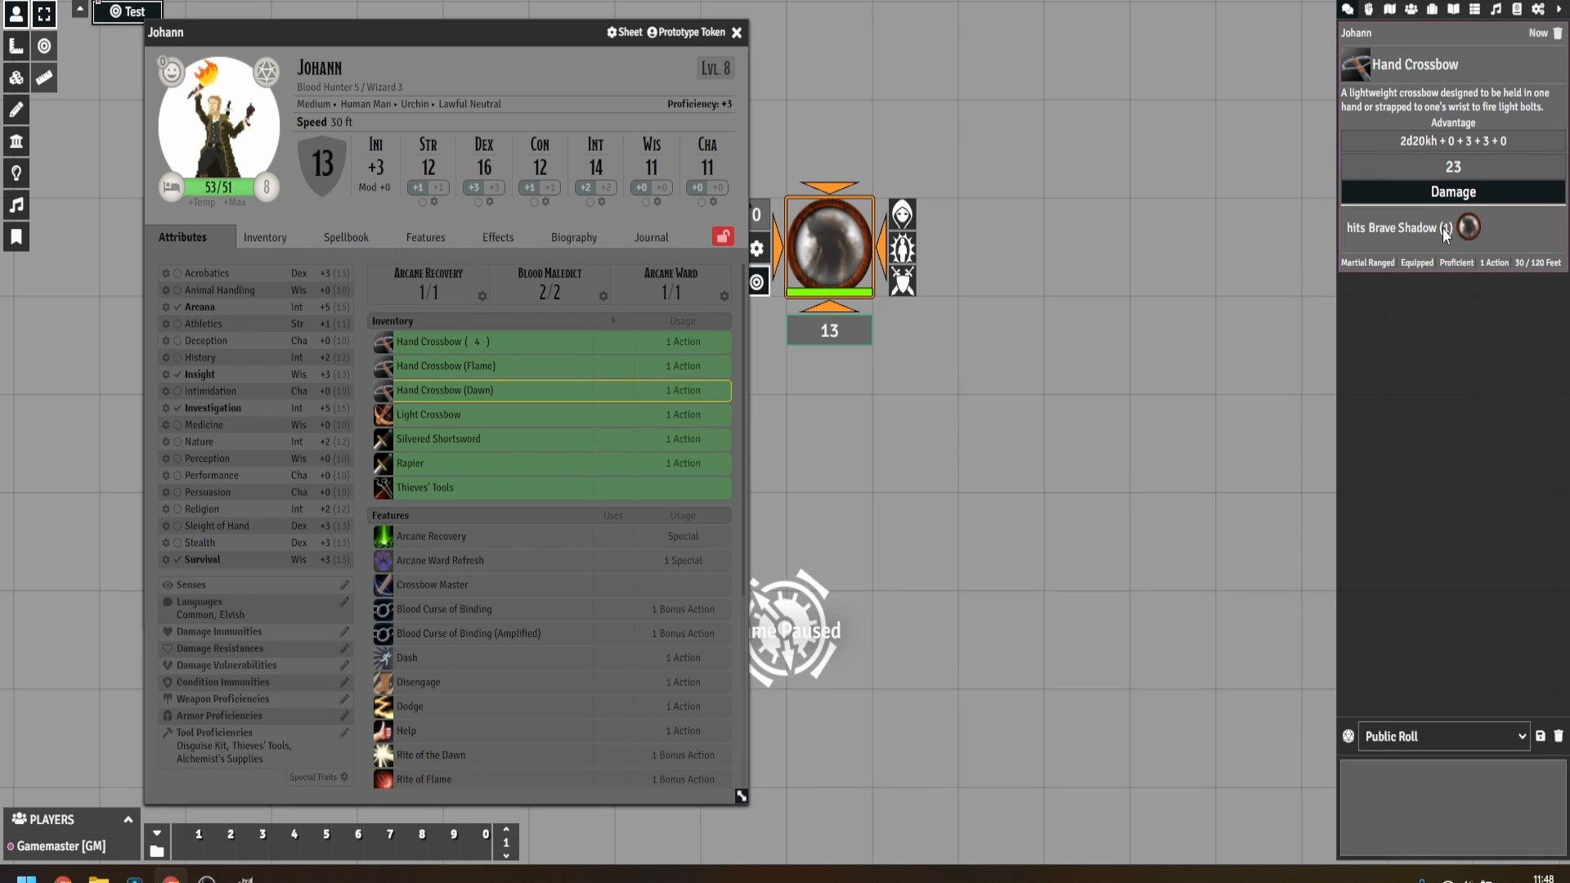
# Roll the Hand Crossbow's damage against Brave Shadow (1) and cast Comprehend Languages from Johann's spellbook without consuming a spell slot.
pyautogui.click(1445, 195)
pyautogui.click(1234, 494)
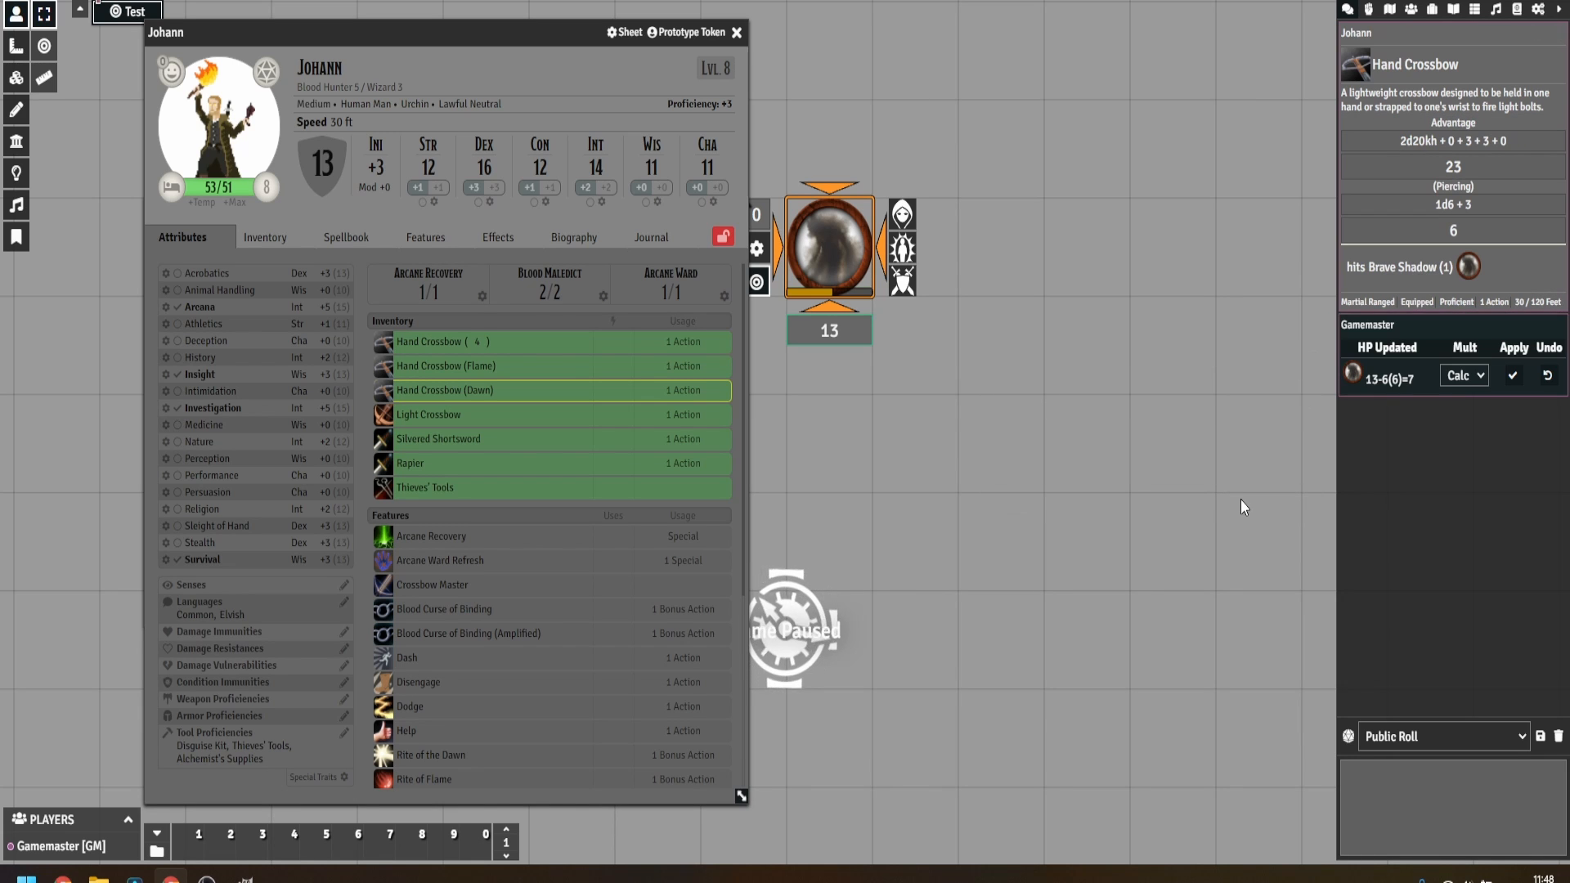
pyautogui.click(348, 238)
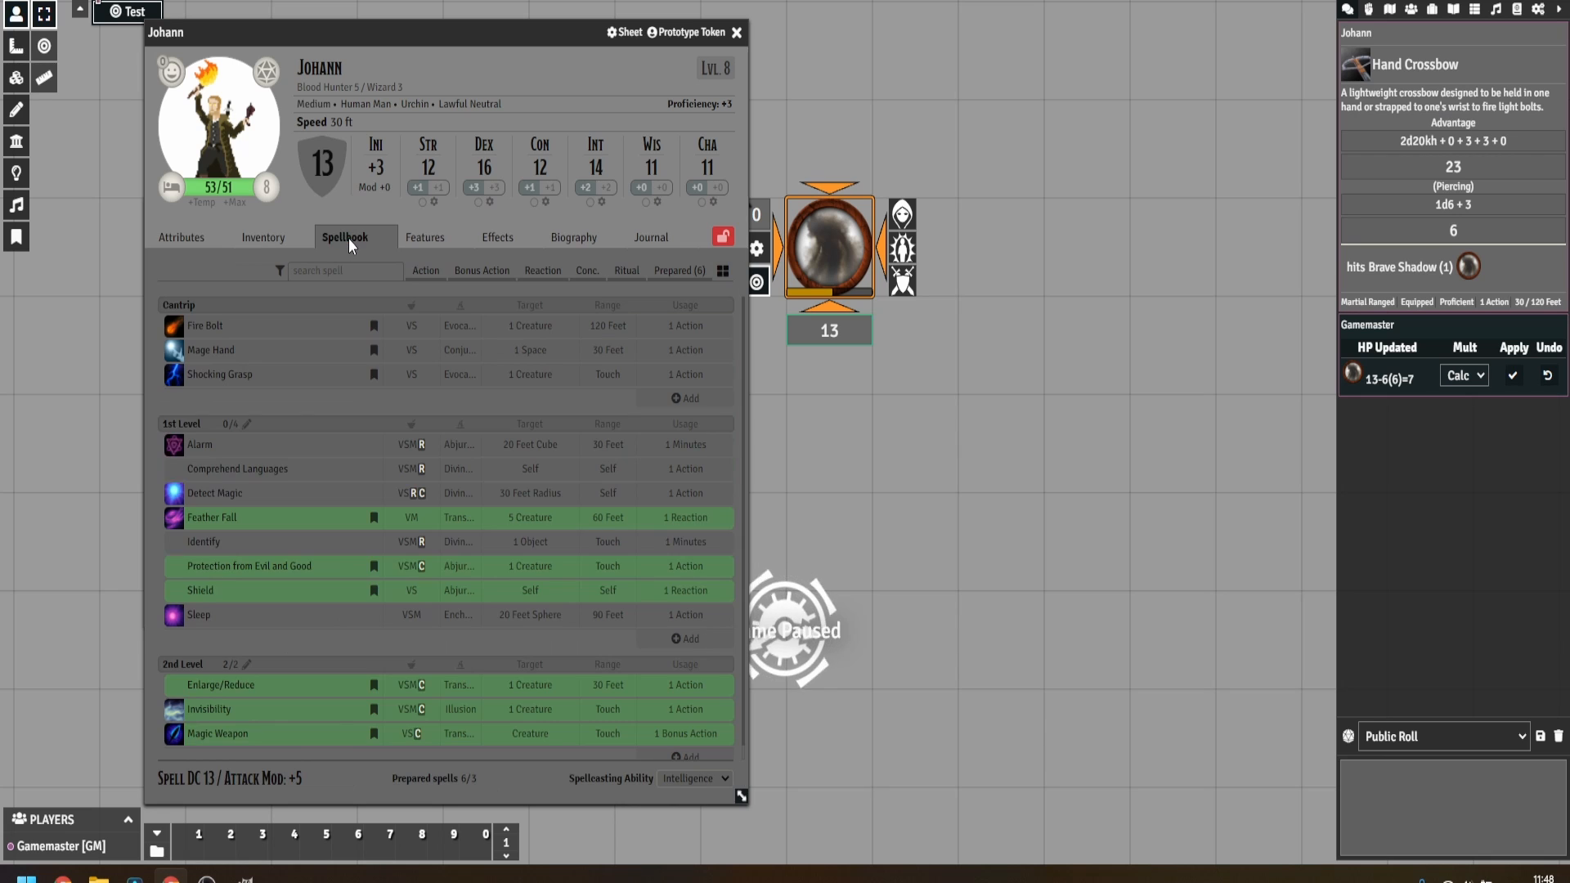
pyautogui.click(175, 470)
pyautogui.click(713, 464)
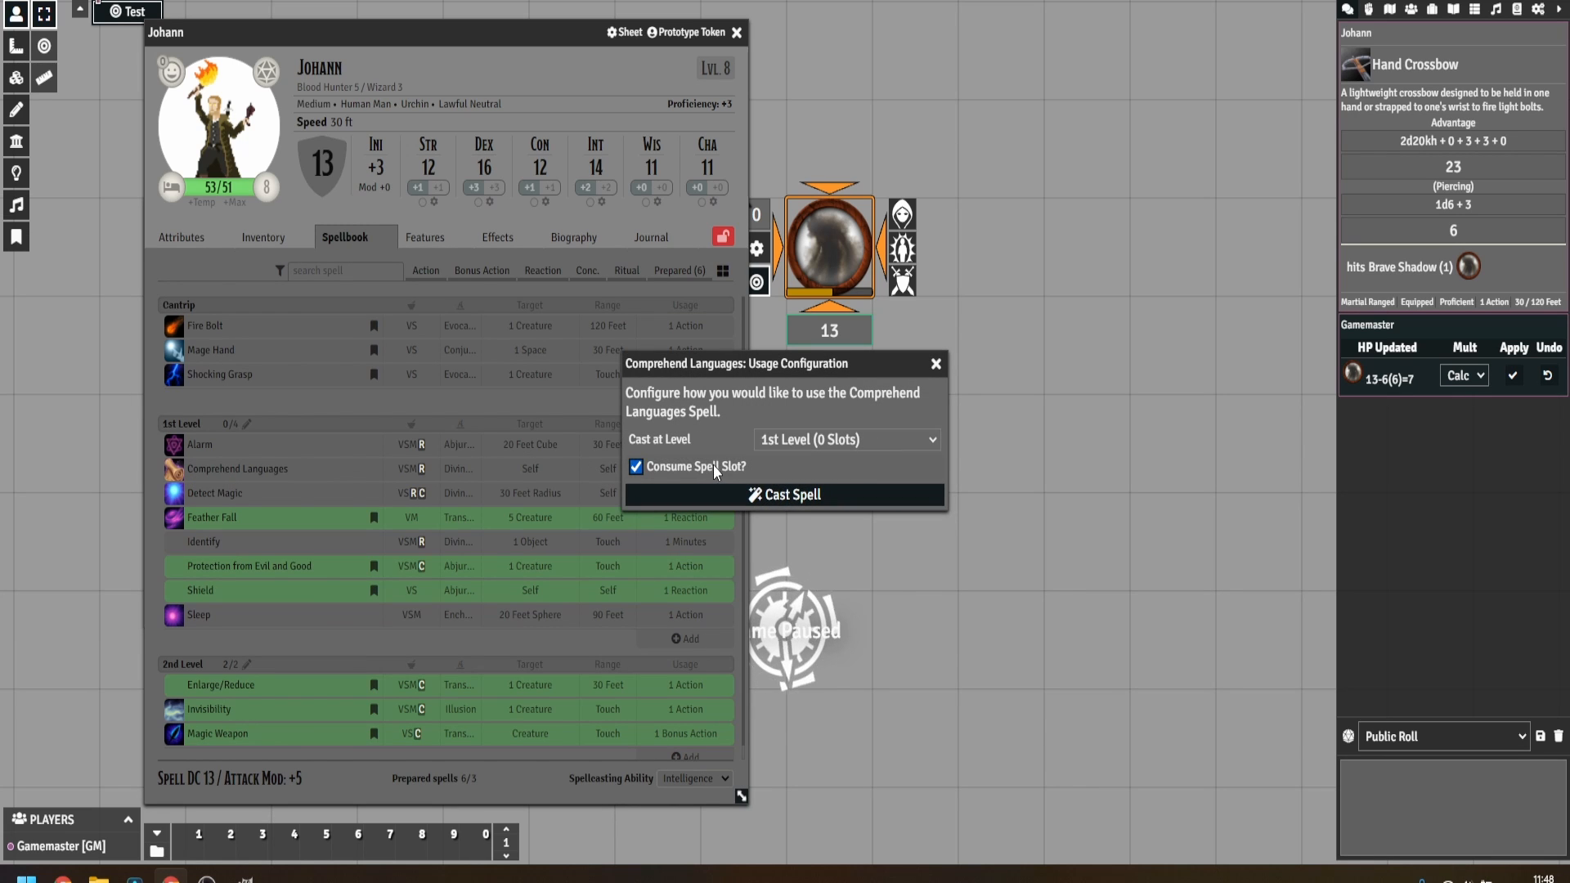
pyautogui.click(776, 493)
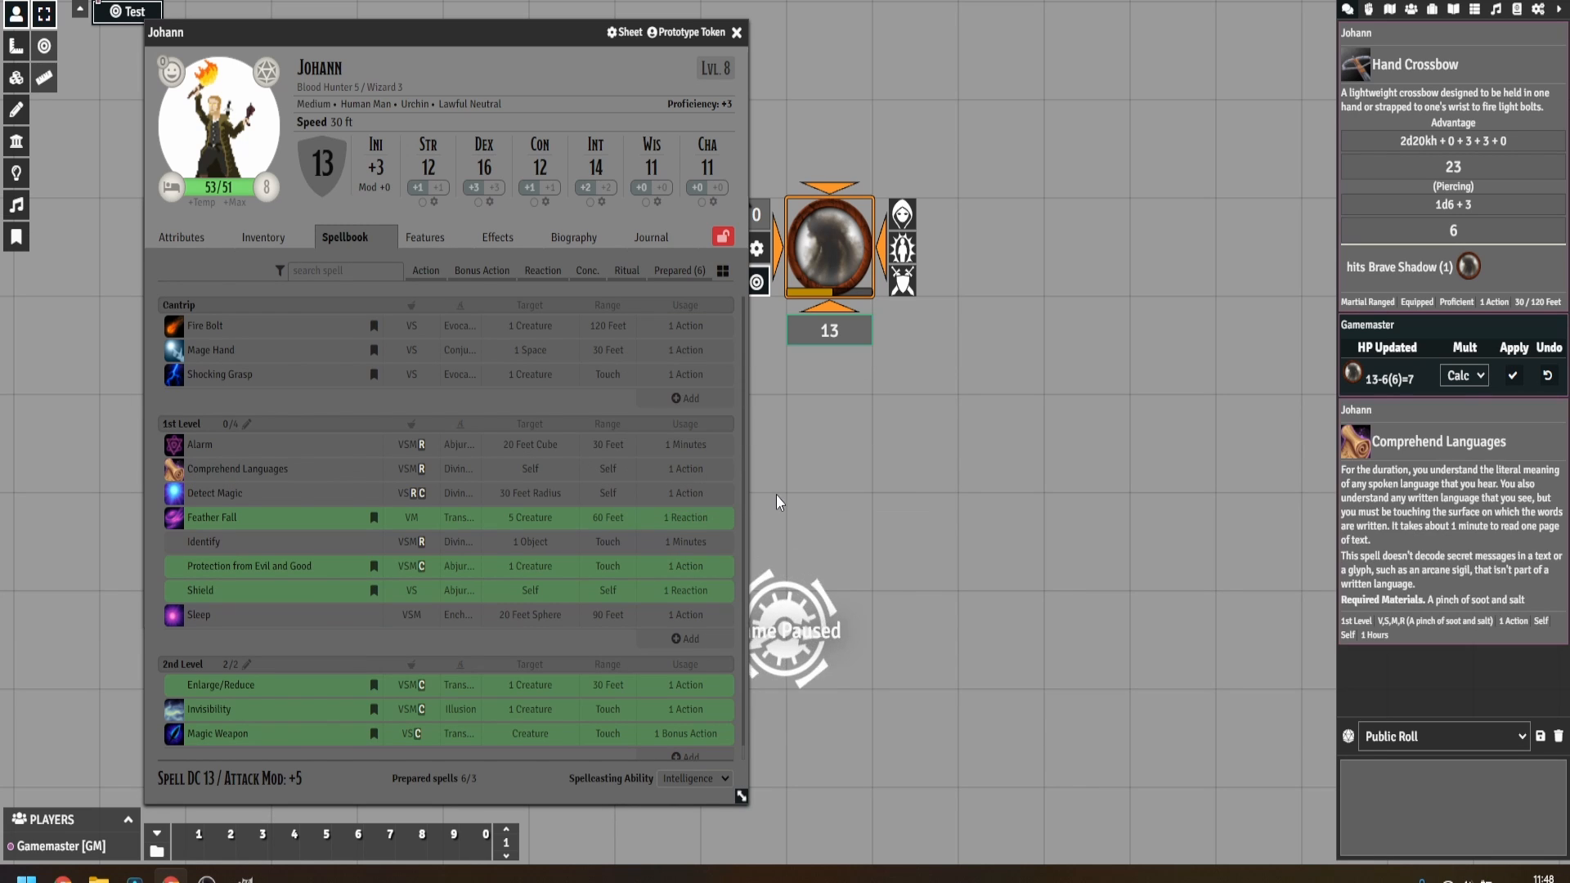
# Close Johann's character sheet and return to the Test scene.
pyautogui.click(736, 32)
pyautogui.click(1051, 394)
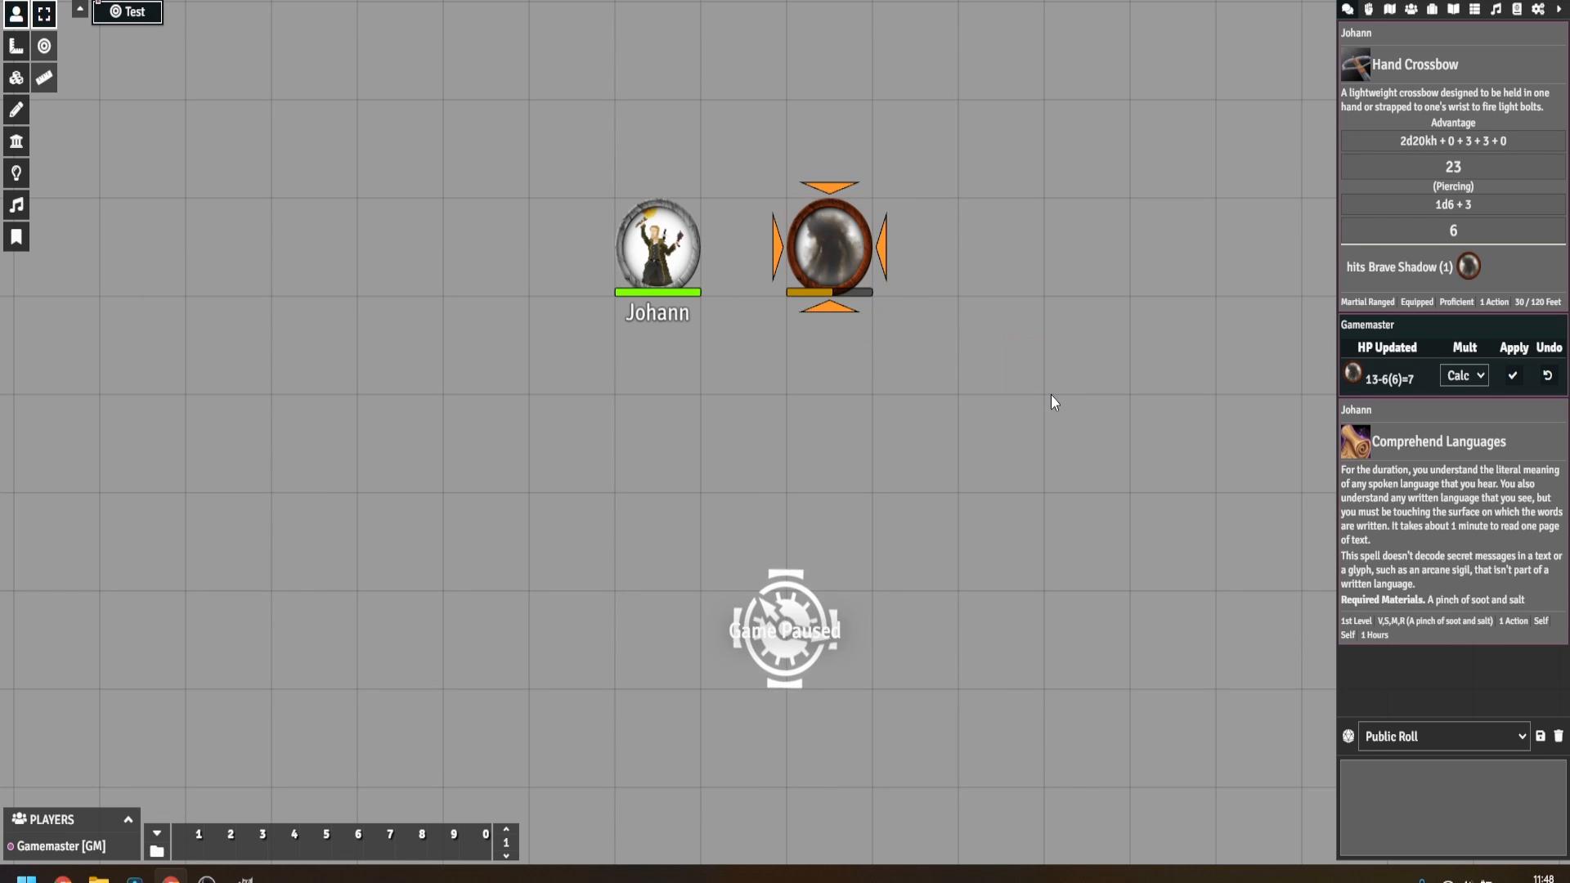
pyautogui.rightClick(806, 229)
pyautogui.click(1023, 458)
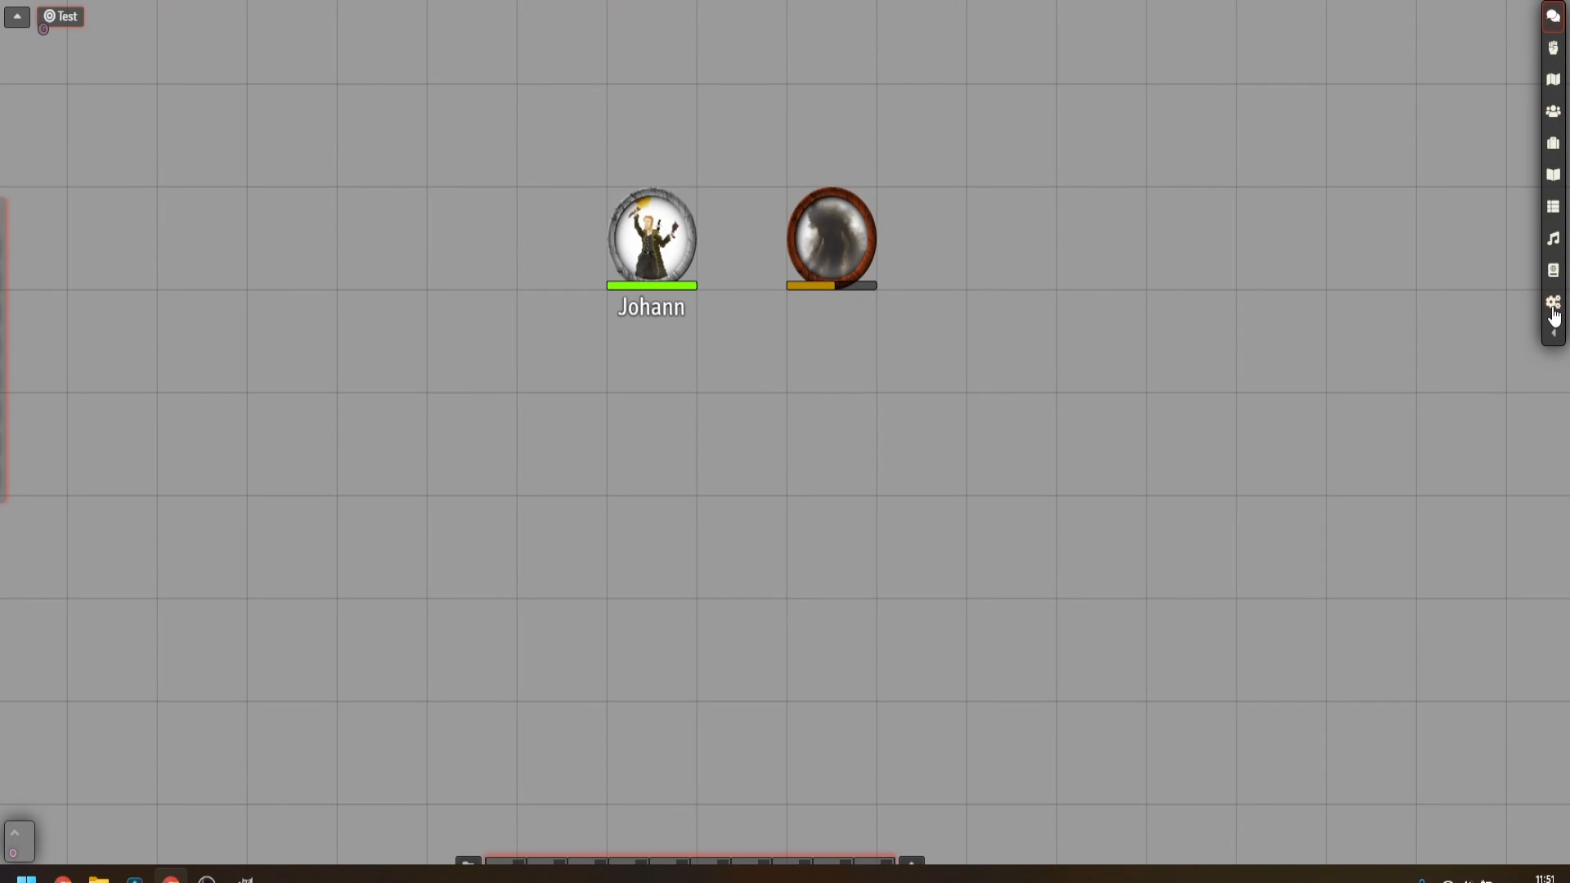
# Try Minimal UI's layout by expanding and collapsing the sidebar and scene navigation and revealing the auto-hidden left controls and macro hotbar.
pyautogui.click(1558, 334)
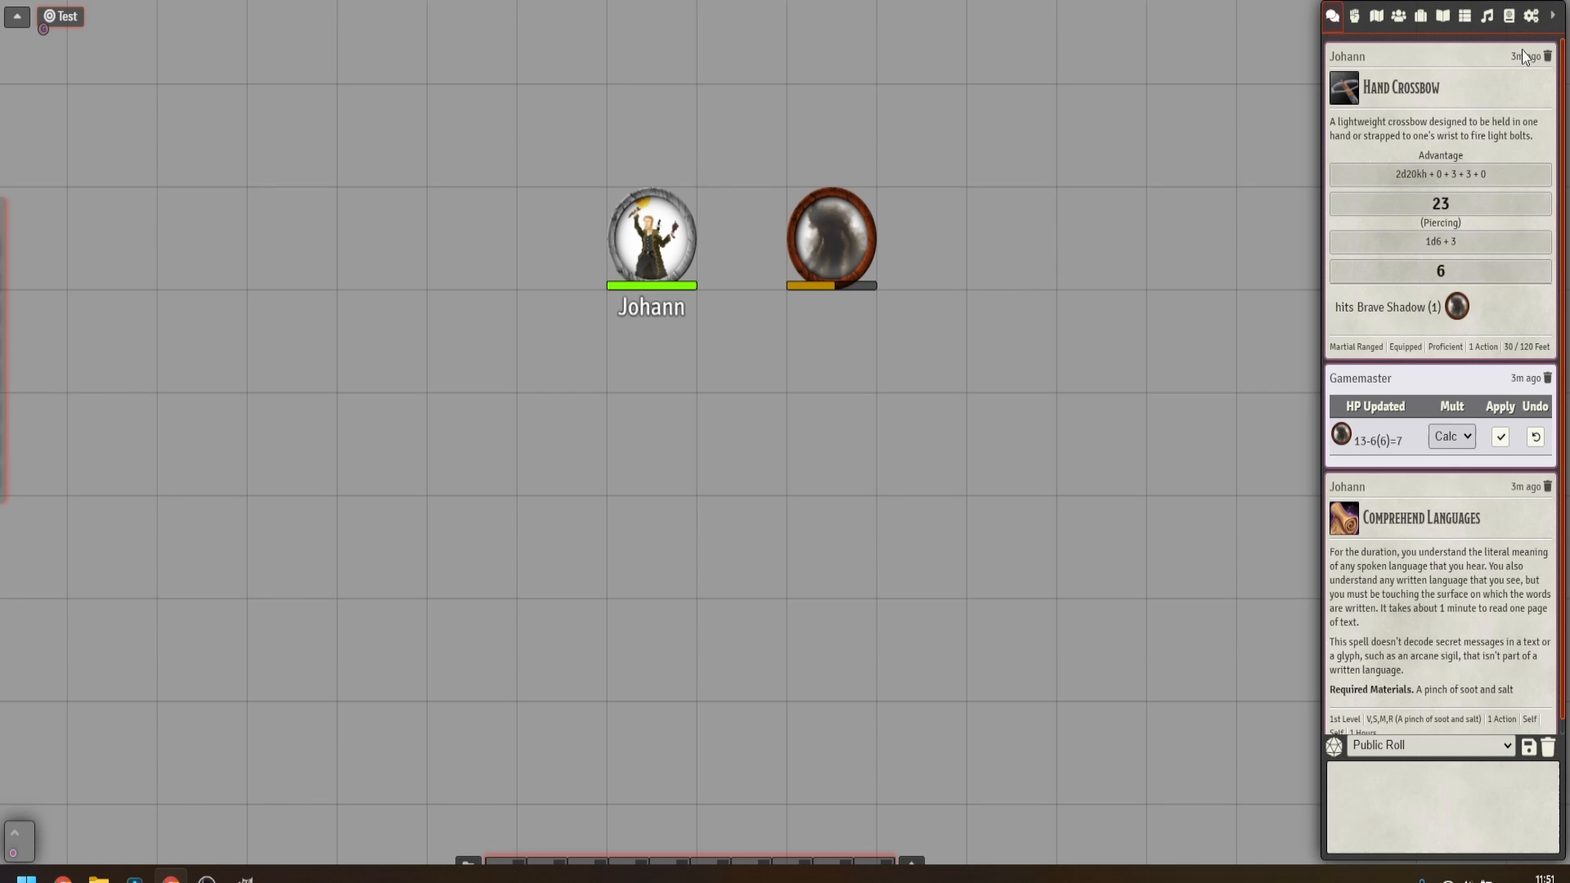
pyautogui.click(1552, 14)
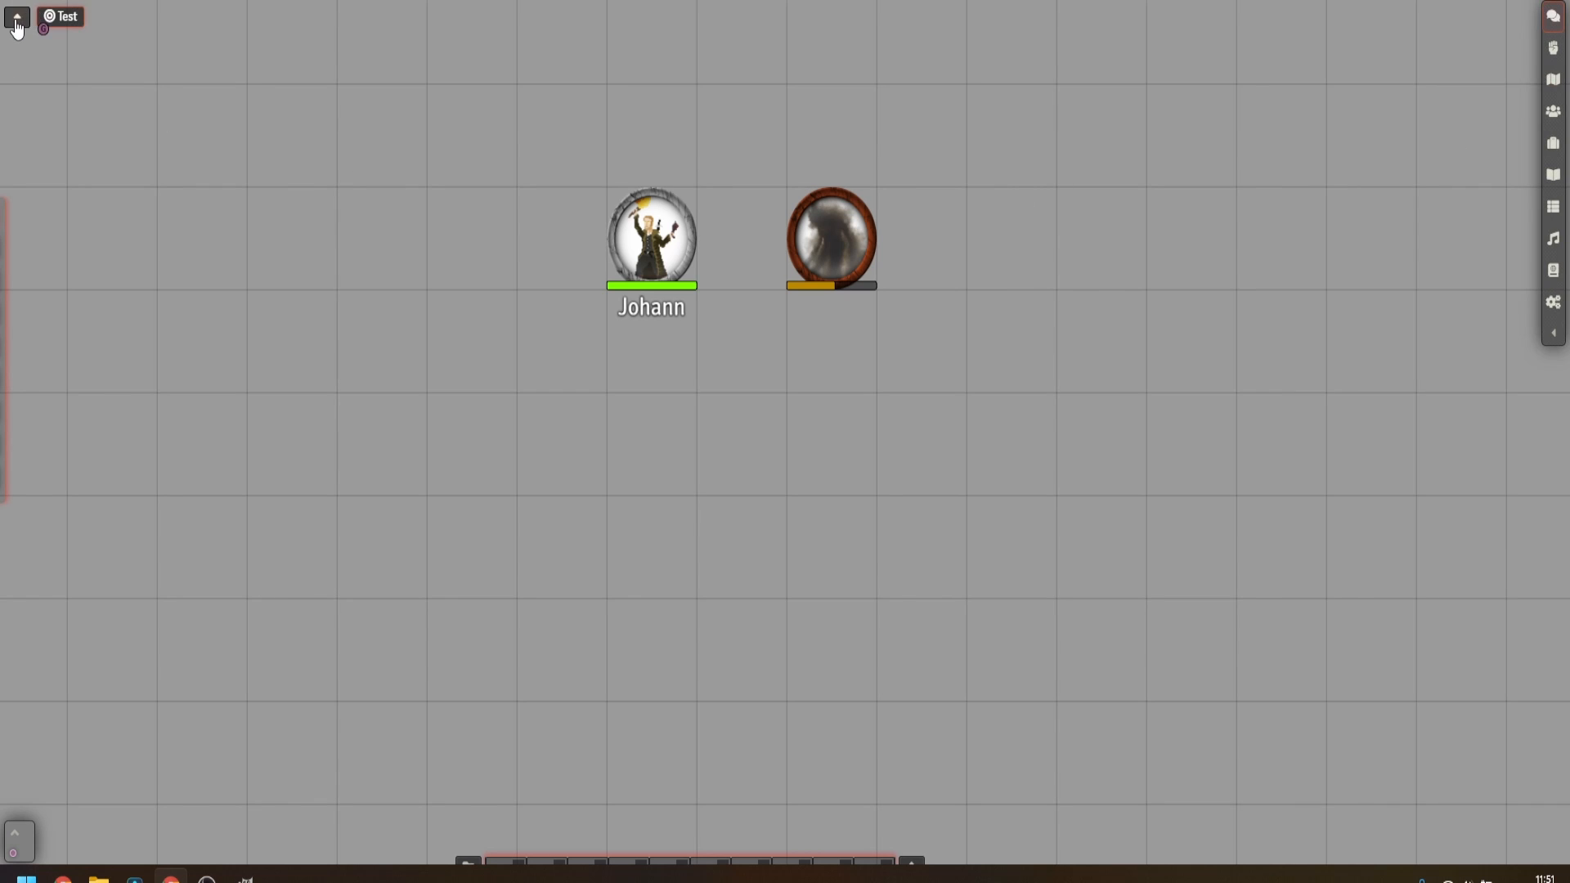
pyautogui.click(14, 23)
pyautogui.click(14, 25)
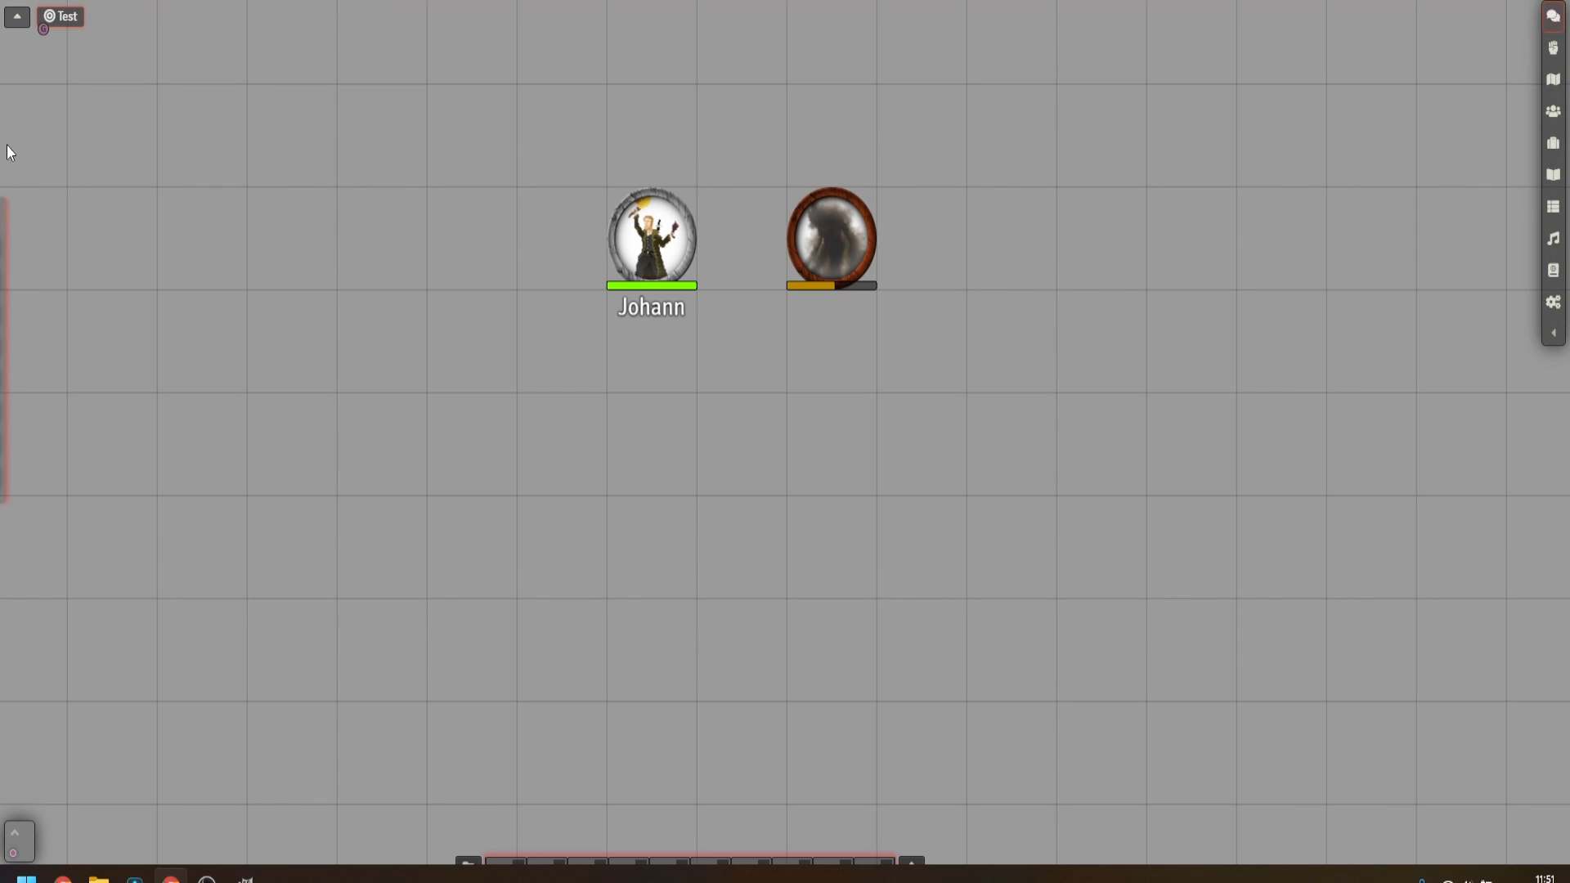
pyautogui.moveTo(4, 222)
pyautogui.moveTo(589, 862)
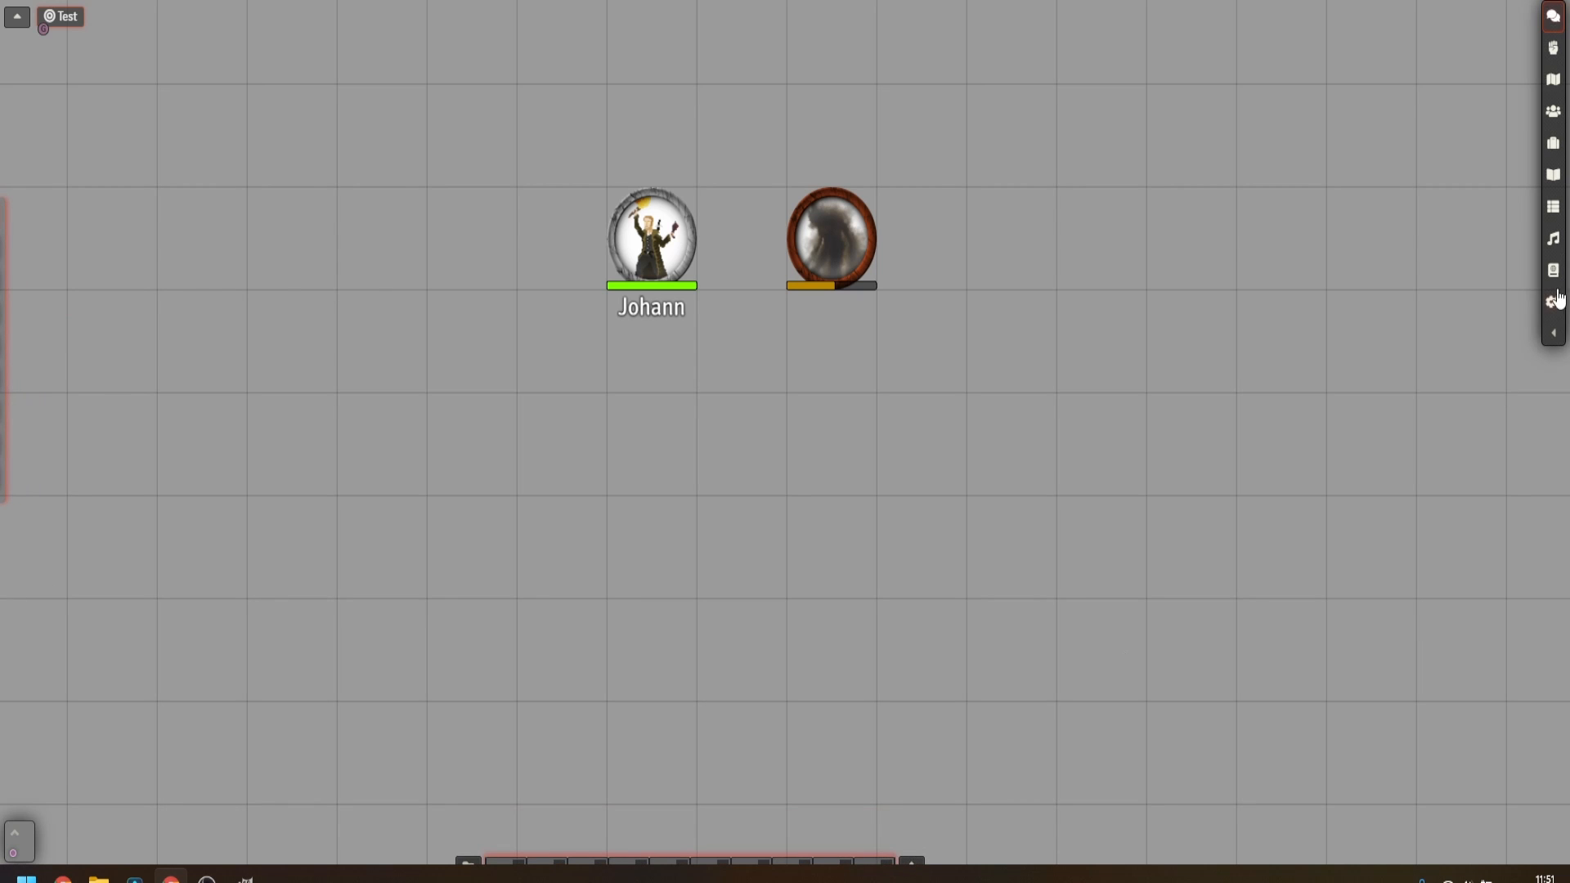
# Open the game's module settings at the Minimal UI section and look through the Foundry Logo Behaviour options.
pyautogui.click(1555, 335)
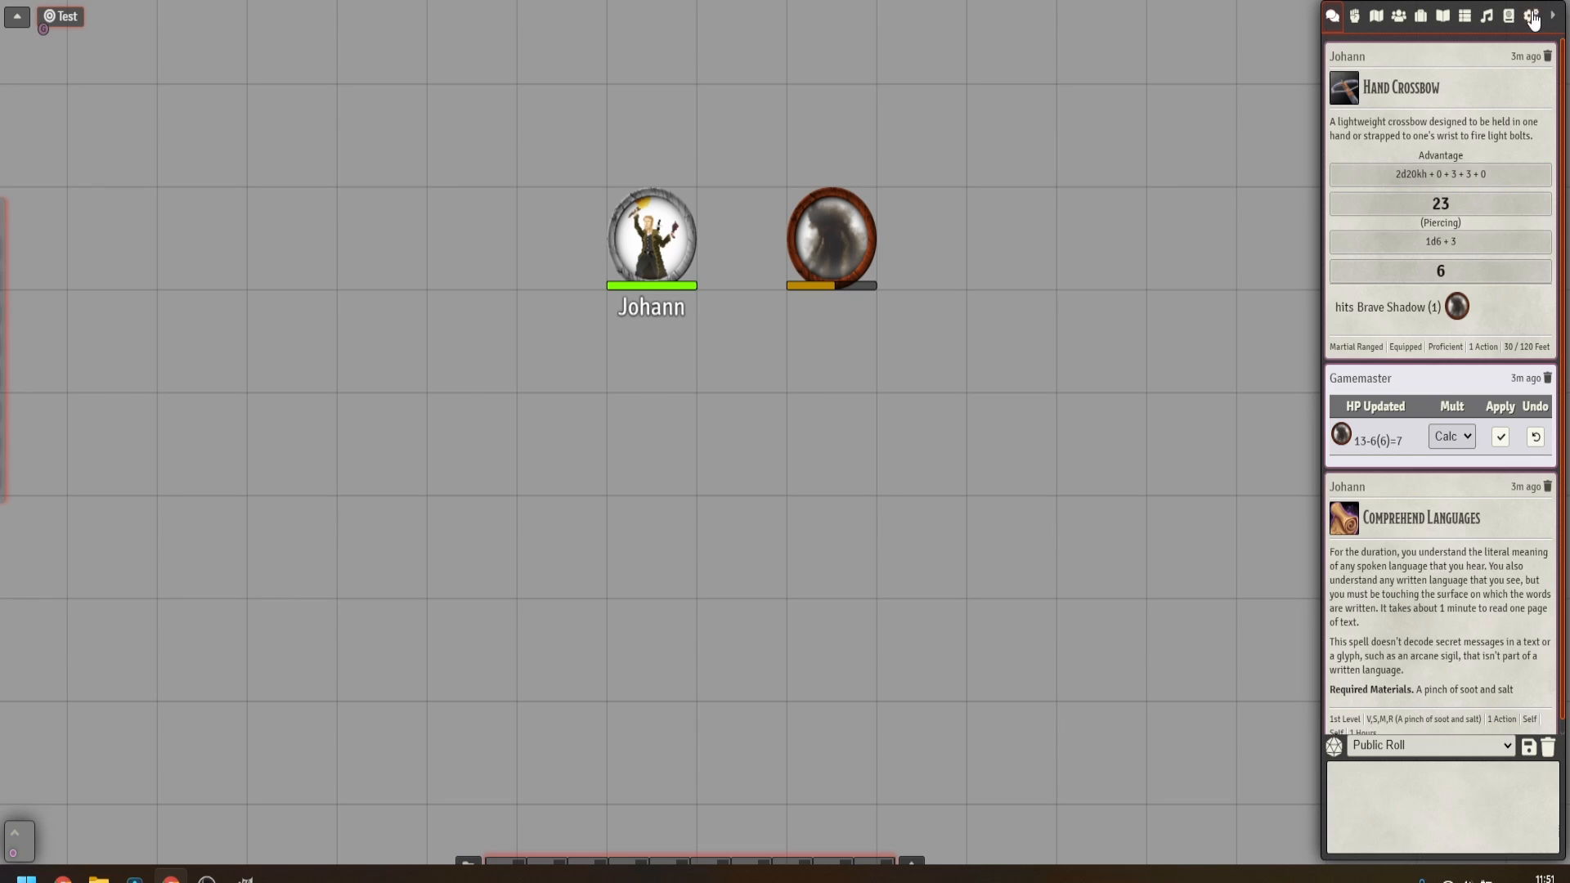
pyautogui.click(1531, 15)
pyautogui.click(1476, 190)
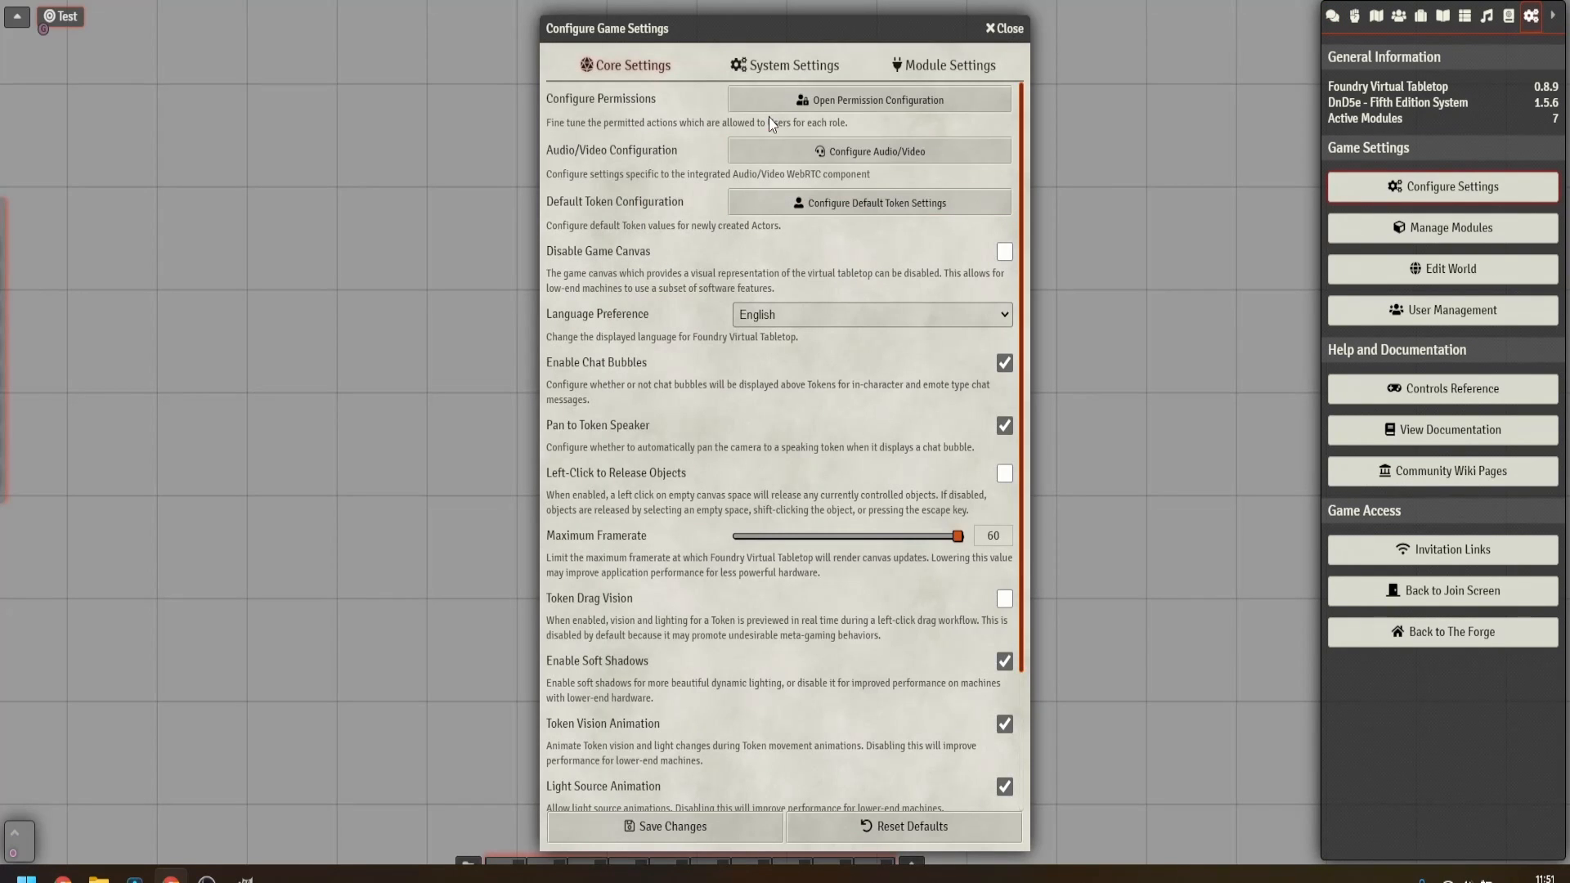
pyautogui.click(946, 64)
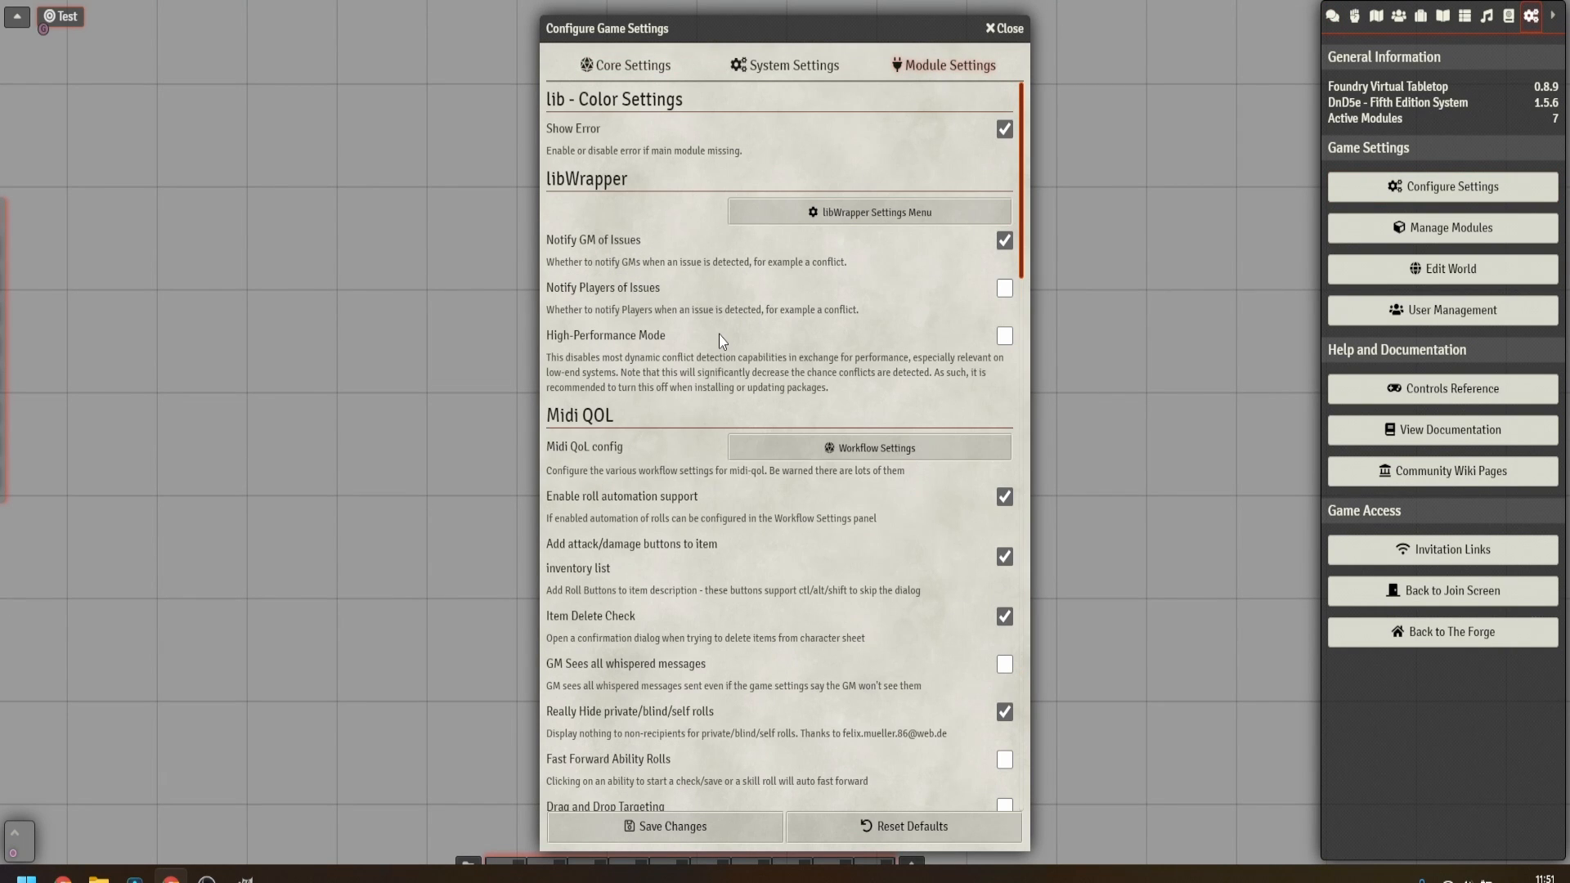
pyautogui.scroll(-15, 723, 341)
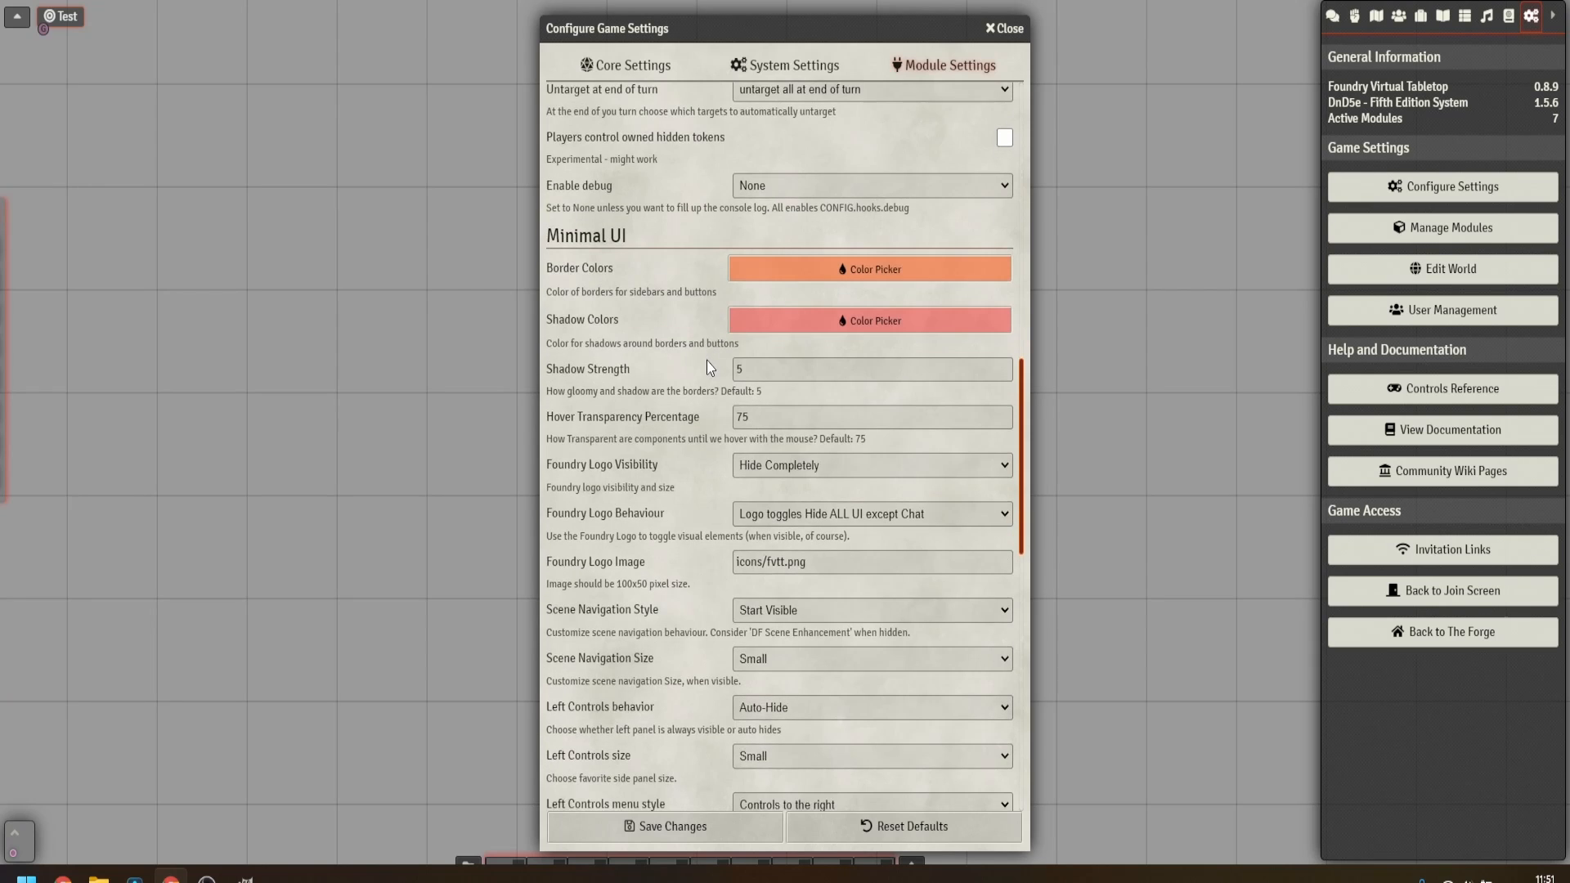
pyautogui.scroll(-1, 694, 337)
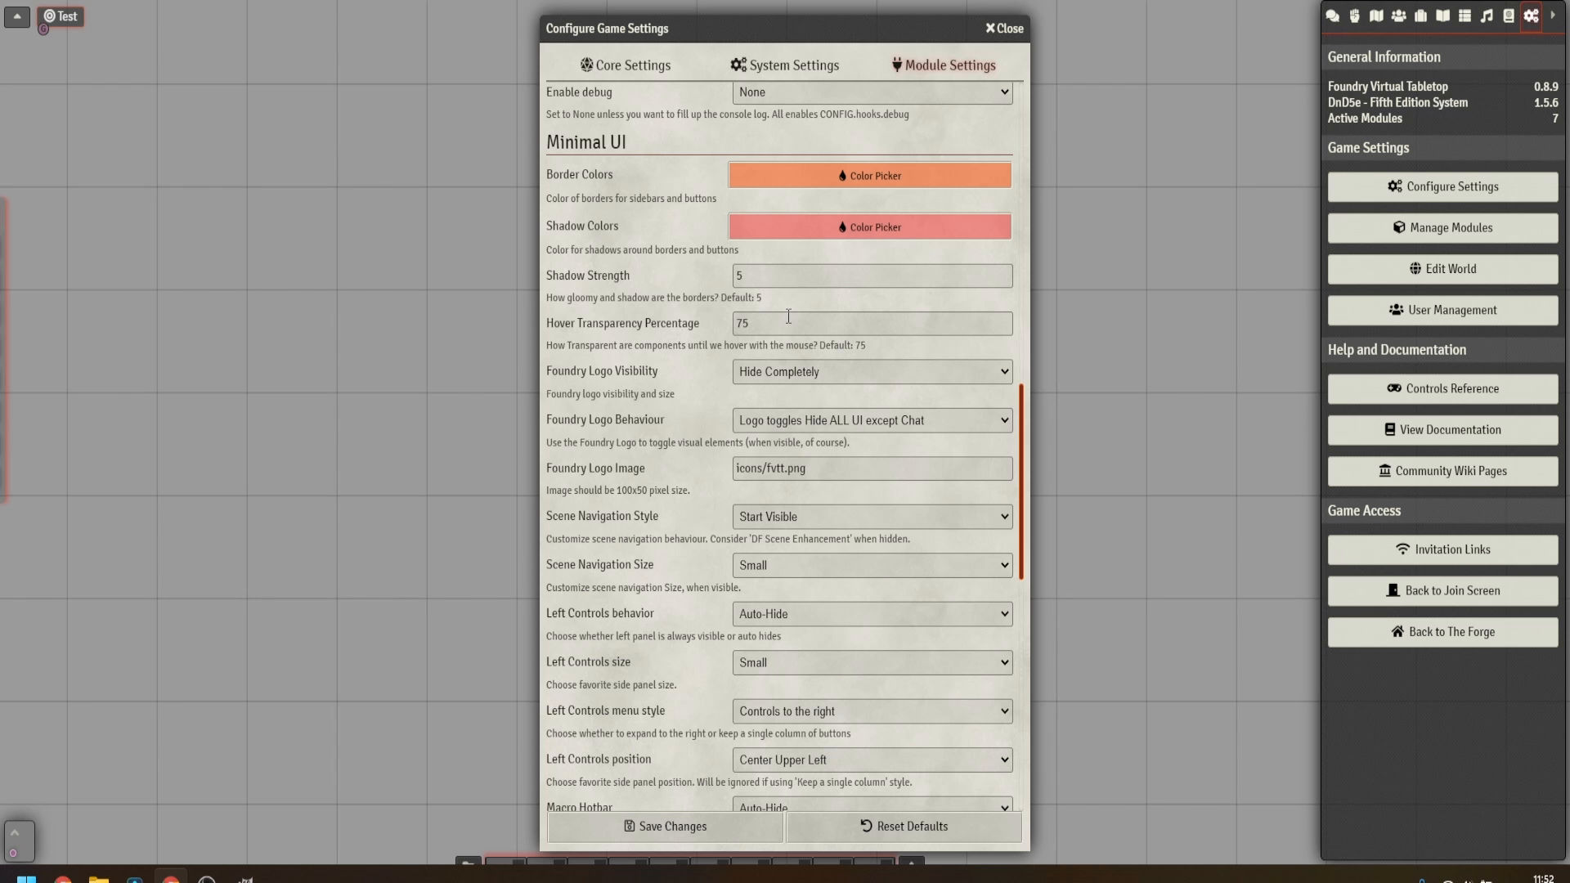
pyautogui.scroll(-1, 711, 323)
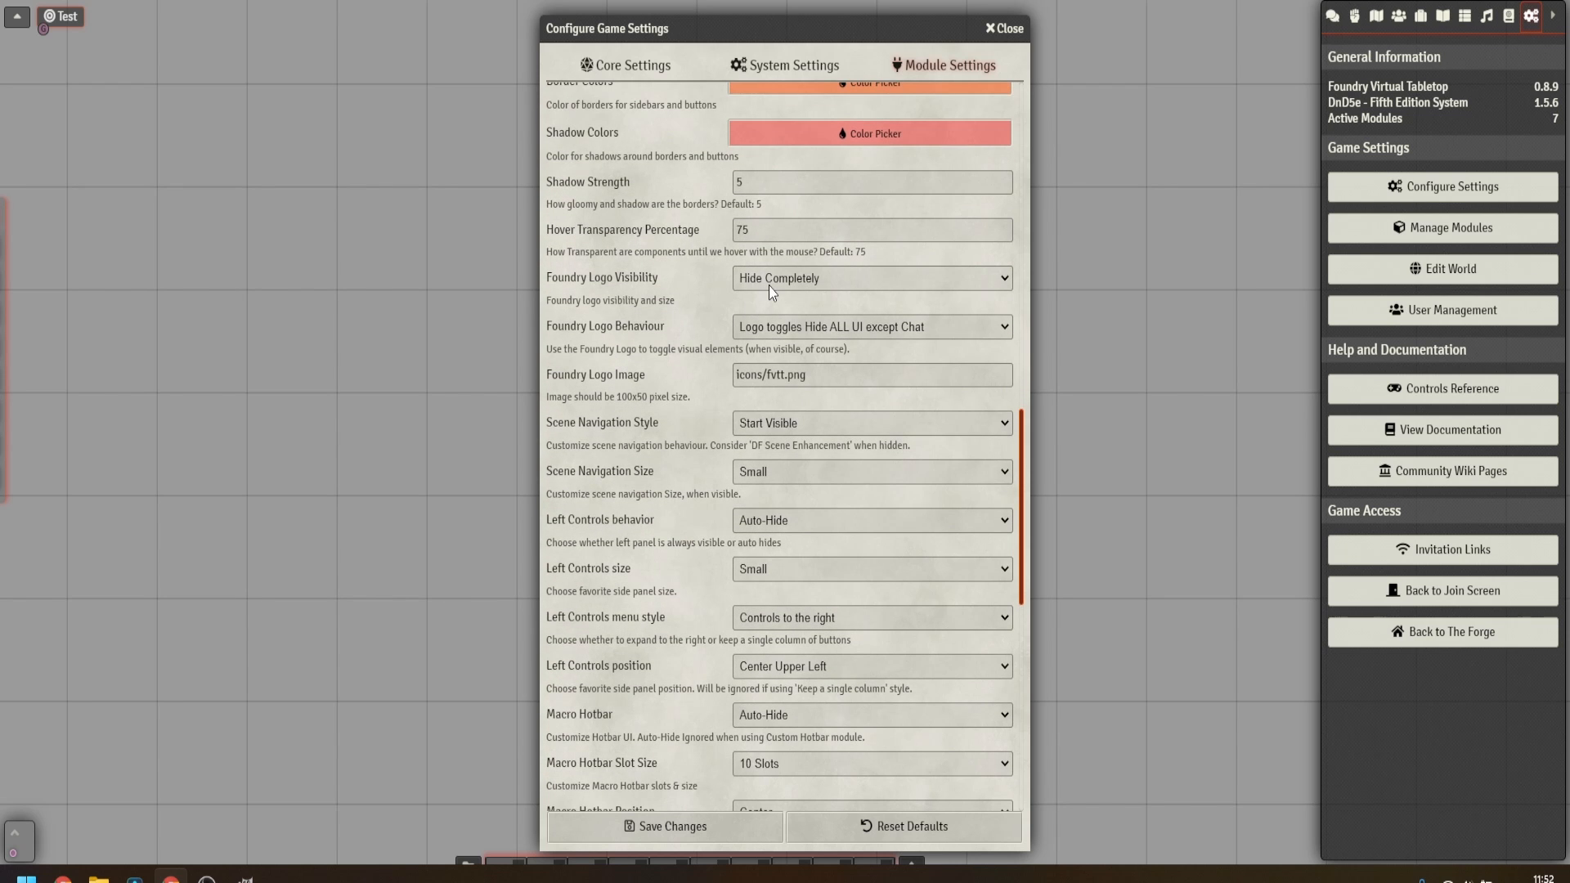
pyautogui.click(790, 337)
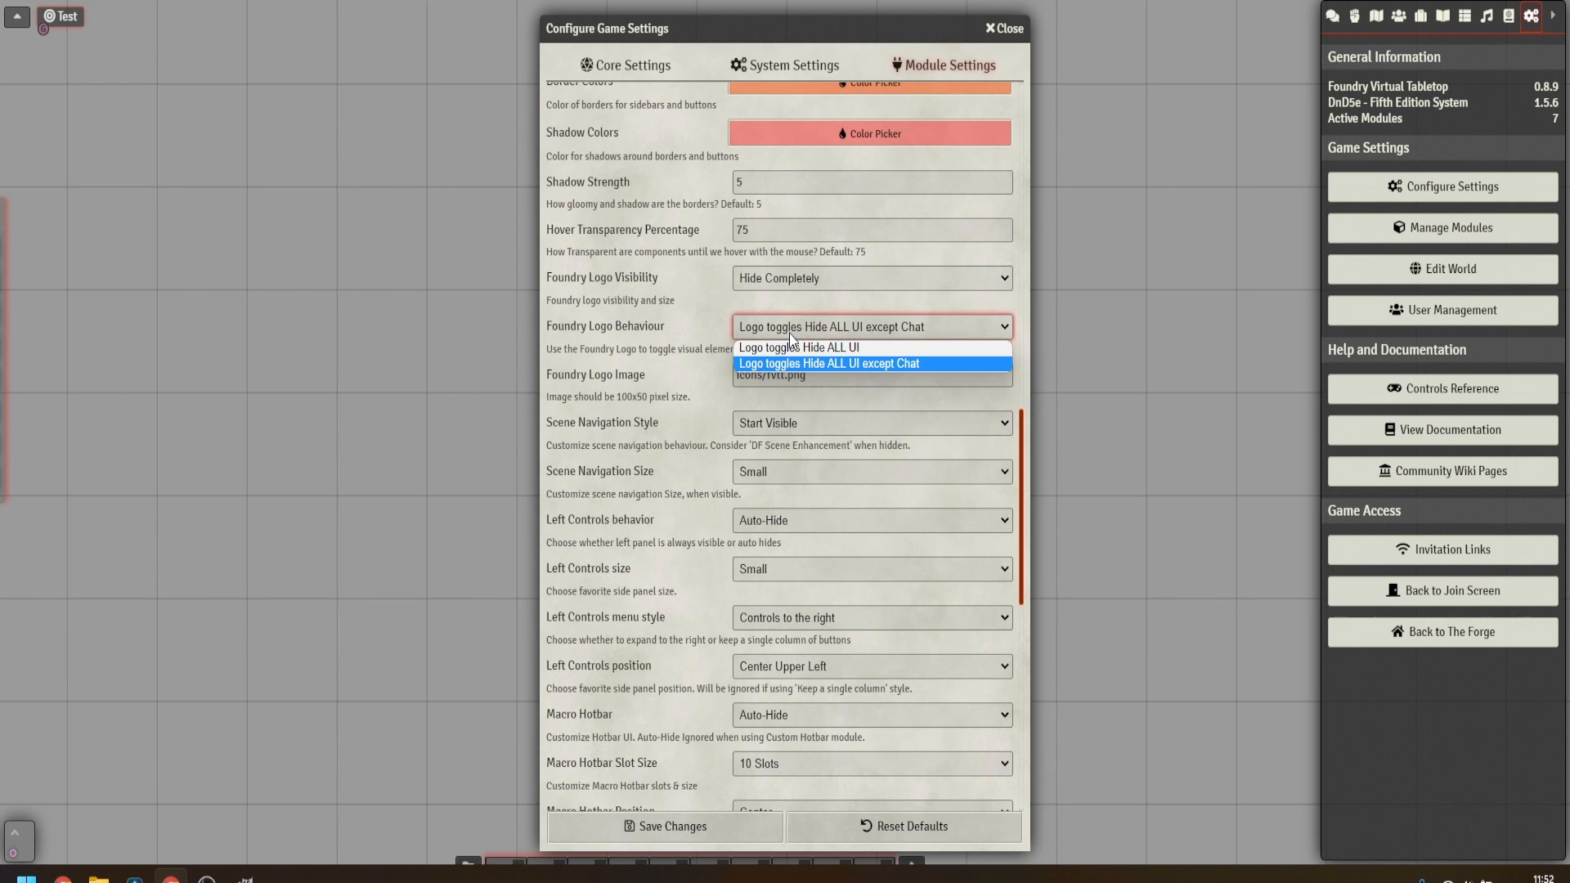
pyautogui.click(656, 337)
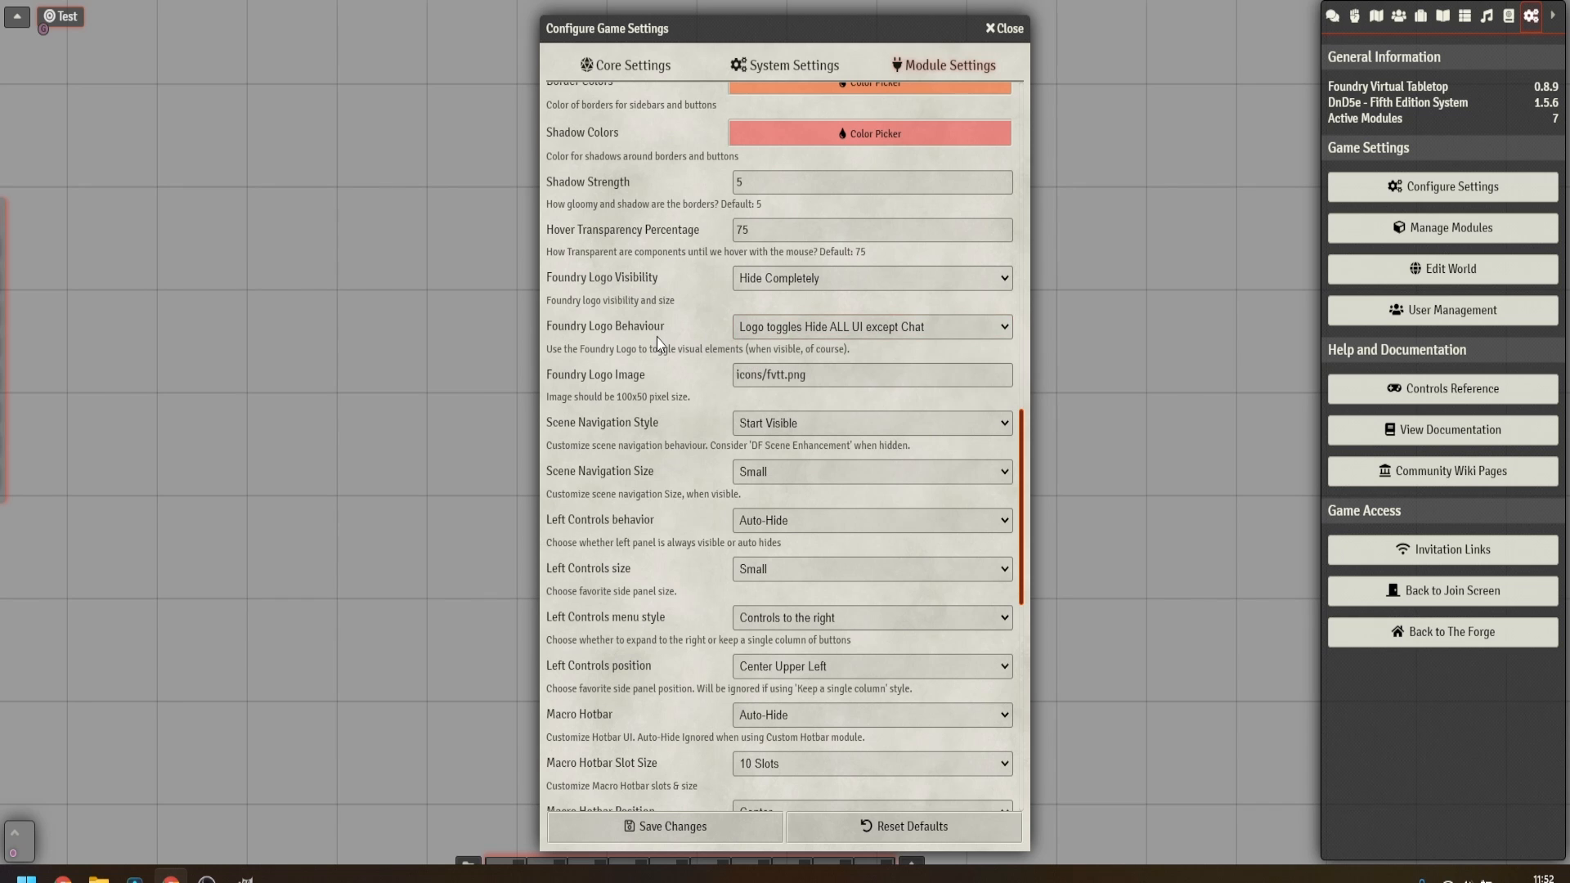
# Set Minimal UI's Scene Navigation Size to Standard.
pyautogui.scroll(-1, 706, 372)
pyautogui.scroll(-1, 705, 370)
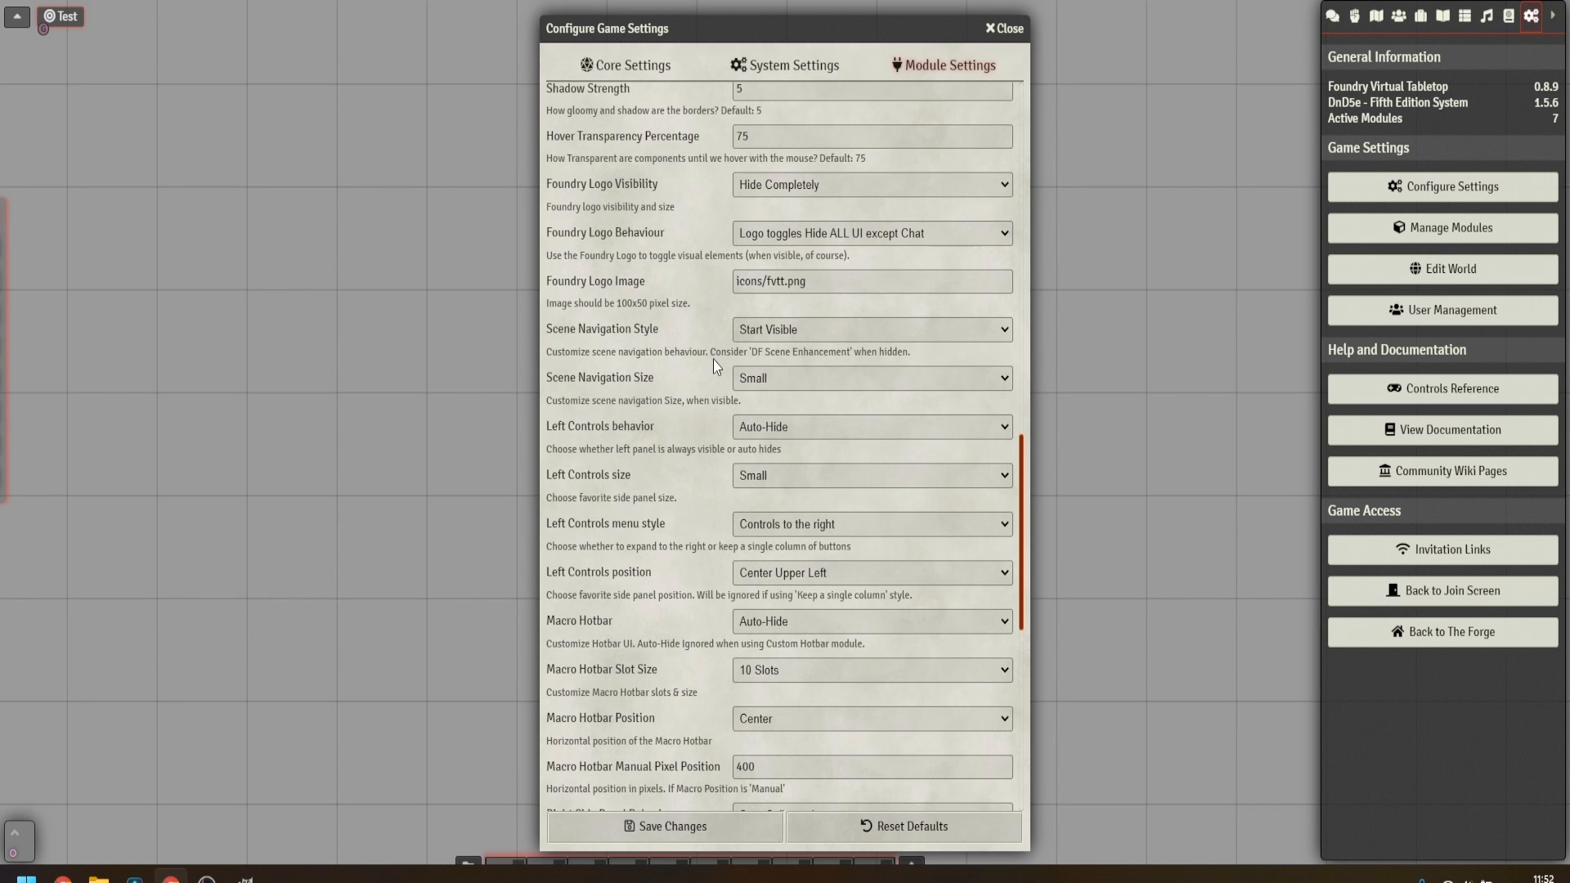
pyautogui.click(777, 381)
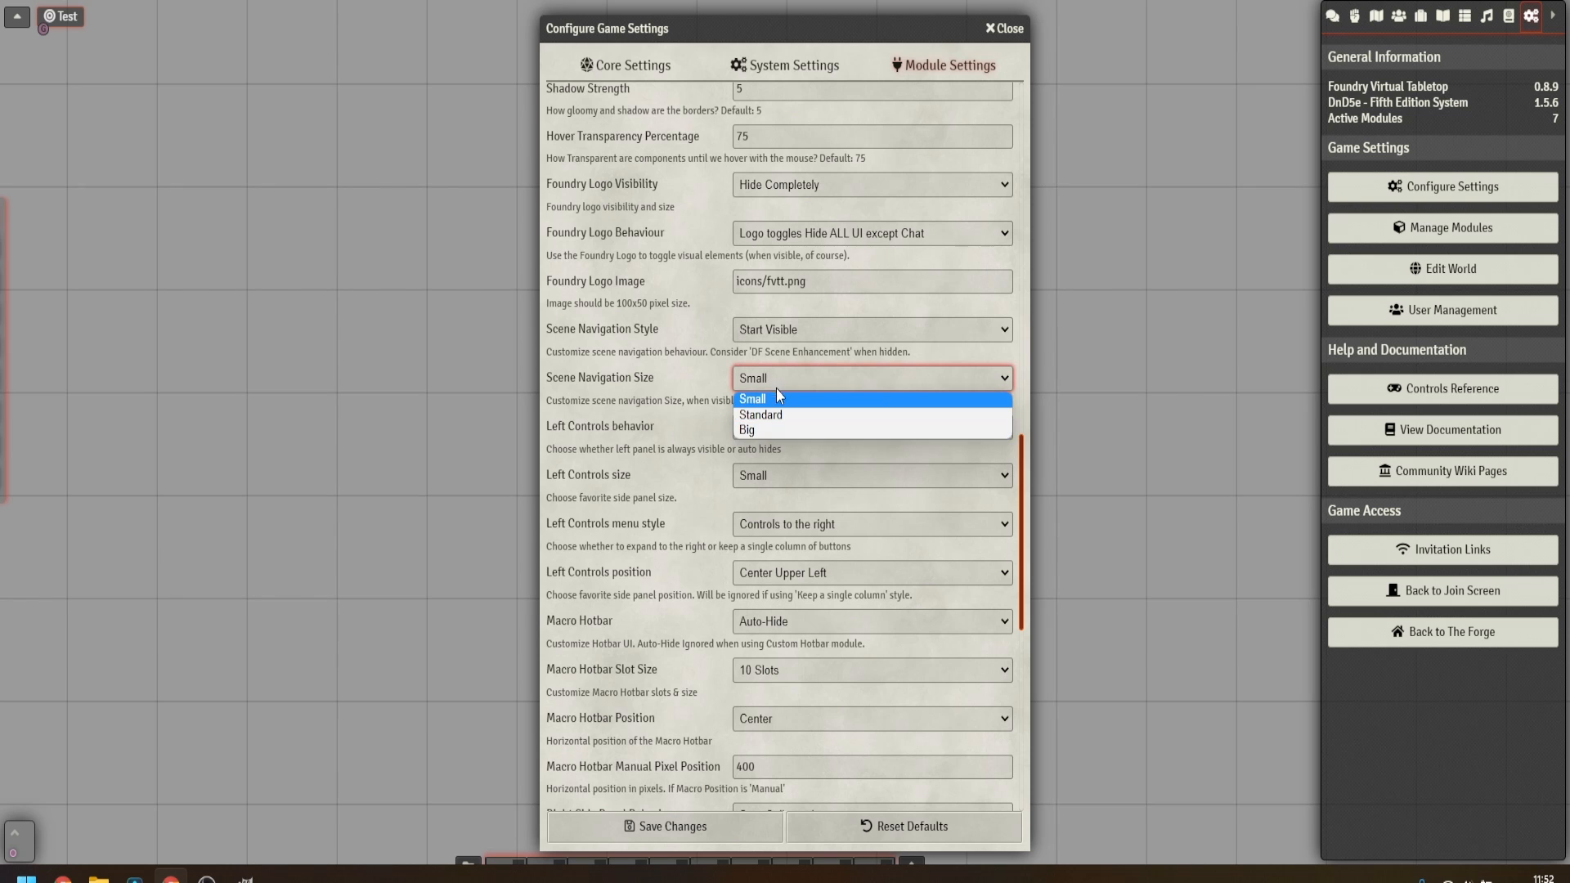
pyautogui.click(708, 377)
pyautogui.click(782, 377)
pyautogui.click(781, 401)
# Set the Left Controls behavior to Always Visible and the Left Controls menu style to Keep a single column.
pyautogui.scroll(-2, 699, 370)
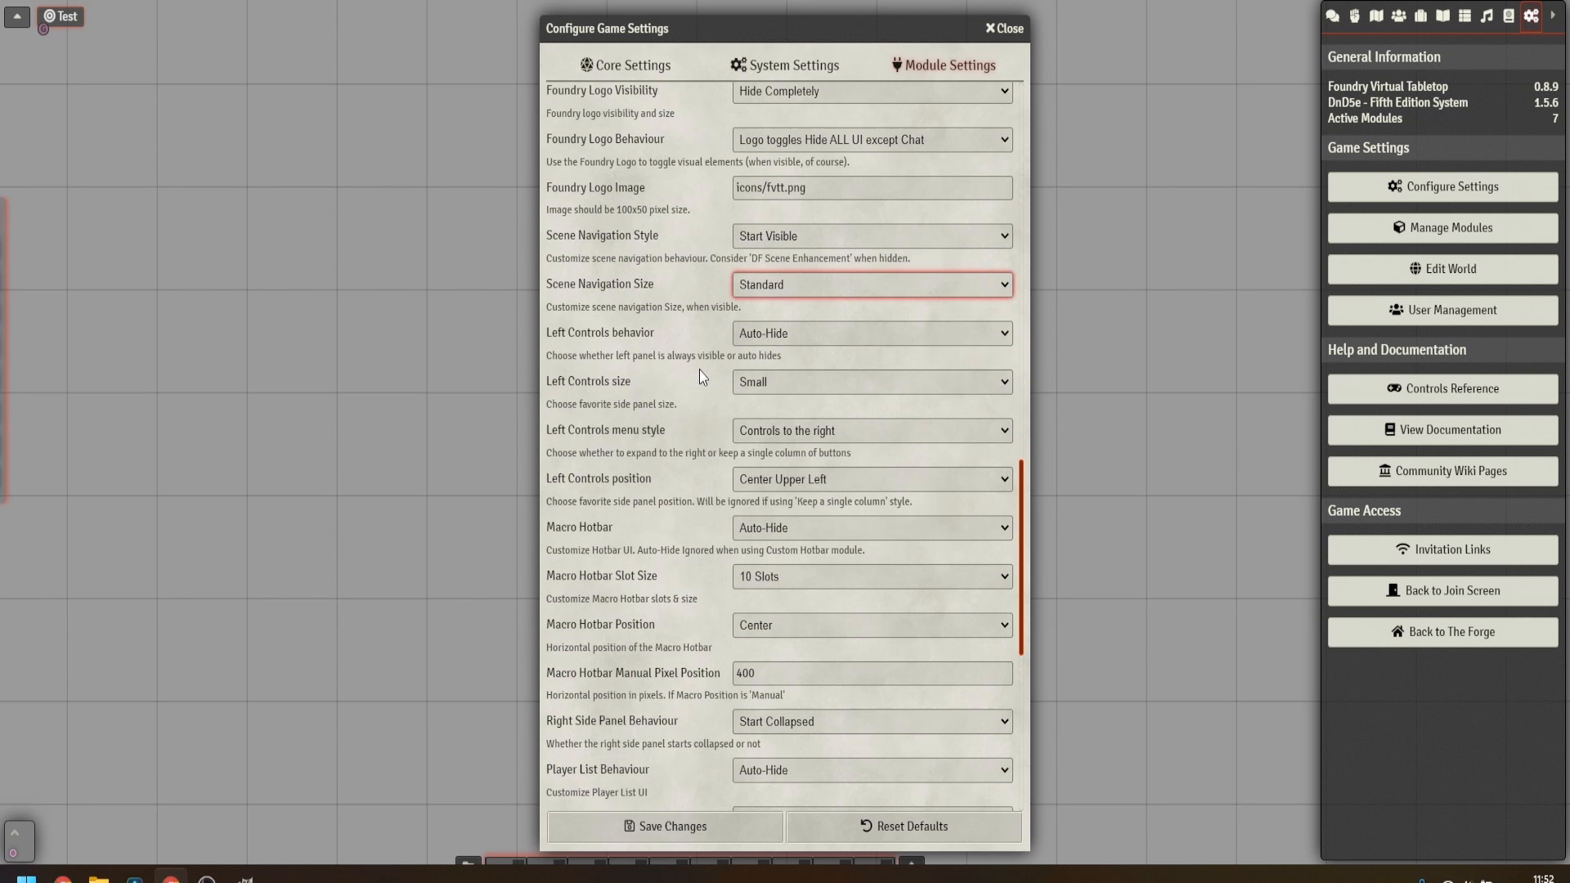
pyautogui.click(789, 336)
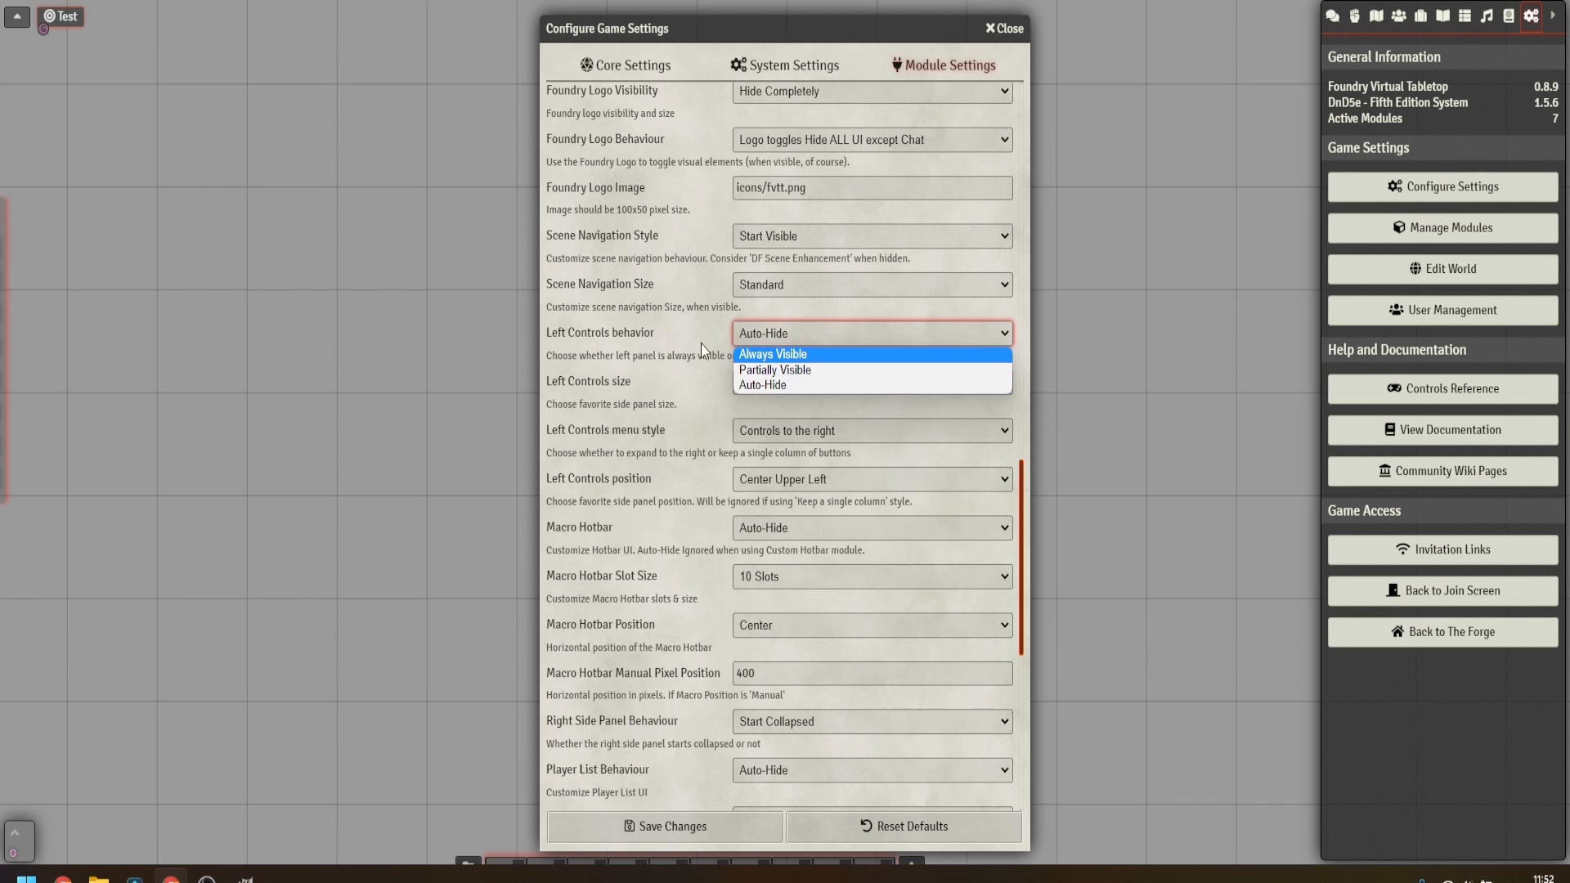
pyautogui.click(813, 355)
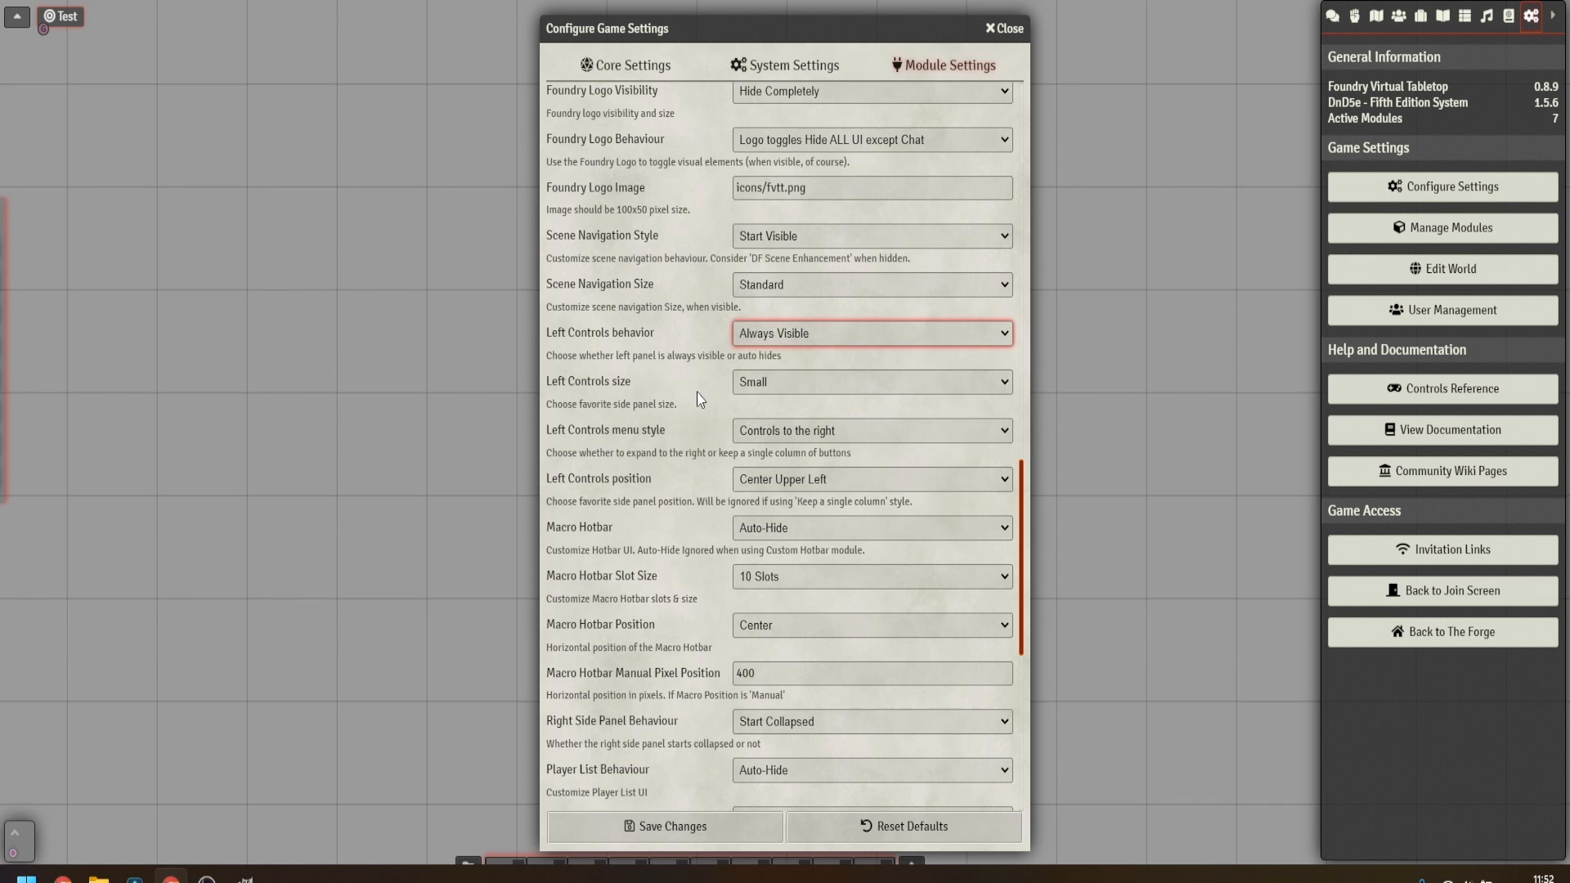
pyautogui.scroll(-1, 698, 392)
pyautogui.click(800, 340)
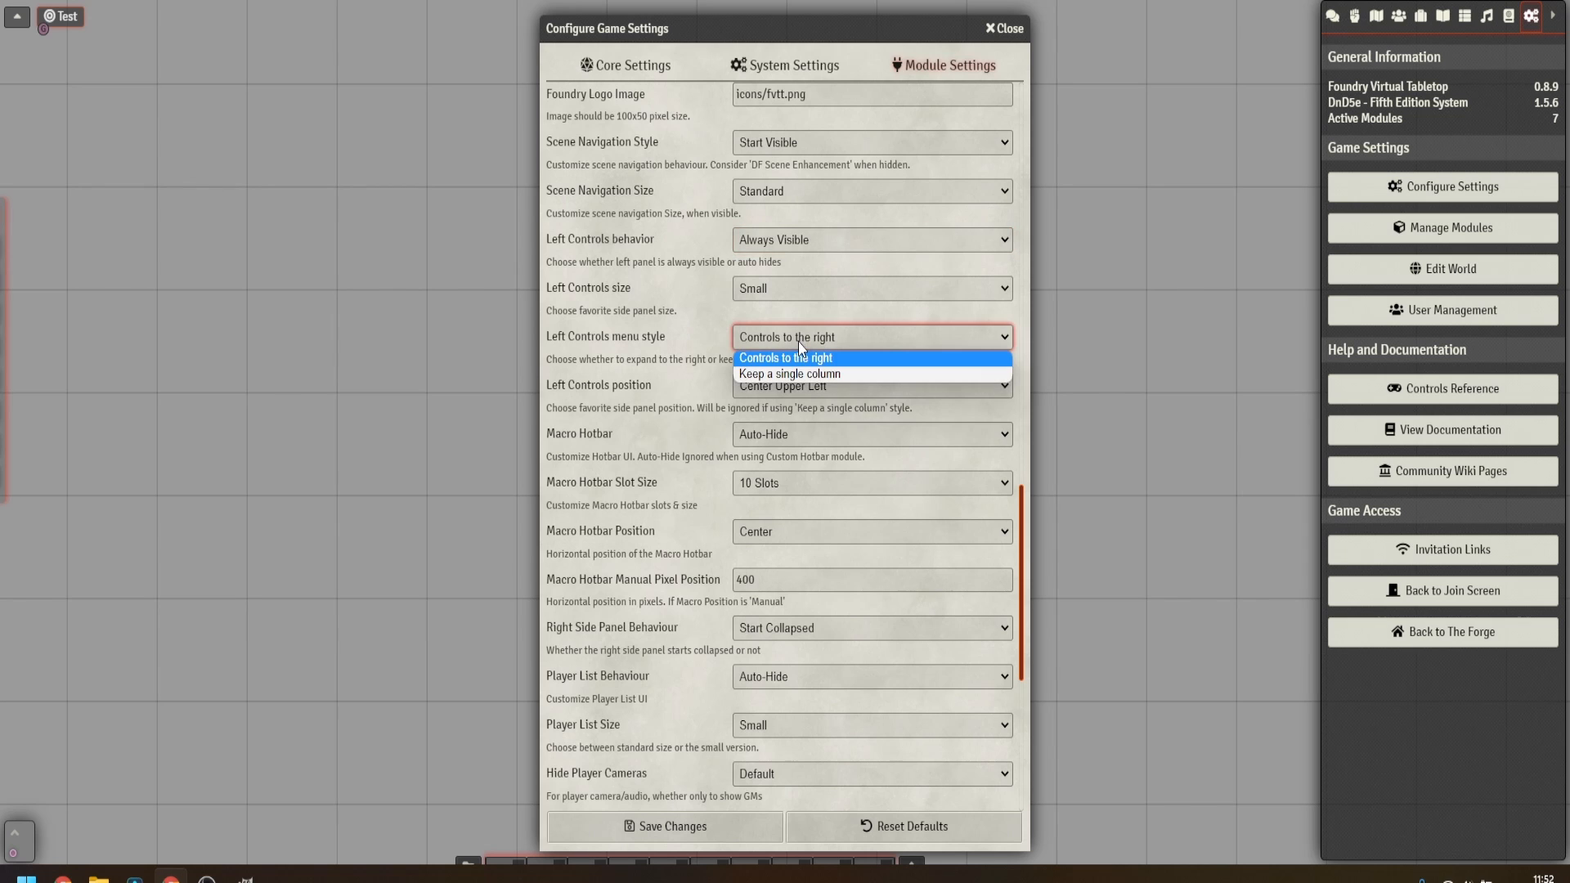
pyautogui.click(814, 374)
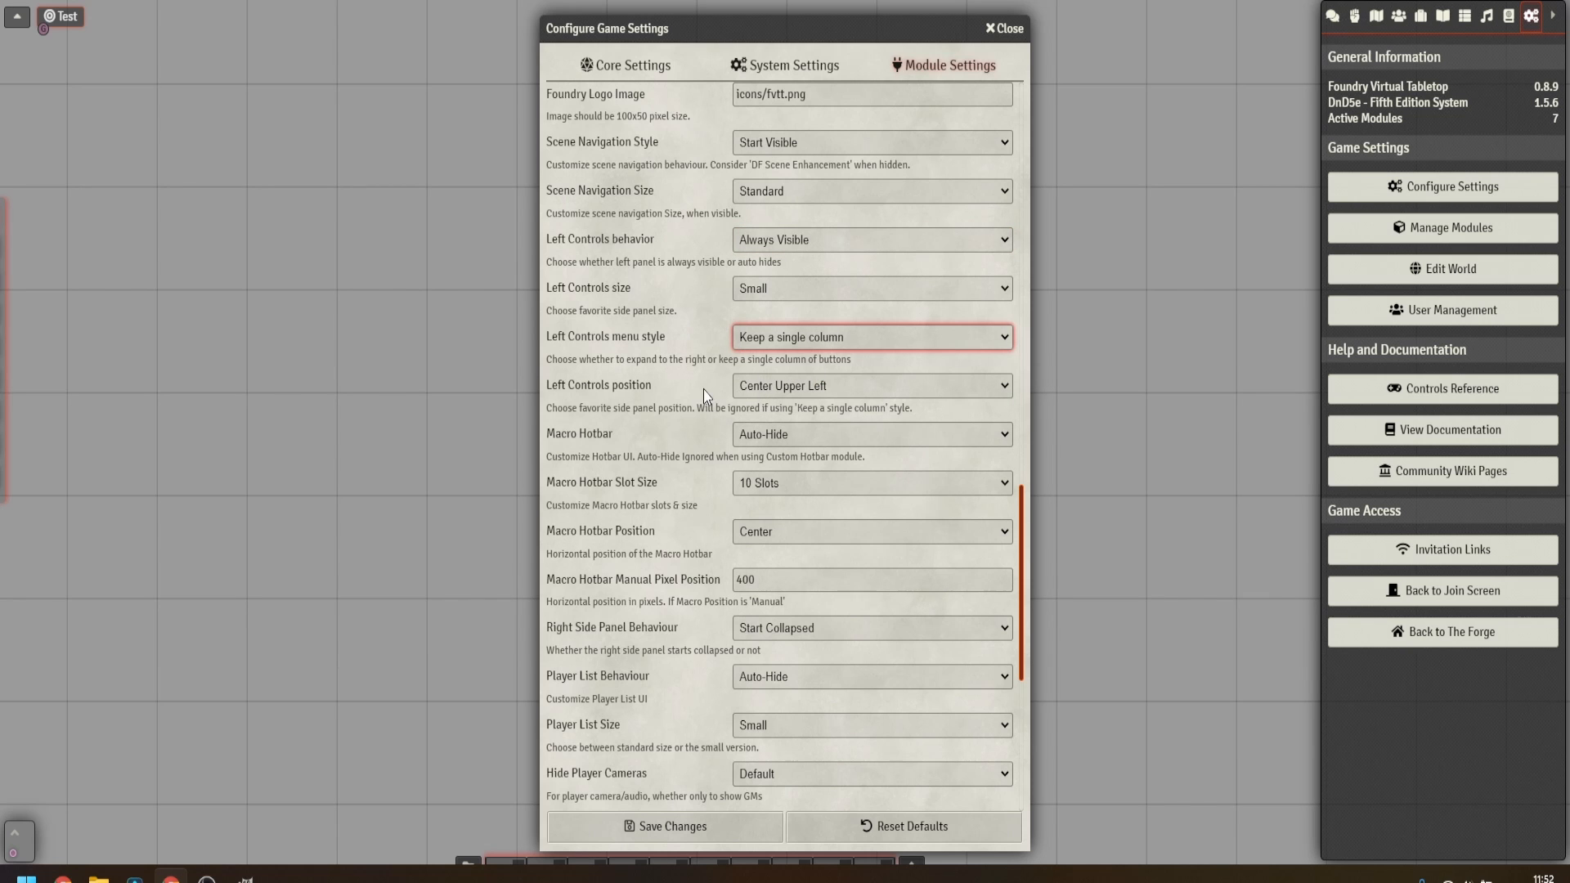
# Set the Macro Hotbar to Always Visible and look through its slot size and position options, keeping 10 Slots and Center.
pyautogui.scroll(-1, 703, 390)
pyautogui.click(774, 344)
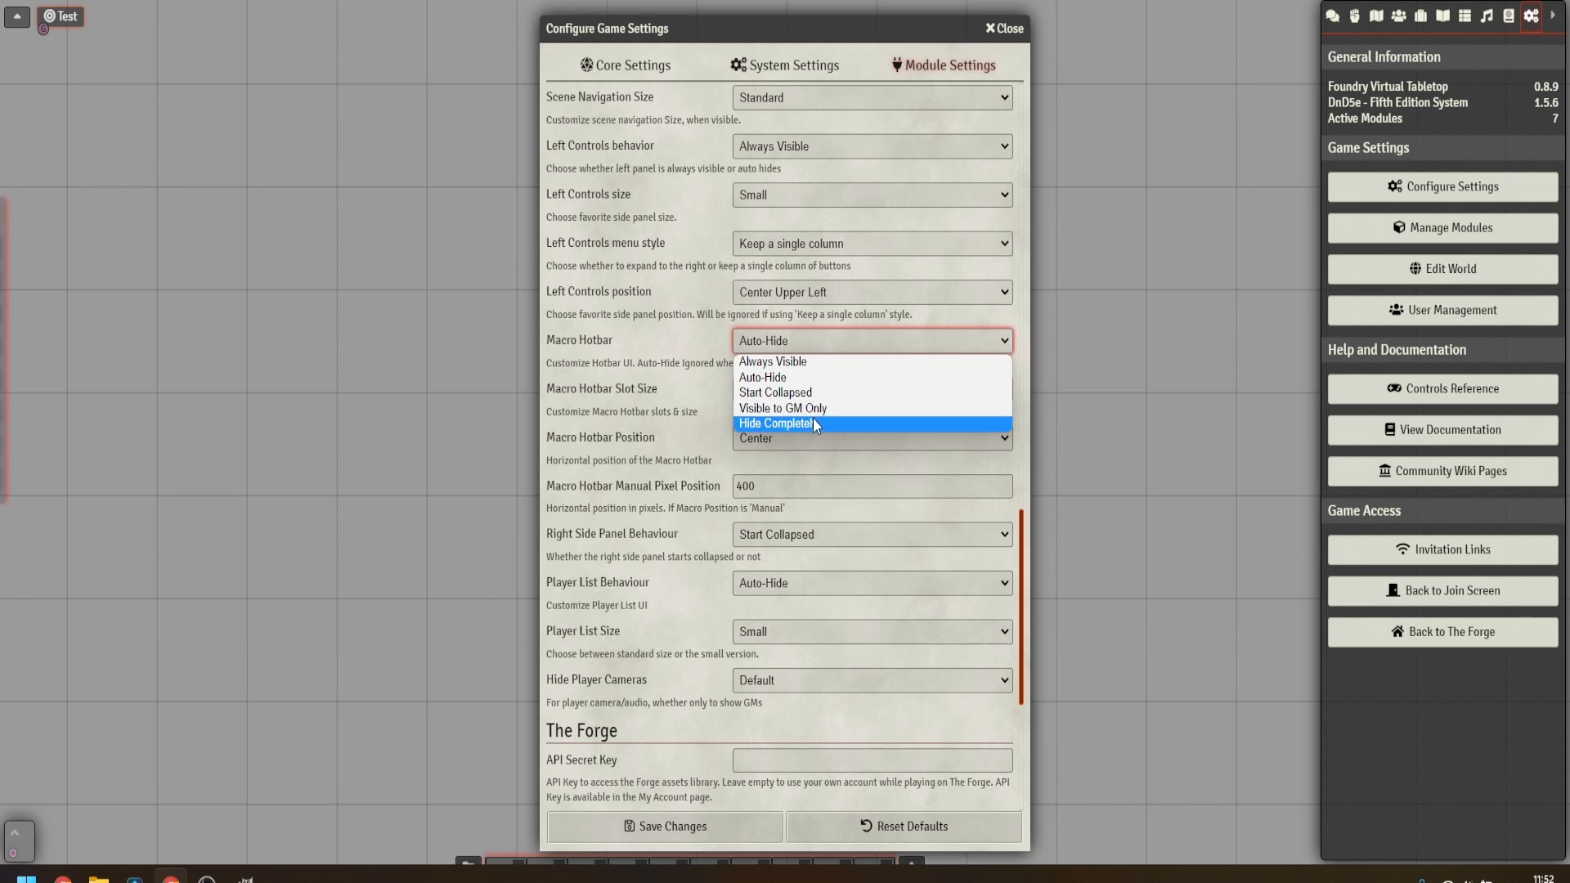
pyautogui.click(797, 362)
pyautogui.click(781, 389)
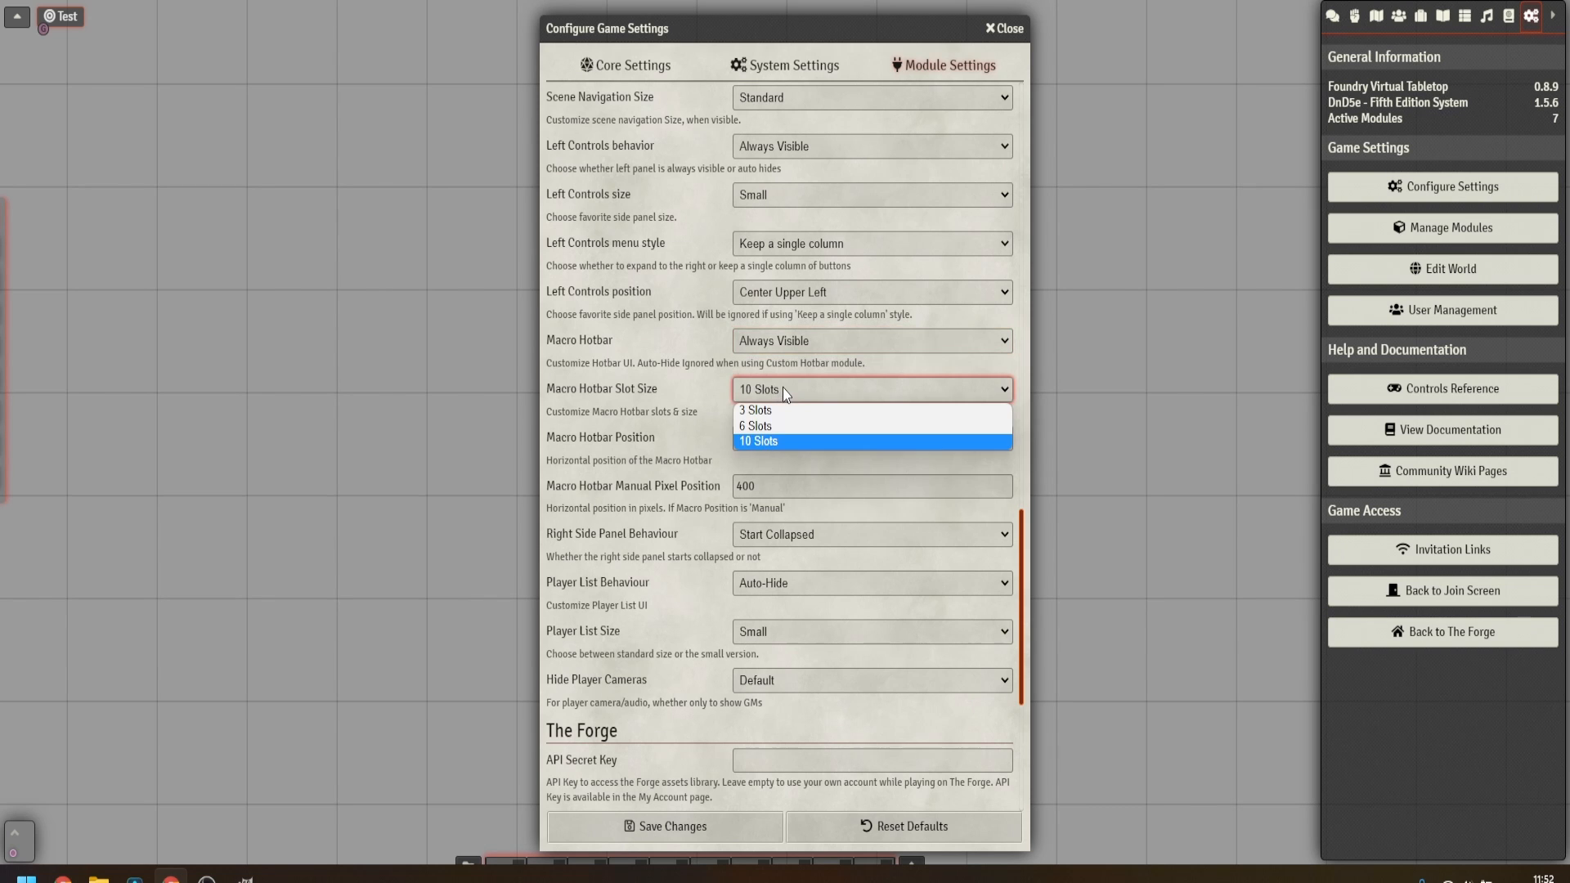
pyautogui.click(799, 399)
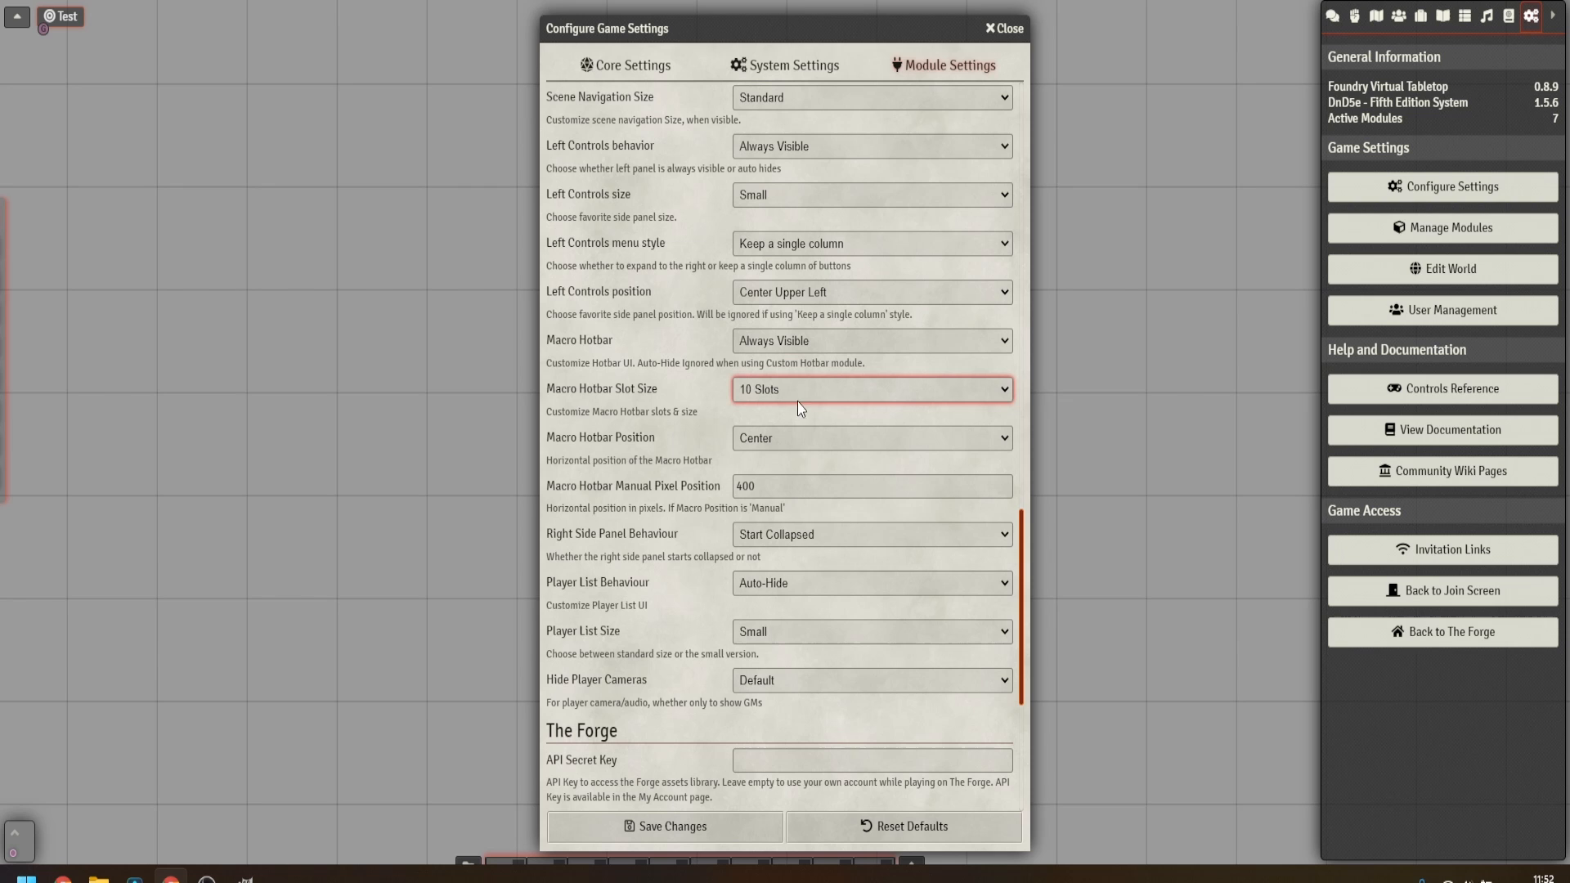
pyautogui.click(777, 440)
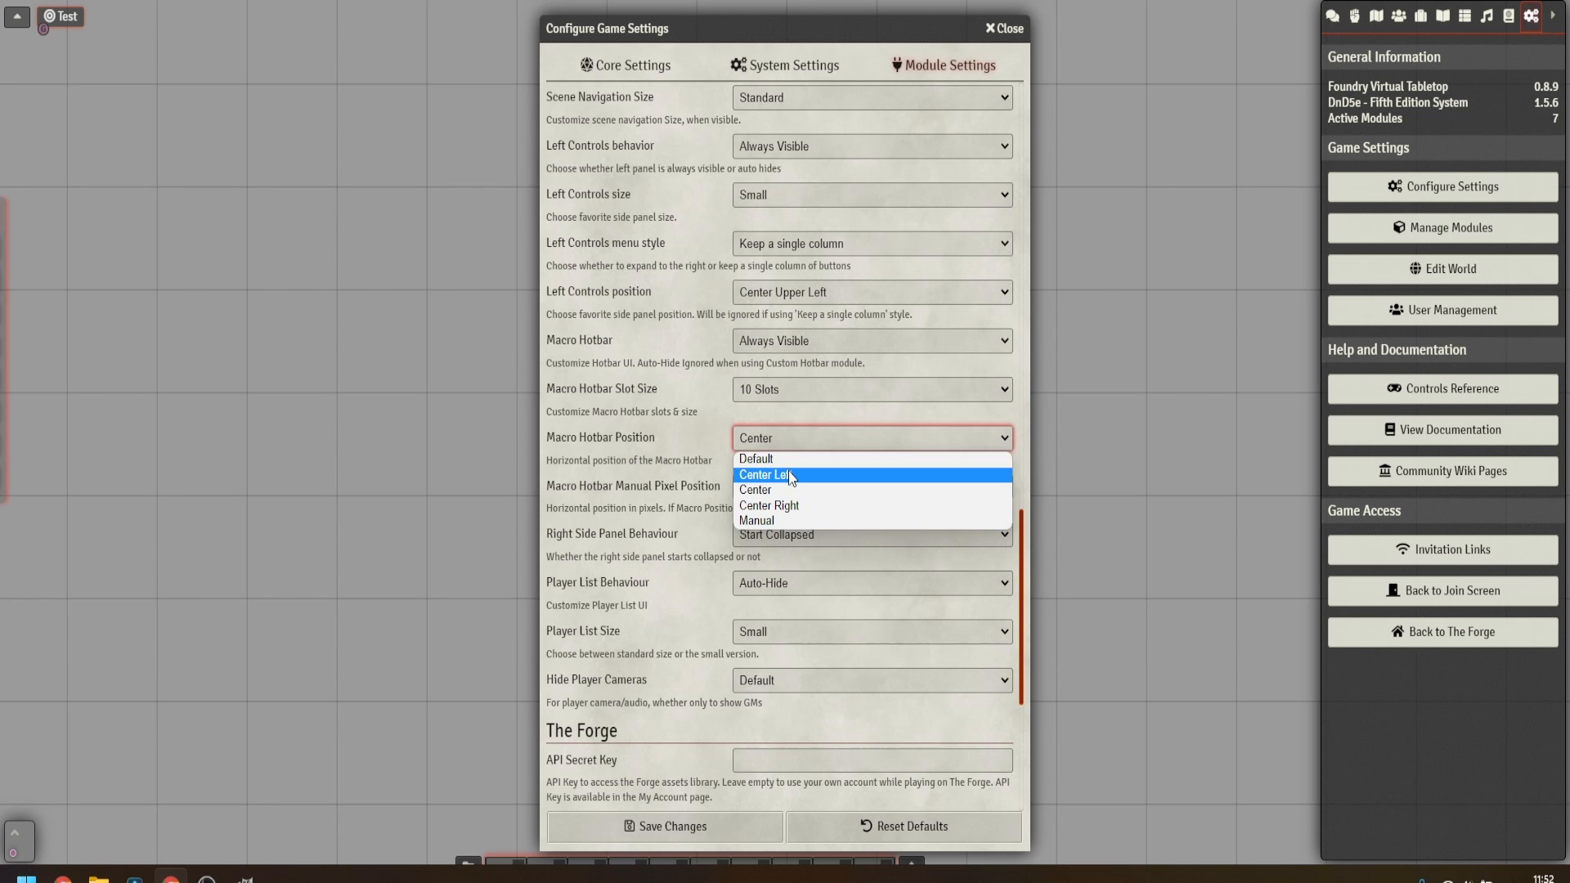
pyautogui.click(708, 445)
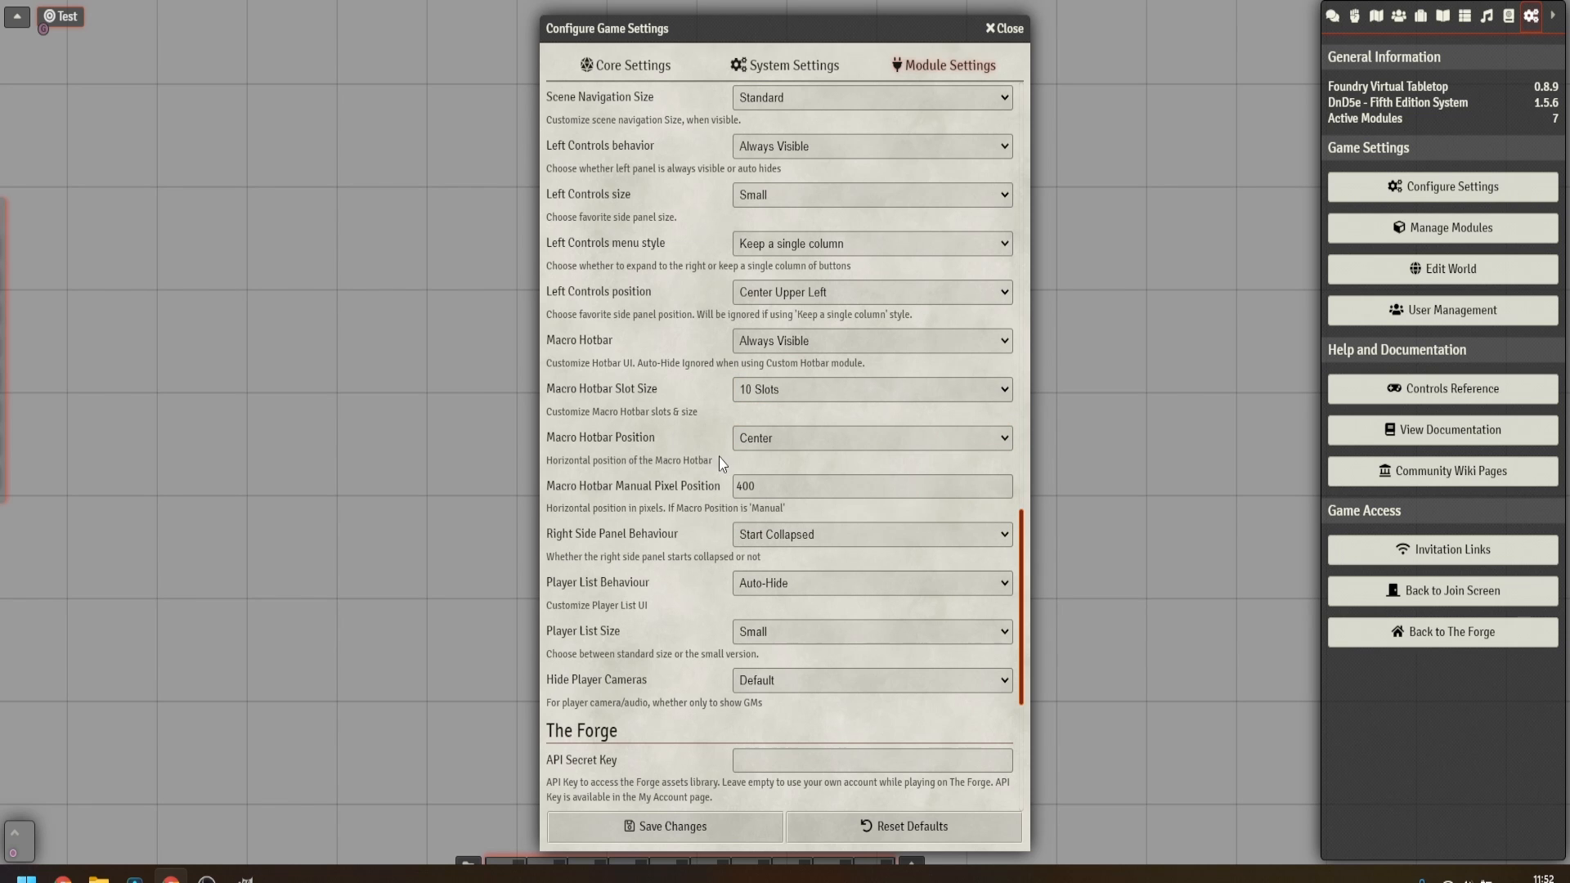
# Set Right Side Panel Behaviour to Start Visible and Player List Behaviour to Always Visible, and save the settings.
pyautogui.scroll(-1, 695, 451)
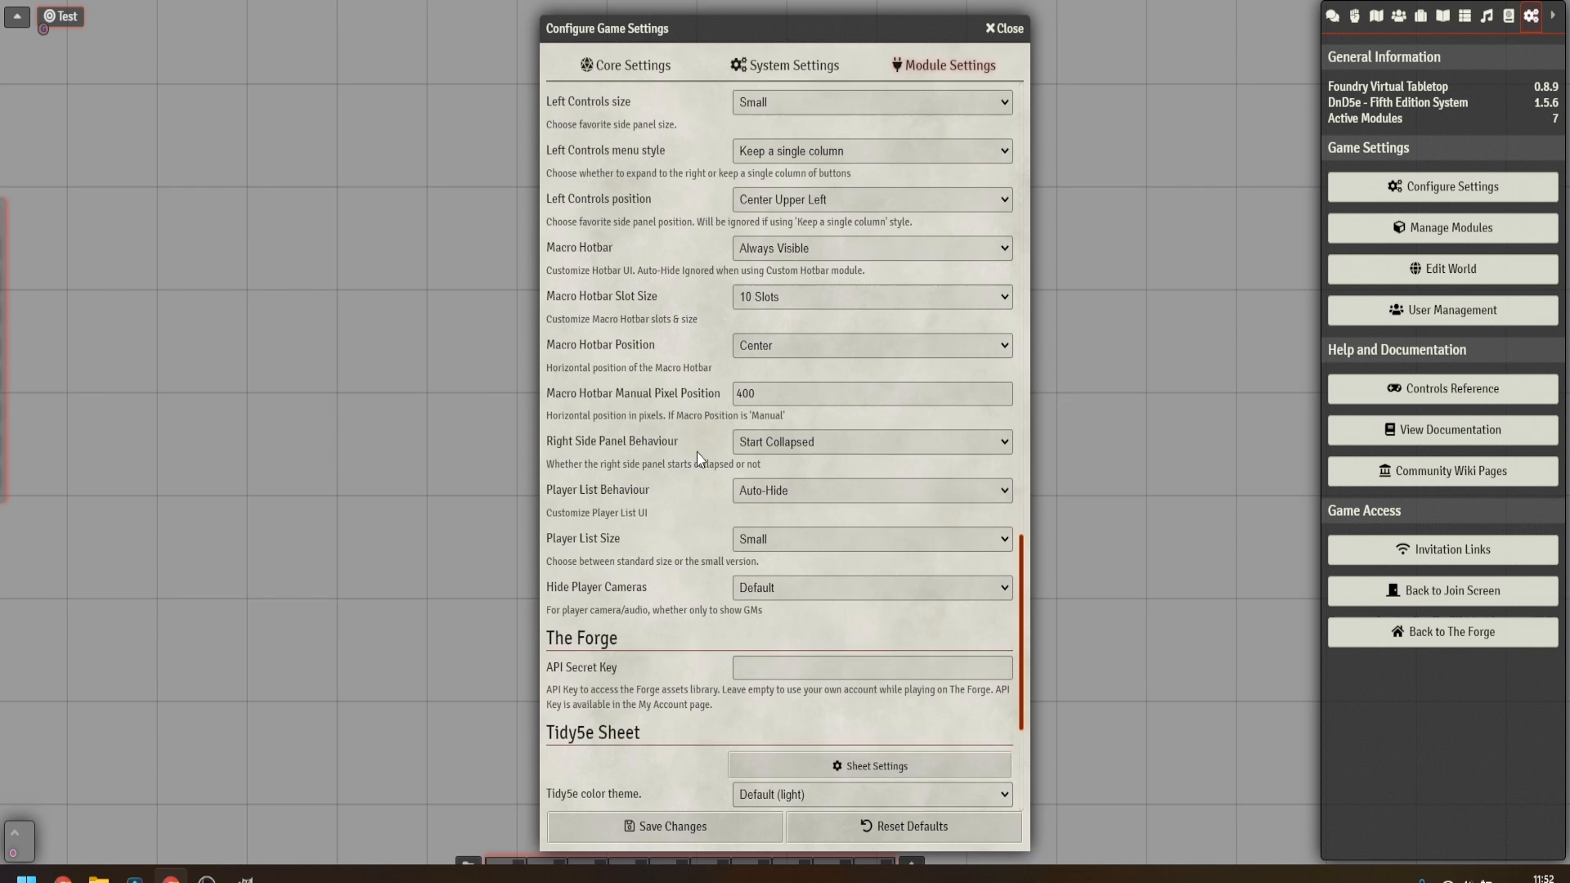
pyautogui.click(776, 441)
pyautogui.click(797, 462)
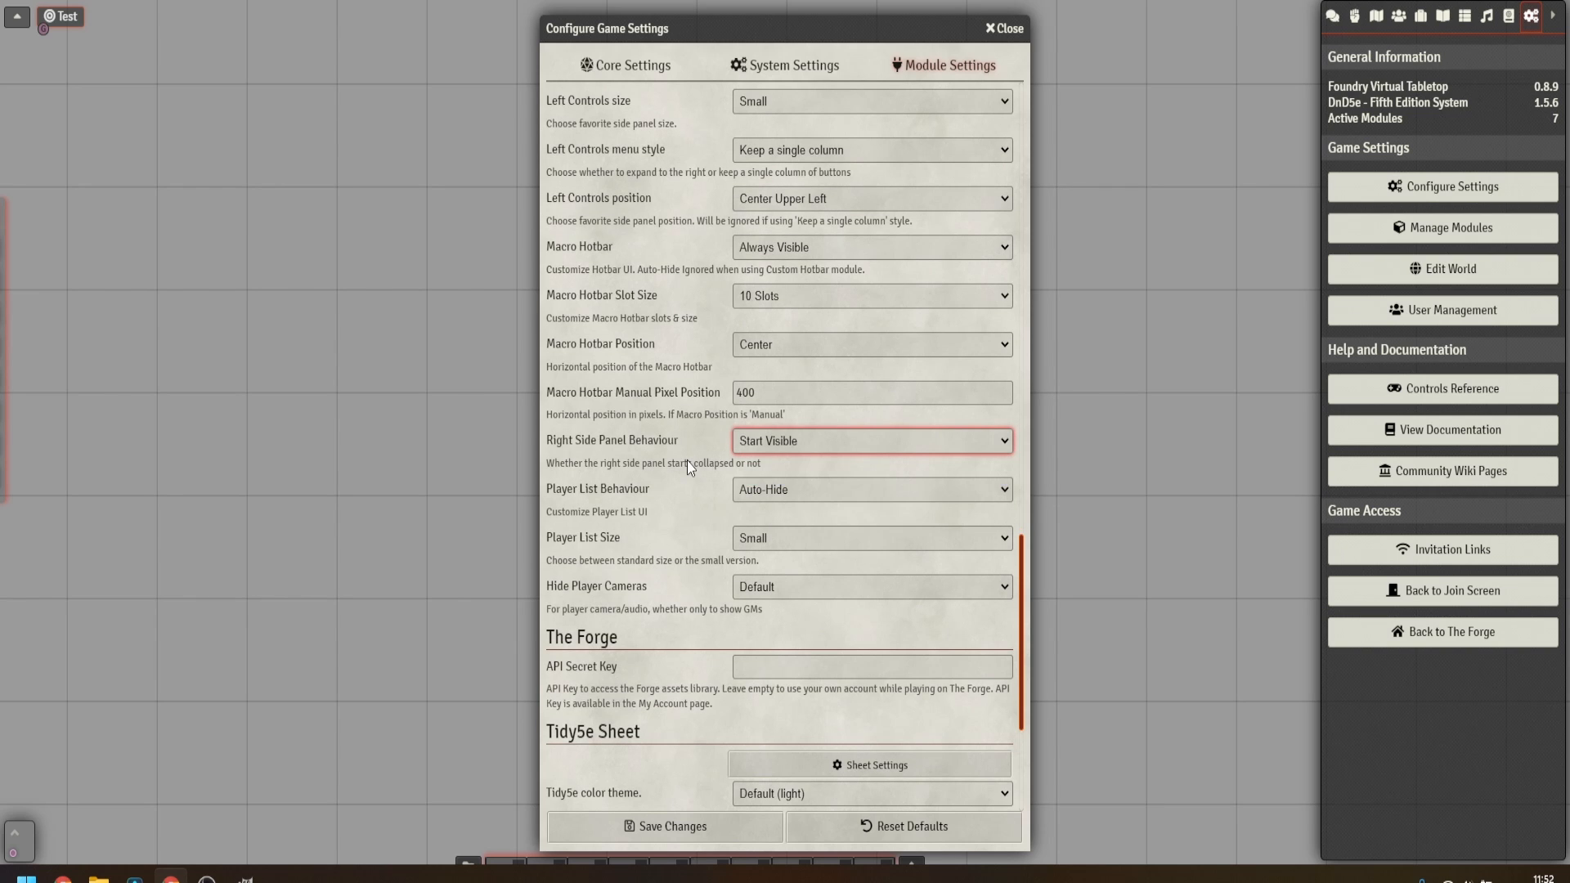
pyautogui.click(777, 494)
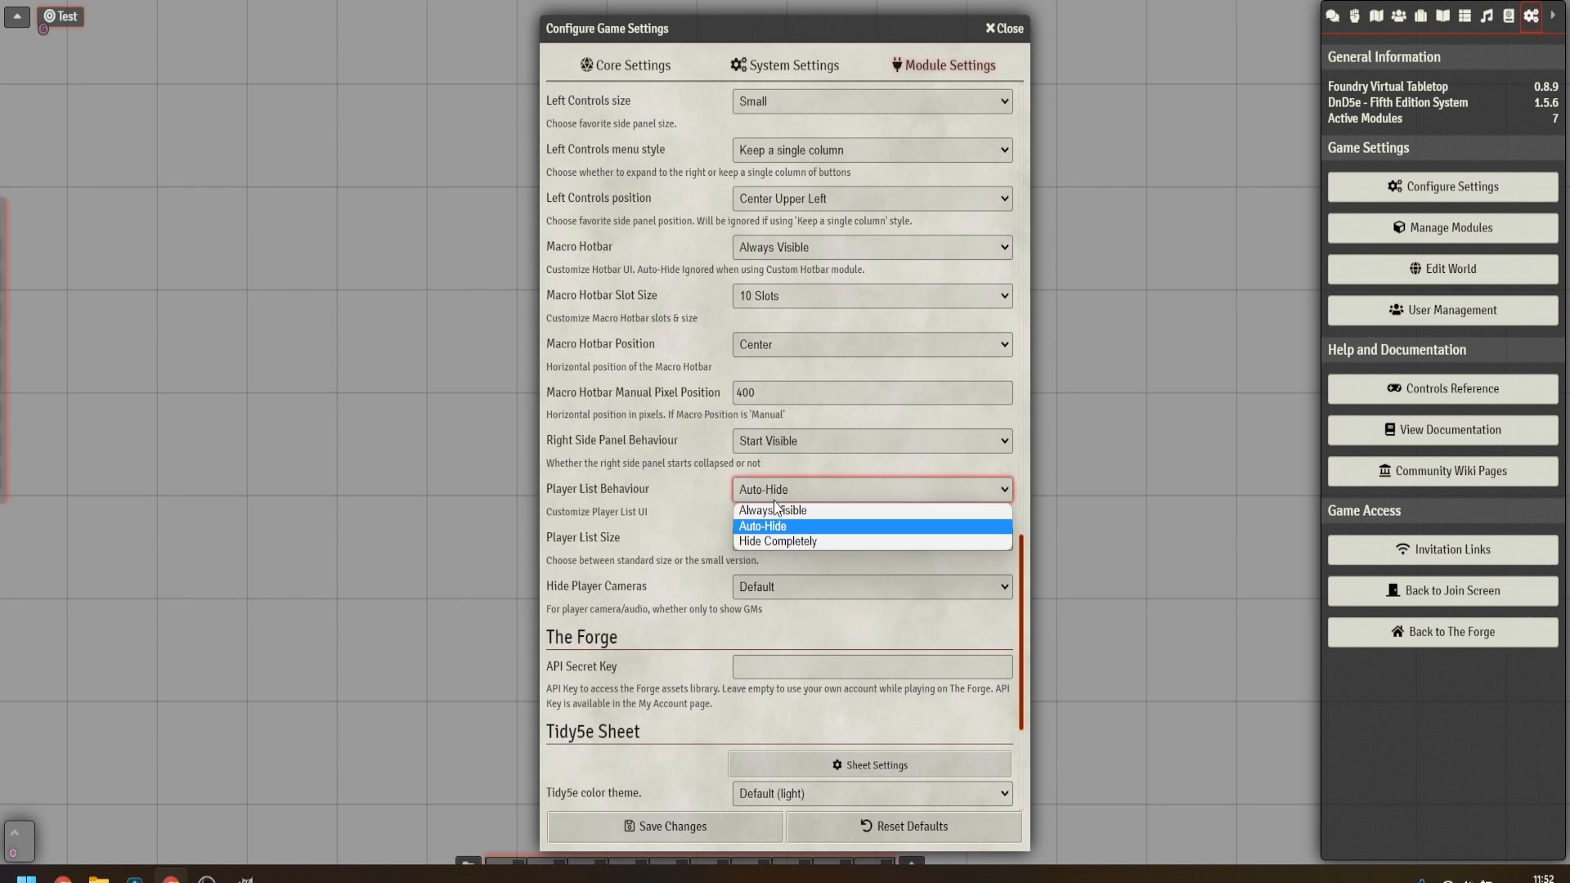
pyautogui.click(796, 510)
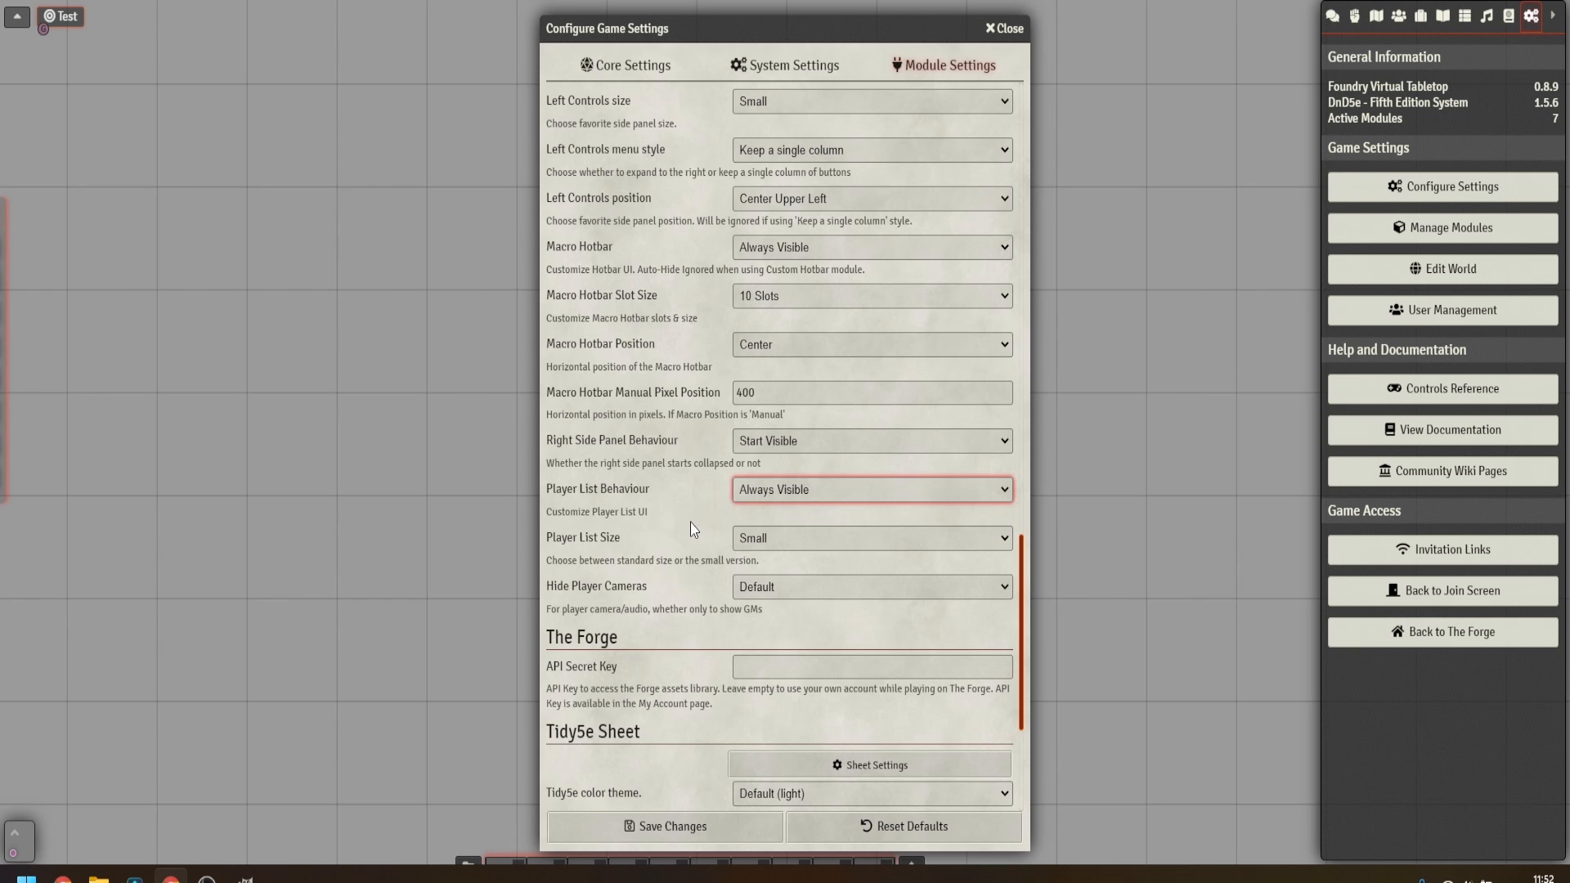
pyautogui.click(696, 832)
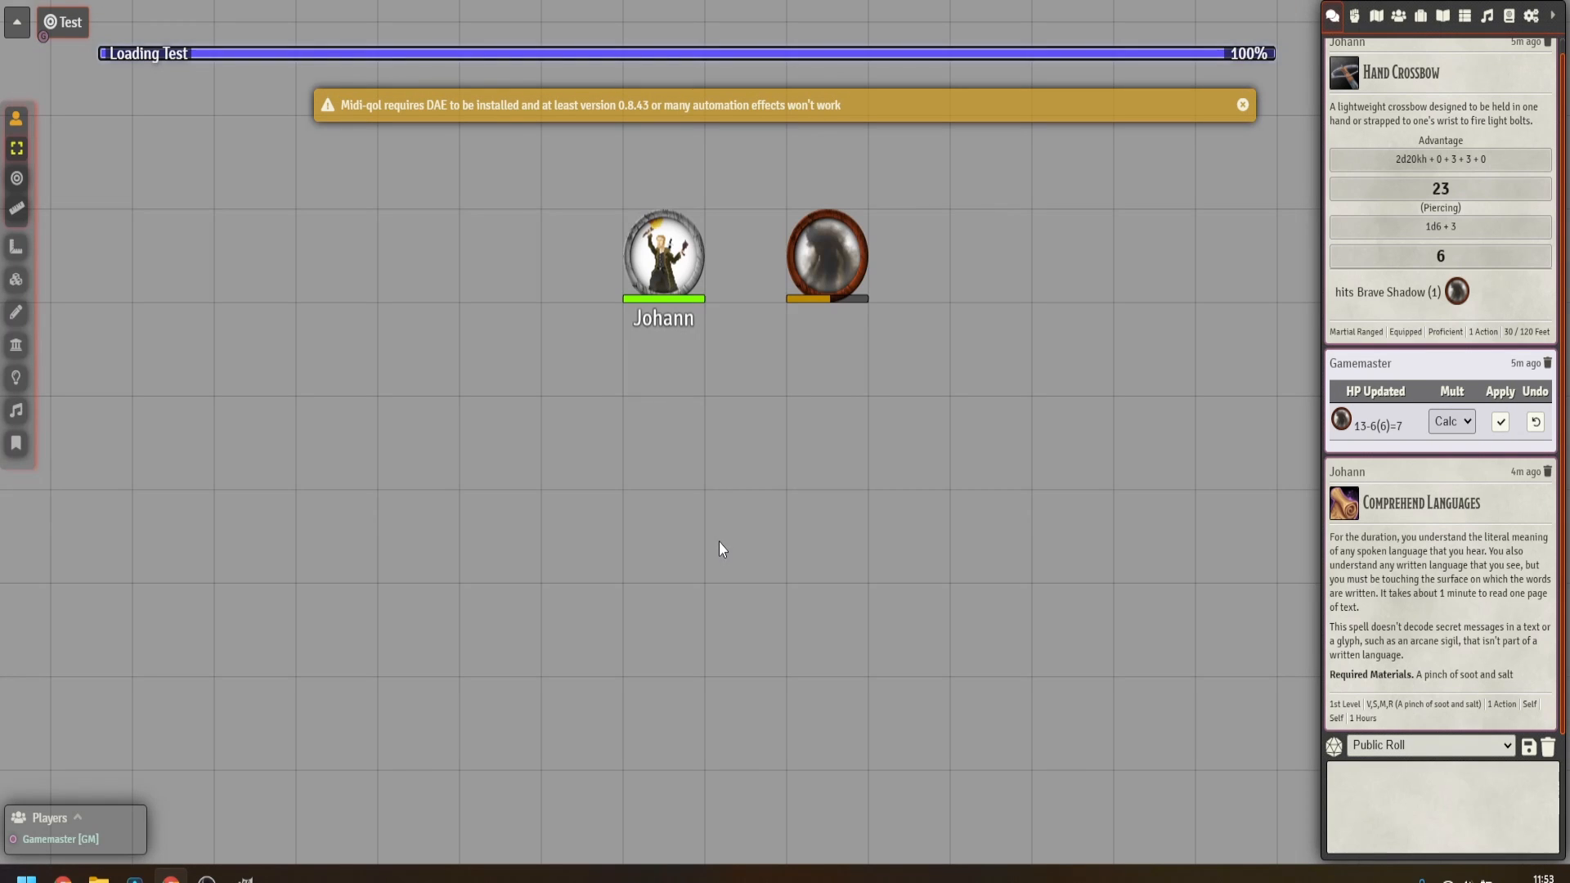
# Dismiss the Midi-qol warning, flush all messages from the chat log, and check the restyled game settings before returning to chat.
pyautogui.click(655, 107)
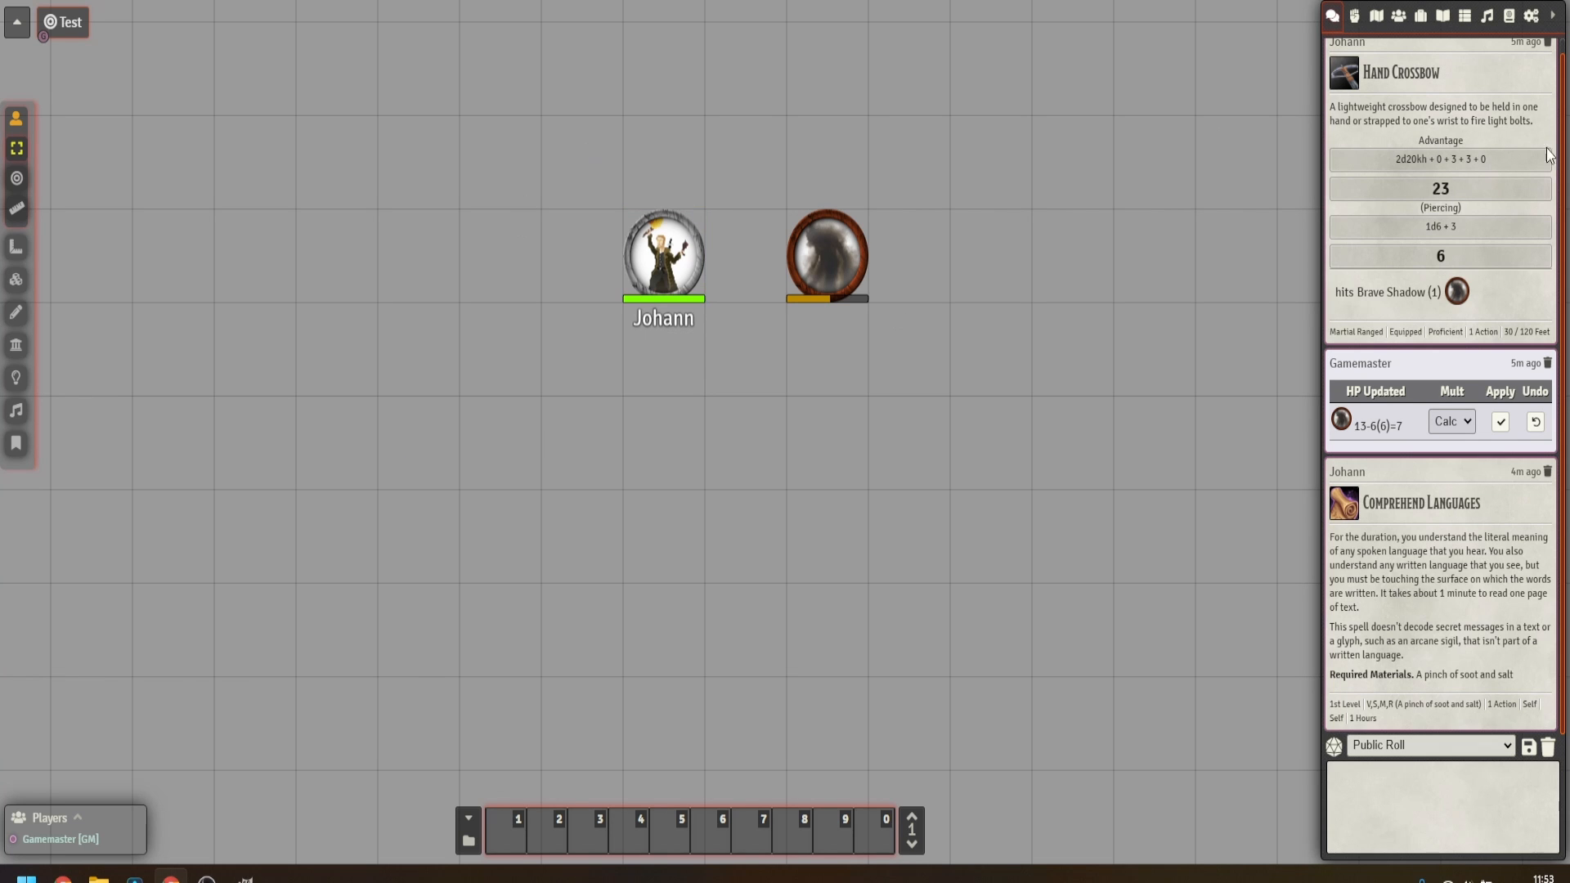
pyautogui.click(1548, 747)
pyautogui.click(1096, 826)
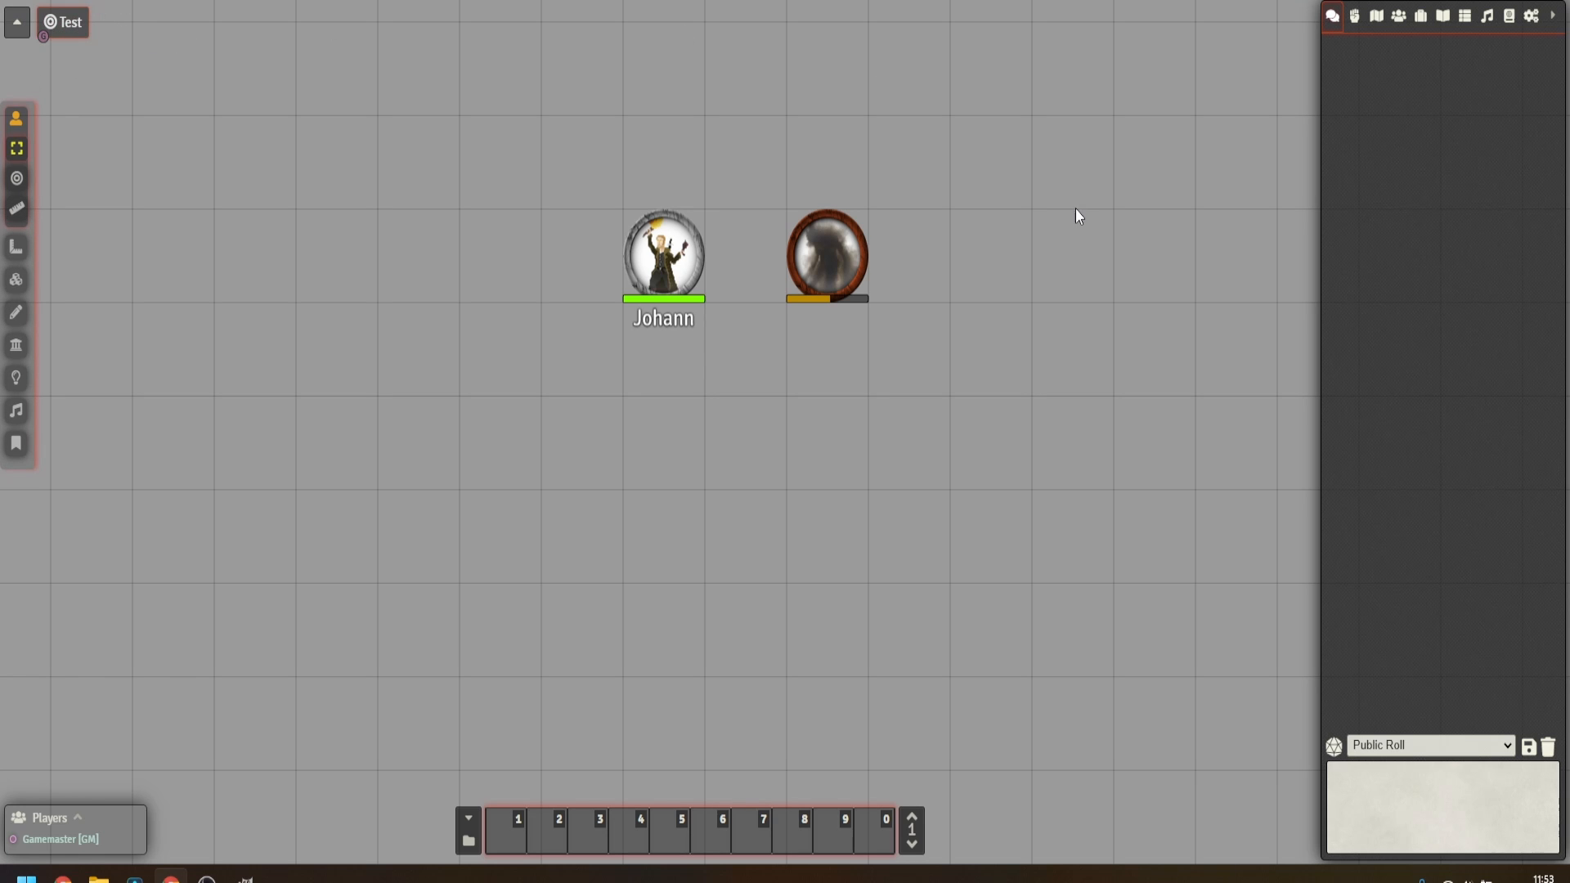
pyautogui.click(1530, 18)
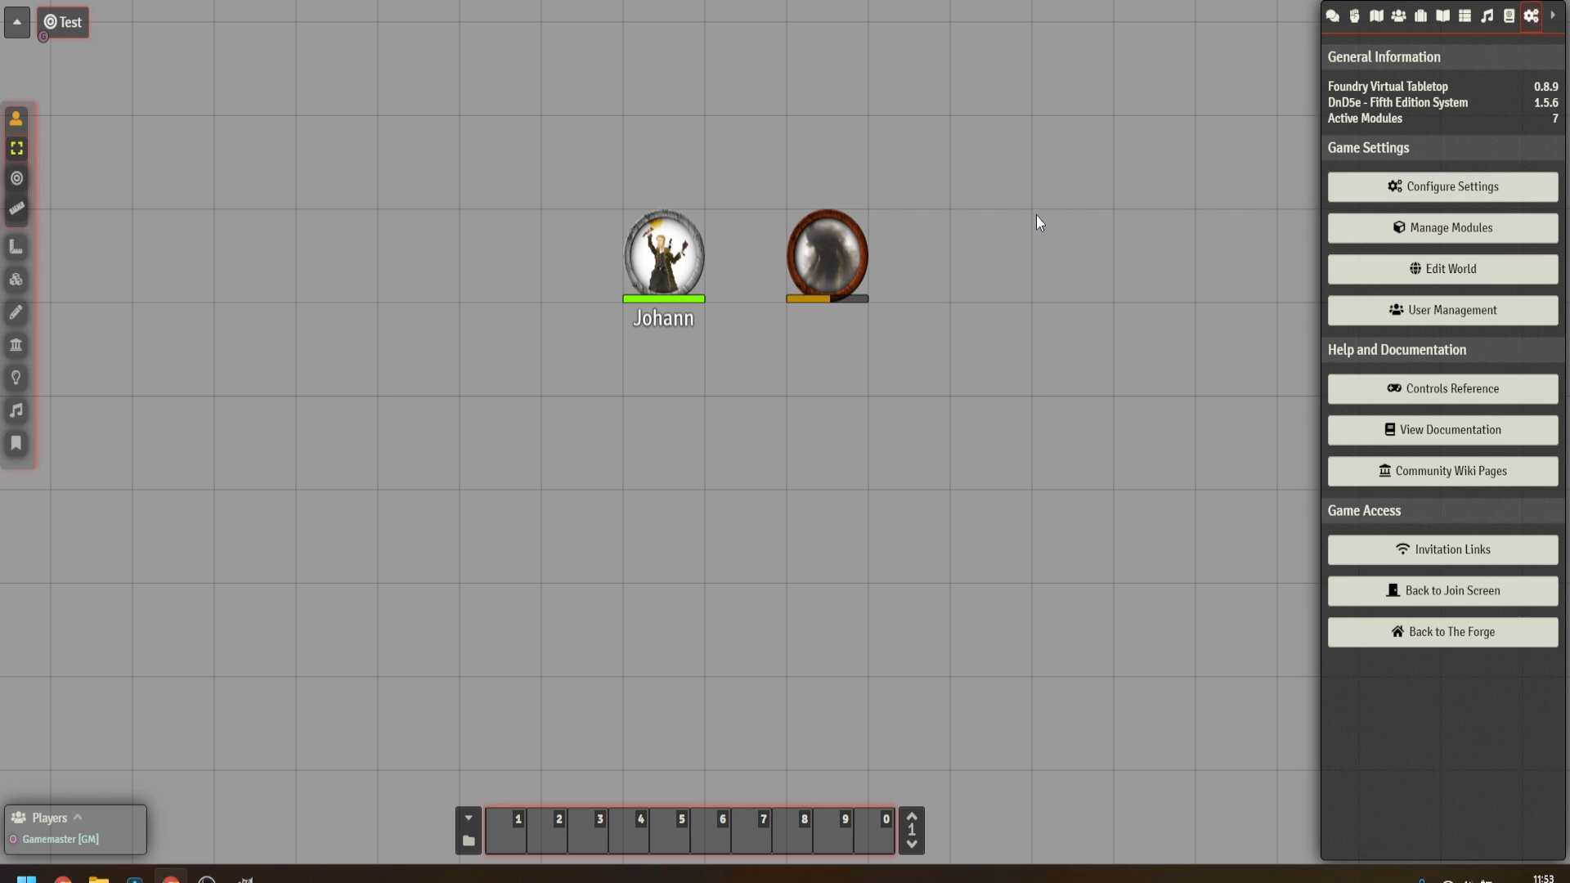
pyautogui.click(1332, 16)
# Override Johann's sheet with the Default 5e Character Sheet, save the sheet configuration, and close the sheet.
pyautogui.doubleClick(657, 274)
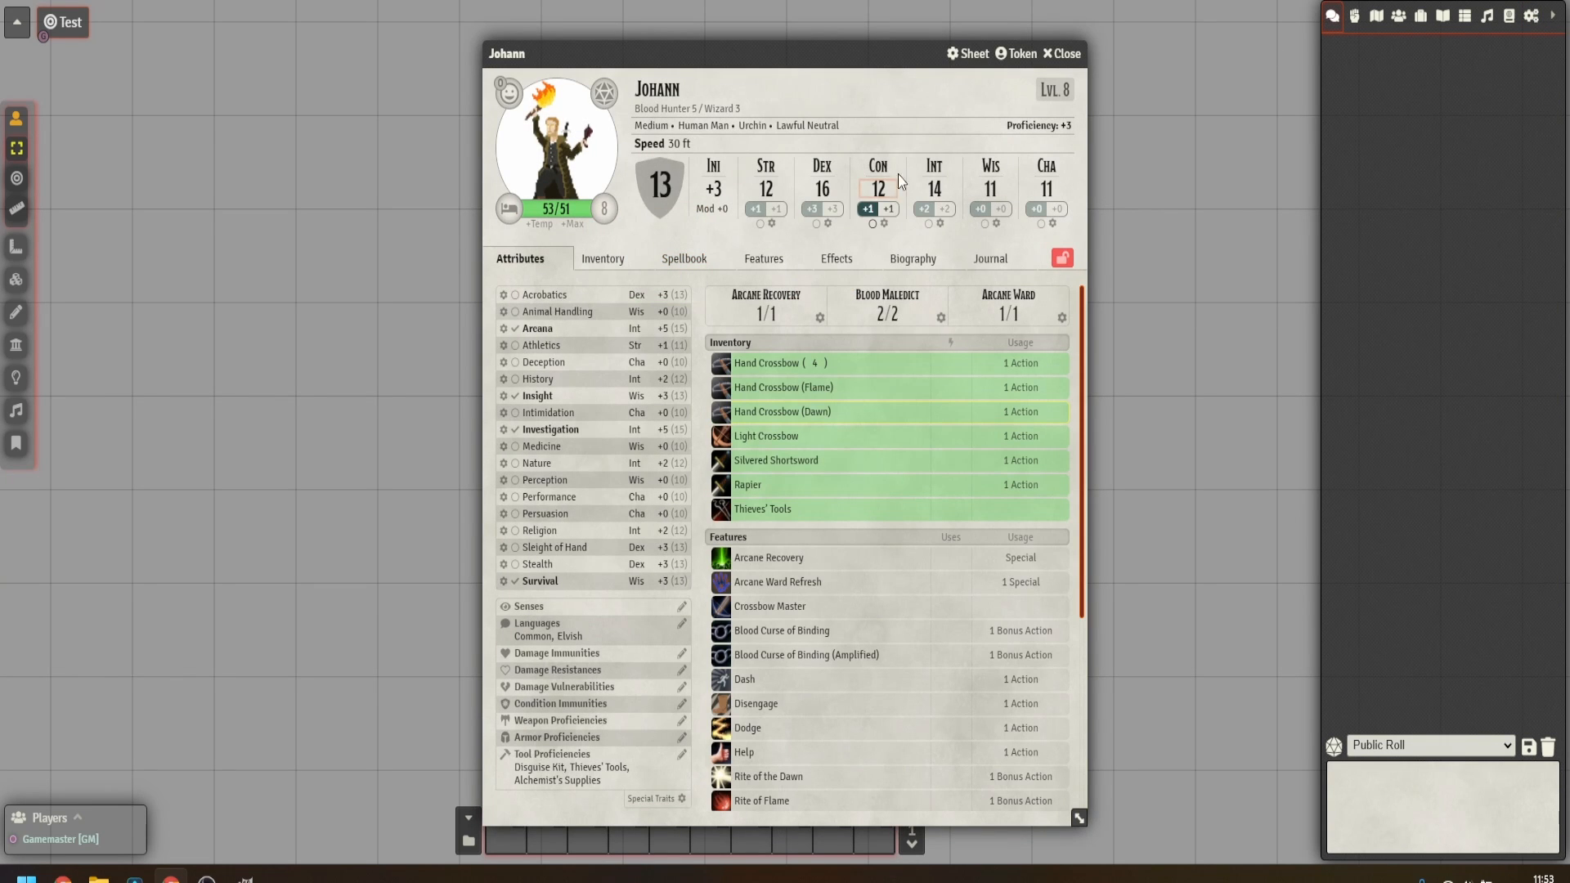
pyautogui.click(983, 63)
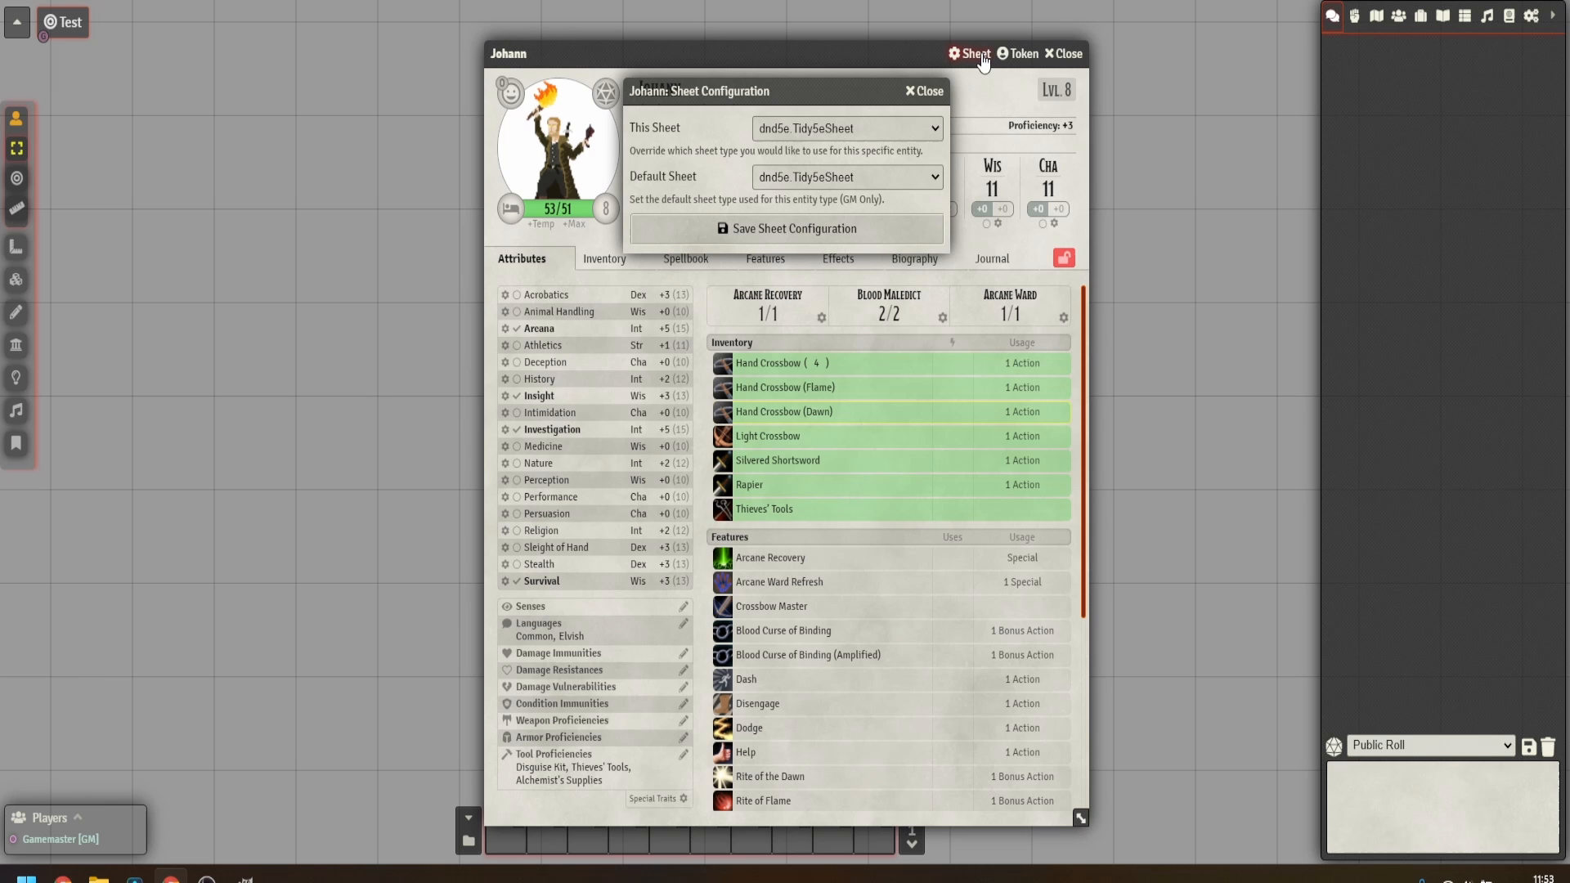
pyautogui.click(872, 135)
pyautogui.click(852, 179)
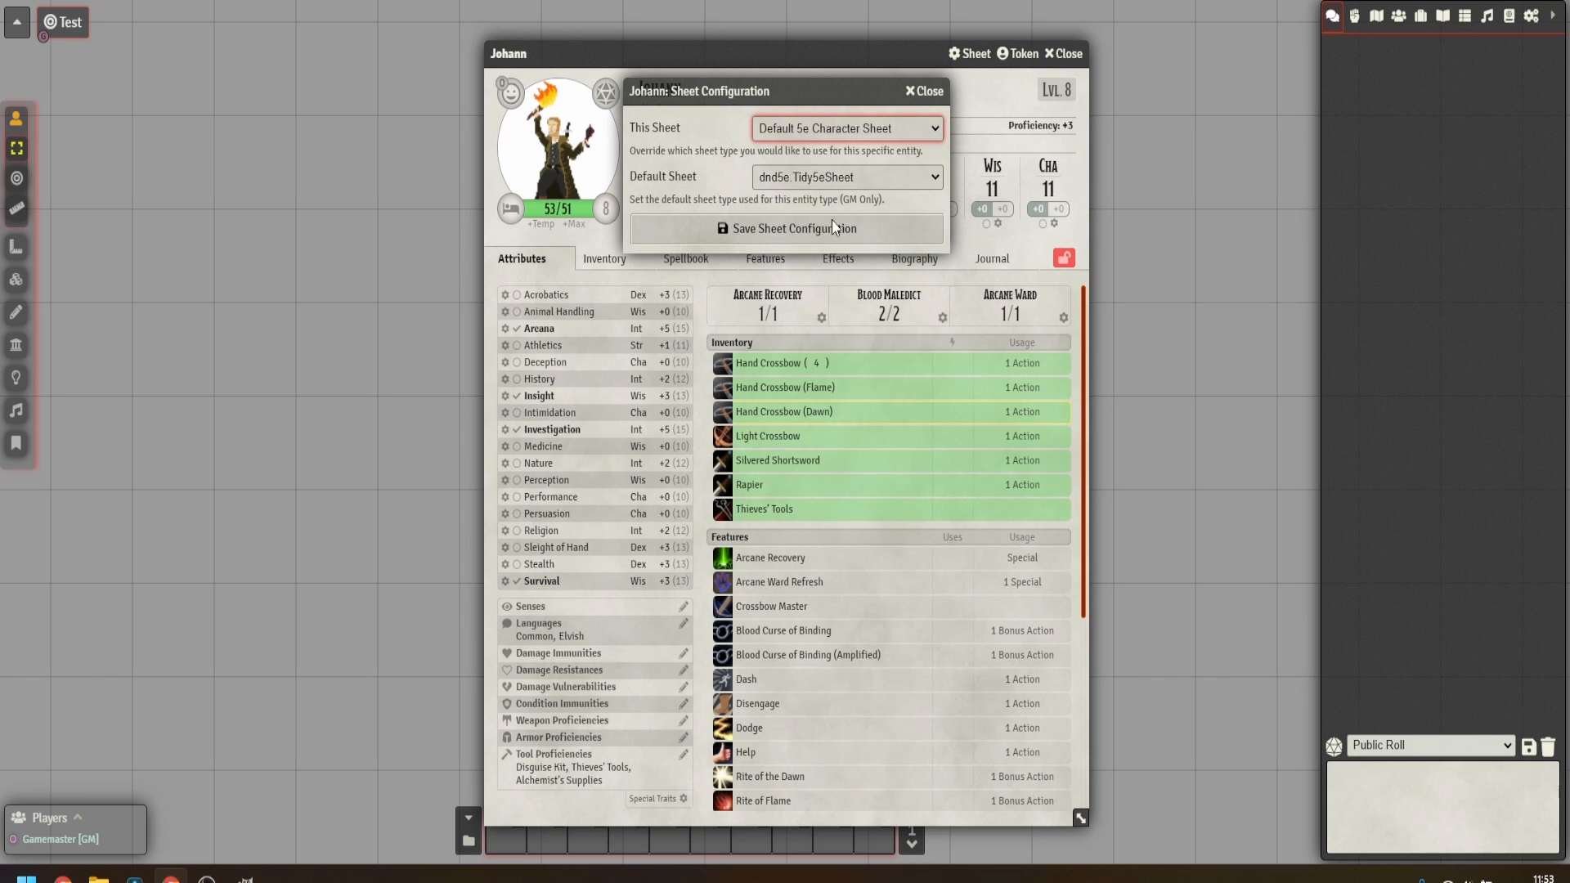
pyautogui.click(831, 221)
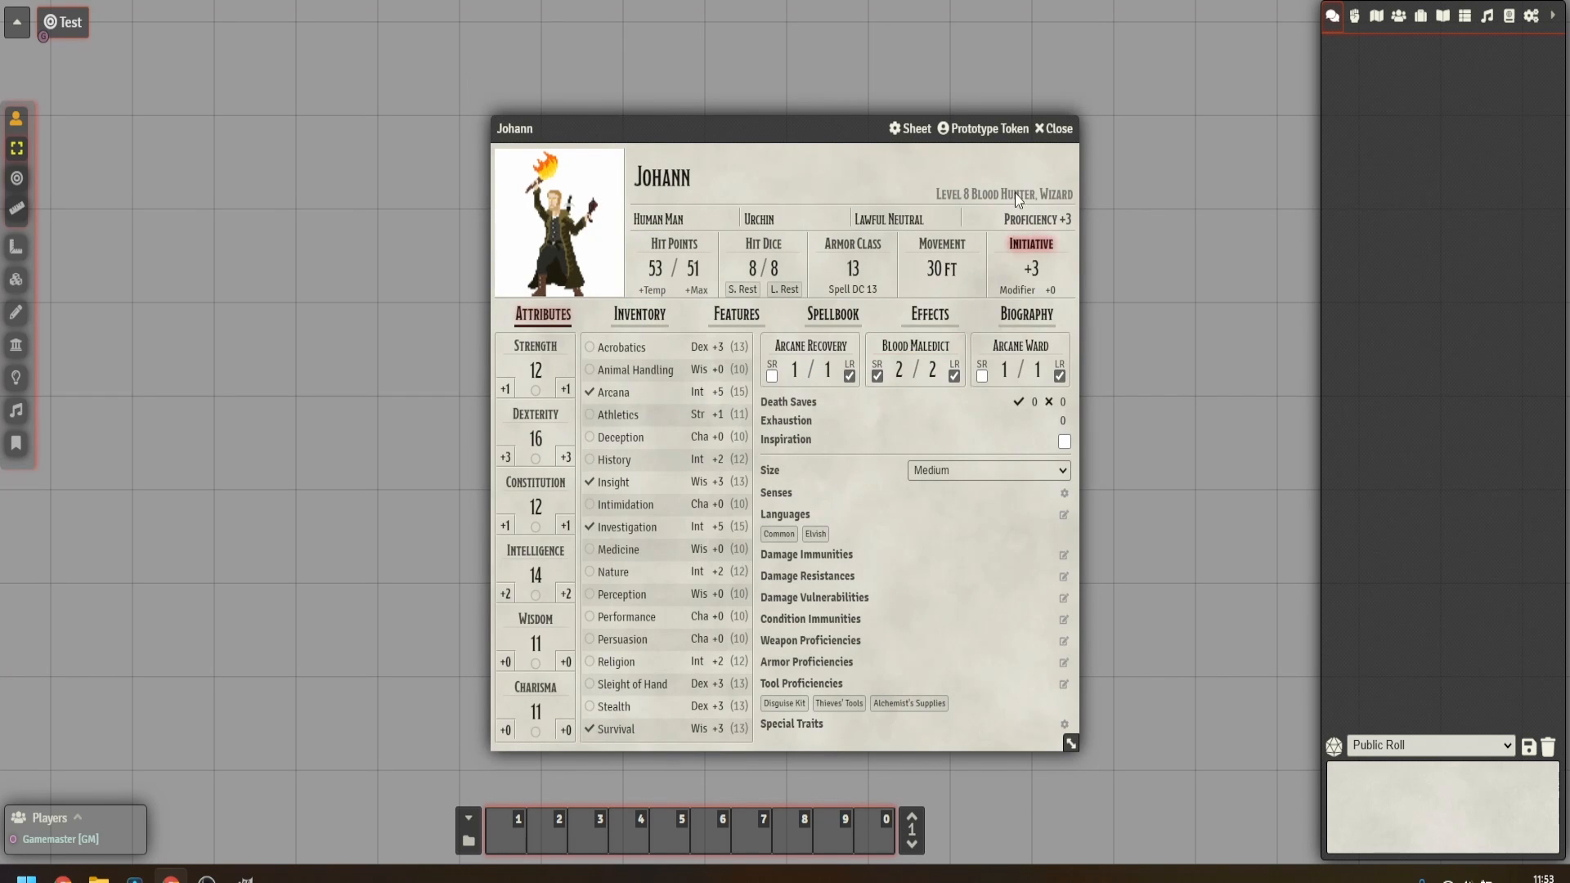
pyautogui.click(1060, 131)
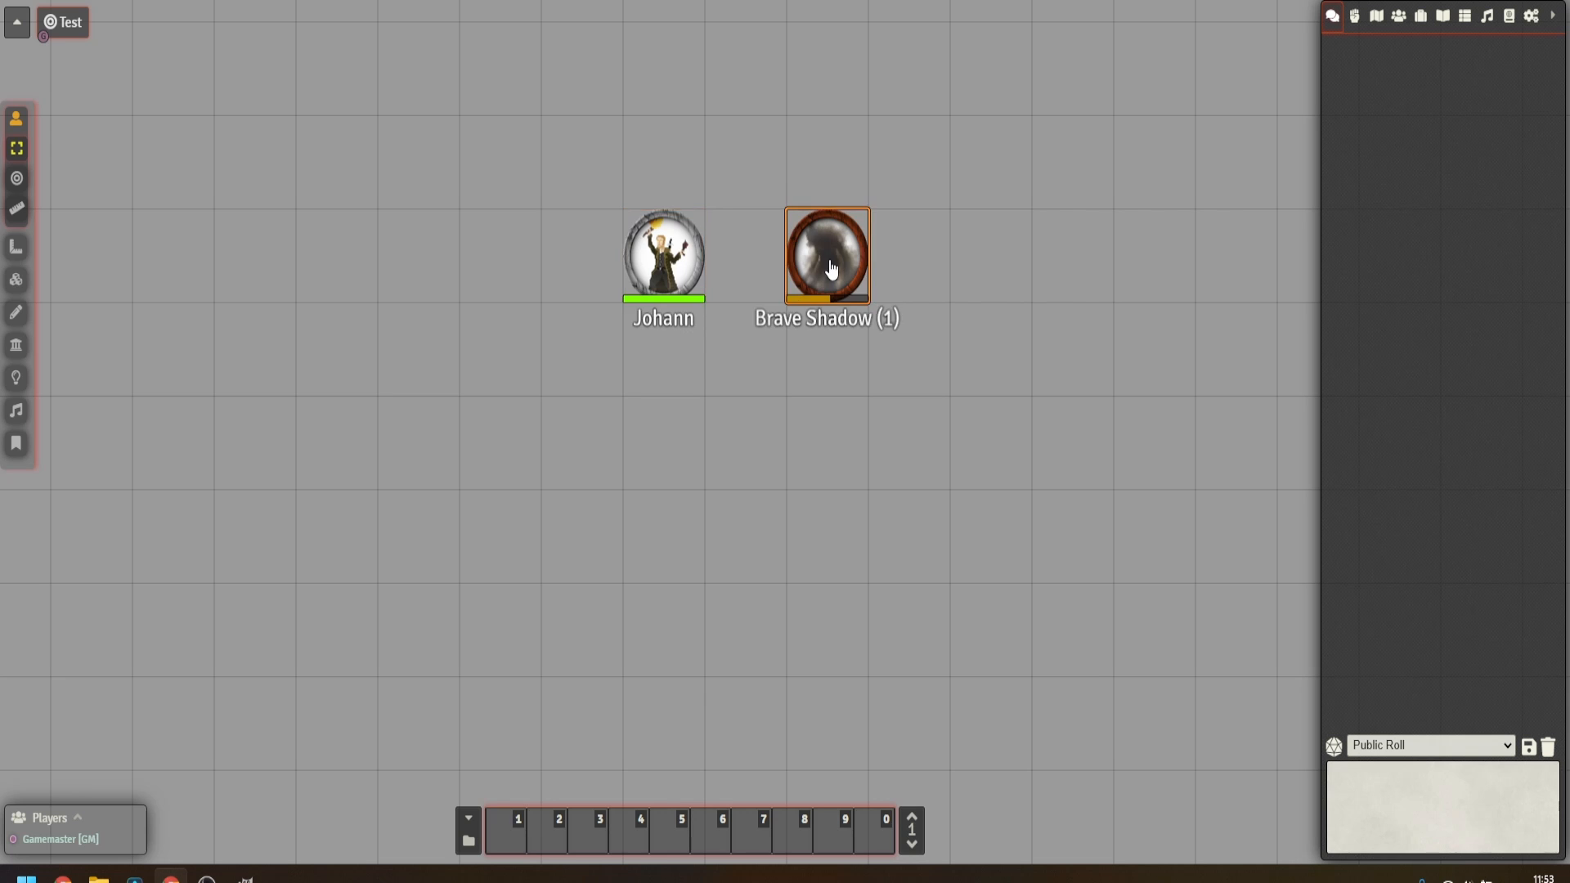
# Override the Brave Shadow (1) token's sheet with the Default 5e NPC Sheet, save the configuration, and close the sheet.
pyautogui.doubleClick(808, 261)
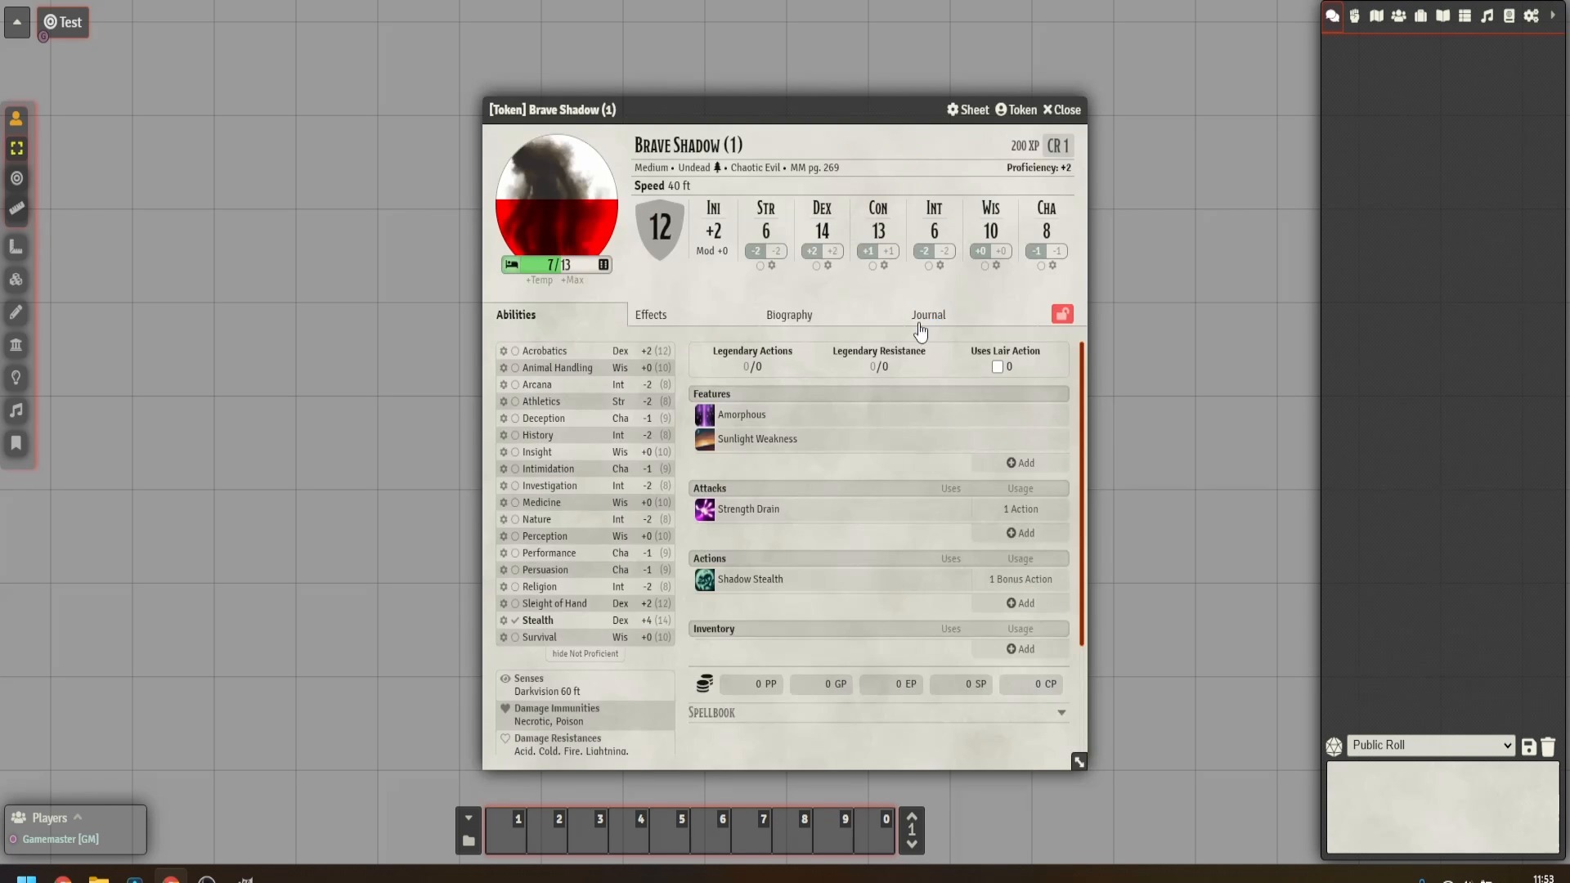
pyautogui.click(967, 111)
pyautogui.click(850, 195)
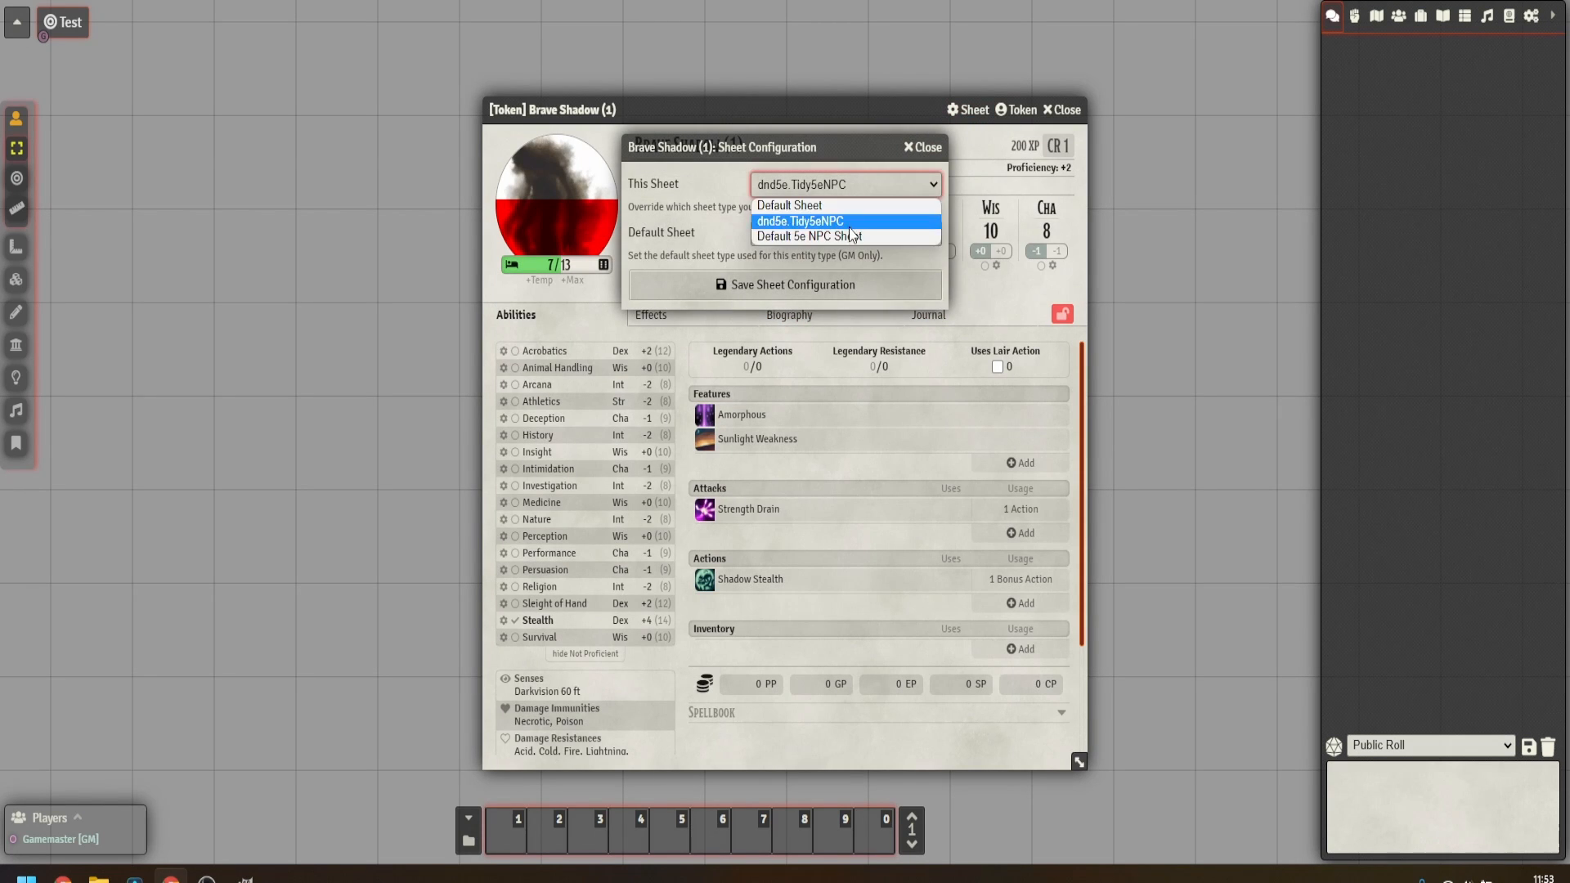
pyautogui.click(851, 235)
pyautogui.click(832, 292)
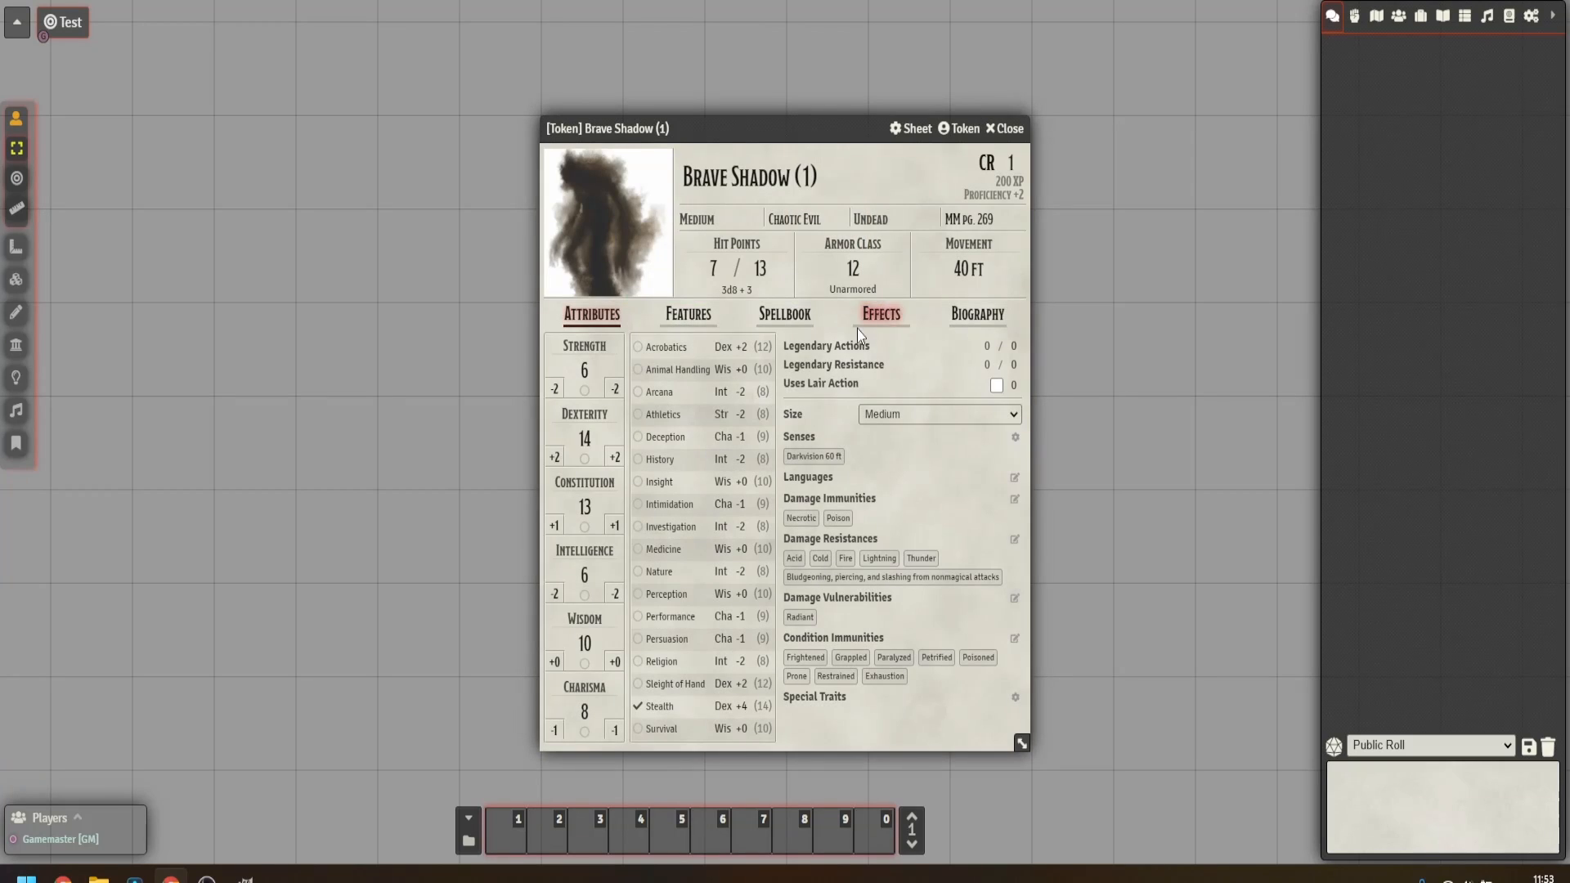
pyautogui.click(1010, 128)
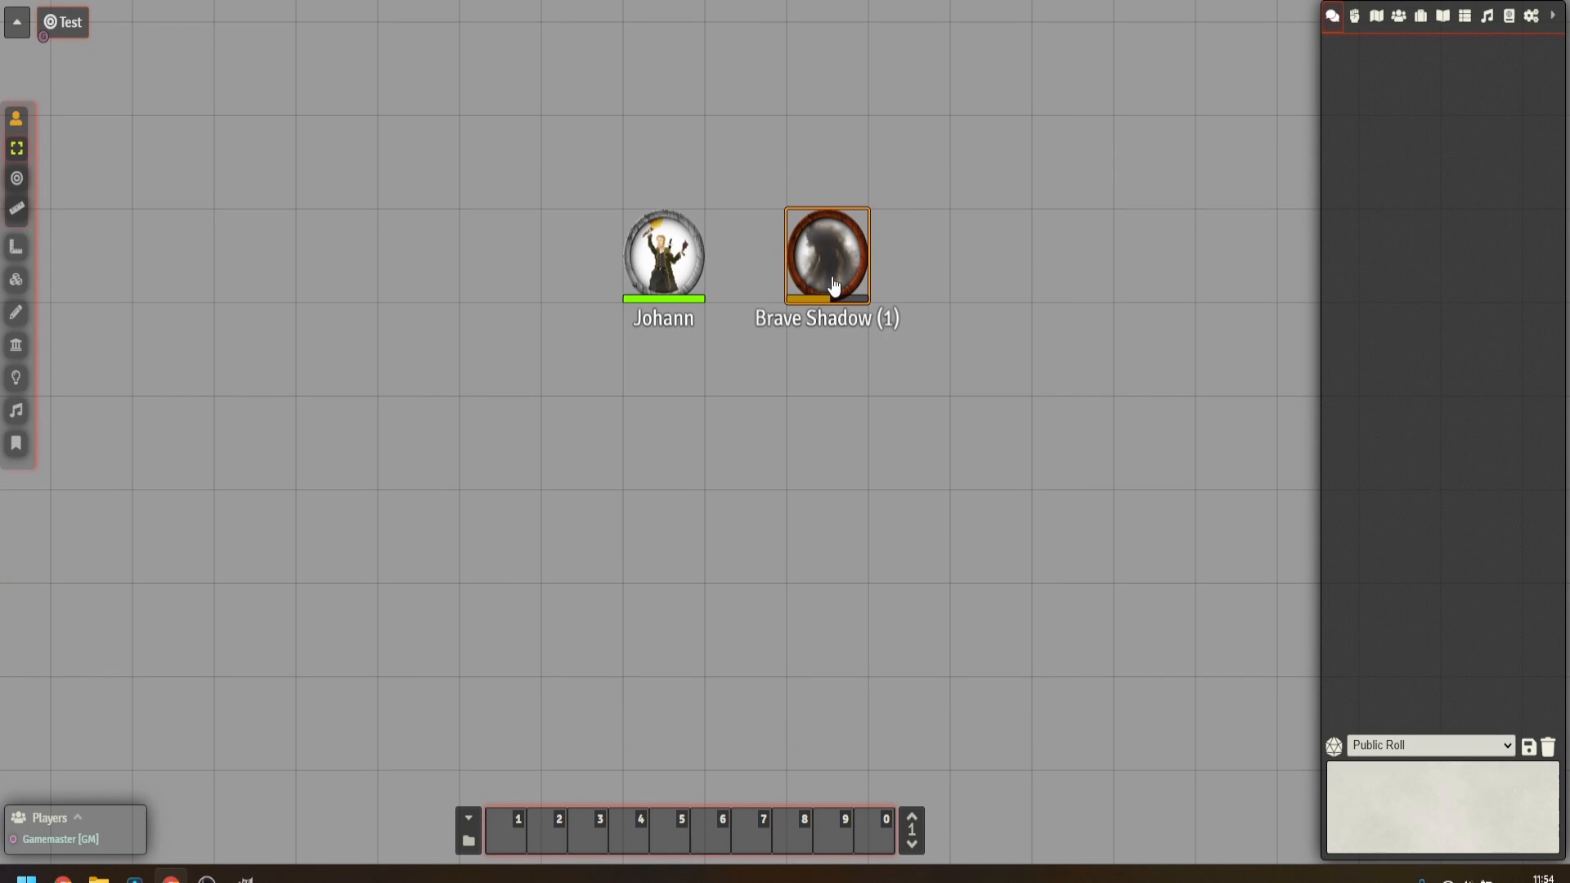
# Target Brave Shadow (1) and roll Johann's Hand Crossbow (4) attack with advantage, followed by its damage.
pyautogui.rightClick(826, 253)
pyautogui.click(758, 308)
pyautogui.click(642, 265)
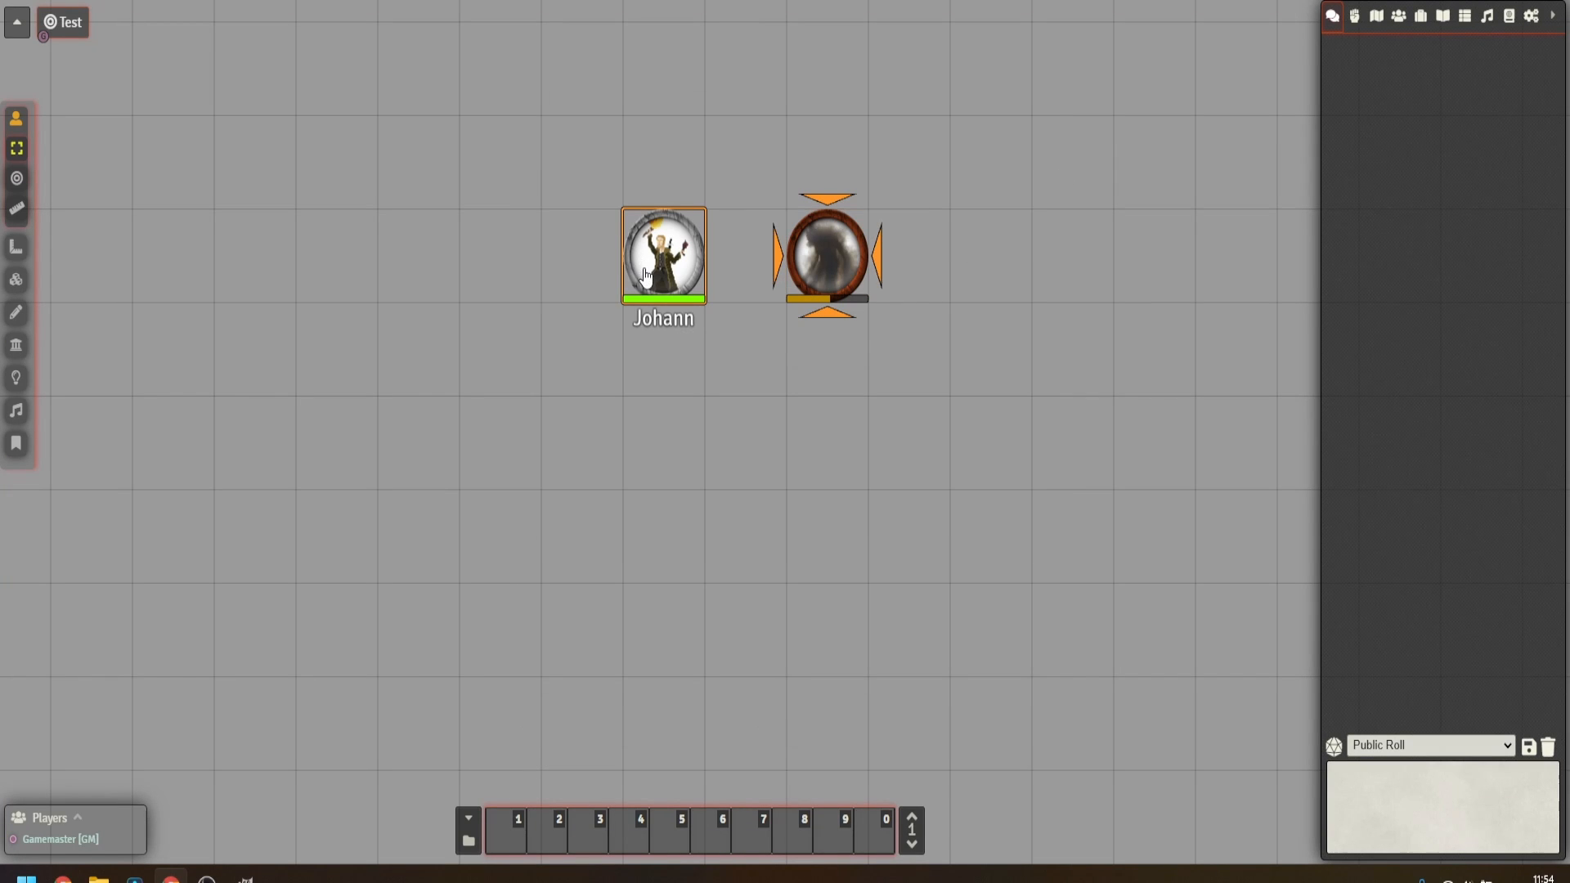
pyautogui.doubleClick(642, 266)
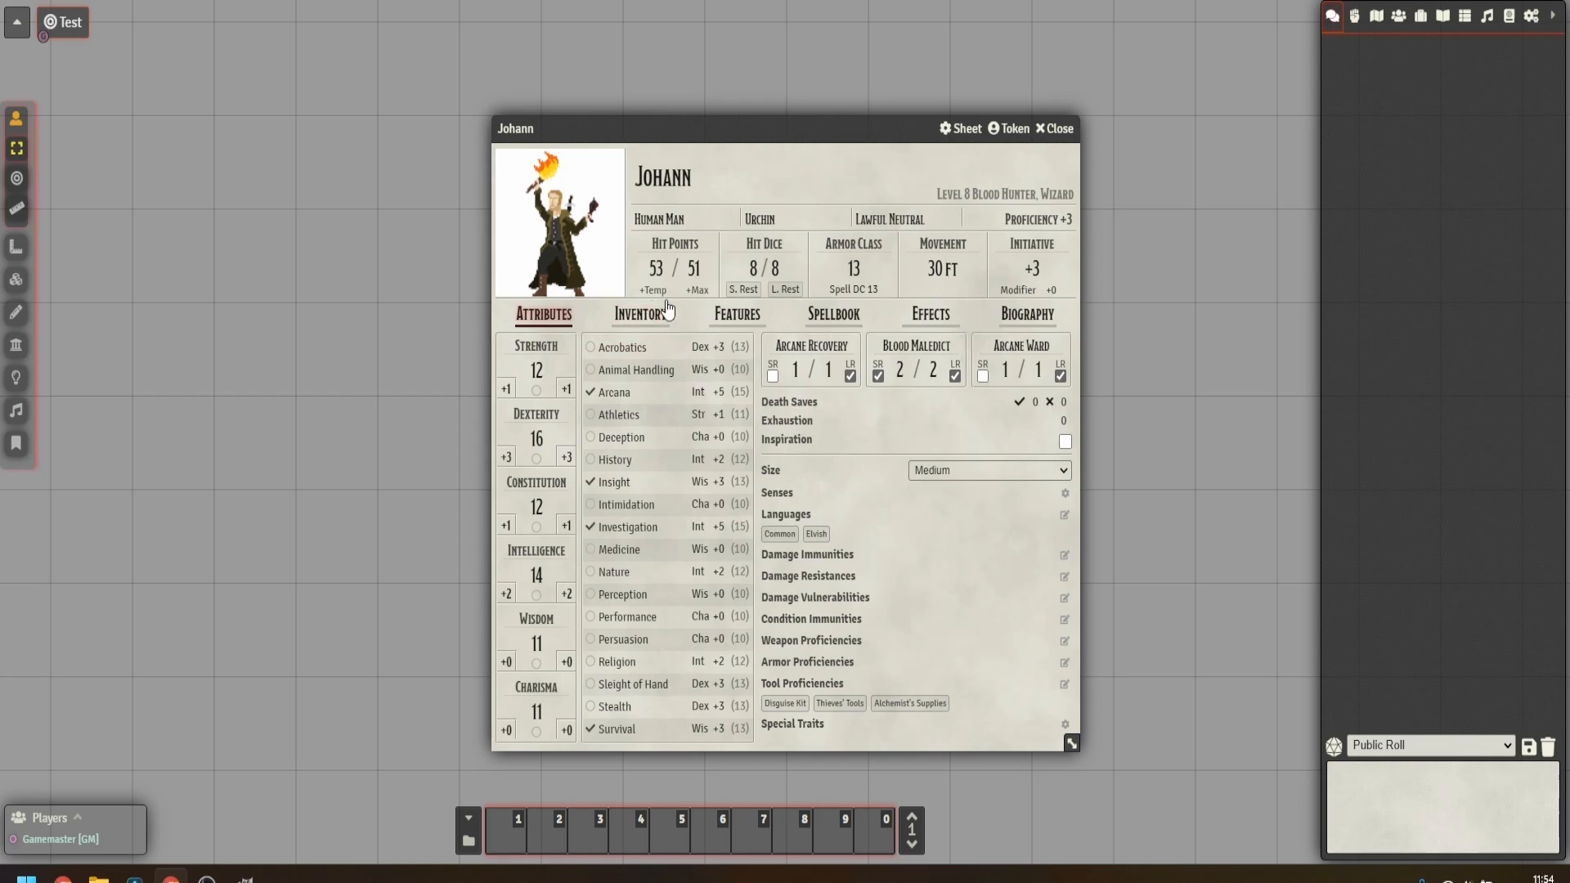
pyautogui.click(658, 316)
pyautogui.click(513, 428)
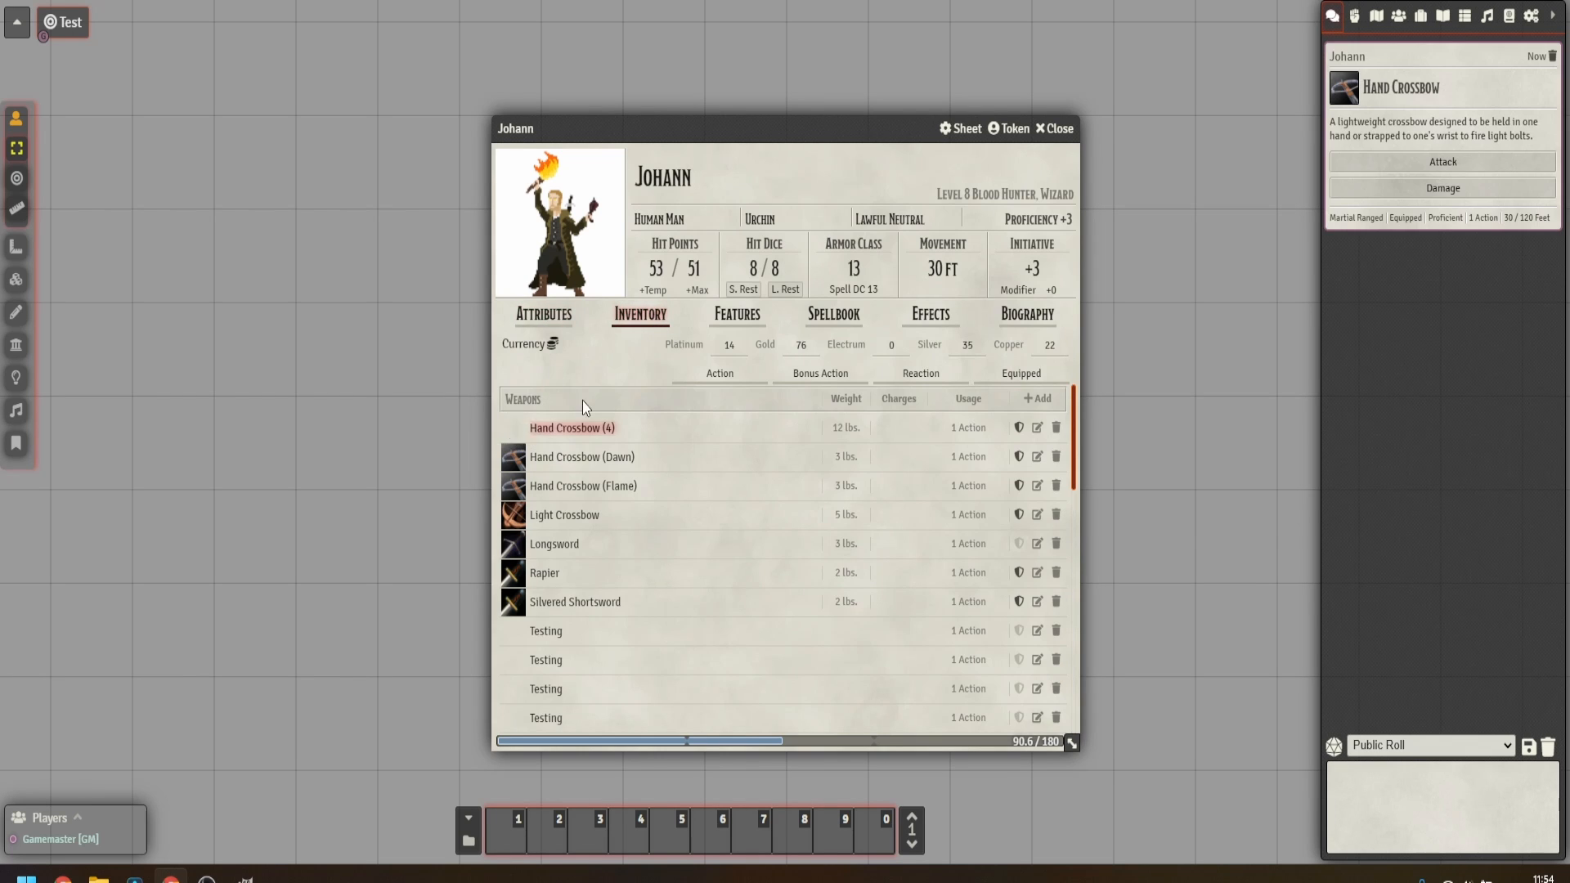
pyautogui.click(1046, 491)
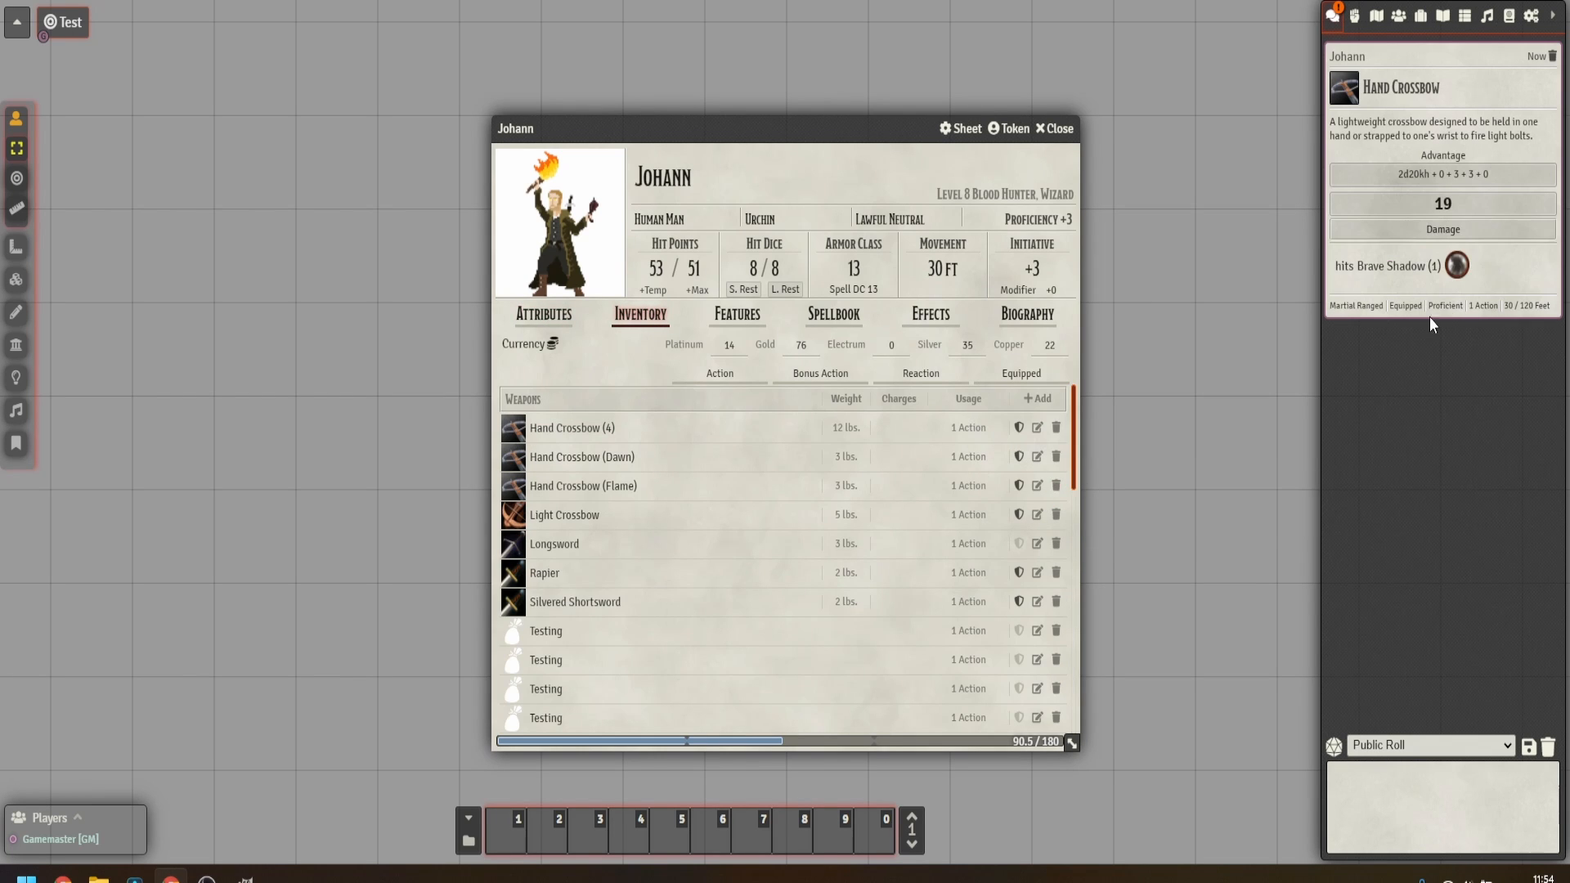
pyautogui.click(1445, 230)
pyautogui.click(1237, 490)
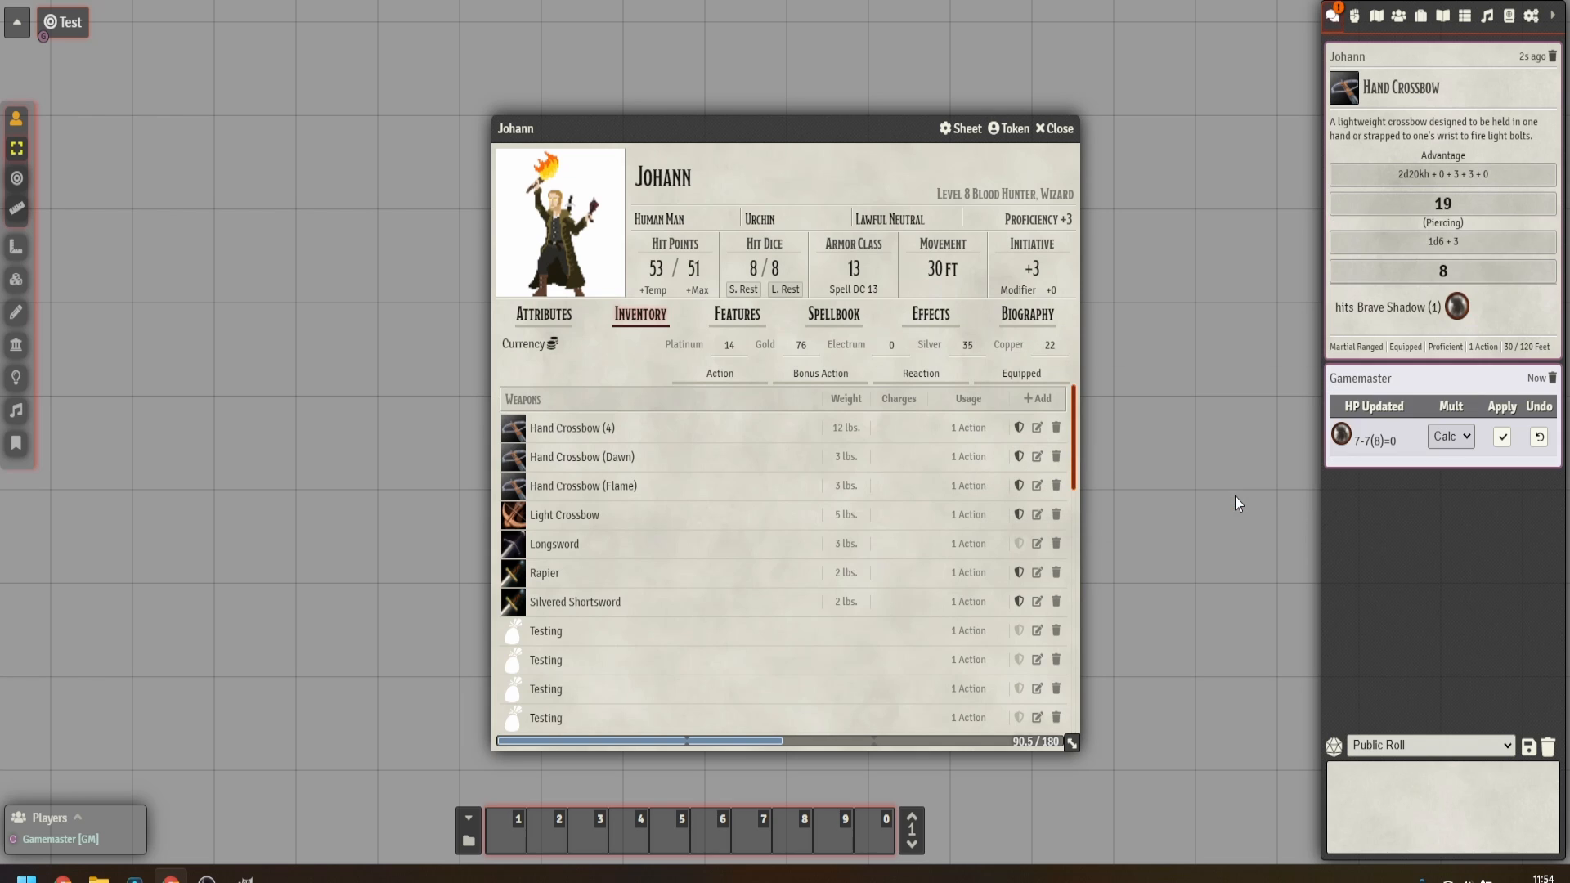
# Look over Johann's features, cast Comprehend Languages at 1st Level without consuming a spell slot, and close the sheet.
pyautogui.click(720, 321)
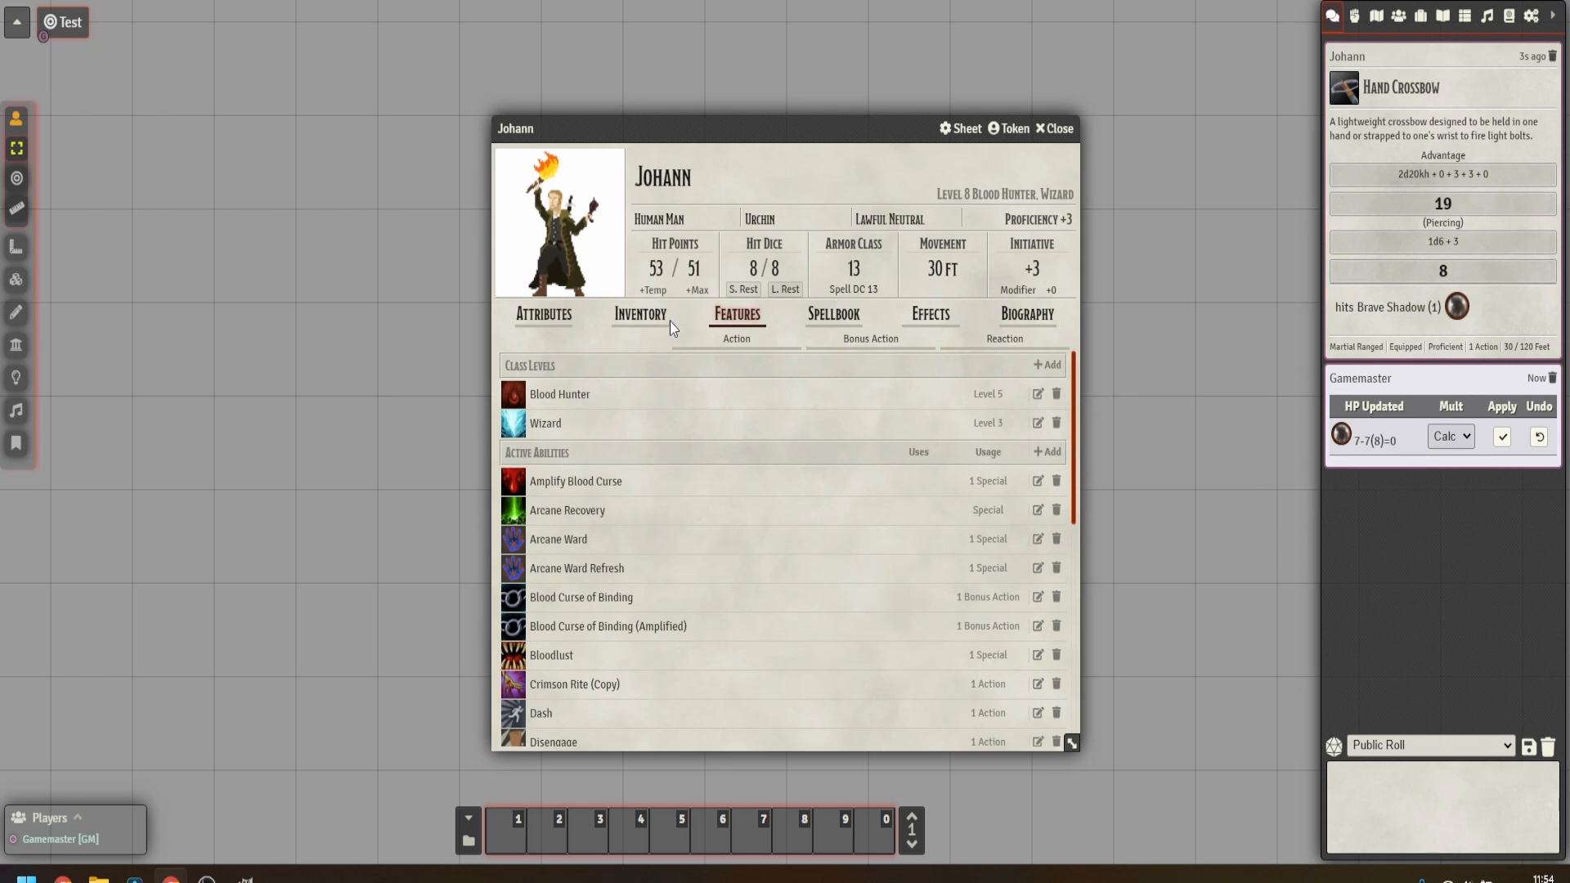
pyautogui.click(833, 315)
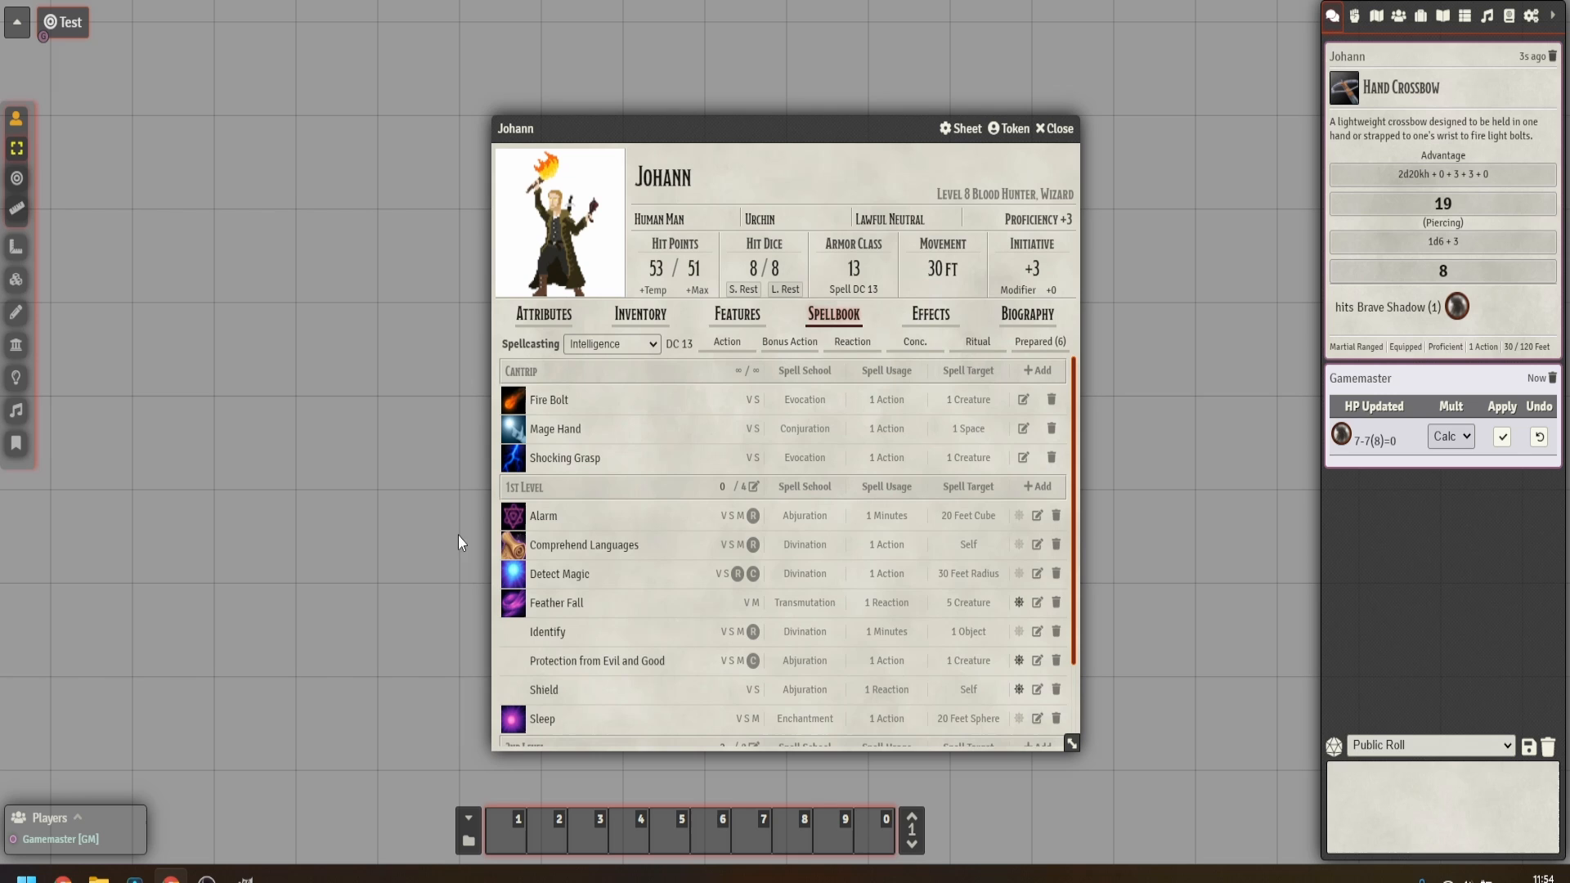
pyautogui.click(513, 544)
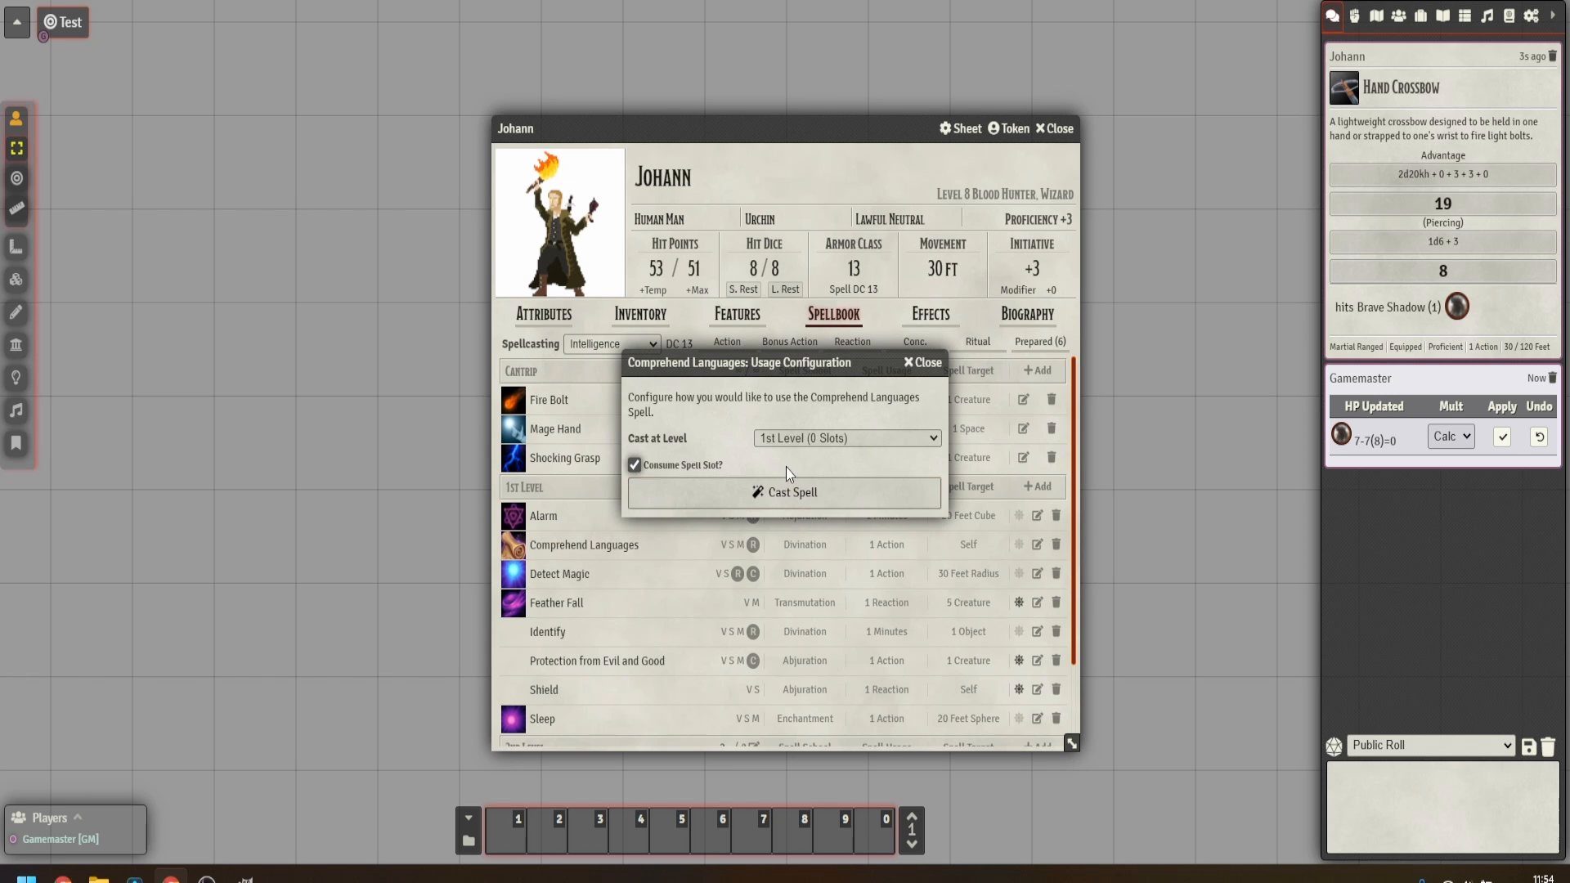
pyautogui.click(719, 466)
pyautogui.click(742, 492)
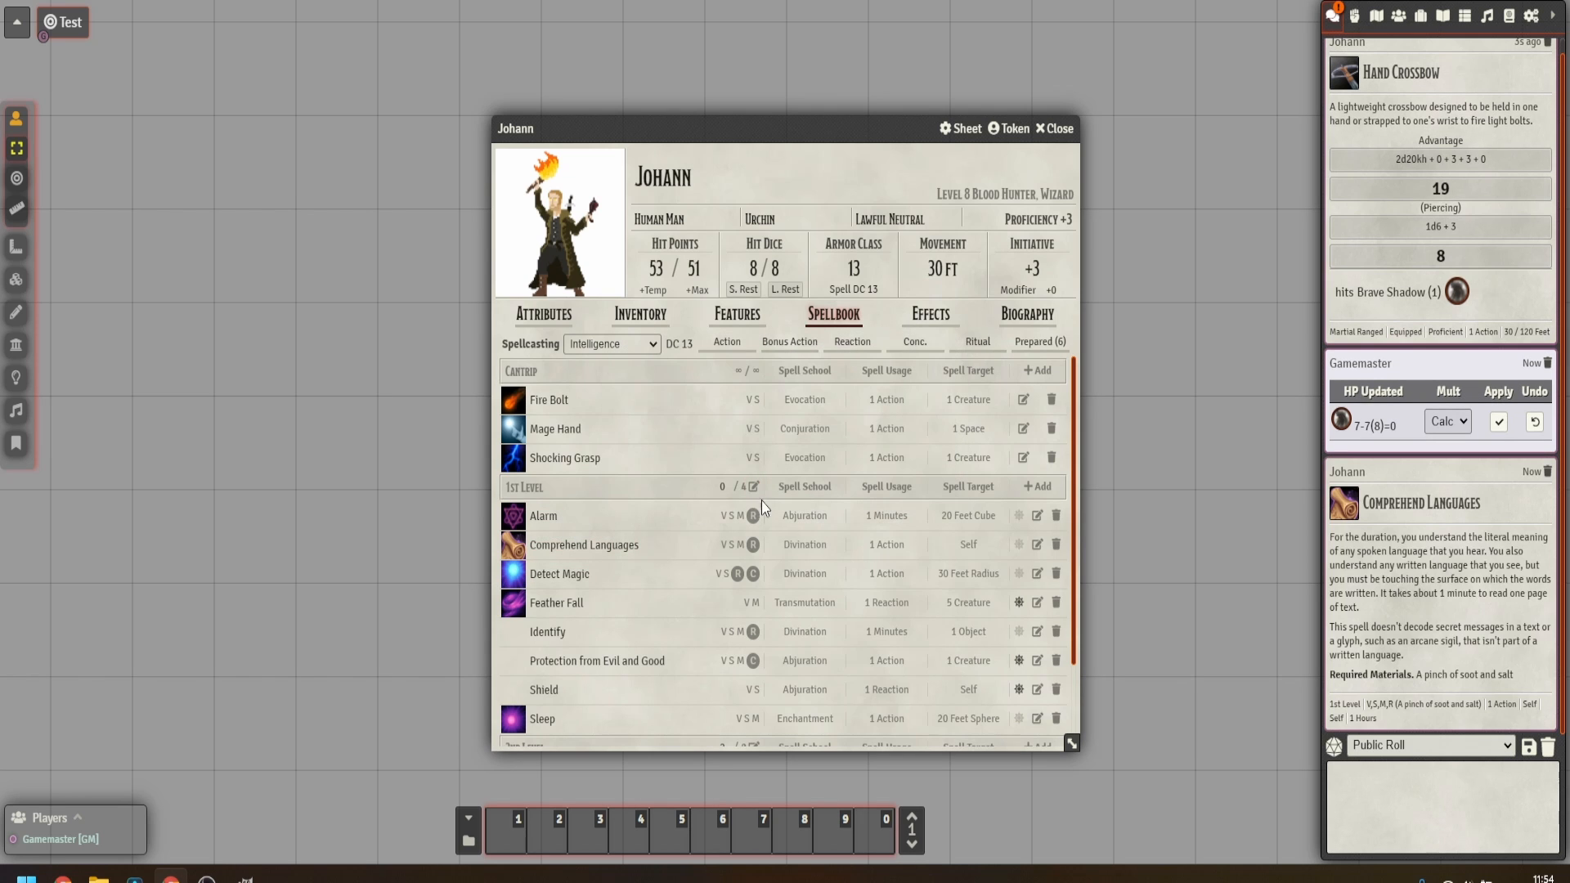
pyautogui.press('Escape')
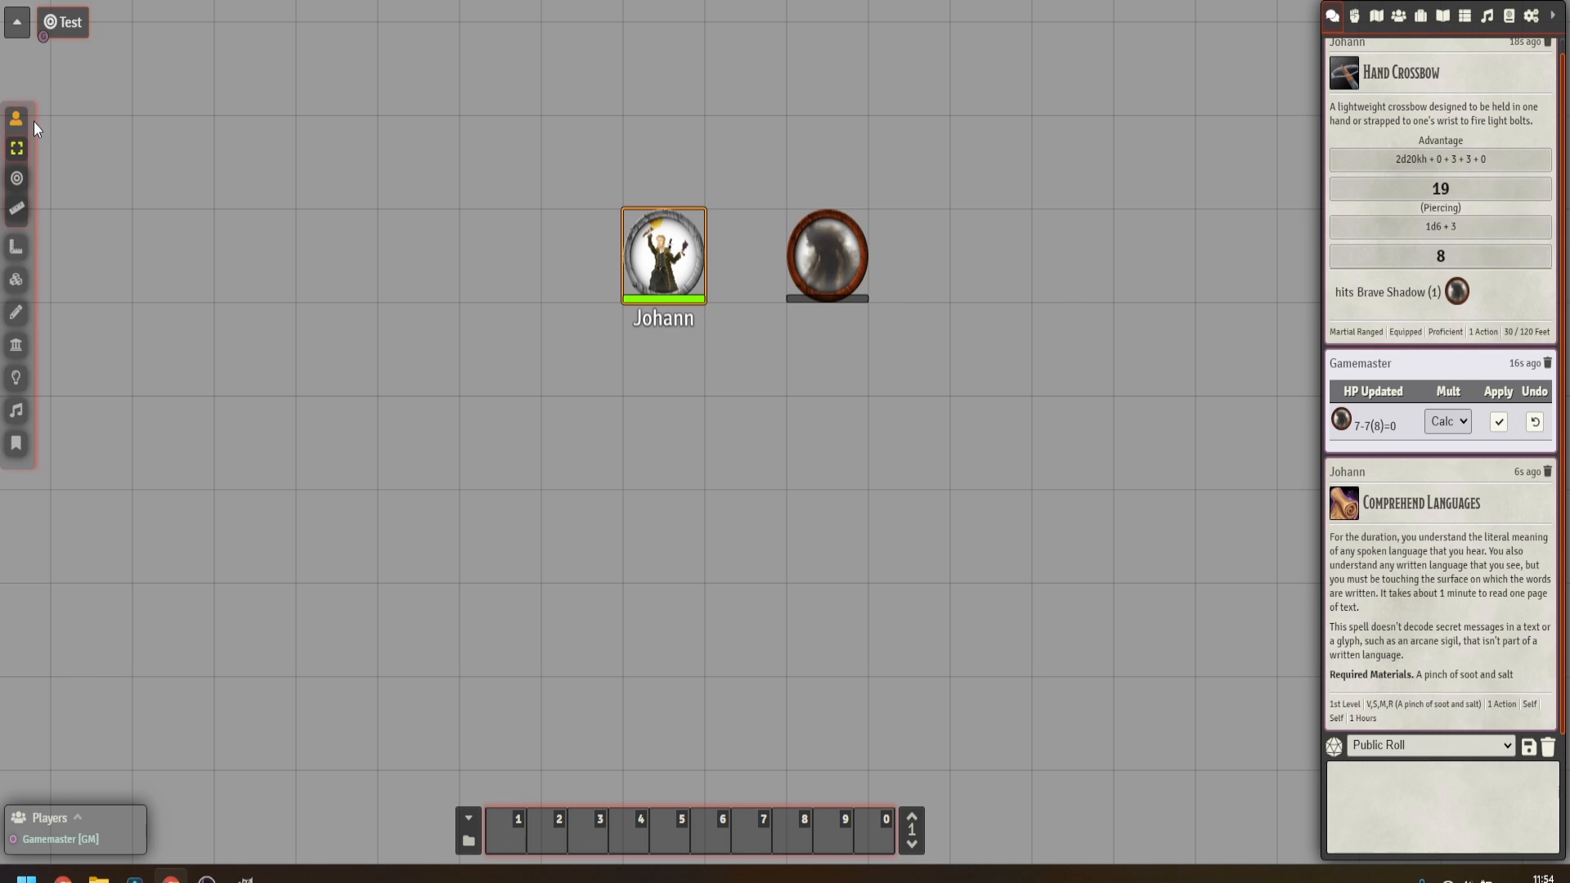
# Examine the single-column scene controls for tokens, measurement templates, tiles, drawings, walls and lighting, ending on the token controls.
pyautogui.click(16, 178)
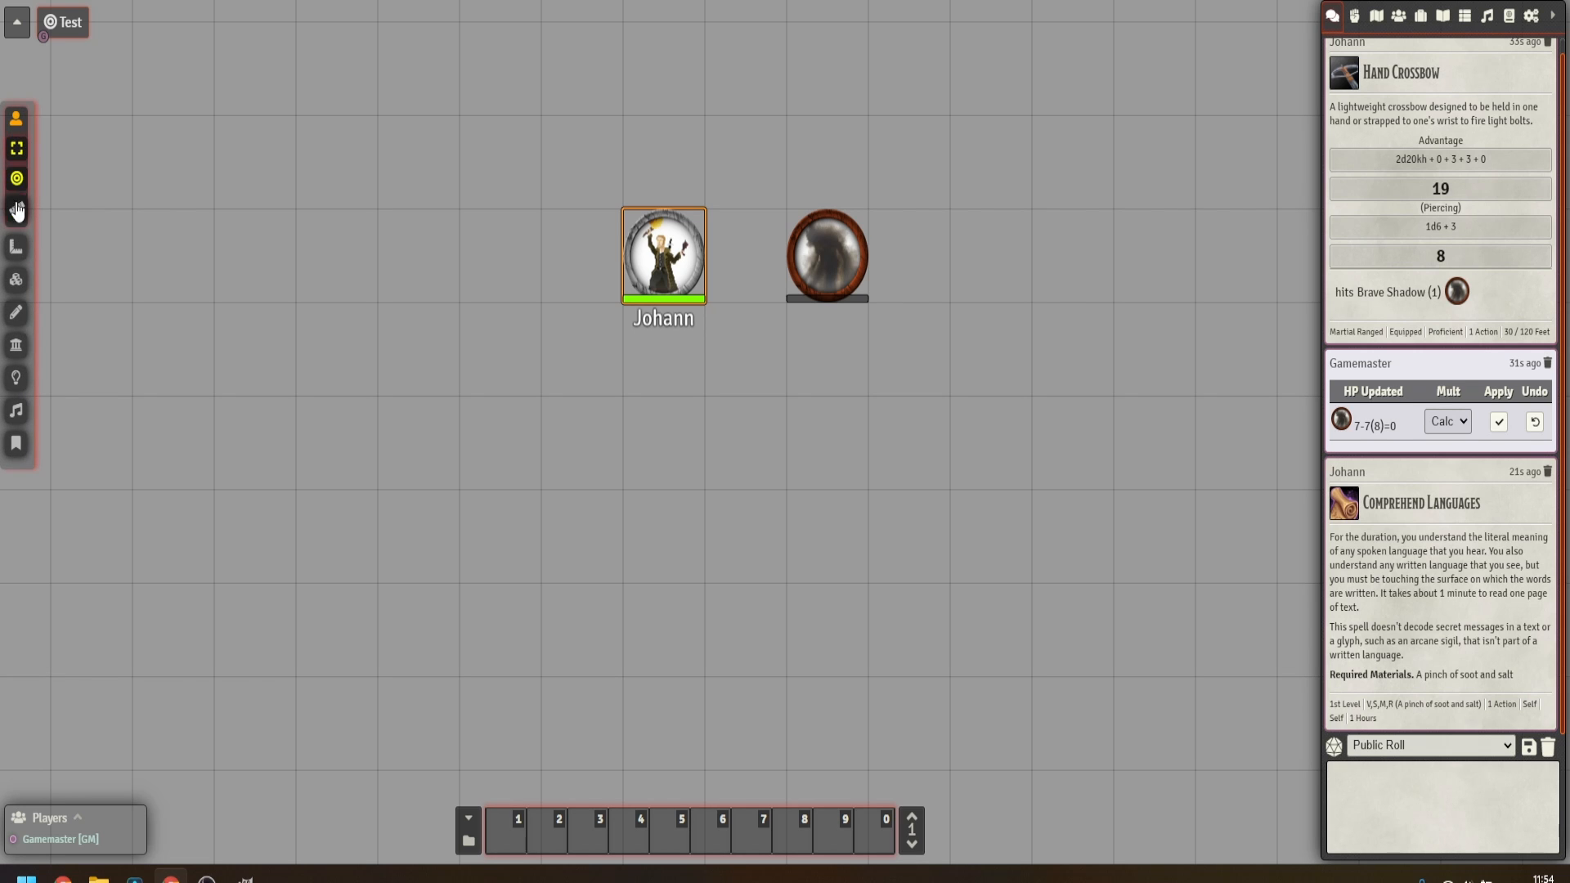
pyautogui.click(10, 252)
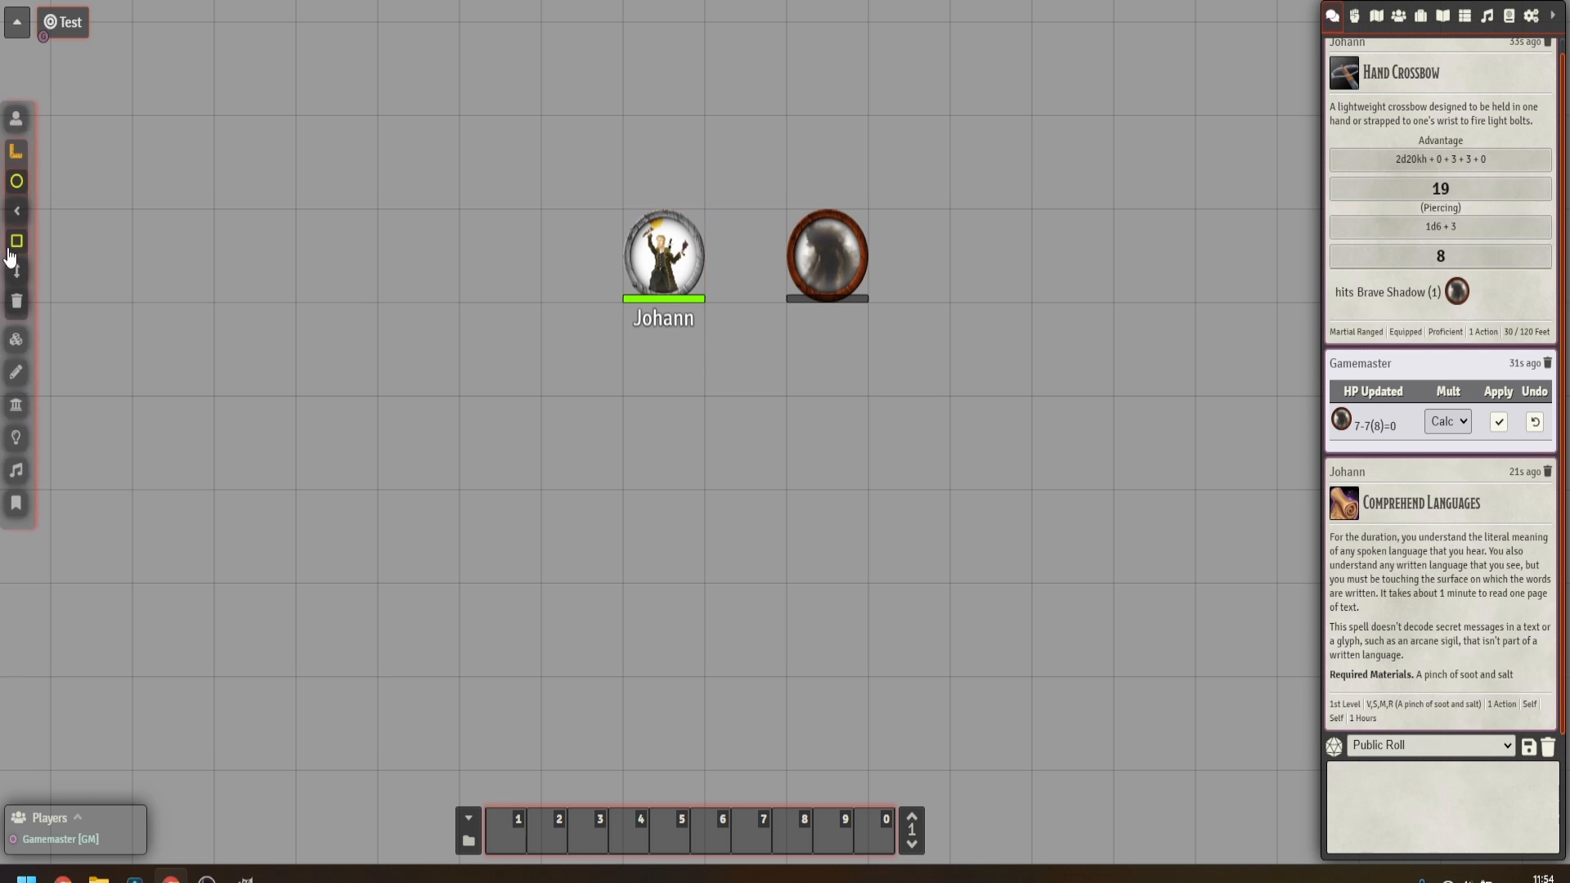
pyautogui.click(17, 122)
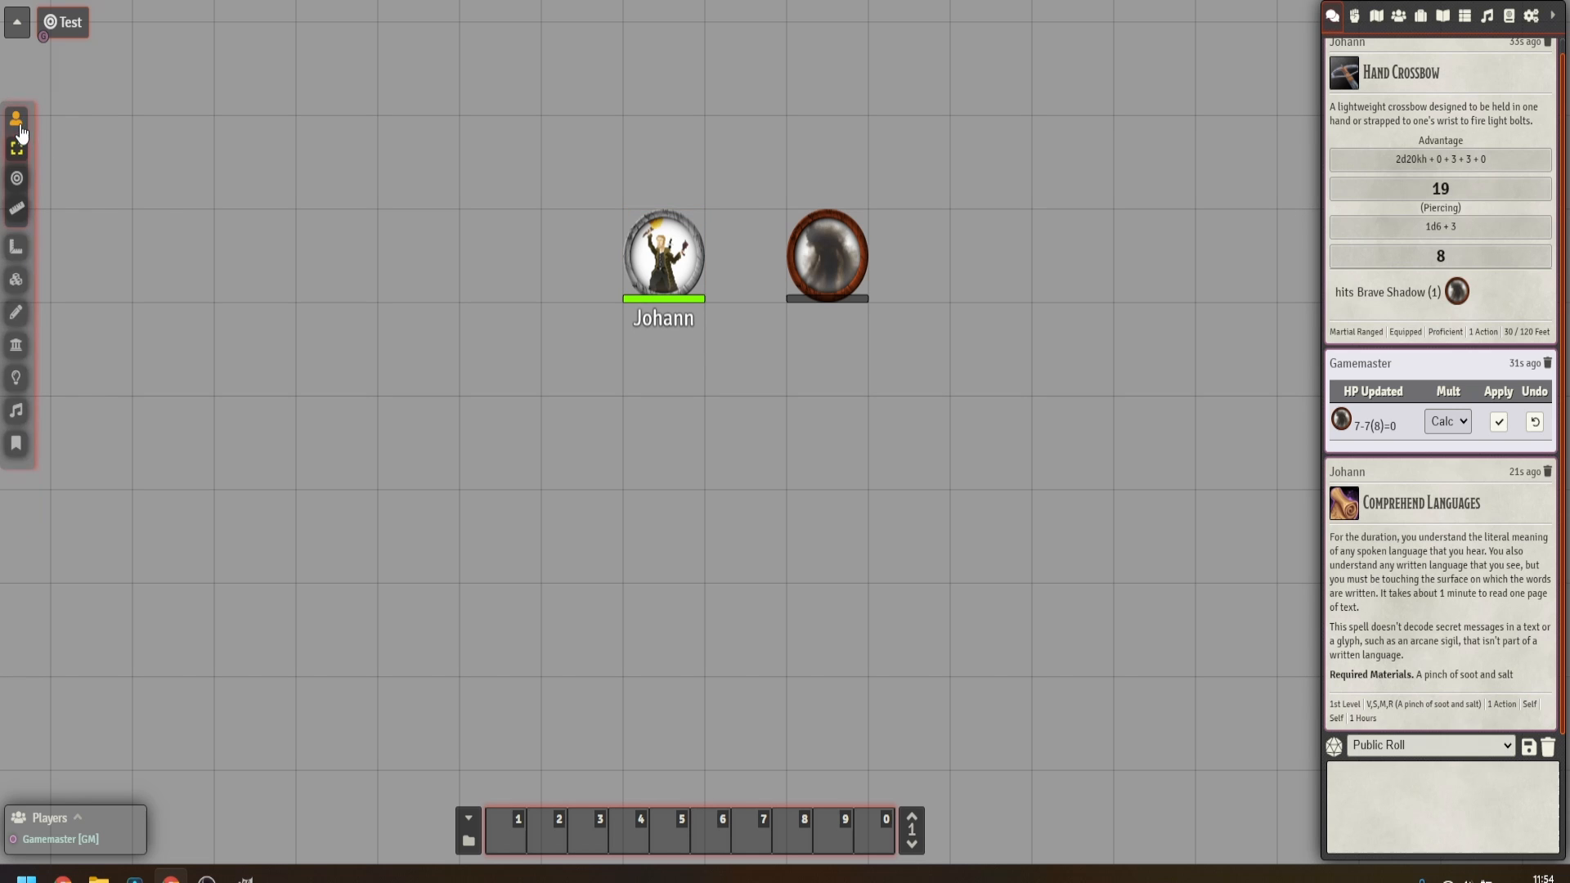
pyautogui.click(19, 275)
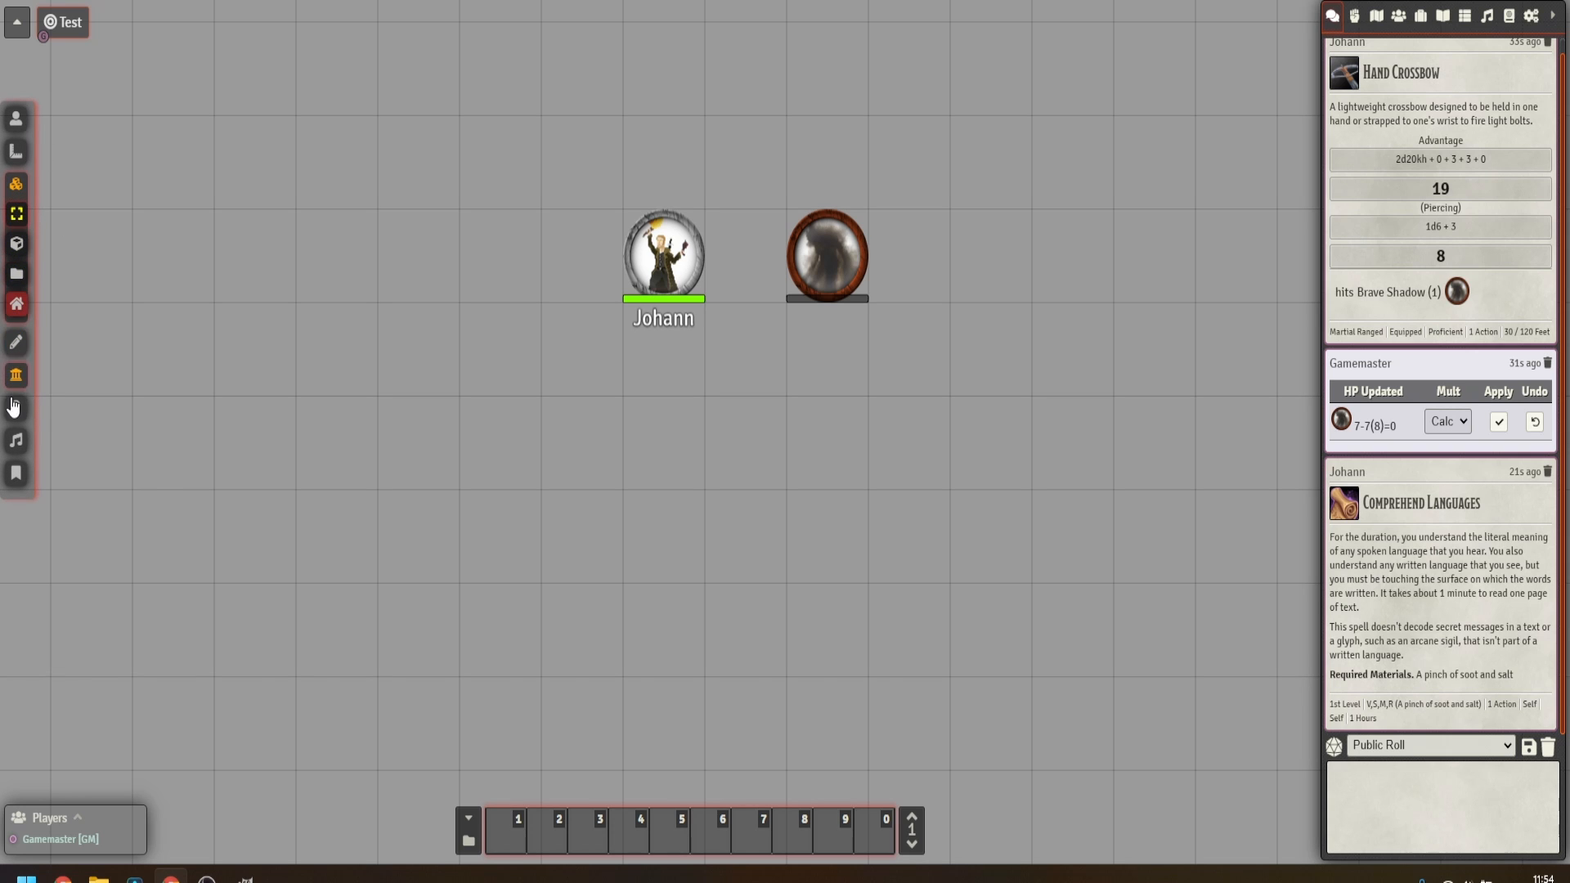
pyautogui.click(16, 342)
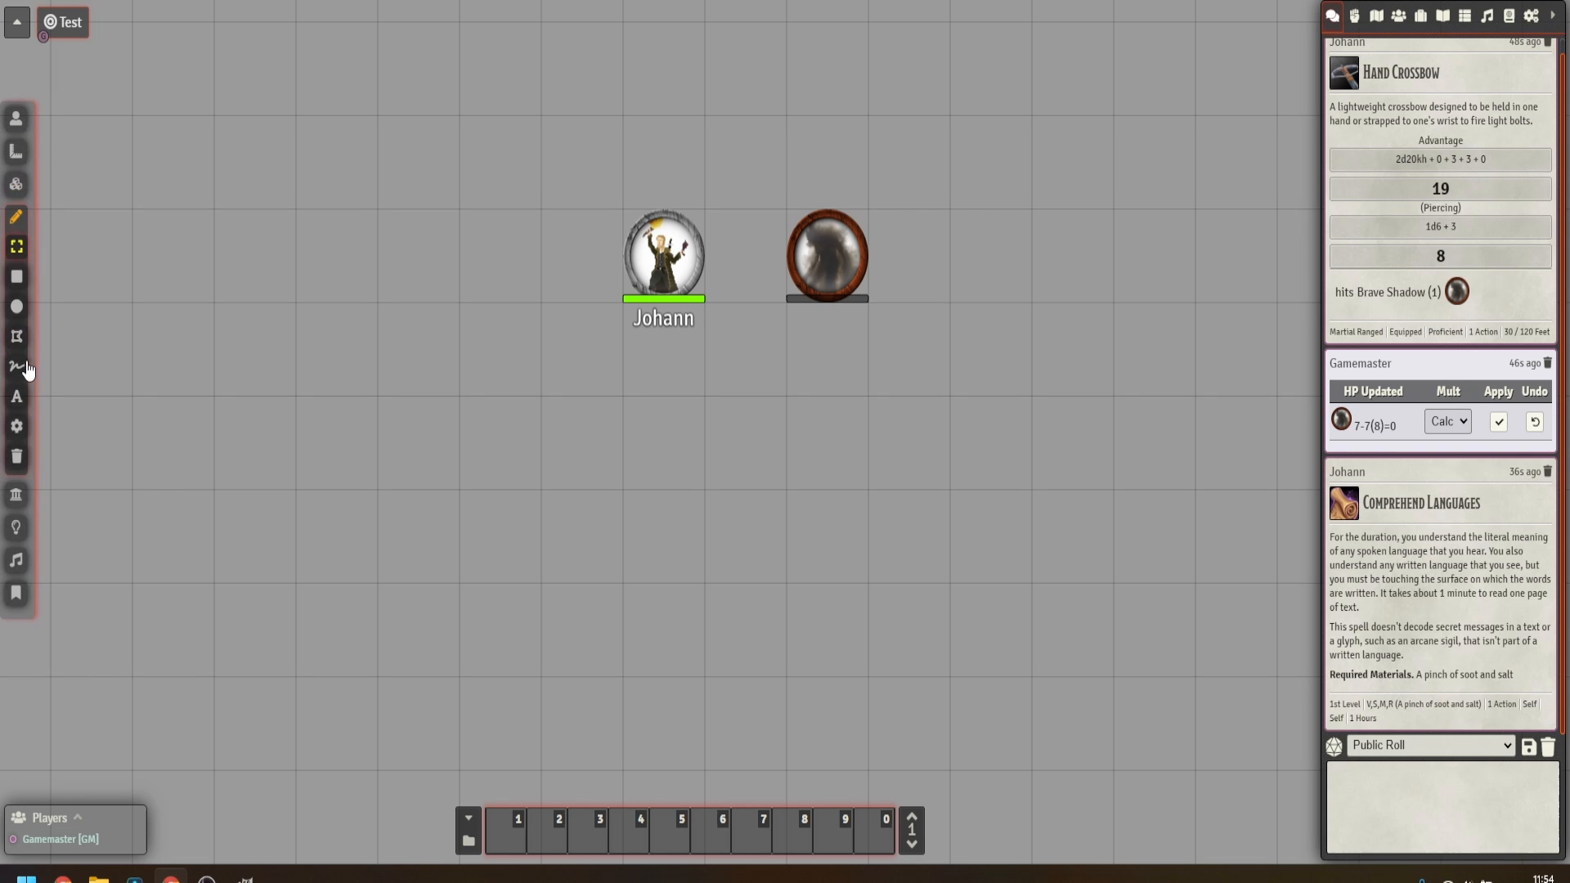
pyautogui.click(18, 494)
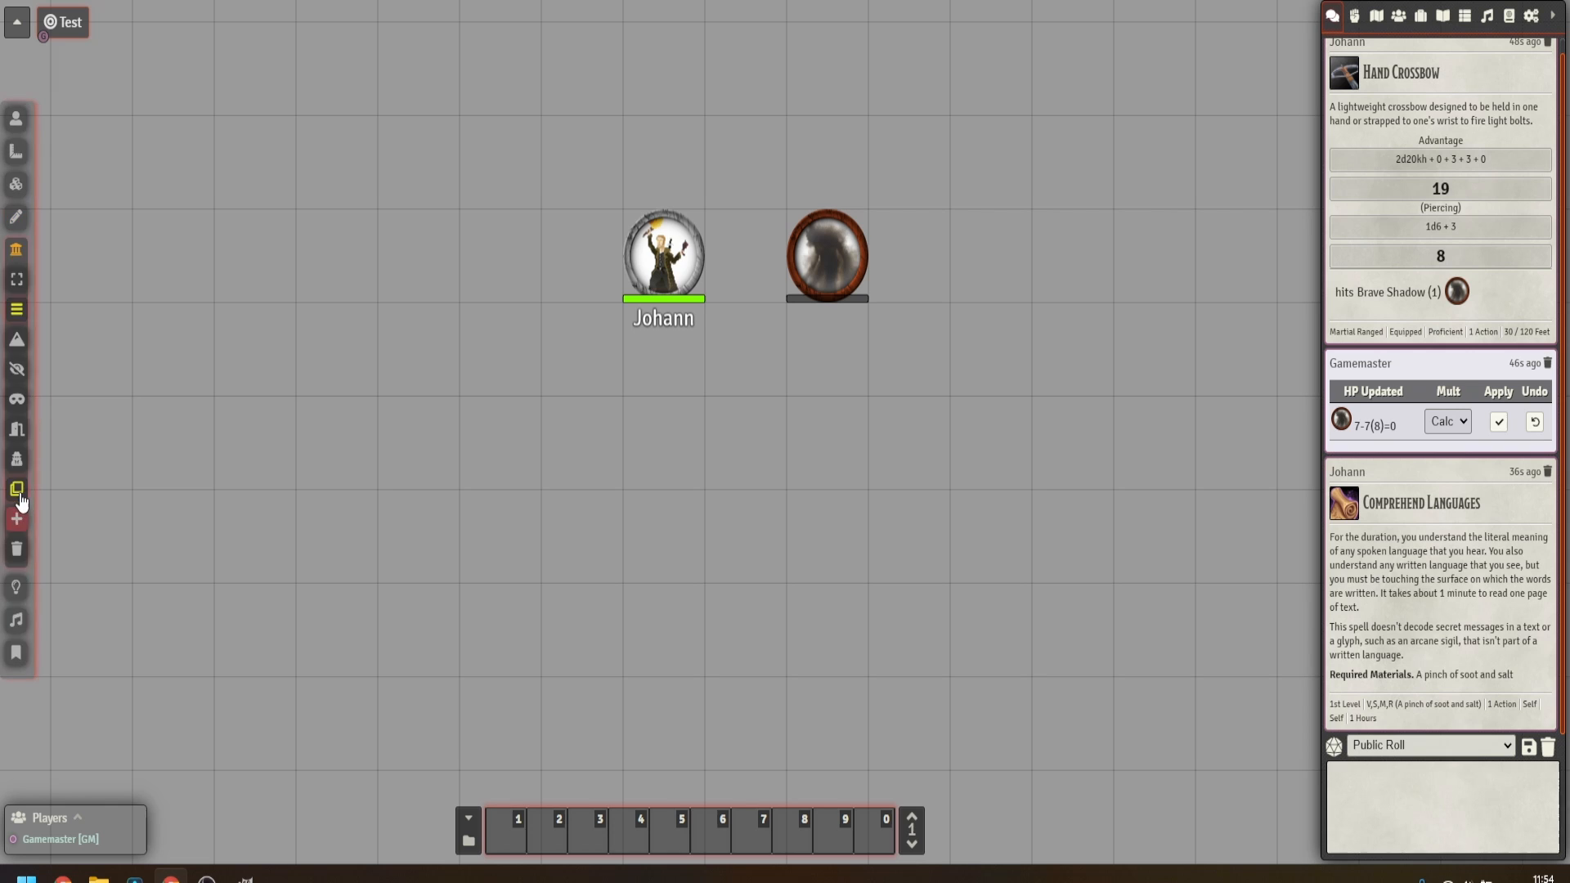
pyautogui.click(16, 589)
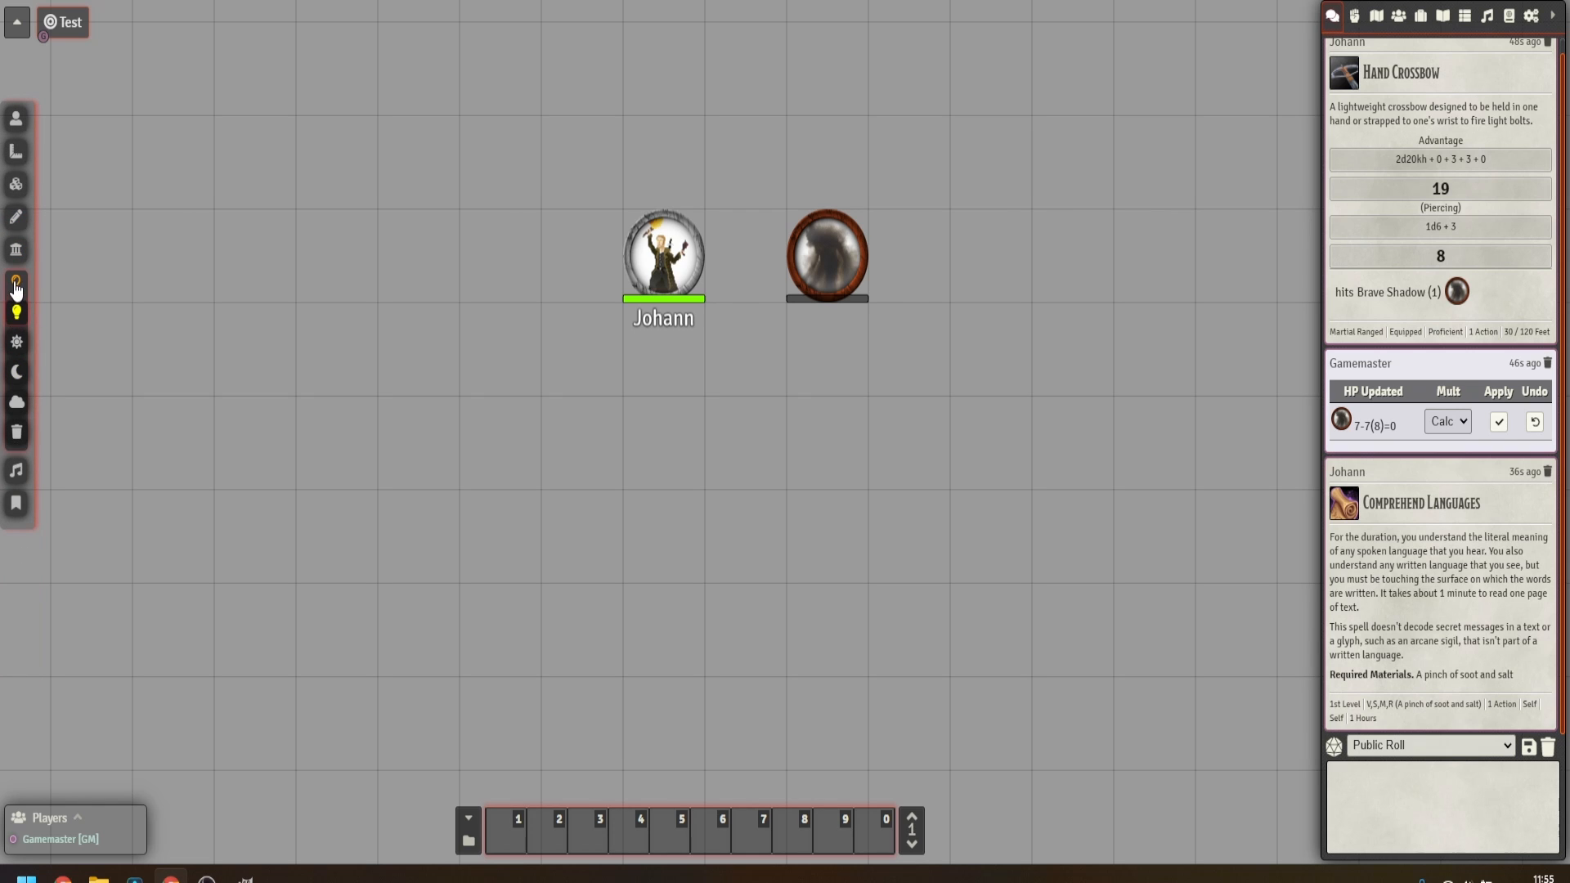
pyautogui.click(15, 119)
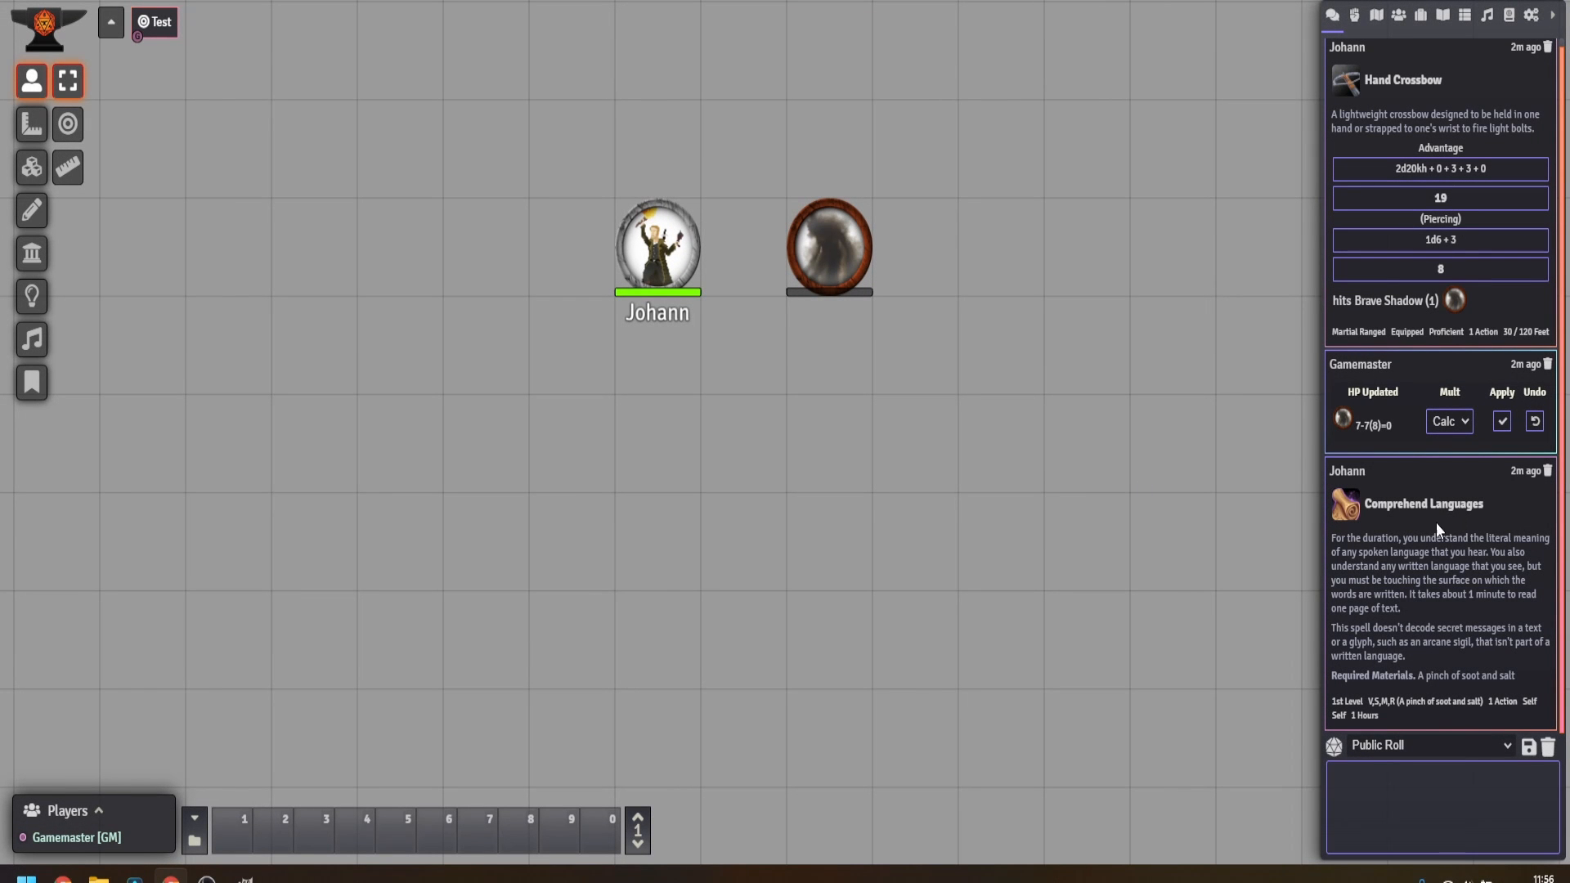
# Flush all messages from the chat log in the Dracula-themed interface.
pyautogui.click(1547, 746)
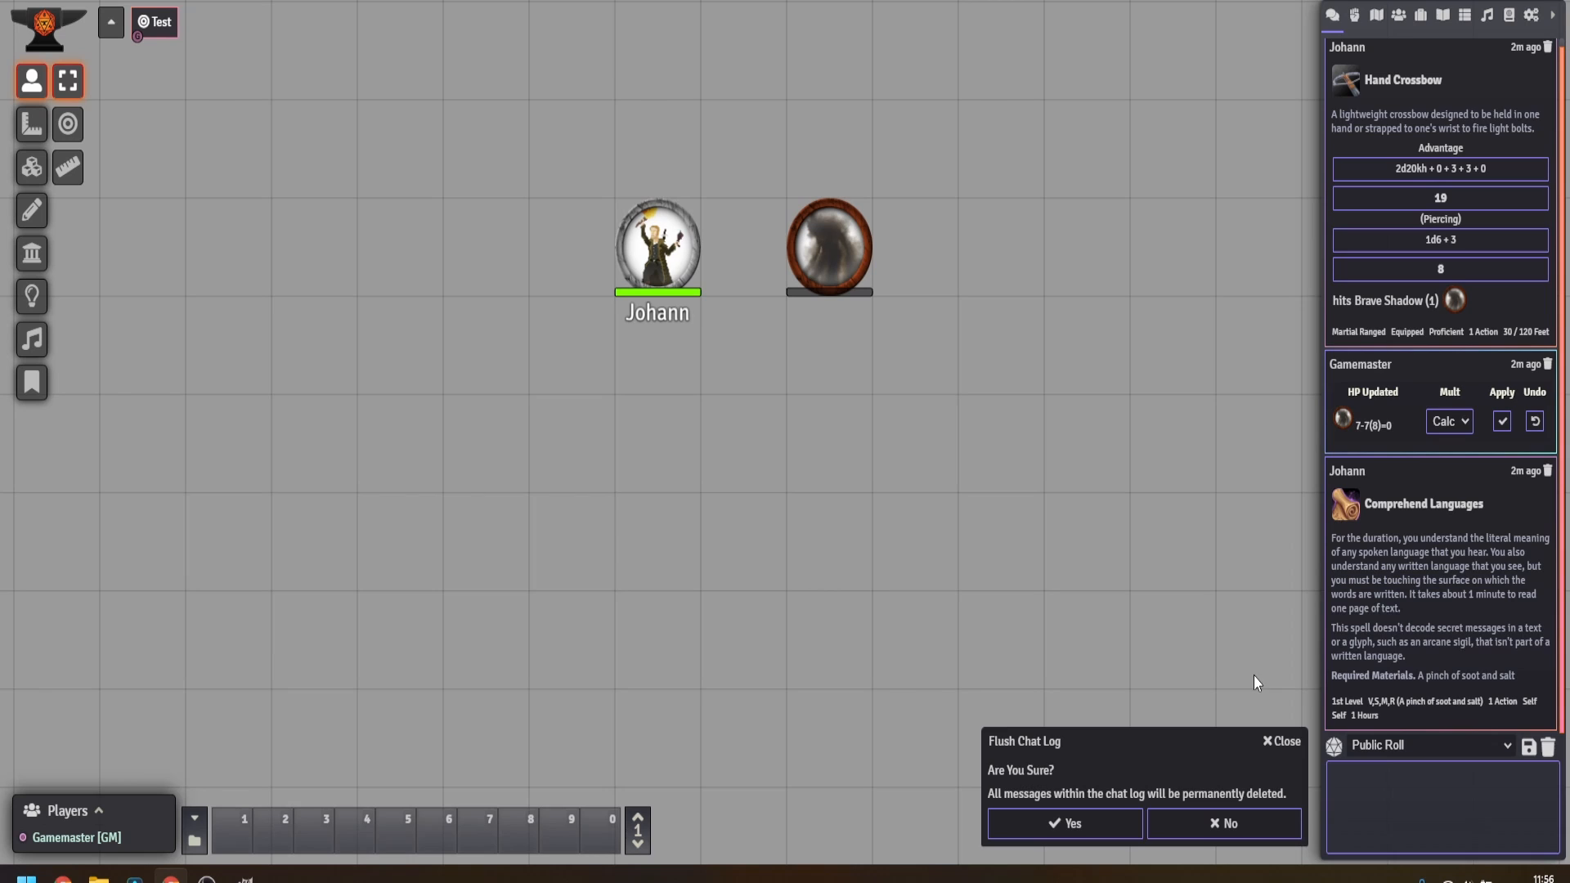
pyautogui.click(1098, 826)
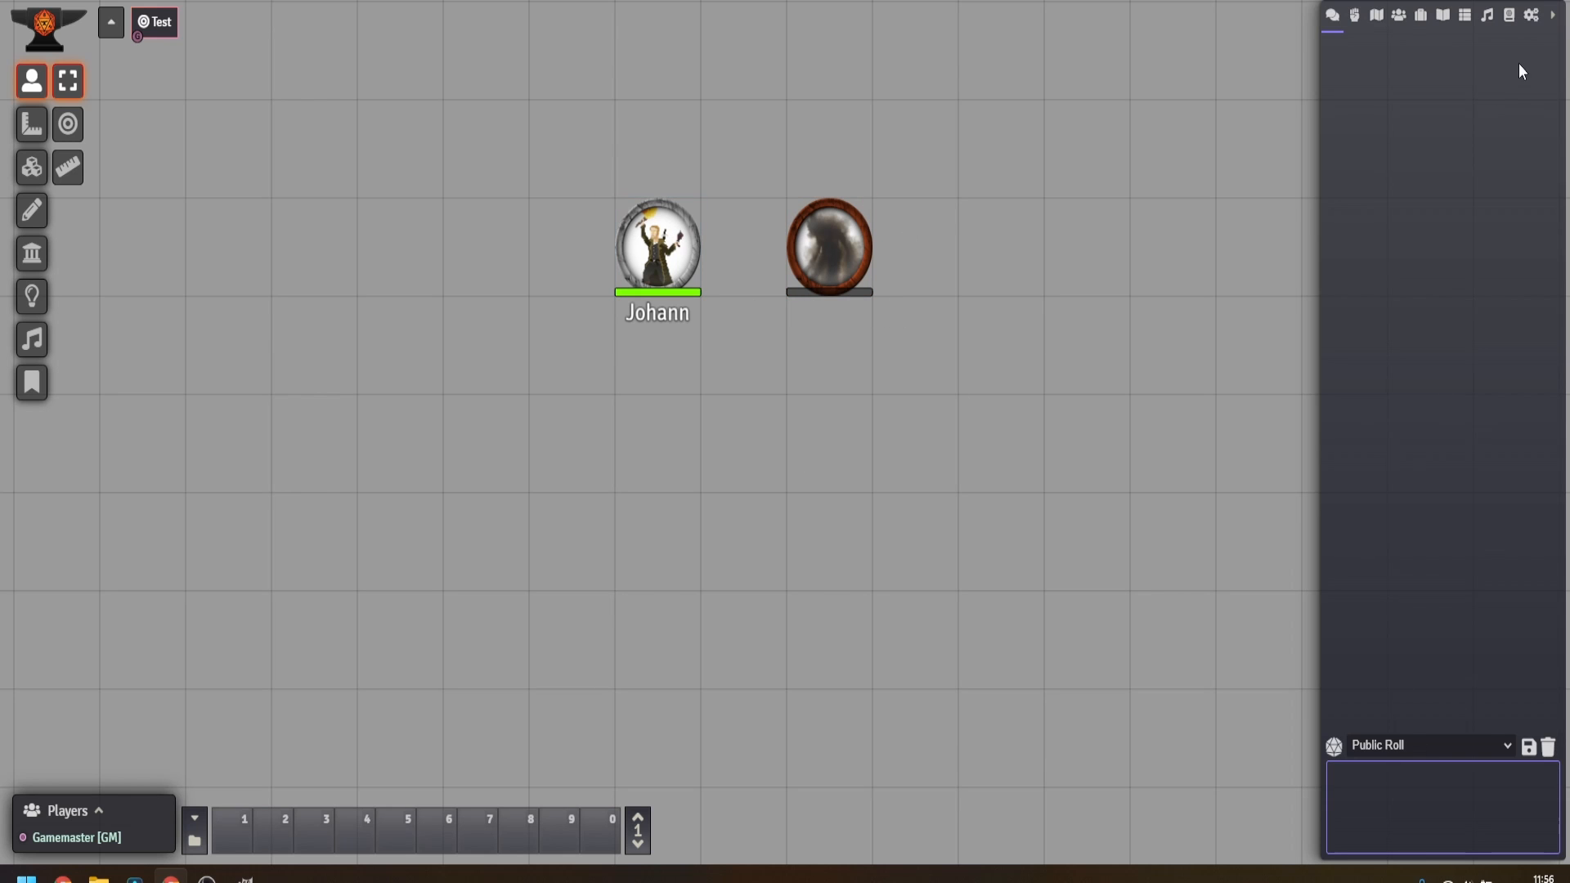
# Open the game's module settings at the Dracula Theme options.
pyautogui.click(1531, 15)
pyautogui.click(1448, 188)
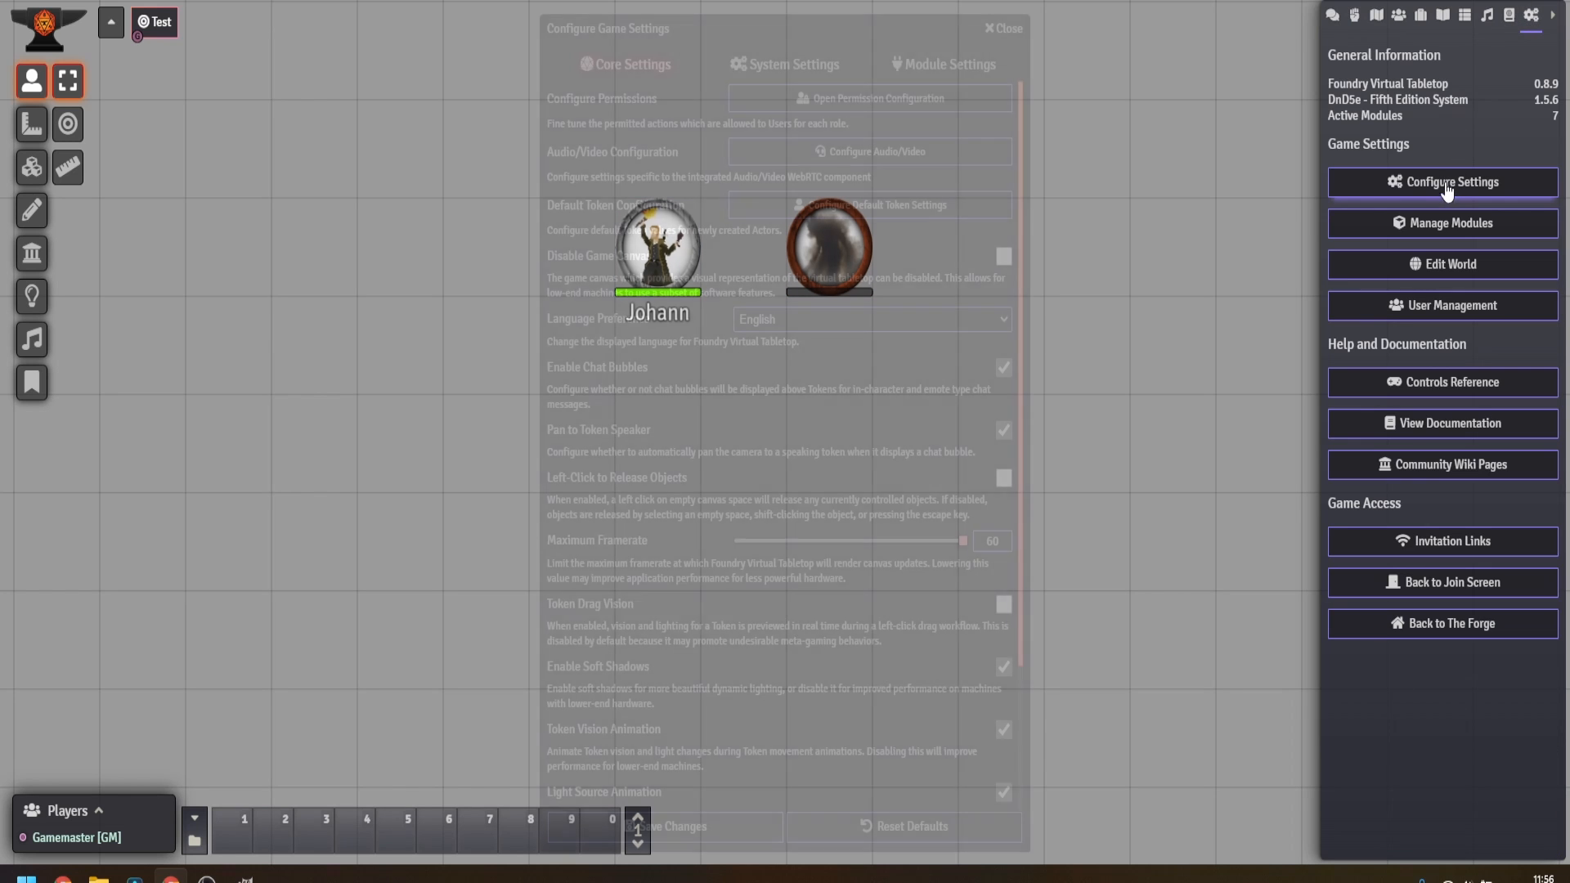
pyautogui.click(925, 69)
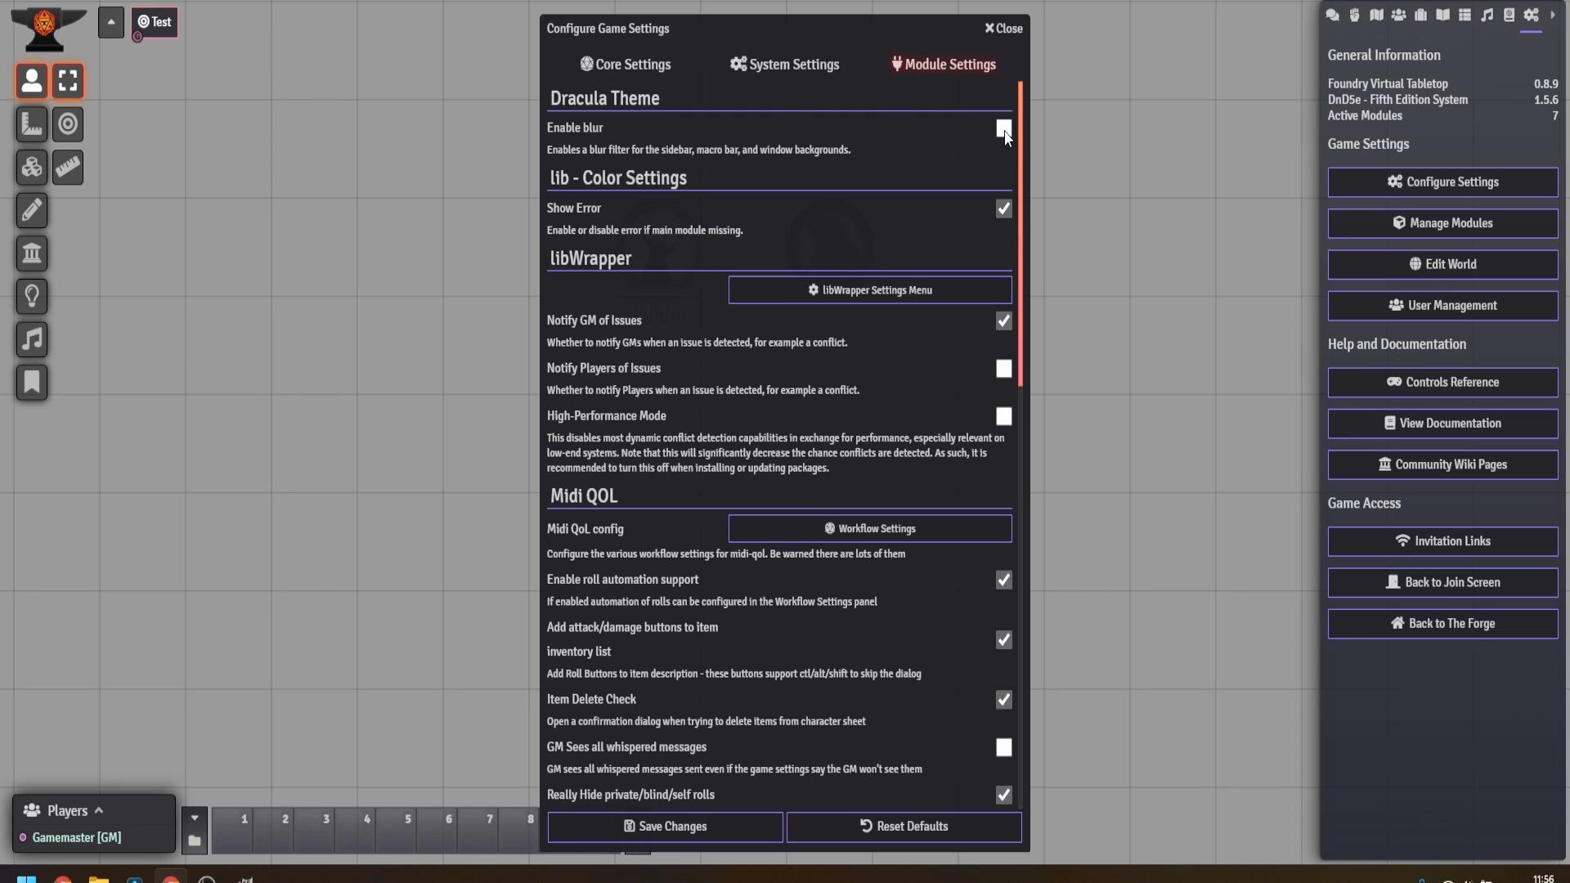
# Close the game settings and set Johann's own character sheet to dnd5e.Tidy5eSheet to view it in the current theme.
pyautogui.click(1013, 29)
pyautogui.click(1334, 17)
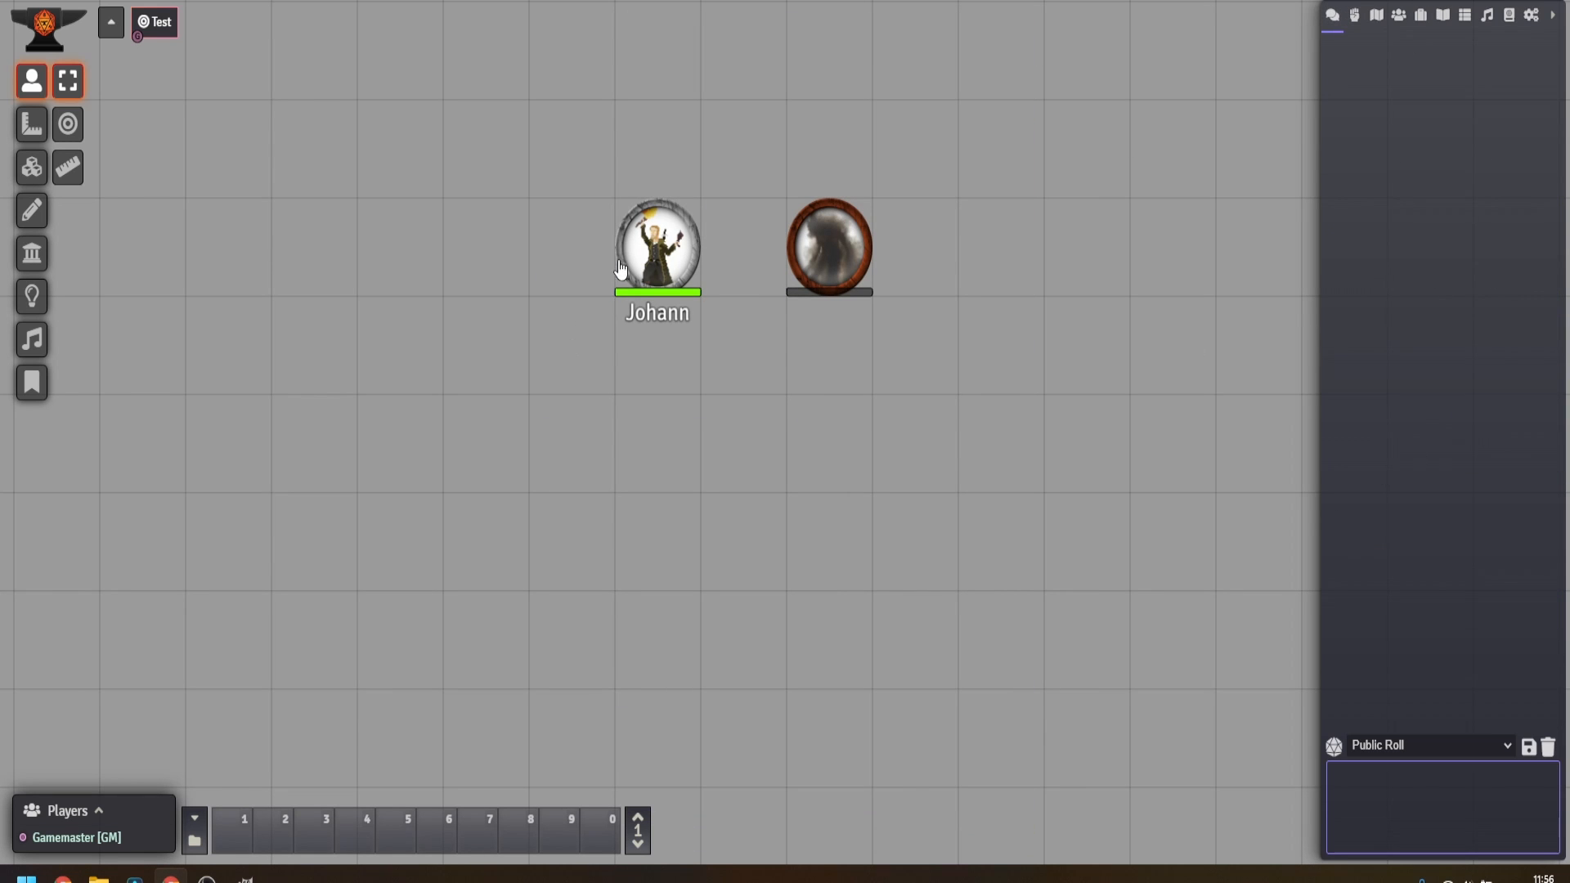
pyautogui.doubleClick(646, 255)
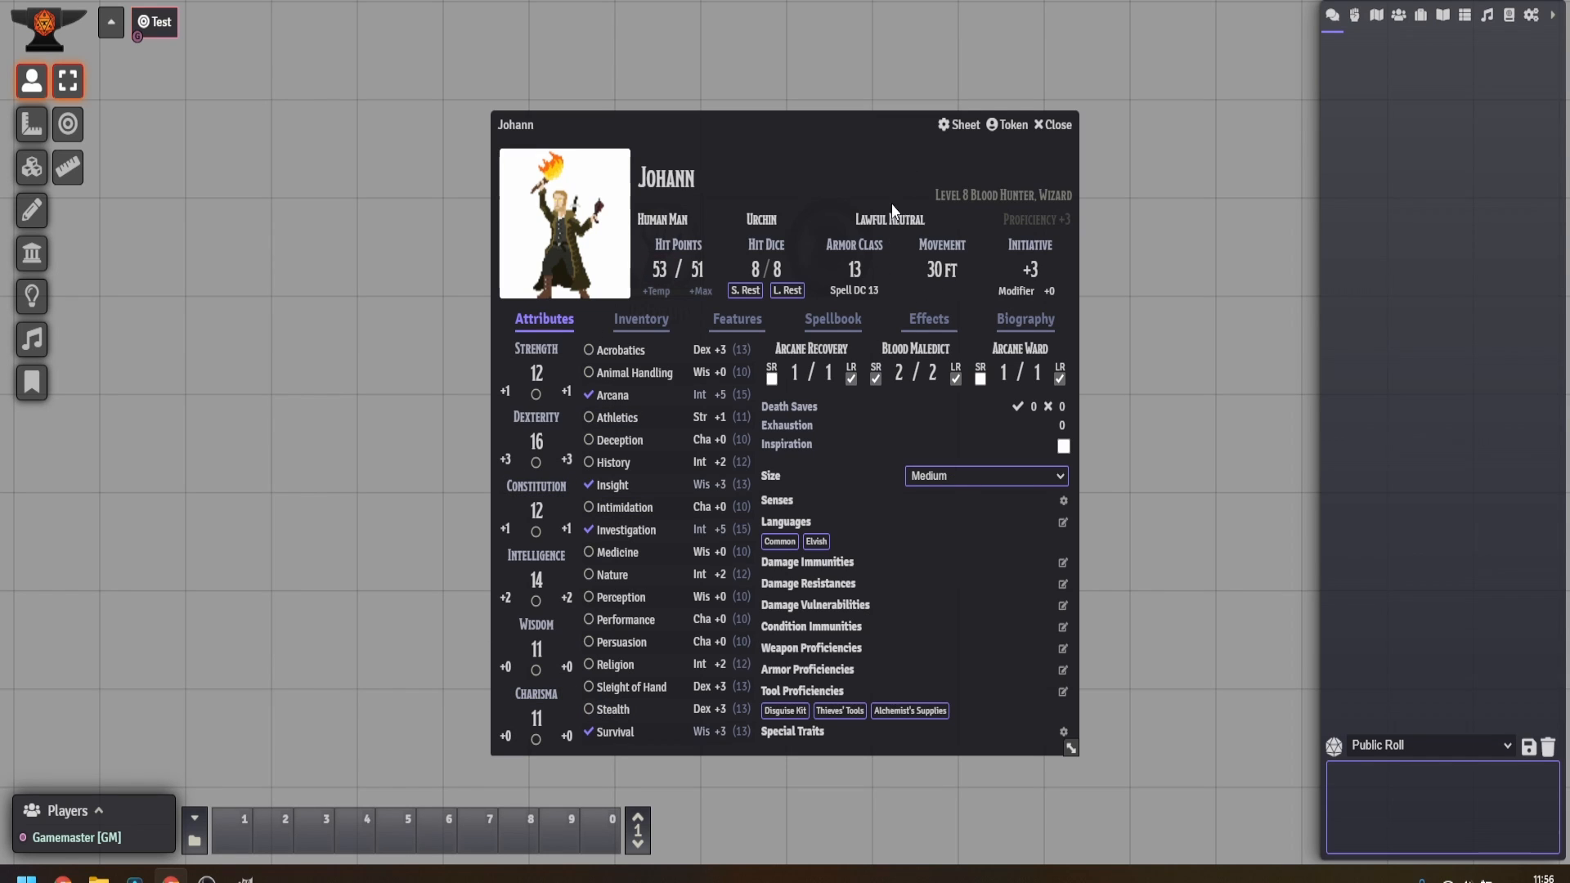
pyautogui.click(968, 130)
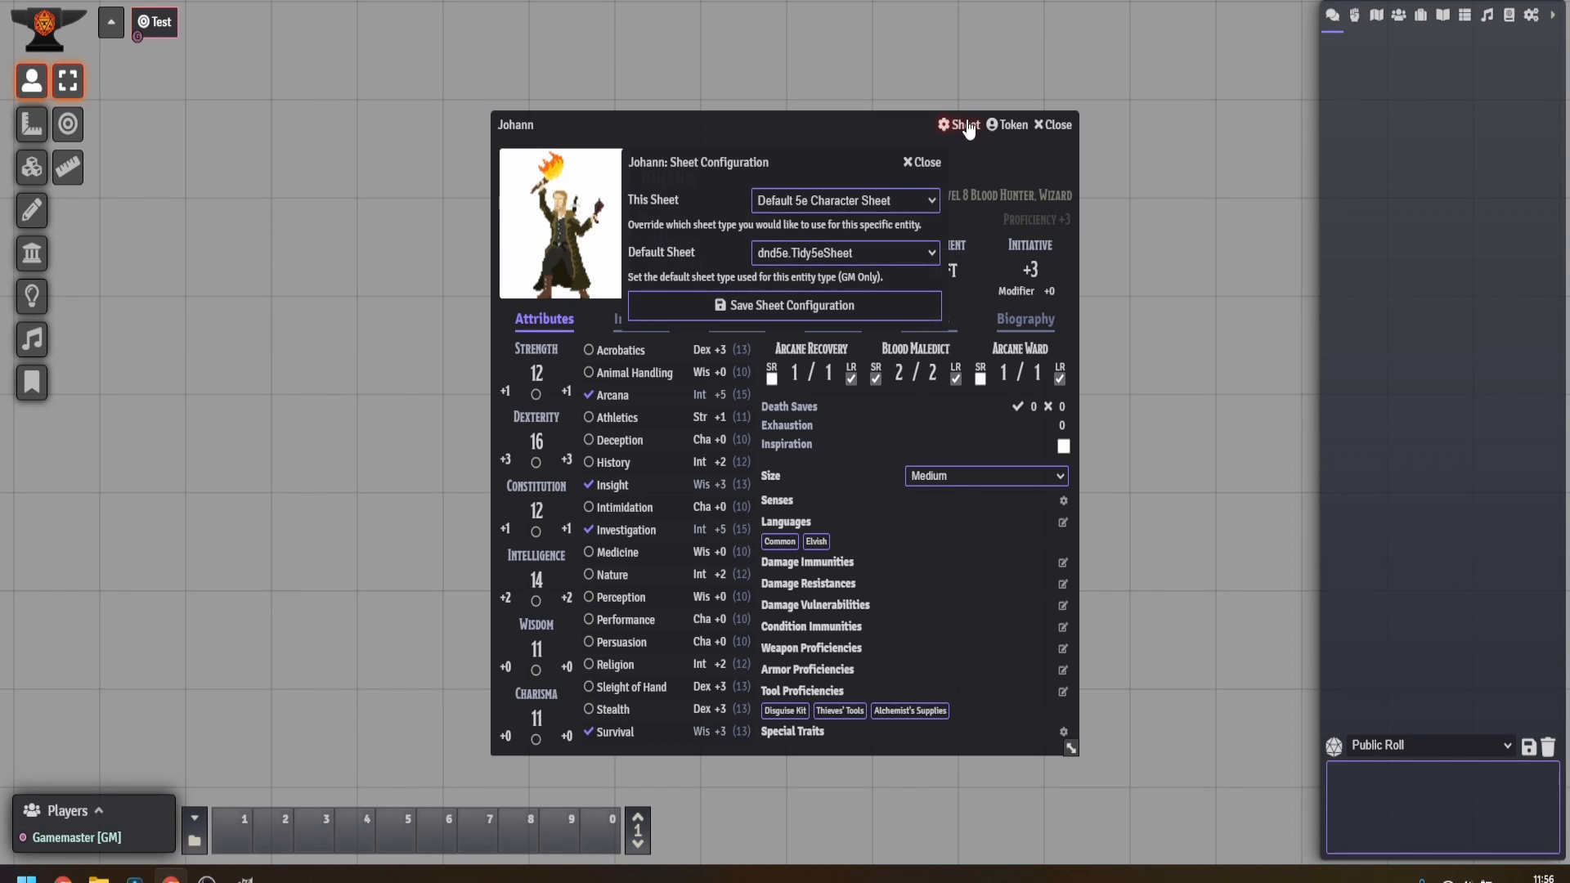
pyautogui.click(880, 199)
pyautogui.click(856, 232)
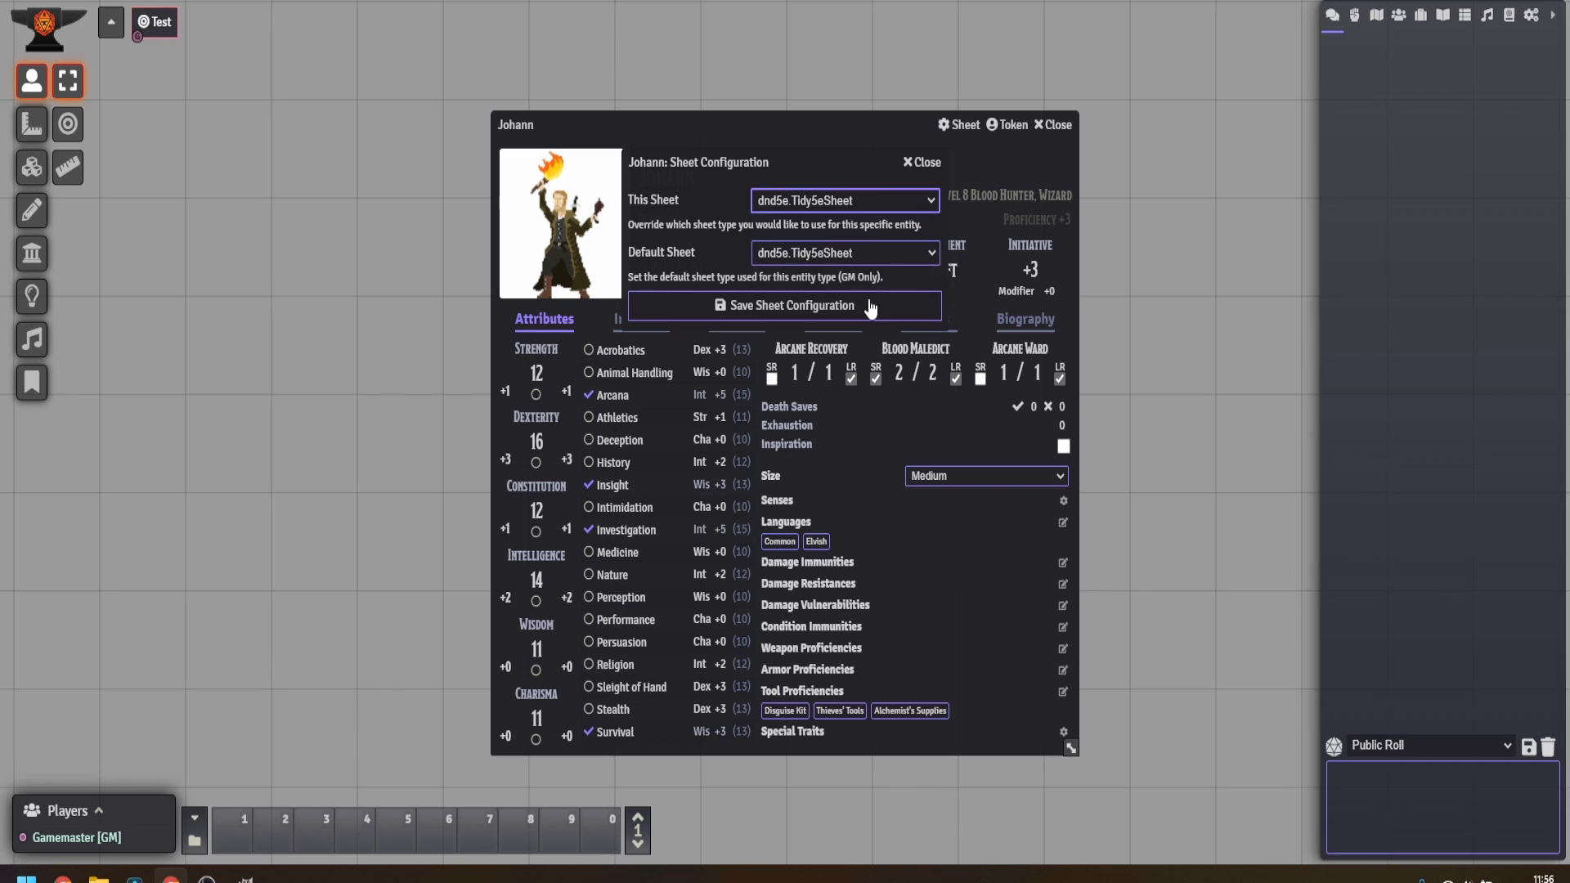
pyautogui.click(840, 322)
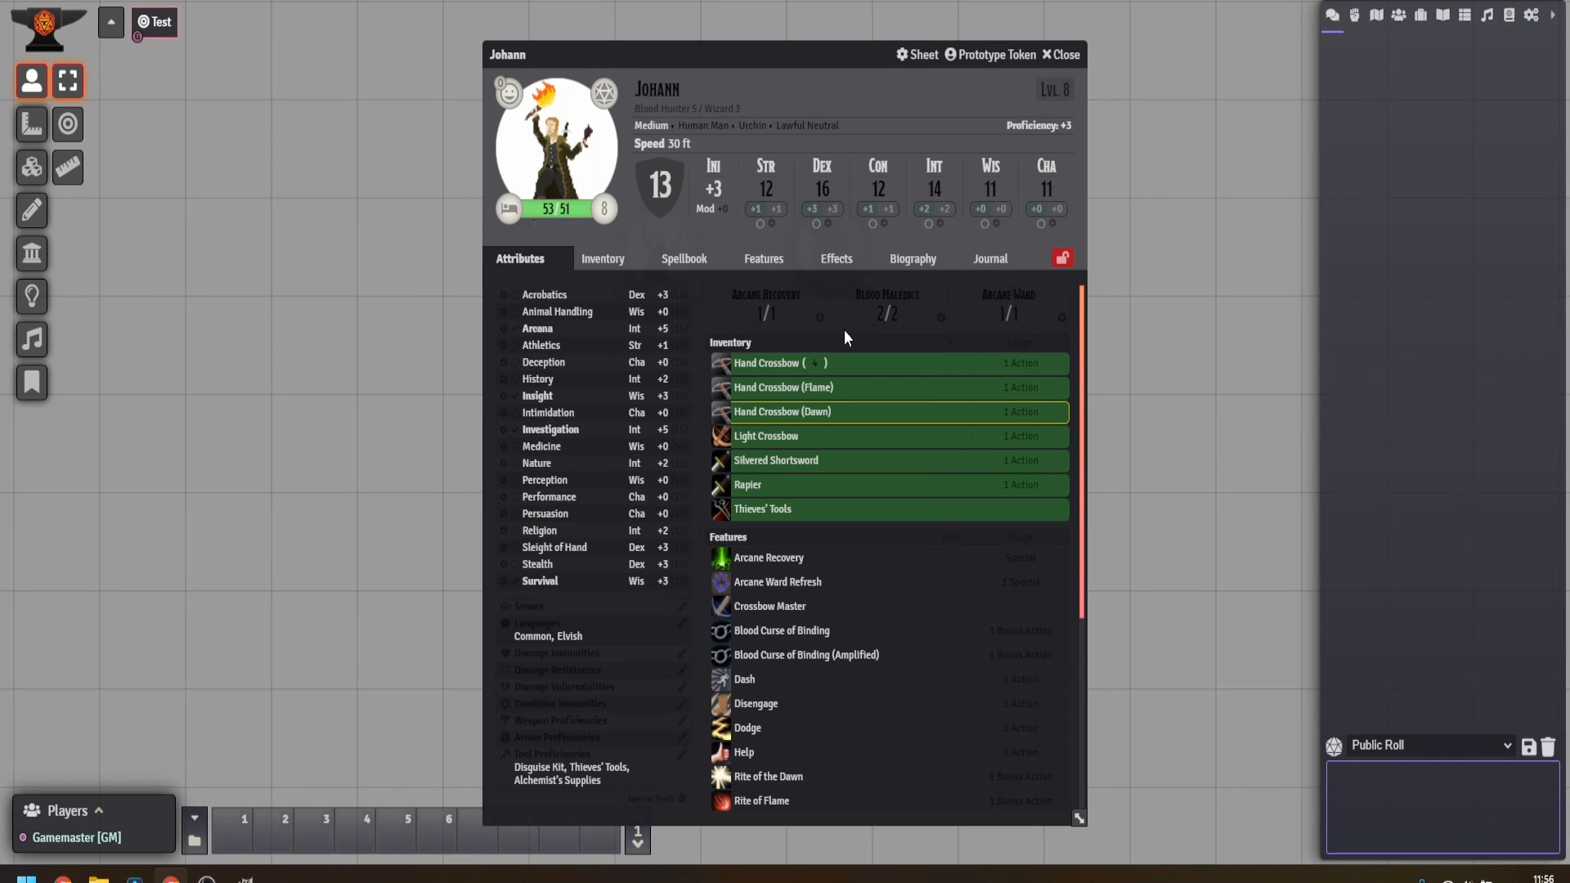
pyautogui.moveTo(704, 53); pyautogui.dragTo(434, 30)
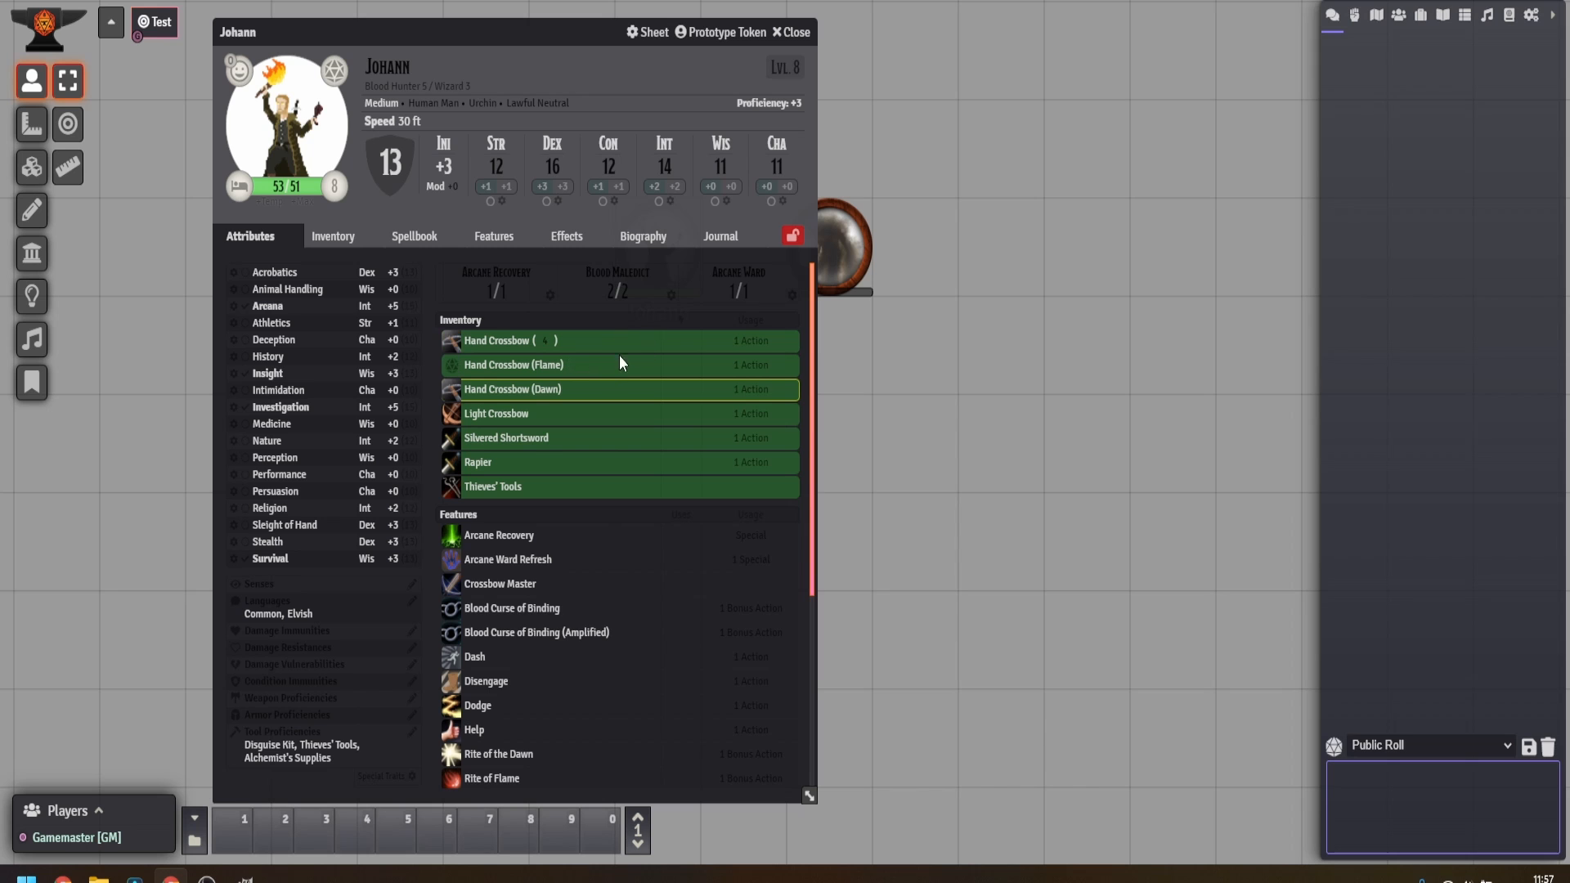
pyautogui.click(802, 38)
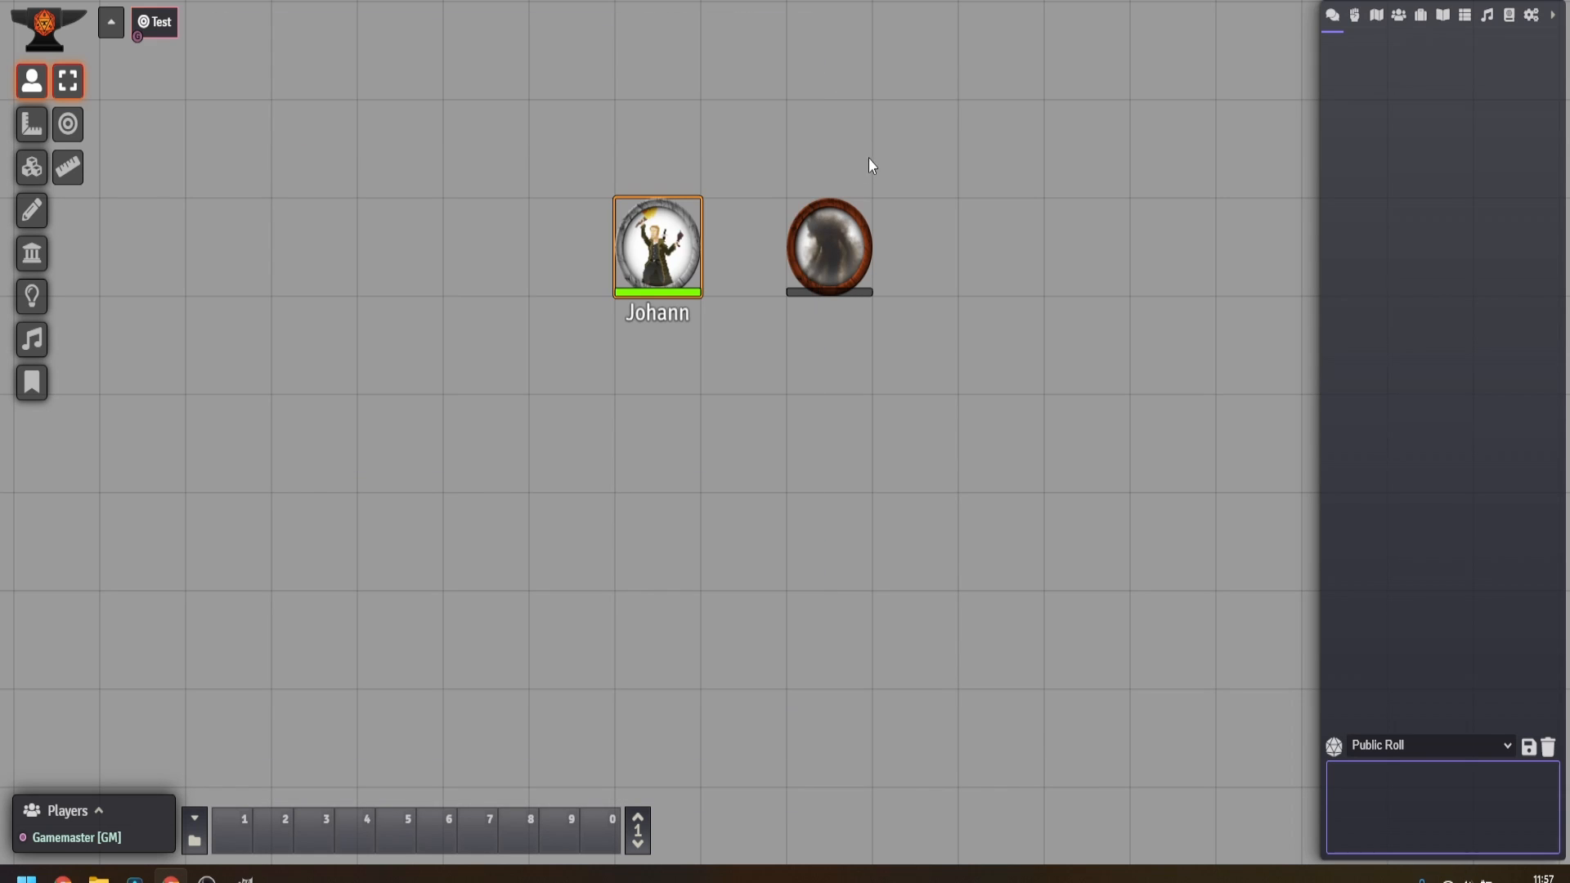
# Set the Brave Shadow token's own sheet to dnd5e.Tidy5eNPC, look over its features, and close the sheet.
pyautogui.doubleClick(820, 243)
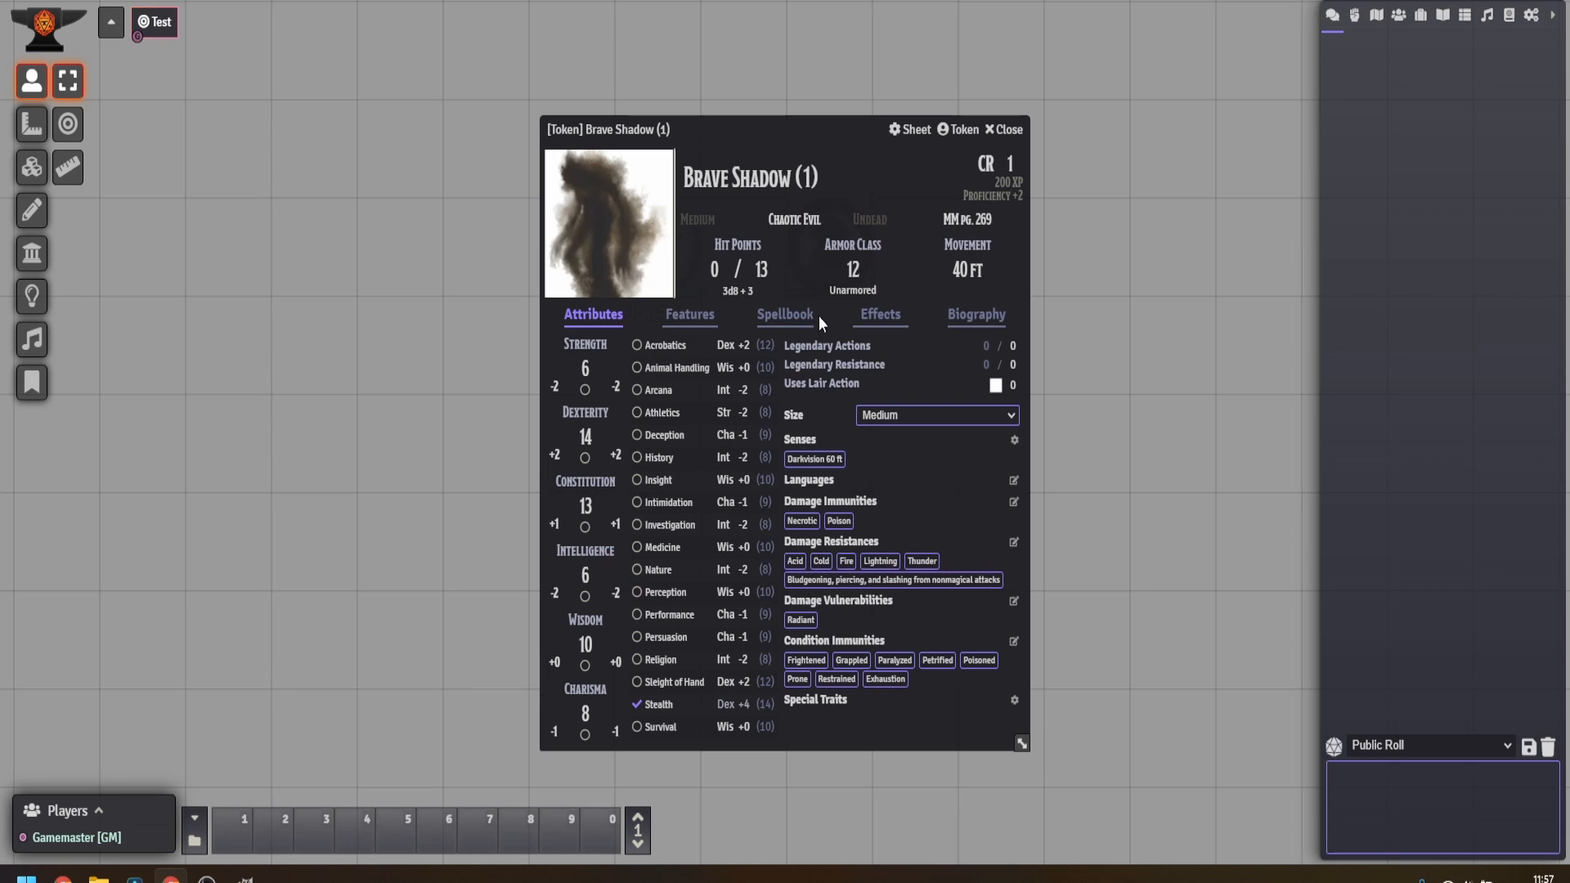
pyautogui.click(916, 130)
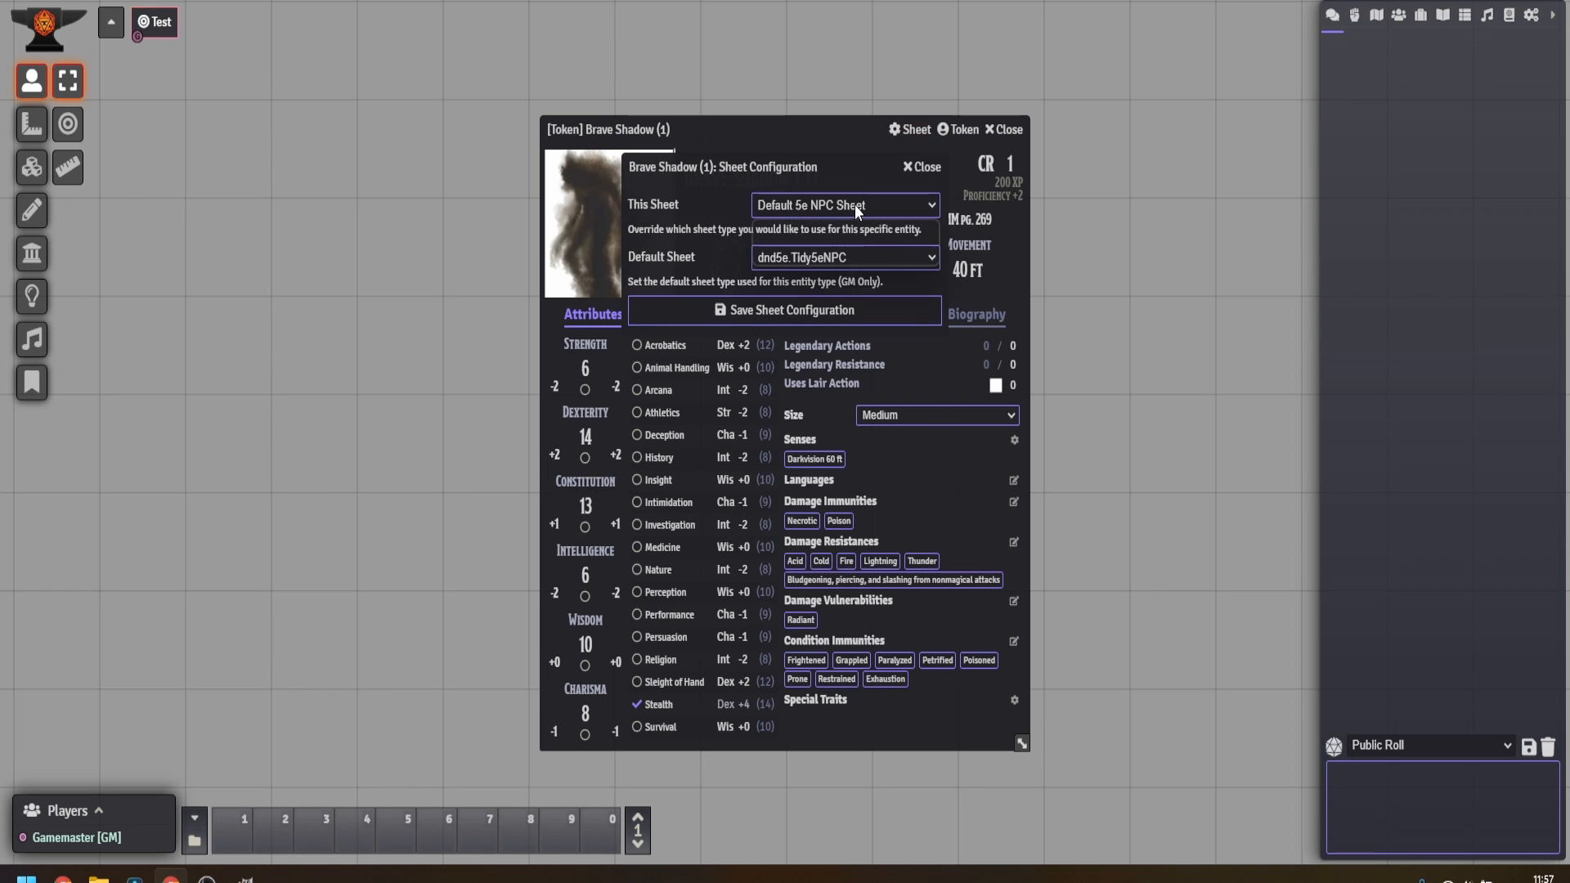
pyautogui.click(855, 204)
pyautogui.click(840, 239)
pyautogui.click(827, 310)
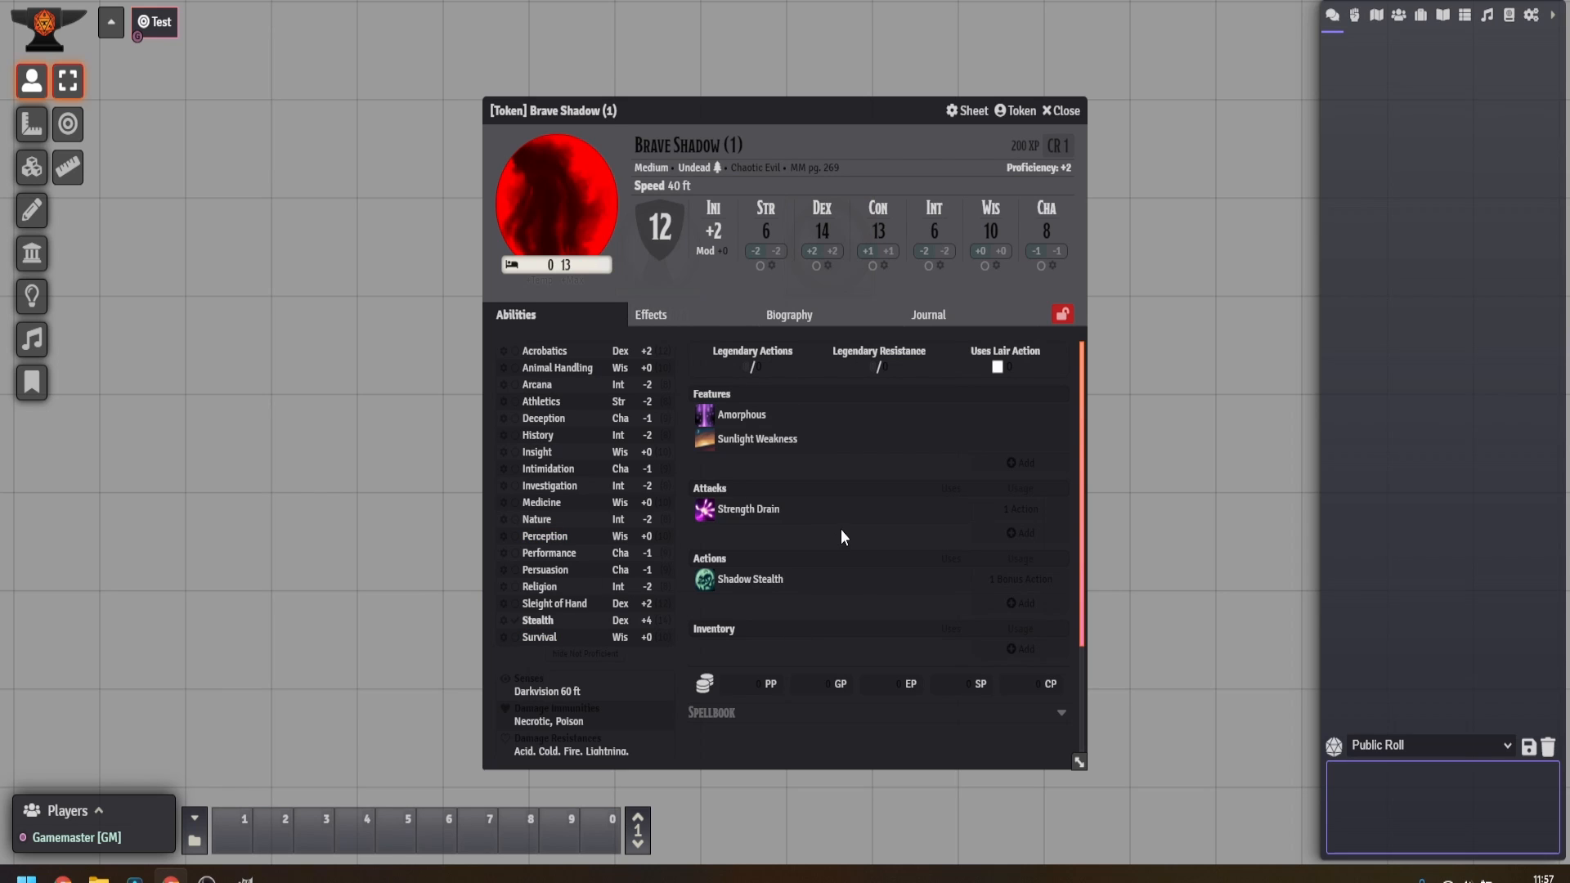
pyautogui.moveTo(836, 414)
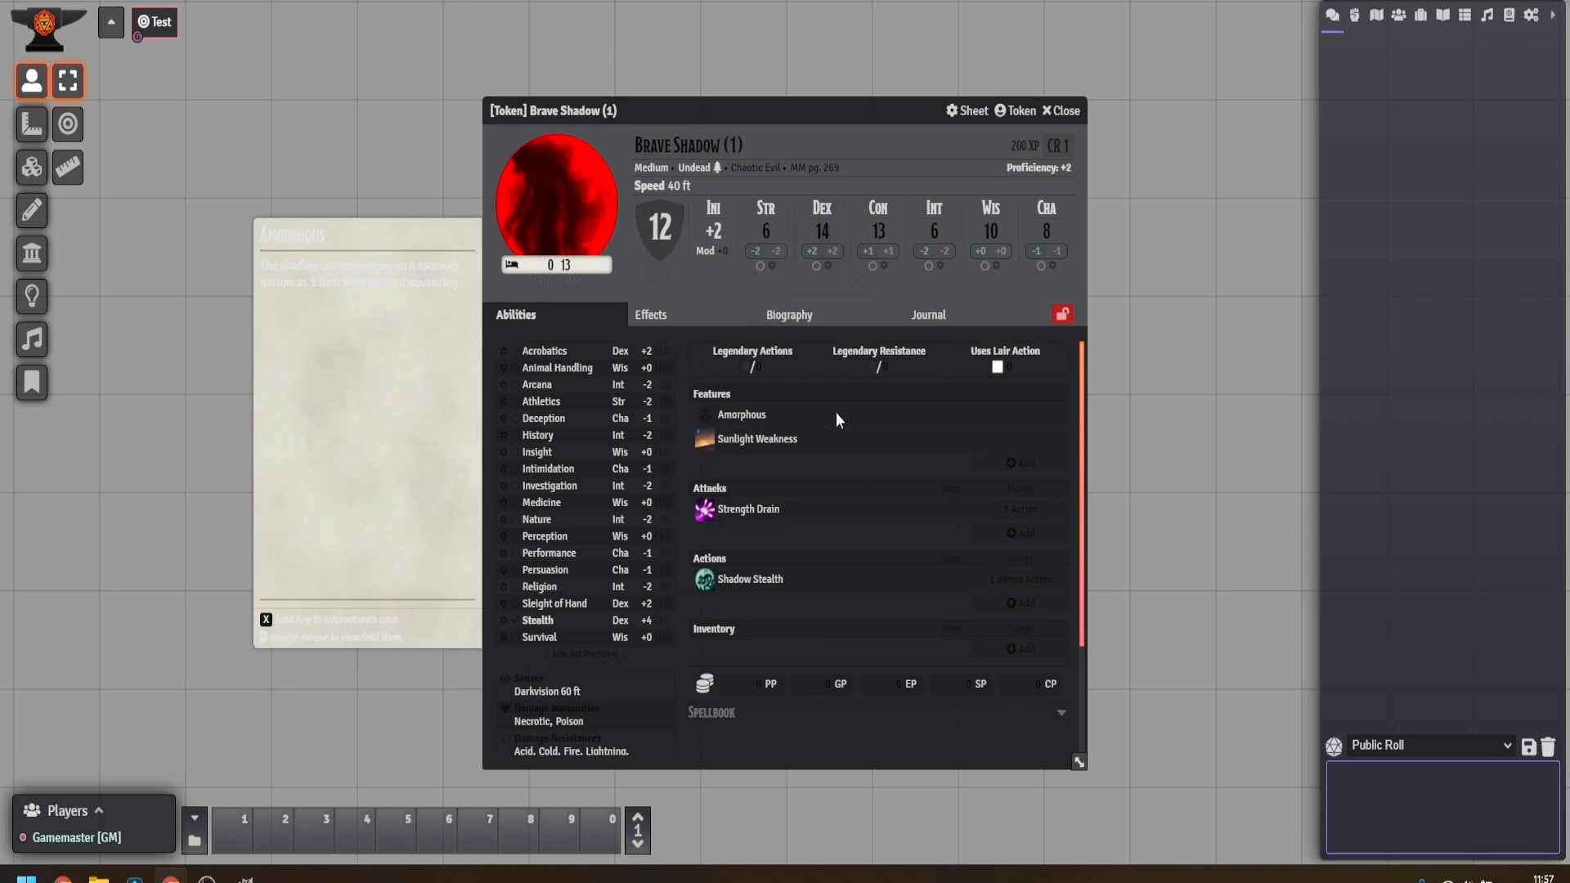
pyautogui.click(1062, 112)
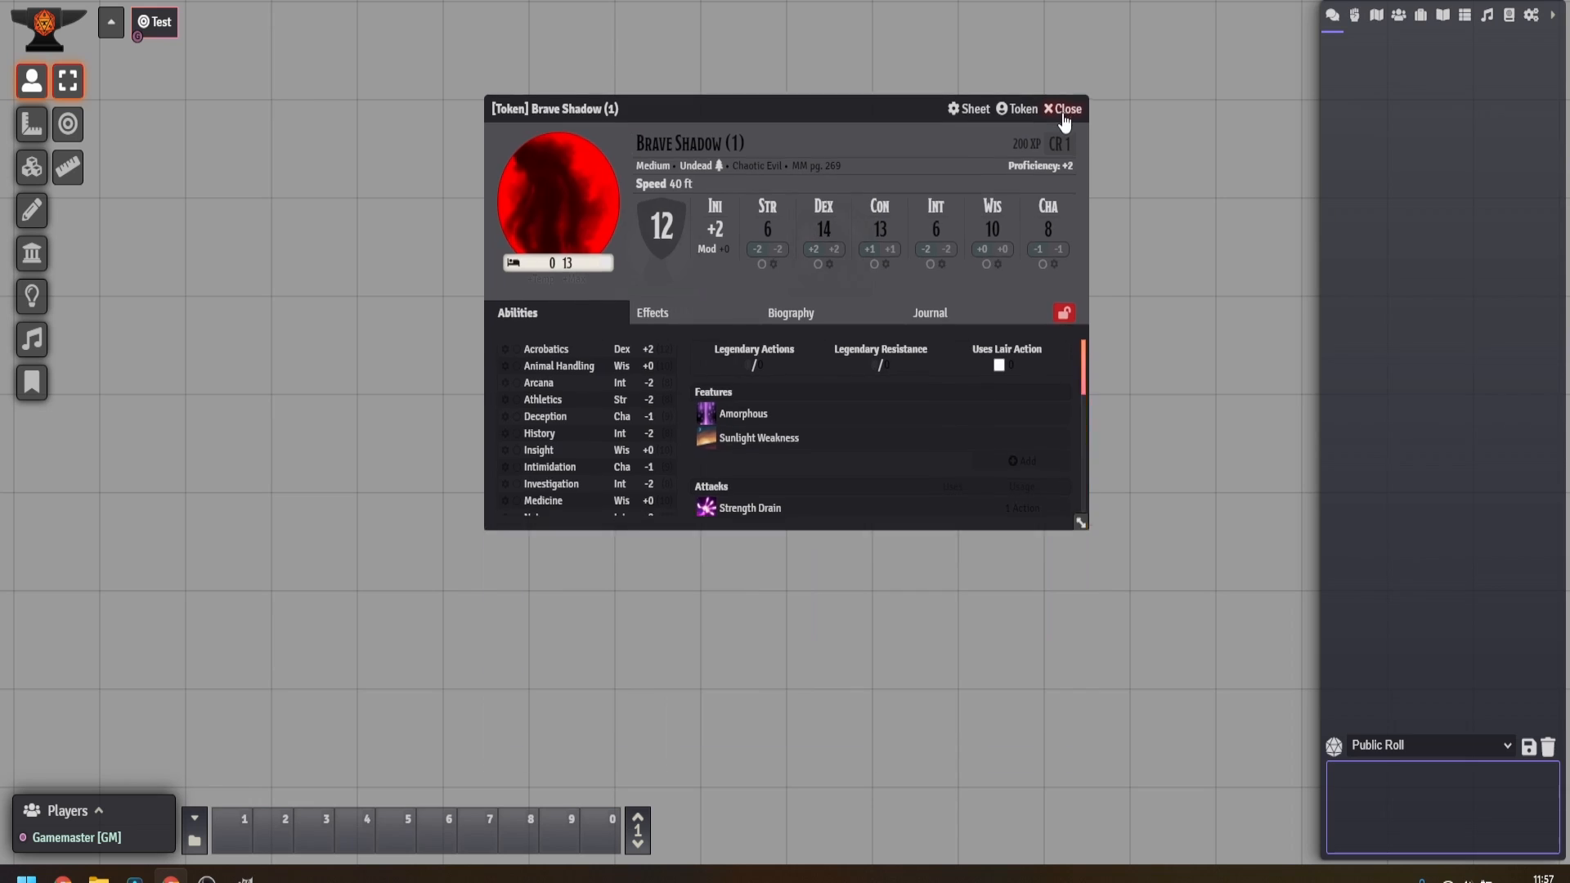
# Enter 70 as the Brave Shadow token's hit points and mark the token as a target.
pyautogui.rightClick(828, 280)
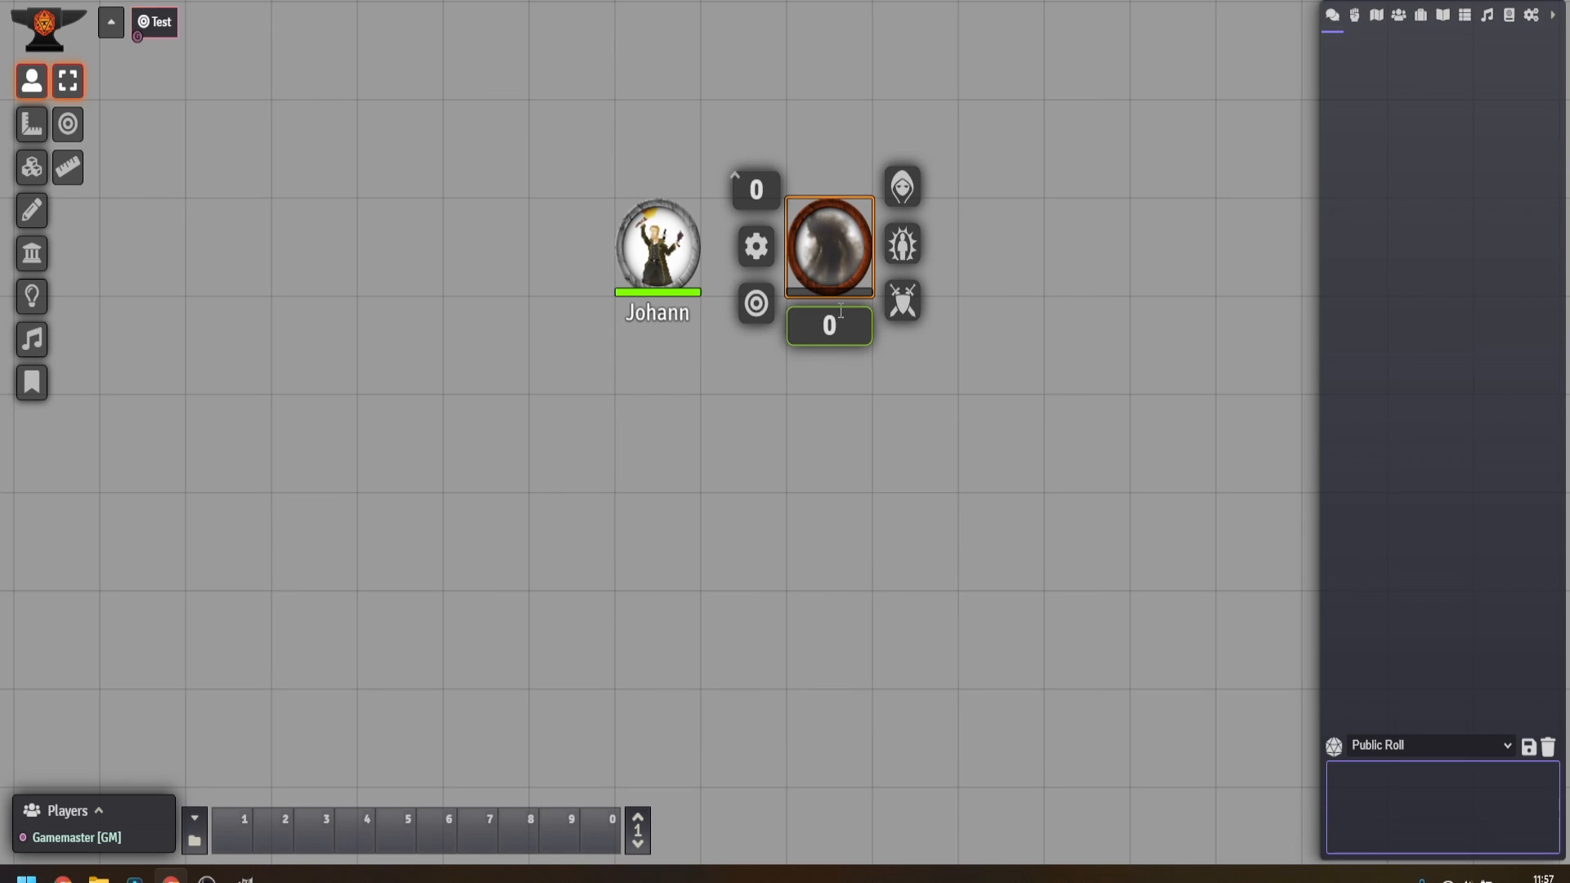
pyautogui.click(841, 311)
pyautogui.write('70')
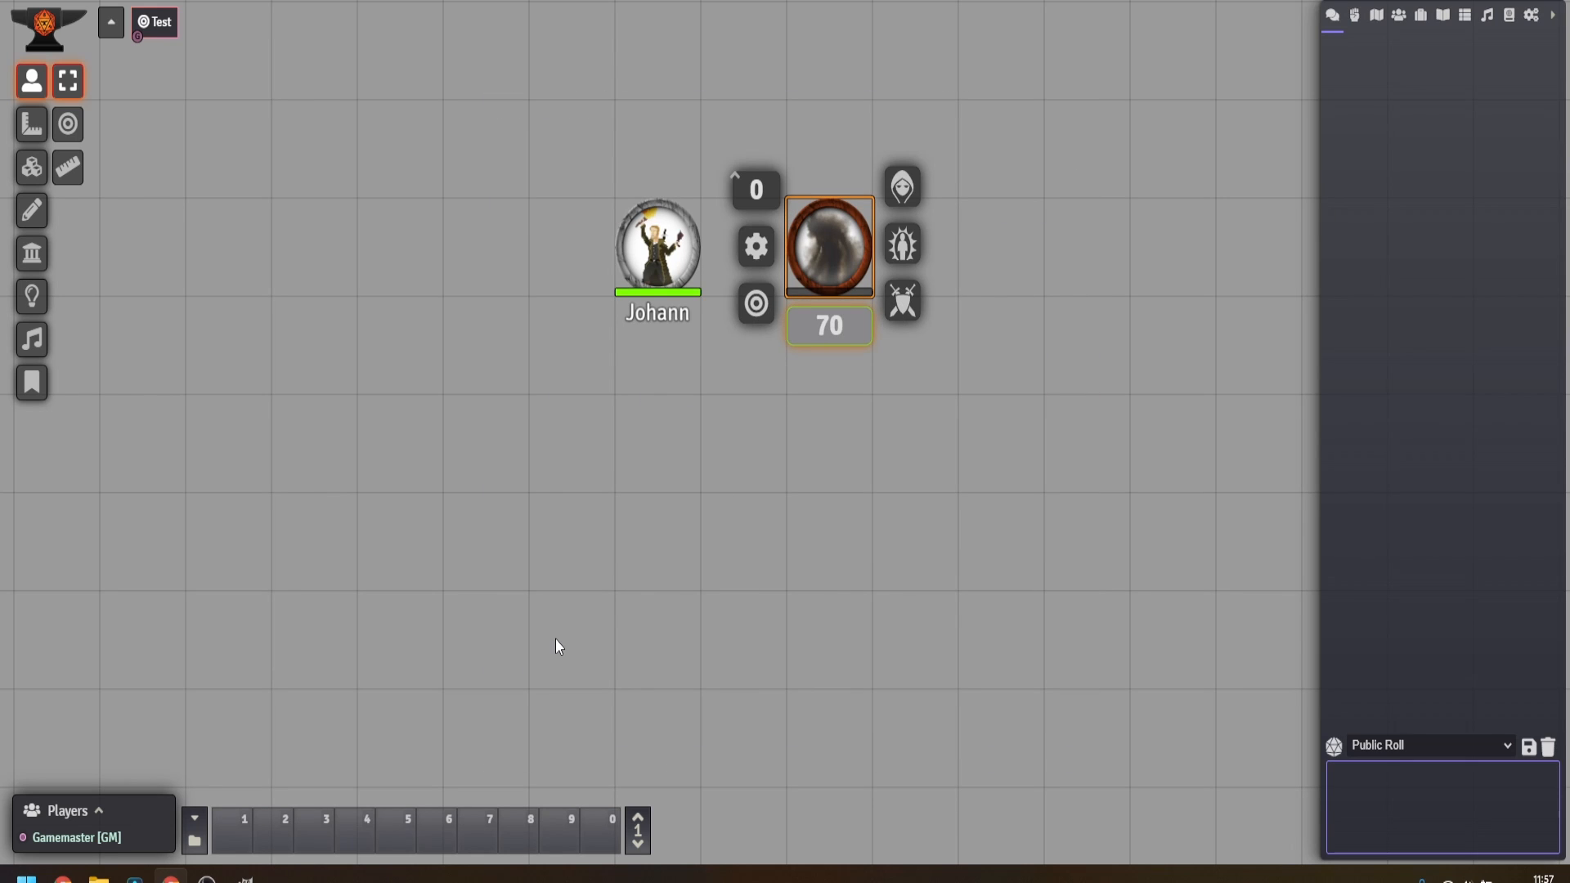
pyautogui.press('Return')
pyautogui.rightClick(827, 250)
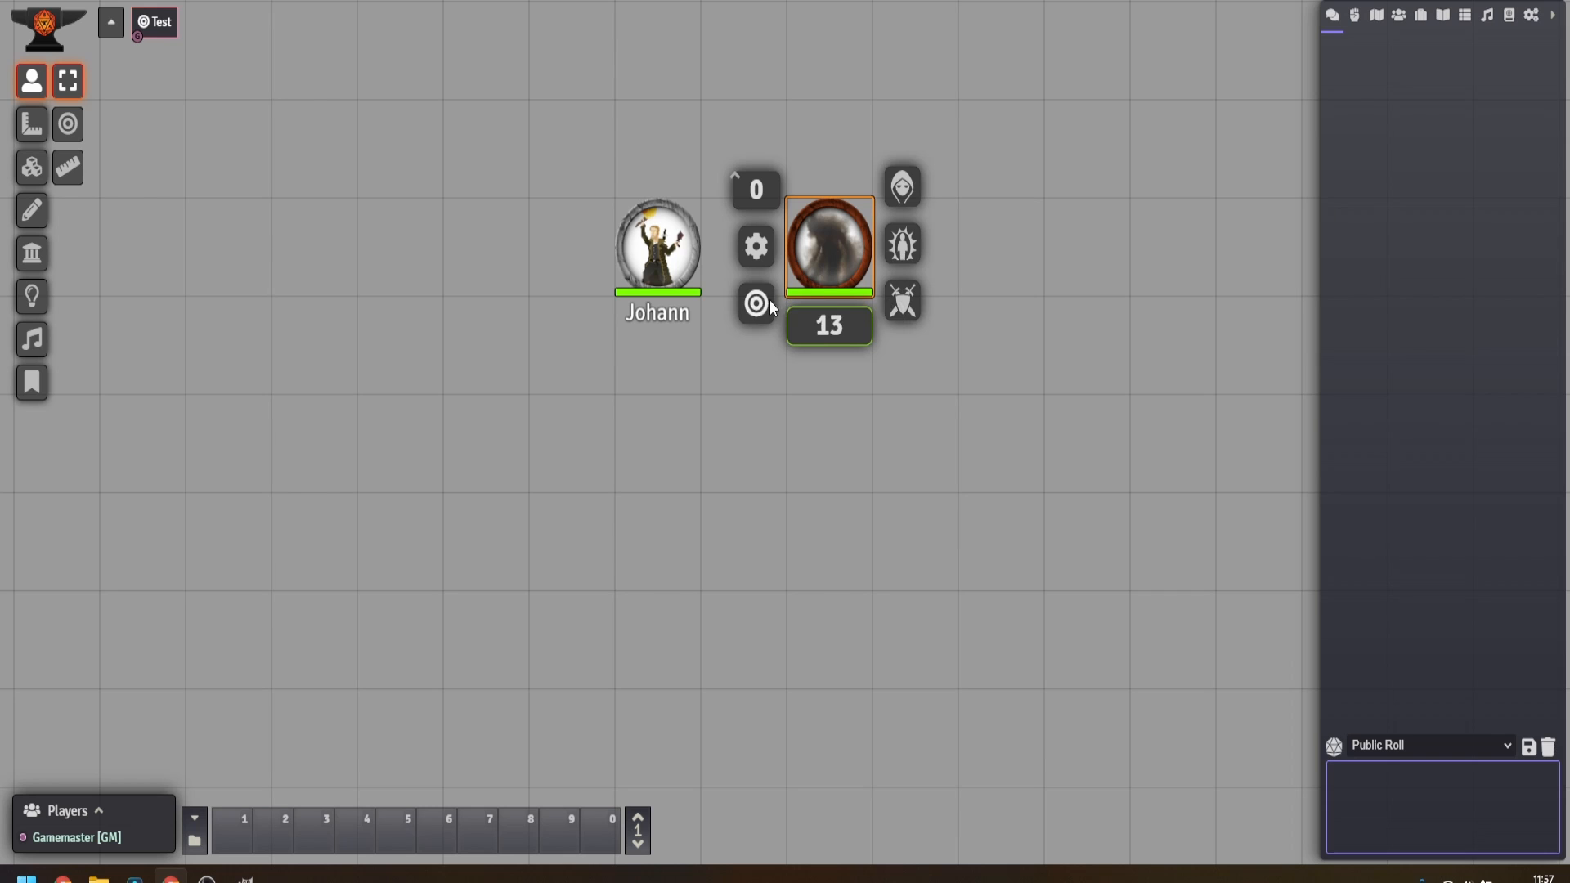
pyautogui.click(753, 305)
# Set Johann's own character sheet to Default 5e Character Sheet and save the sheet configuration.
pyautogui.click(689, 263)
pyautogui.doubleClick(686, 263)
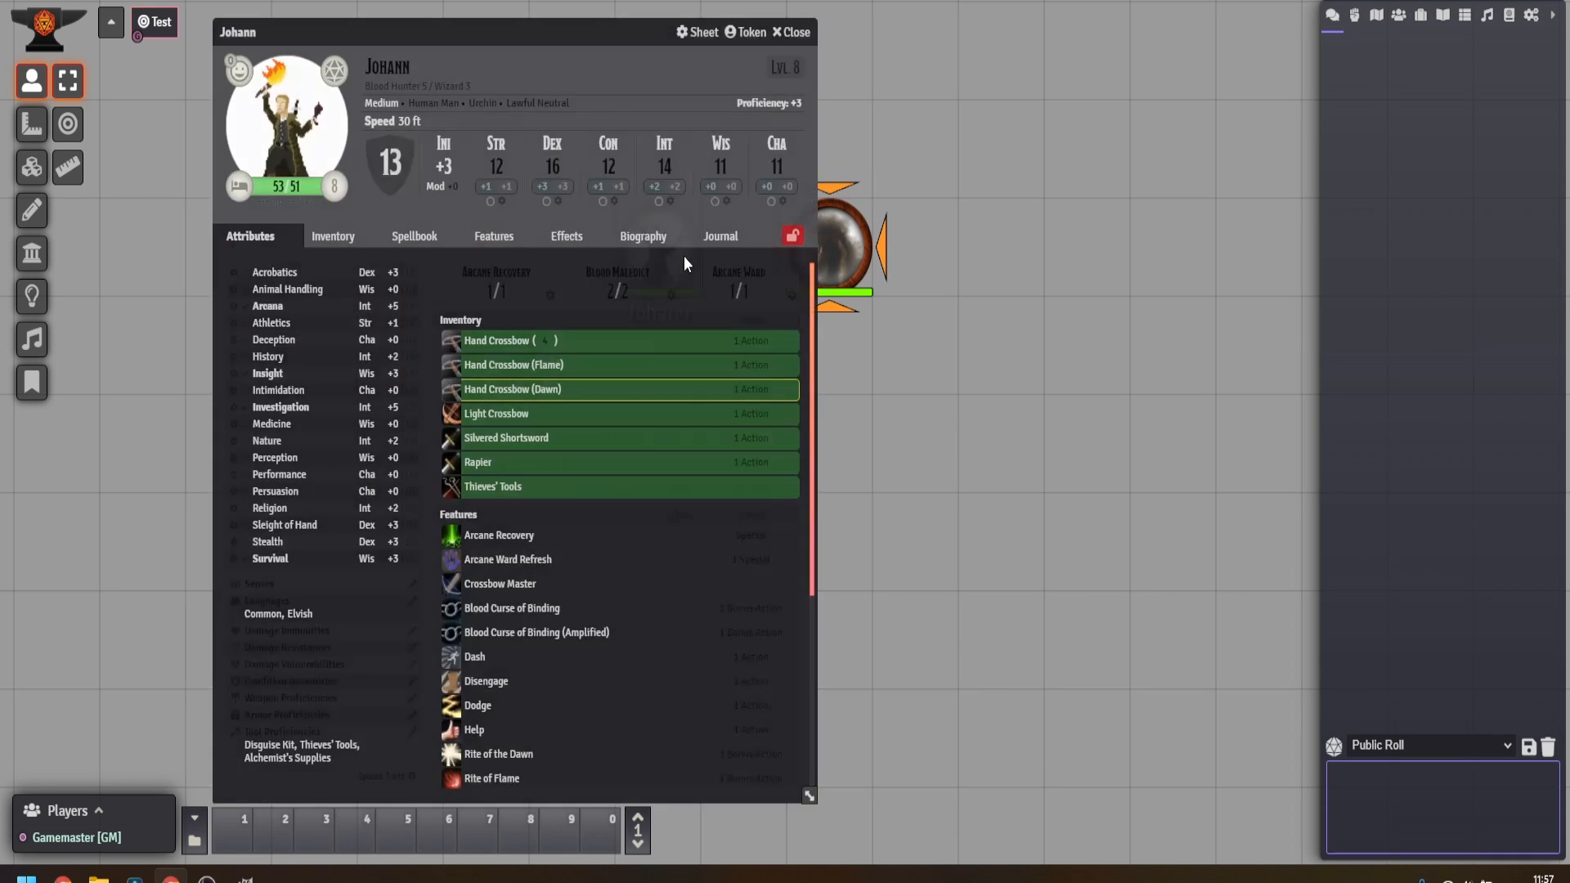
pyautogui.click(699, 33)
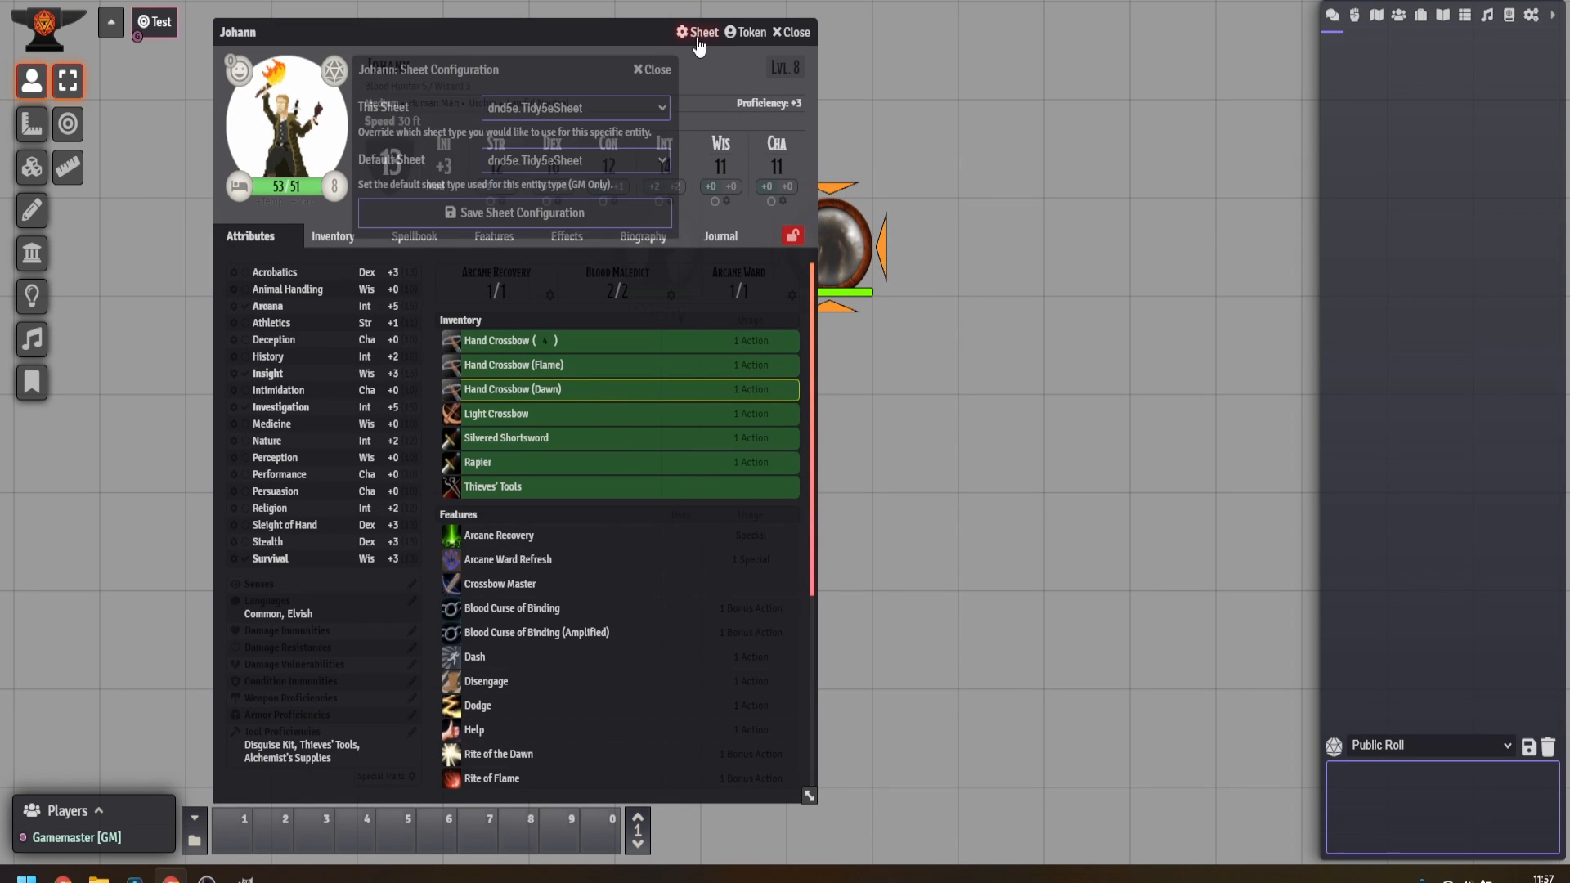
pyautogui.click(620, 101)
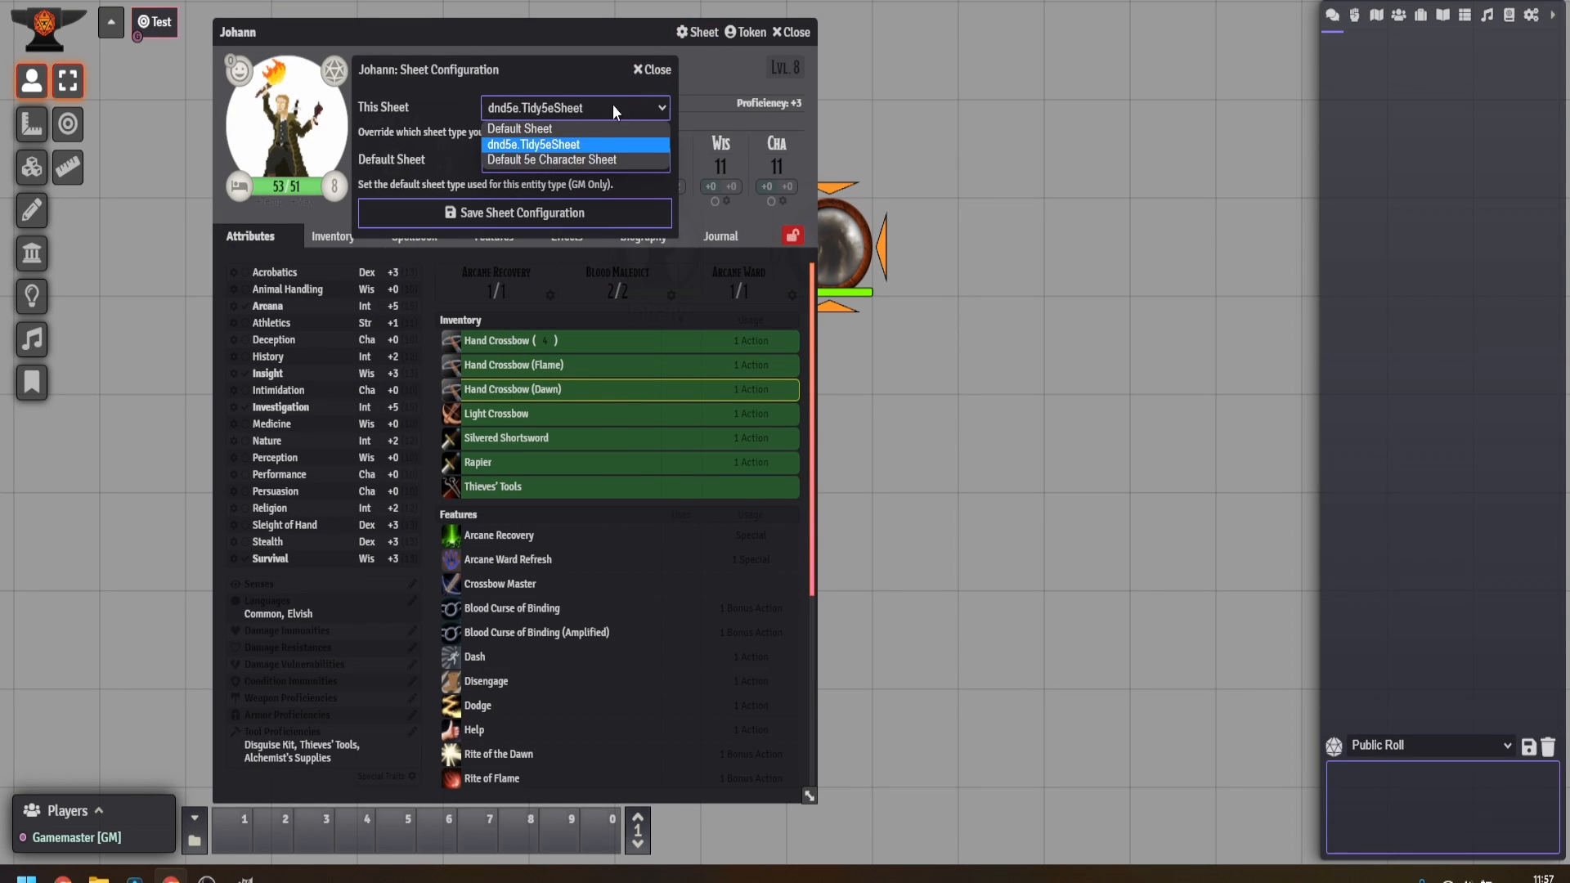
pyautogui.click(574, 159)
pyautogui.click(563, 214)
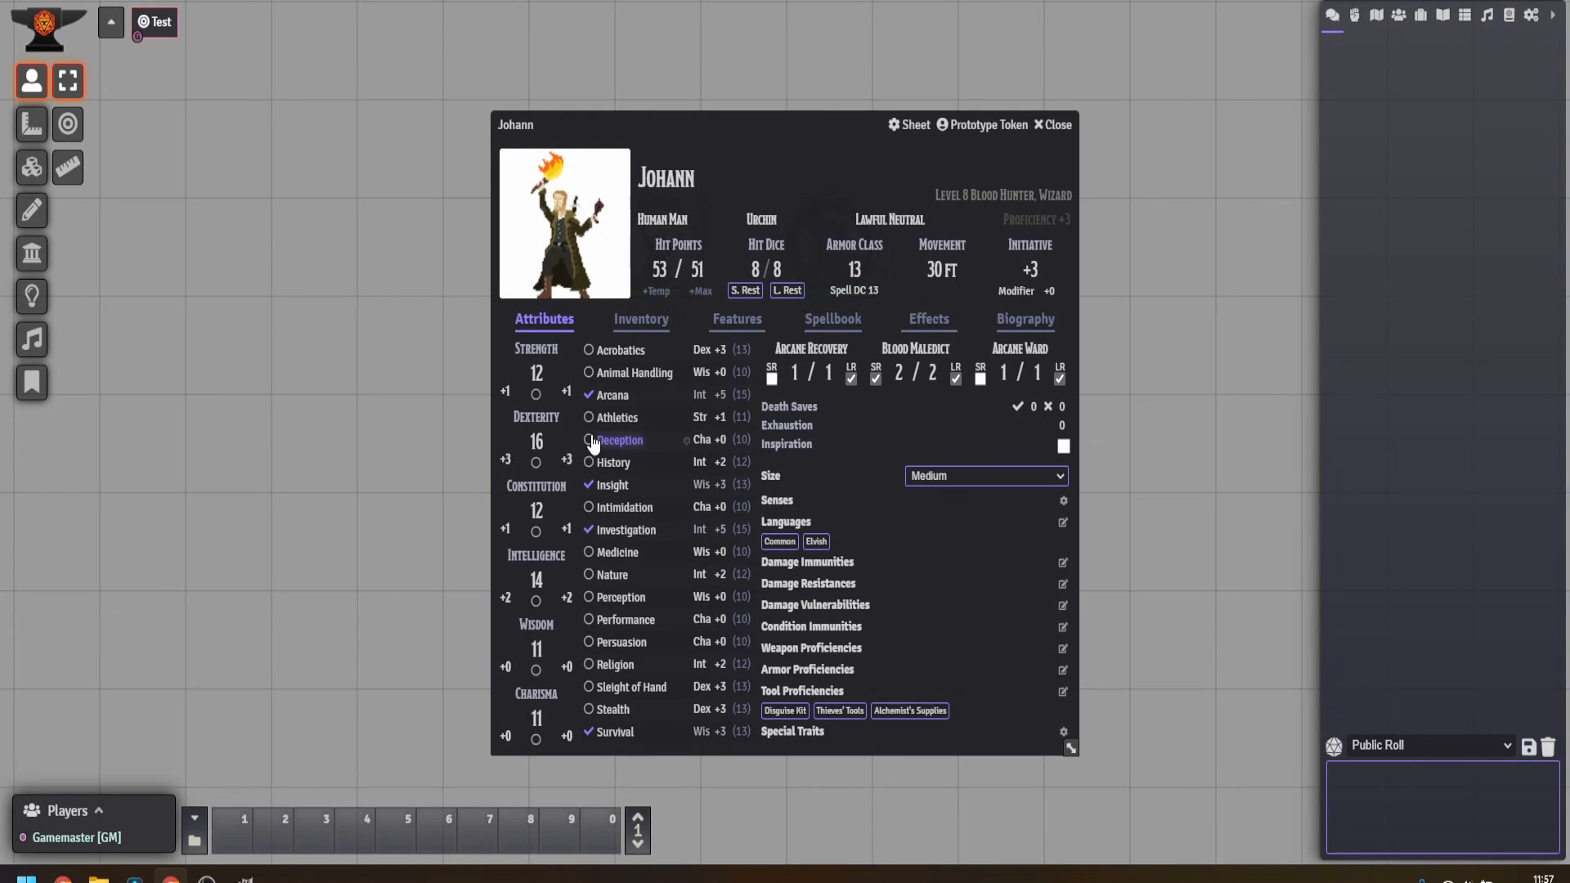
# Attack the targeted Brave Shadow with Johann's Hand Crossbow (4), rolling with advantage, and roll normal damage.
pyautogui.click(643, 322)
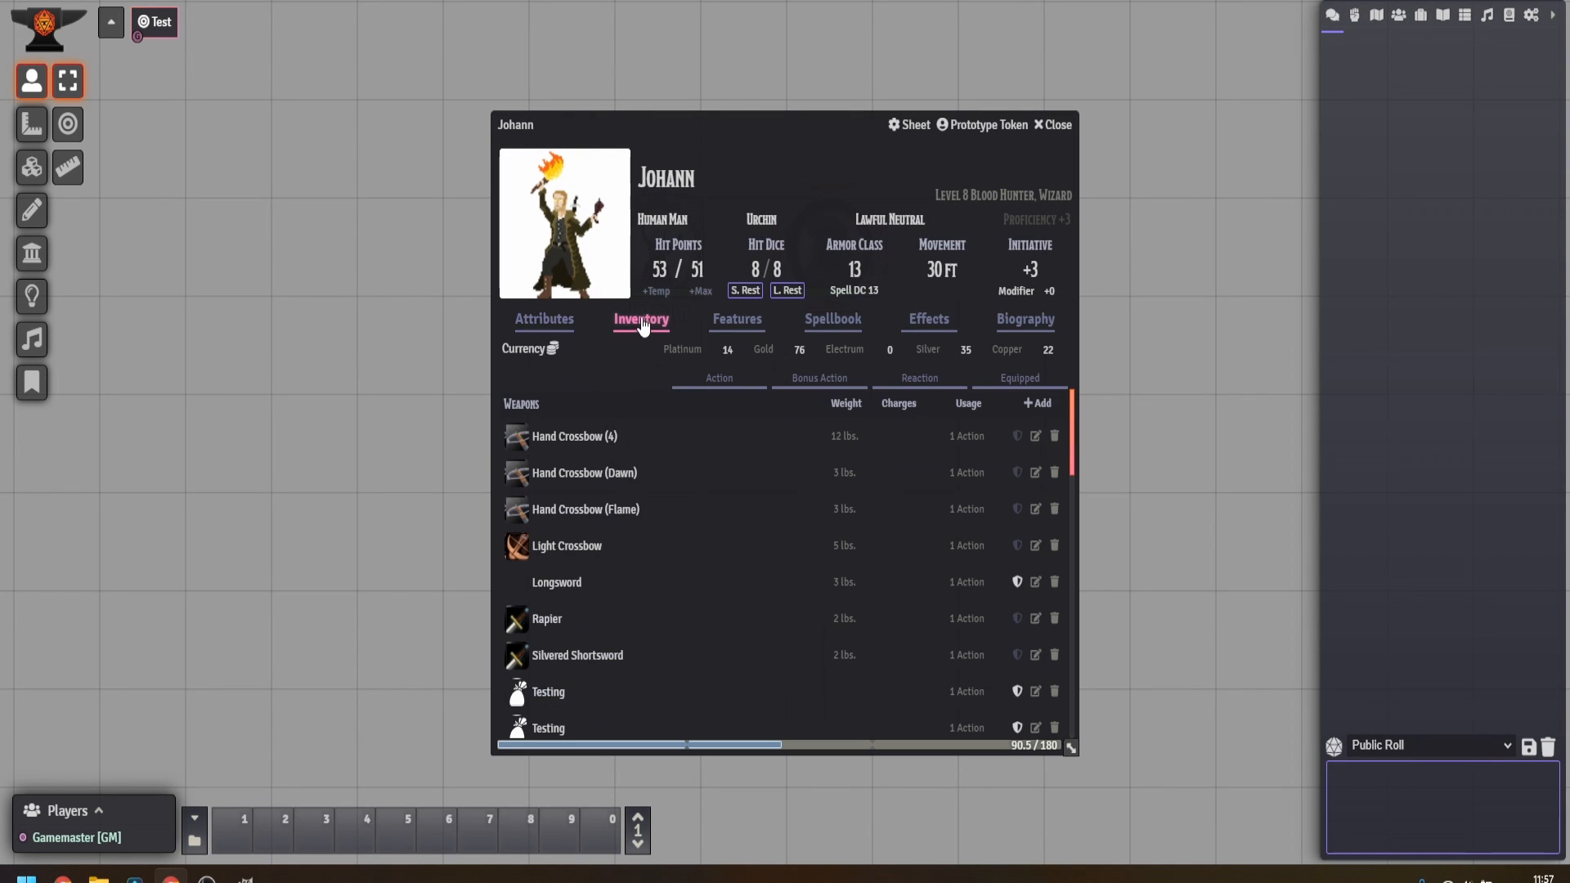
pyautogui.click(517, 436)
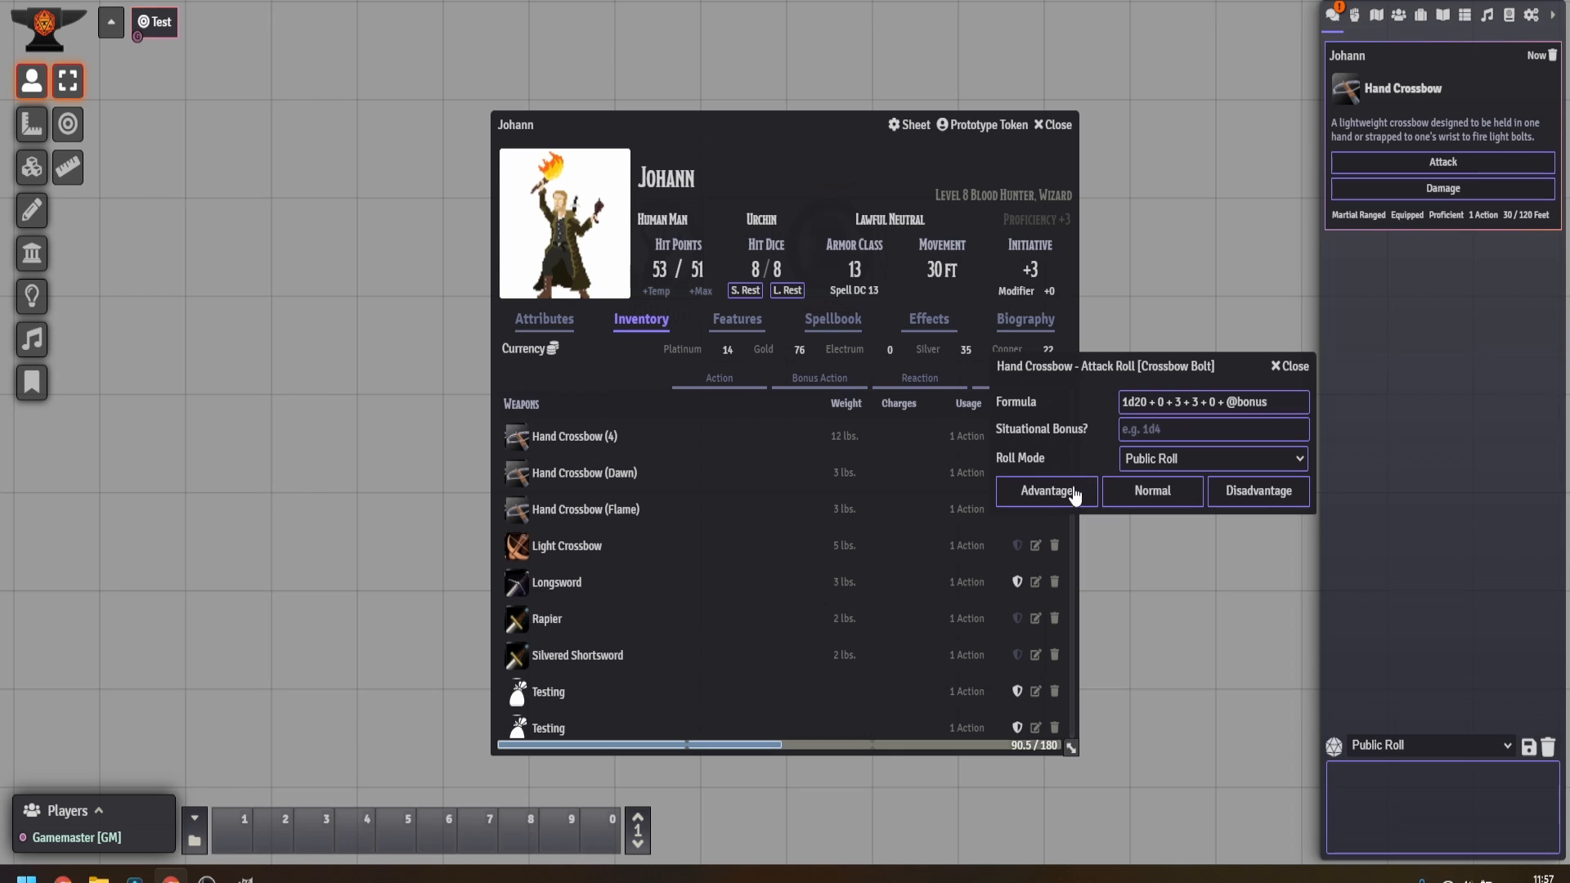
pyautogui.click(1047, 491)
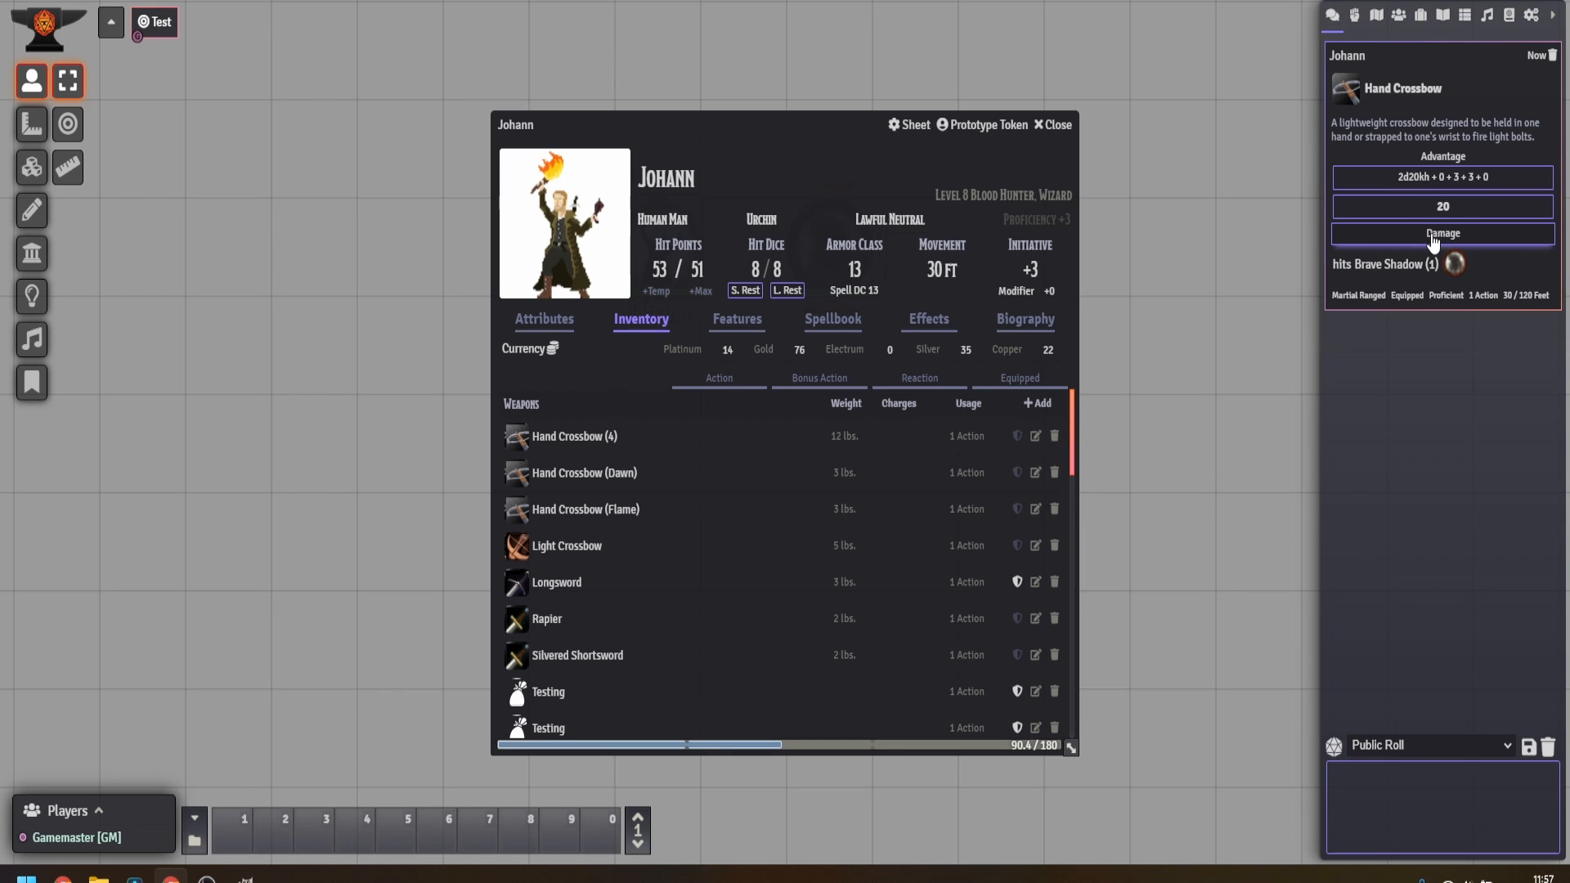
pyautogui.click(1433, 236)
pyautogui.click(1235, 496)
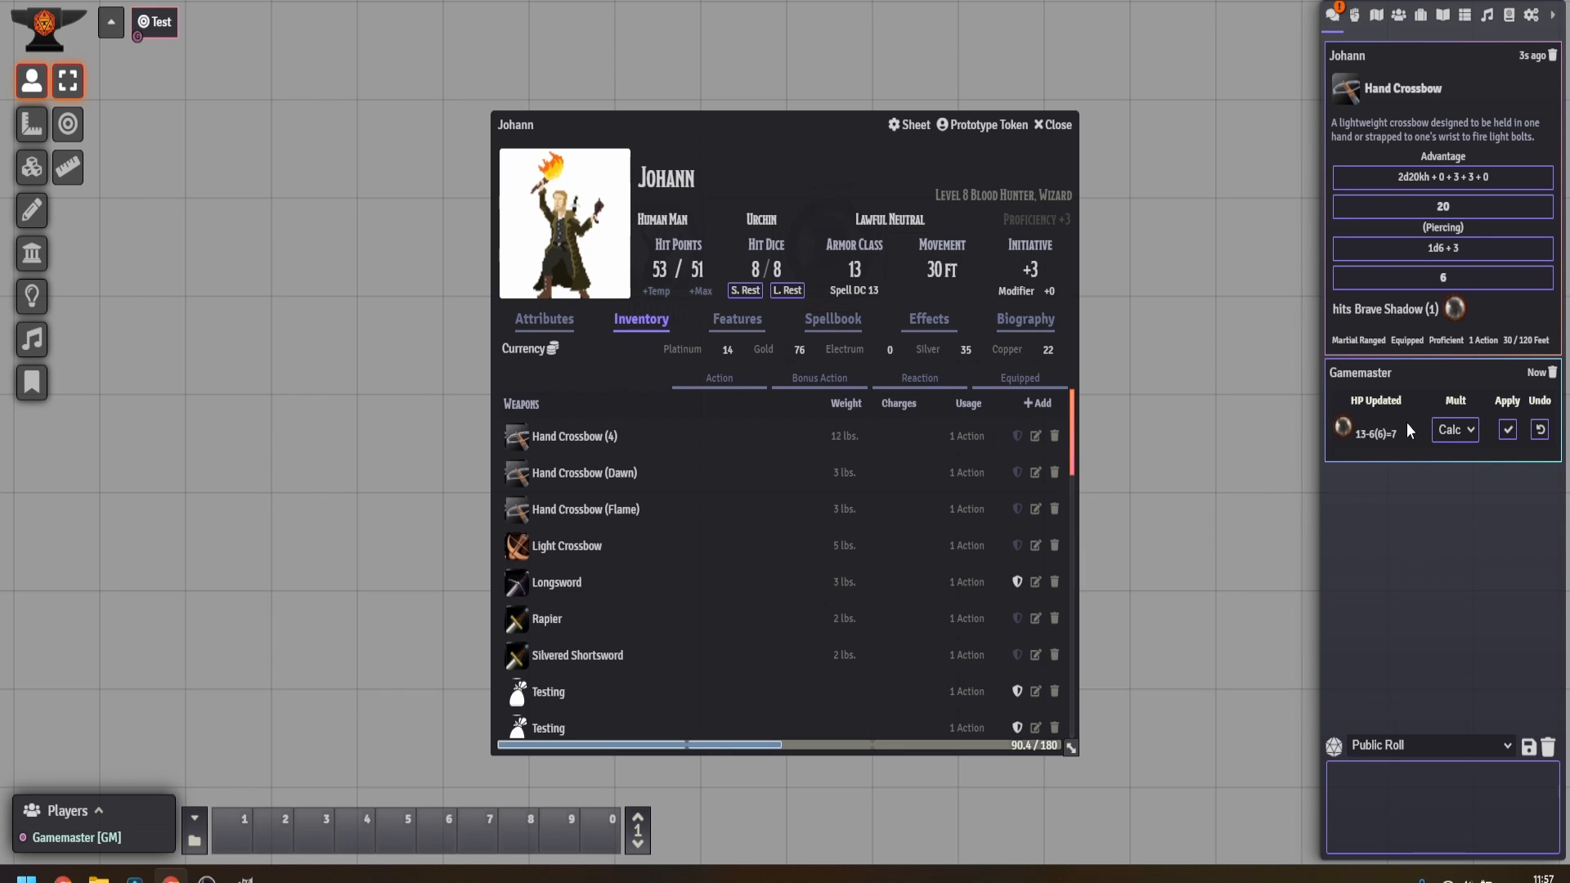
# Cast Comprehend Languages from Johann's spellbook at 1st level without consuming a spell slot, and review its chat card.
pyautogui.click(830, 323)
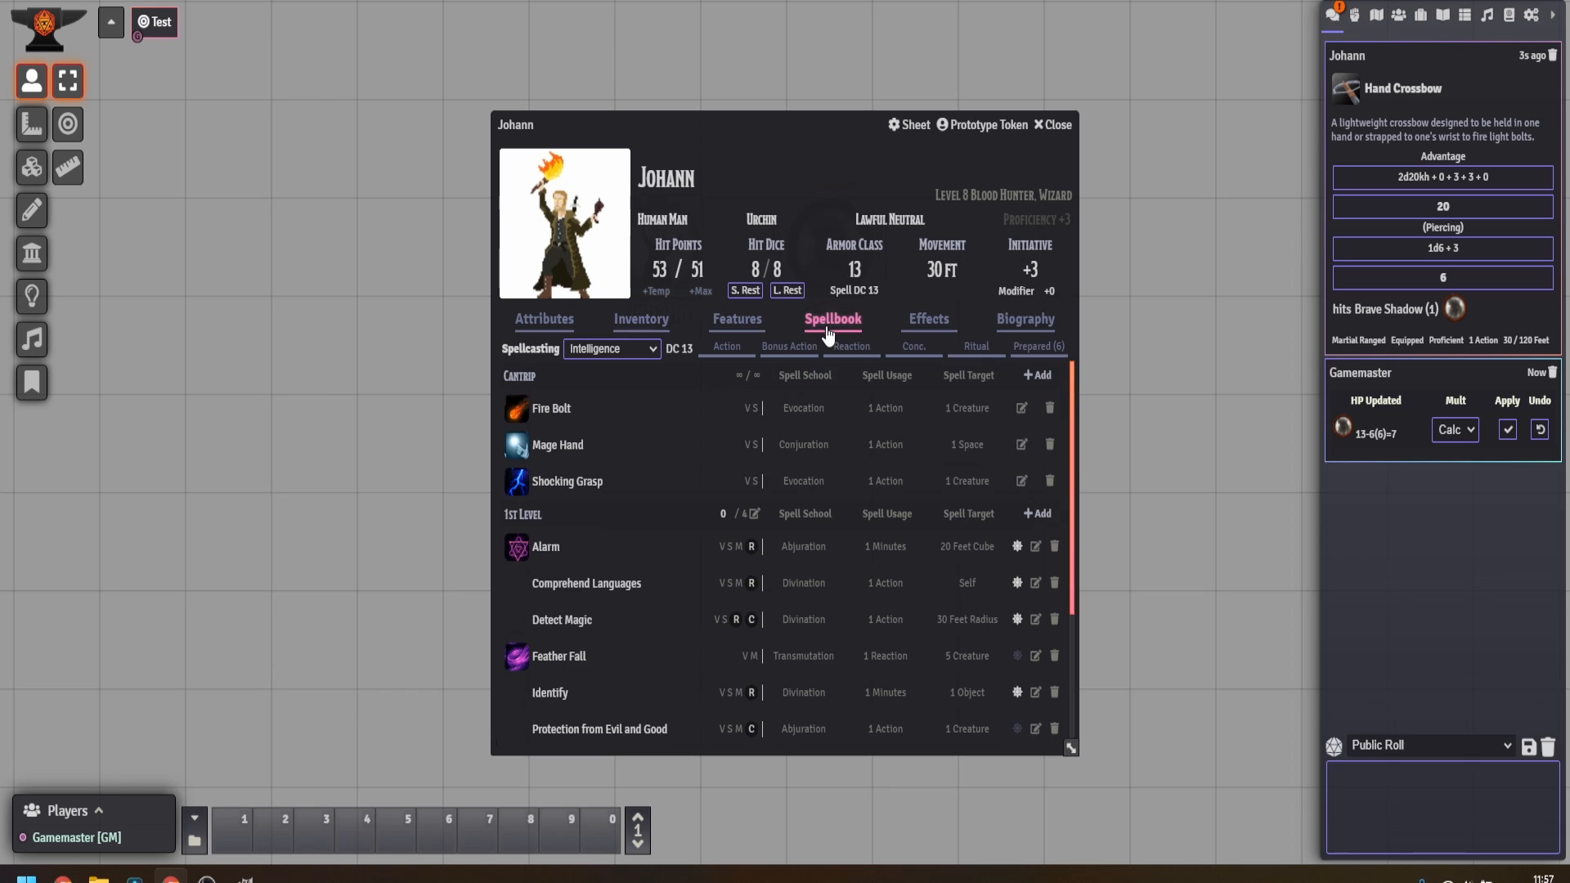
pyautogui.click(519, 584)
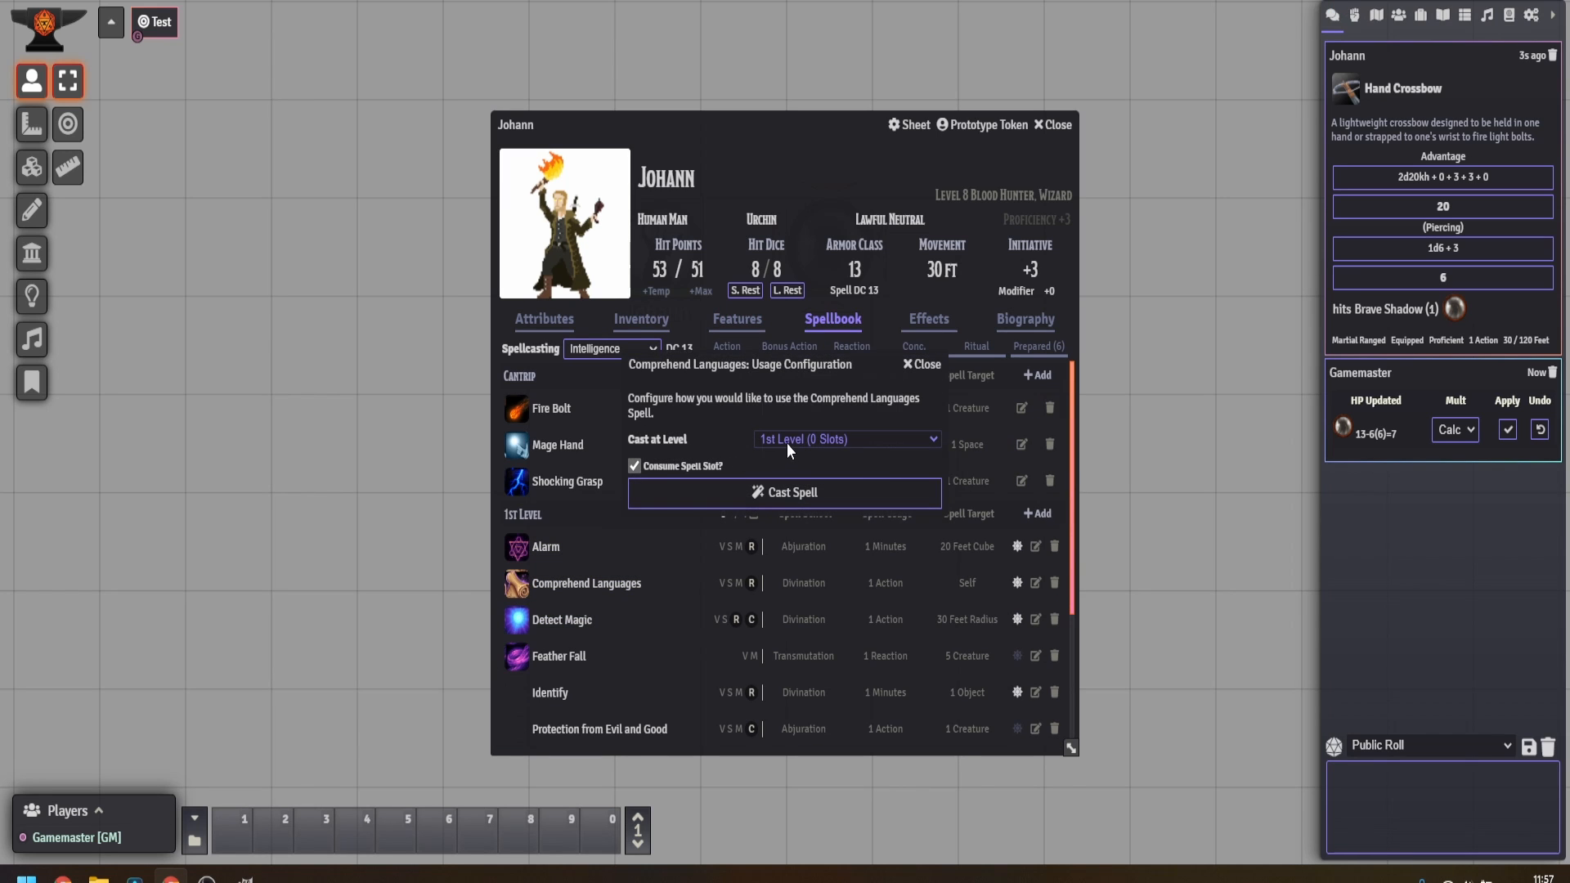
pyautogui.click(768, 492)
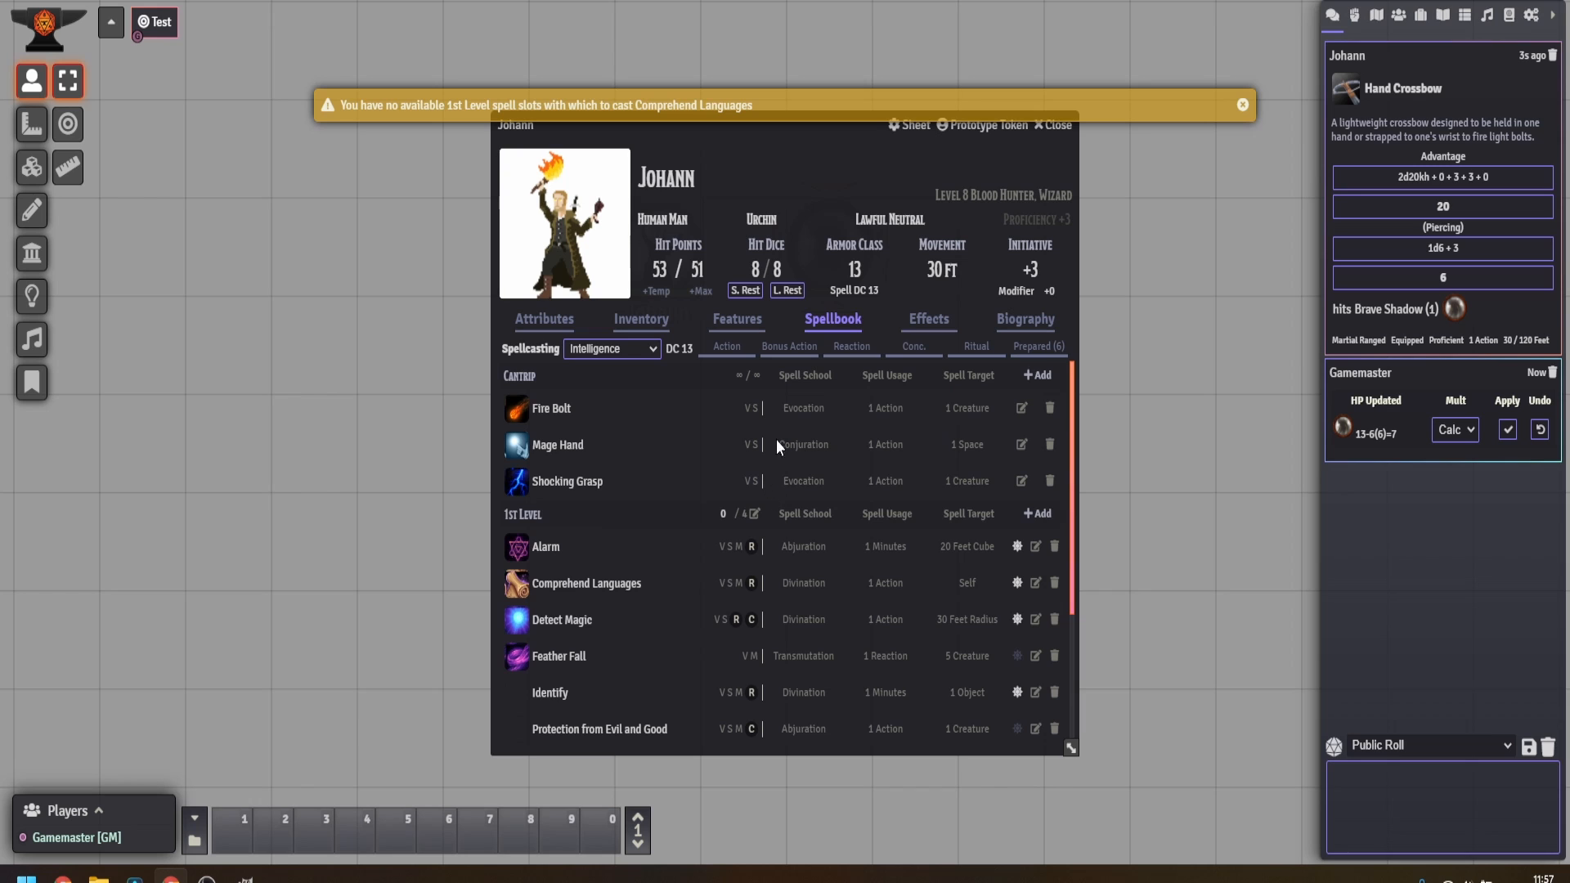
pyautogui.click(515, 590)
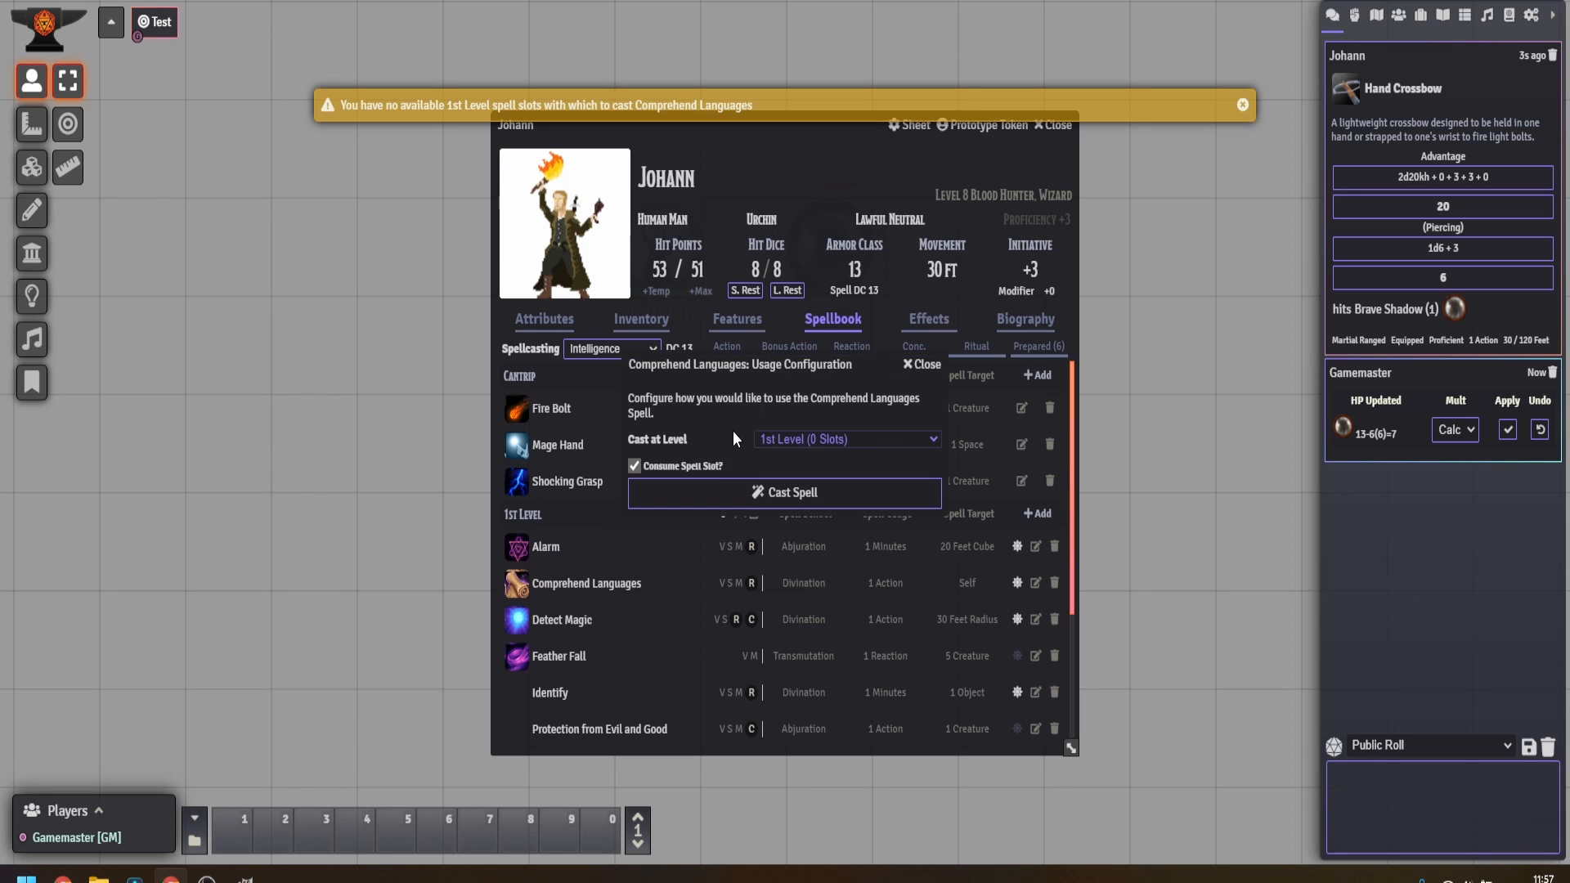
pyautogui.click(709, 461)
pyautogui.click(751, 493)
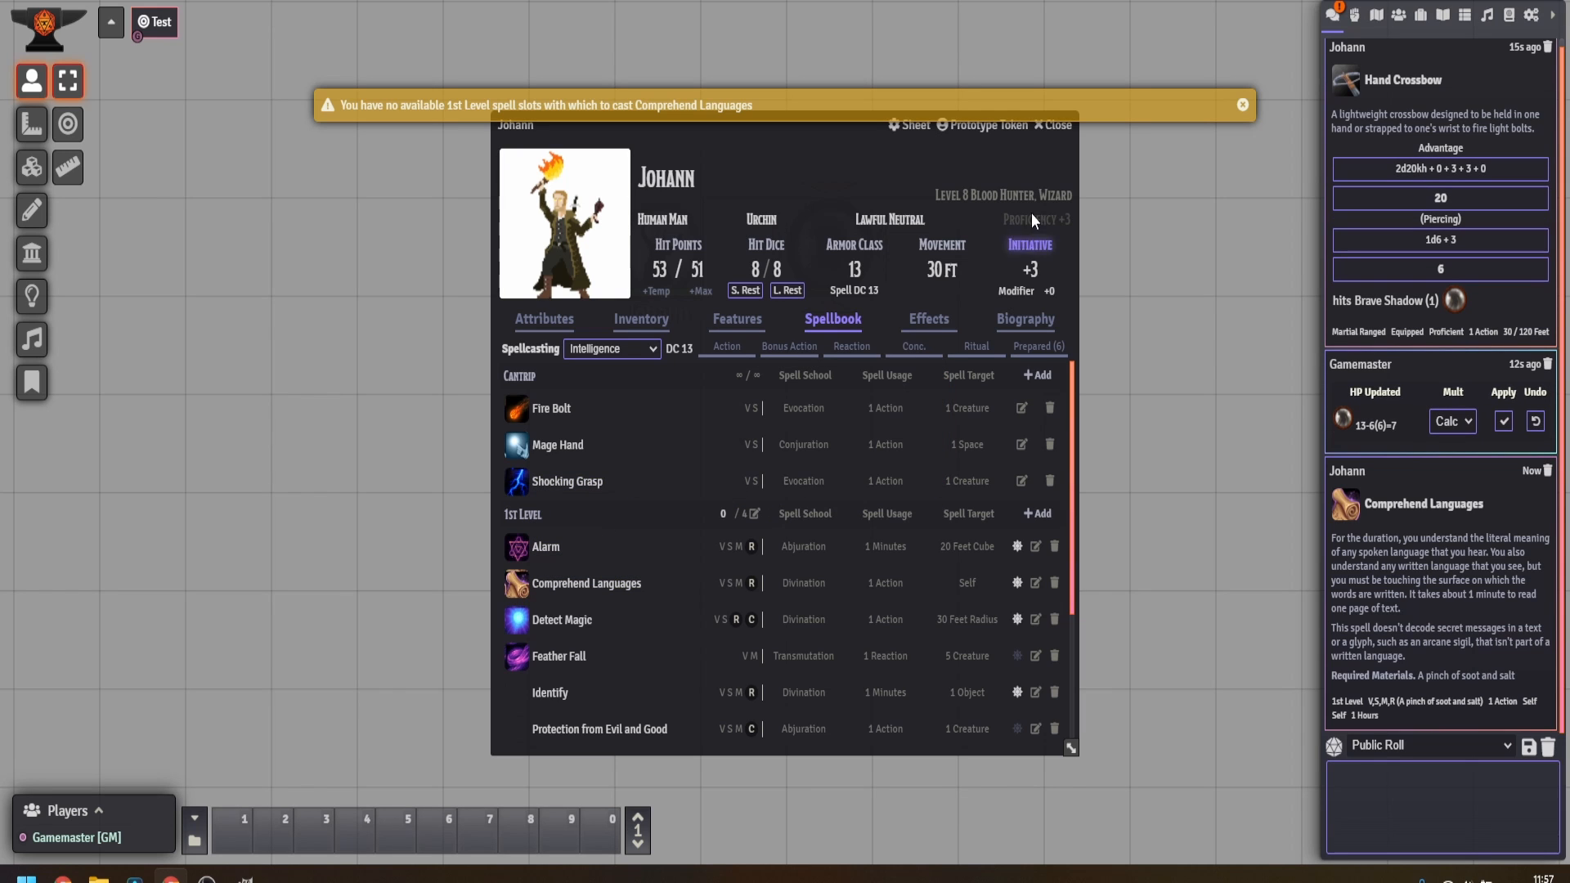
pyautogui.click(1054, 125)
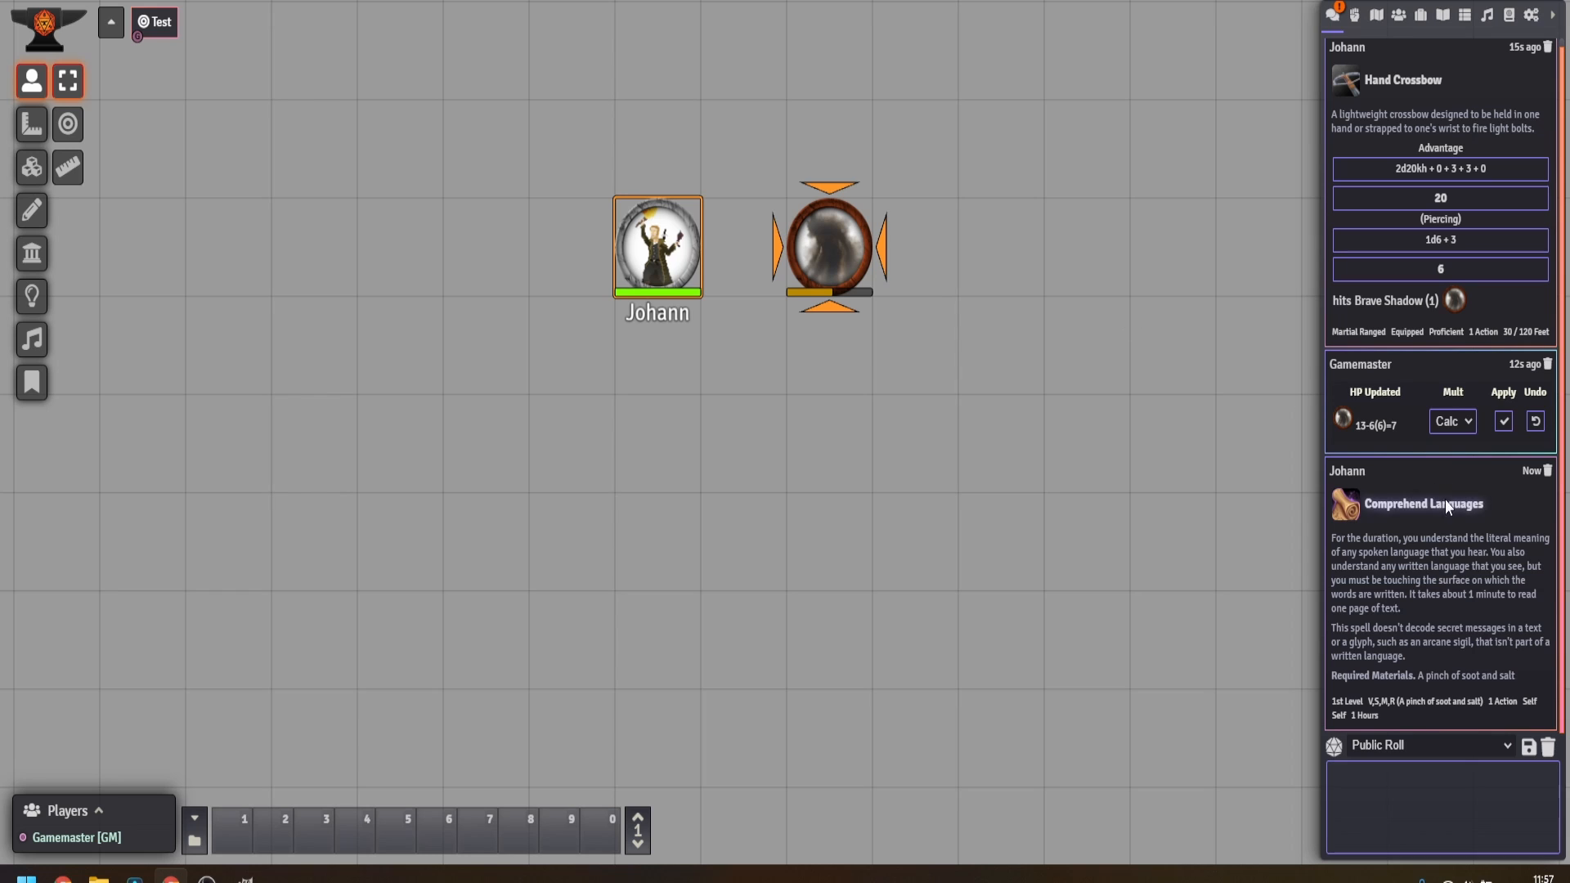
pyautogui.scroll(1, 1464, 568)
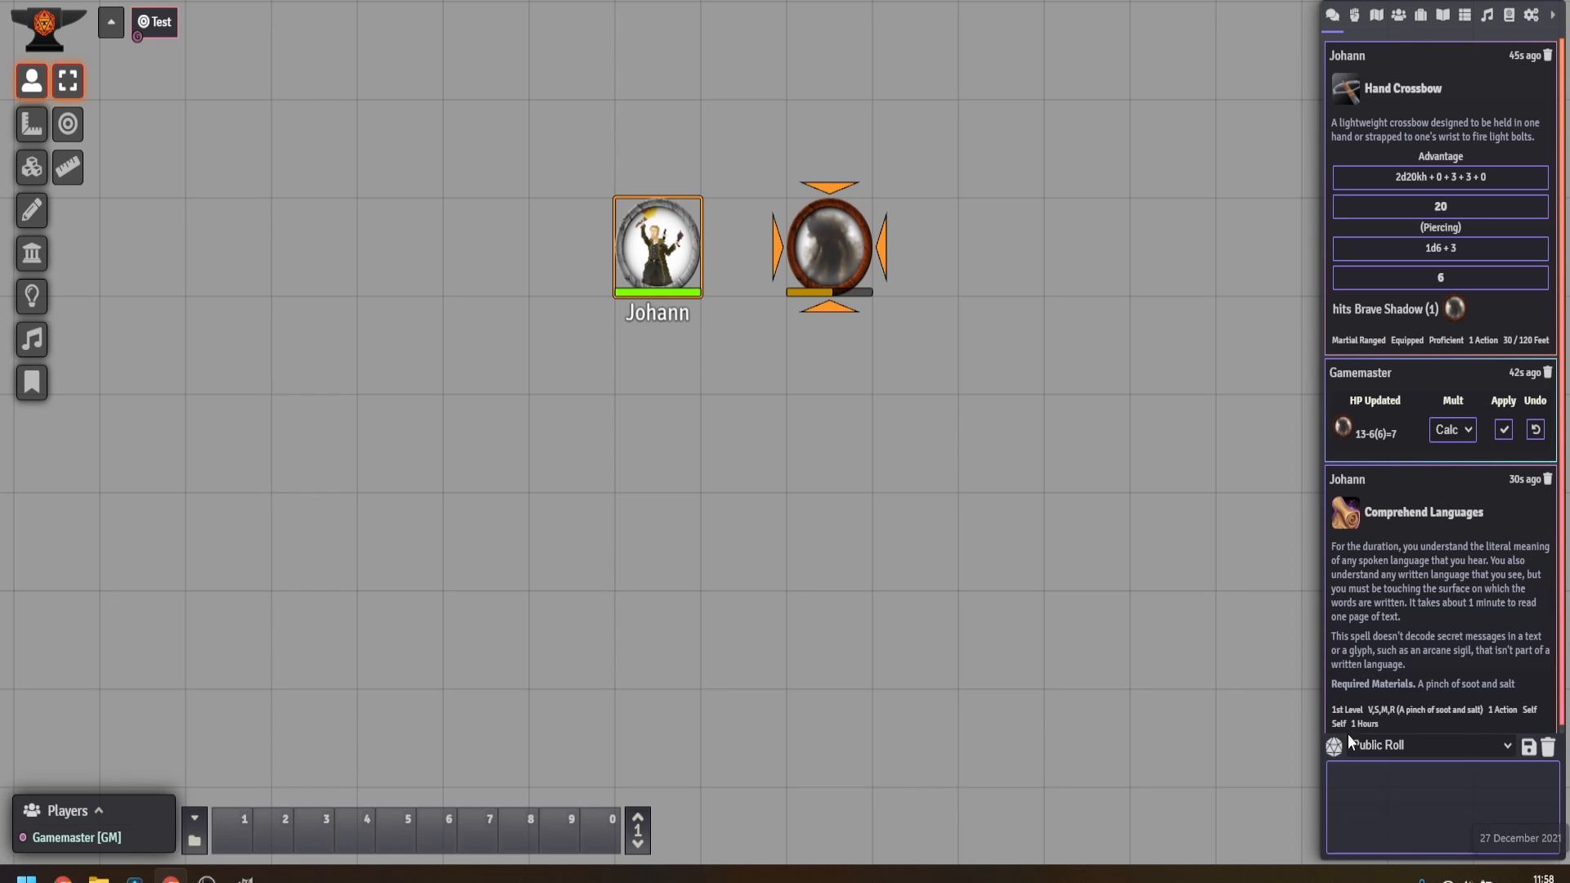
pyautogui.scroll(-1, 1459, 595)
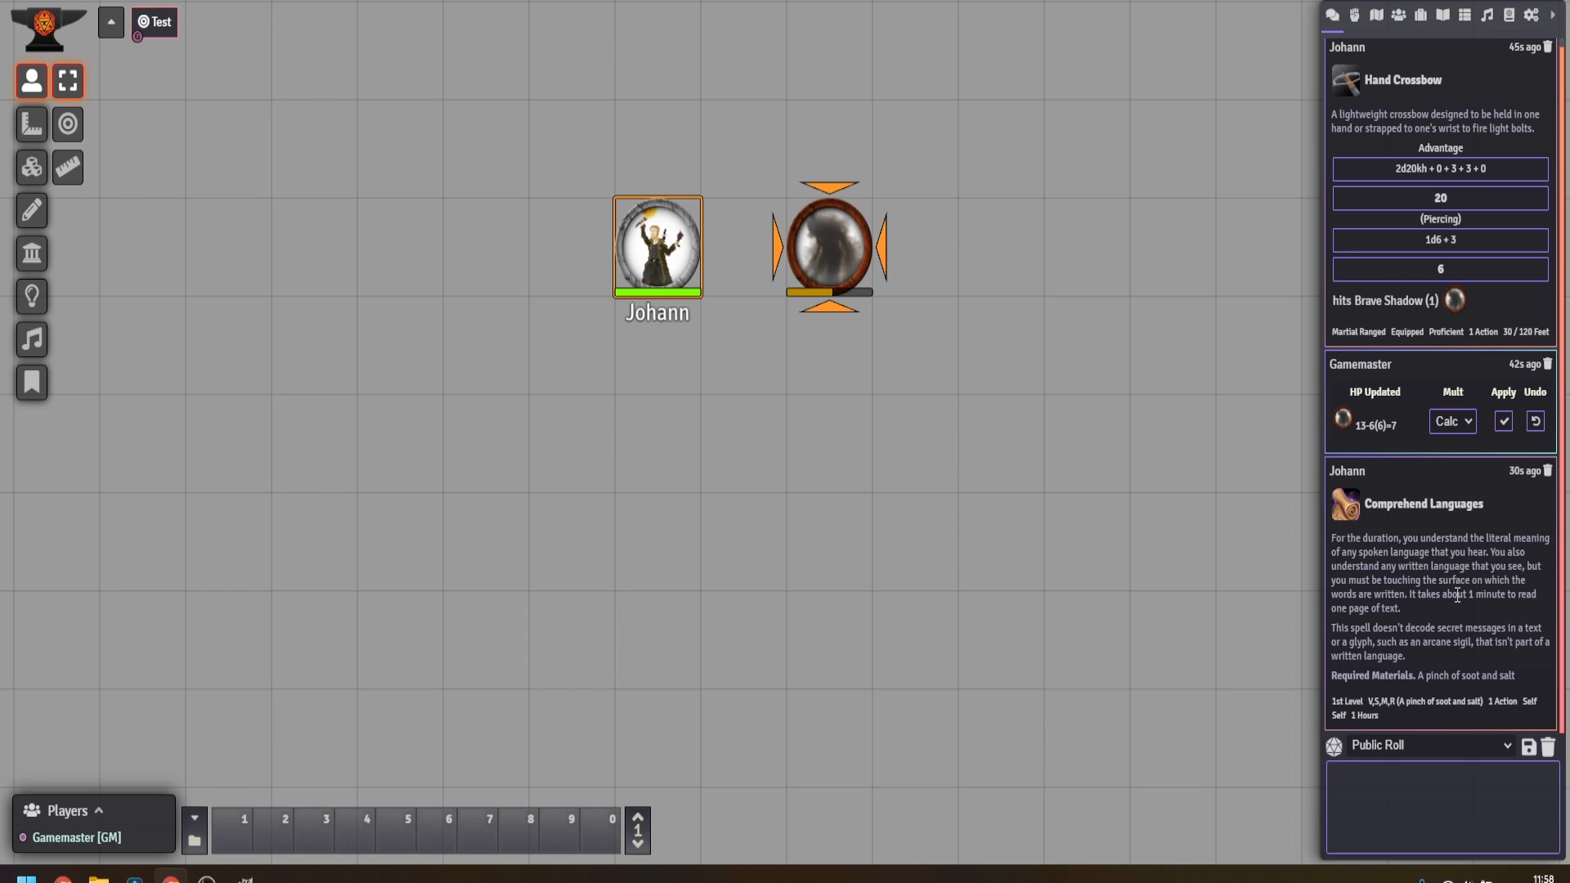
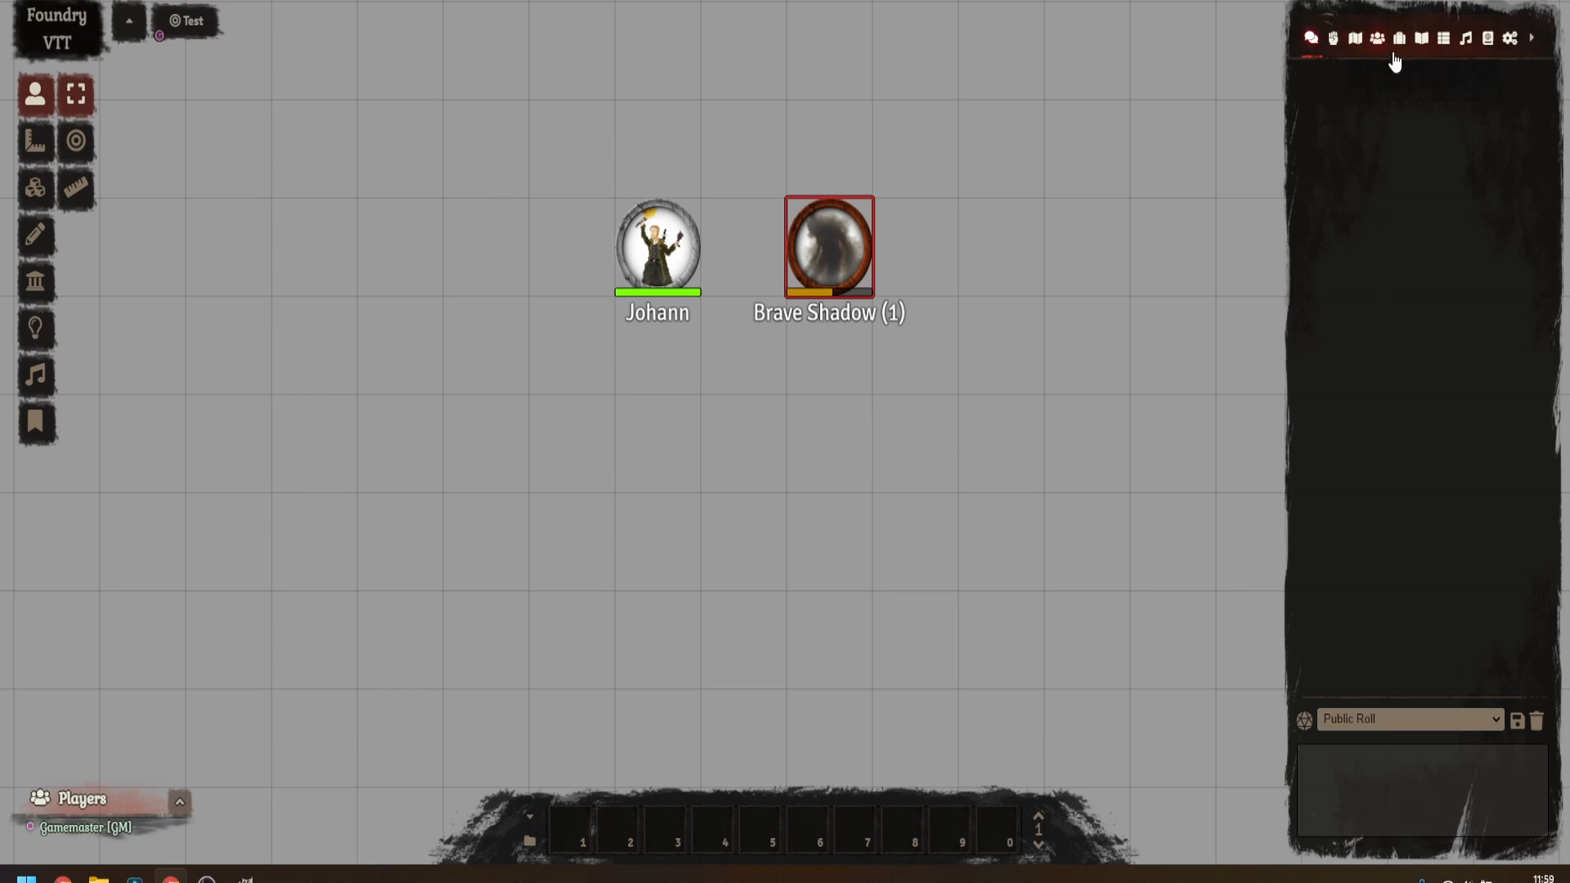
# Examine how the new theme styles the sidebar's combat, scenes, actors and journal sections, and return to the chat log.
pyautogui.click(1334, 41)
pyautogui.click(1356, 41)
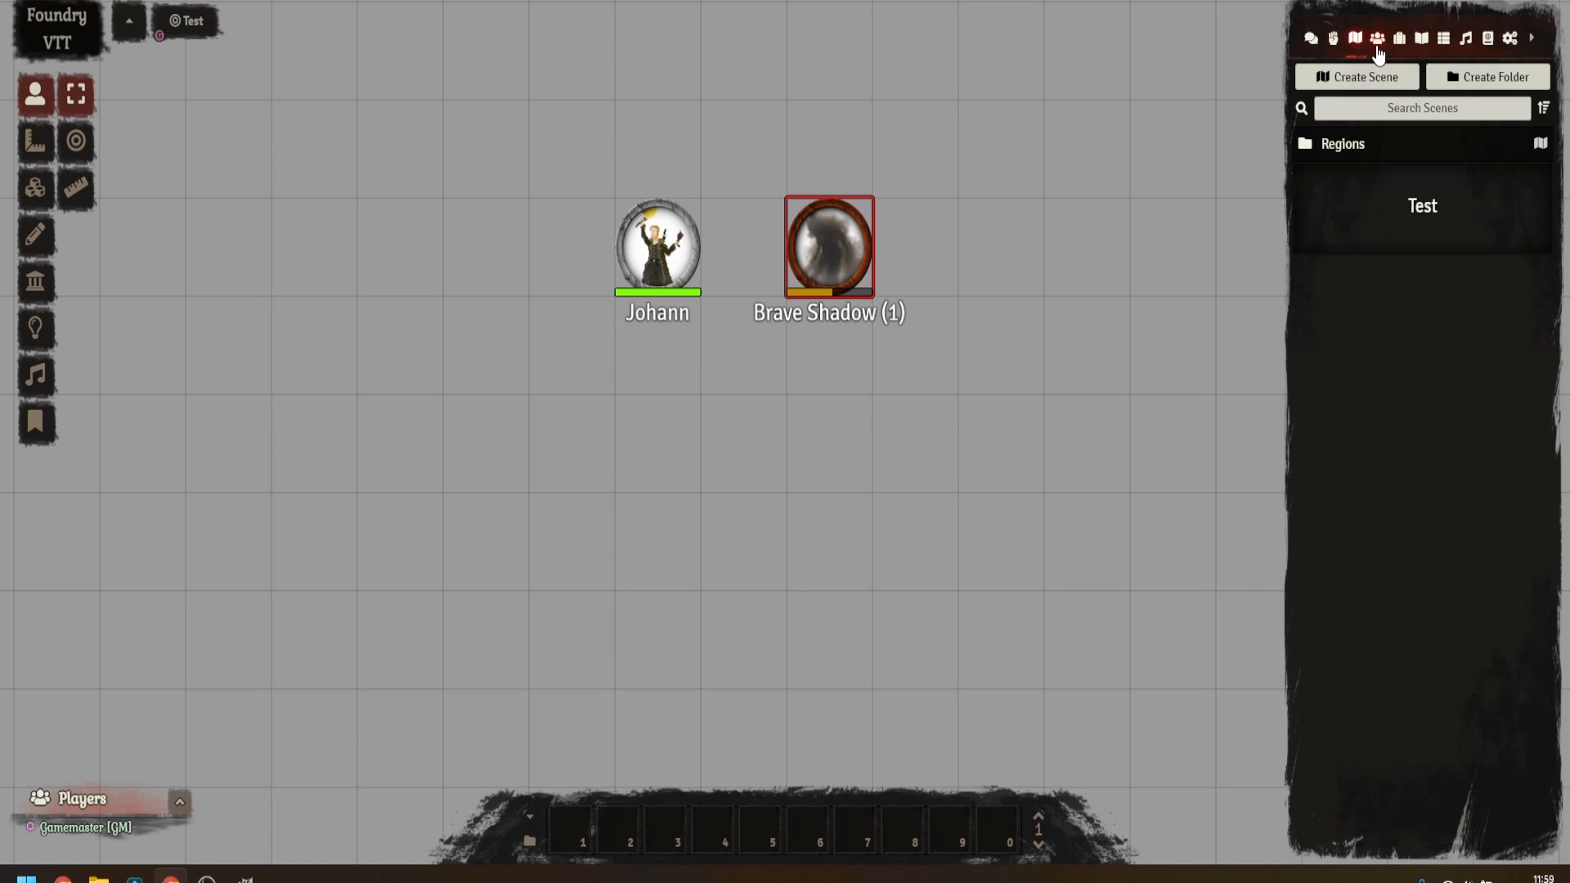
pyautogui.click(1377, 40)
pyautogui.click(1420, 39)
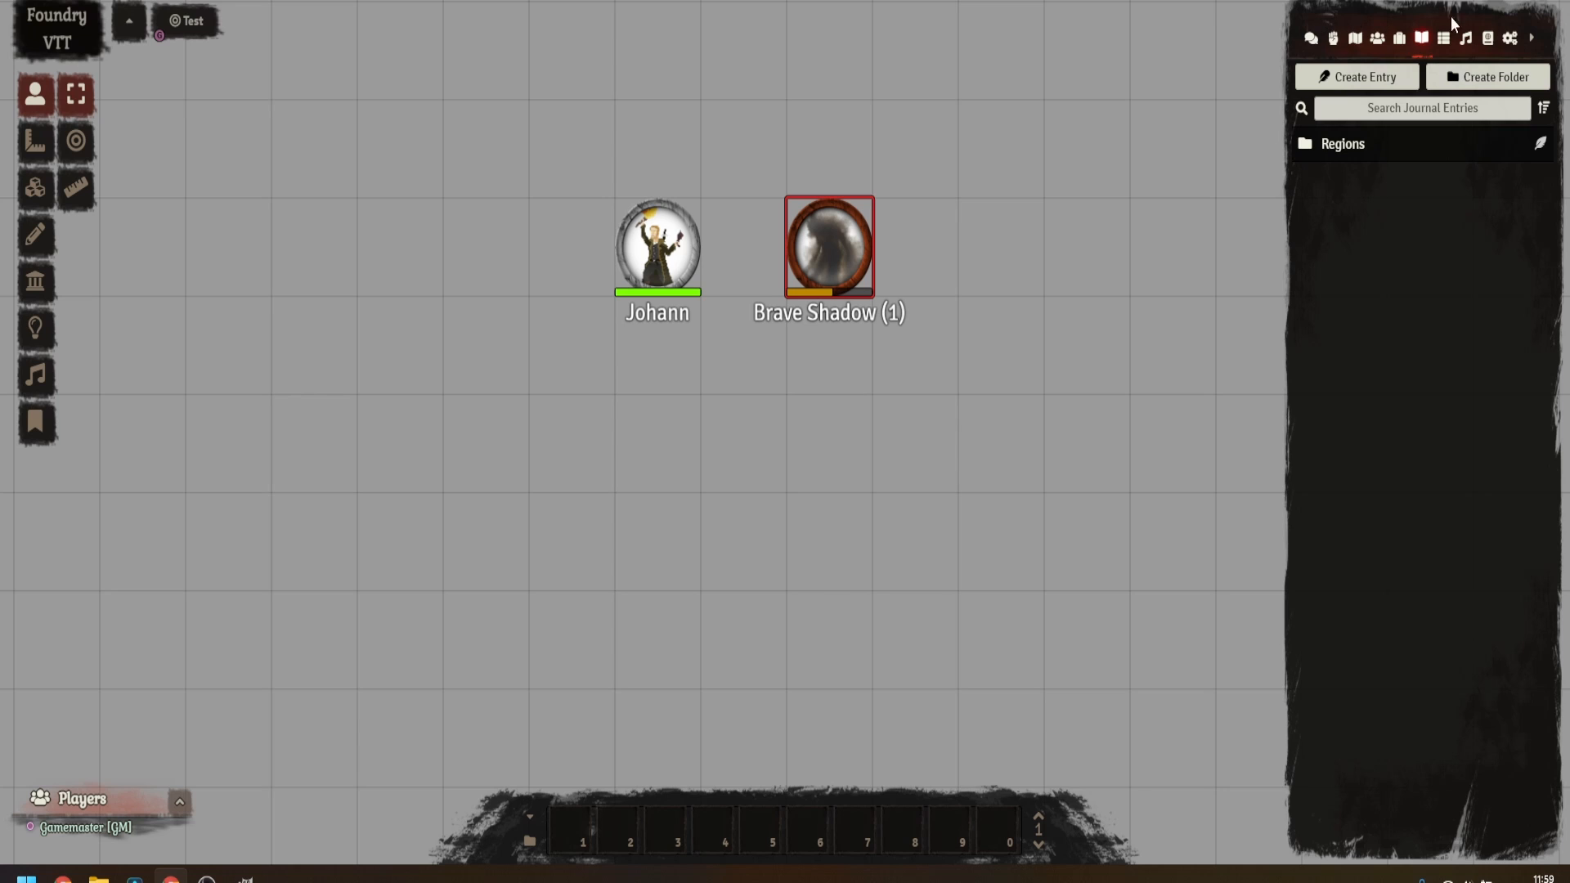
pyautogui.click(1311, 39)
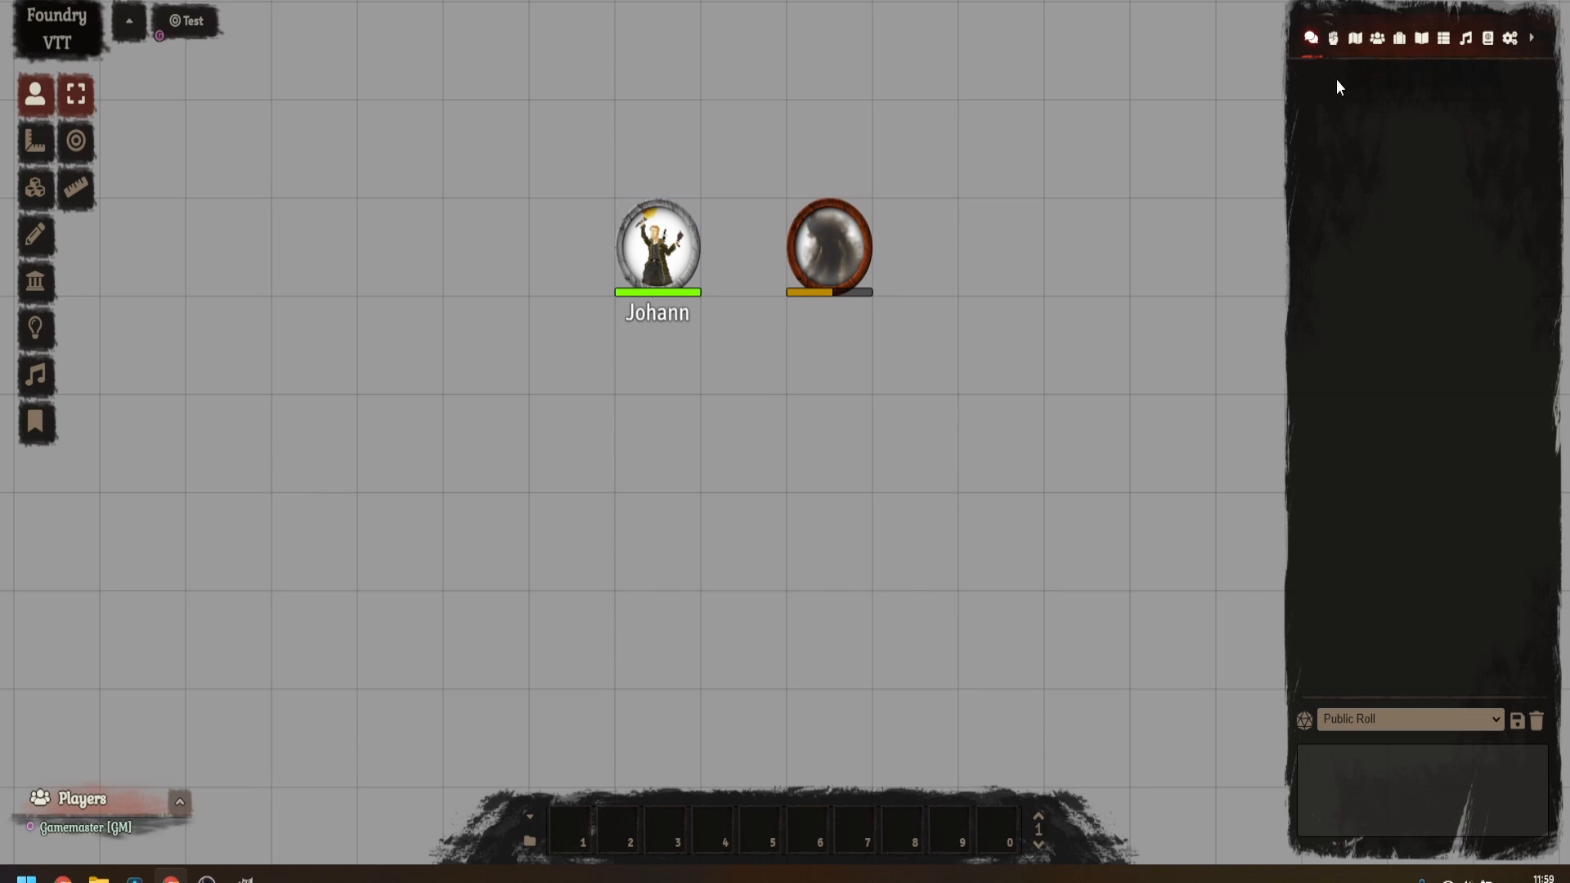
# Enable the RPG Styled UI module's option that switches the navigation back to horizontal mode and save the settings.
pyautogui.click(1509, 39)
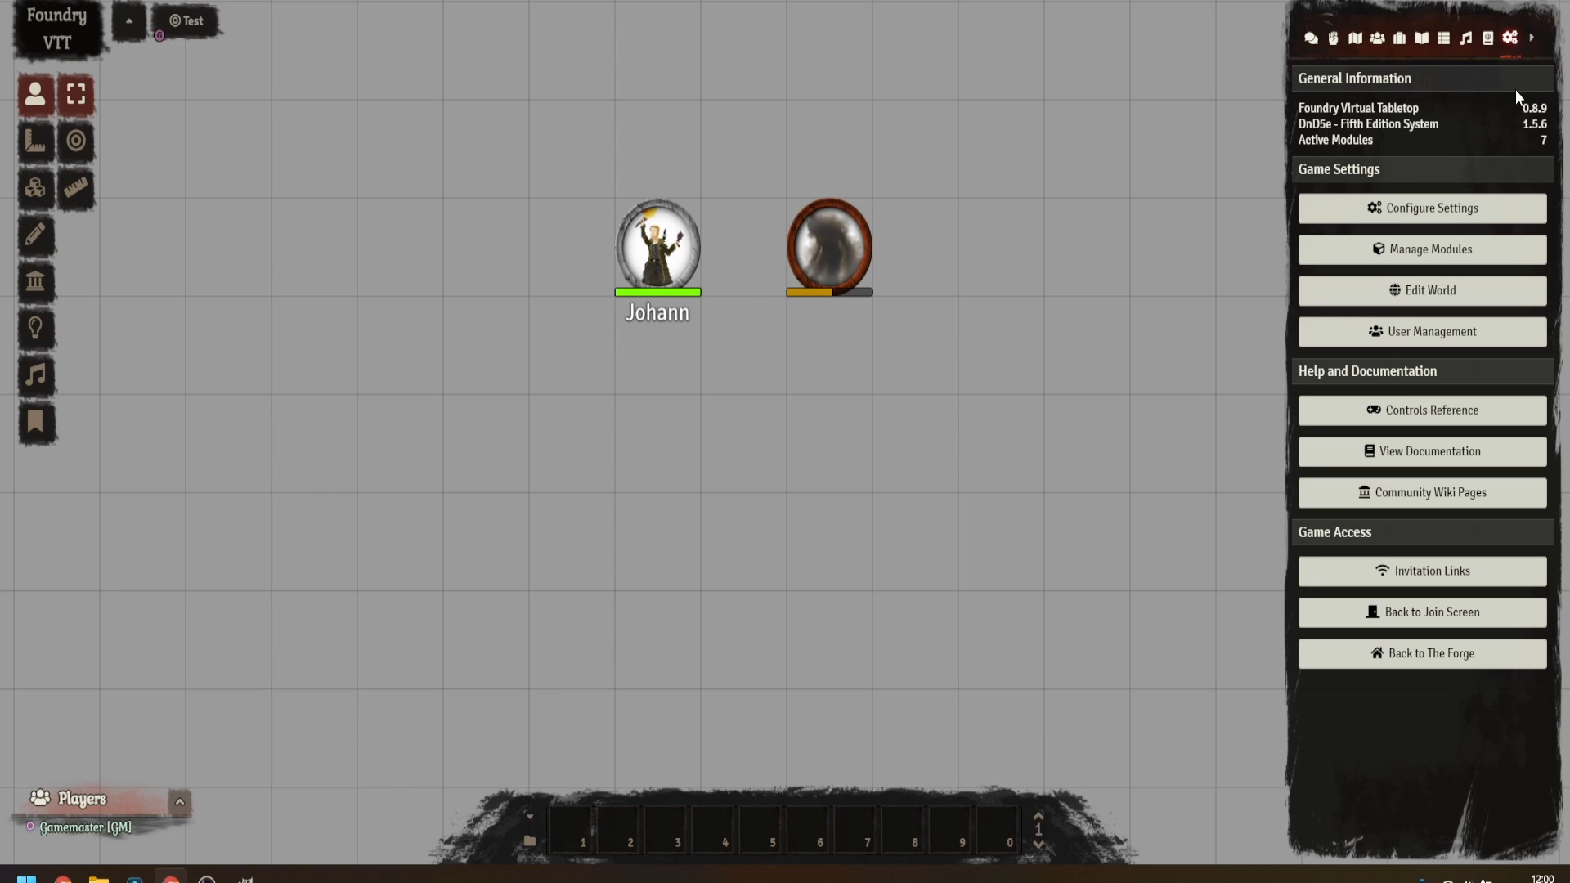
pyautogui.click(1468, 206)
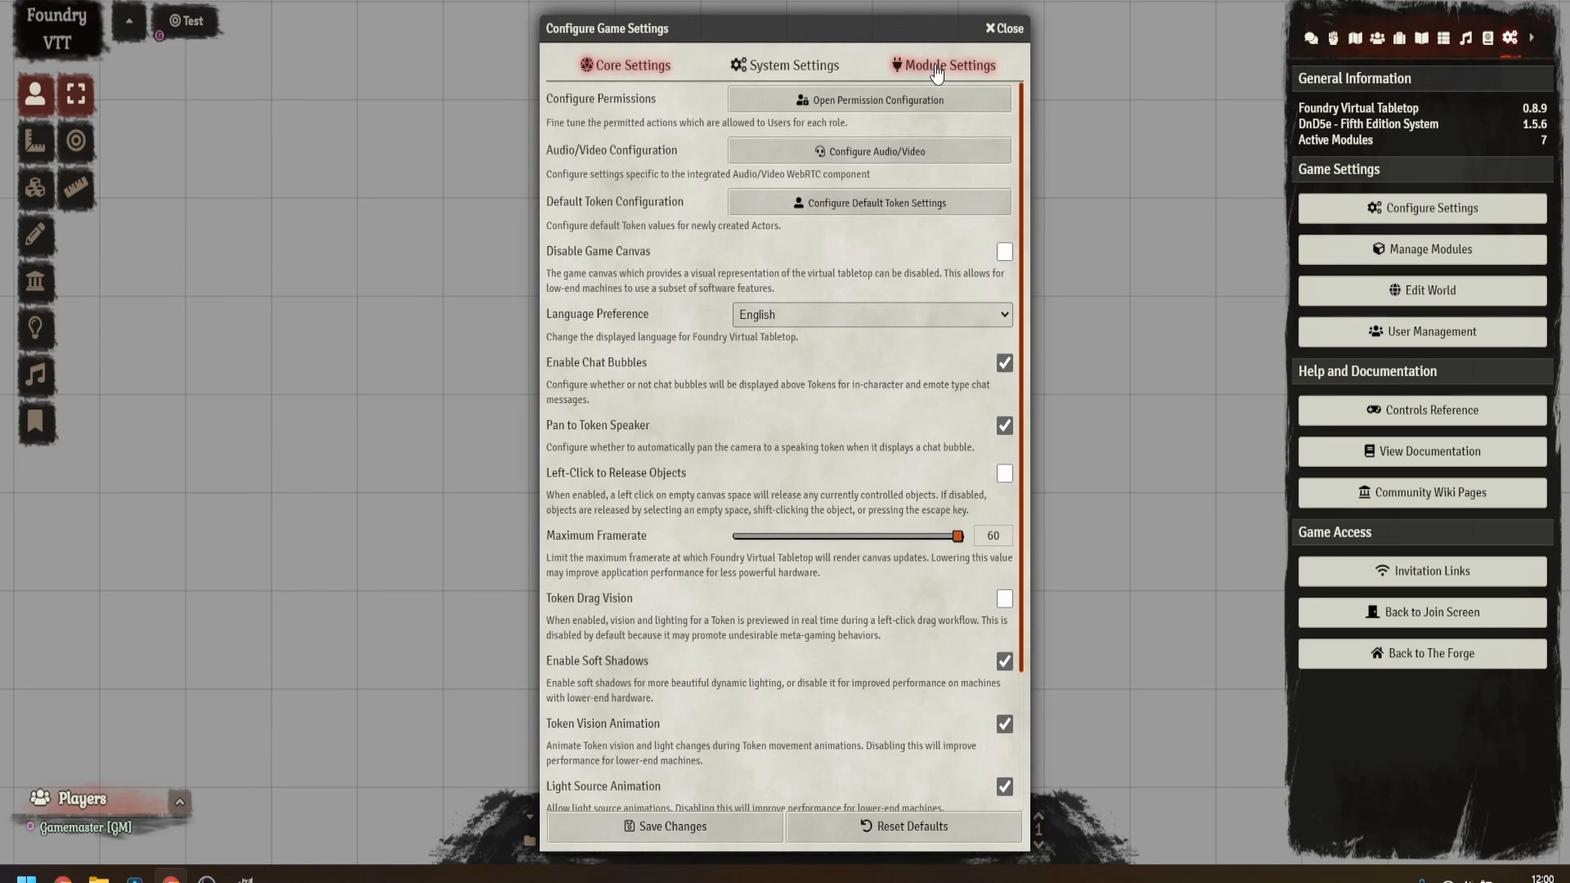
pyautogui.click(933, 66)
pyautogui.scroll(-15, 725, 324)
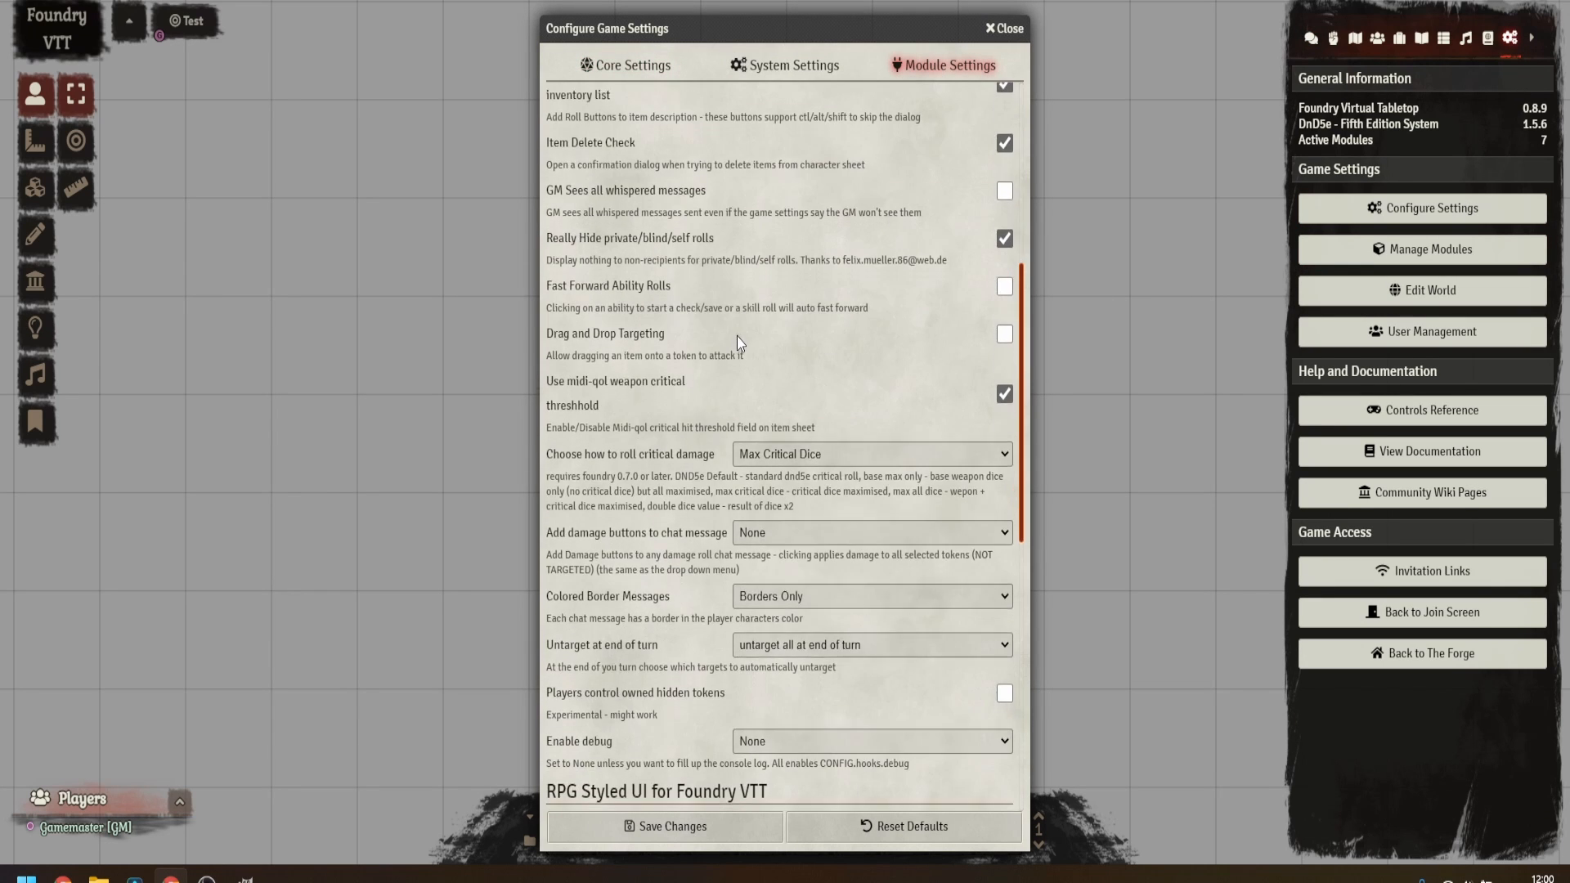
pyautogui.scroll(-3, 749, 345)
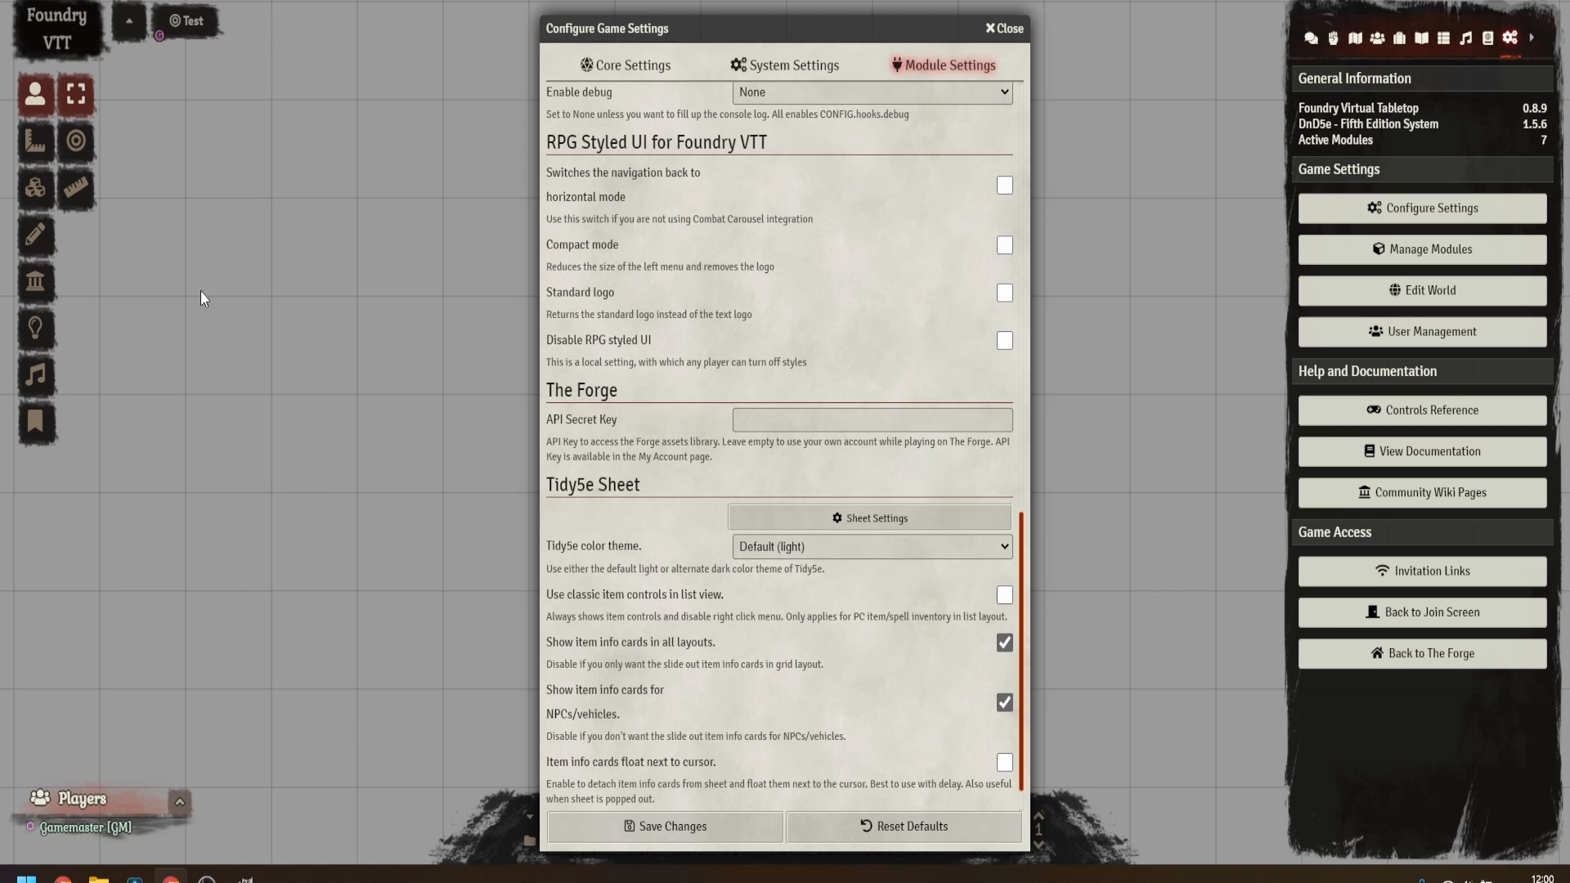
pyautogui.click(1004, 186)
pyautogui.click(1006, 245)
pyautogui.click(665, 825)
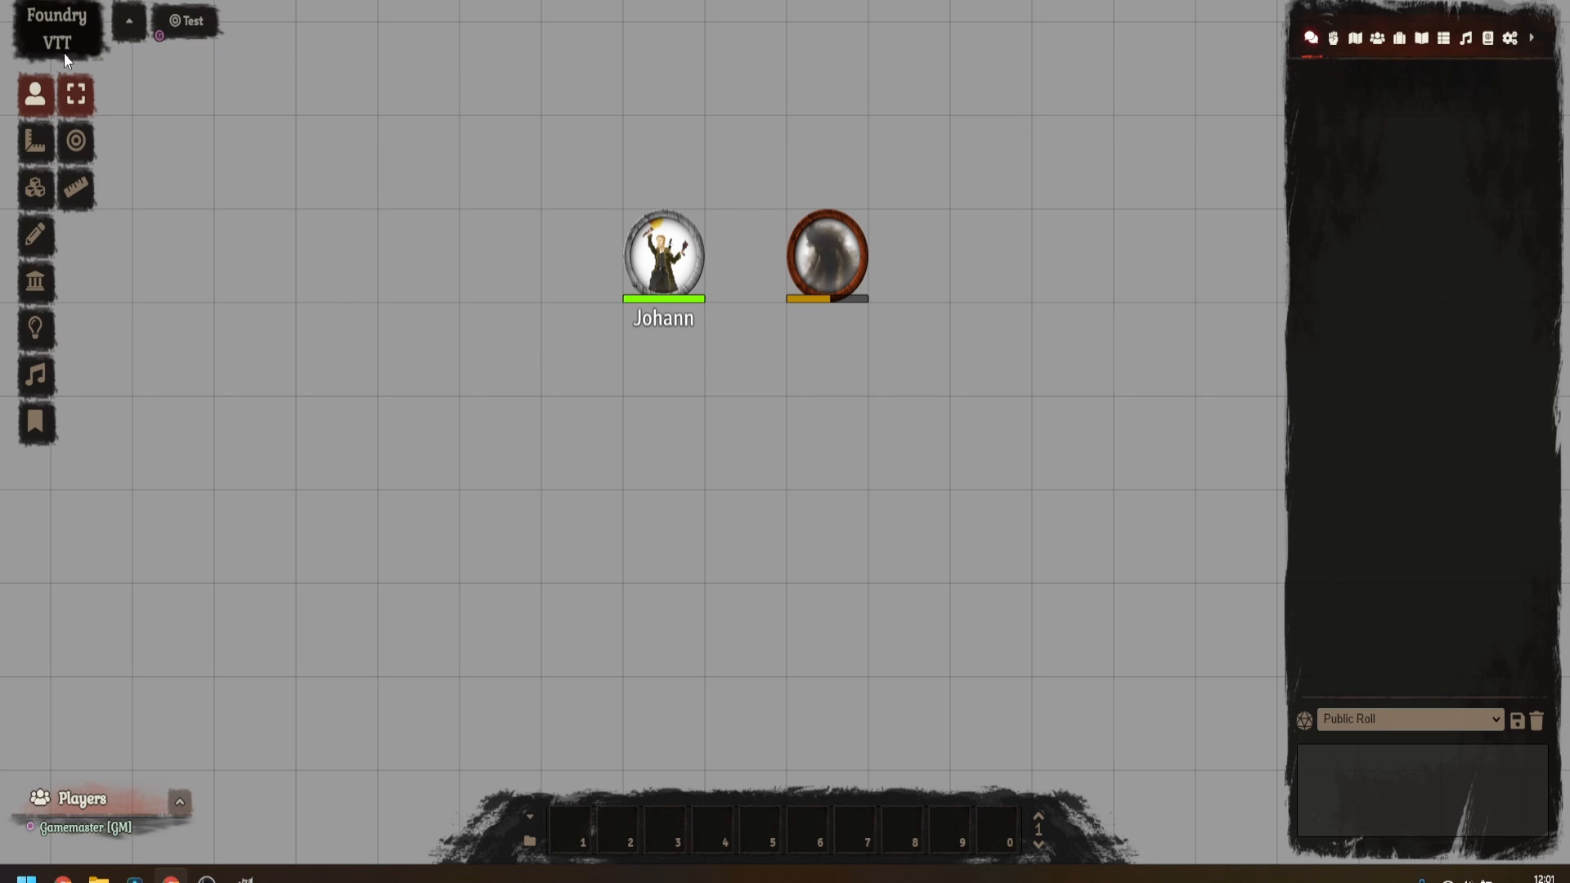
# Enable Compact mode for the RPG Styled UI module, save the settings and dismiss the Midi-qol warning.
pyautogui.click(1511, 41)
pyautogui.click(1447, 218)
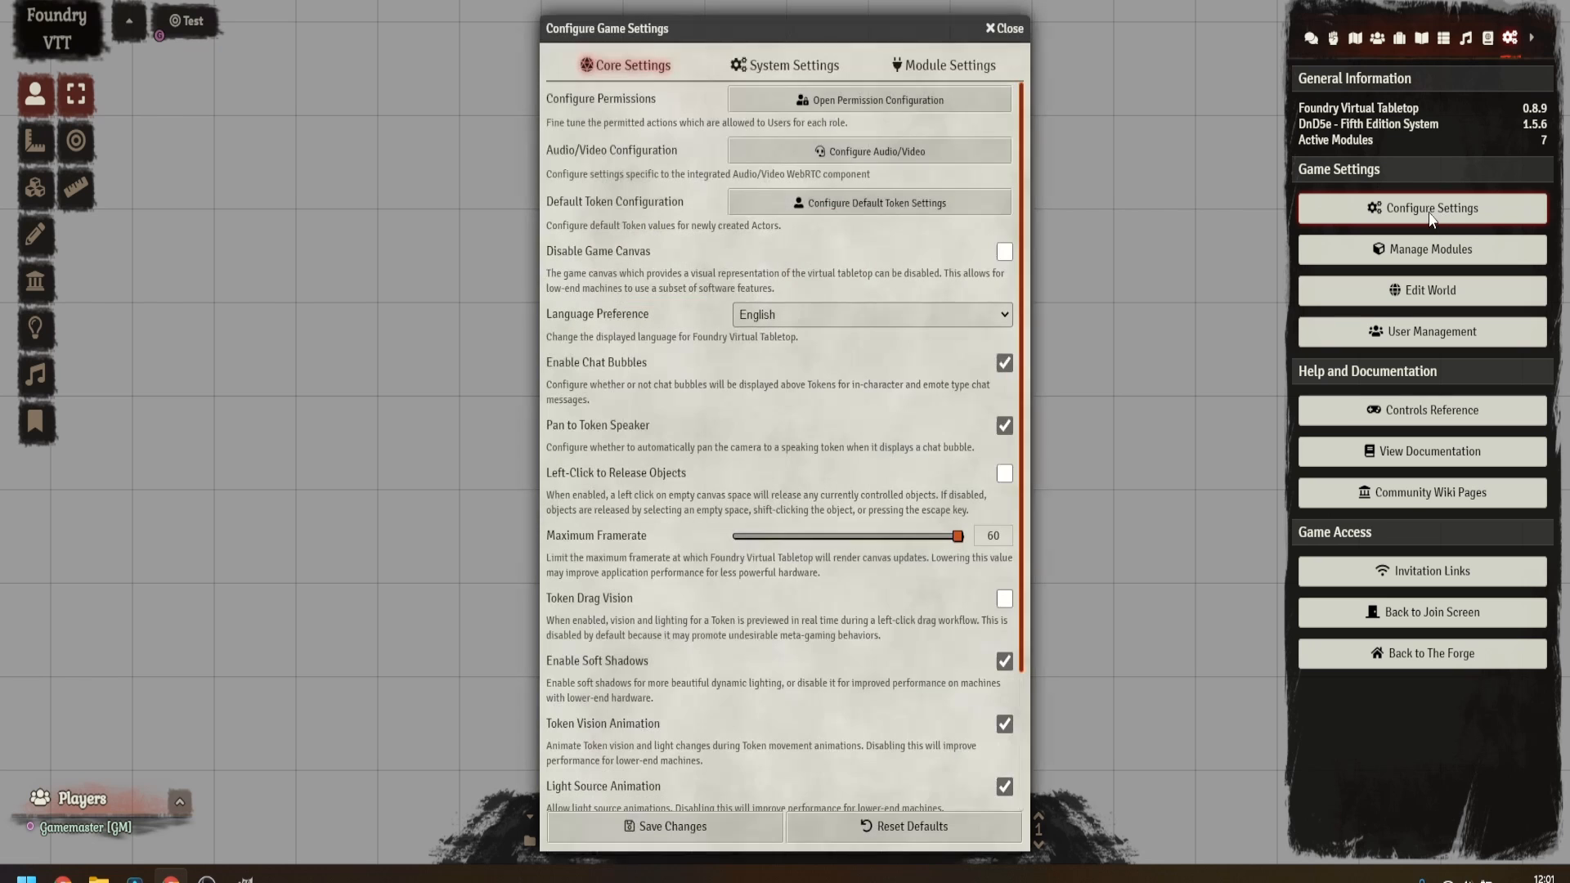
pyautogui.click(947, 65)
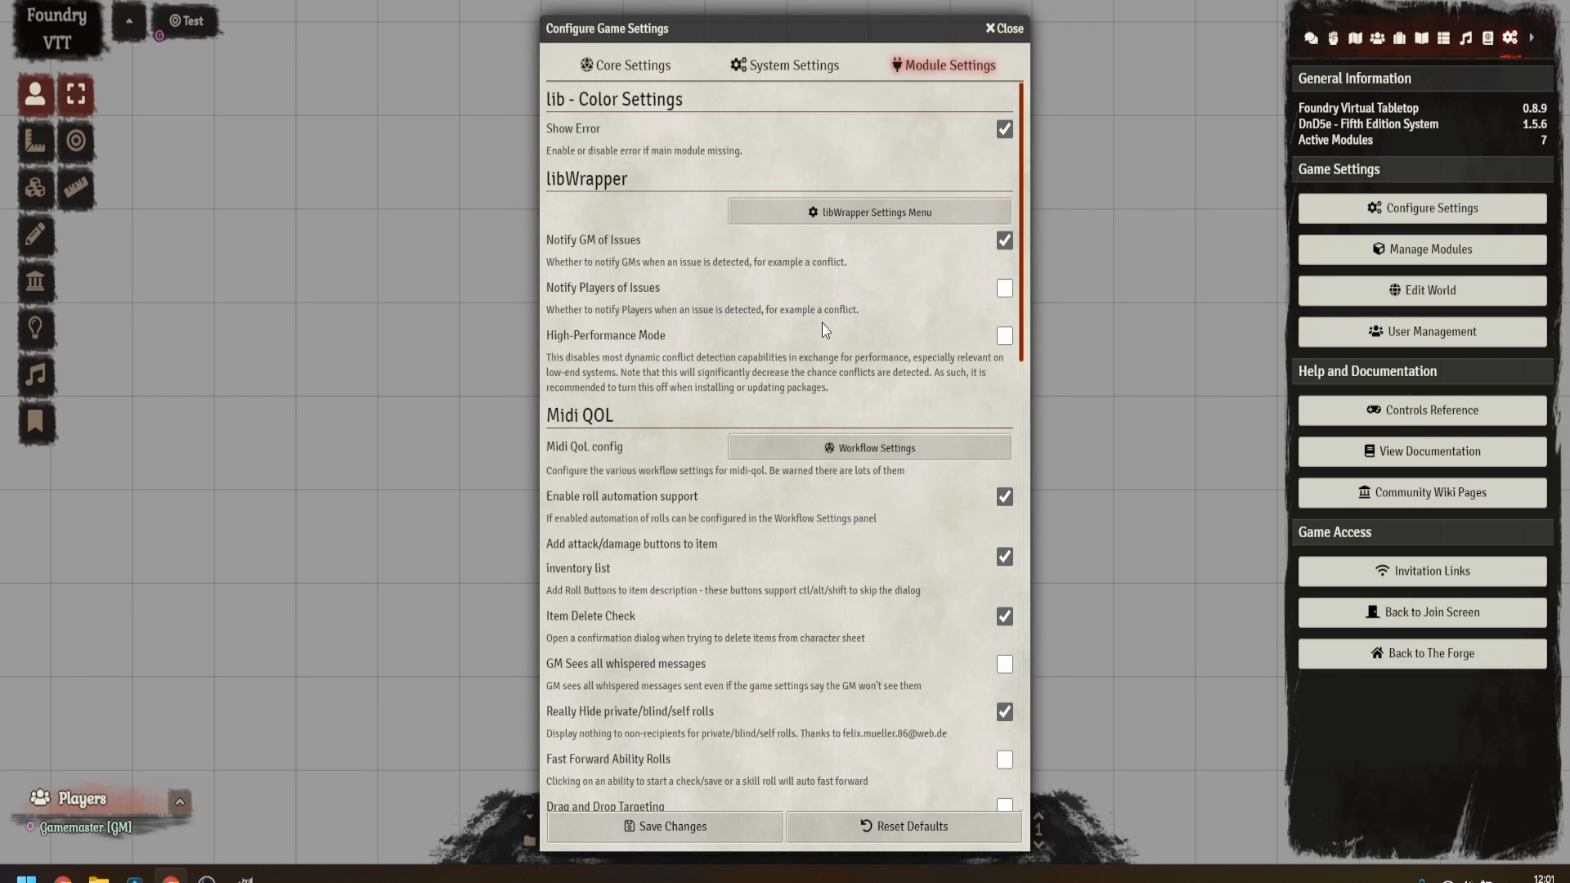
pyautogui.scroll(-10, 826, 313)
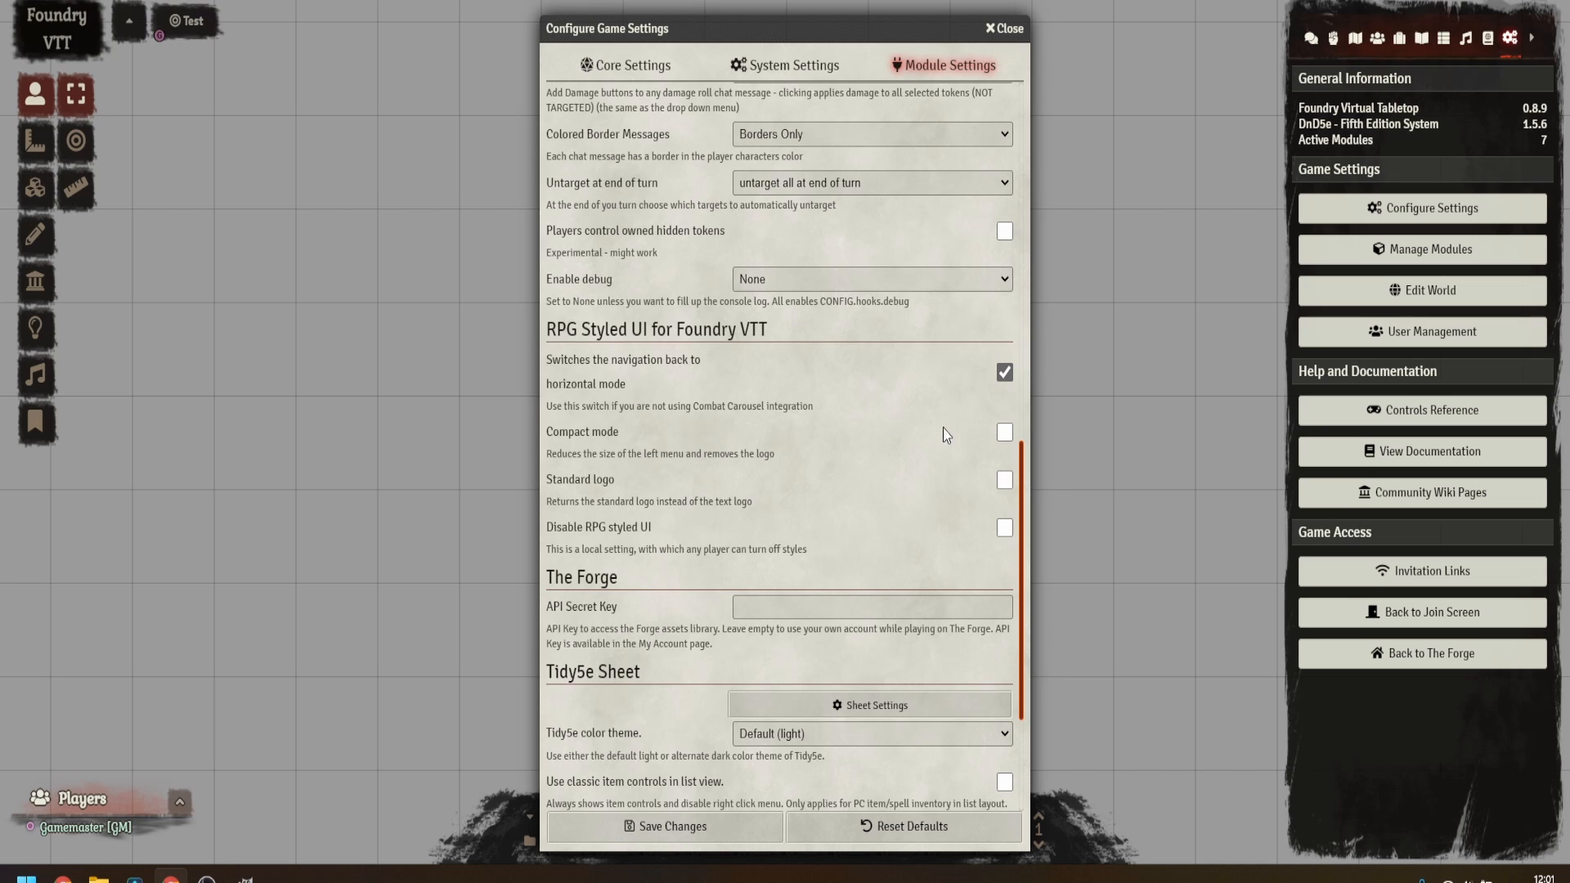
pyautogui.click(1004, 433)
pyautogui.click(670, 826)
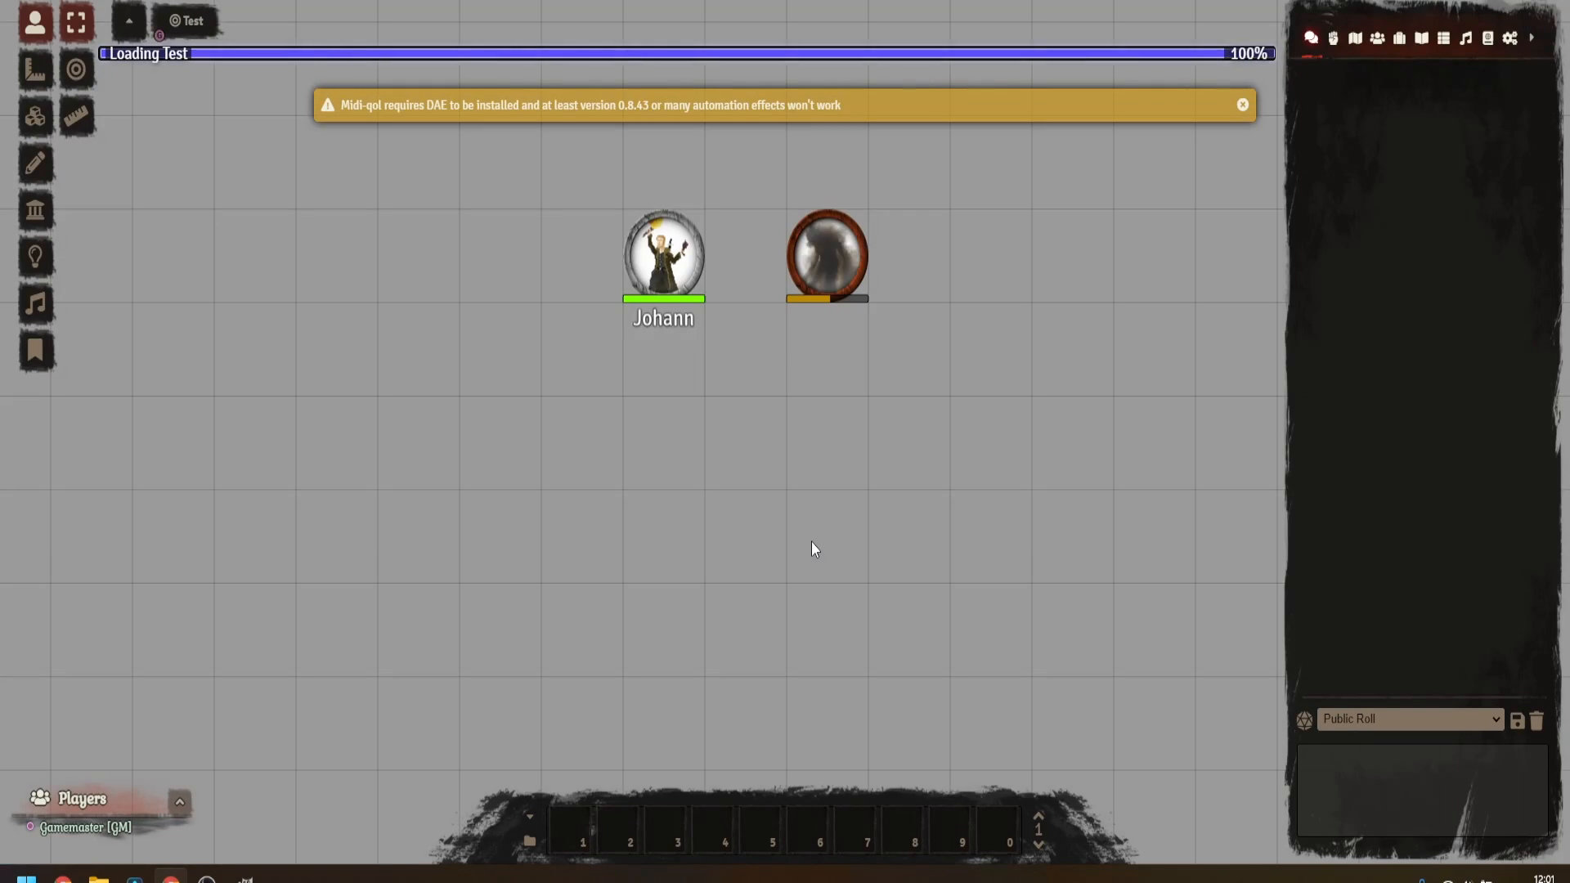
pyautogui.click(573, 118)
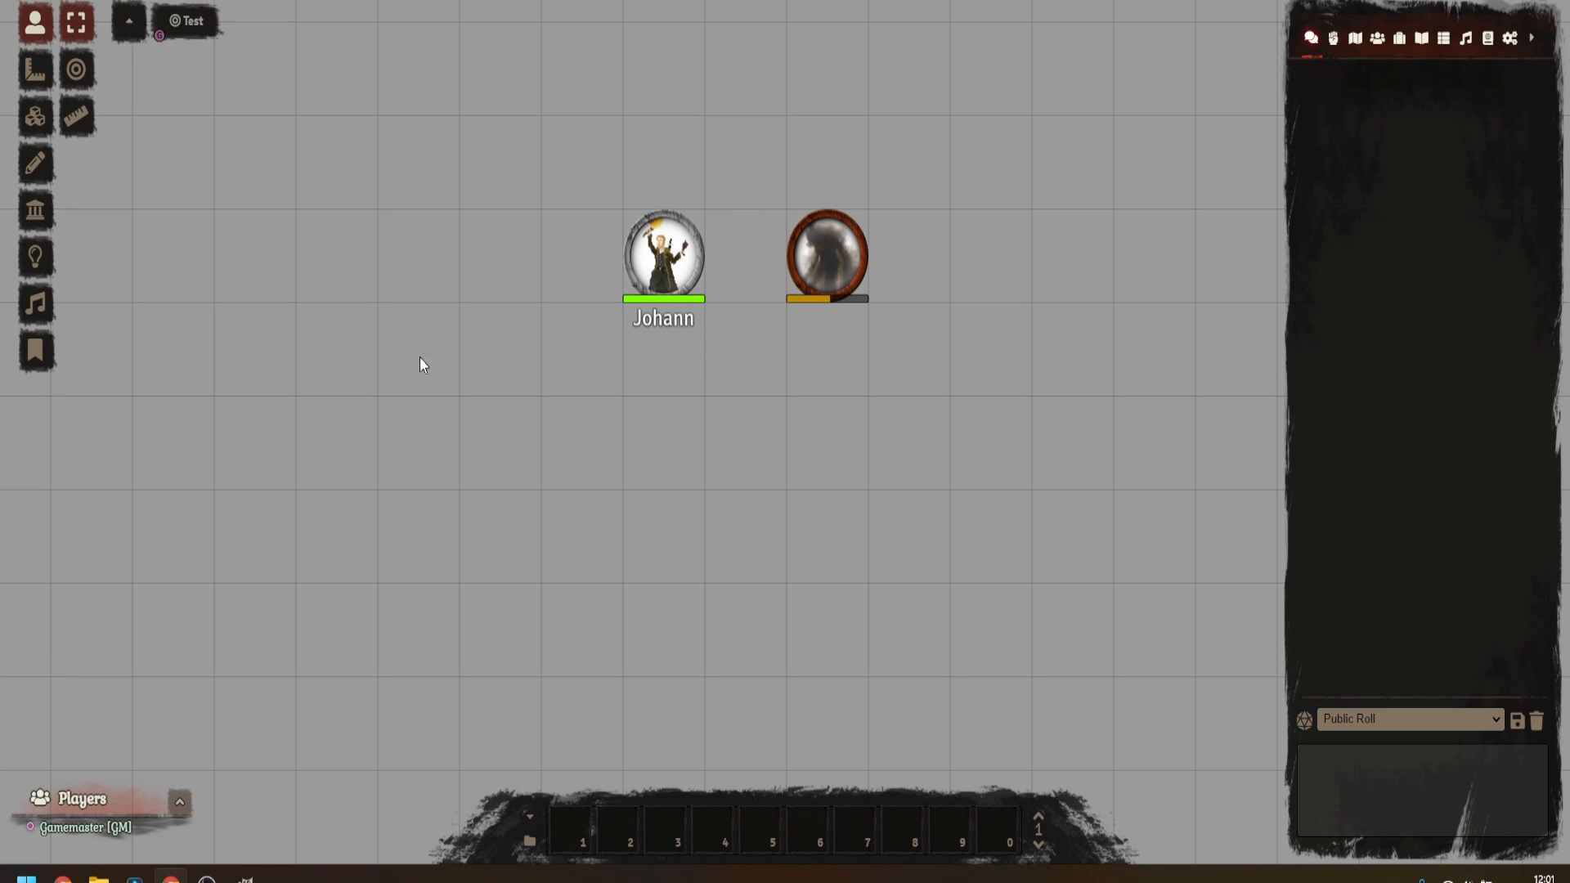
# Open Johann's character sheet from the token, review its themed attributes and move the sheet off the Brave Shadow token.
pyautogui.doubleClick(666, 268)
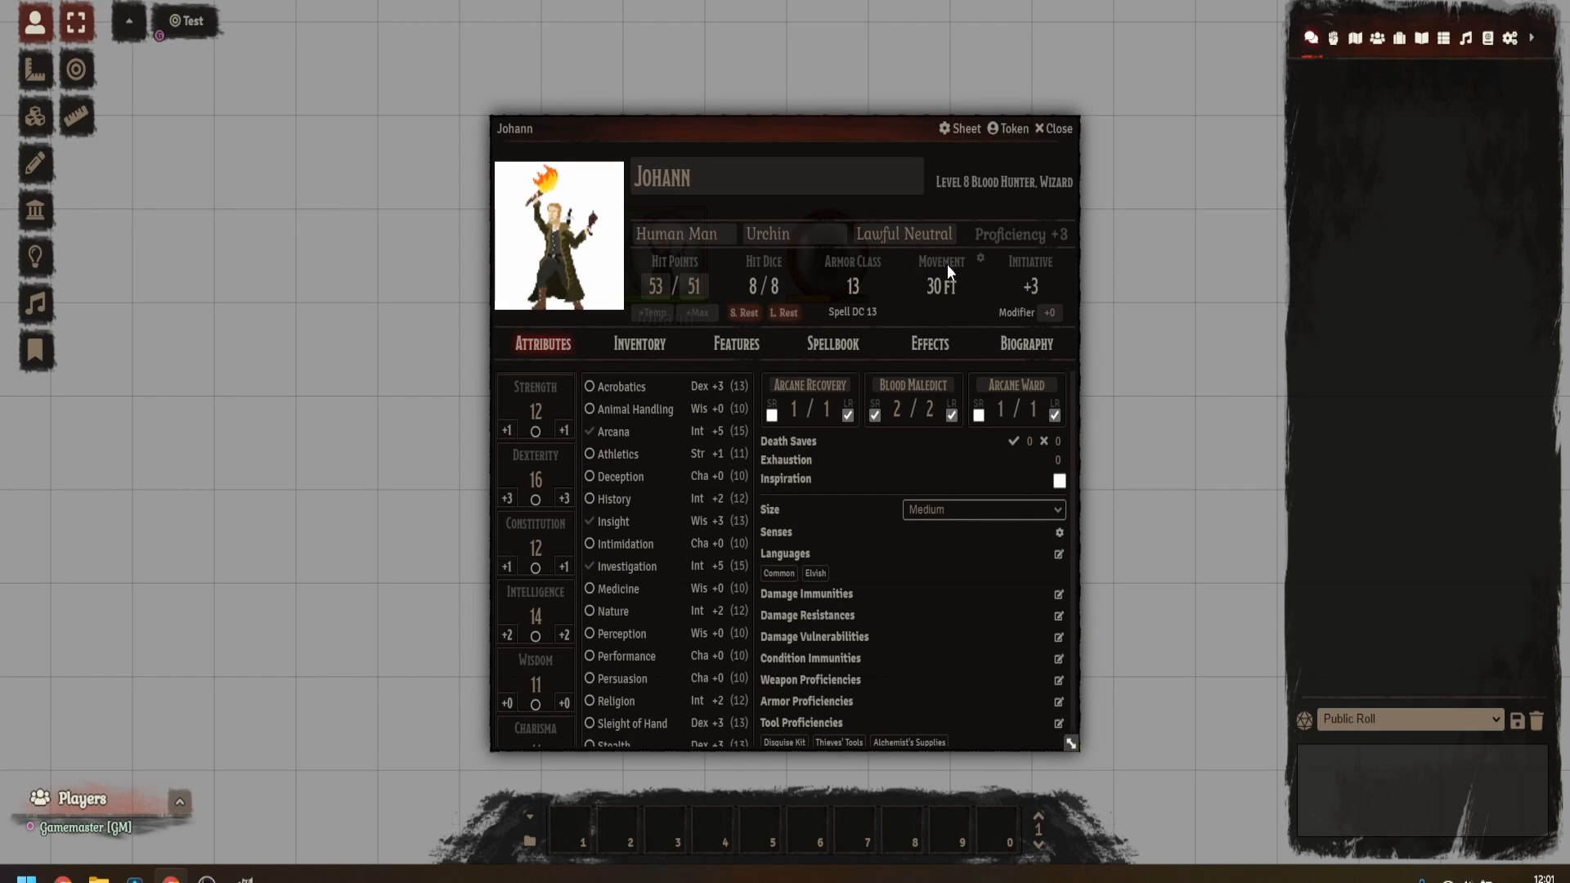
pyautogui.scroll(-1, 905, 458)
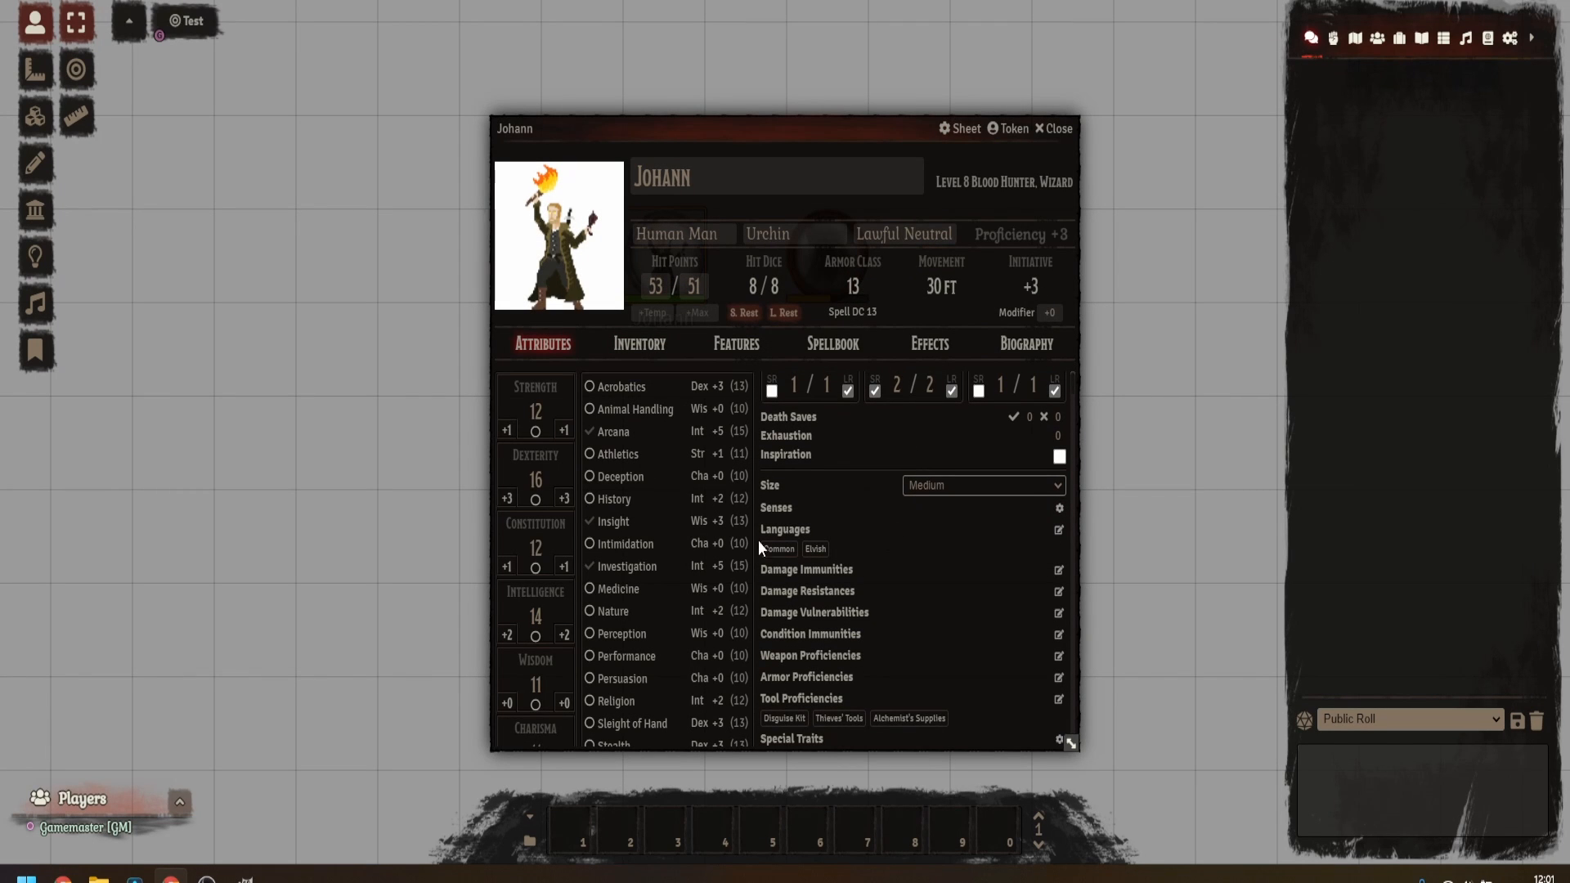
pyautogui.scroll(1, 865, 548)
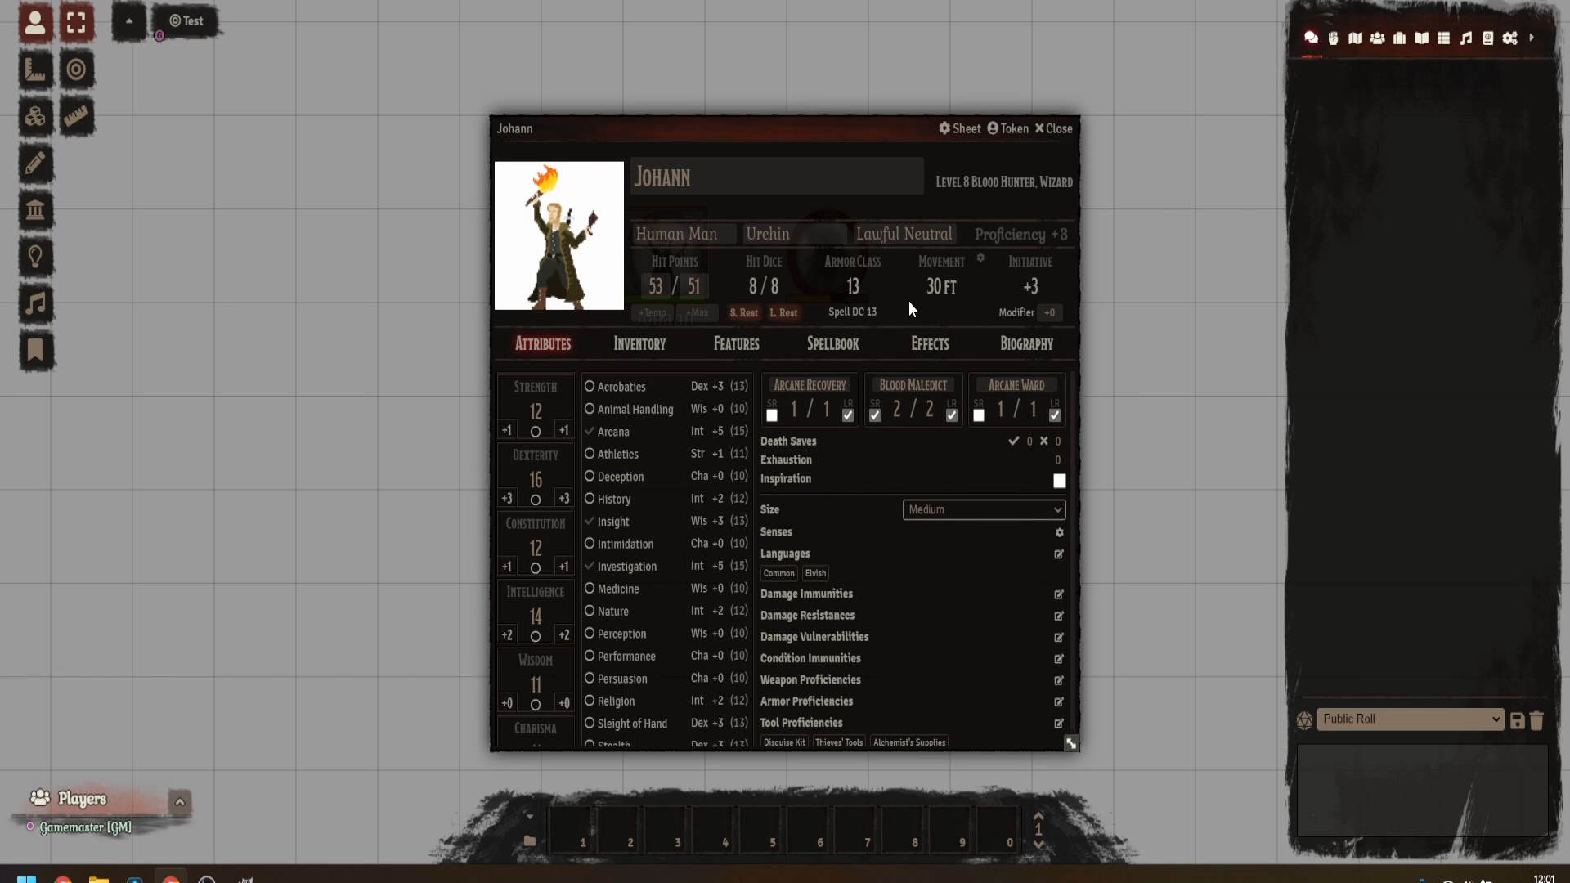
pyautogui.moveTo(863, 272)
pyautogui.moveTo(767, 129); pyautogui.dragTo(440, 99)
pyautogui.moveTo(360, 105); pyautogui.dragTo(429, 87)
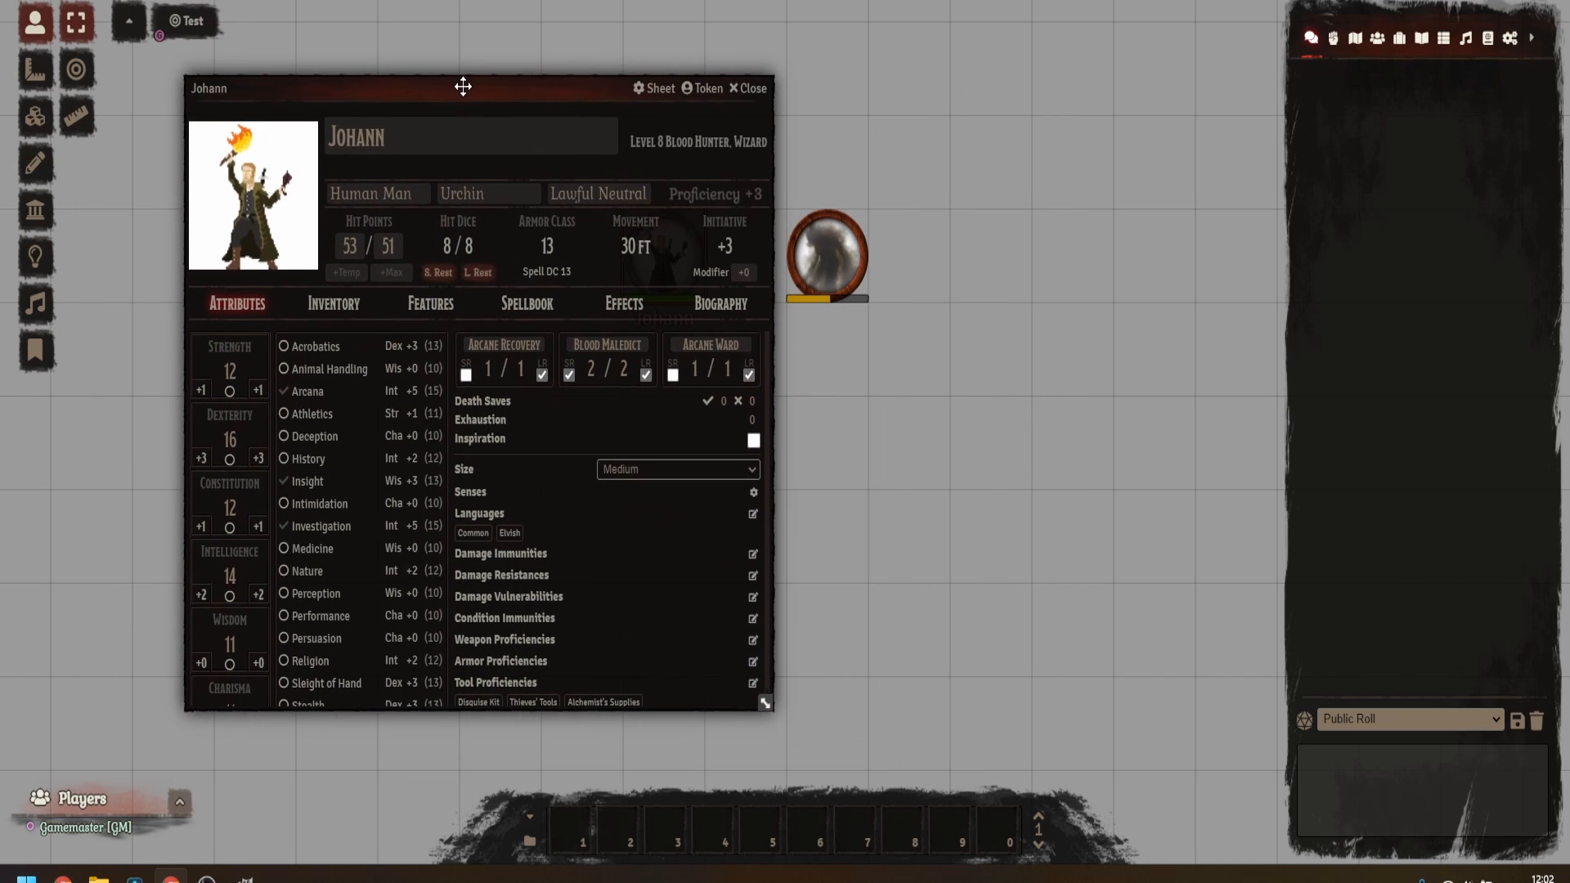
# Set Johann's own sheet to dnd5e.Tidy5eSheet, save the sheet configuration and close the character sheet.
pyautogui.click(654, 88)
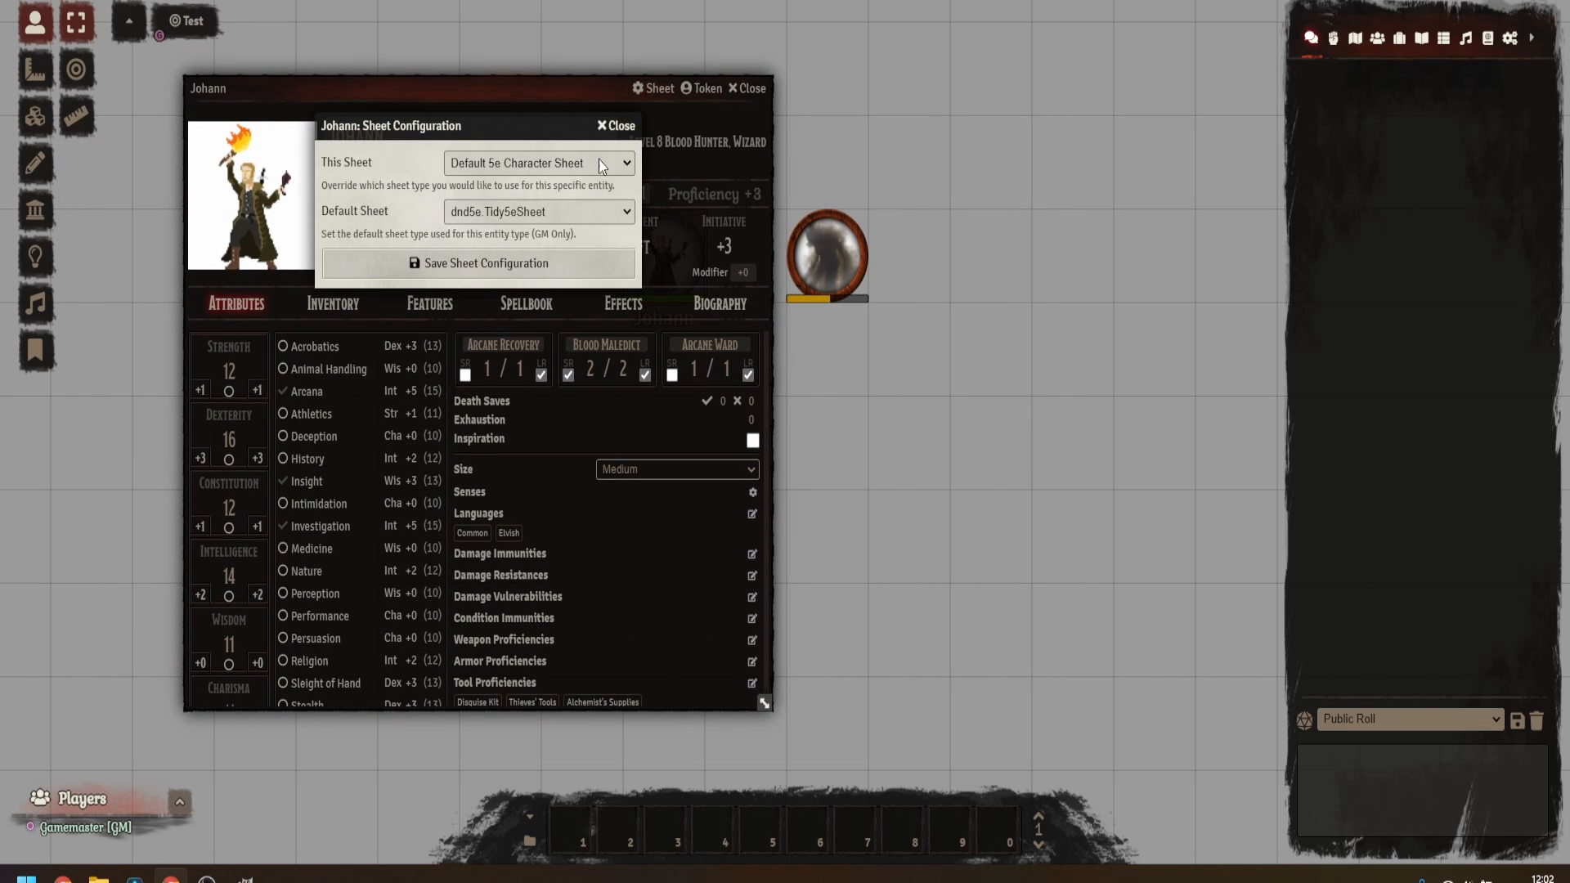
pyautogui.click(539, 163)
pyautogui.click(523, 198)
pyautogui.click(535, 265)
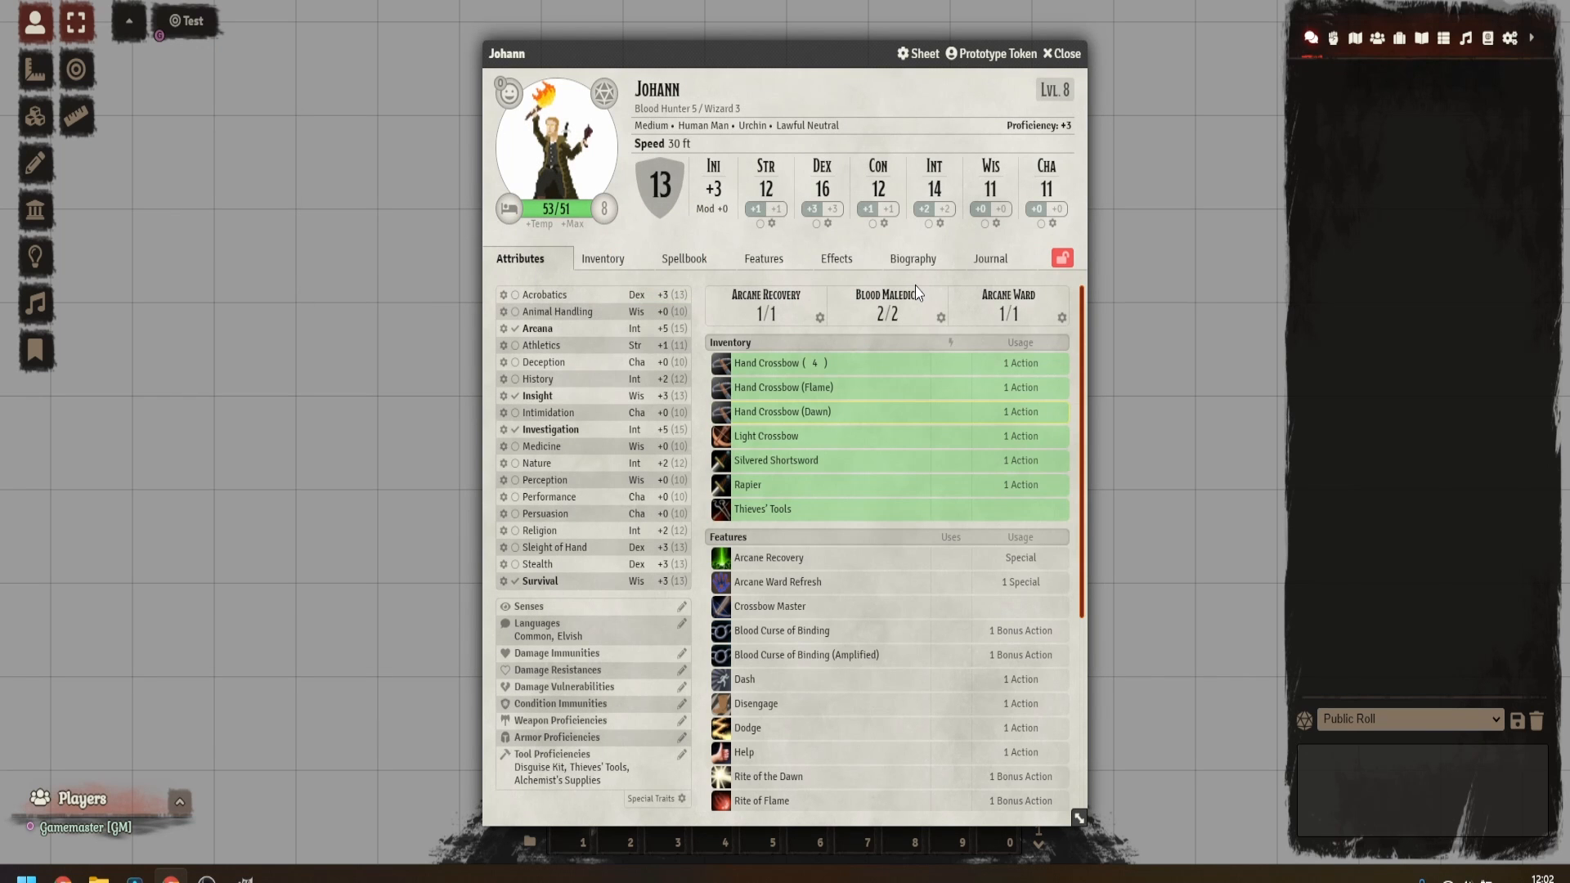
pyautogui.click(1063, 53)
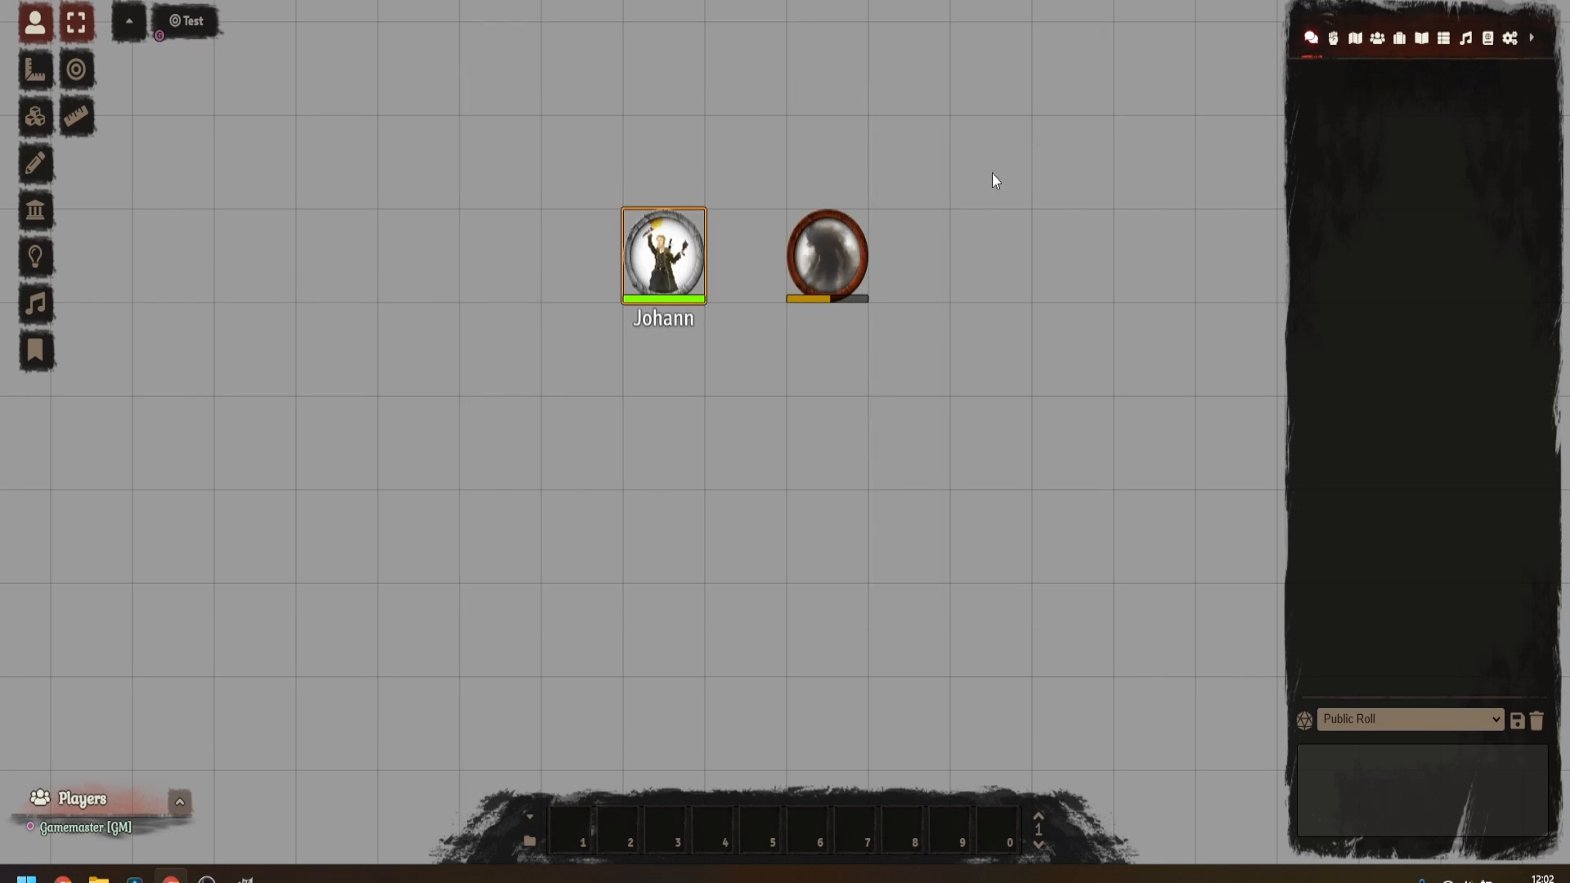
# Set the Brave Shadow's own sheet to Default 5e NPC Sheet, save the sheet configuration and close the sheet.
pyautogui.doubleClick(861, 253)
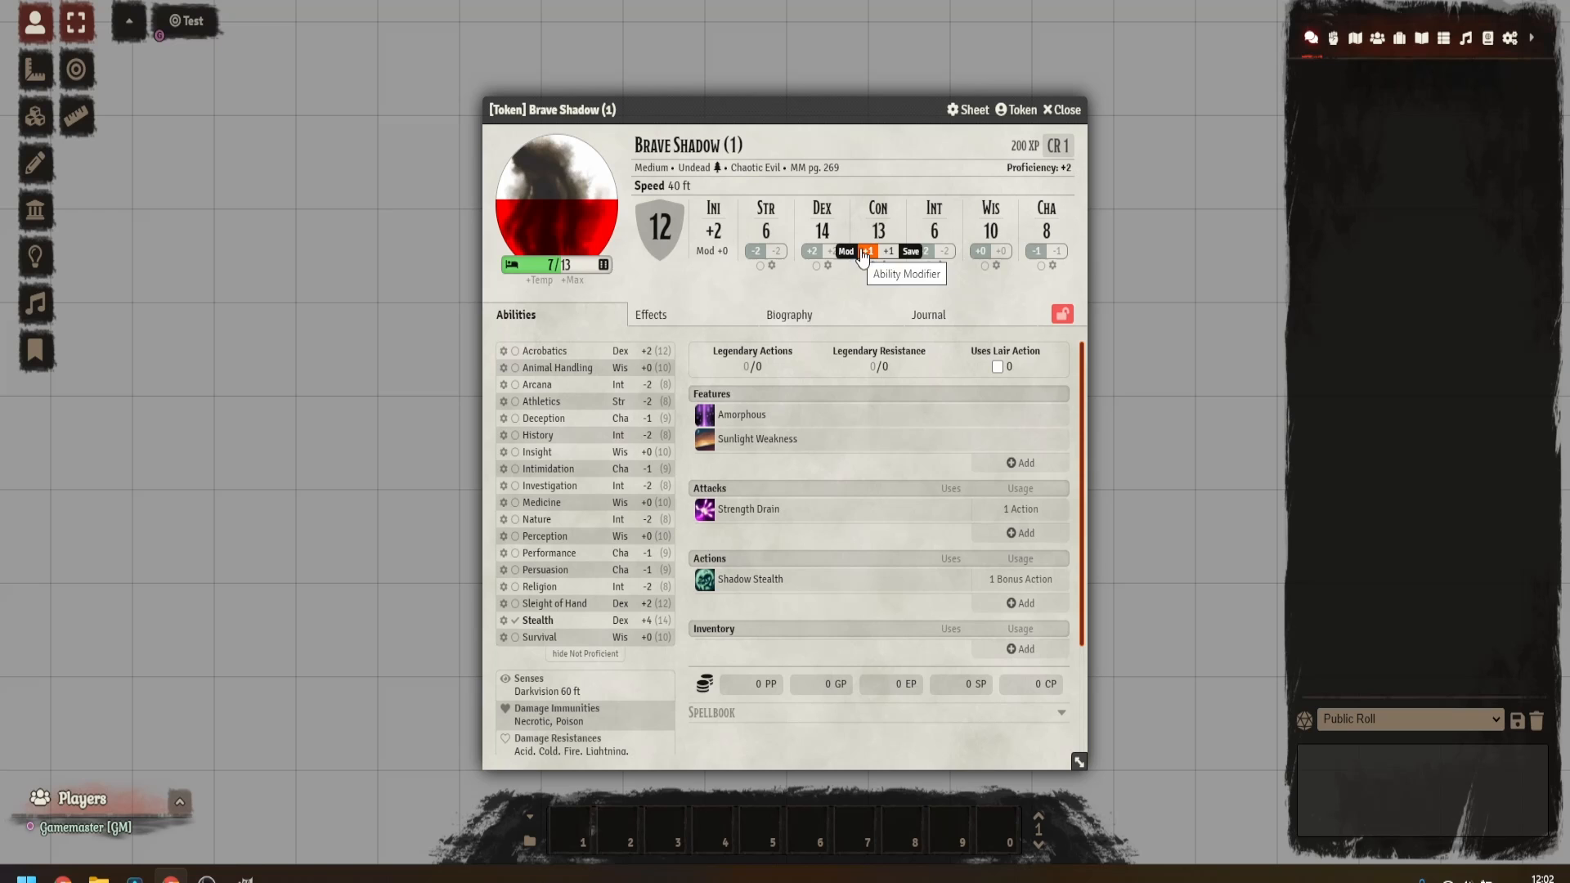
pyautogui.click(969, 110)
pyautogui.click(878, 190)
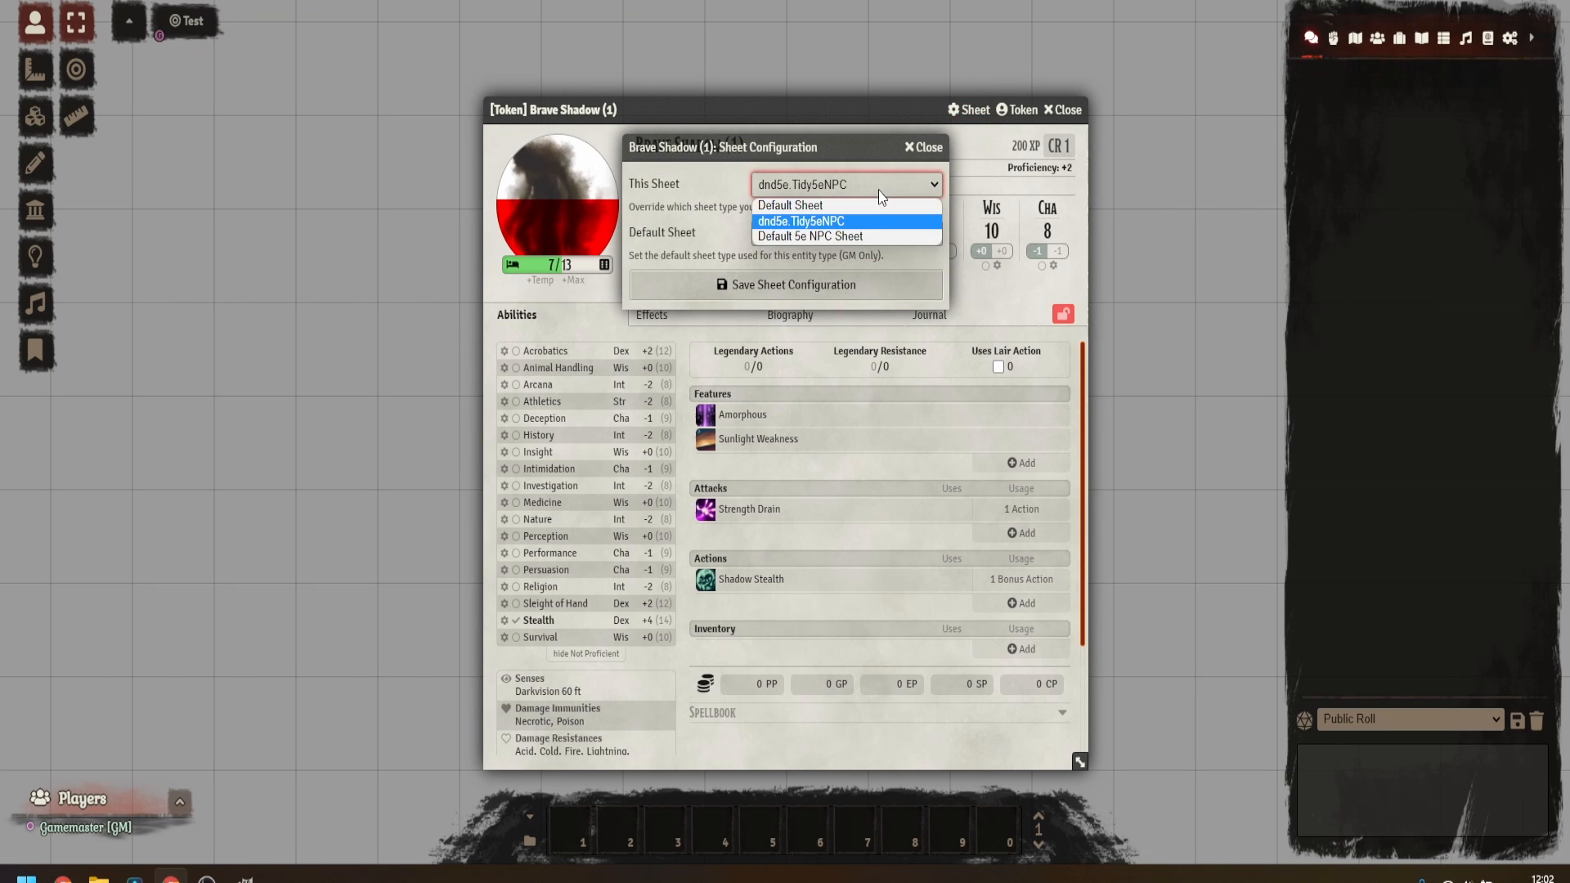
pyautogui.click(850, 237)
pyautogui.click(848, 288)
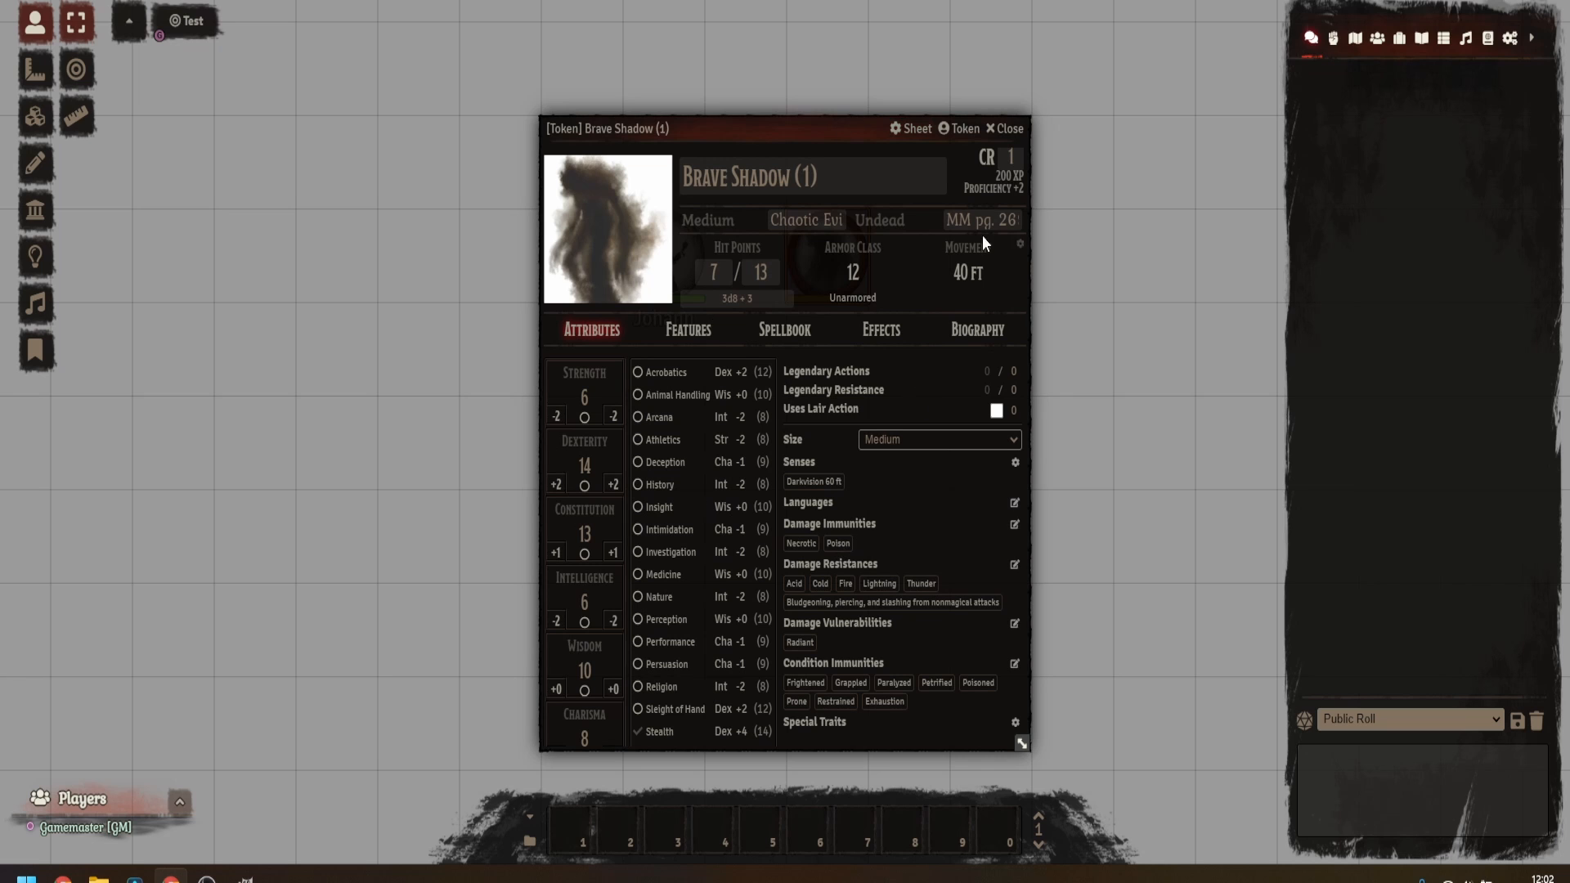
pyautogui.click(1005, 128)
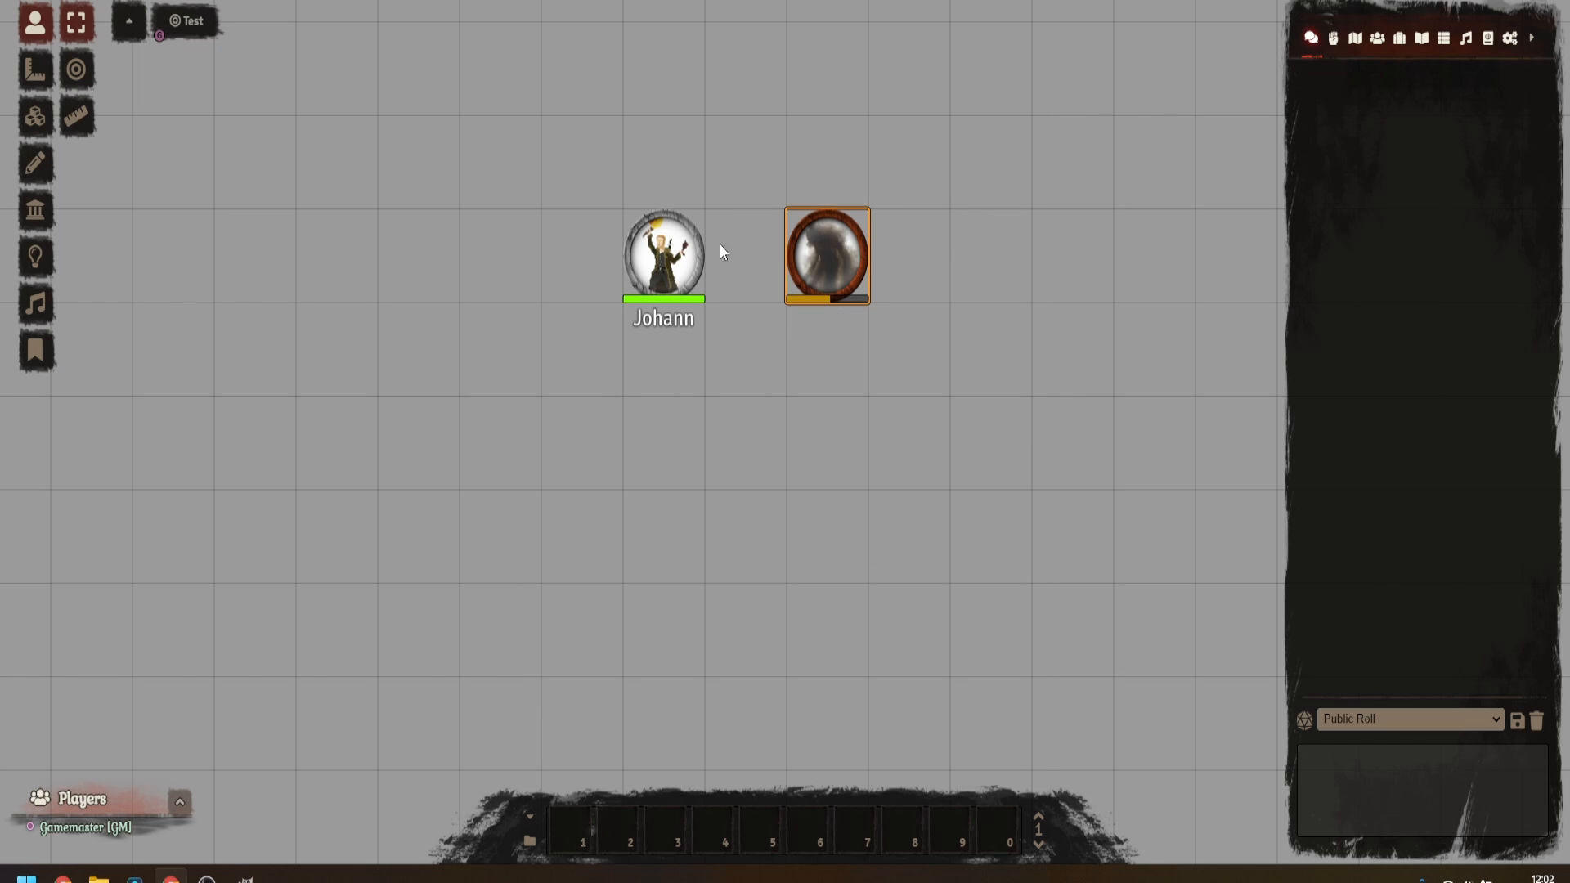
# Target the Brave Shadow, attack it with Johann's Hand Crossbow (4) with advantage, and roll normal damage.
pyautogui.rightClick(838, 256)
pyautogui.click(758, 307)
pyautogui.click(680, 268)
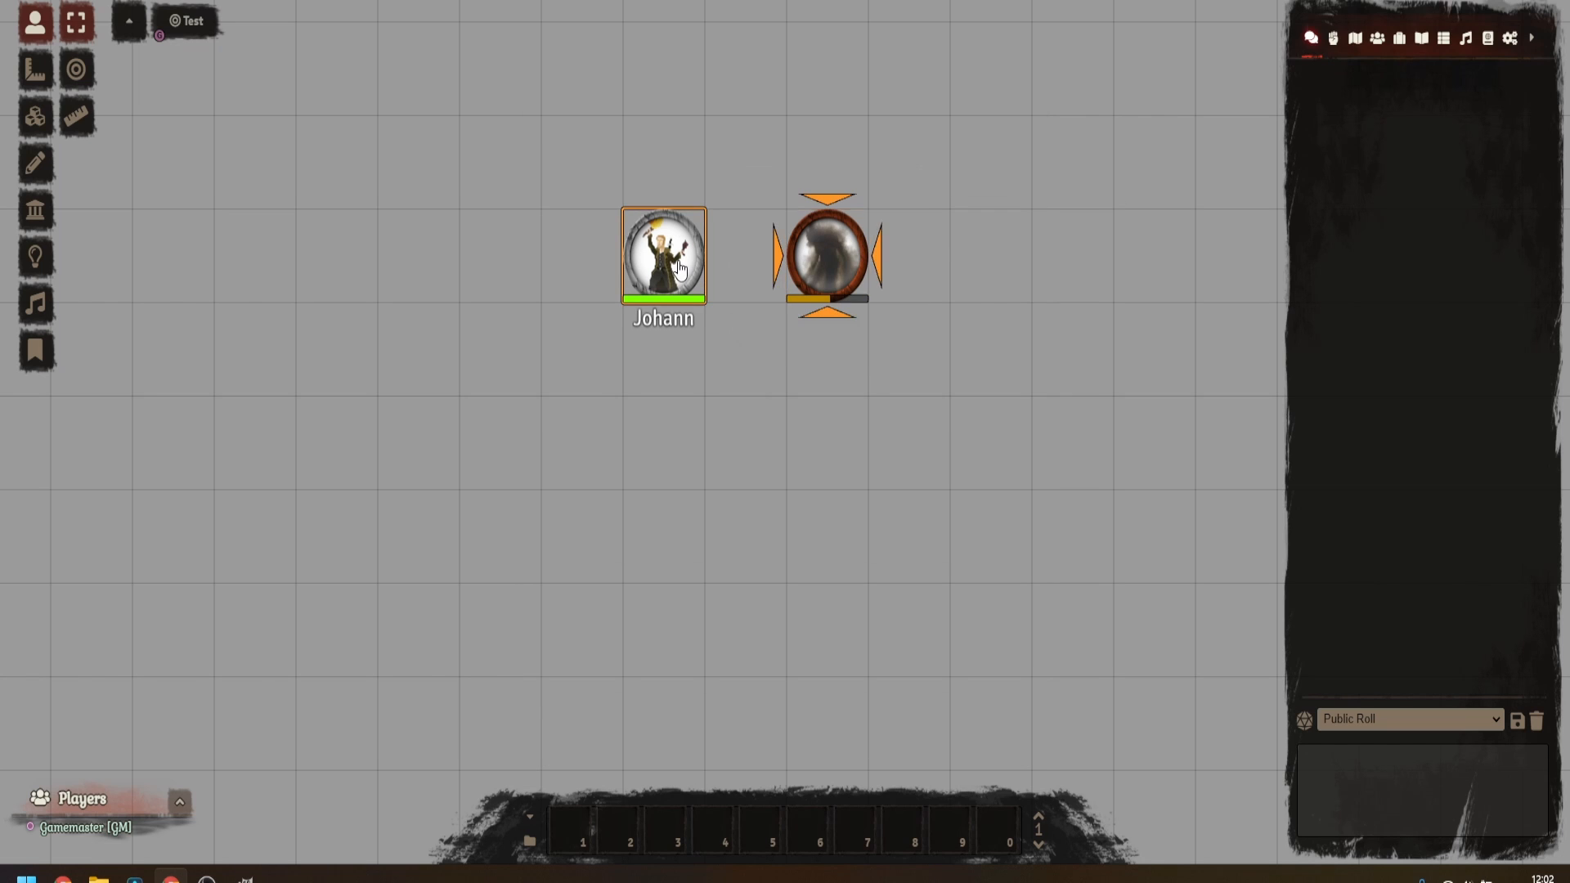
pyautogui.doubleClick(679, 268)
pyautogui.click(721, 363)
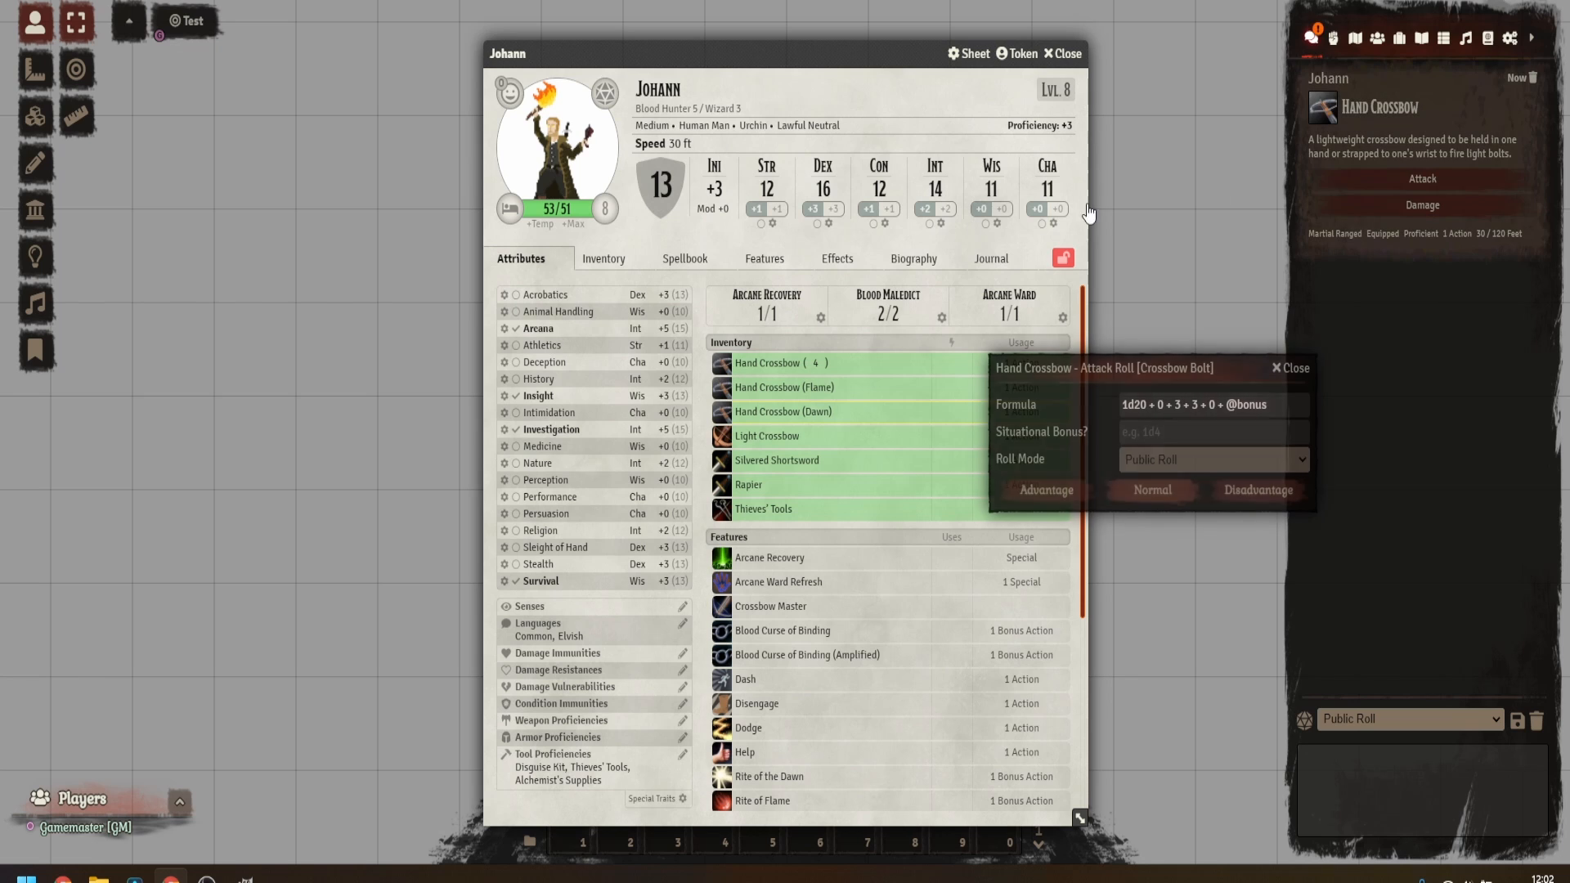
pyautogui.click(1066, 488)
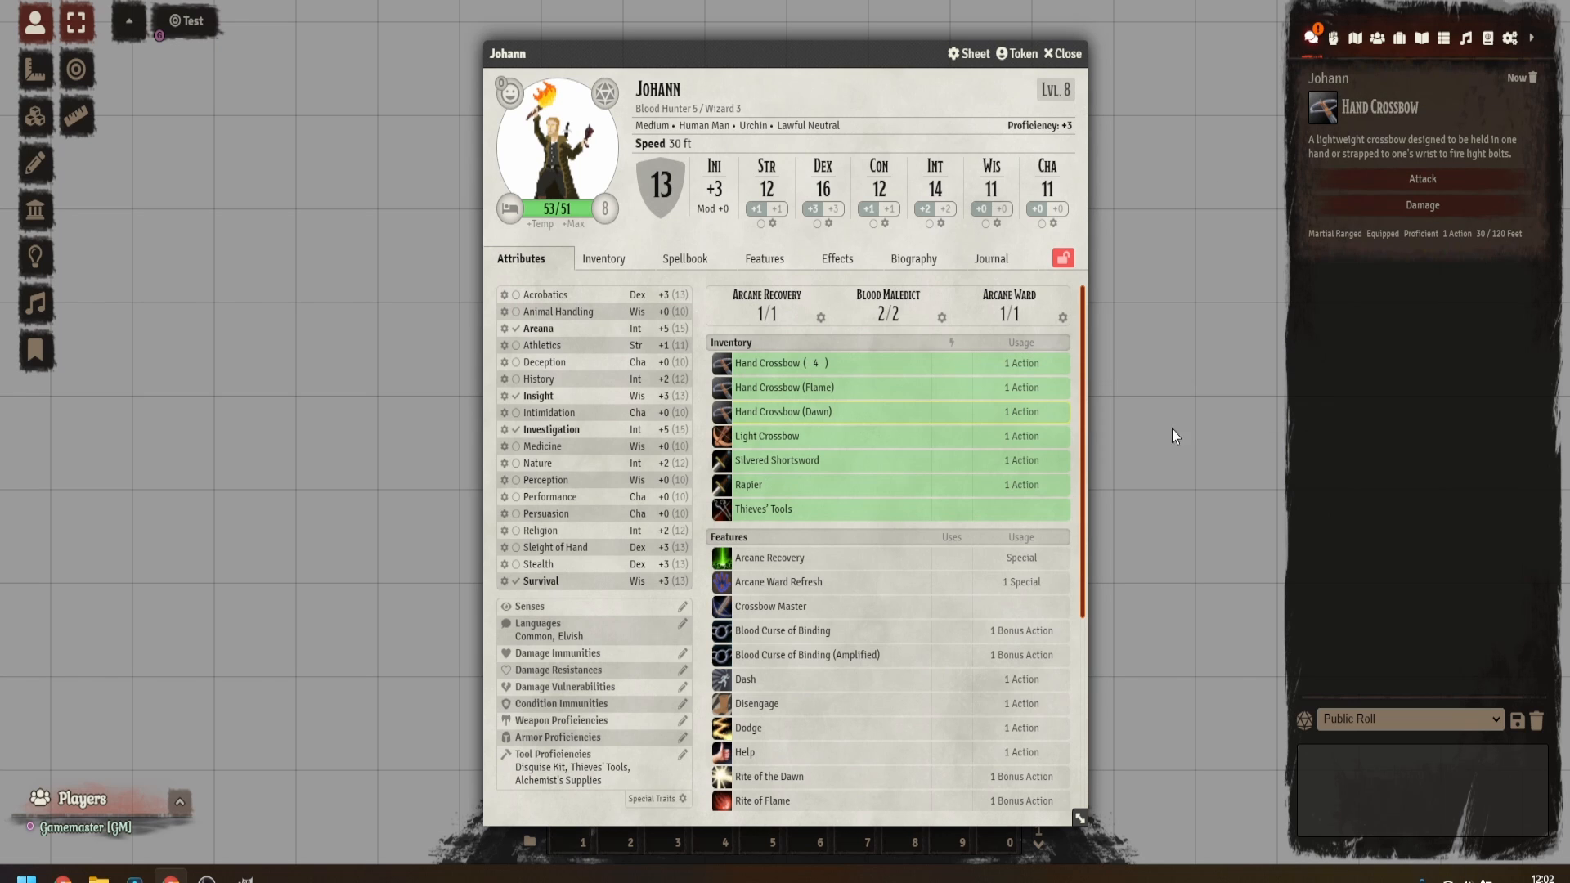
pyautogui.click(1449, 250)
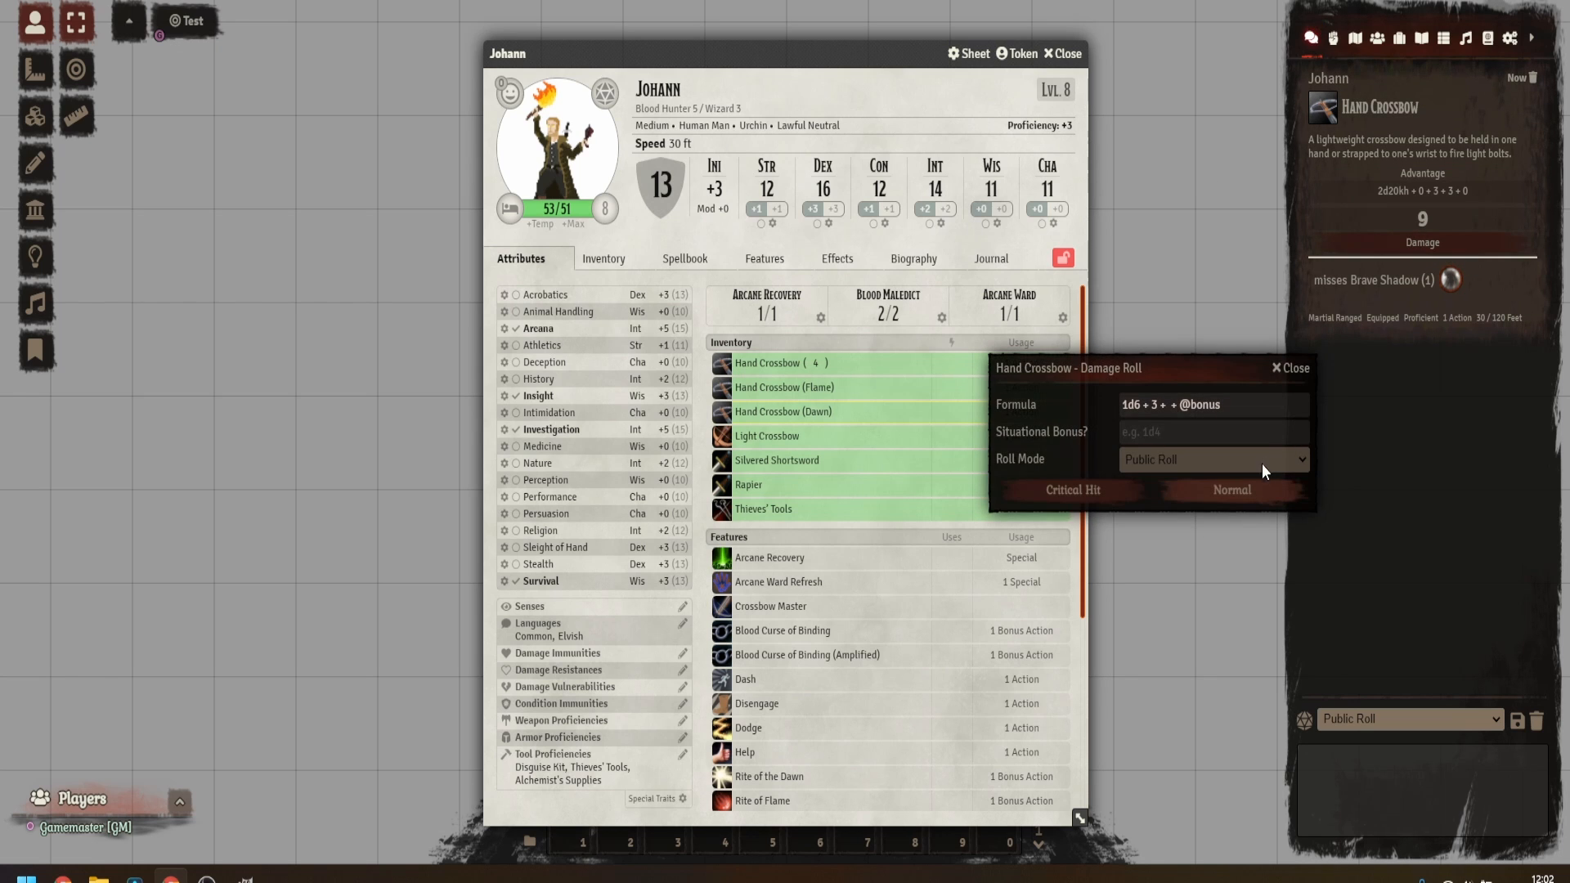
pyautogui.click(1251, 486)
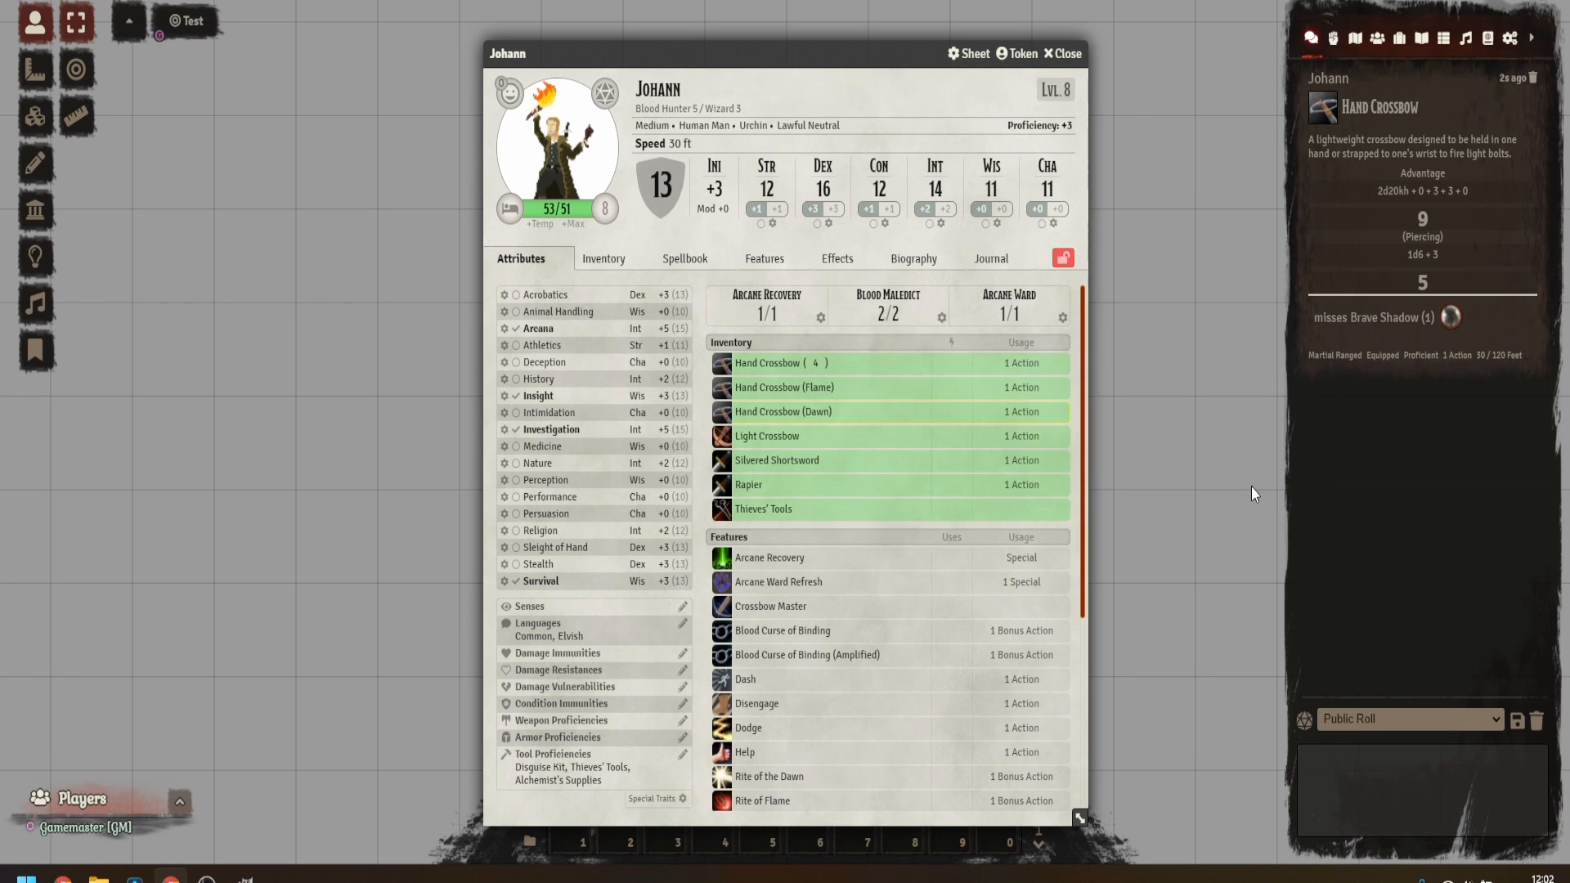
# Cast Detect Magic from Johann's spellbook at 1st level to post its chat card.
pyautogui.click(683, 260)
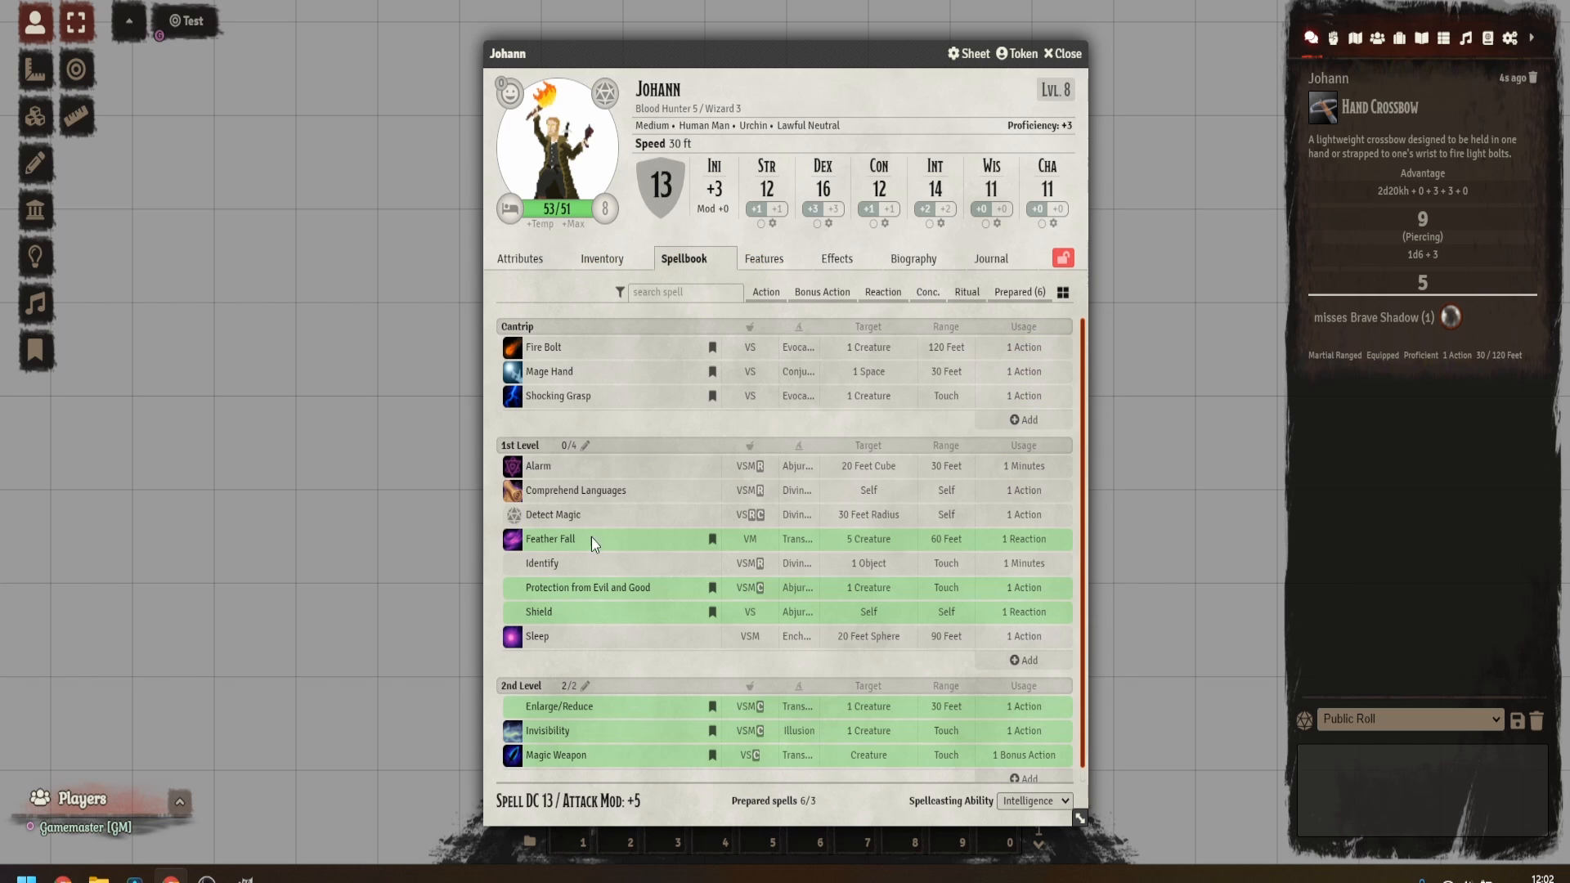
pyautogui.click(514, 522)
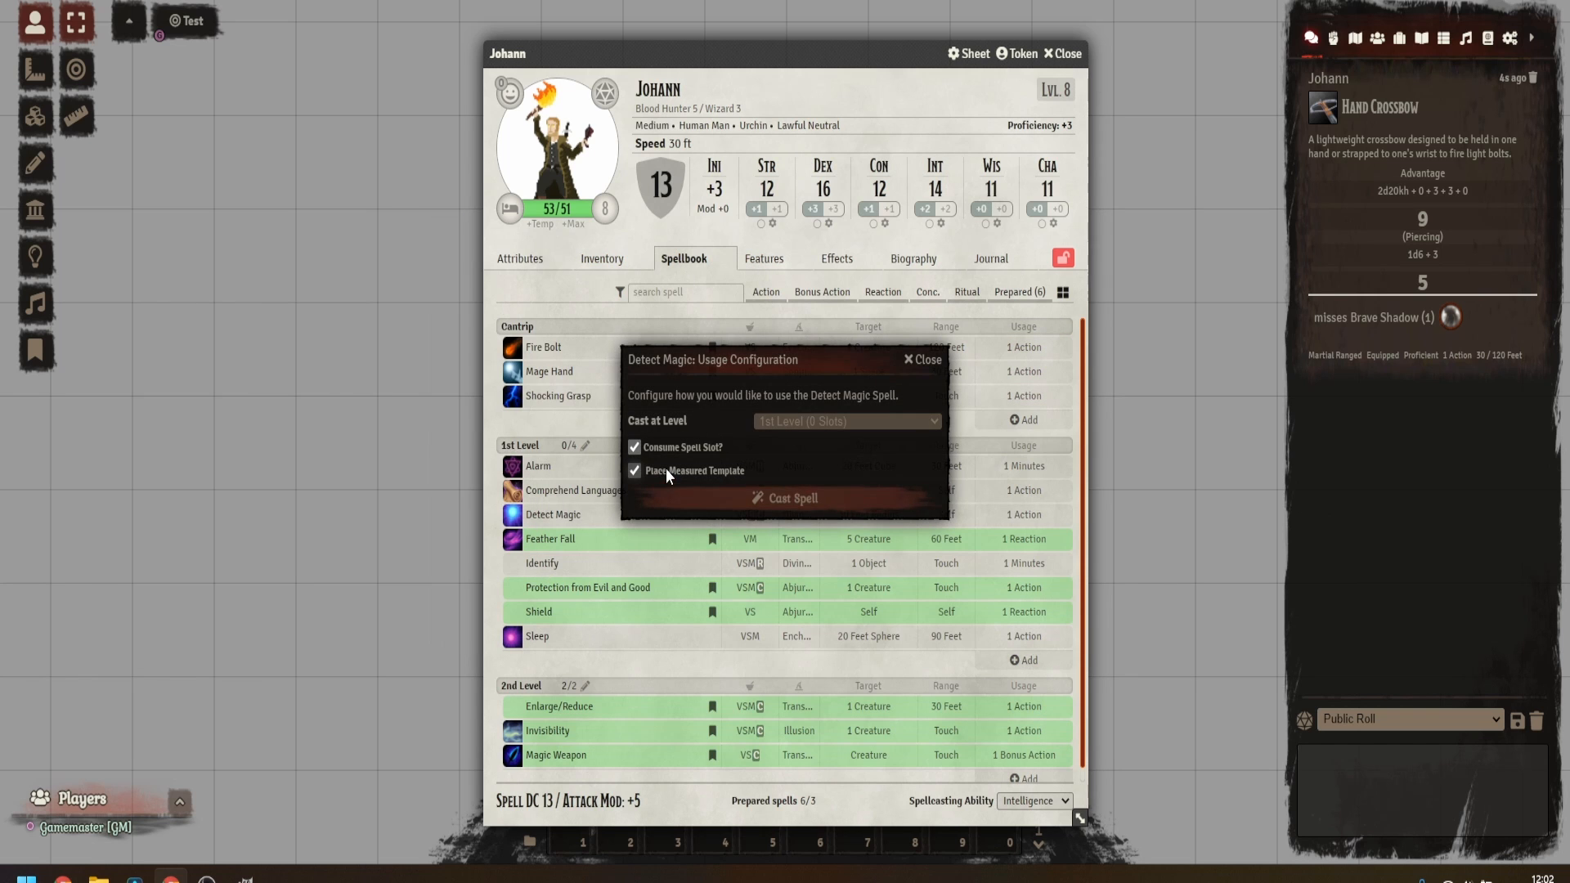
pyautogui.click(784, 501)
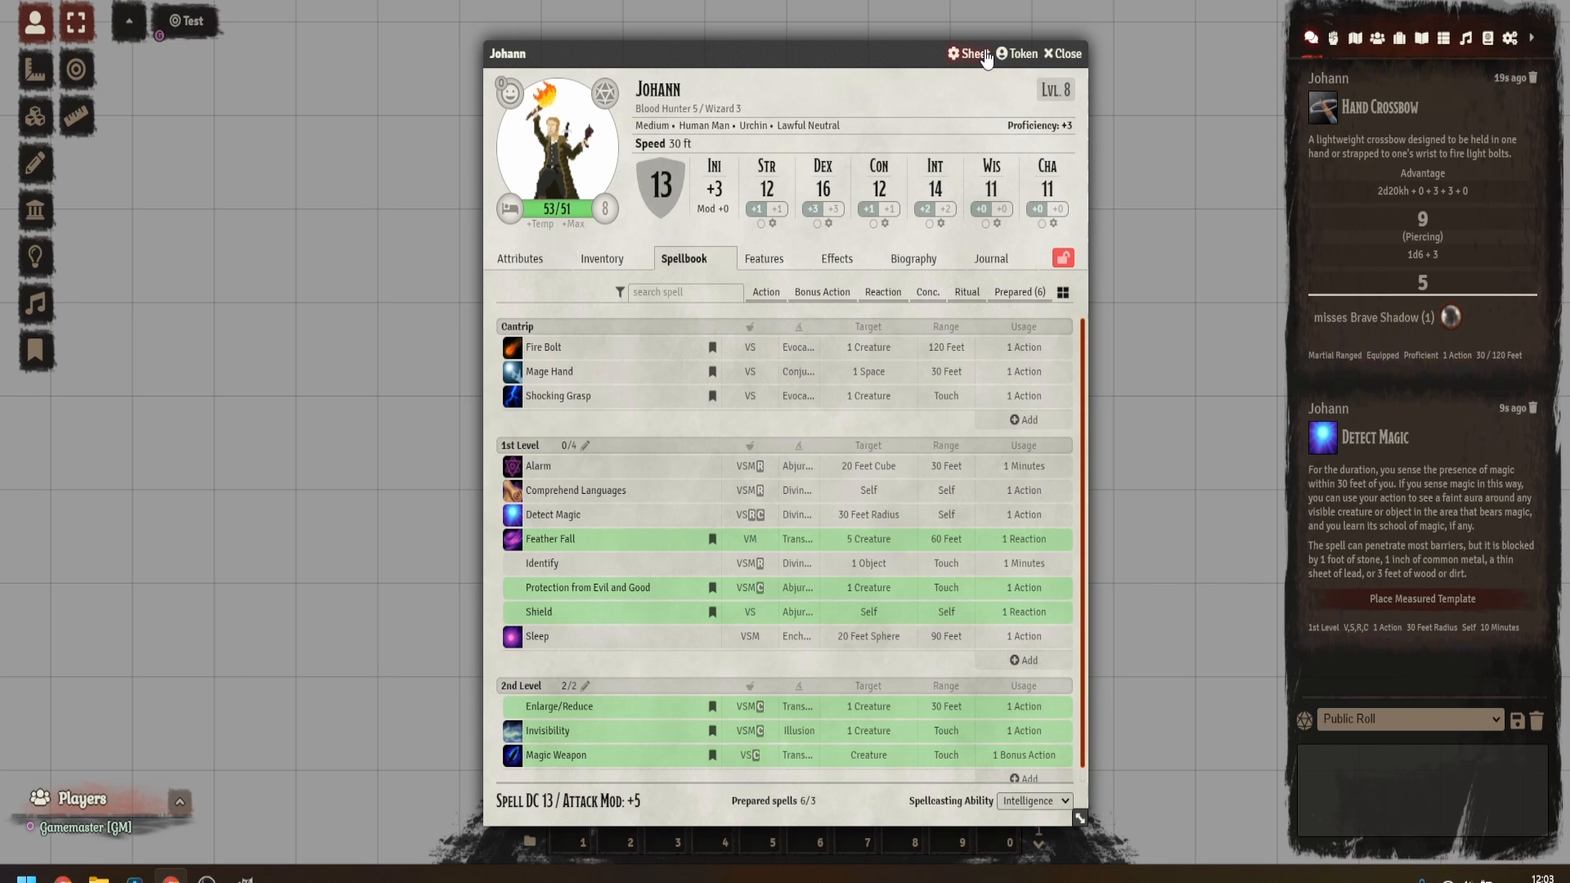
# Switch Johann's own sheet to Default 5e Character Sheet and save the sheet configuration.
pyautogui.click(974, 55)
pyautogui.click(878, 130)
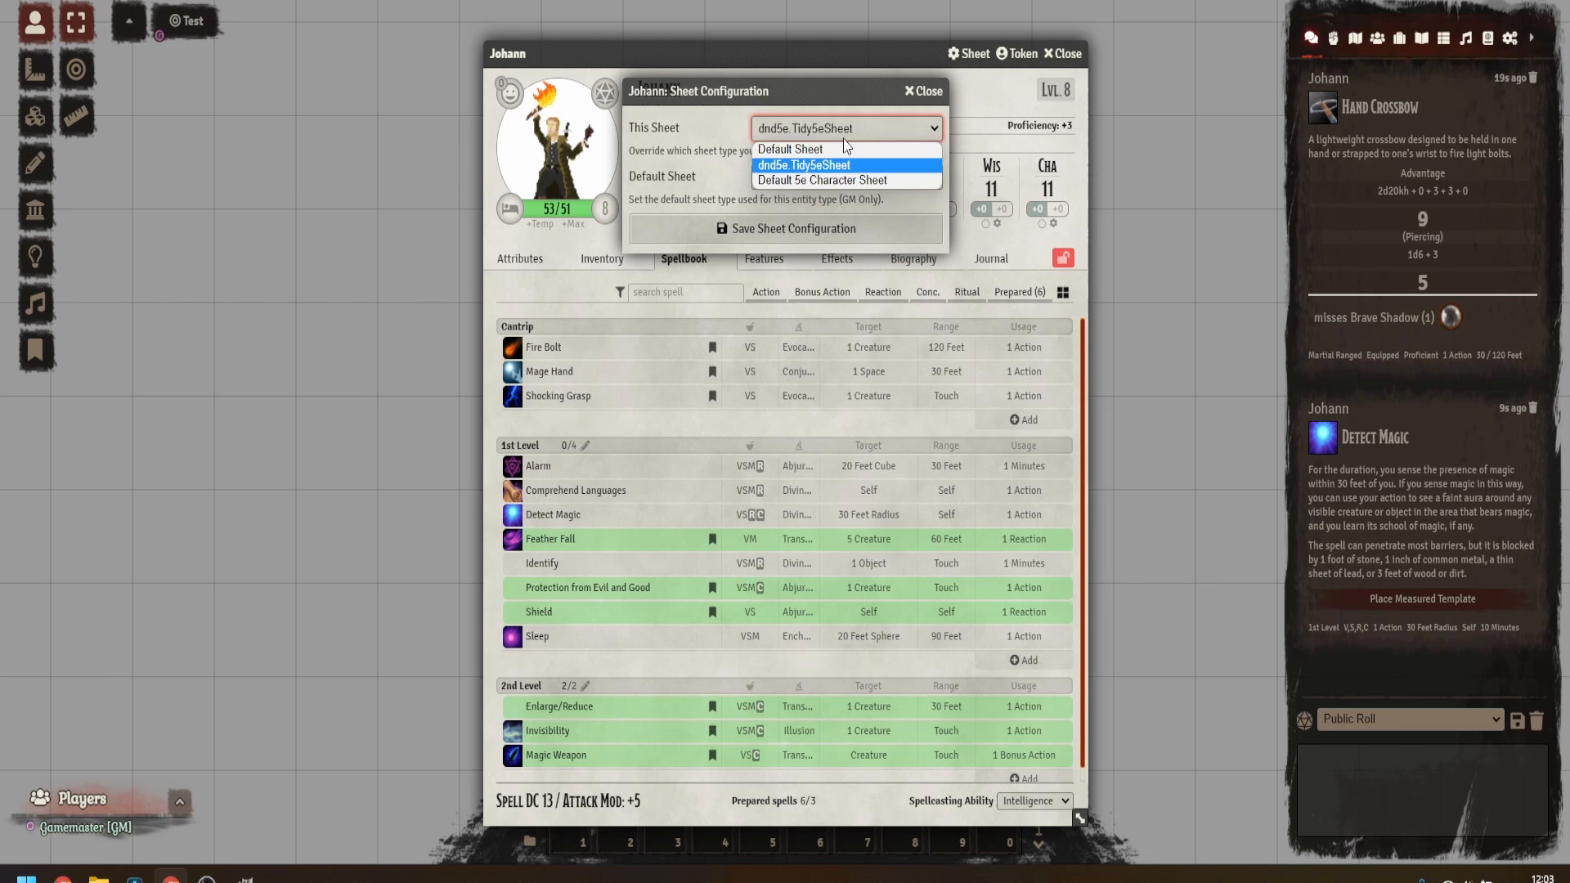
pyautogui.click(818, 172)
pyautogui.click(817, 226)
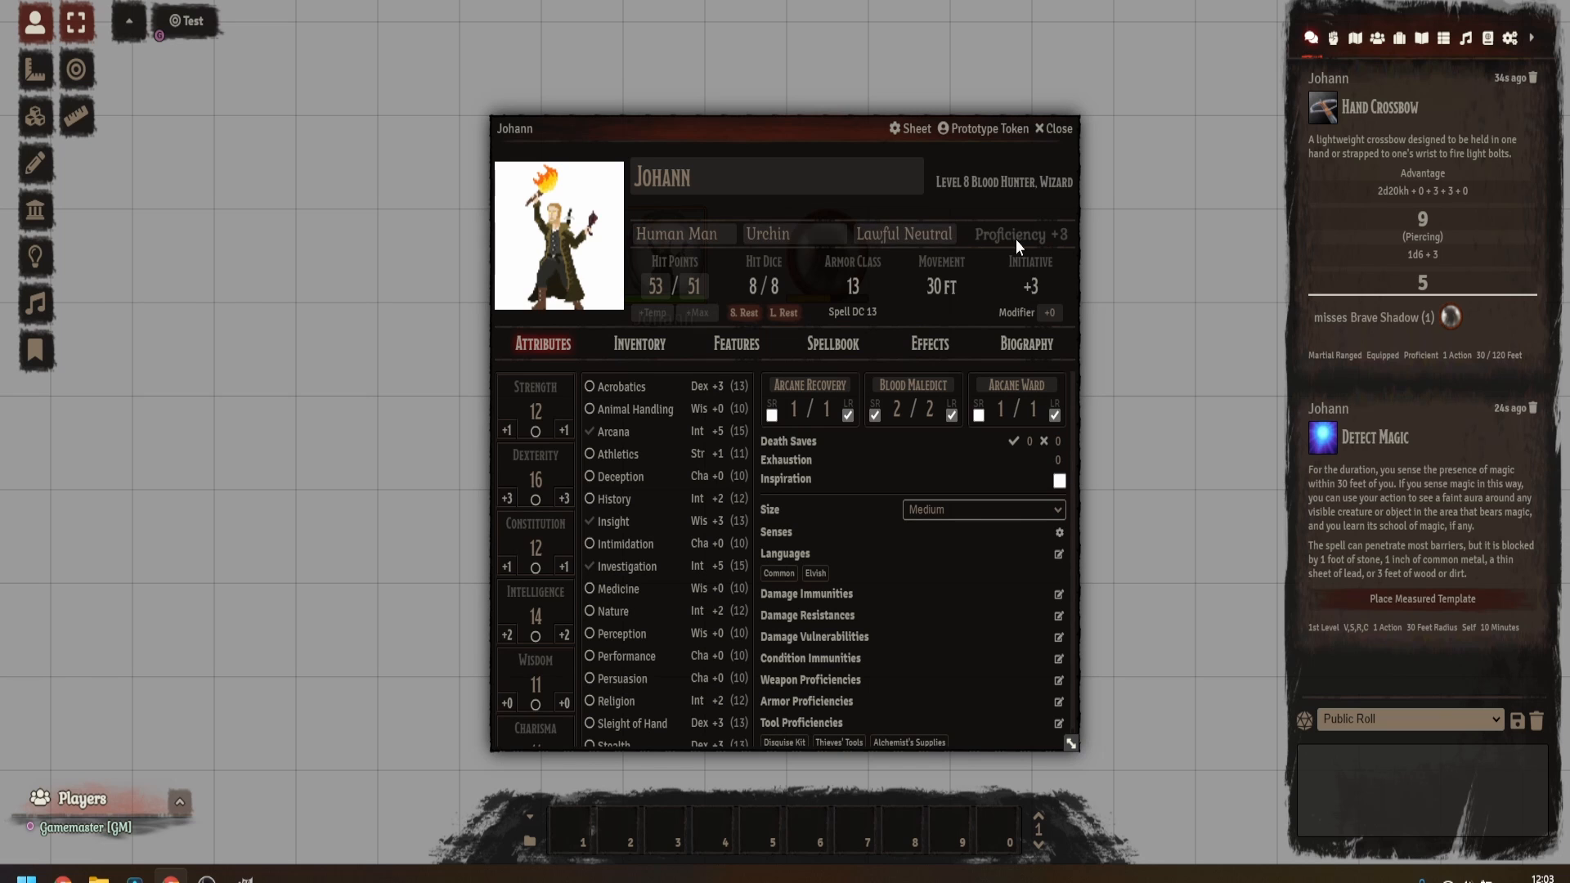
# Examine how the theme styles the attributes, inventory and features sections of Johann's default character sheet.
pyautogui.scroll(-2, 816, 680)
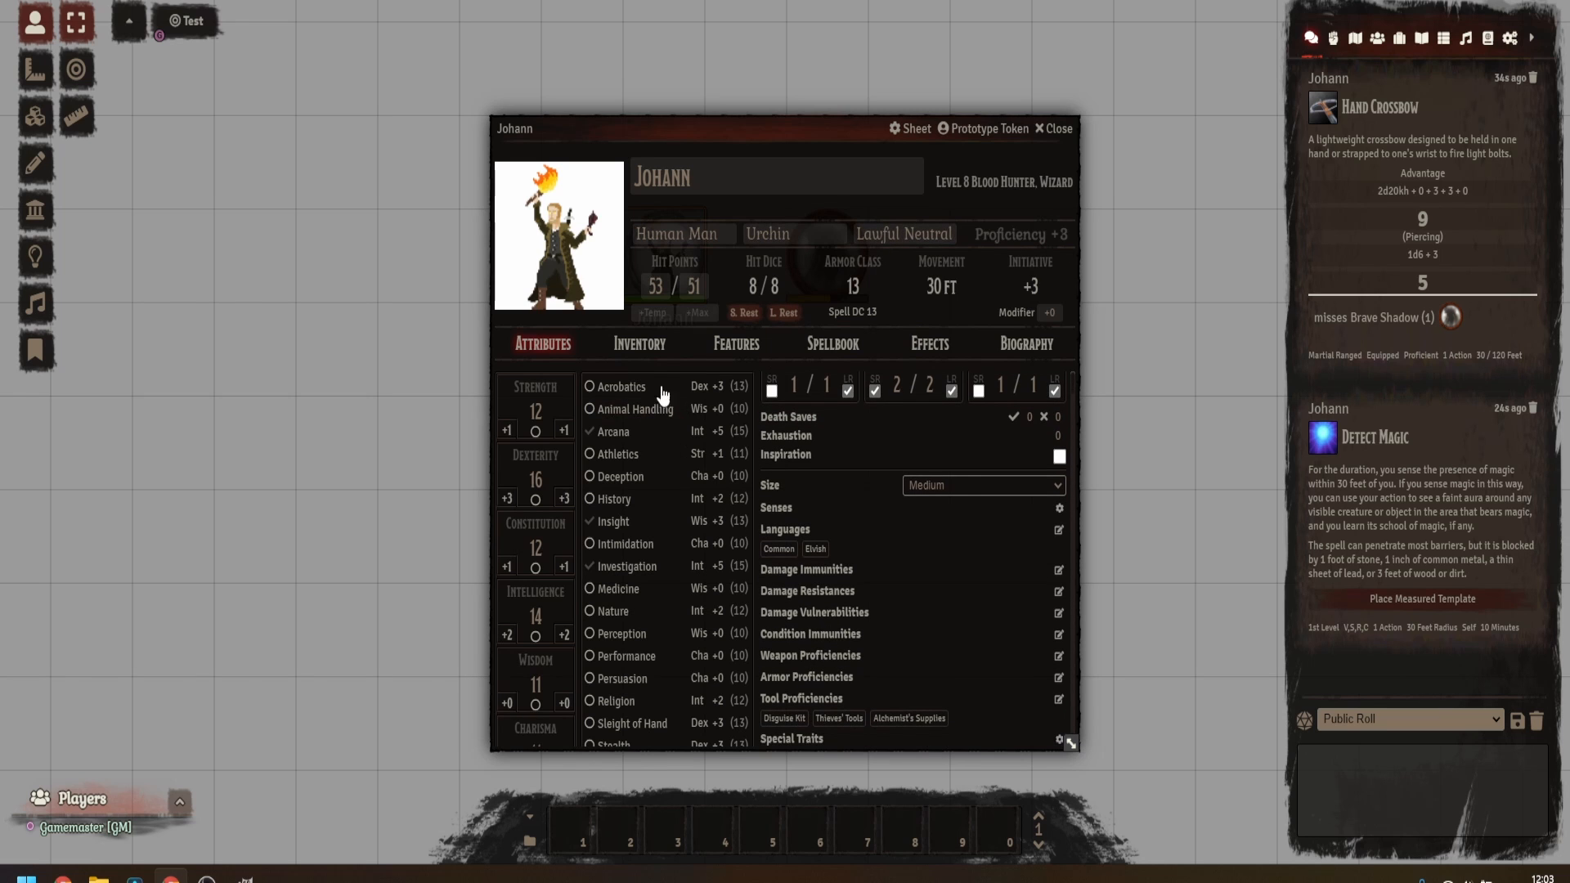
pyautogui.click(646, 344)
pyautogui.scroll(-10, 747, 536)
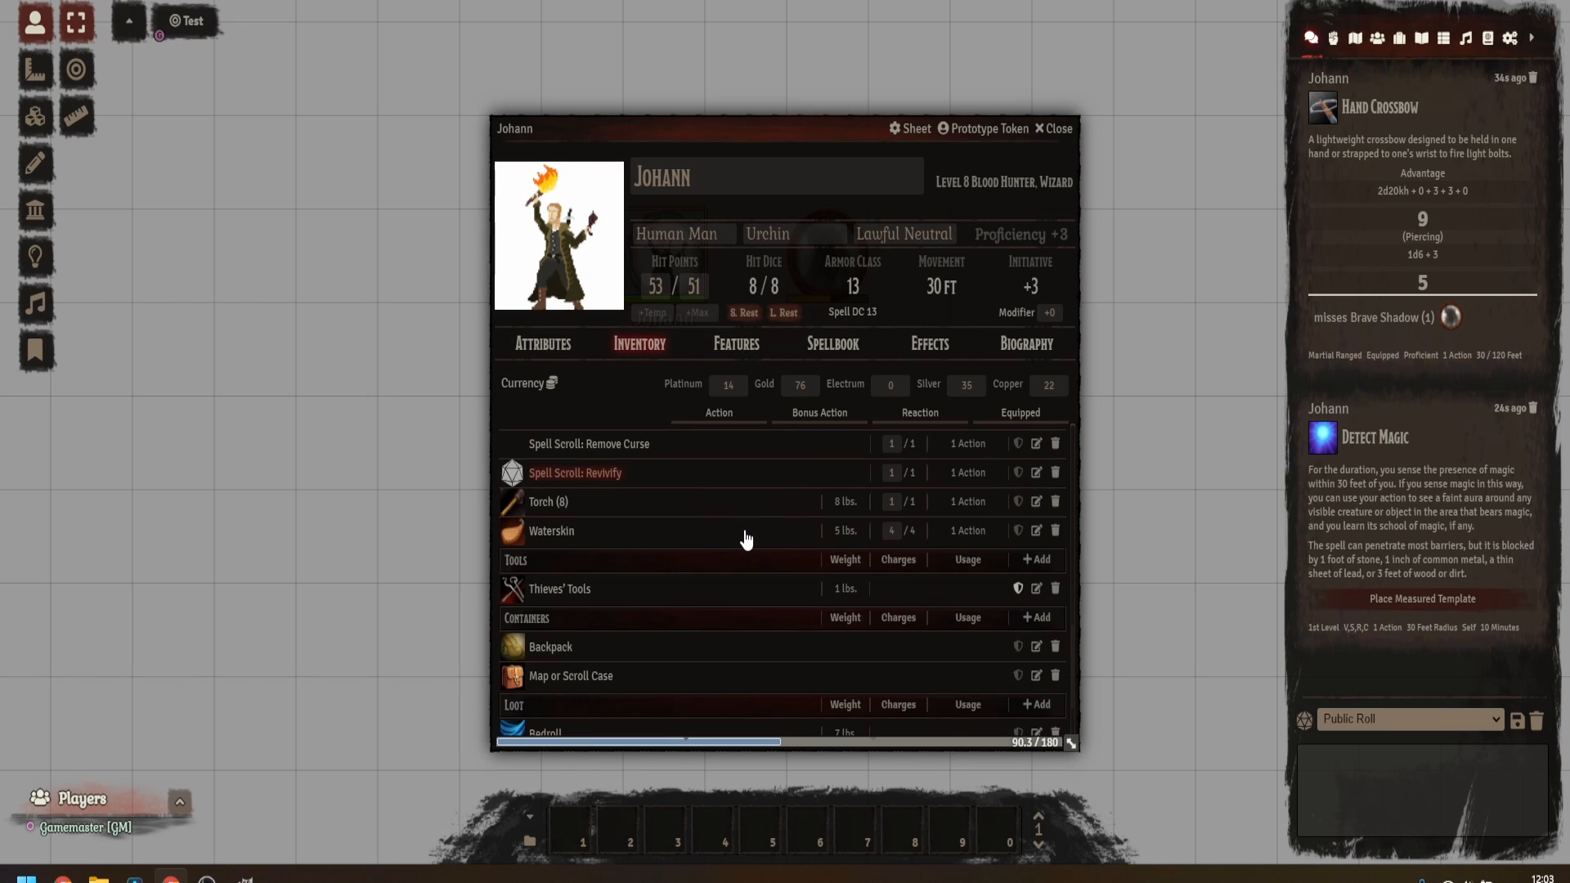
pyautogui.click(744, 347)
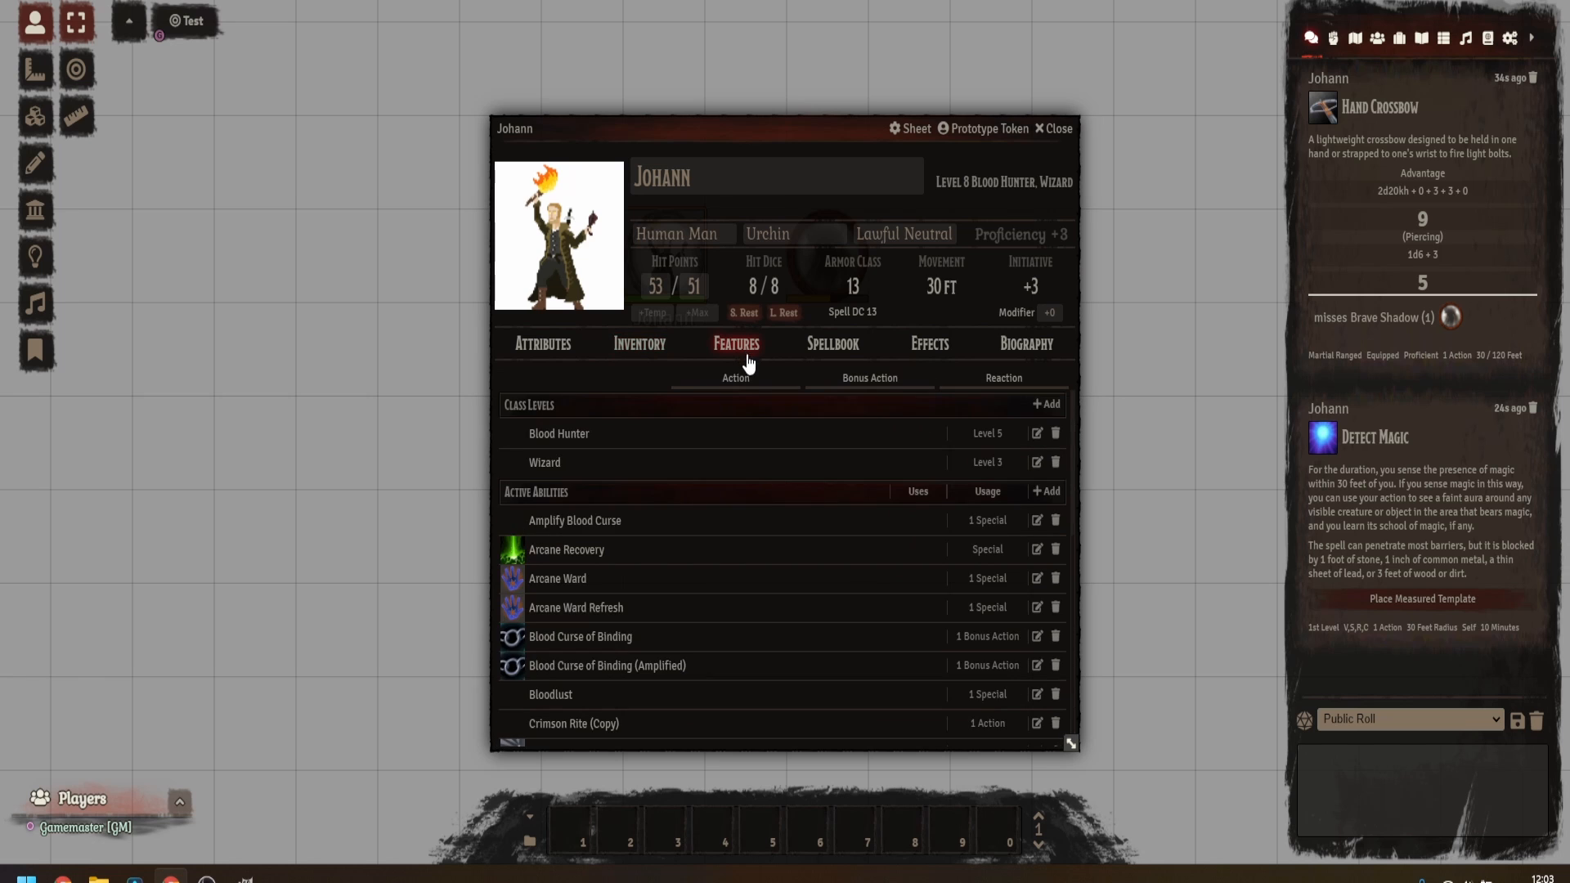
pyautogui.scroll(-3, 773, 518)
pyautogui.scroll(-3, 776, 523)
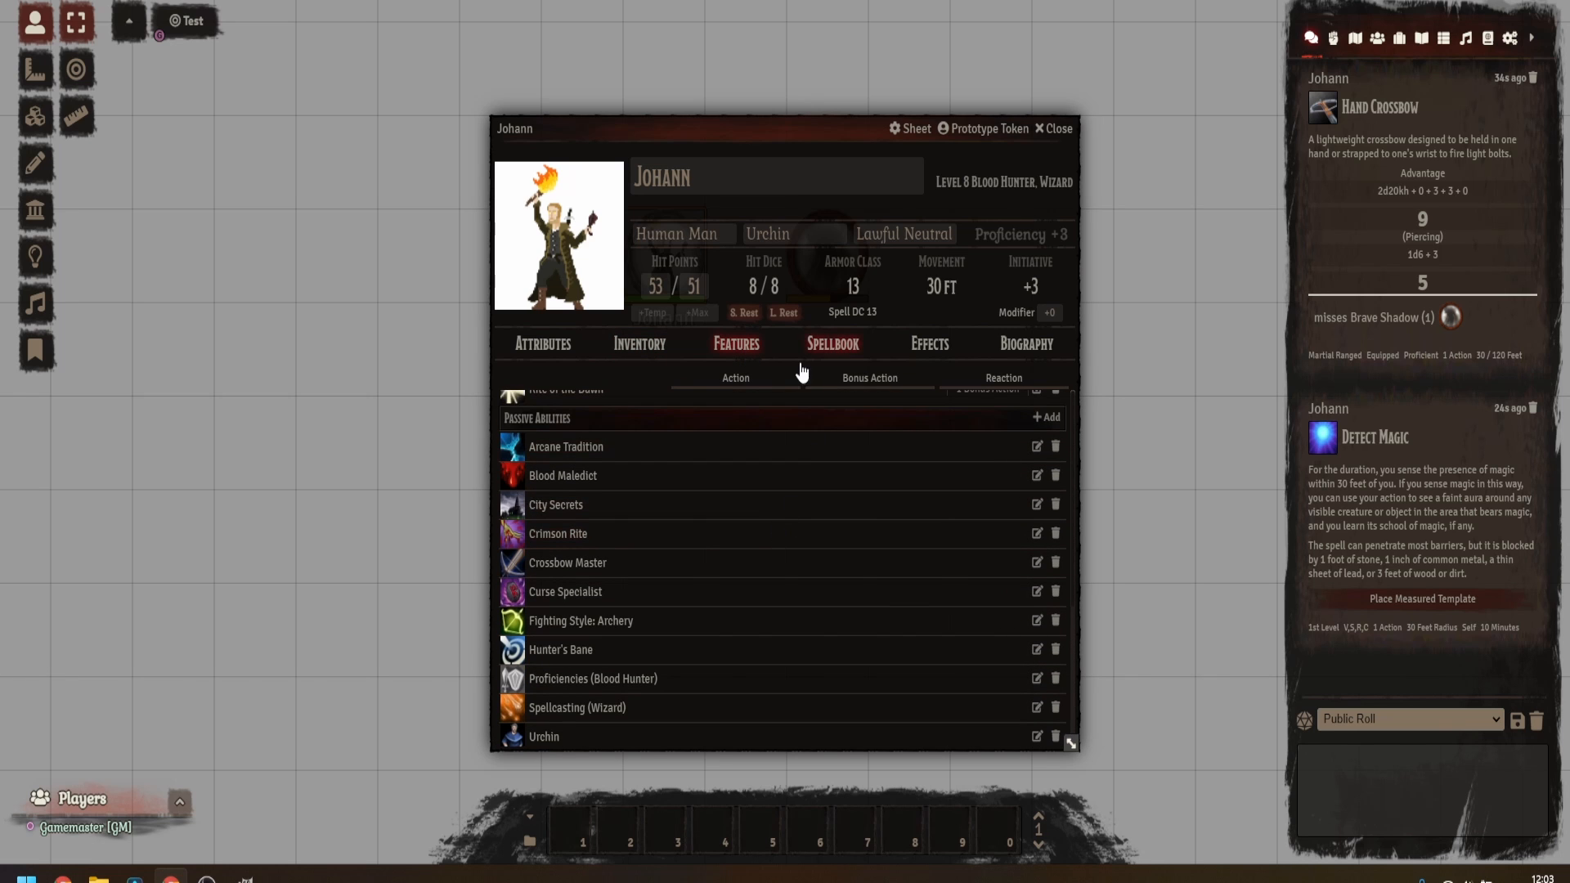
# Examine how the theme styles the spellbook and attributes sections of Johann's default character sheet, and close the sheet.
pyautogui.click(830, 347)
pyautogui.scroll(-2, 850, 511)
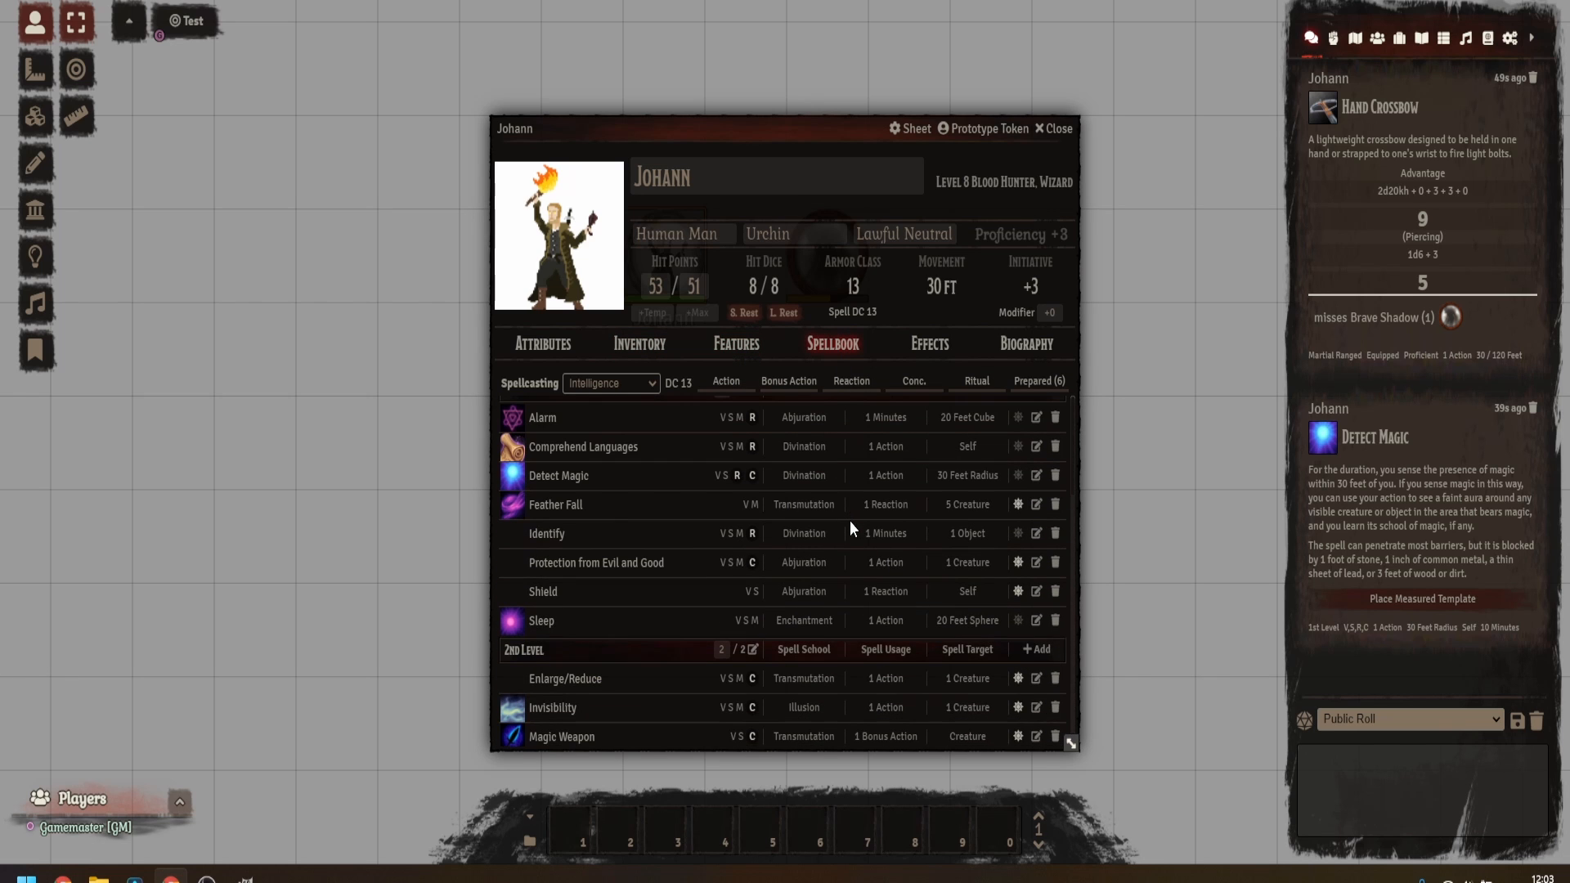
pyautogui.scroll(2, 820, 619)
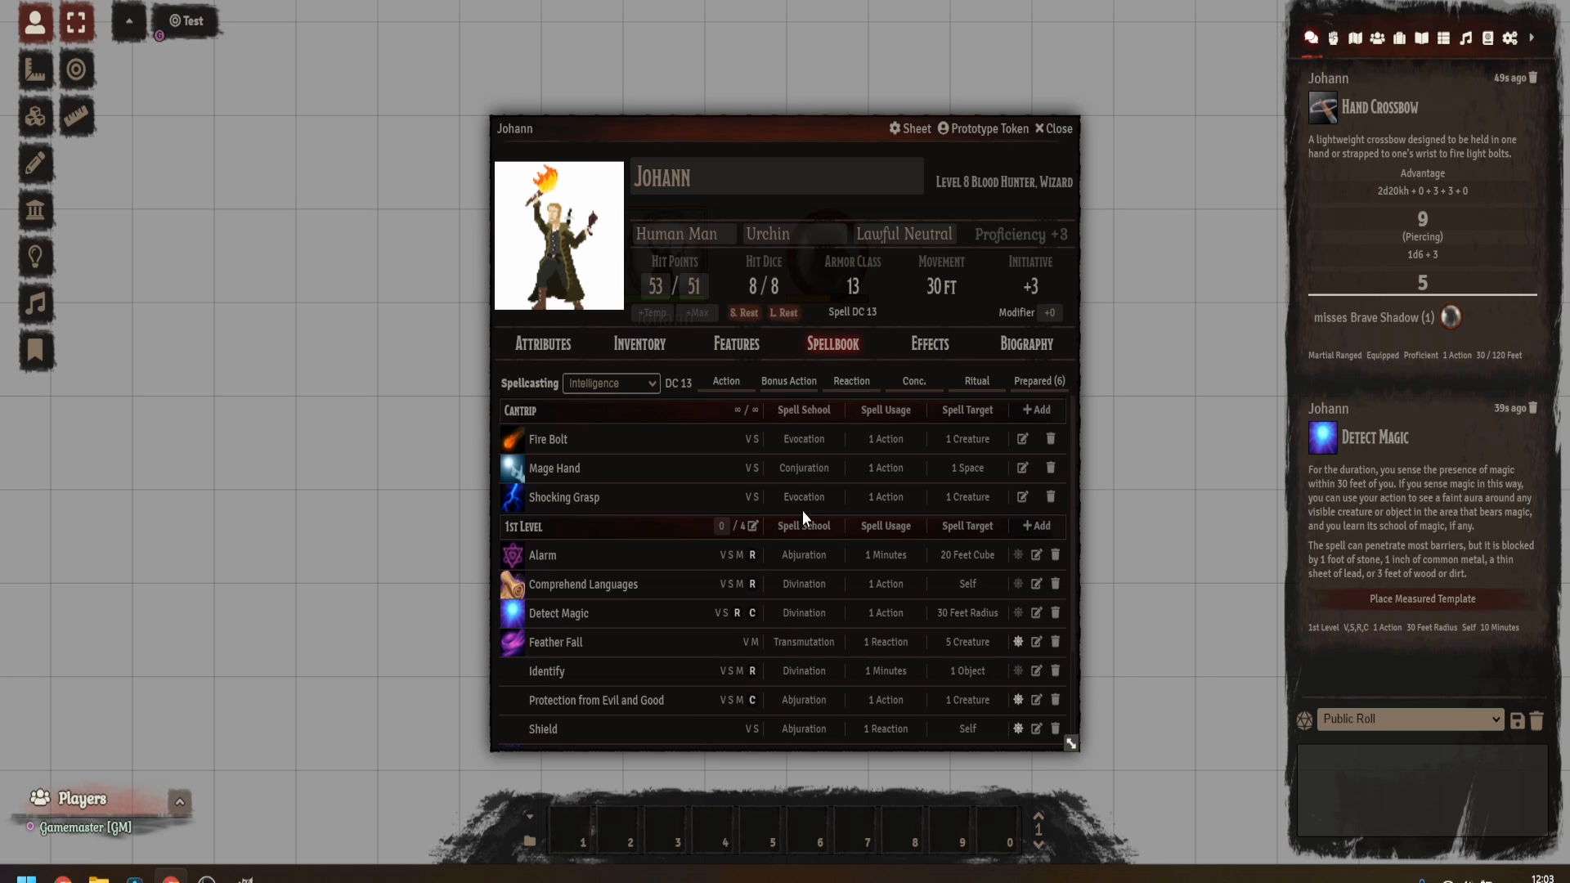
pyautogui.click(543, 344)
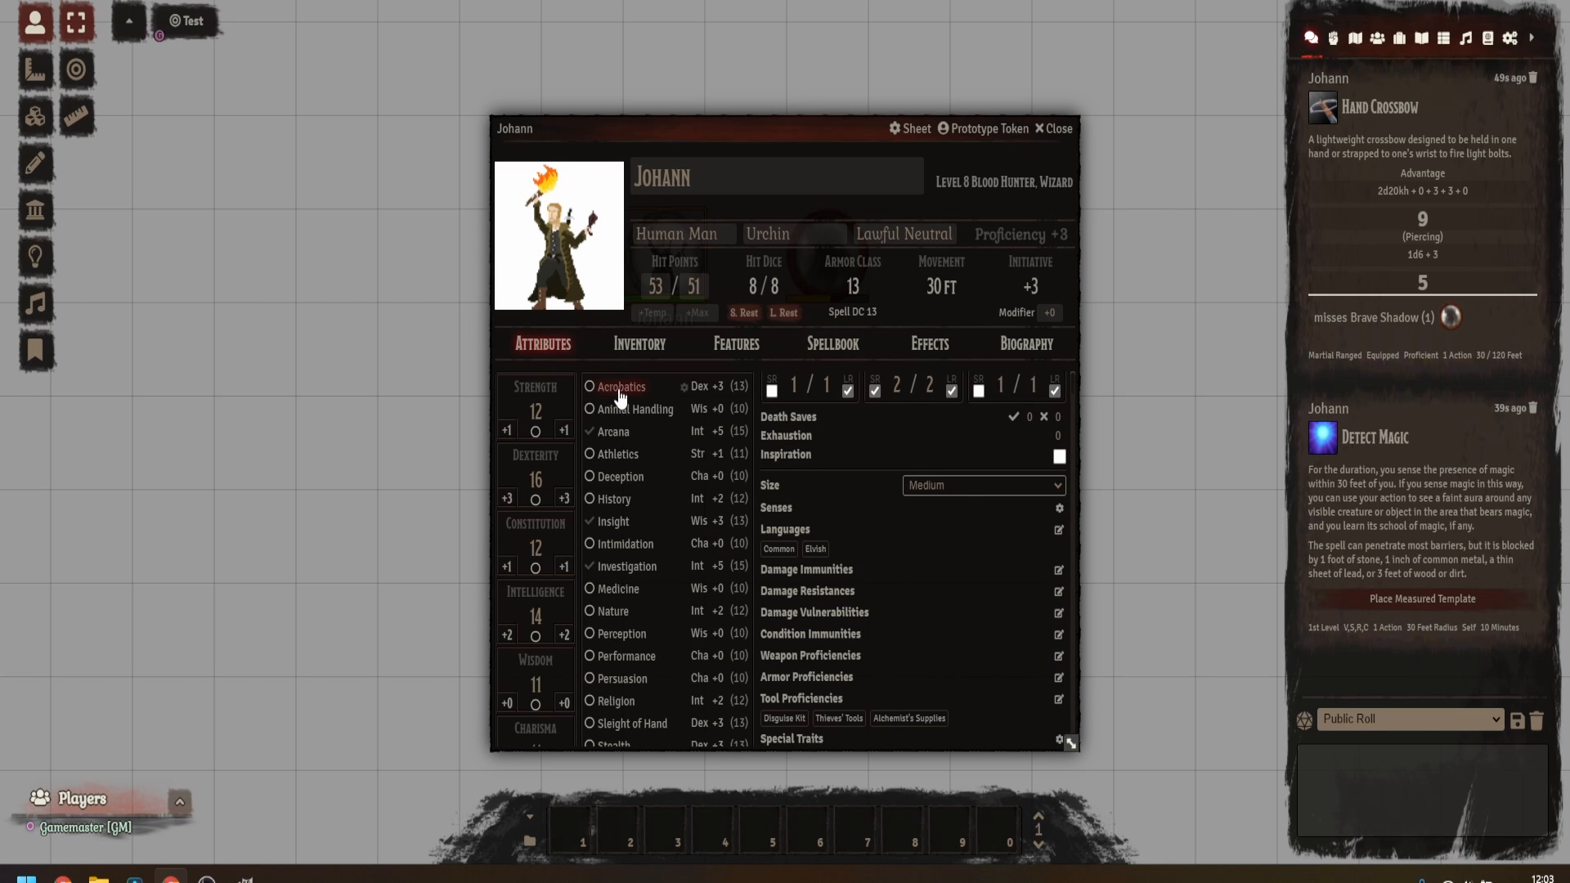
pyautogui.click(1055, 129)
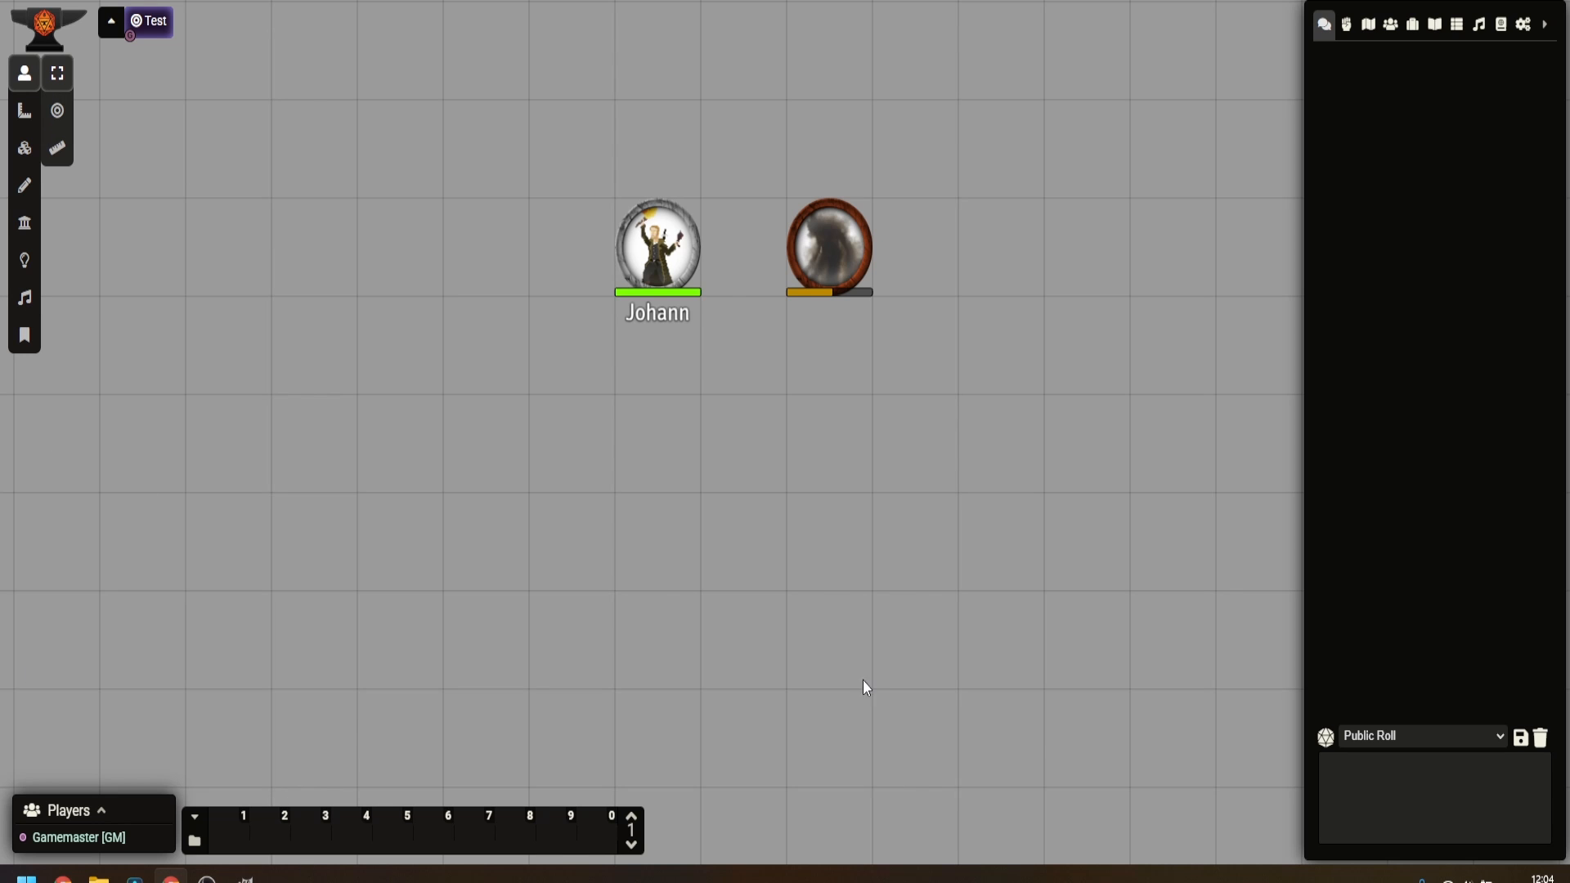
# Review the Twilight Forms module settings, including its label alignment option, and close the game settings without saving.
pyautogui.click(1523, 24)
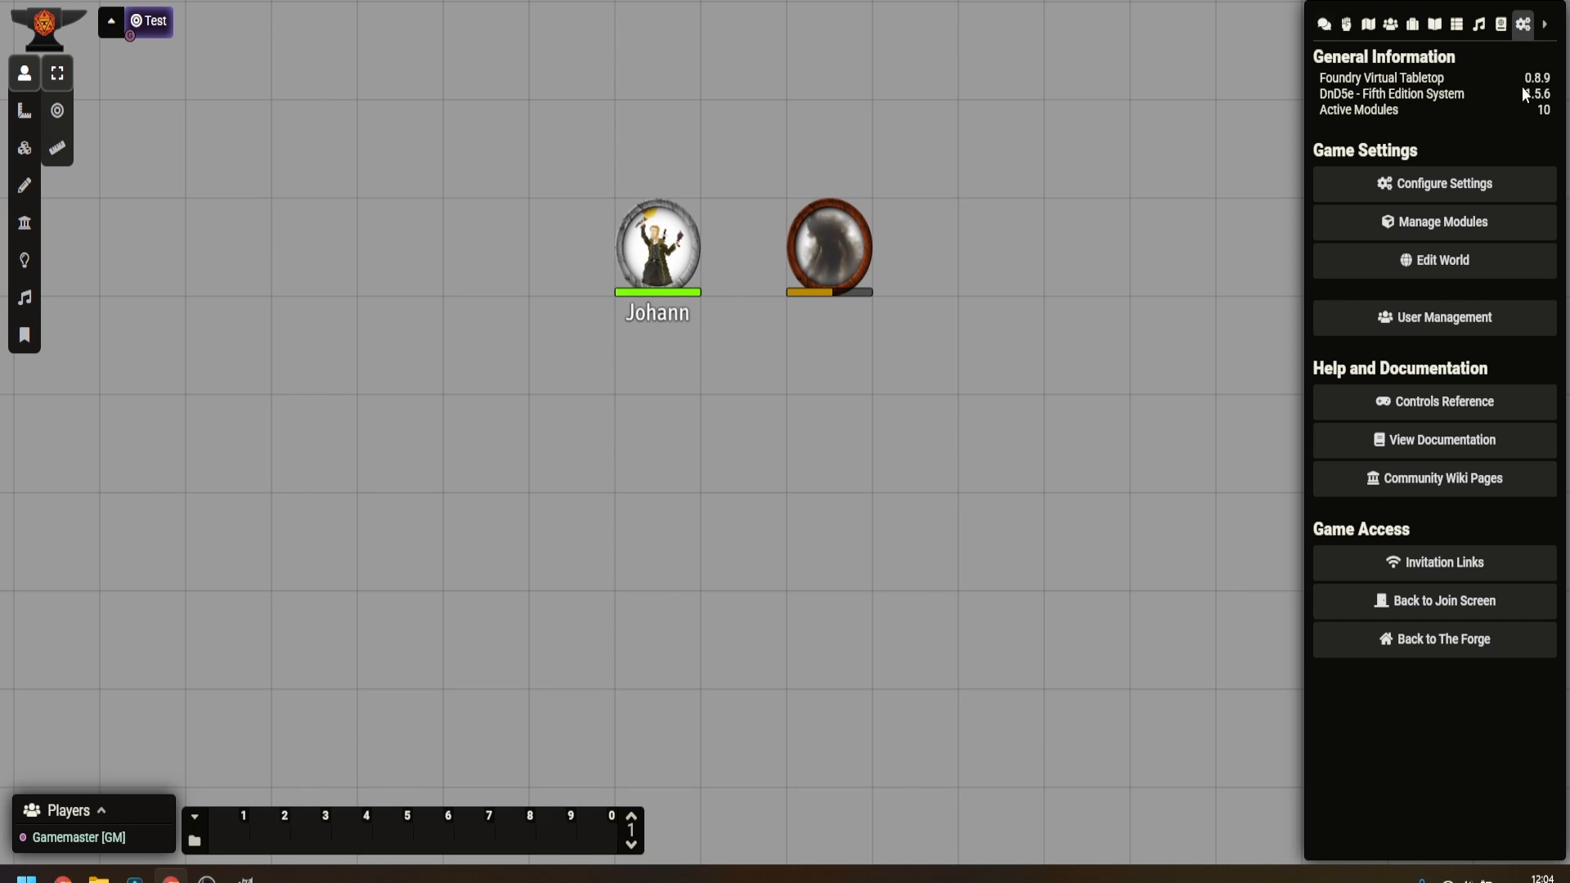
pyautogui.click(1455, 188)
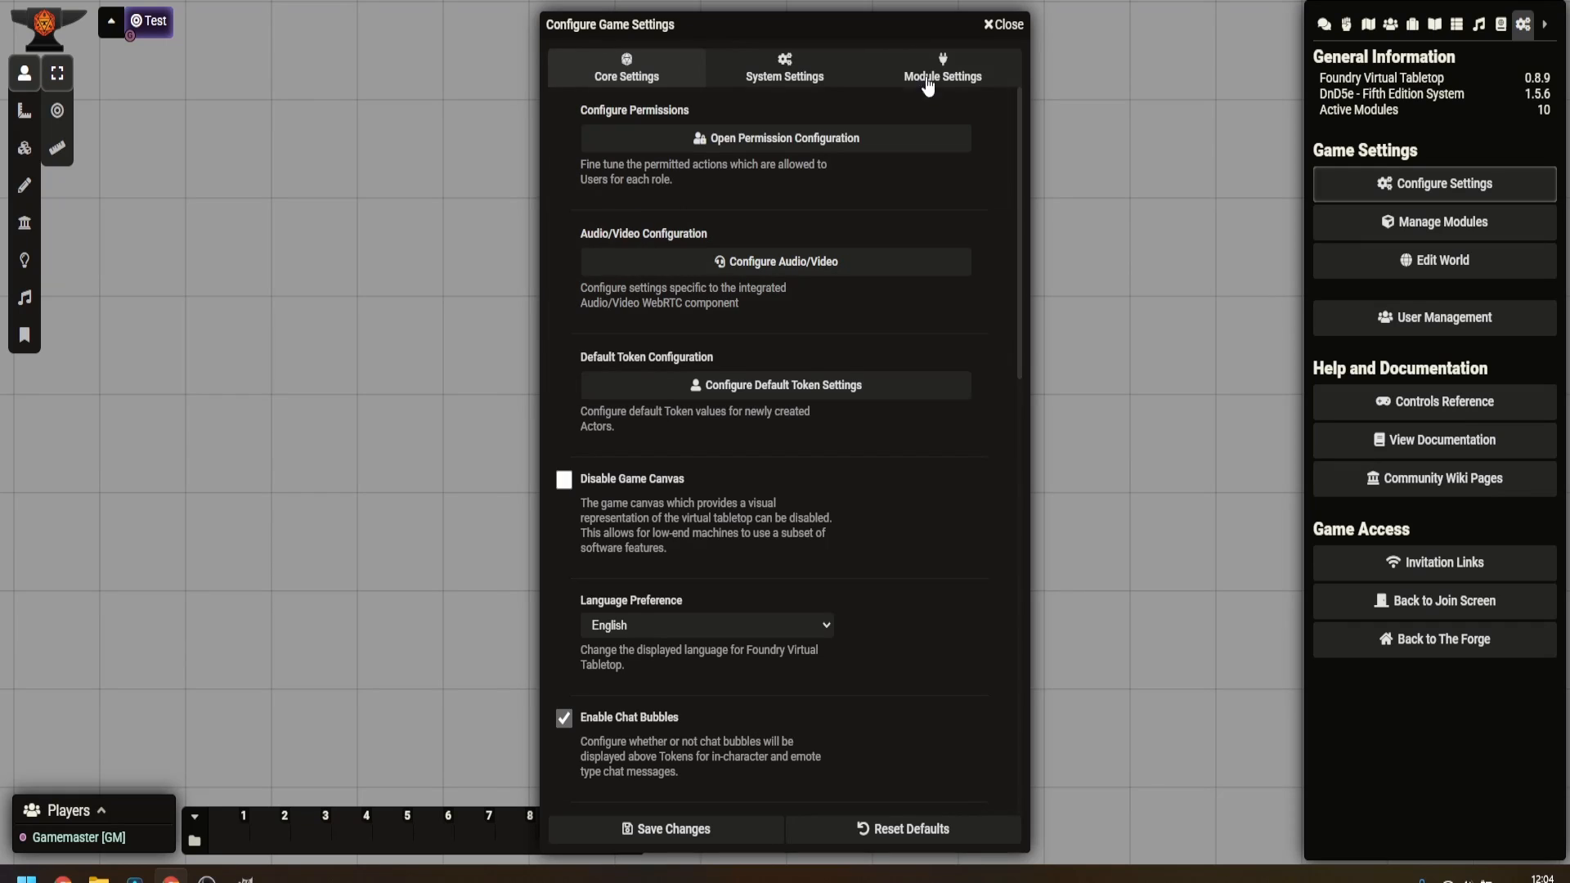
pyautogui.click(942, 69)
pyautogui.click(658, 311)
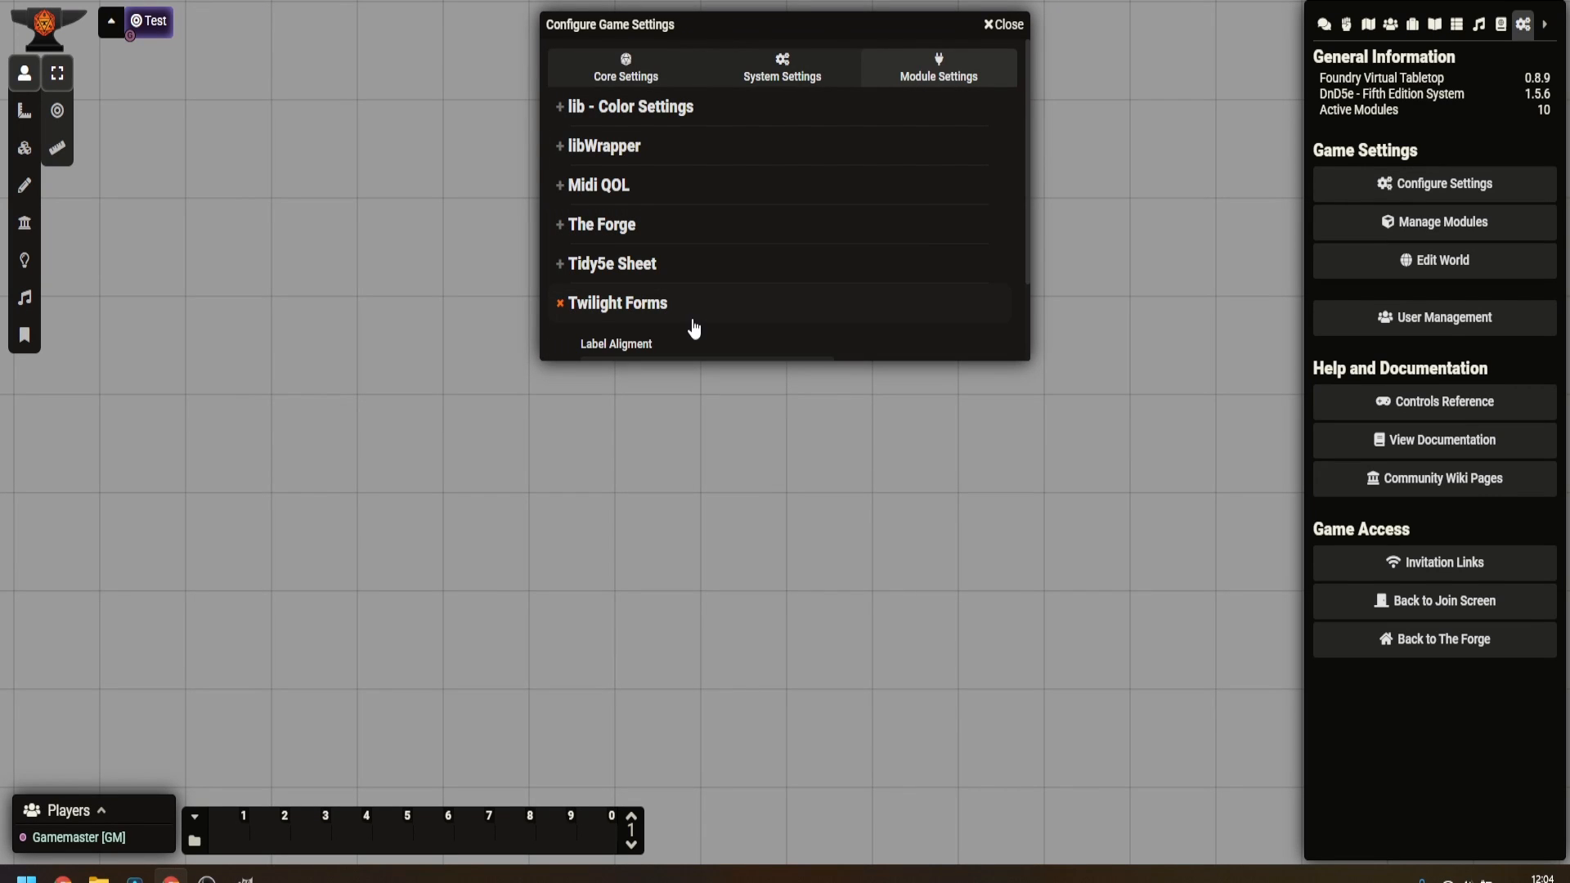
pyautogui.click(622, 317)
pyautogui.click(622, 317)
pyautogui.scroll(-2, 713, 283)
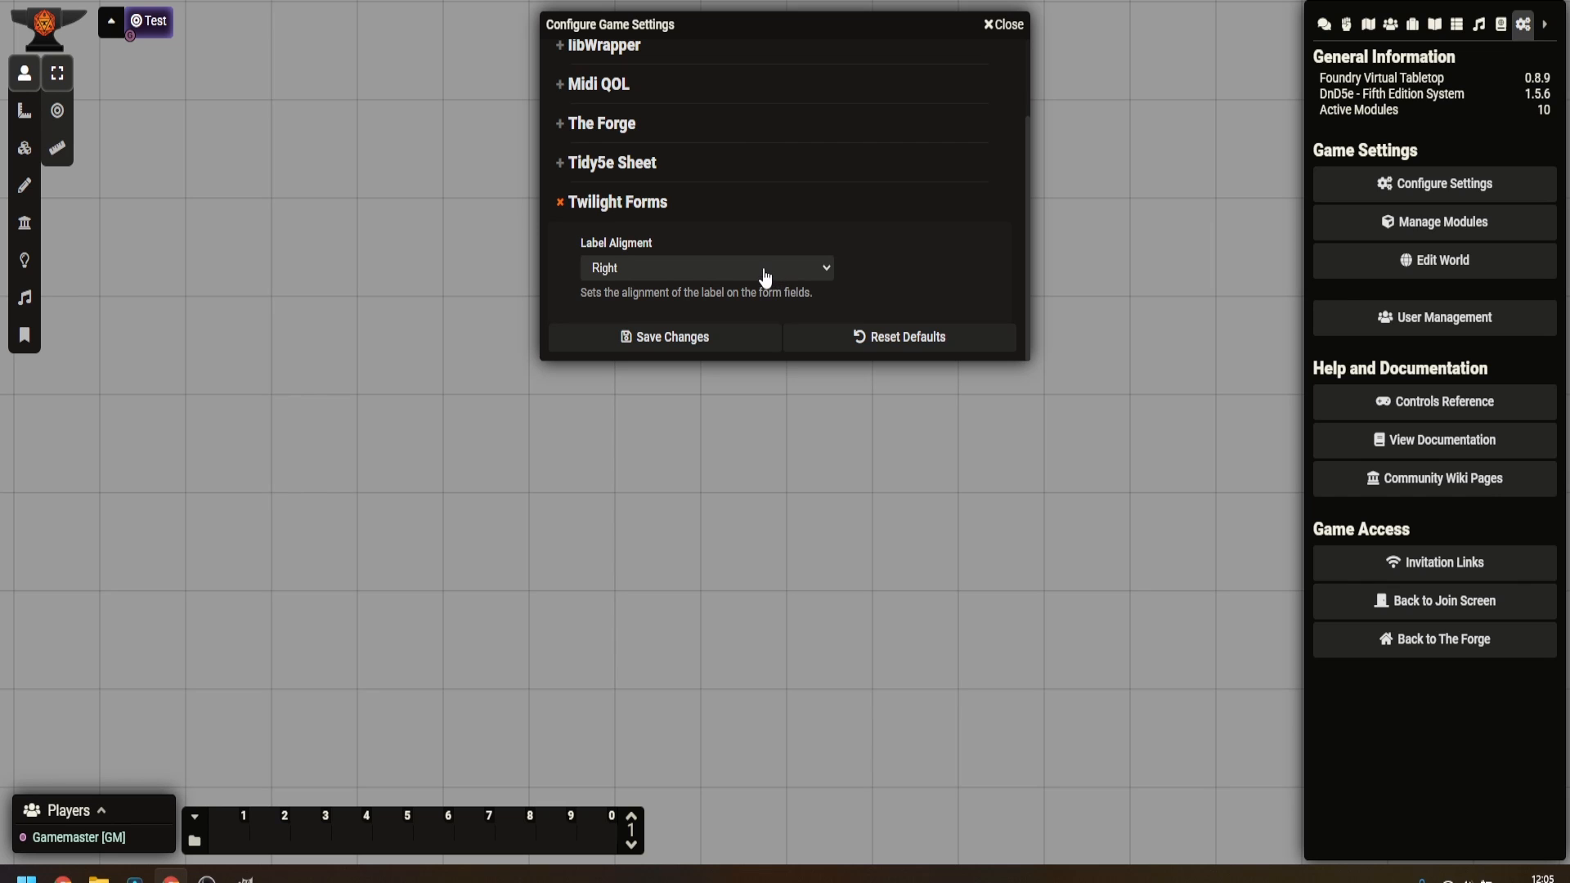
pyautogui.click(804, 277)
pyautogui.click(805, 277)
pyautogui.click(699, 206)
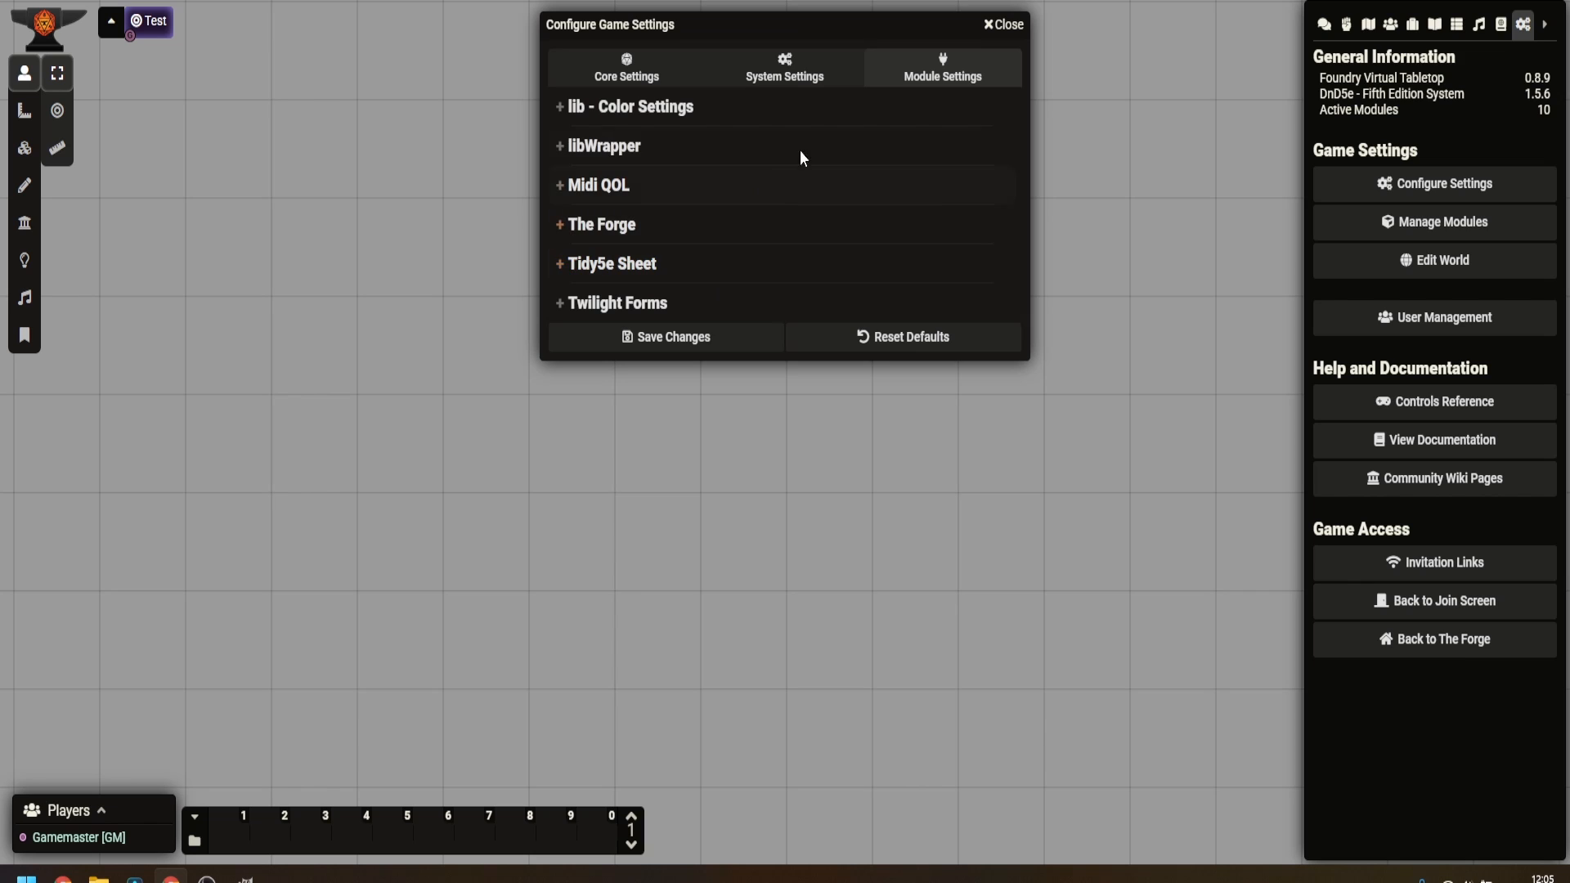
pyautogui.click(1002, 25)
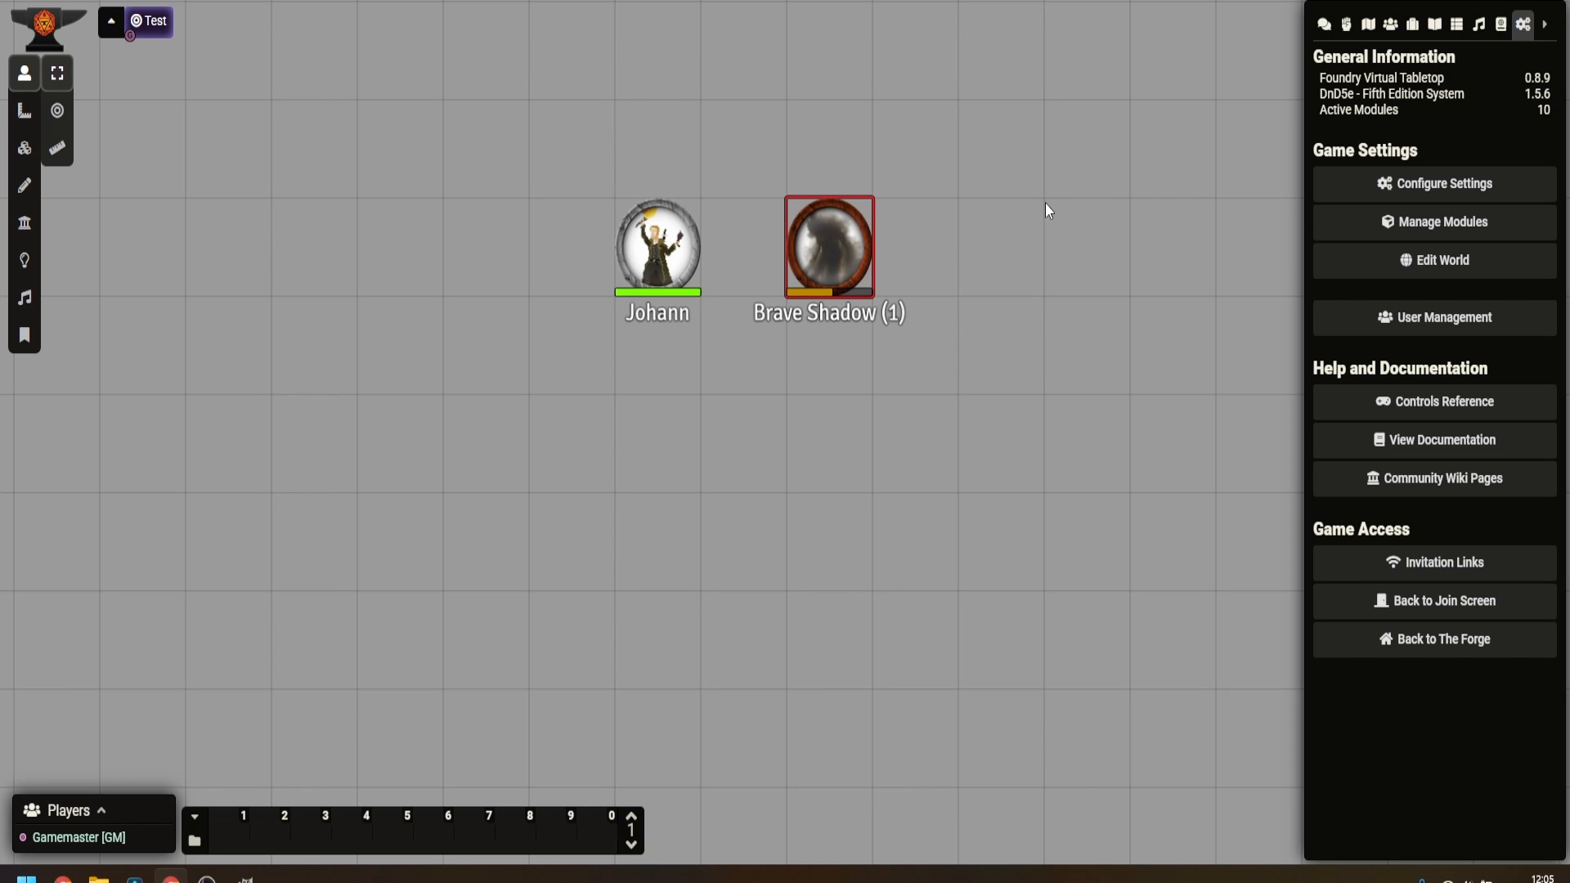
# Look at how the theme styles the items and actors directories, and return to the chat log.
pyautogui.click(1412, 23)
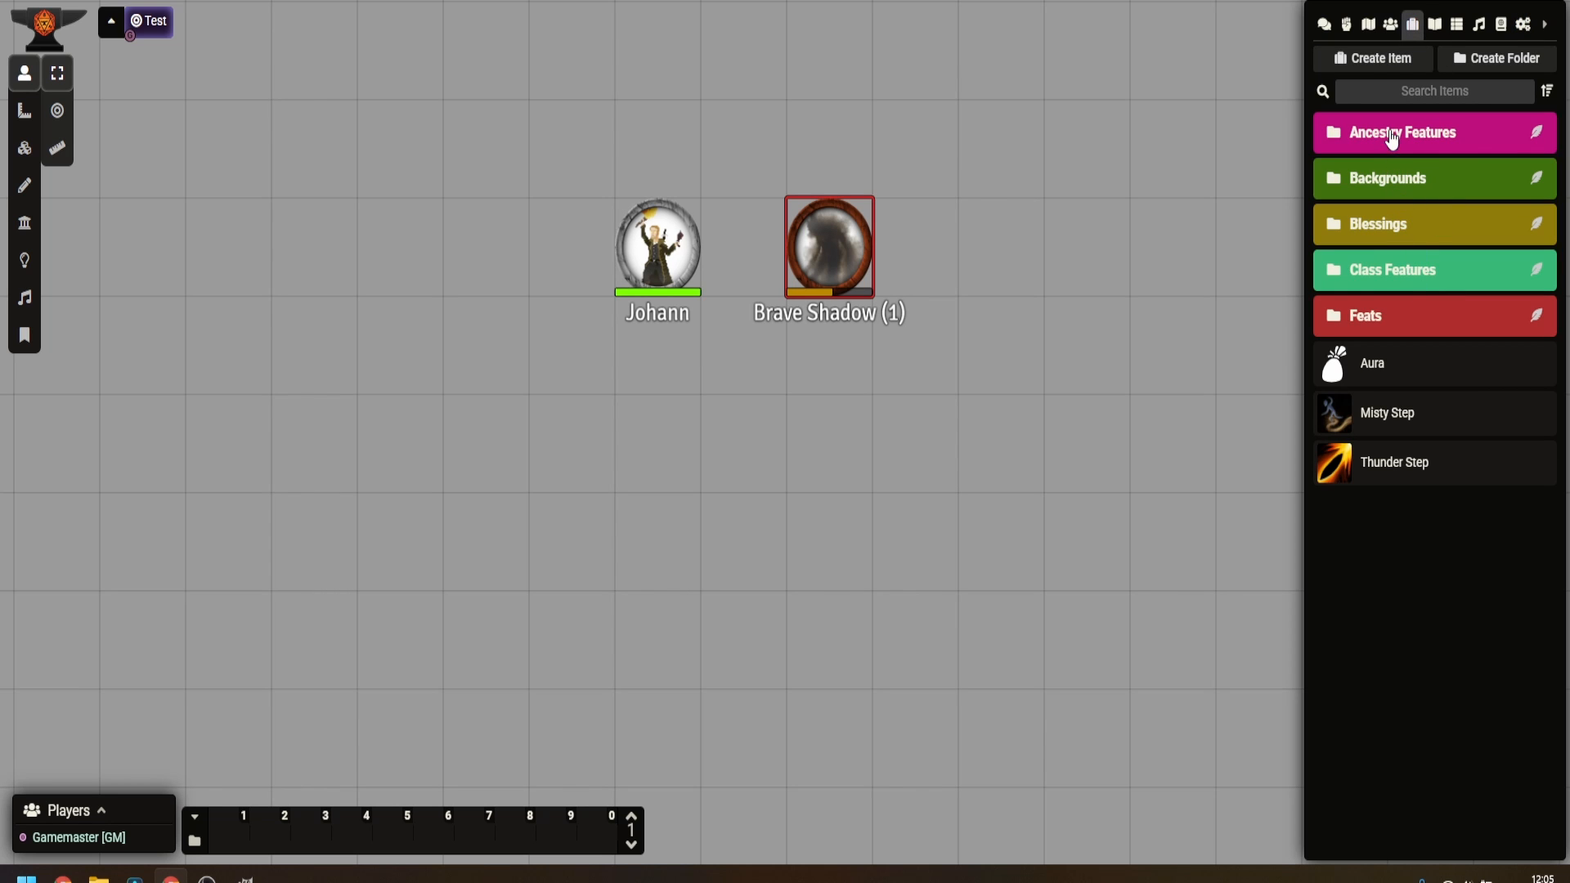
pyautogui.click(1390, 24)
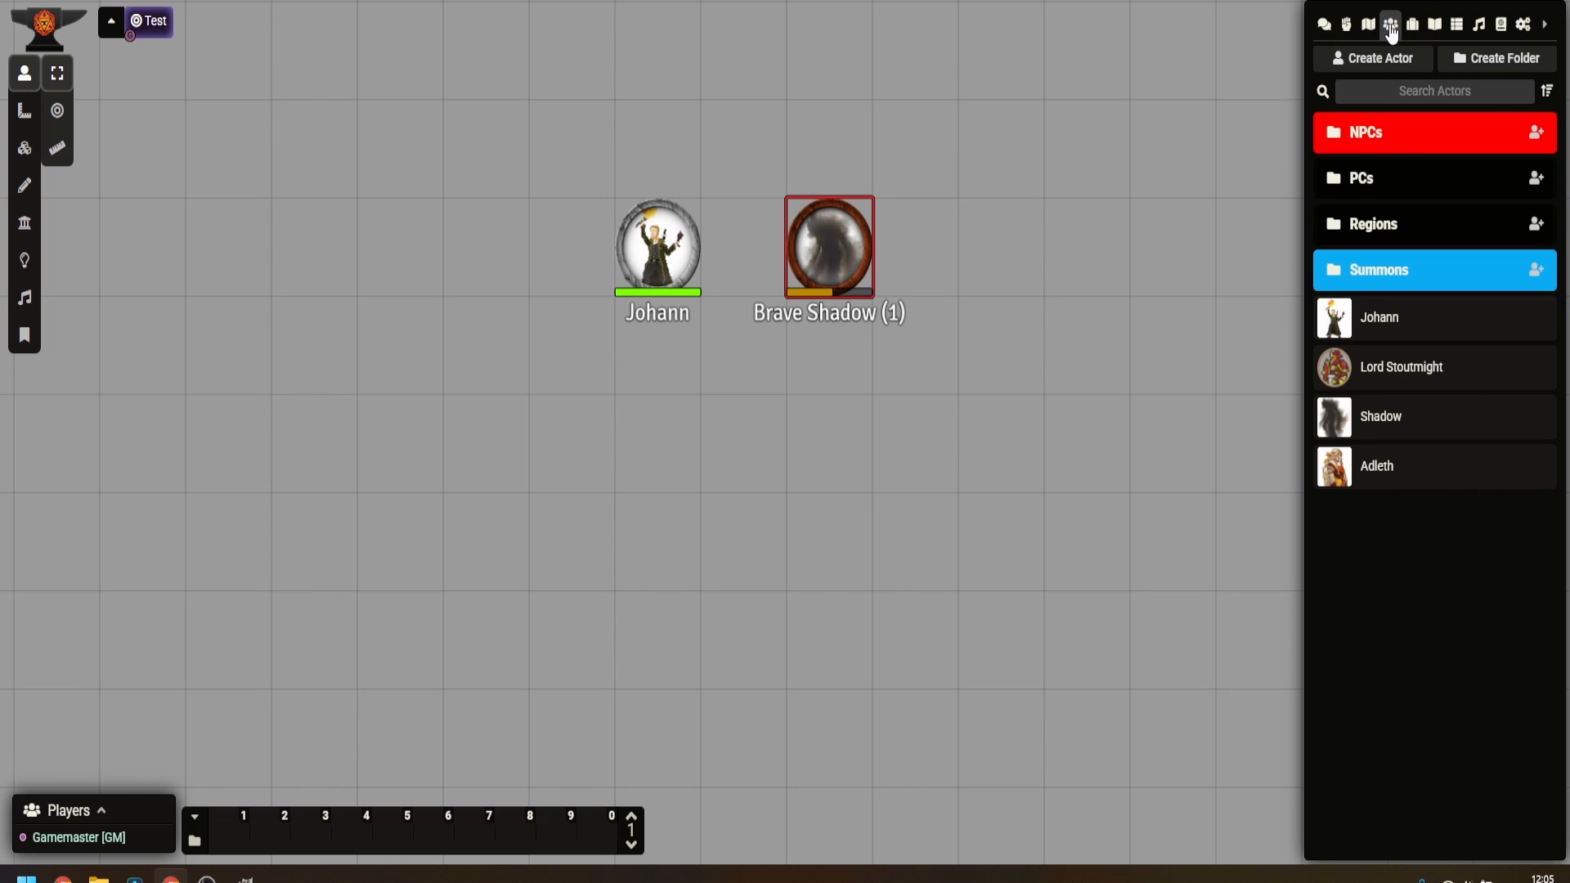
pyautogui.click(1325, 25)
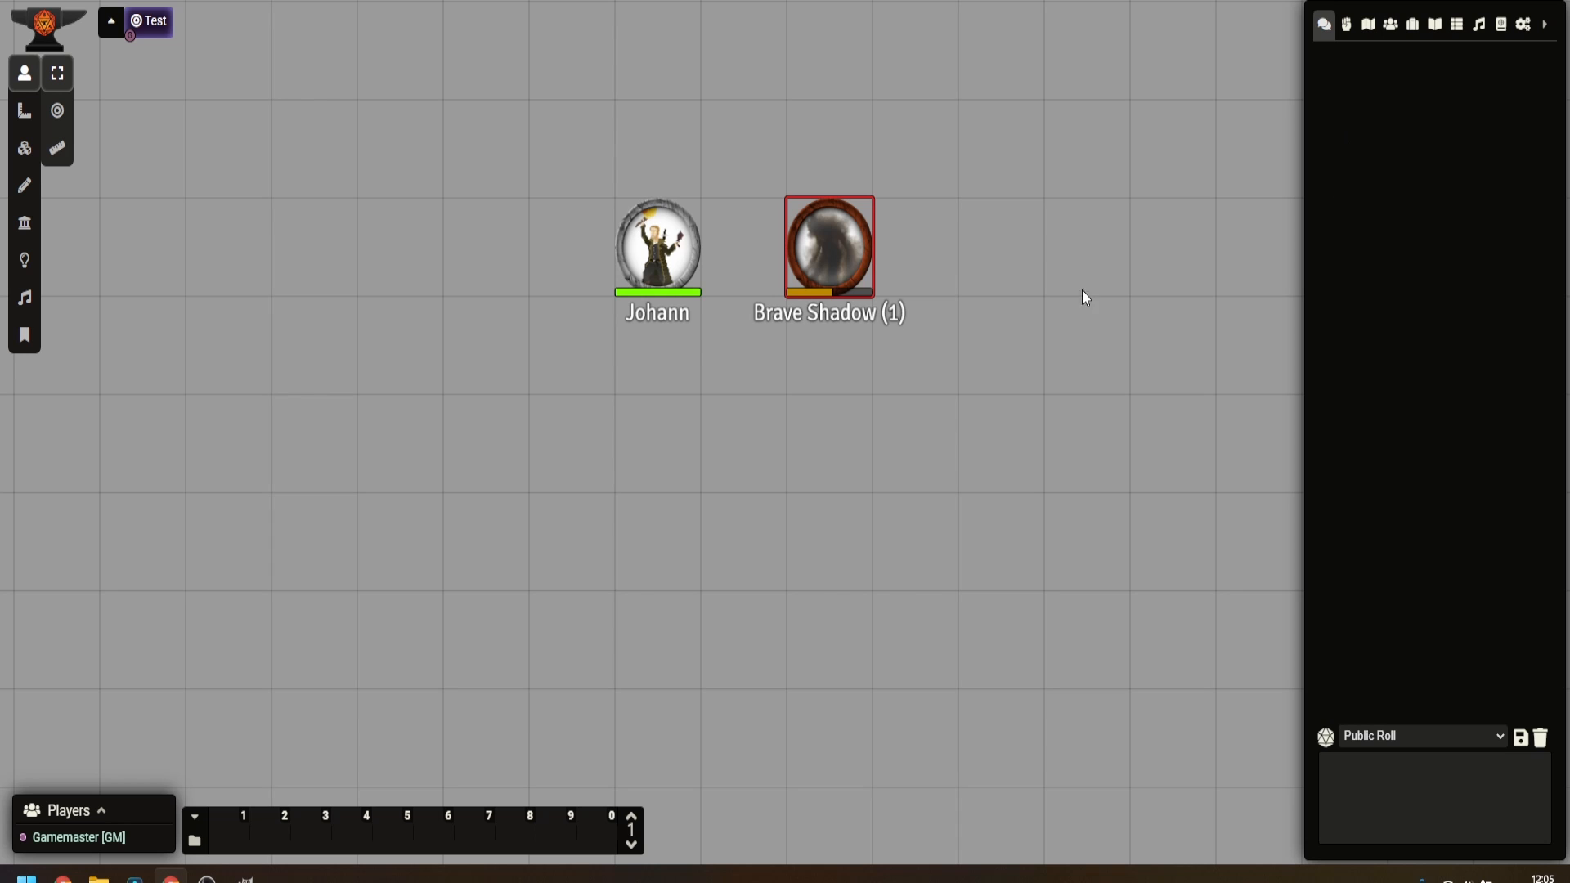
# Switch Johann's own sheet to dnd5e.Tidy5eSheet, save the sheet configuration and close the sheet.
pyautogui.doubleClick(671, 237)
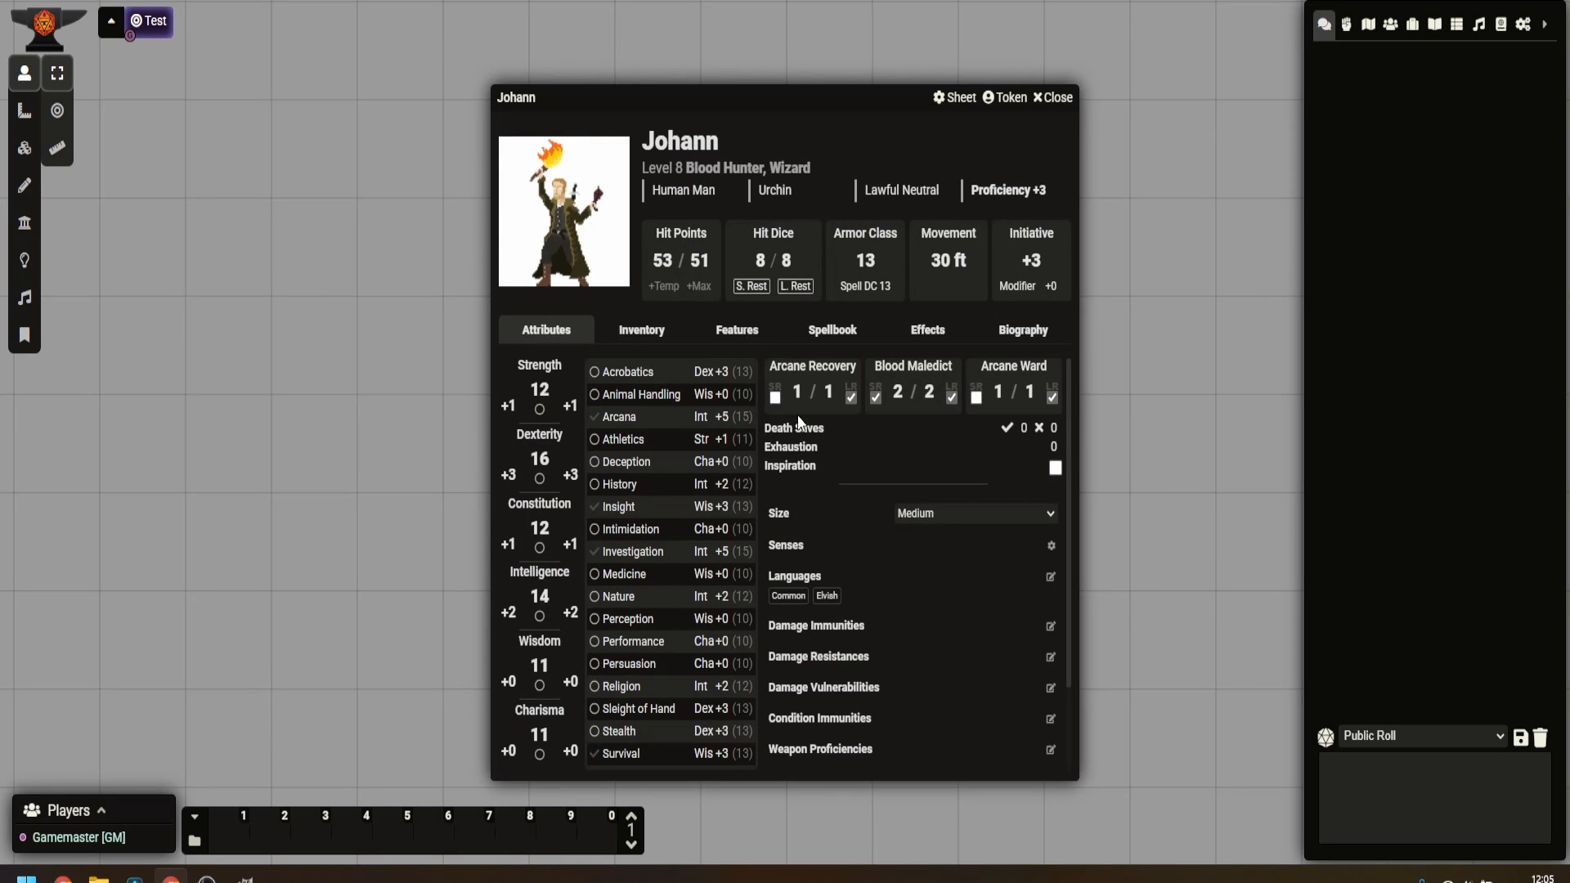
pyautogui.scroll(-2, 785, 457)
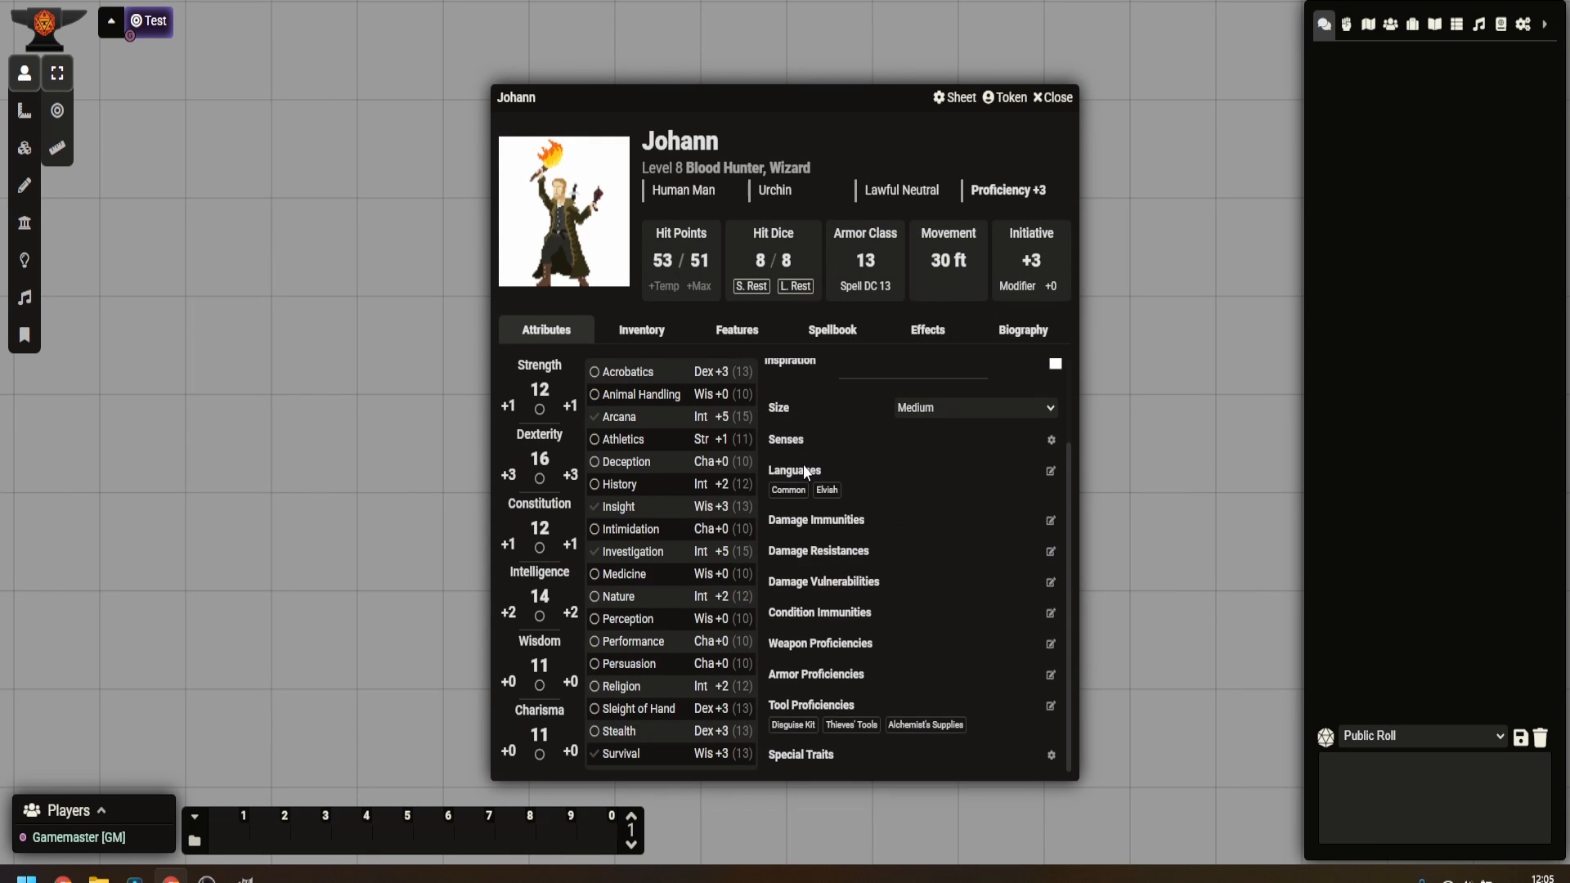
pyautogui.click(950, 98)
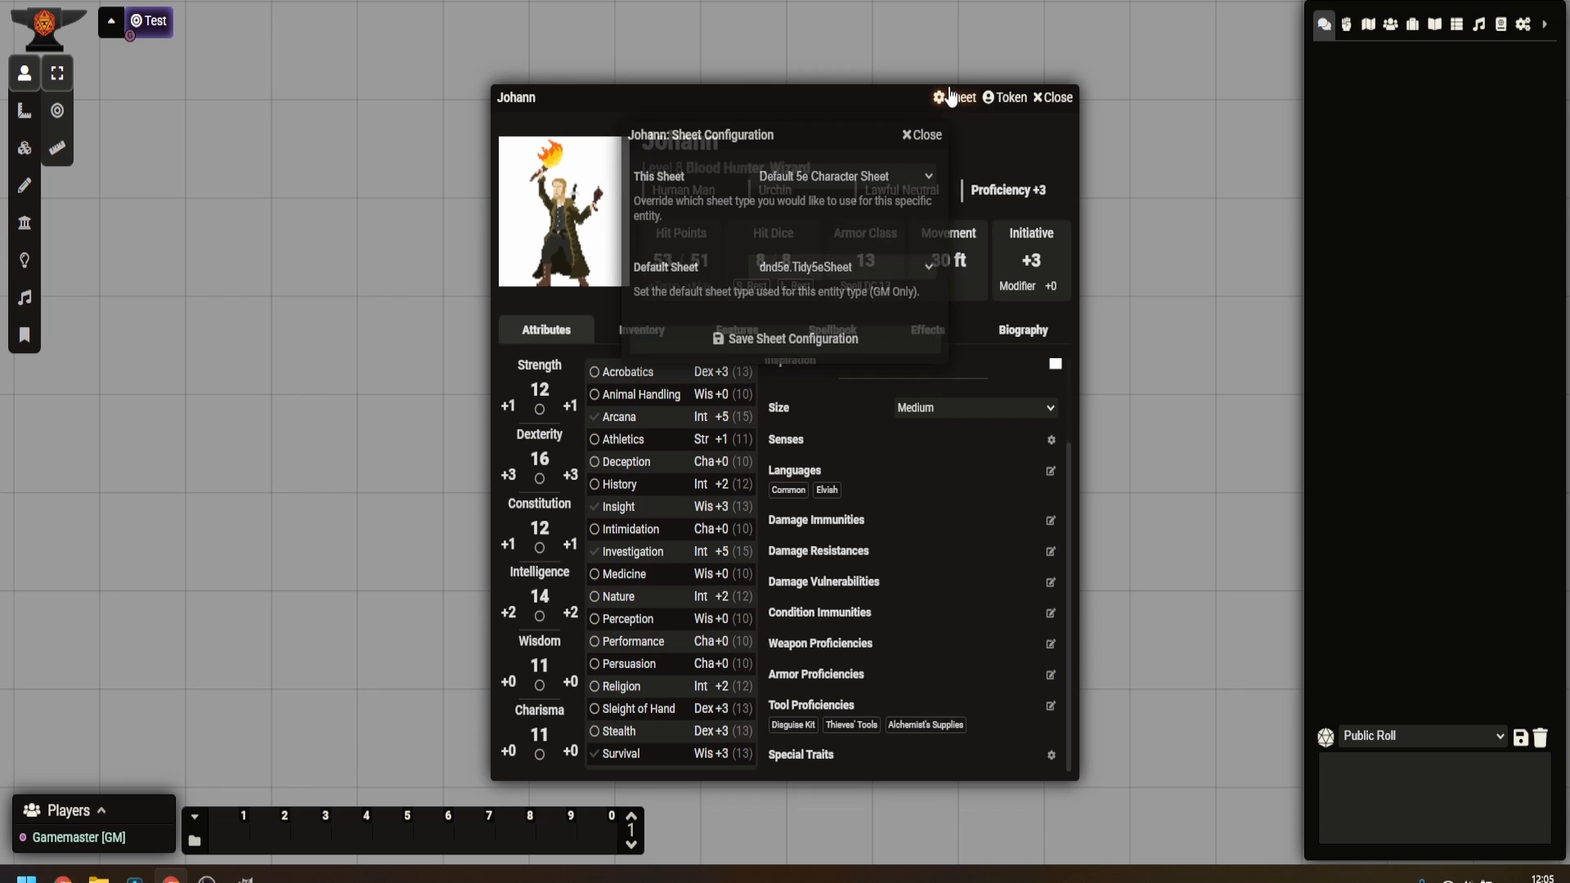
pyautogui.click(851, 179)
pyautogui.click(846, 214)
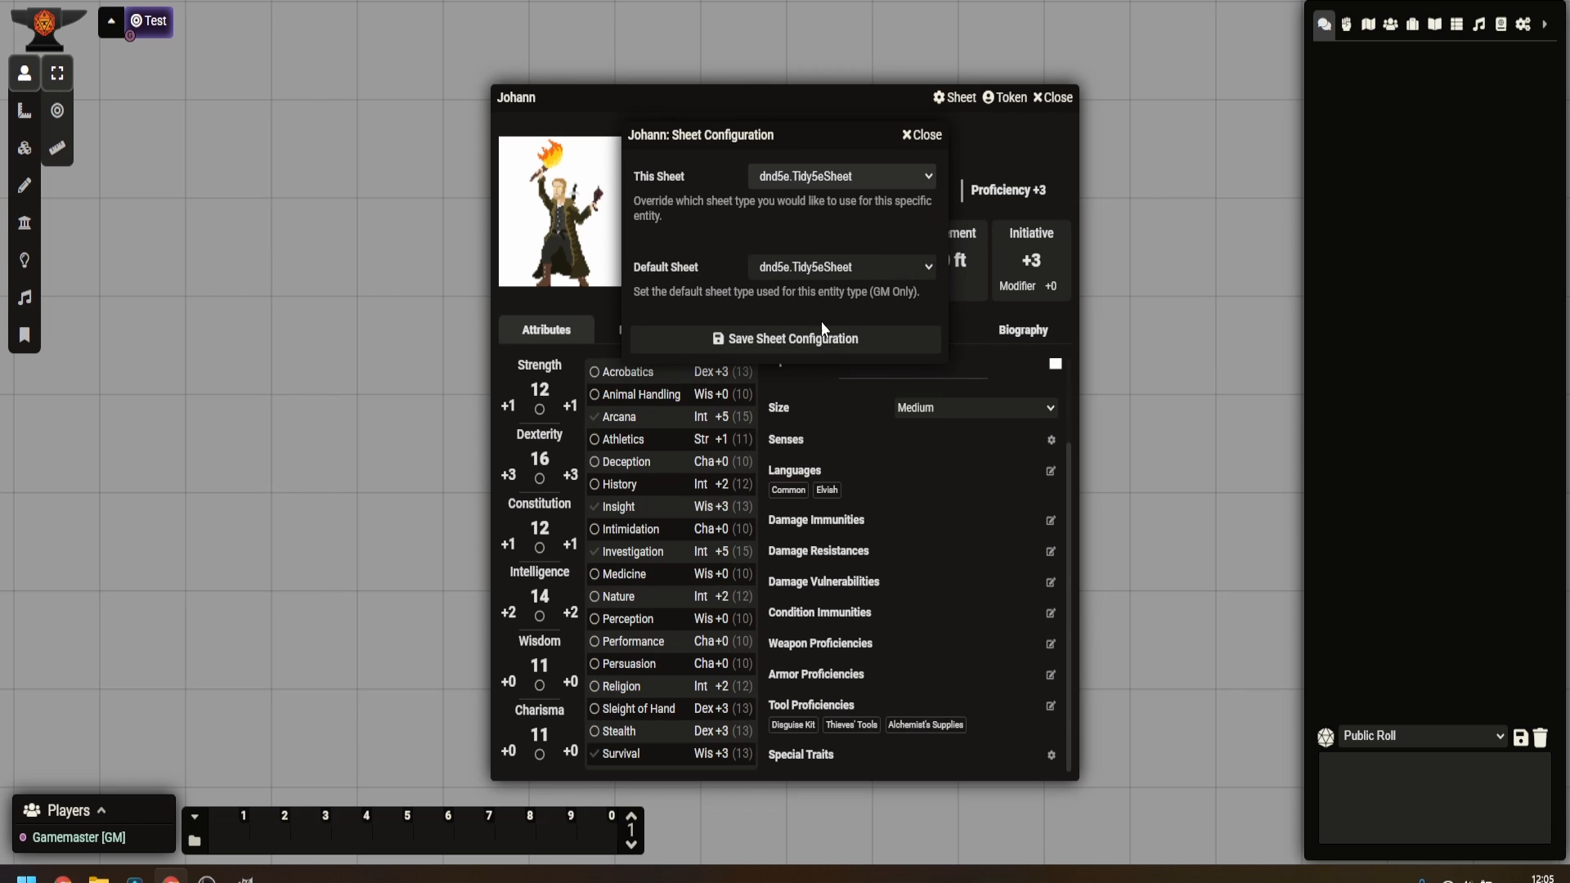
pyautogui.click(811, 338)
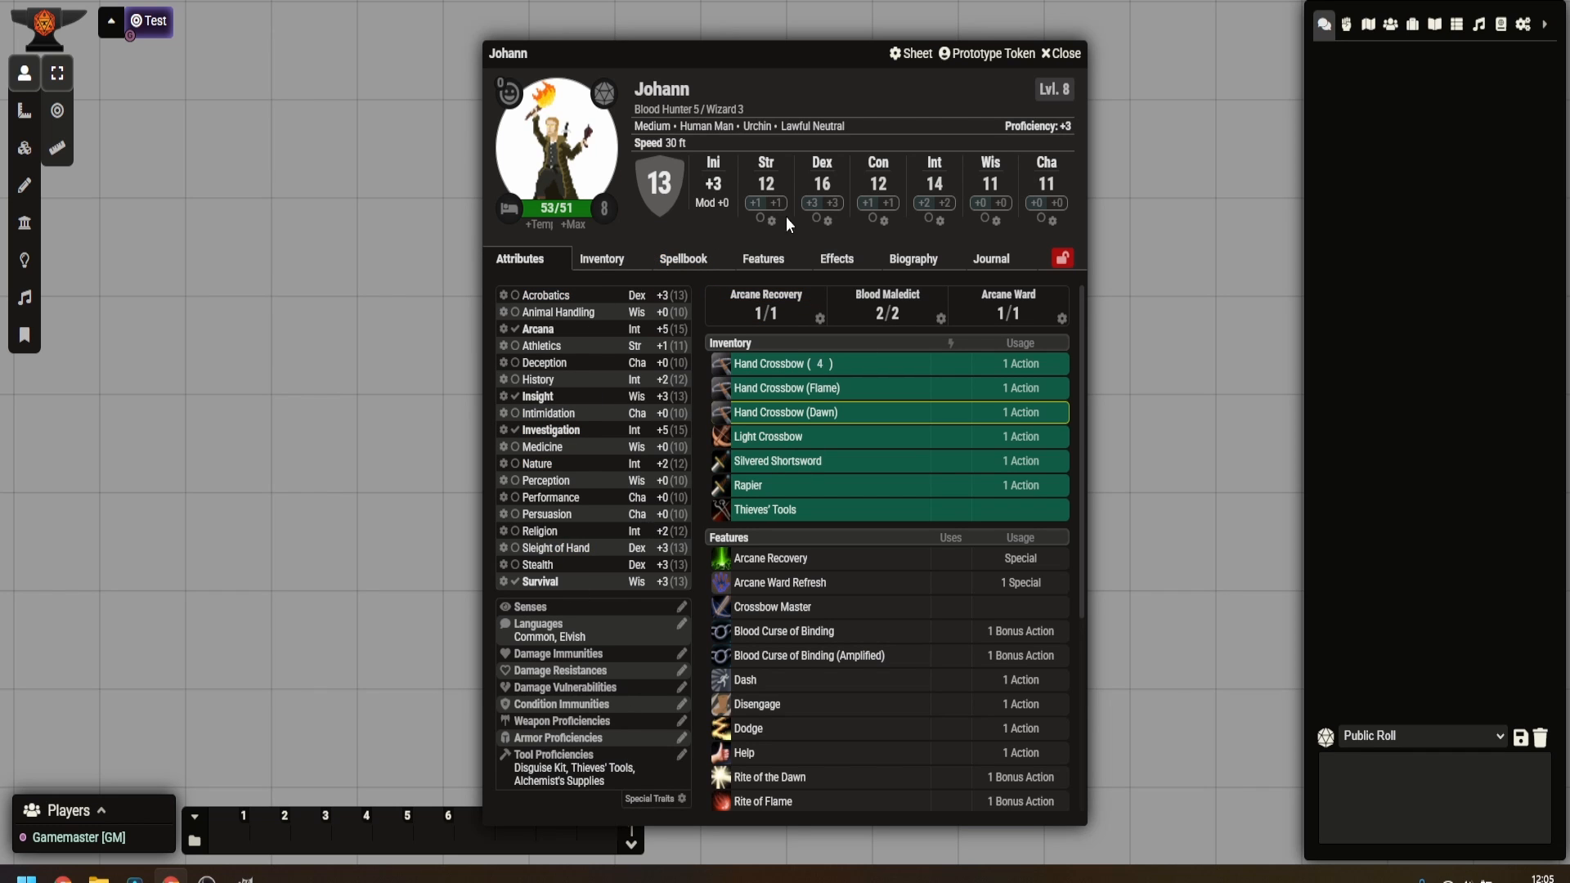
pyautogui.click(1063, 54)
# Switch the Brave Shadow's own sheet to dnd5e.Tidy5eNPC, save the configuration, and display the token's HUD.
pyautogui.rightClick(850, 241)
pyautogui.doubleClick(853, 237)
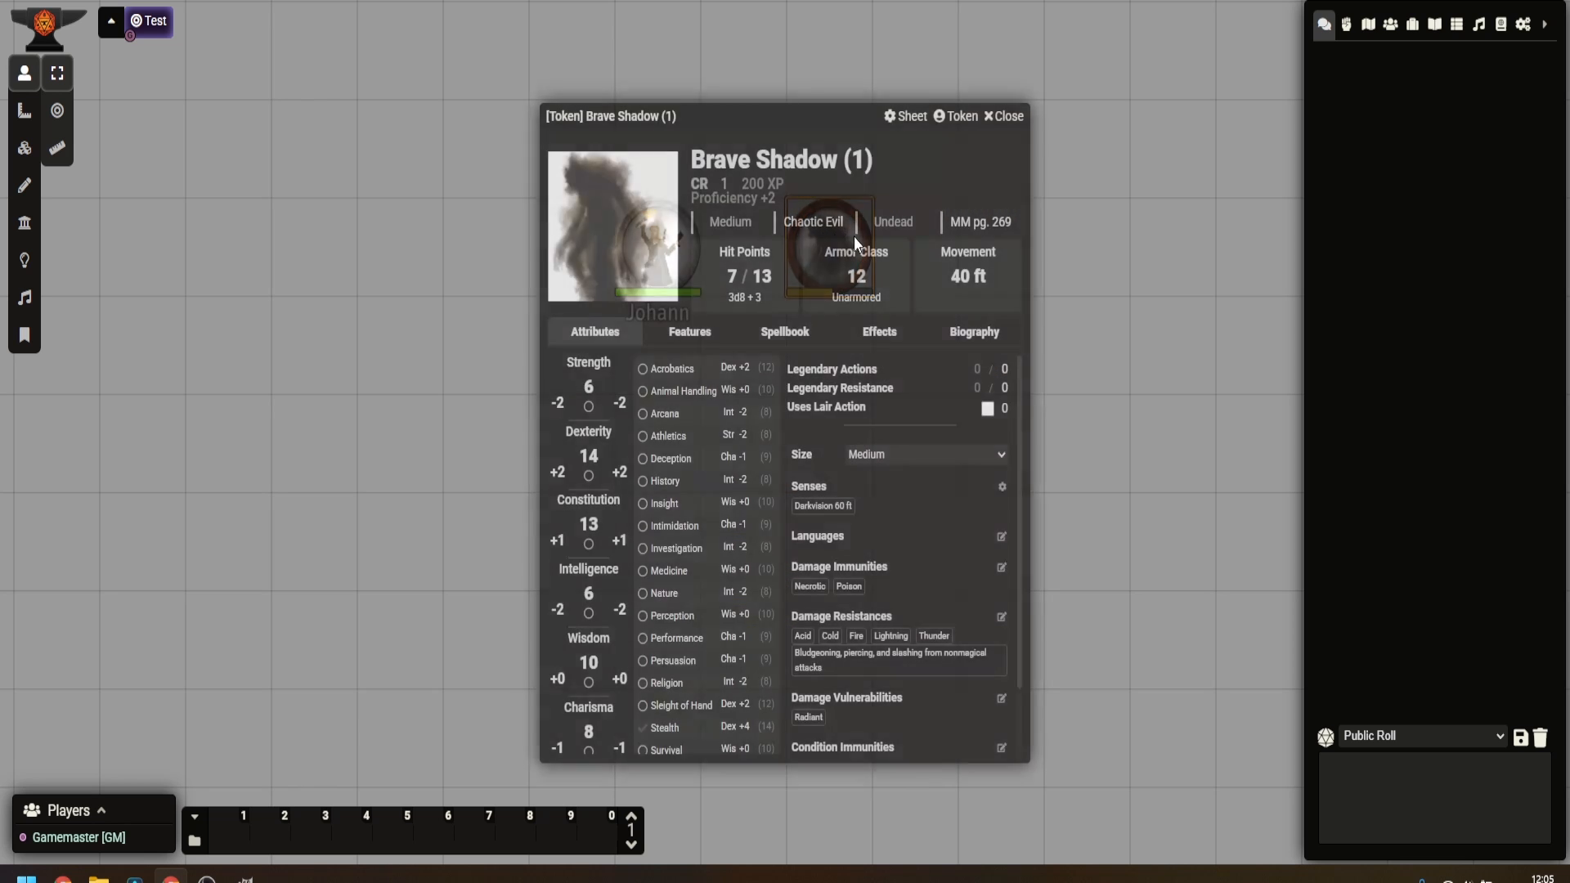
pyautogui.click(906, 117)
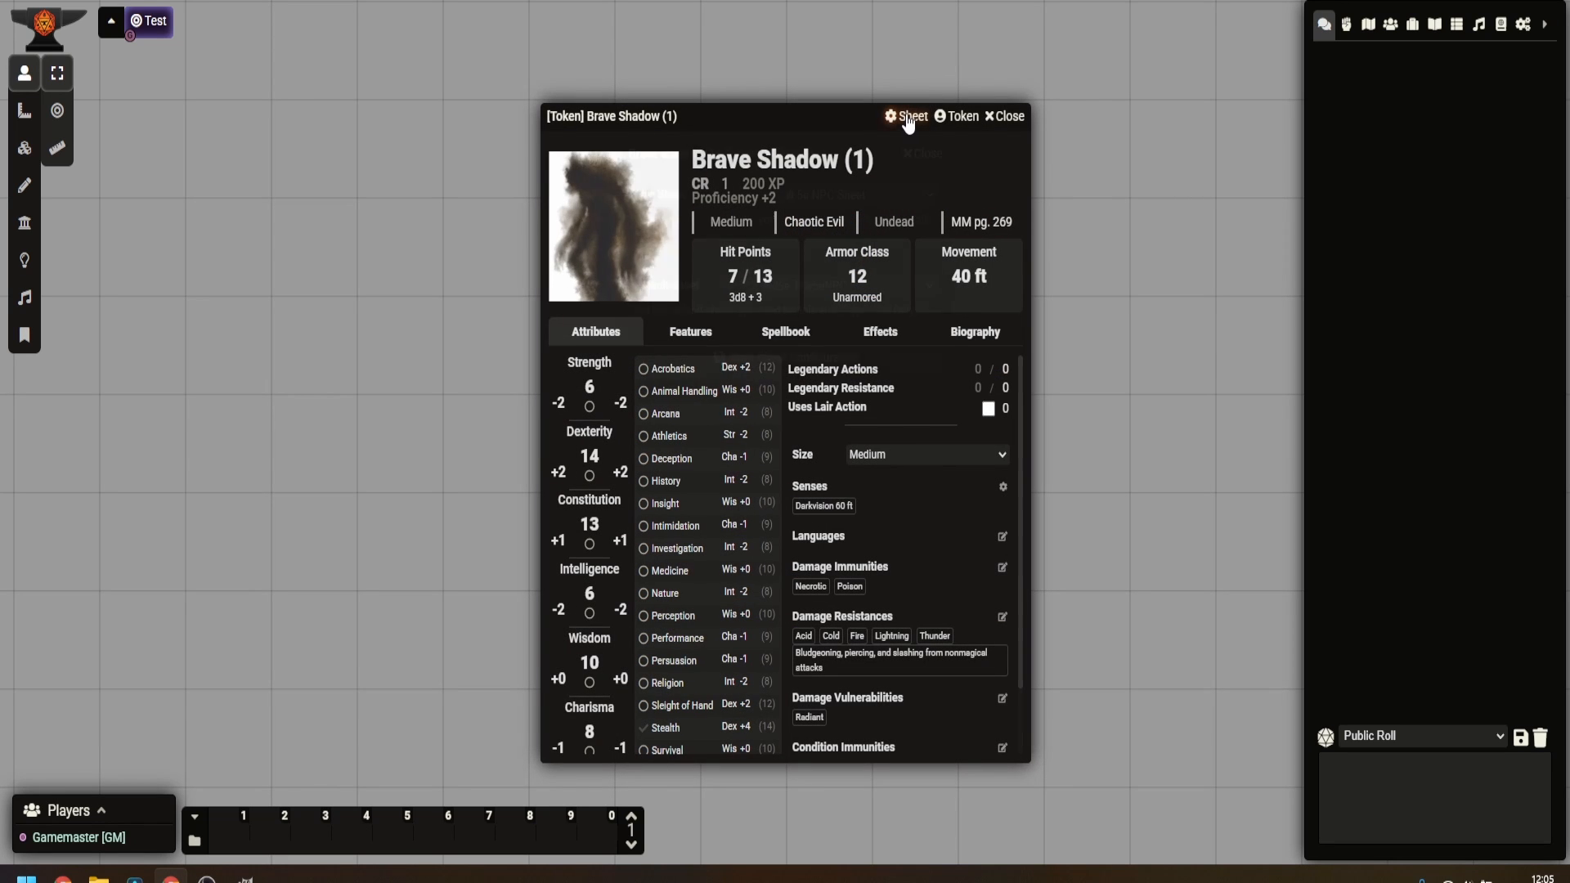
pyautogui.click(842, 195)
pyautogui.click(847, 232)
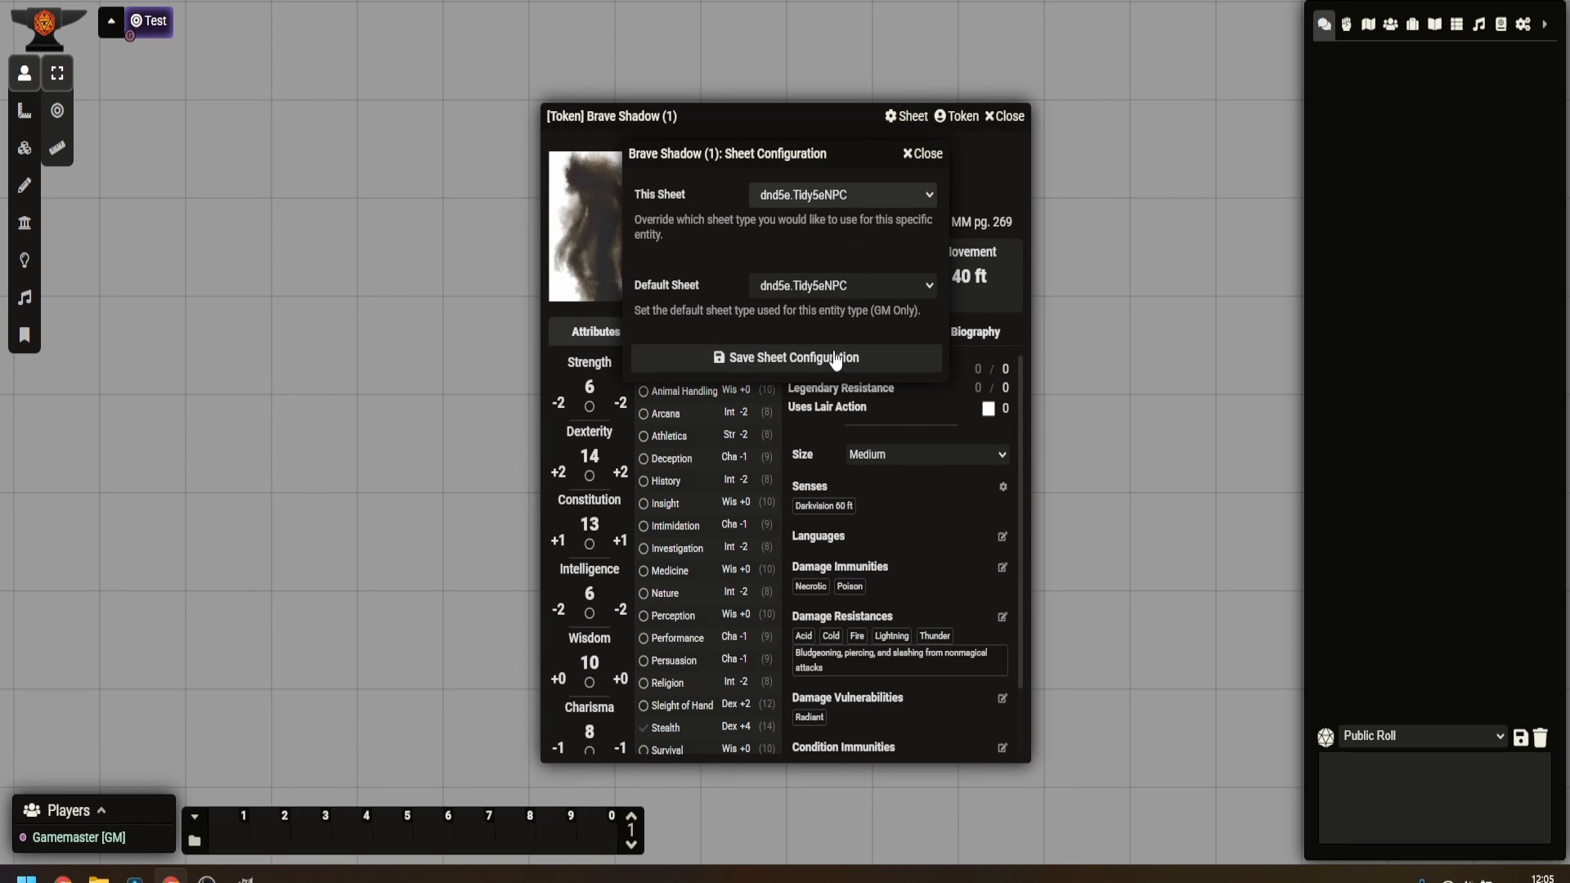
pyautogui.click(842, 358)
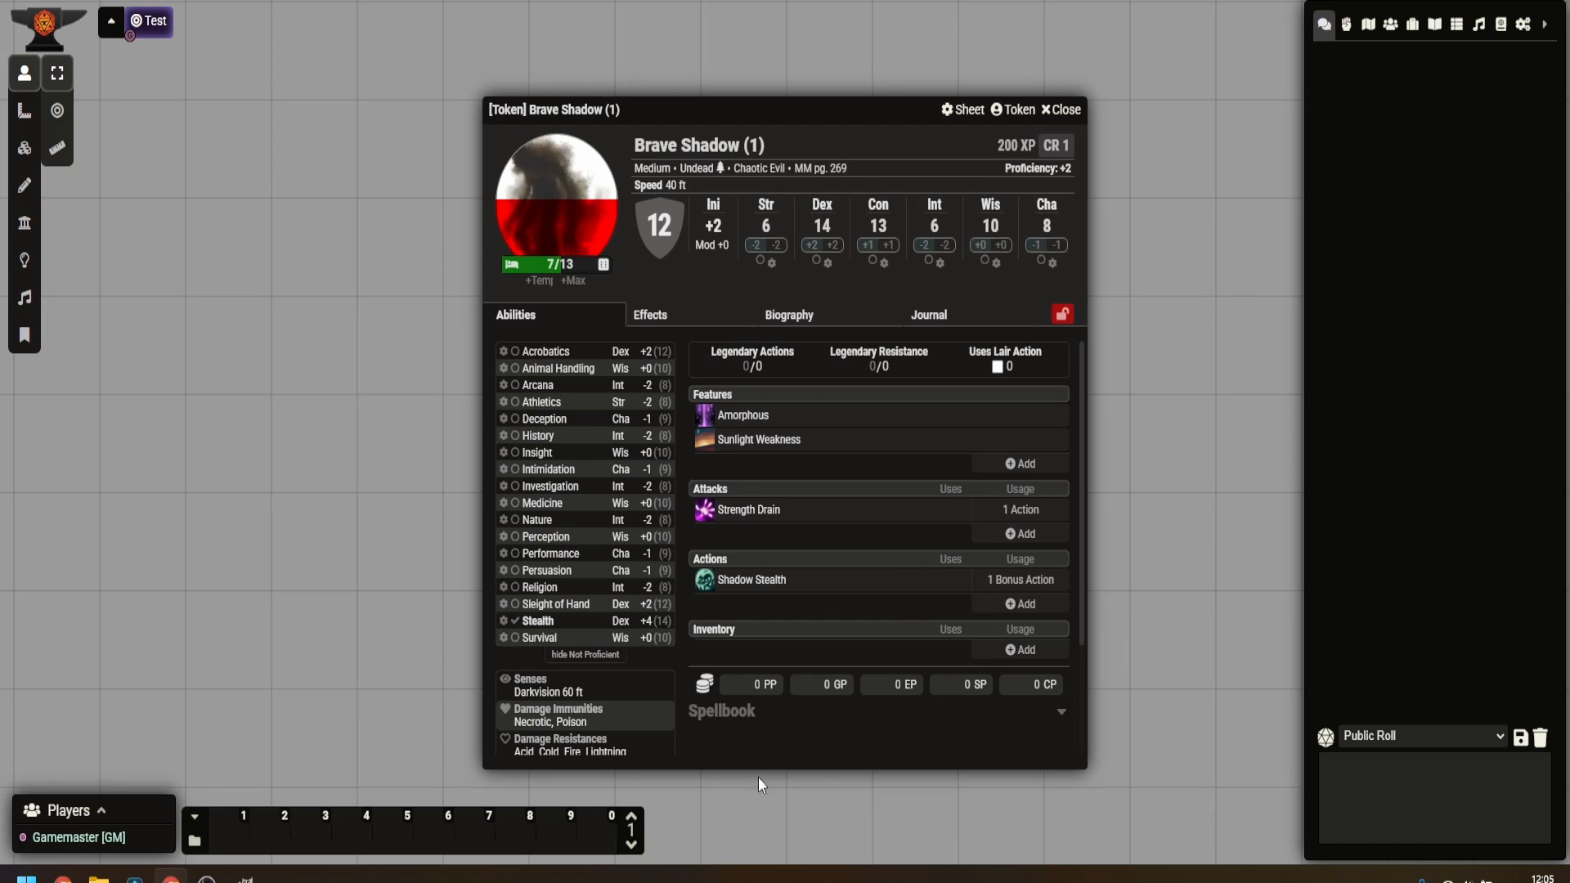
pyautogui.click(1063, 112)
pyautogui.rightClick(829, 246)
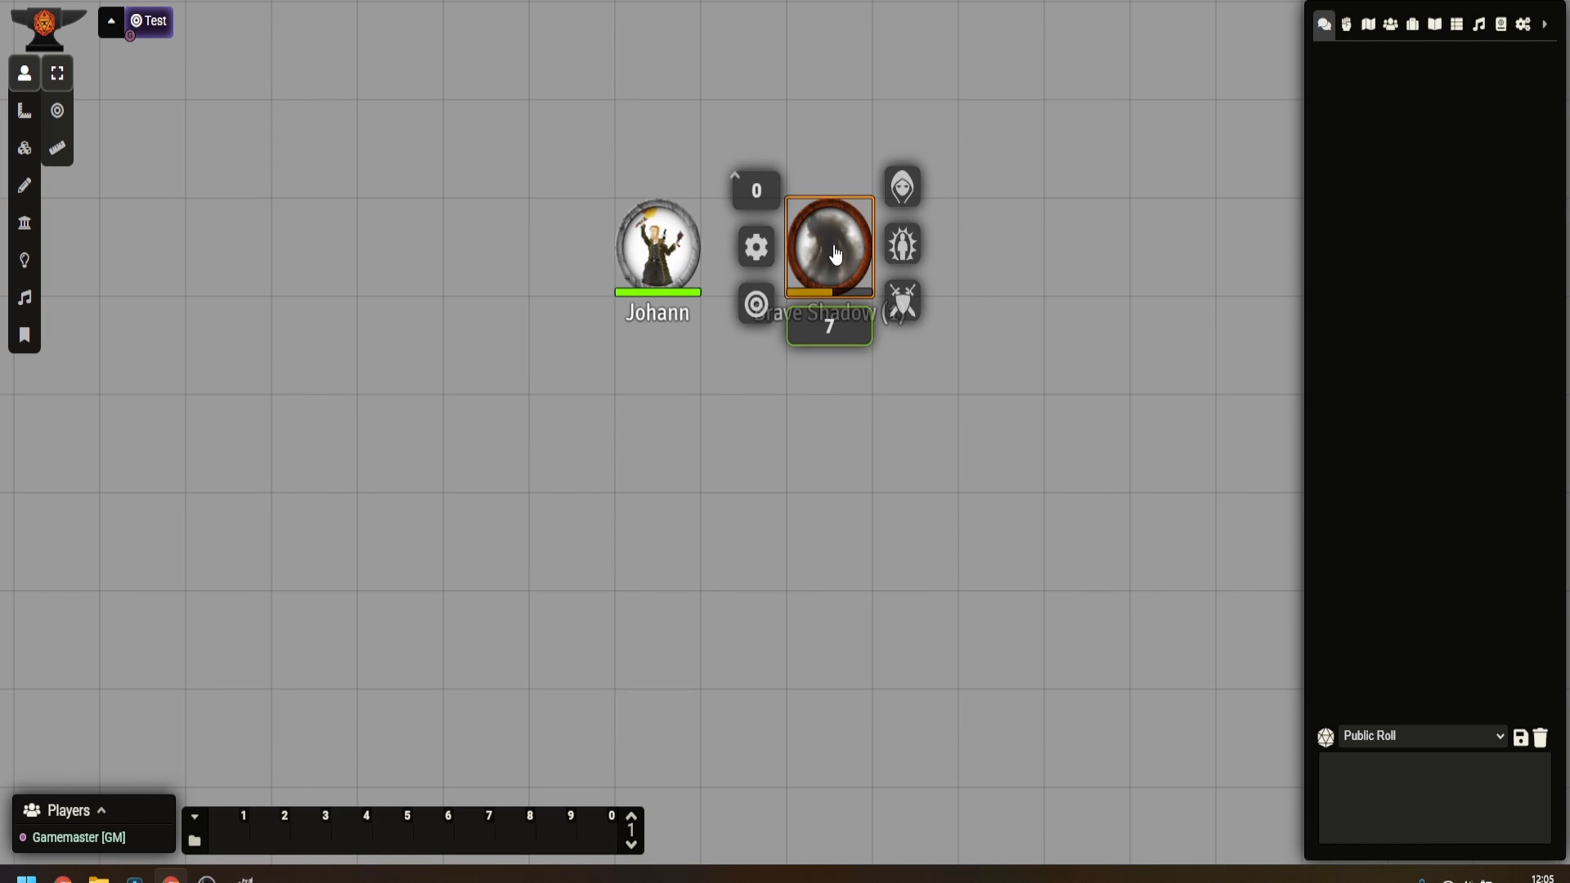
# Attack the Brave Shadow with Johann's Hand Crossbow (4) with advantage, roll normal damage and close the sheet.
pyautogui.doubleClick(673, 268)
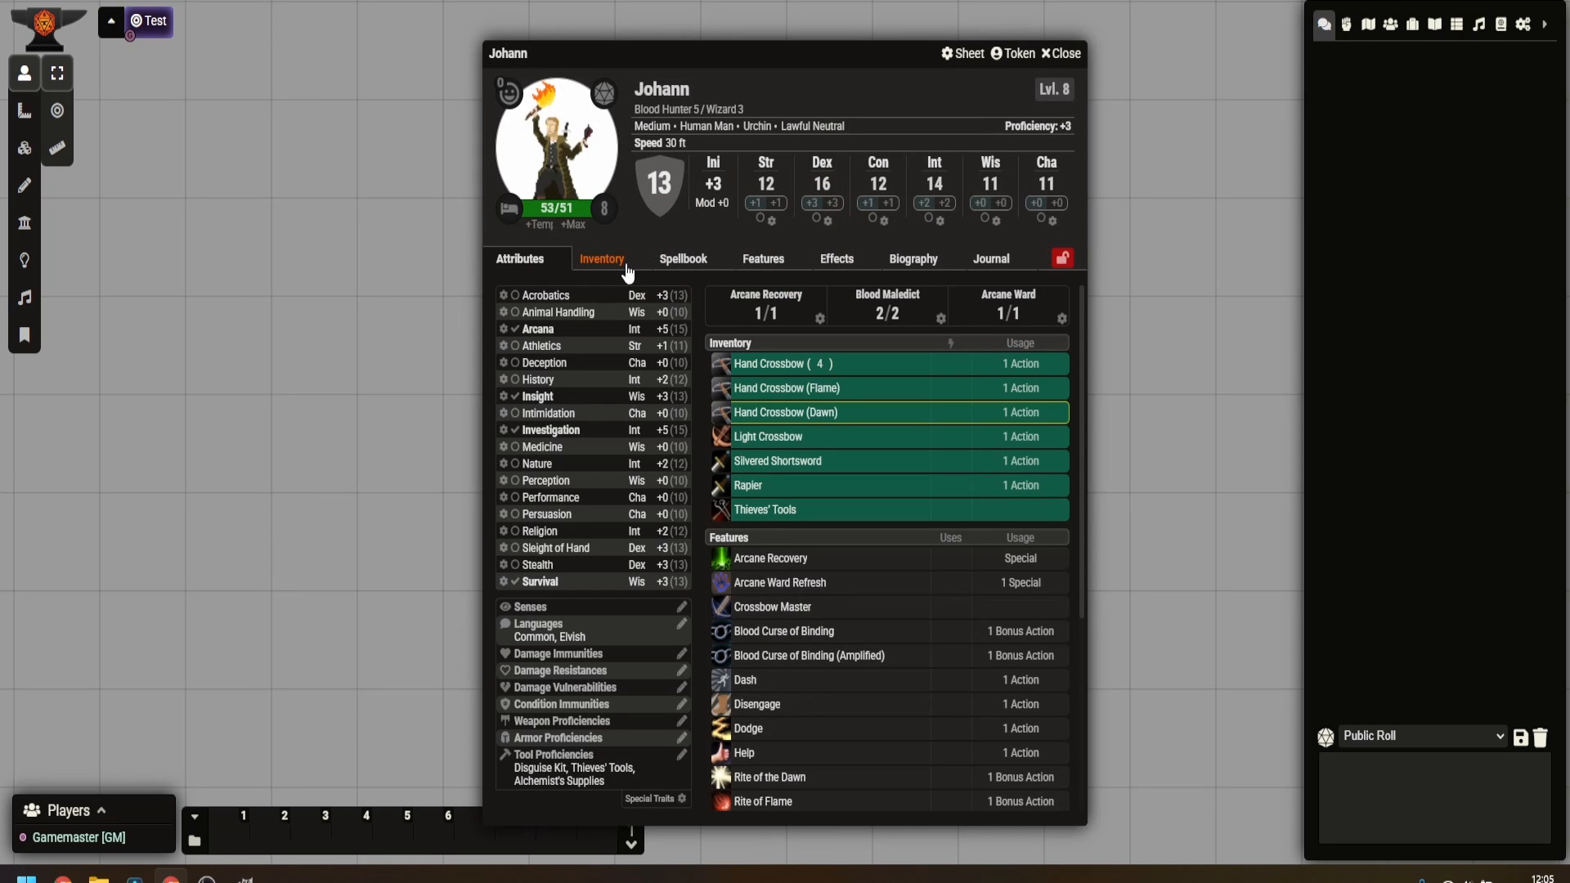
pyautogui.click(626, 265)
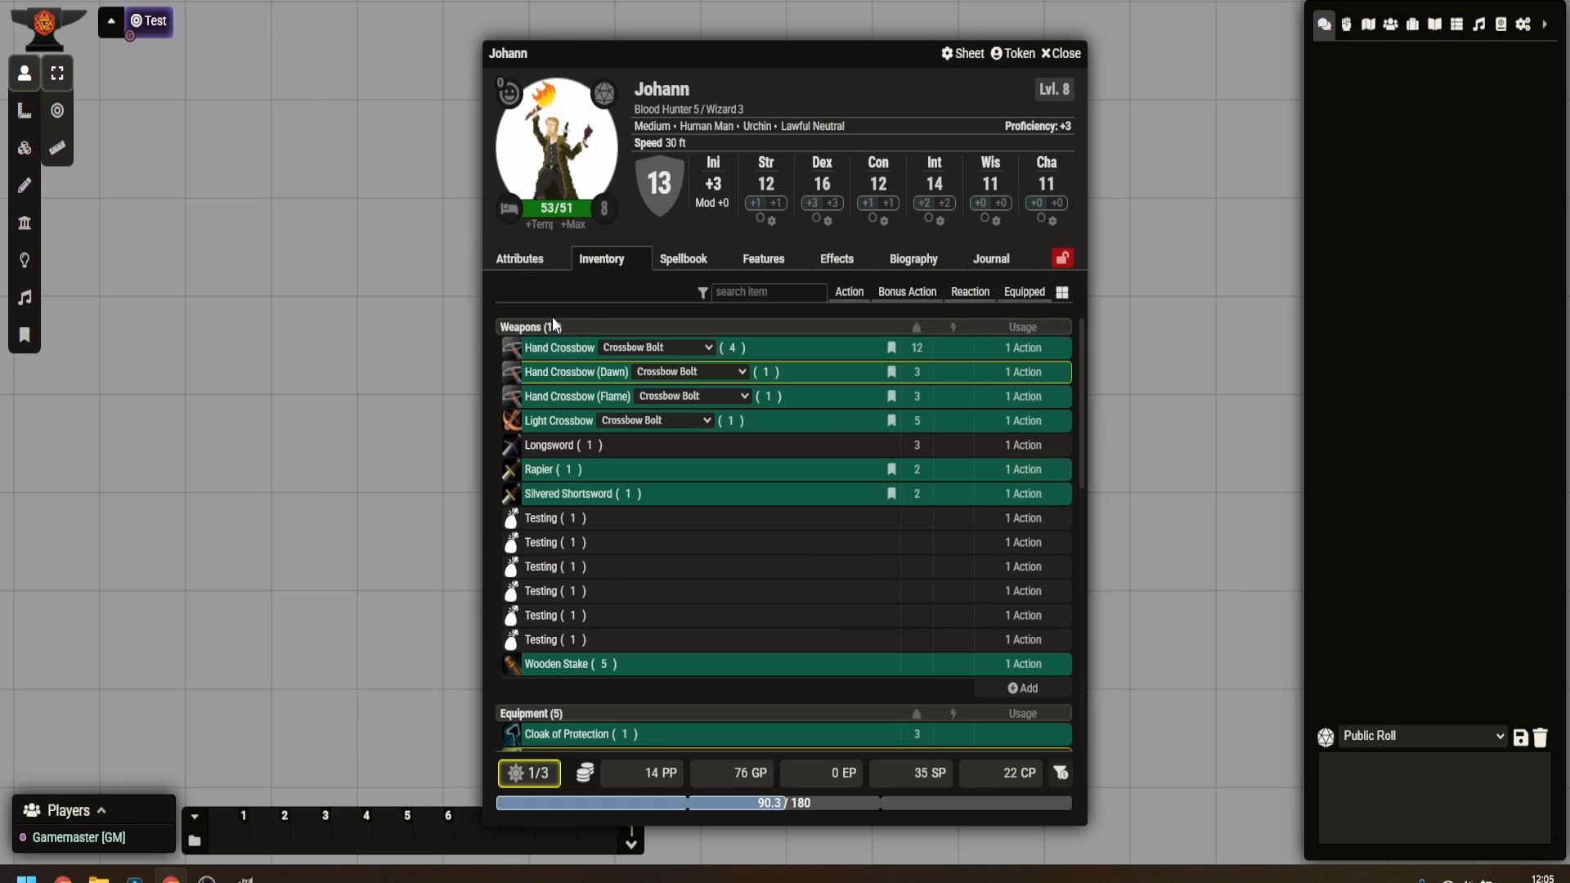
pyautogui.click(511, 347)
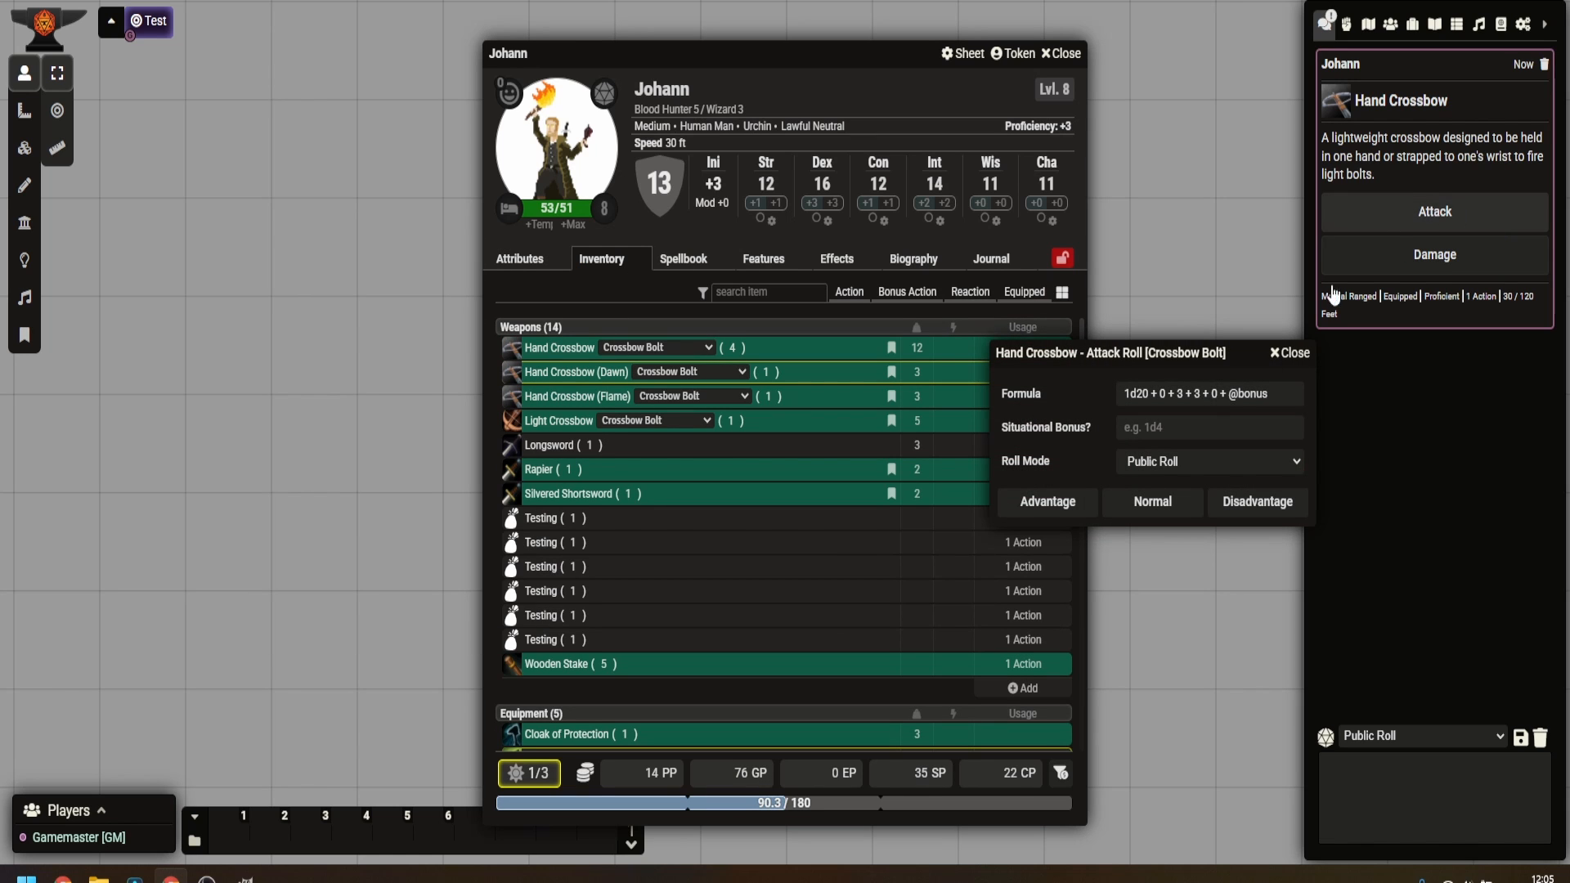
pyautogui.click(1078, 499)
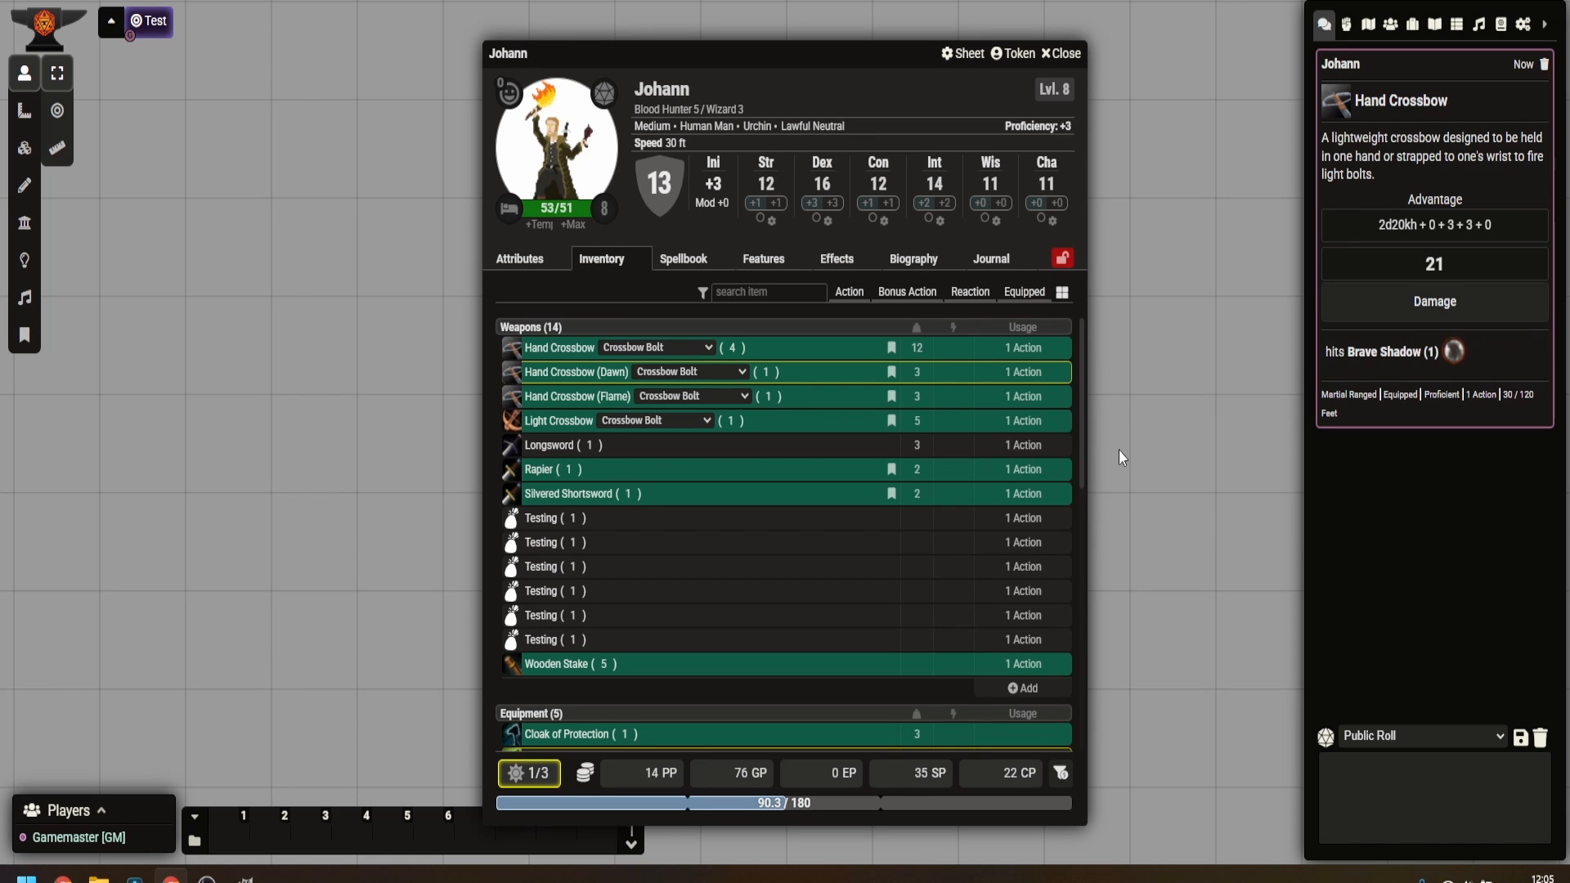
pyautogui.click(1436, 304)
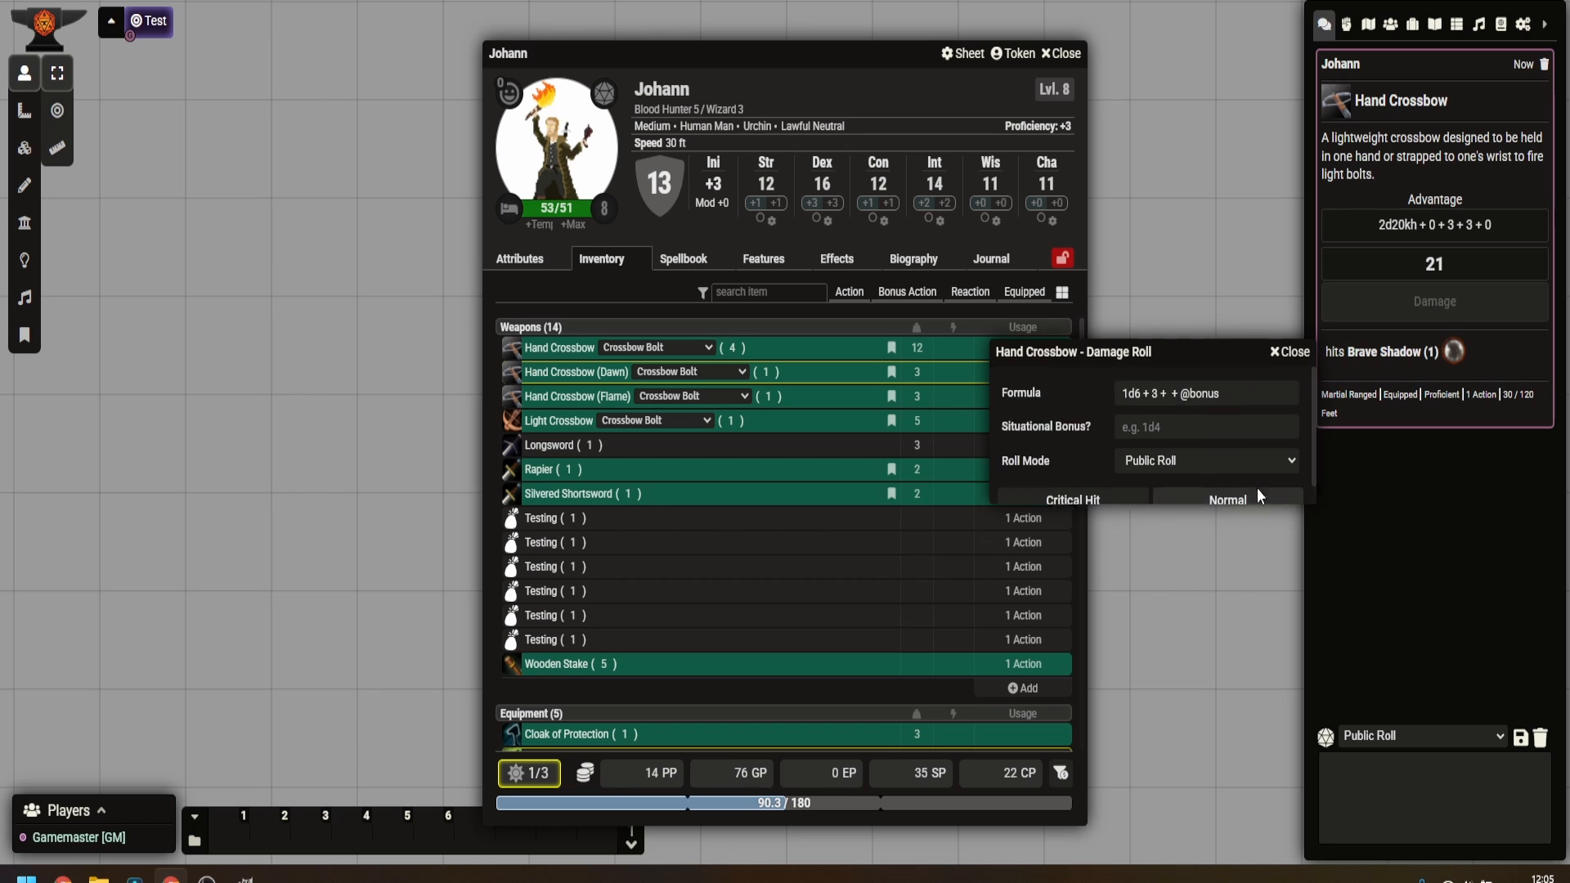
pyautogui.click(1261, 494)
pyautogui.click(1065, 53)
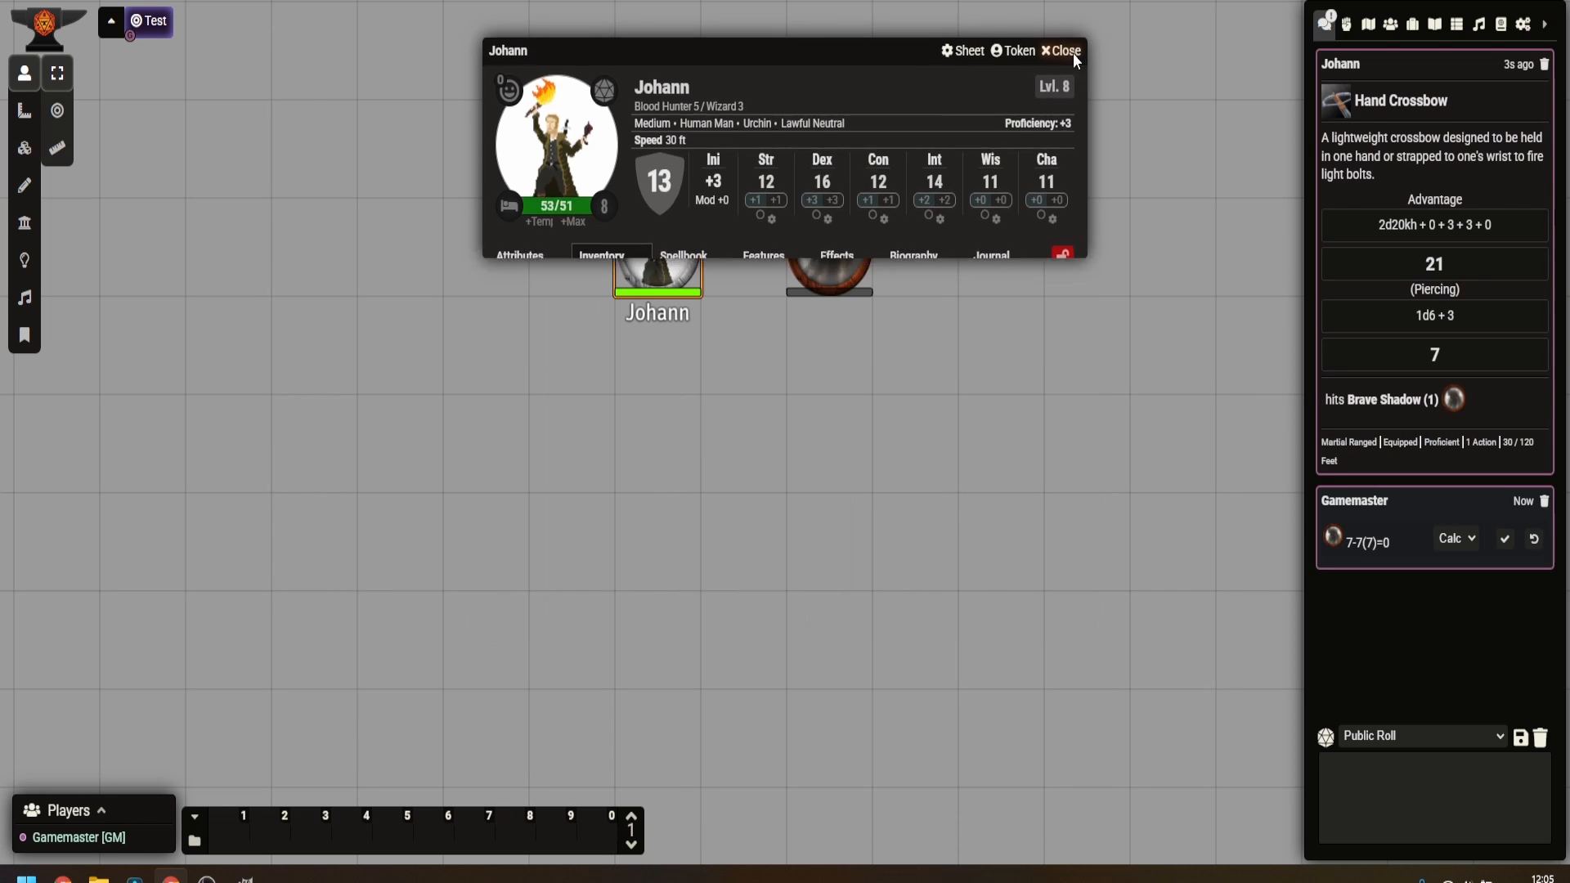
# Cast Comprehend Languages from Johann's spellbook, close the sheet and review the themed chat cards.
pyautogui.doubleClick(620, 260)
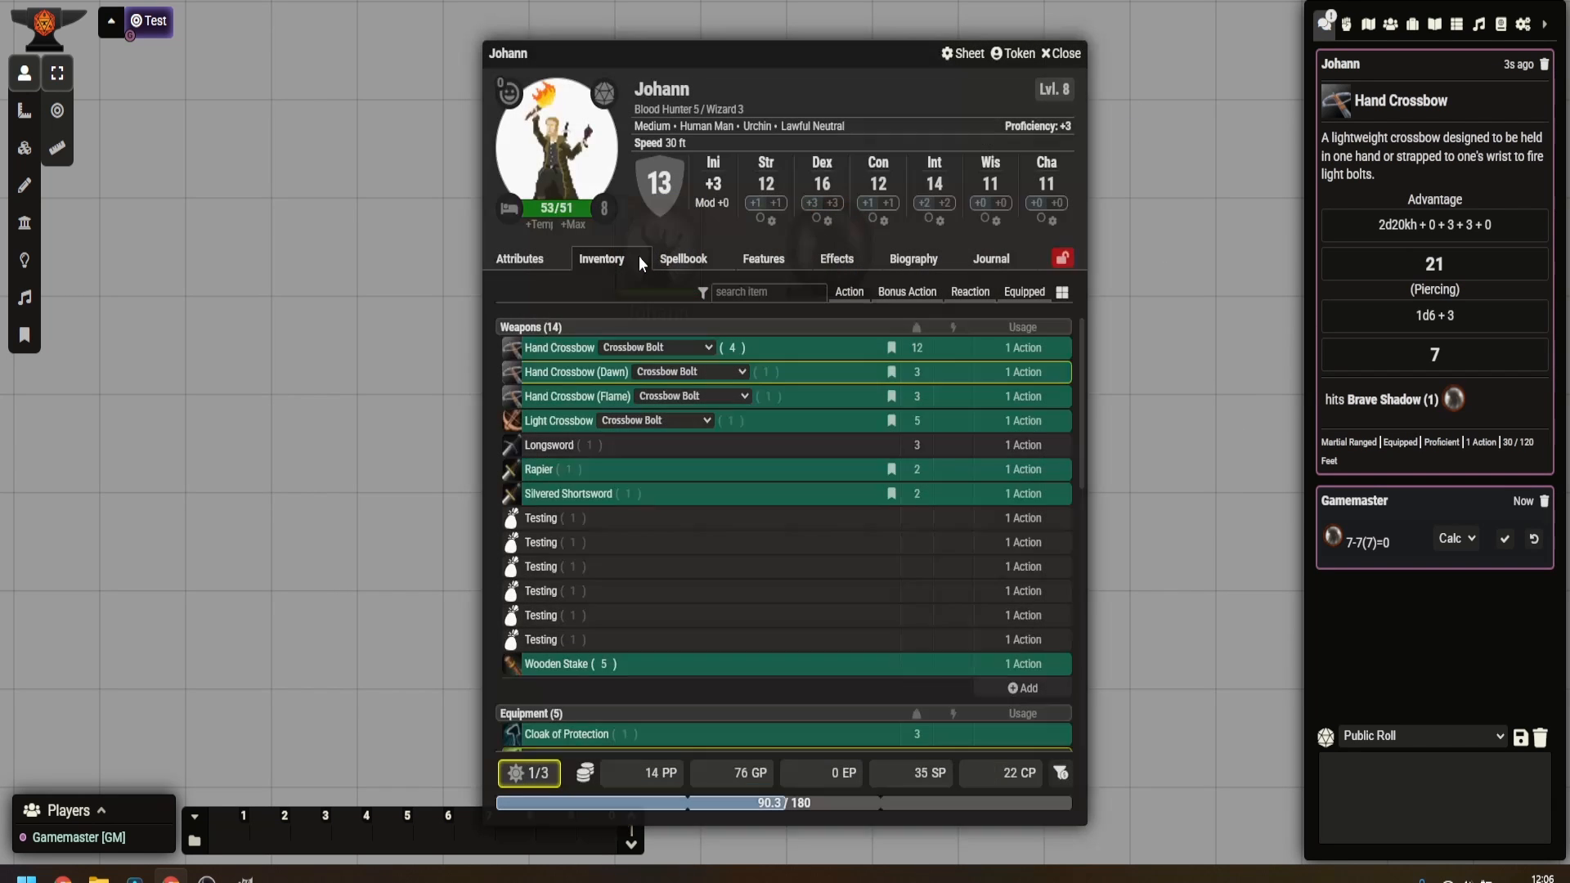
pyautogui.click(702, 260)
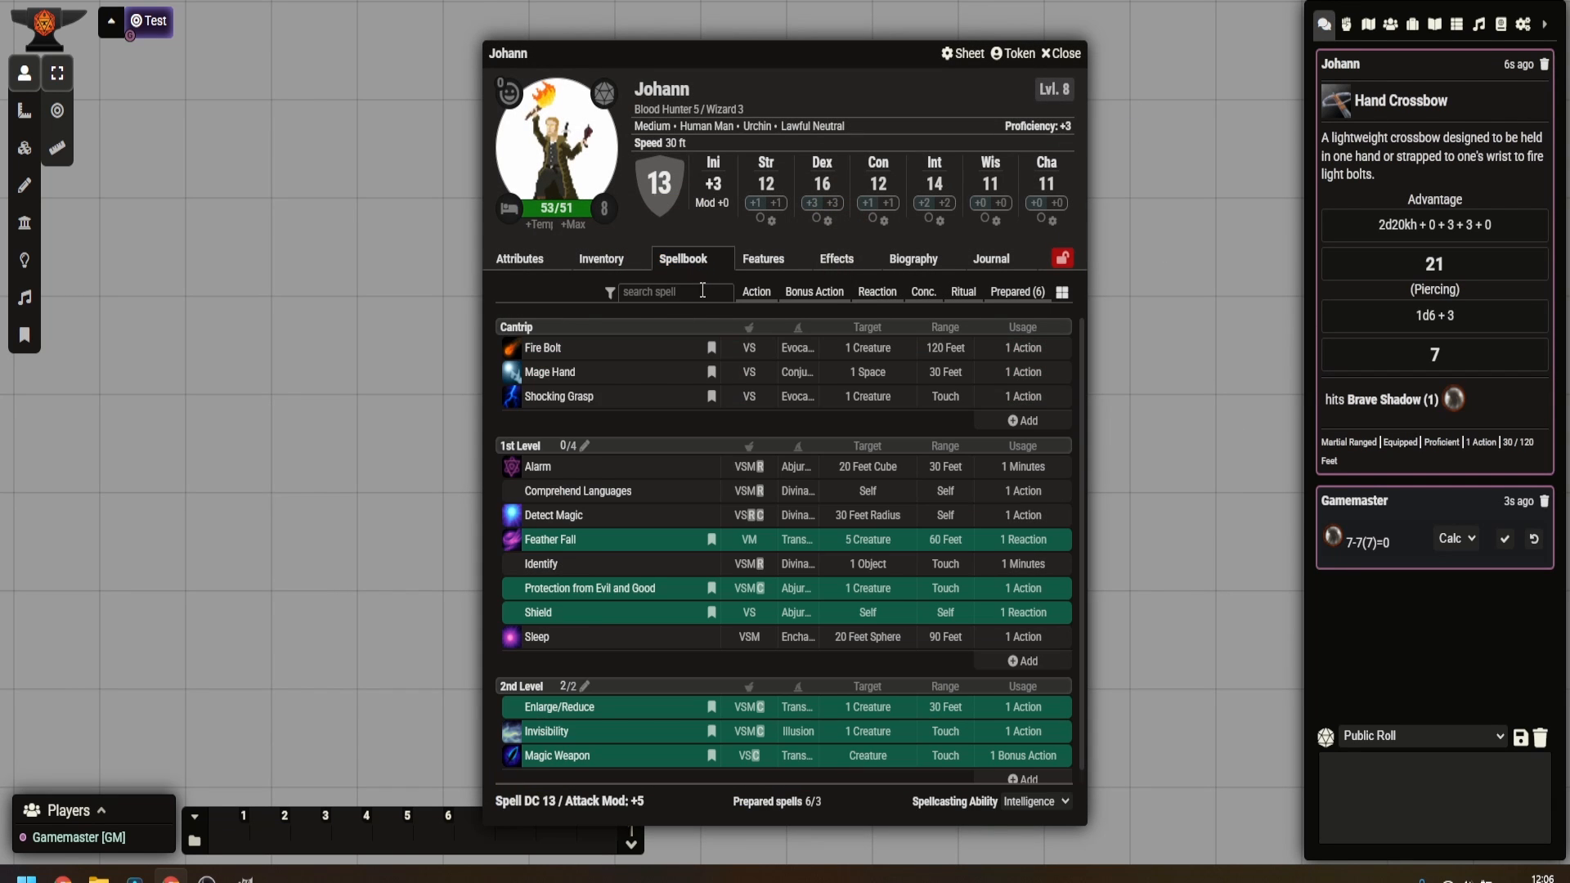
pyautogui.click(511, 490)
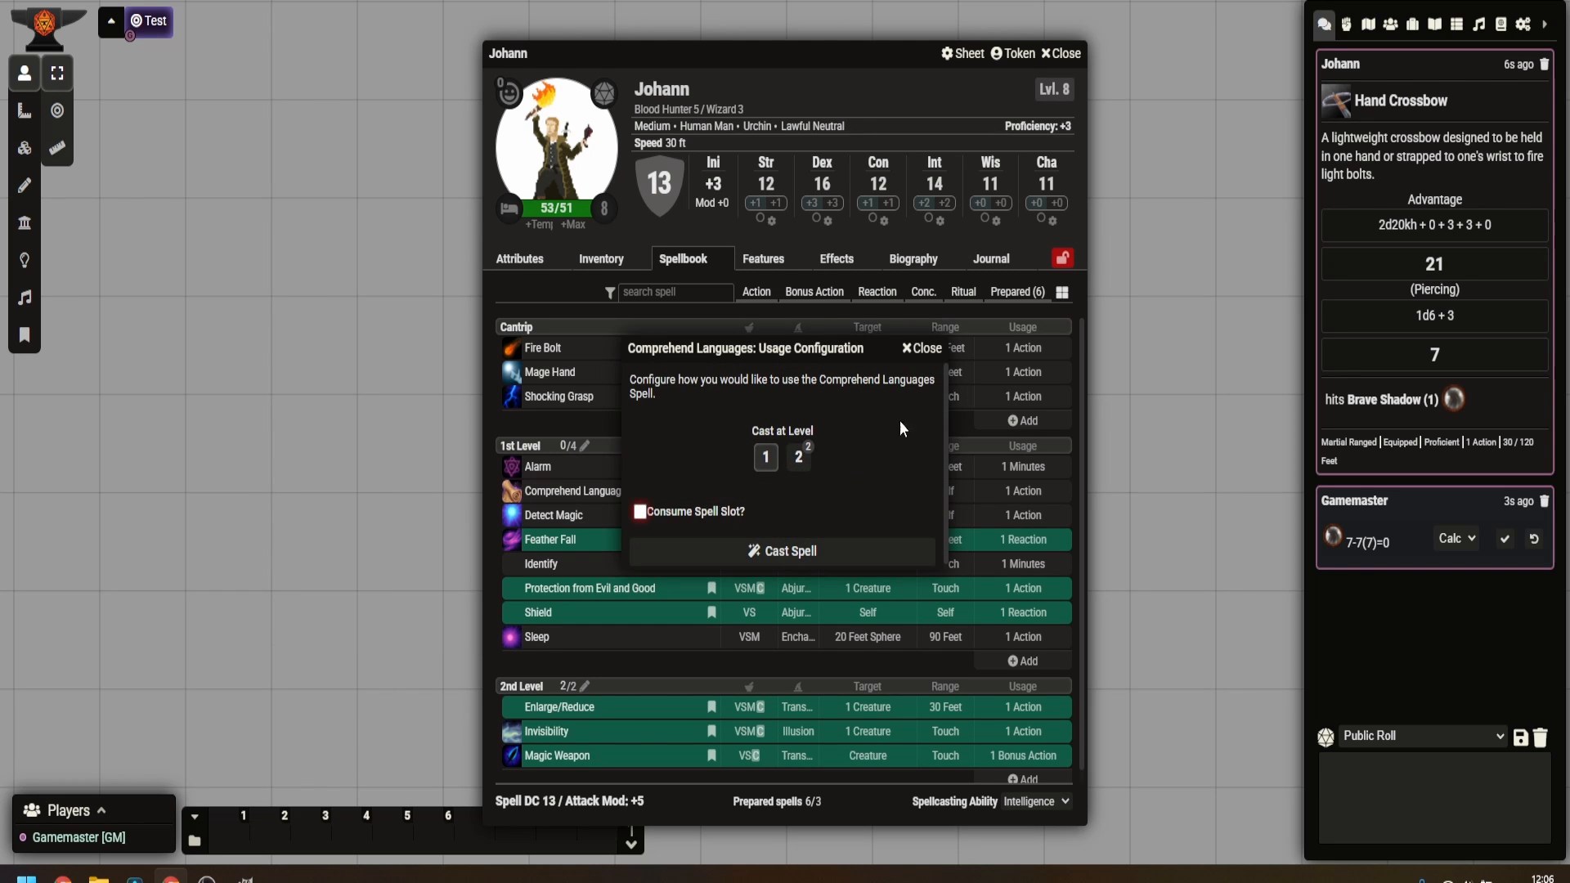
pyautogui.click(799, 456)
pyautogui.click(805, 551)
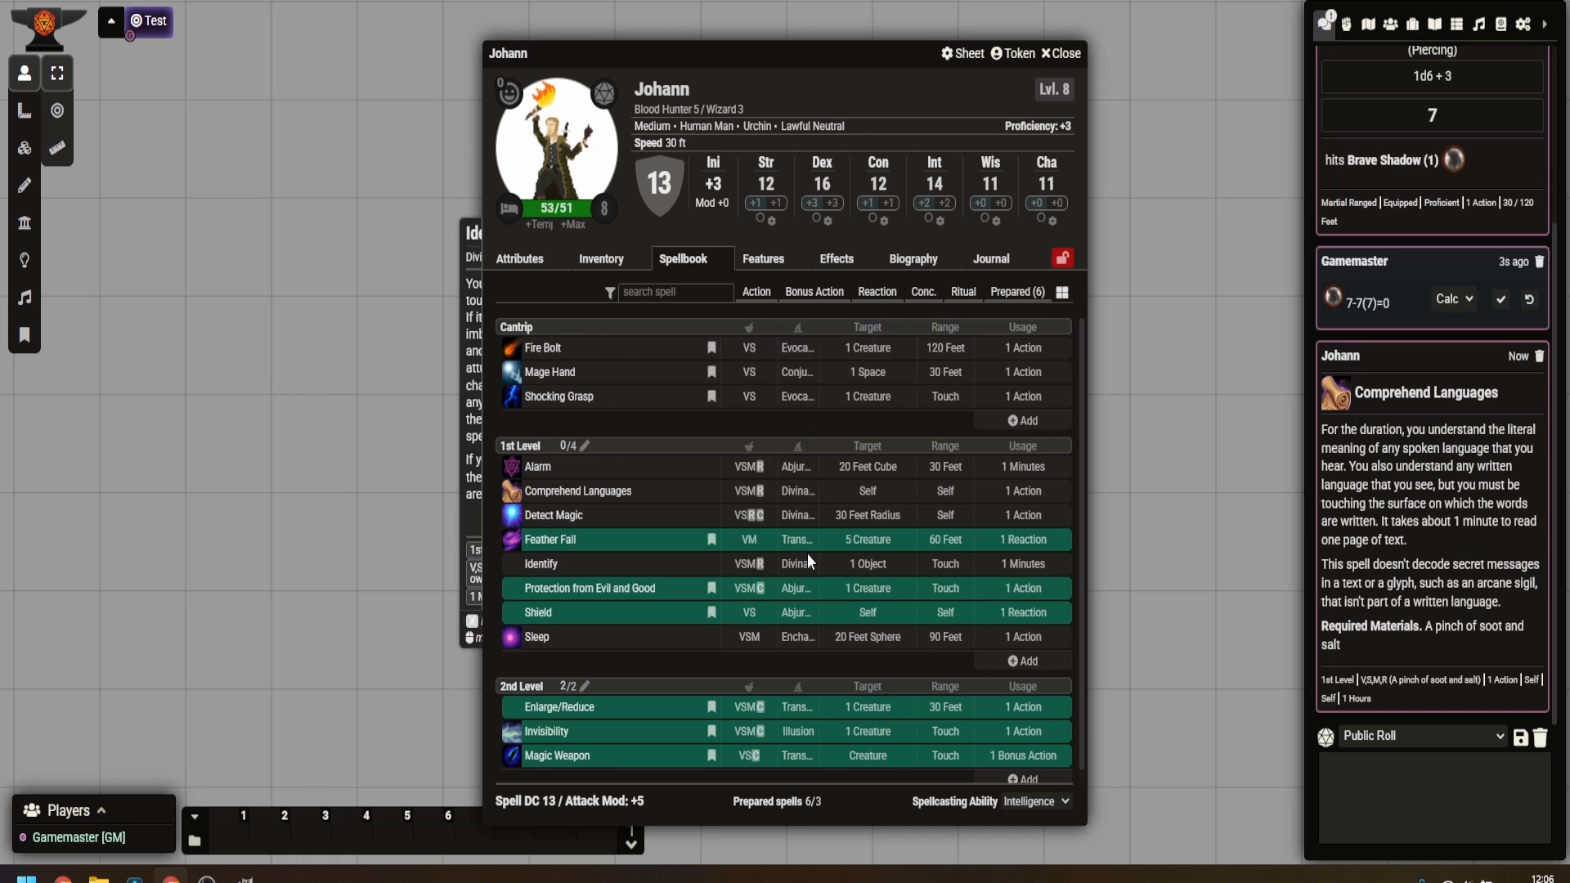
pyautogui.click(1061, 57)
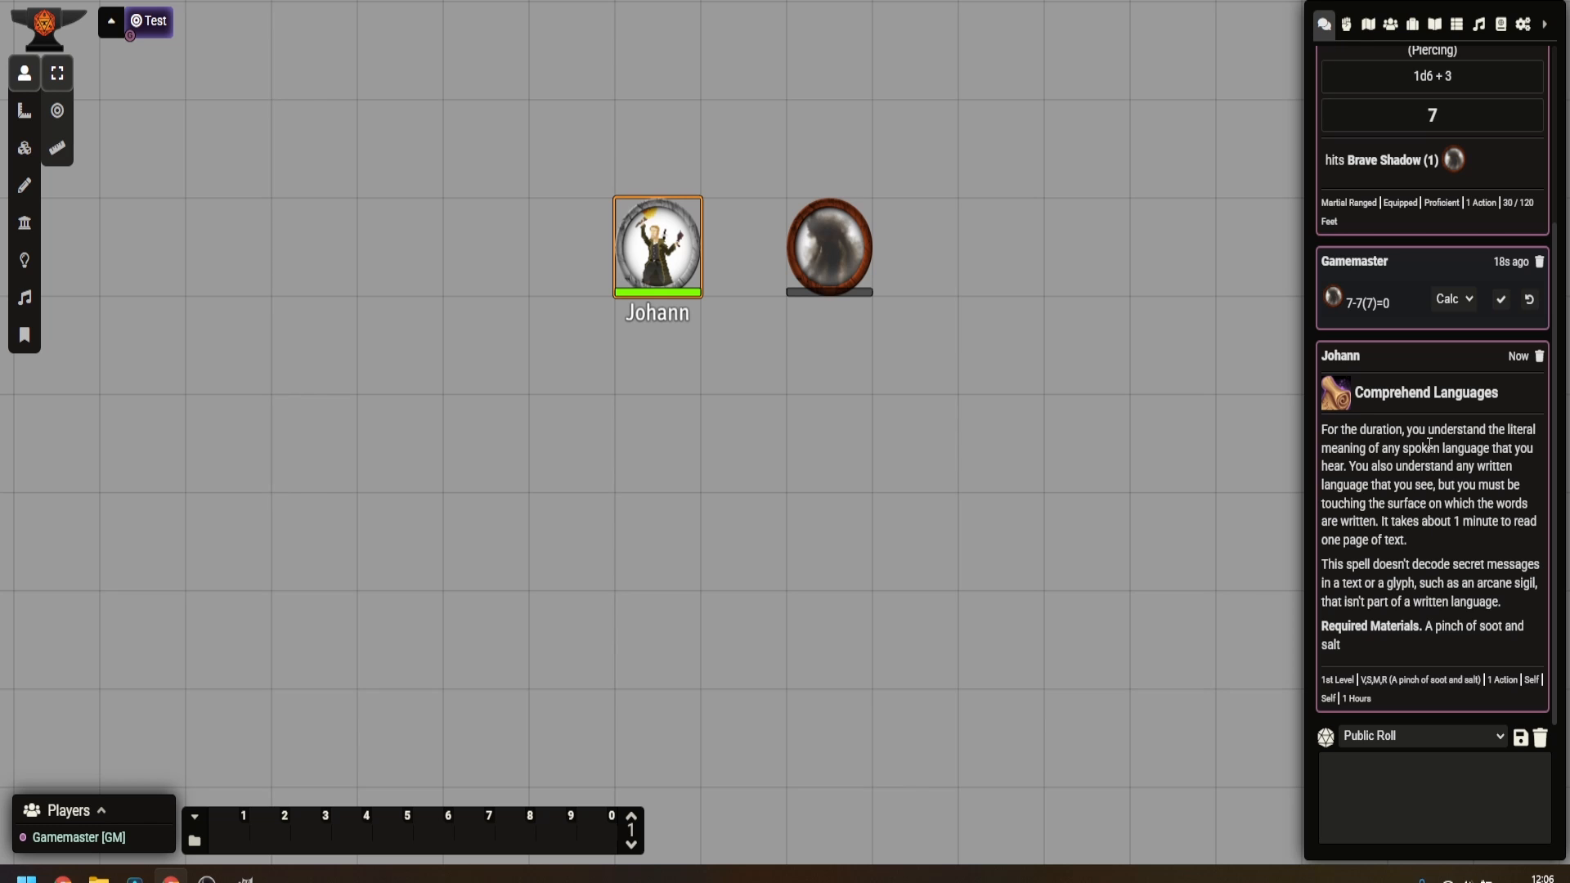
pyautogui.scroll(3, 1429, 442)
pyautogui.scroll(3, 1449, 360)
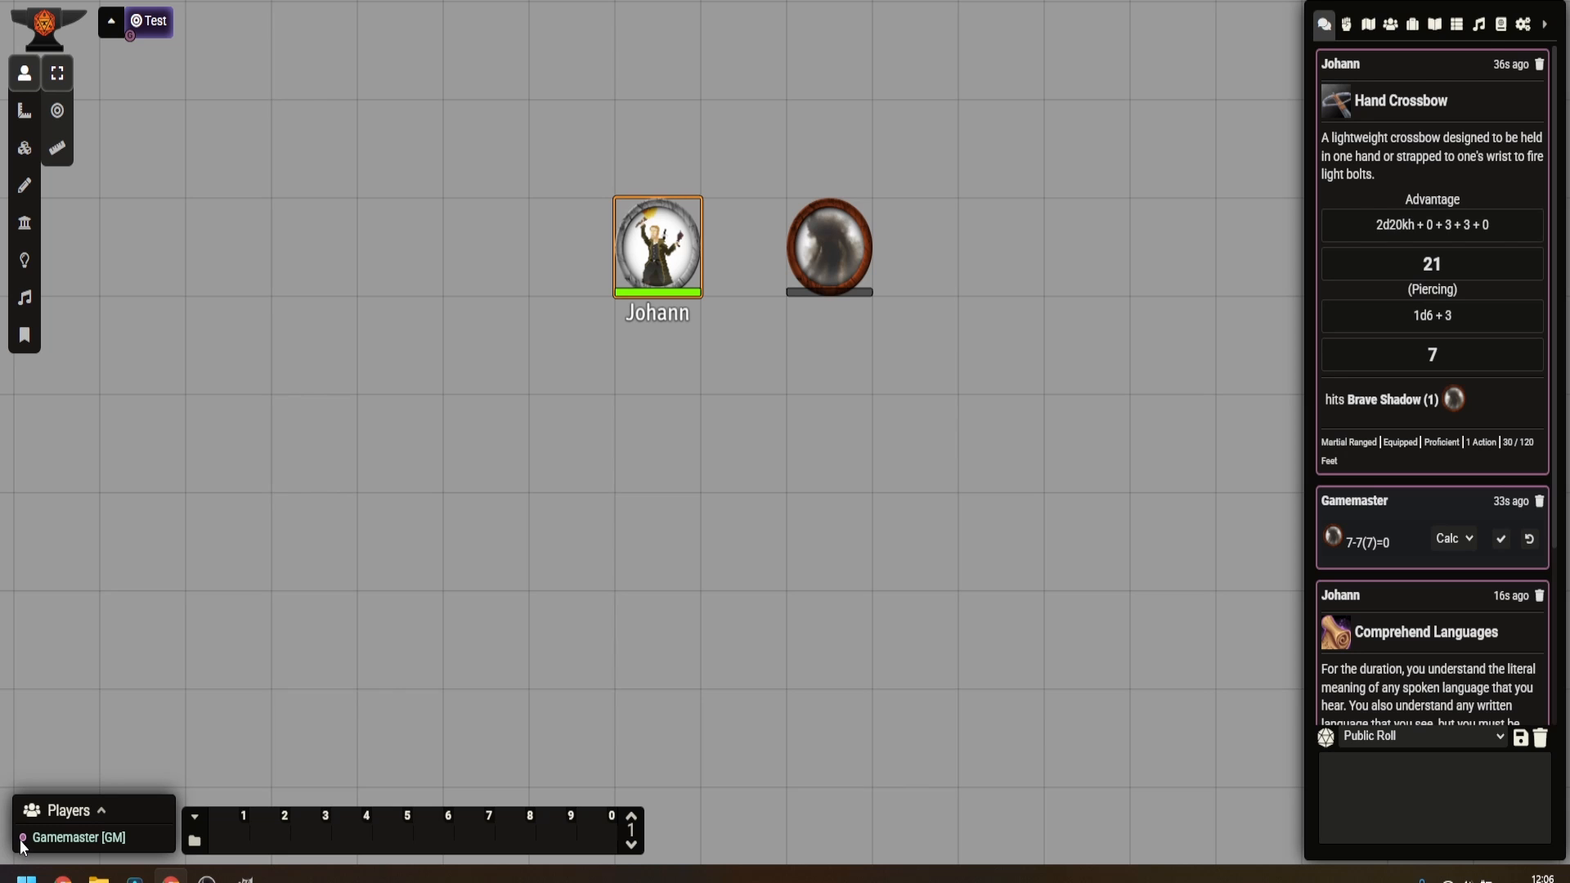
pyautogui.scroll(-2, 1483, 364)
pyautogui.scroll(-1, 1484, 365)
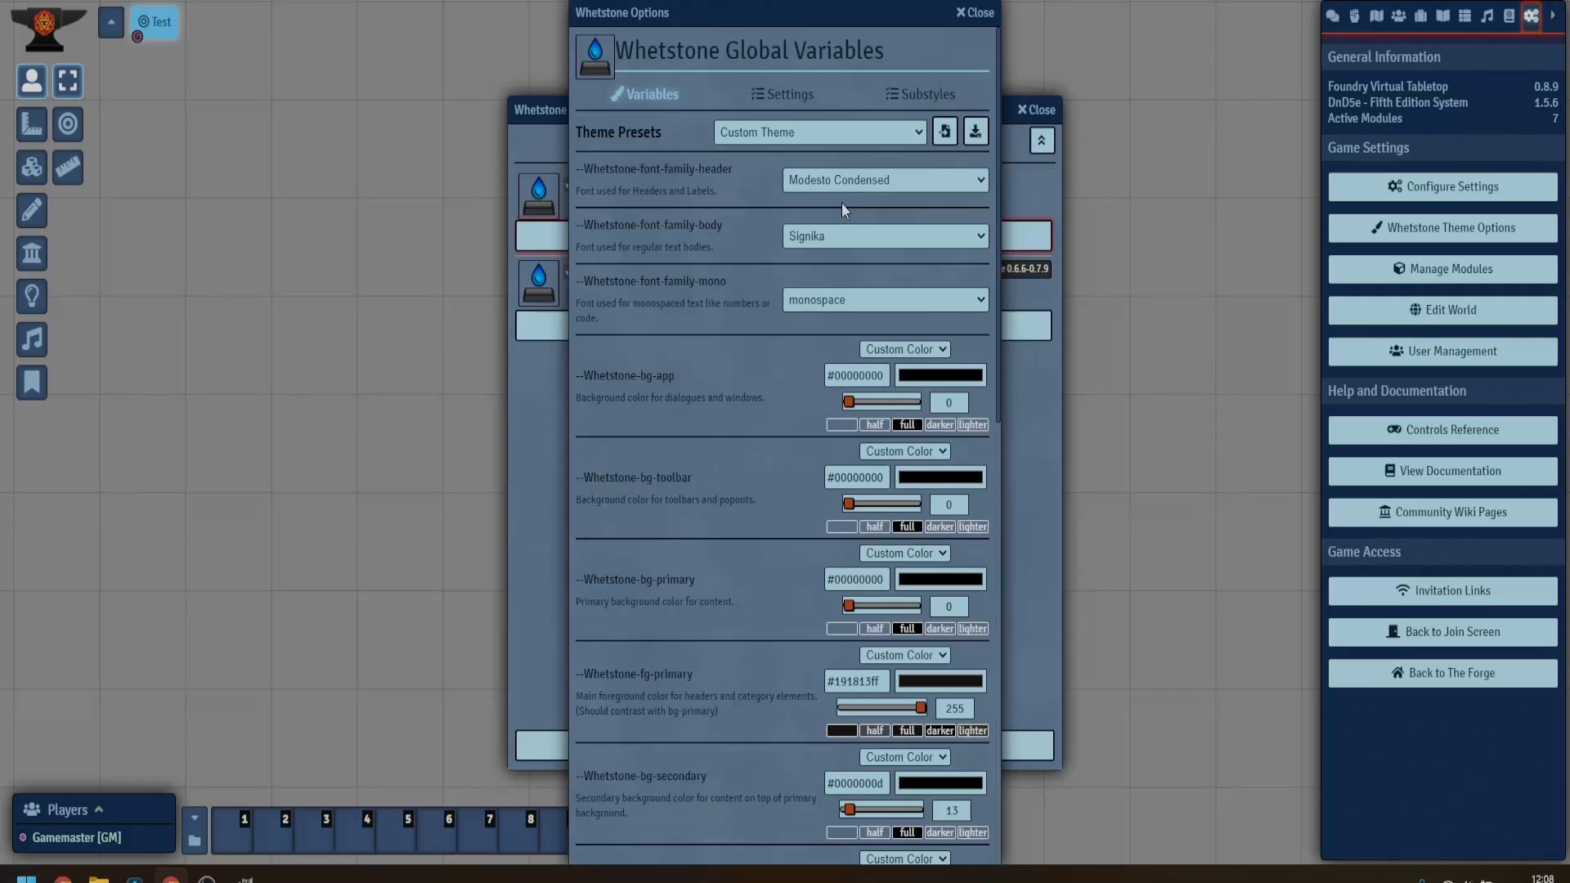
# Examine the theme presets, header font choices and color variables of Whetstone Global Variables.
pyautogui.click(832, 131)
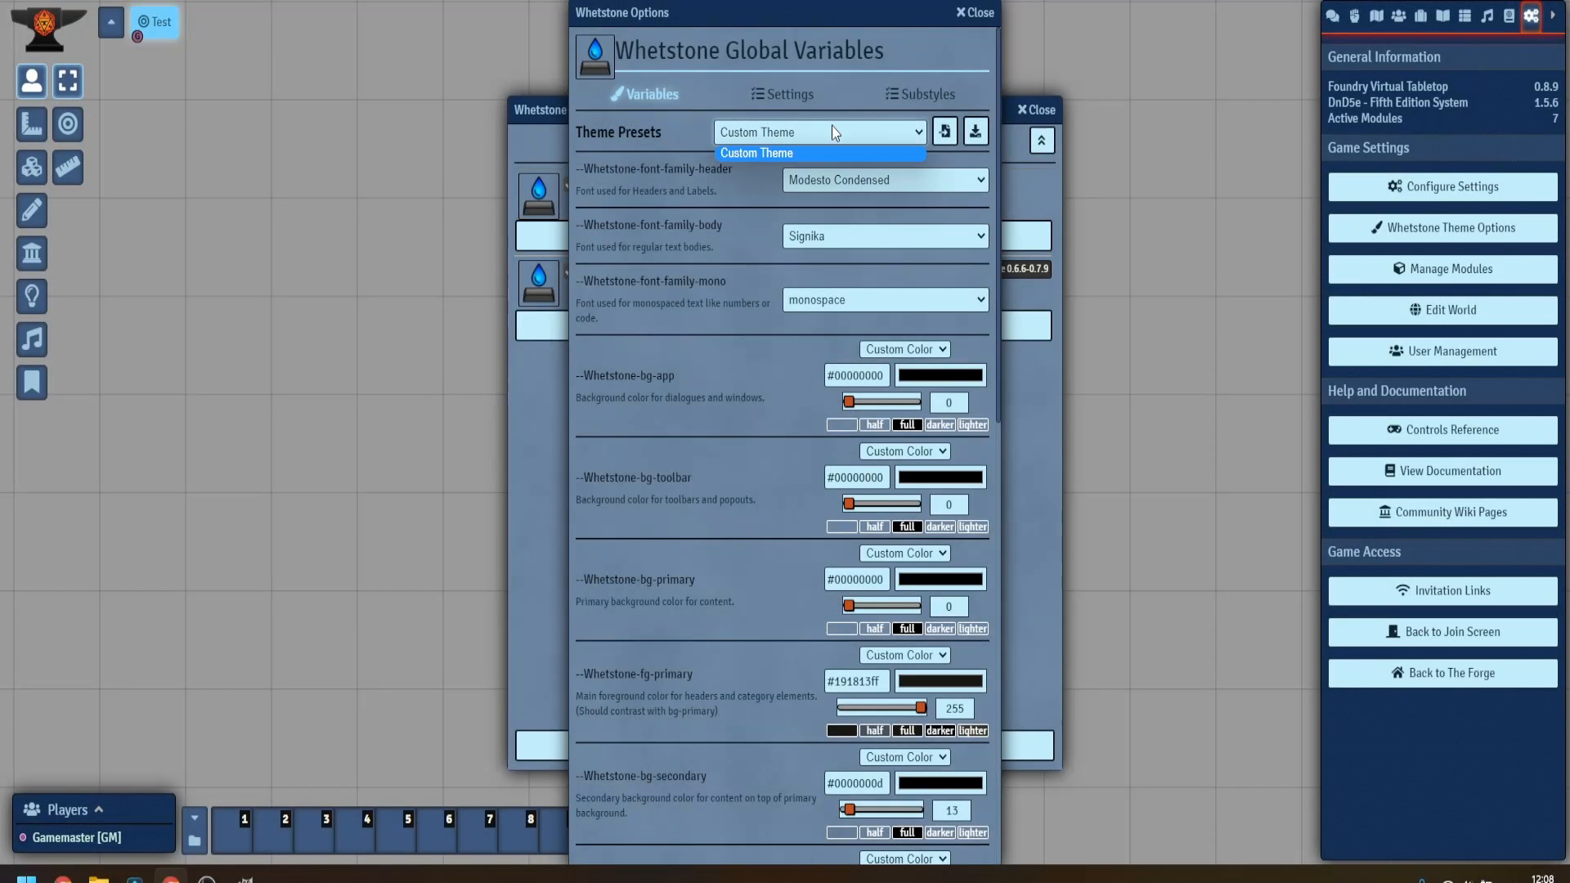
pyautogui.click(818, 151)
pyautogui.click(862, 182)
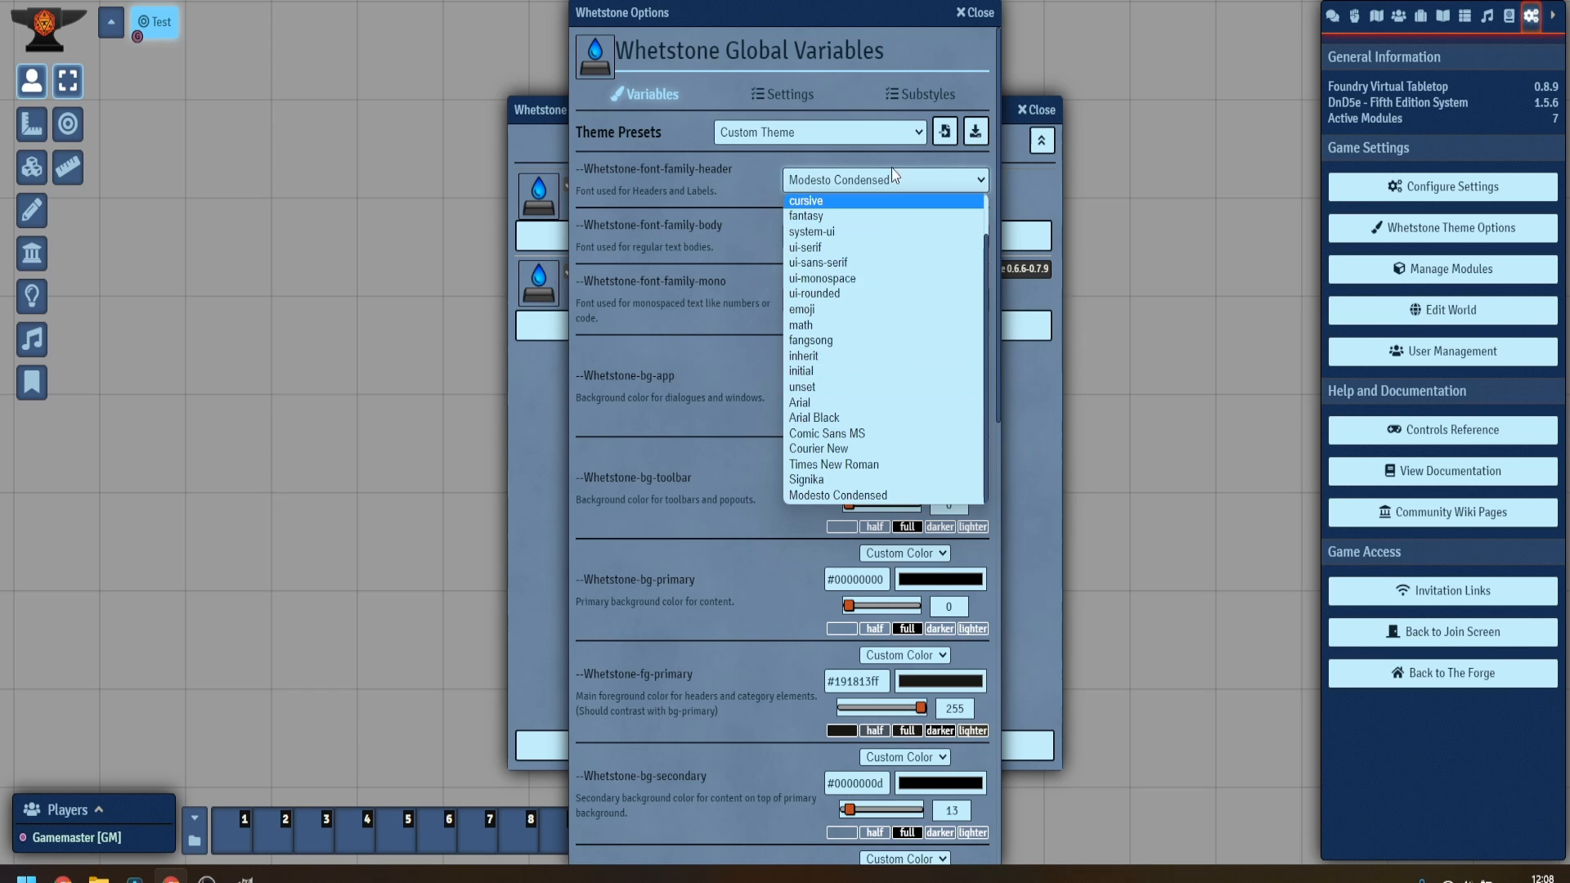
pyautogui.click(881, 179)
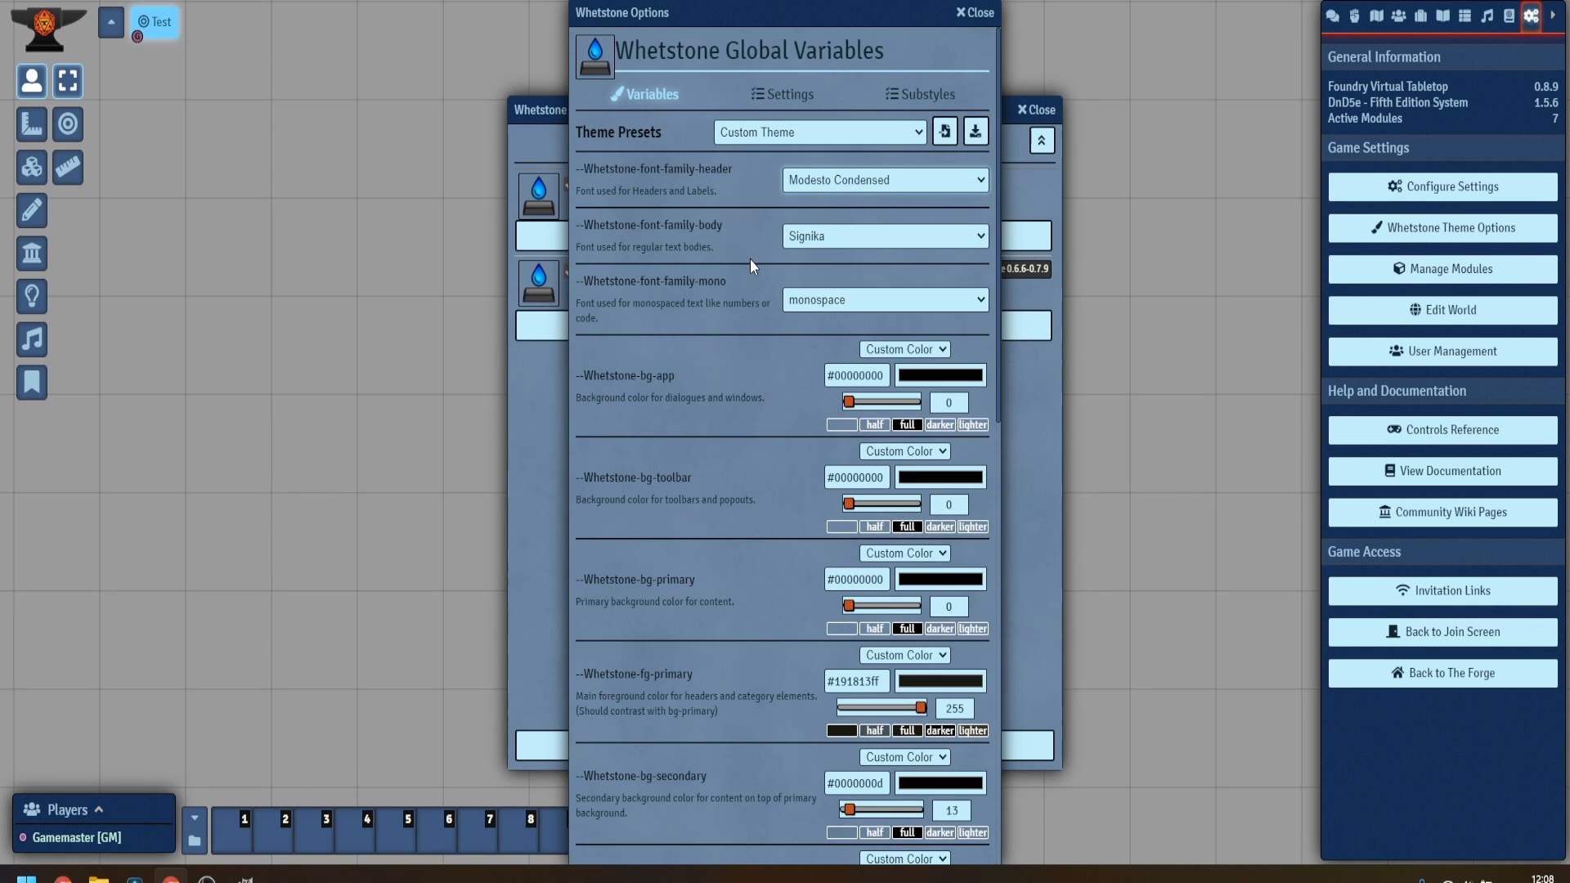
pyautogui.scroll(-1, 721, 327)
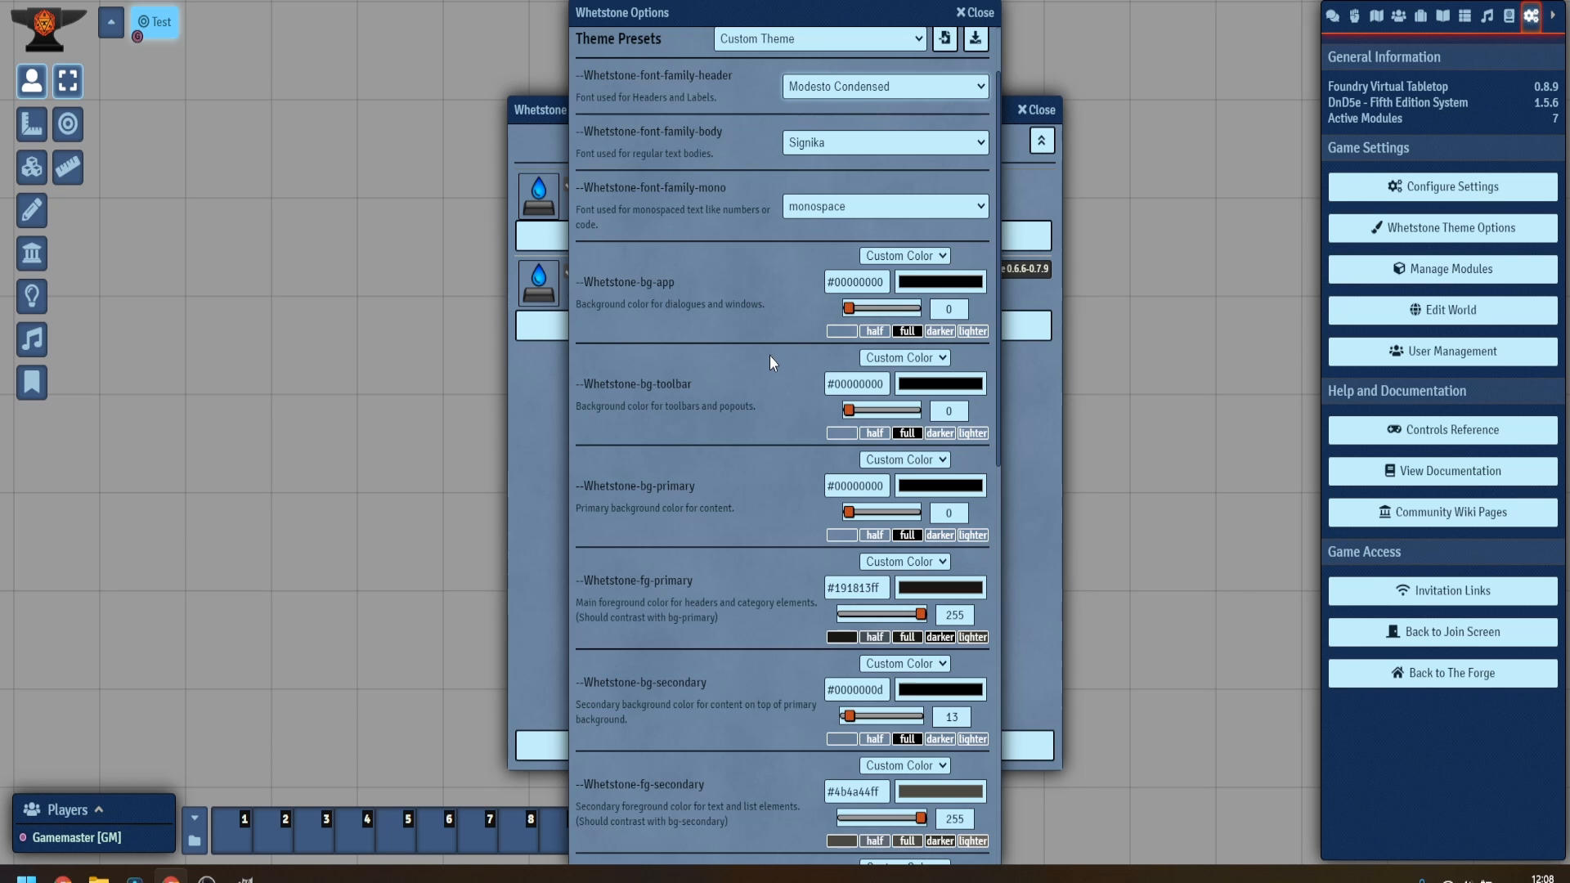
pyautogui.scroll(-3, 769, 355)
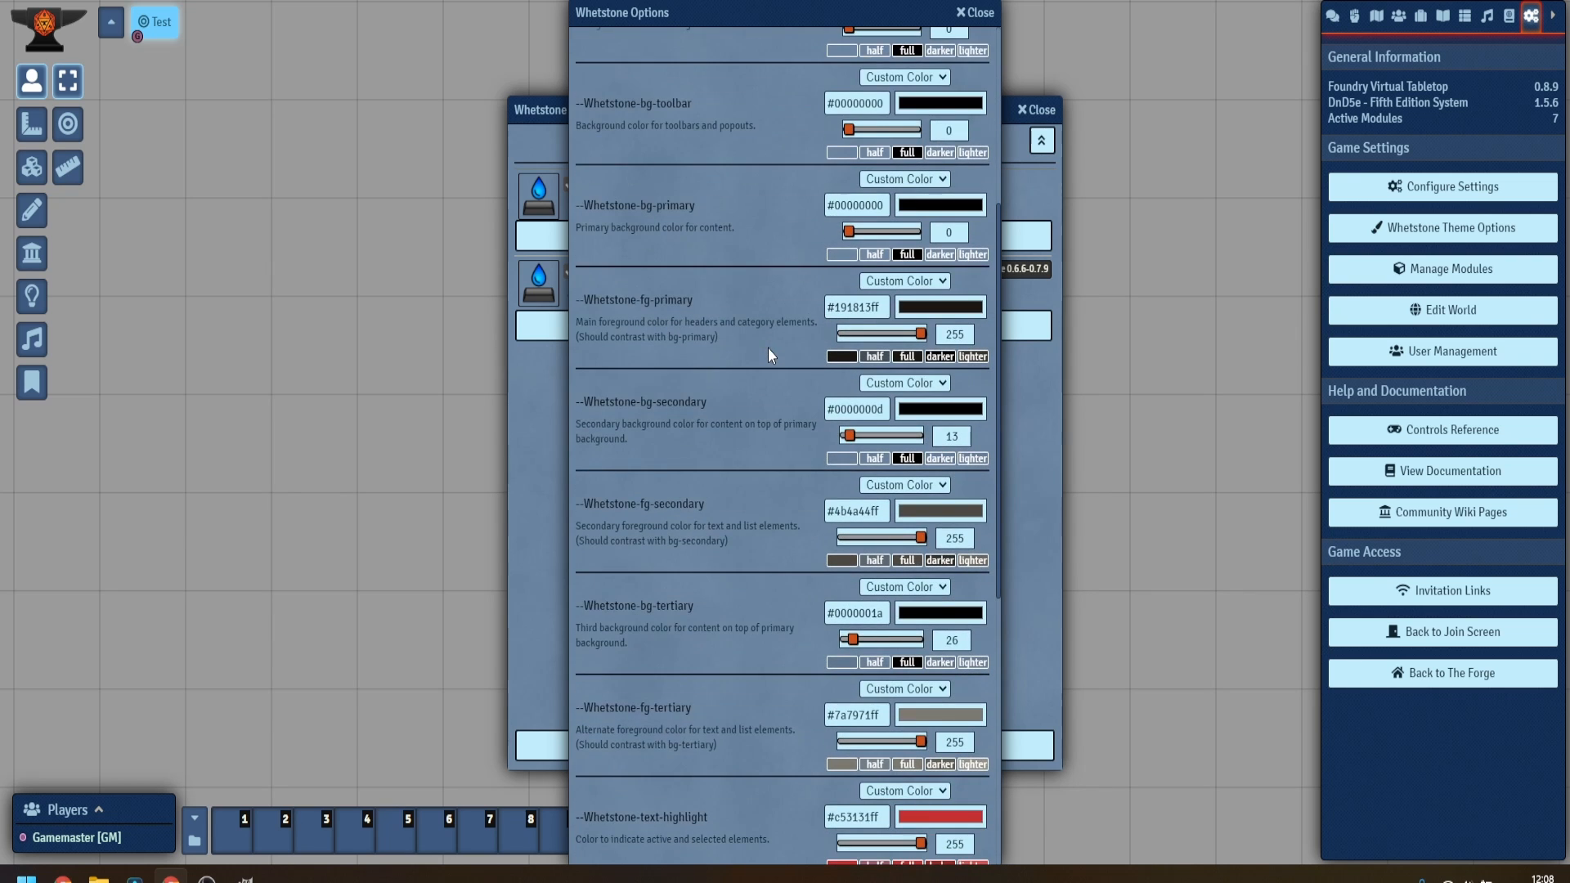
pyautogui.scroll(-5, 769, 352)
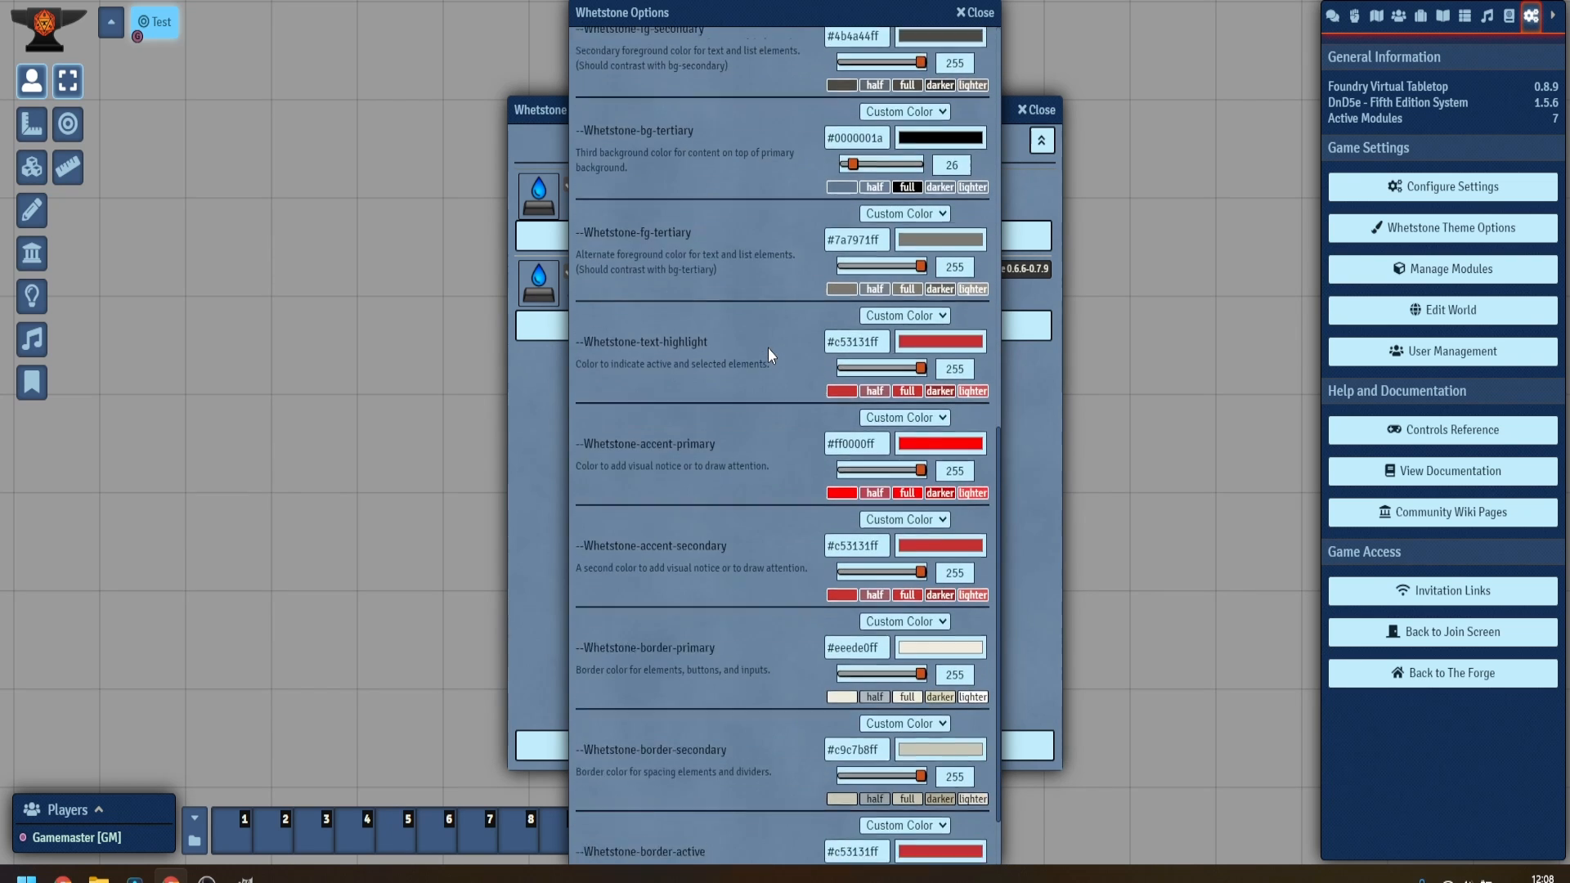
pyautogui.scroll(-2, 767, 346)
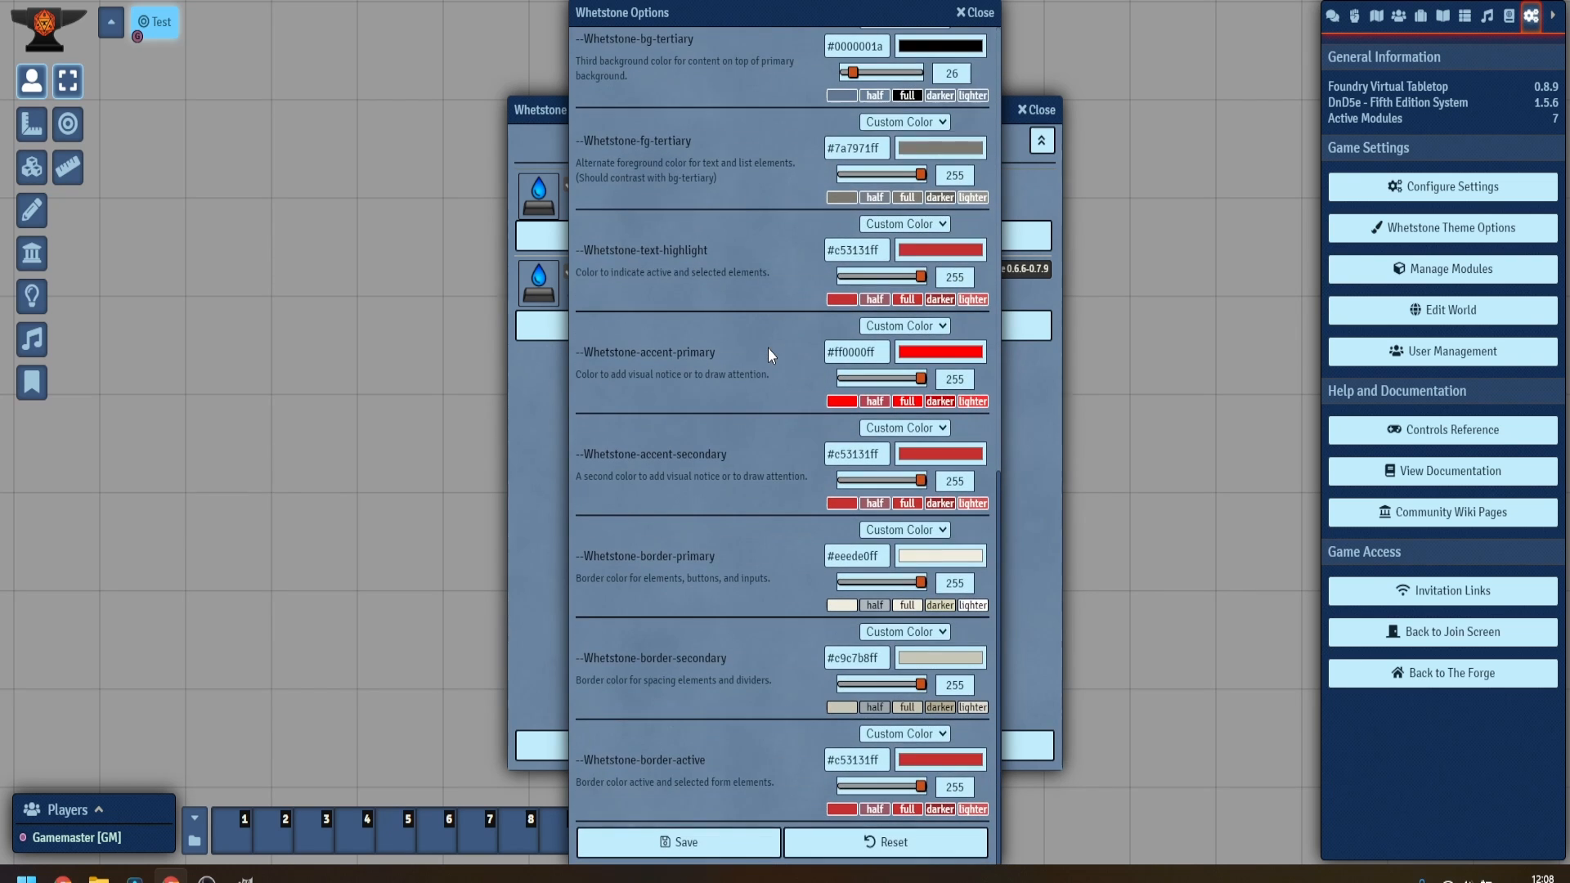
# Save the Whetstone Global Variables and the theme options with Ocean Blues enabled, and display the chat log.
pyautogui.click(687, 842)
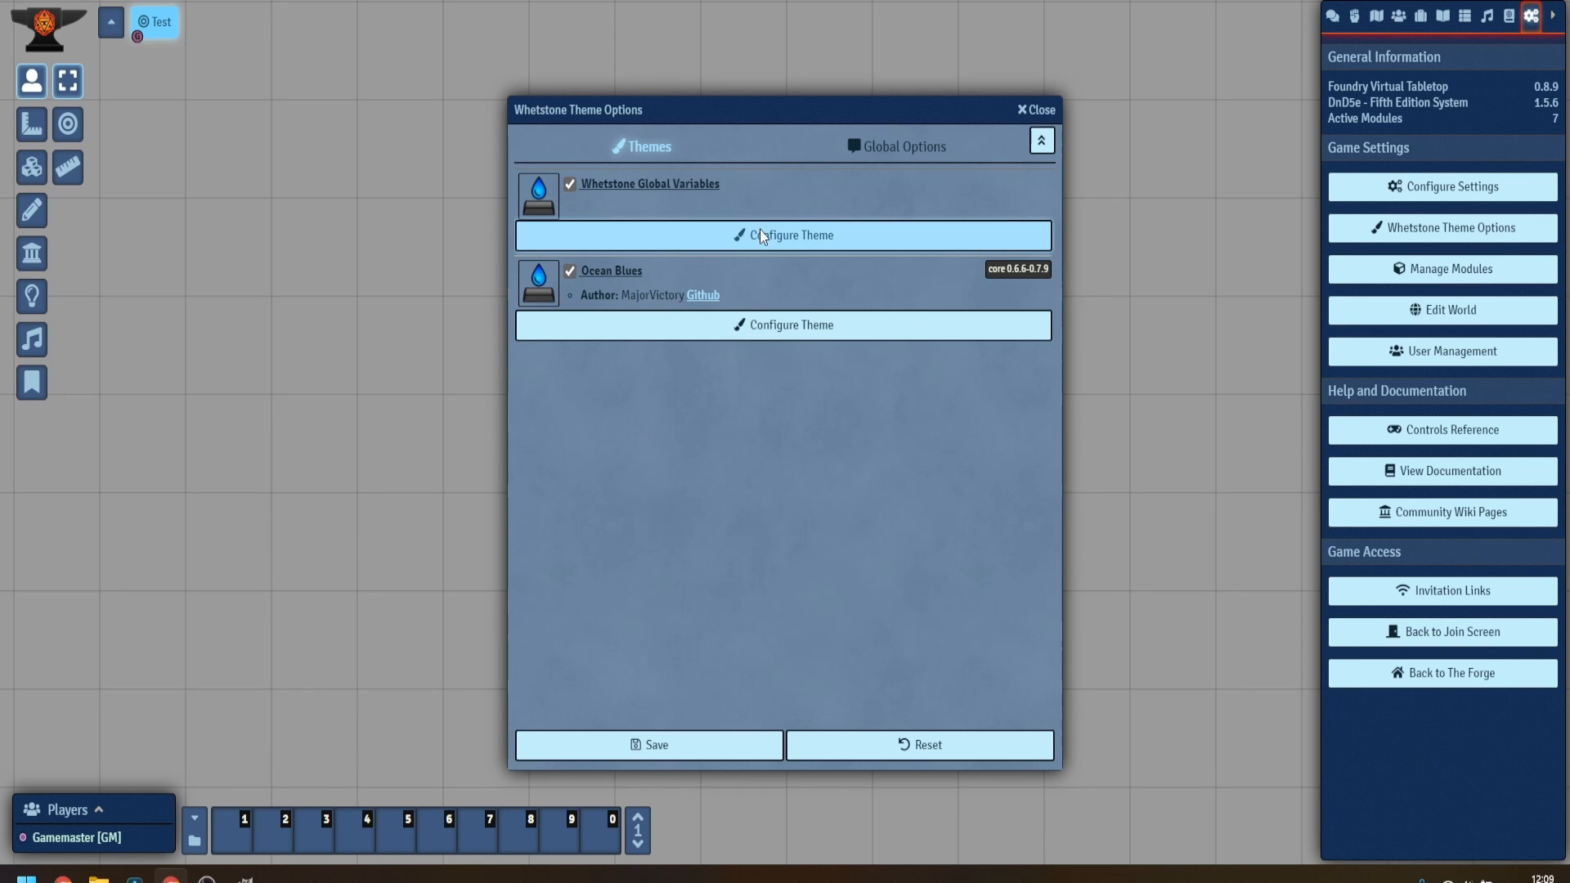
pyautogui.click(674, 741)
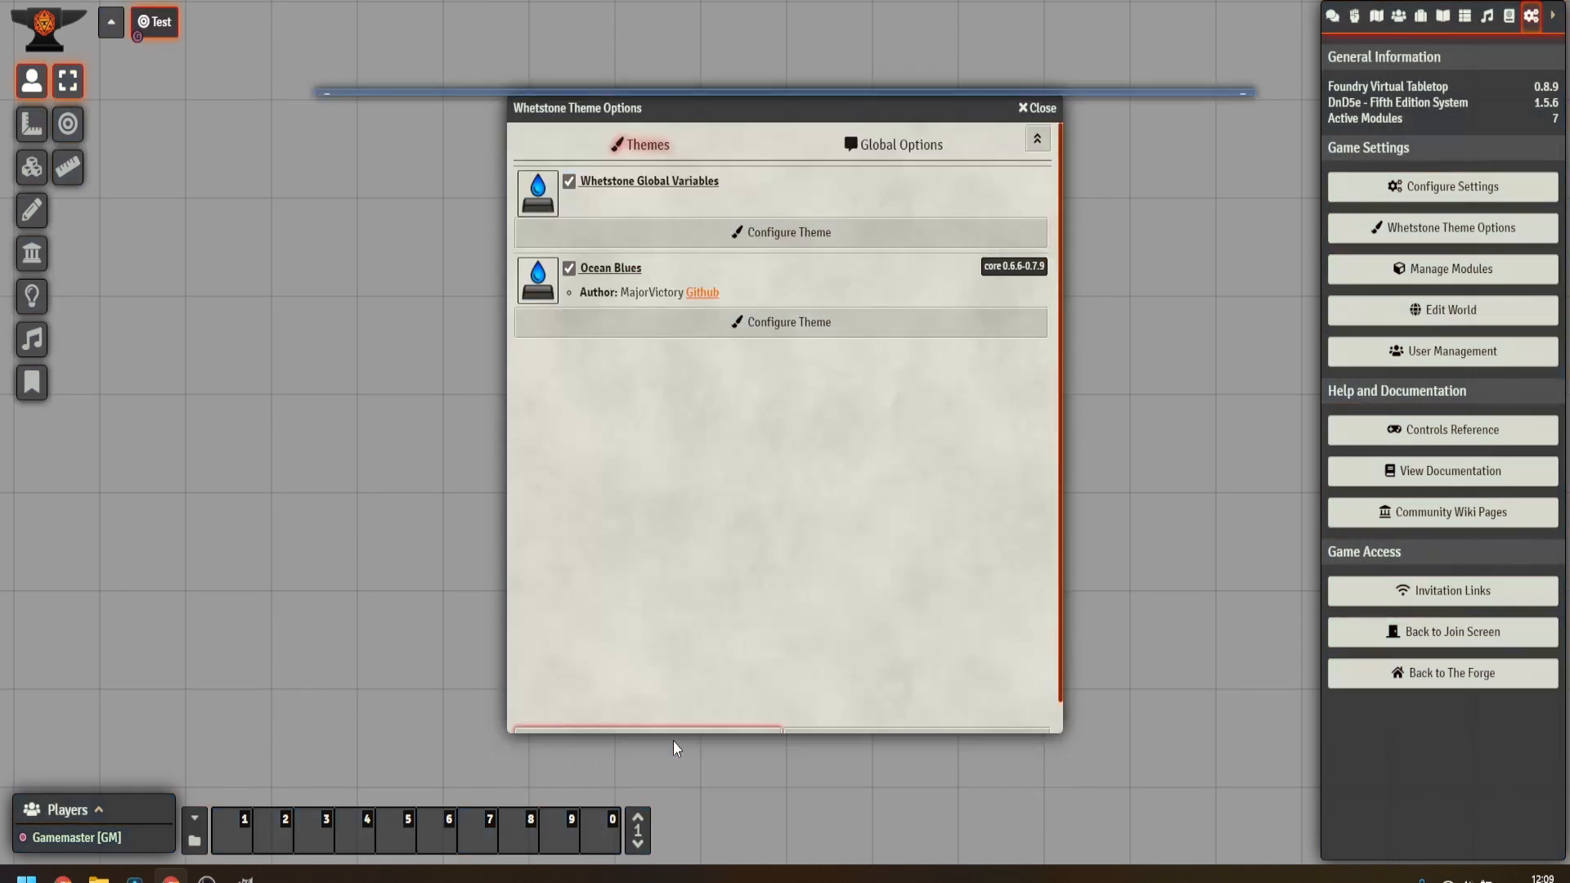
pyautogui.click(1332, 16)
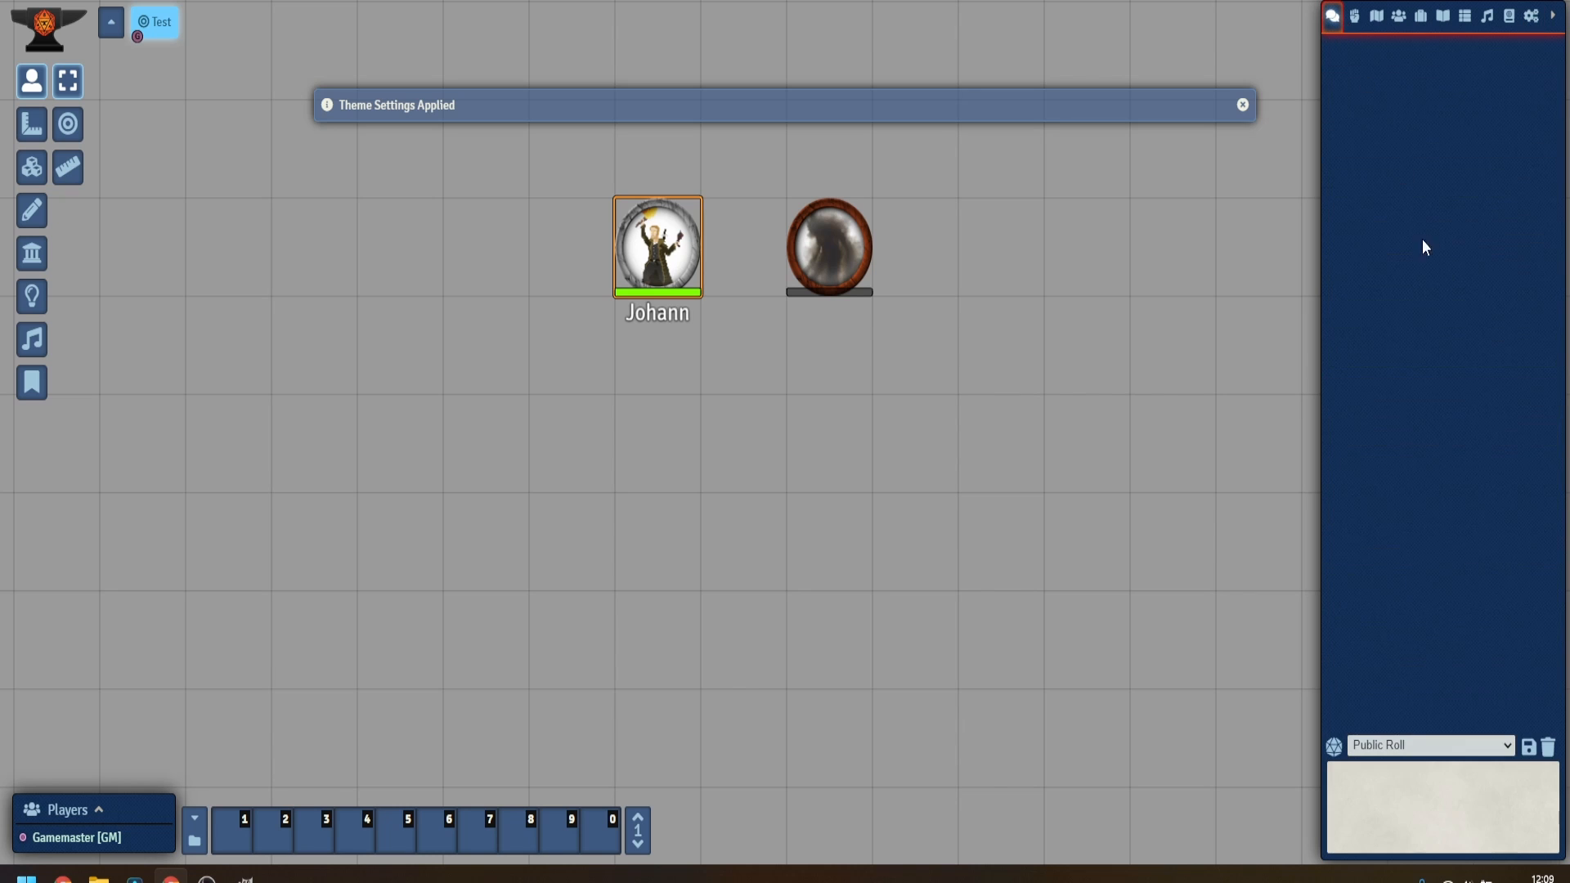
# Open the Whetstone theme options from the module settings and review their global options and theme list.
pyautogui.click(1532, 18)
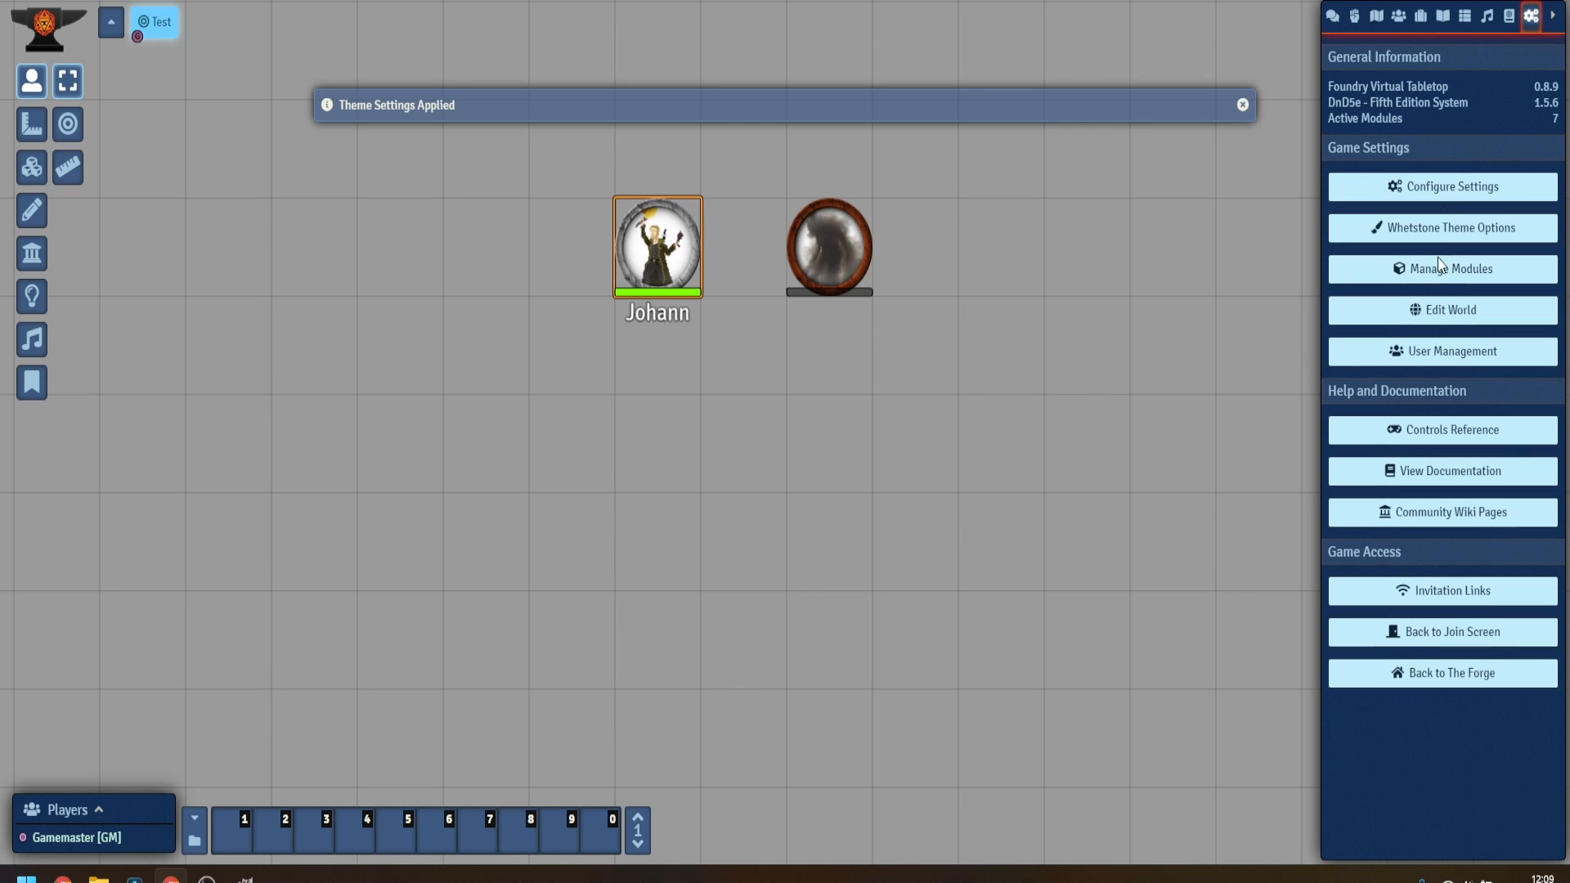
pyautogui.click(1439, 192)
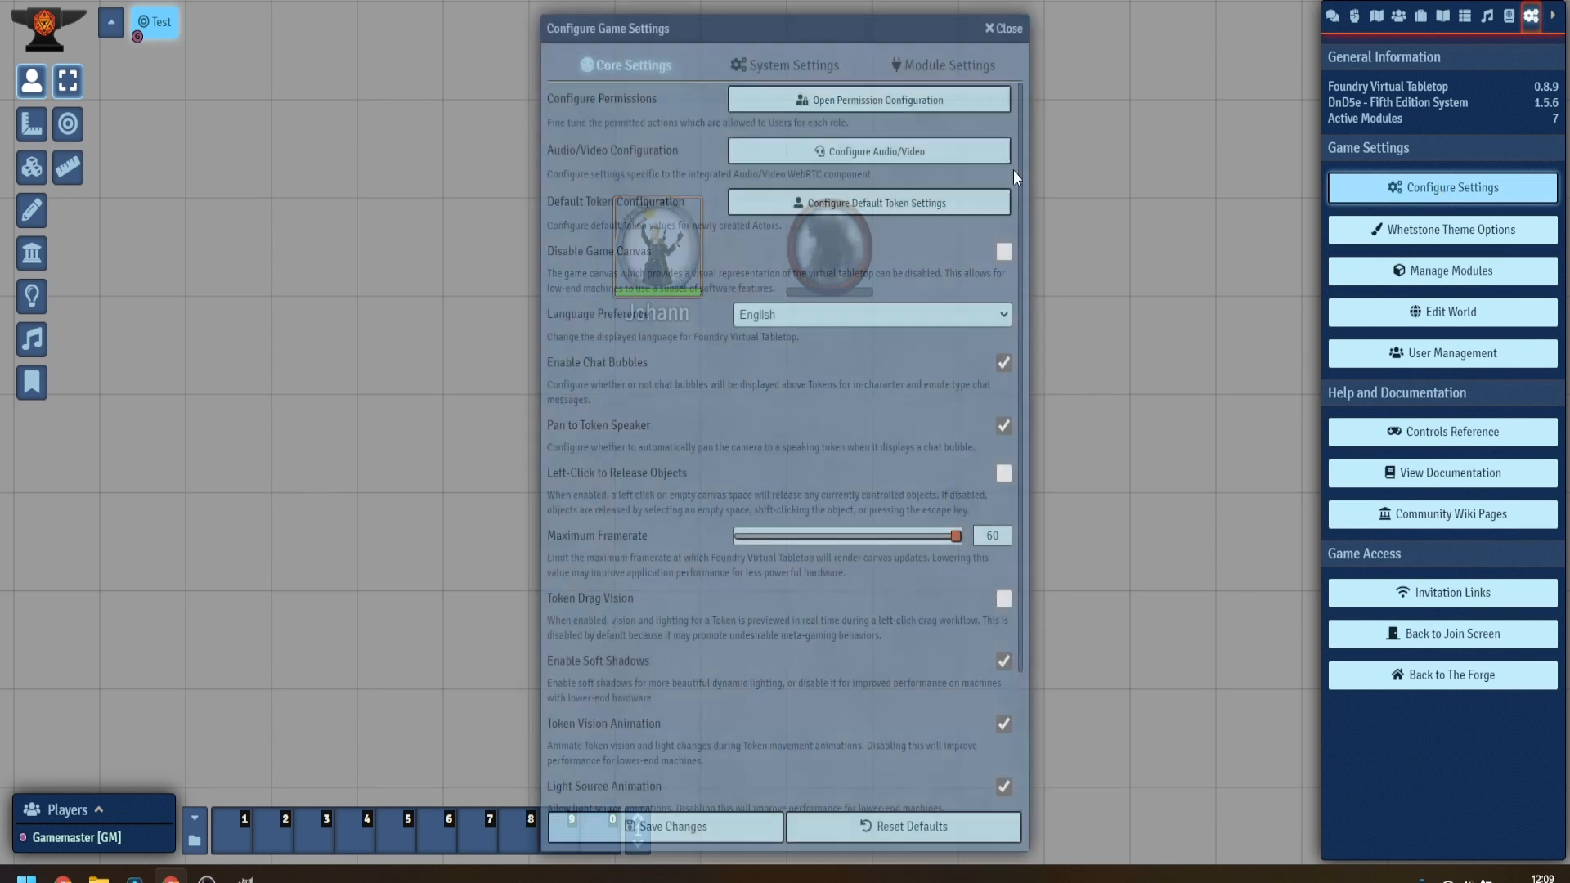
pyautogui.click(944, 66)
pyautogui.scroll(-10, 785, 368)
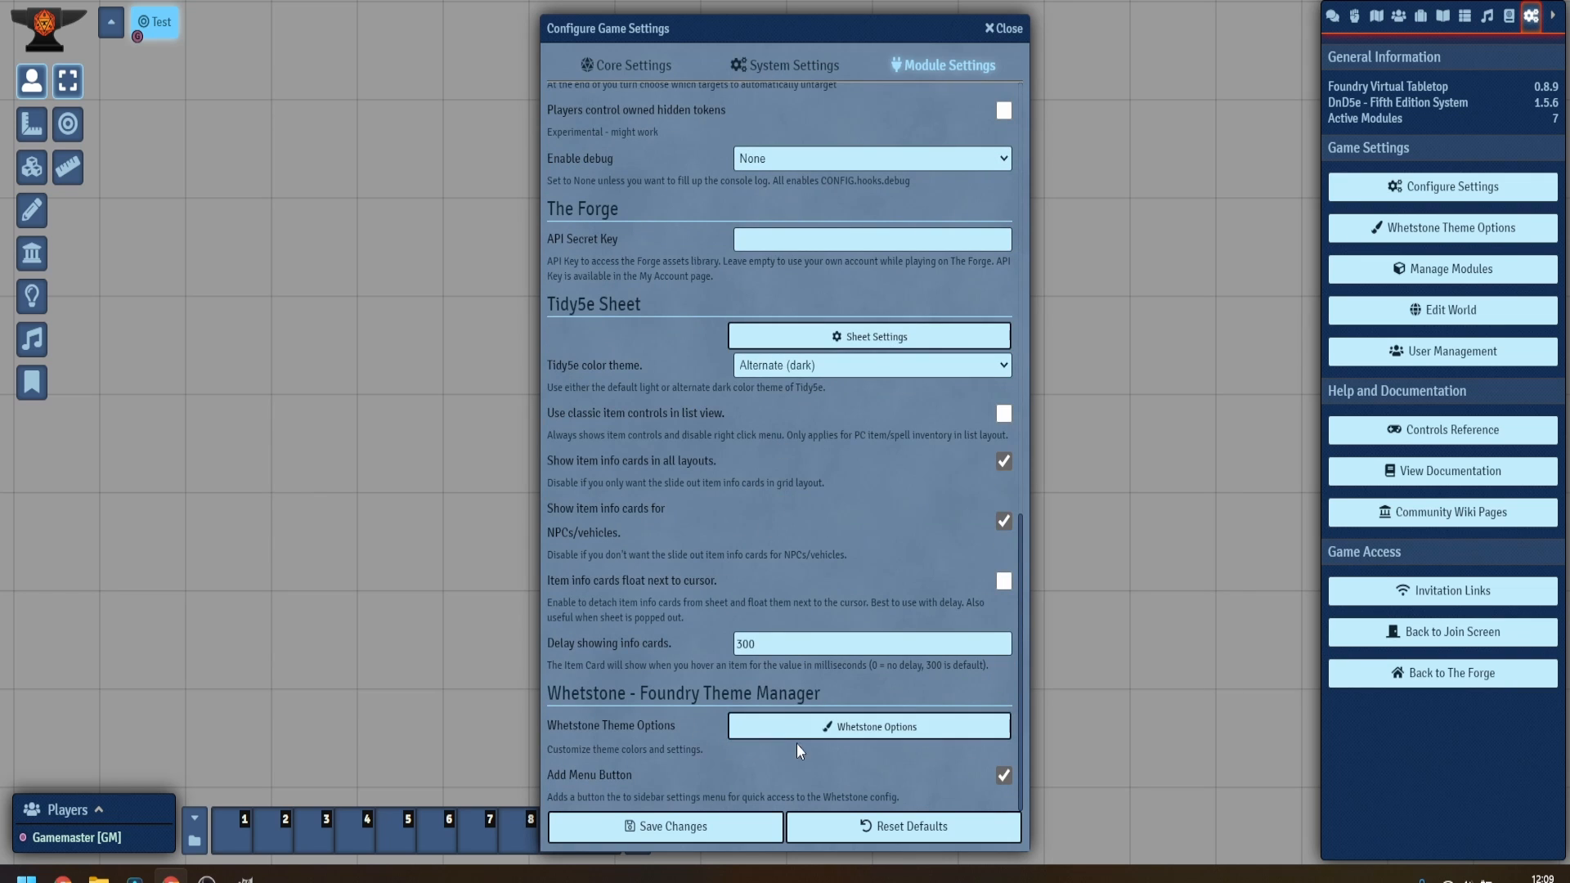
pyautogui.click(886, 733)
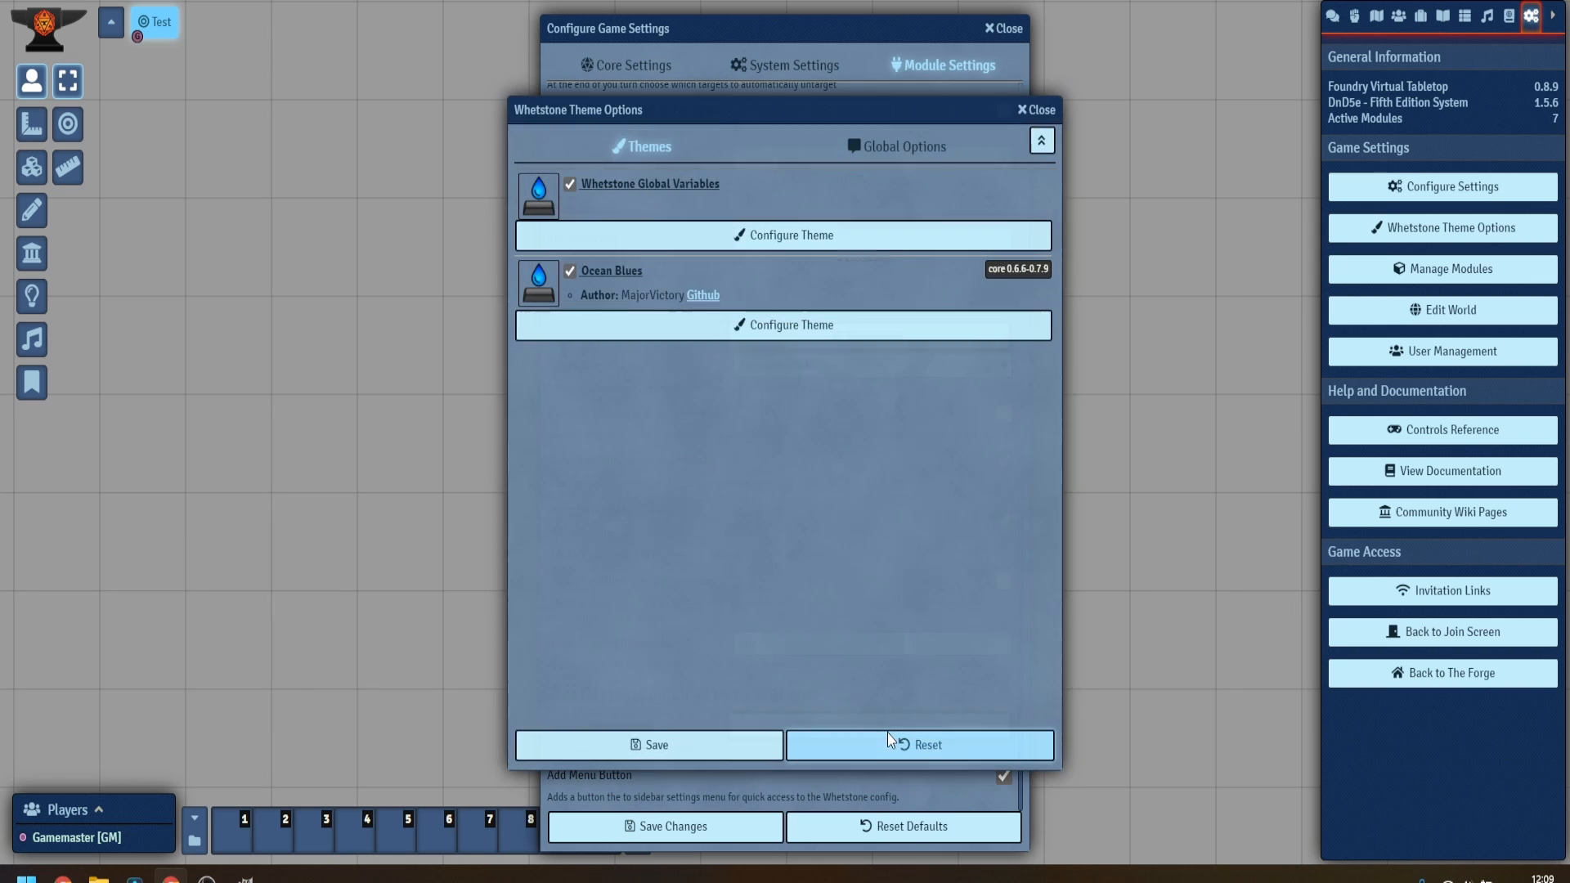
pyautogui.click(890, 147)
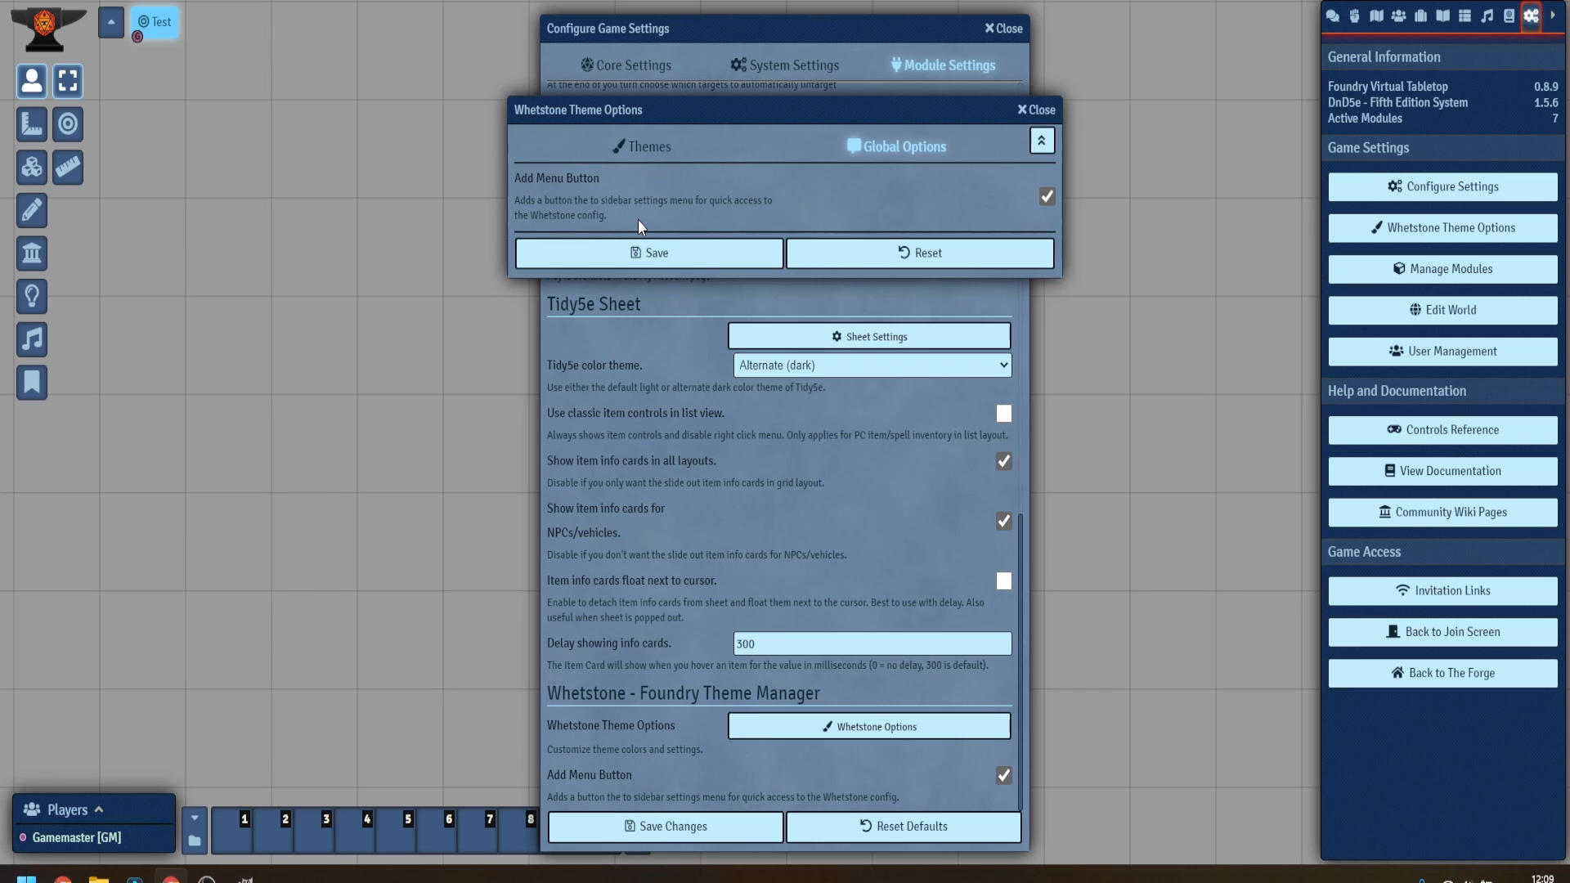
pyautogui.click(651, 147)
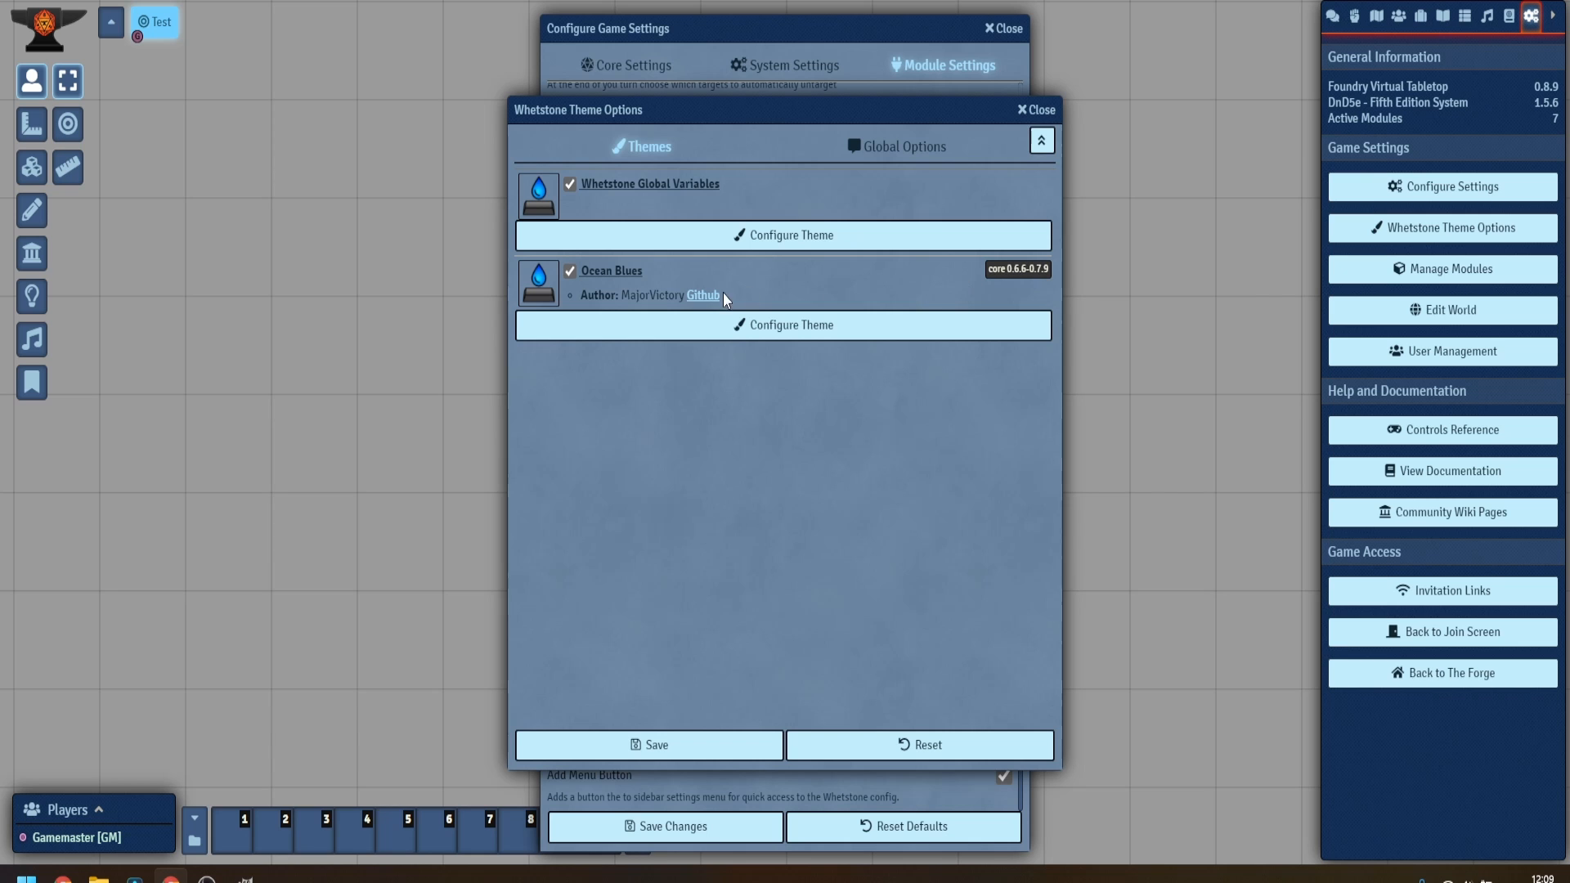
# Review the substyles, settings and variables of Whetstone Global Variables, and save them without changes.
pyautogui.click(785, 238)
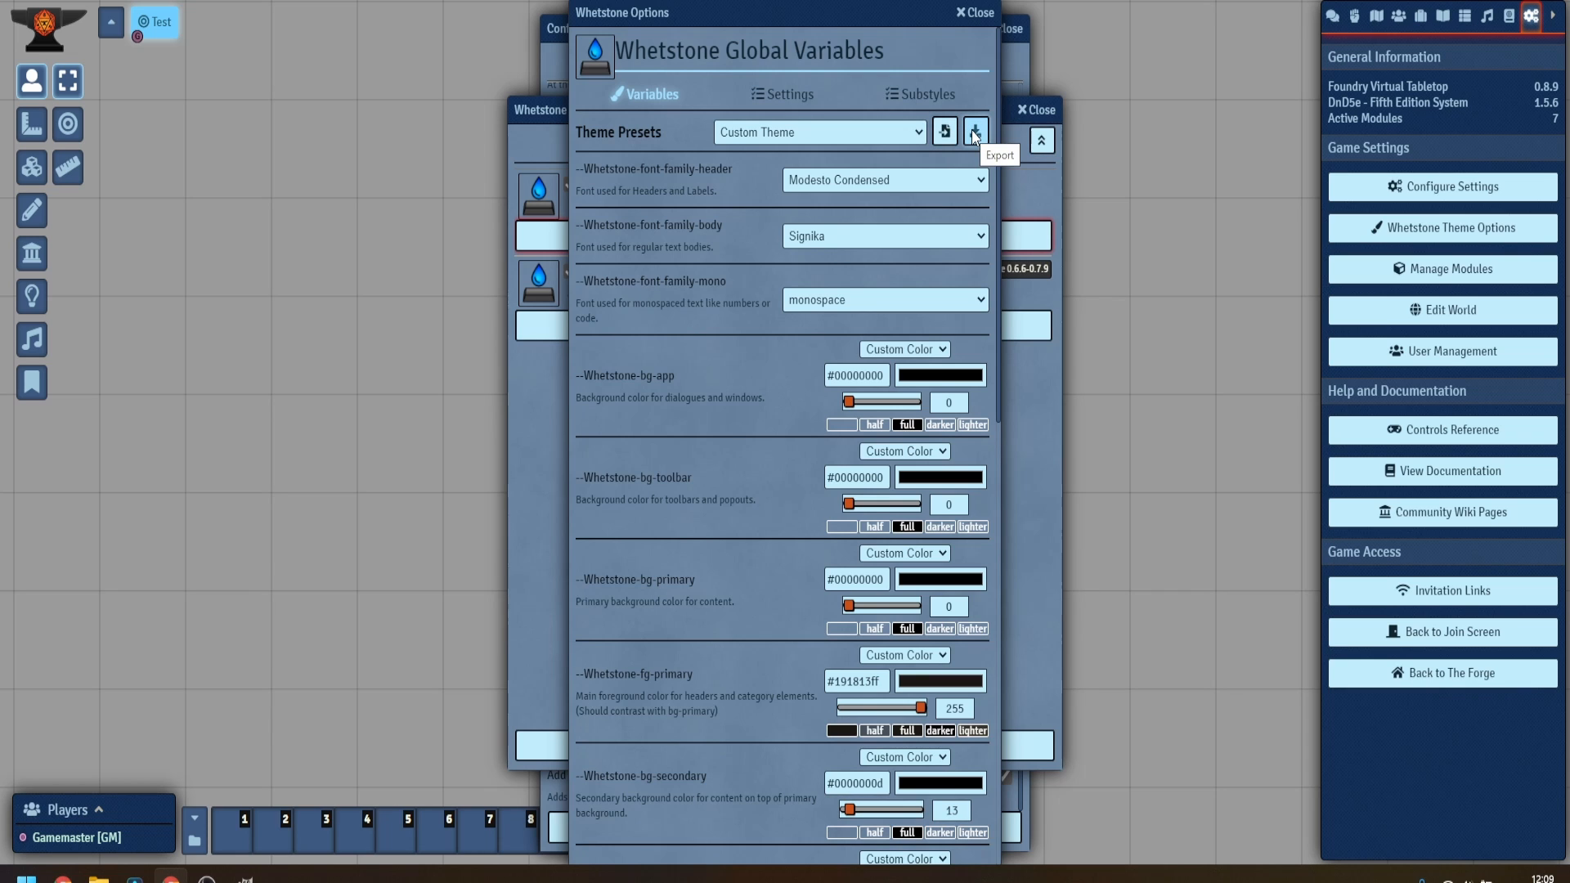
pyautogui.click(920, 95)
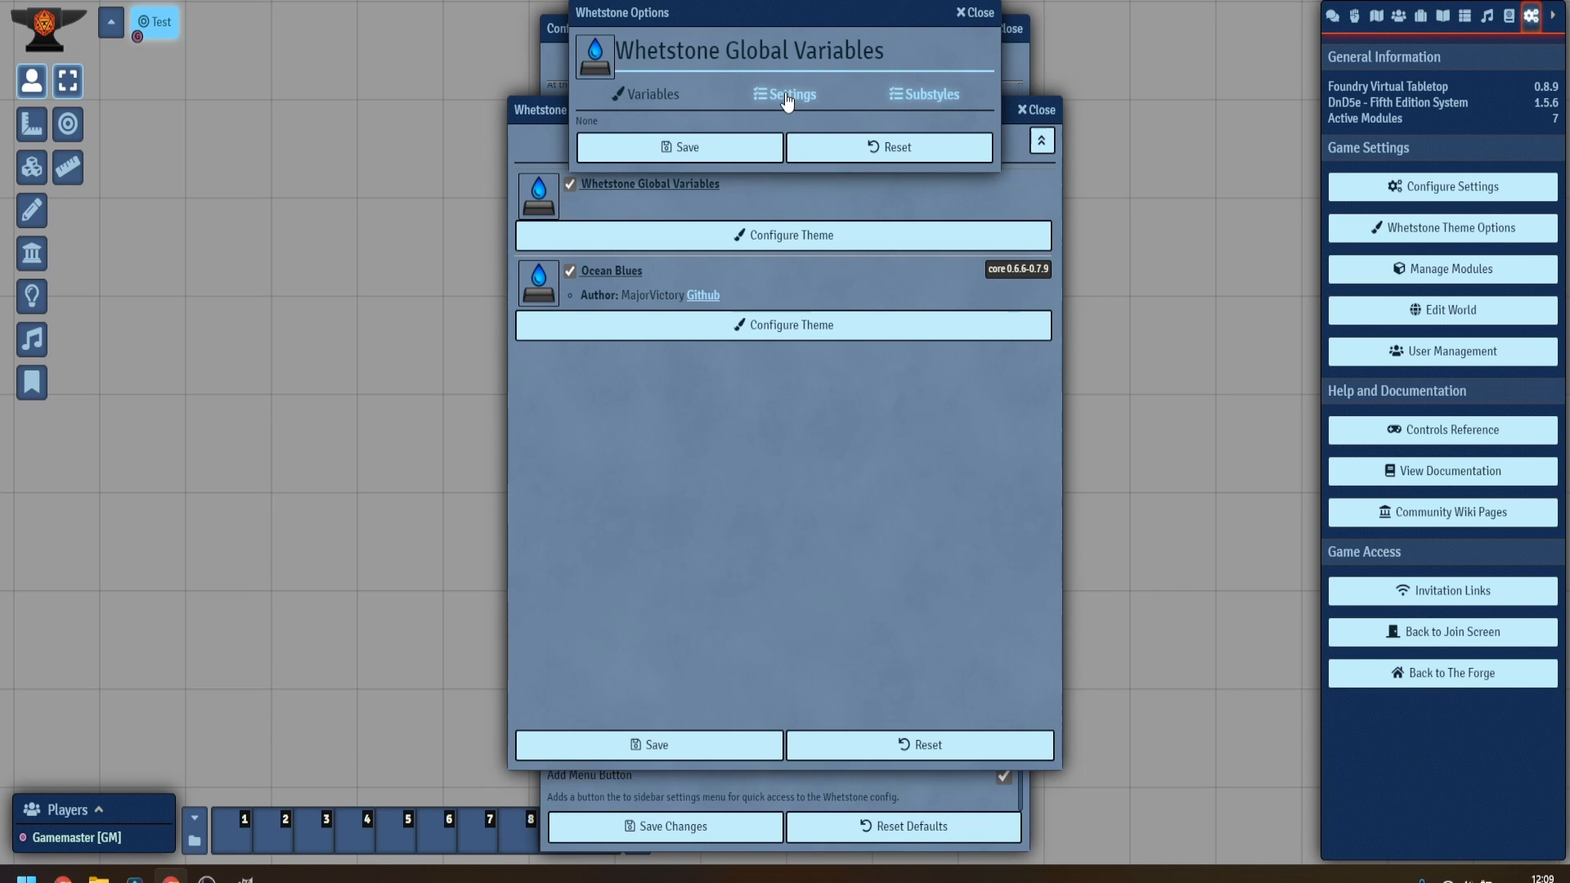
pyautogui.click(786, 97)
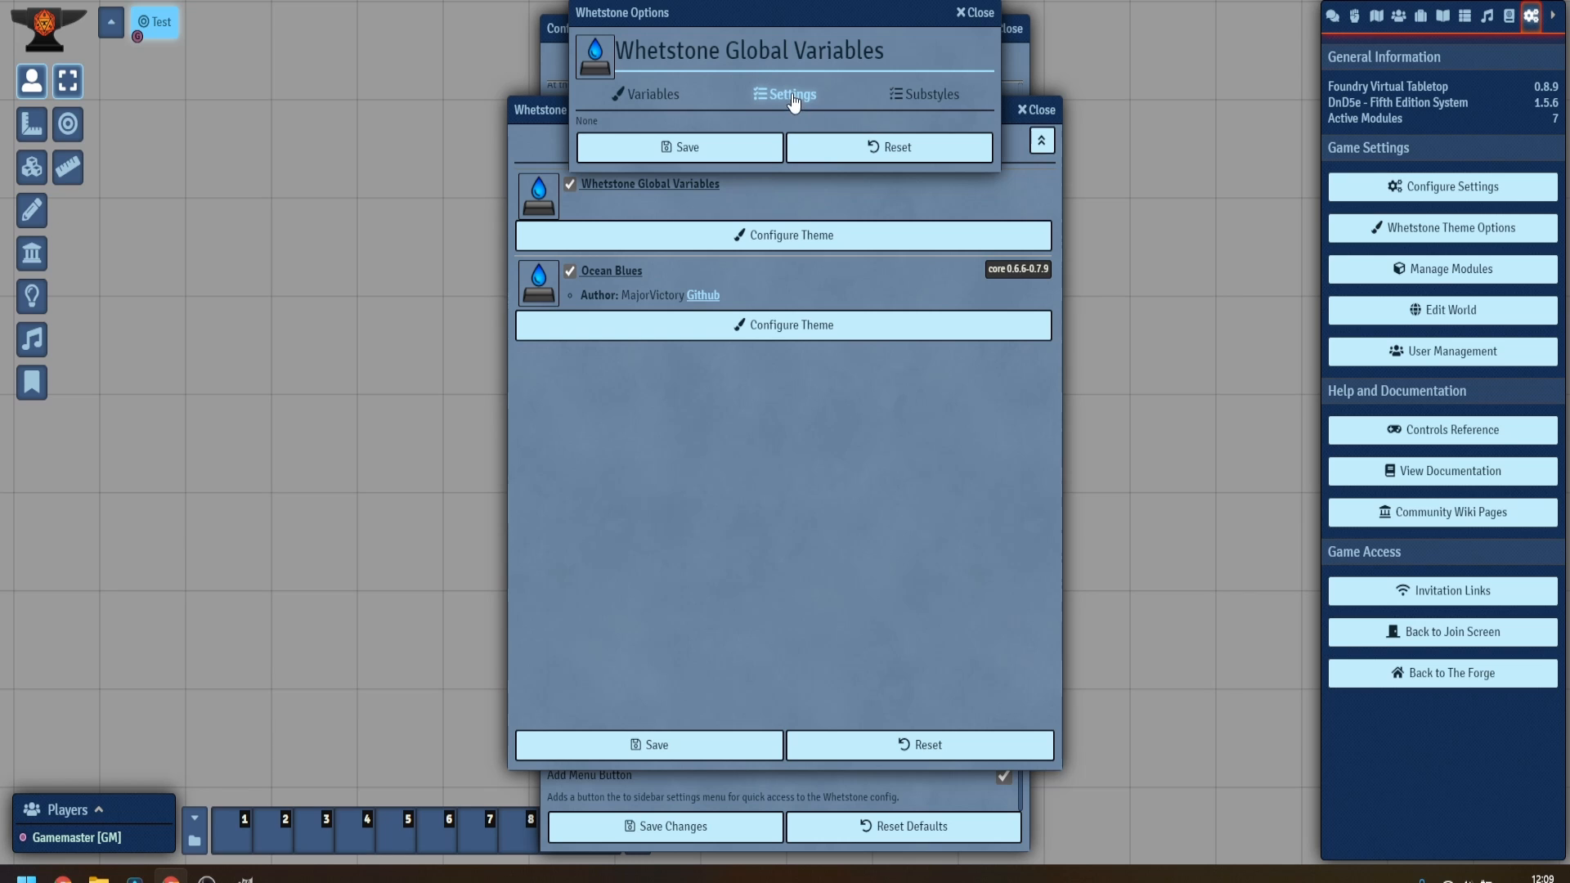
pyautogui.click(913, 98)
pyautogui.click(663, 96)
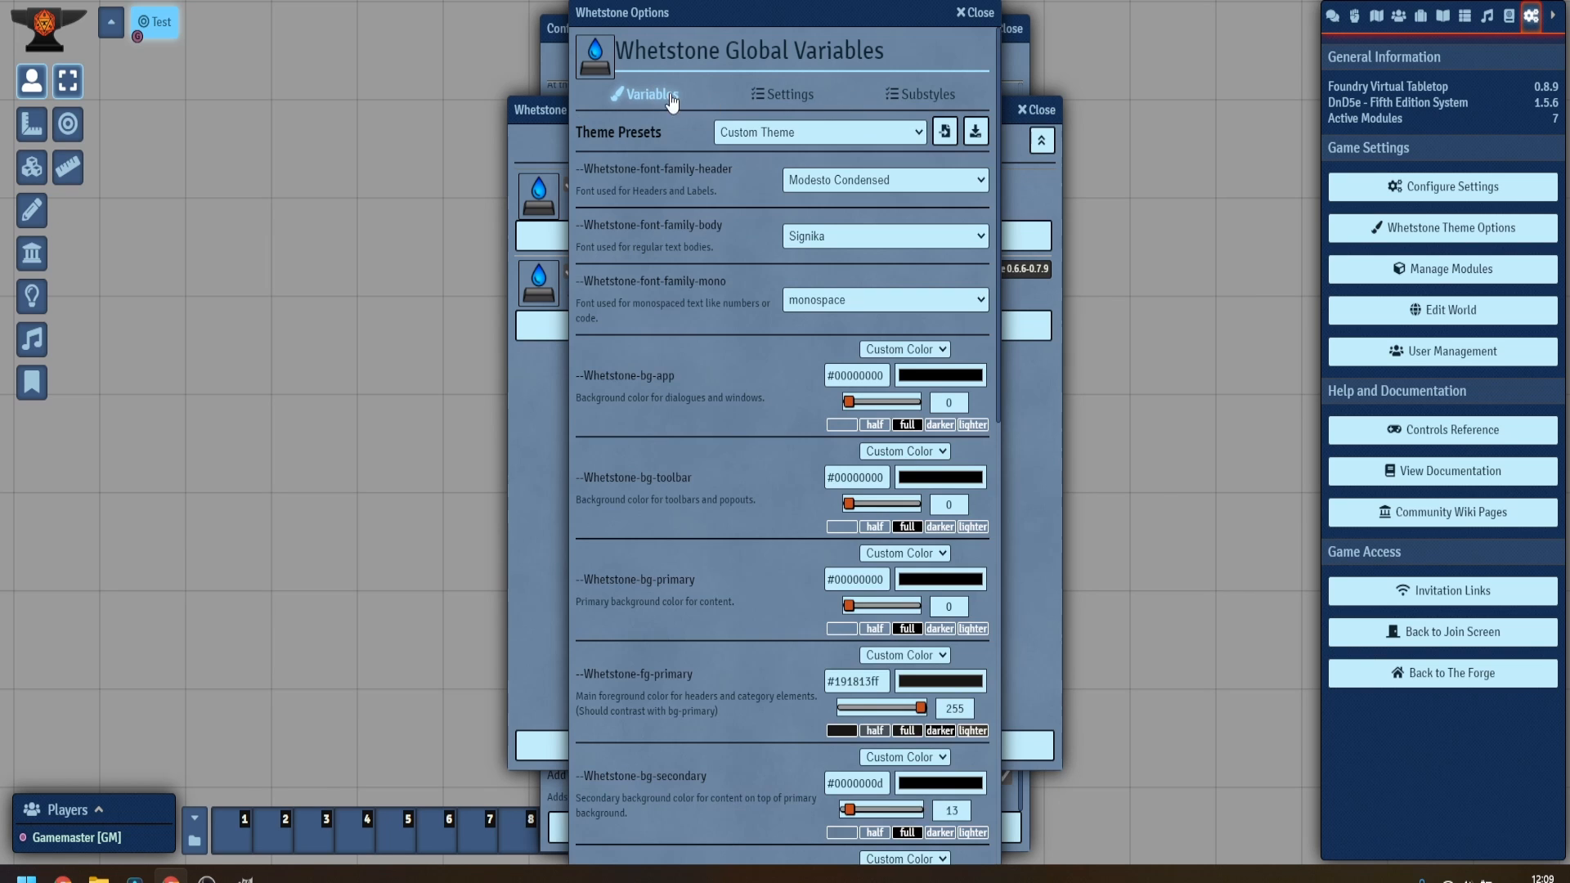
pyautogui.scroll(-10, 747, 420)
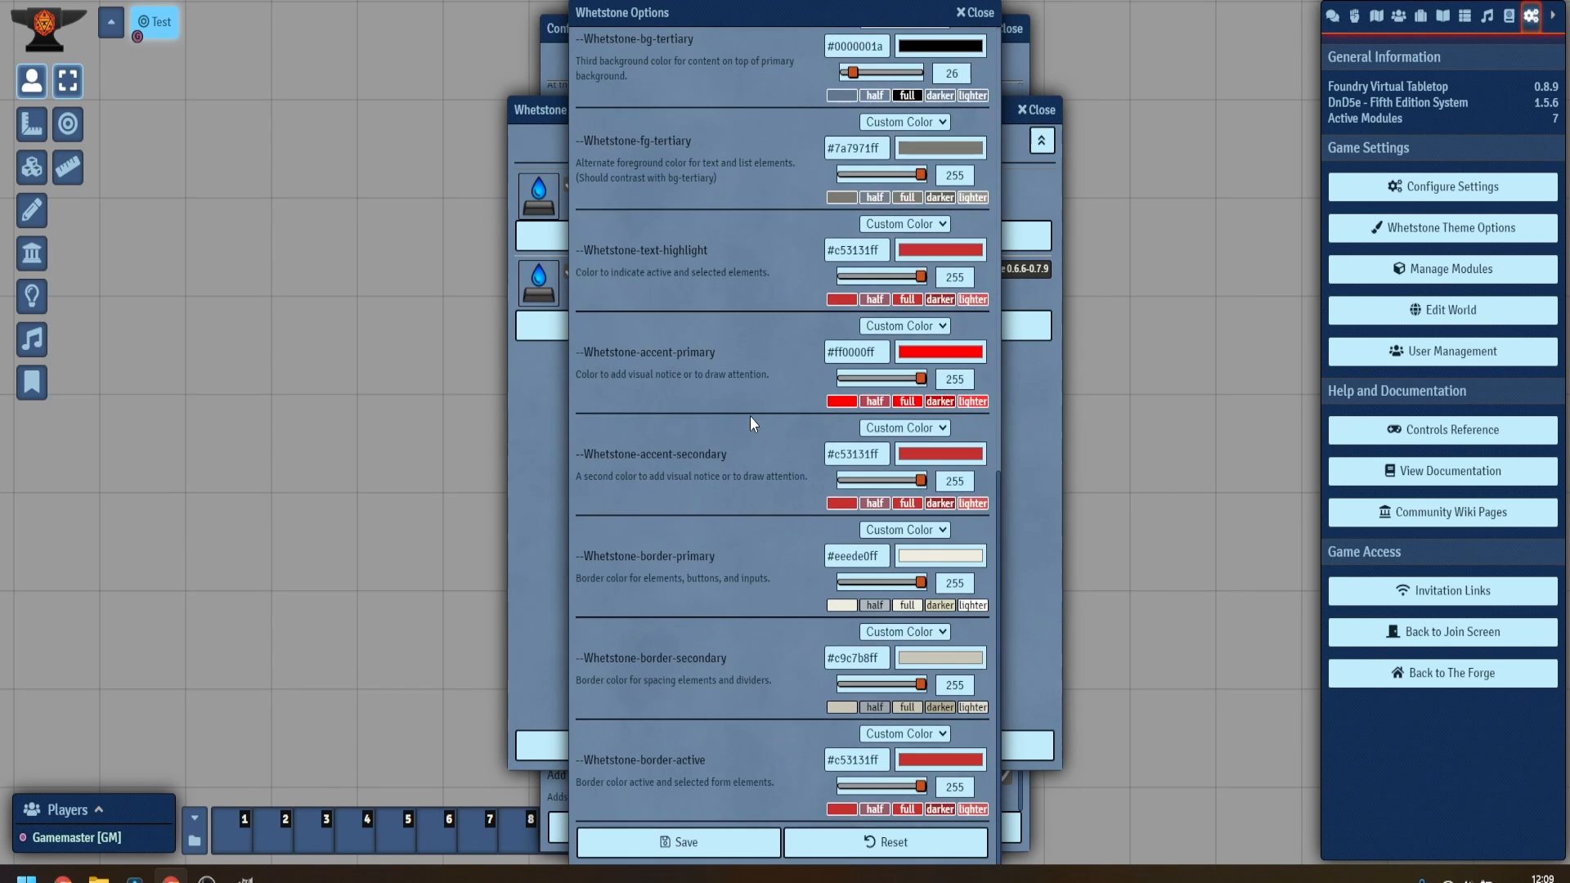
pyautogui.click(710, 842)
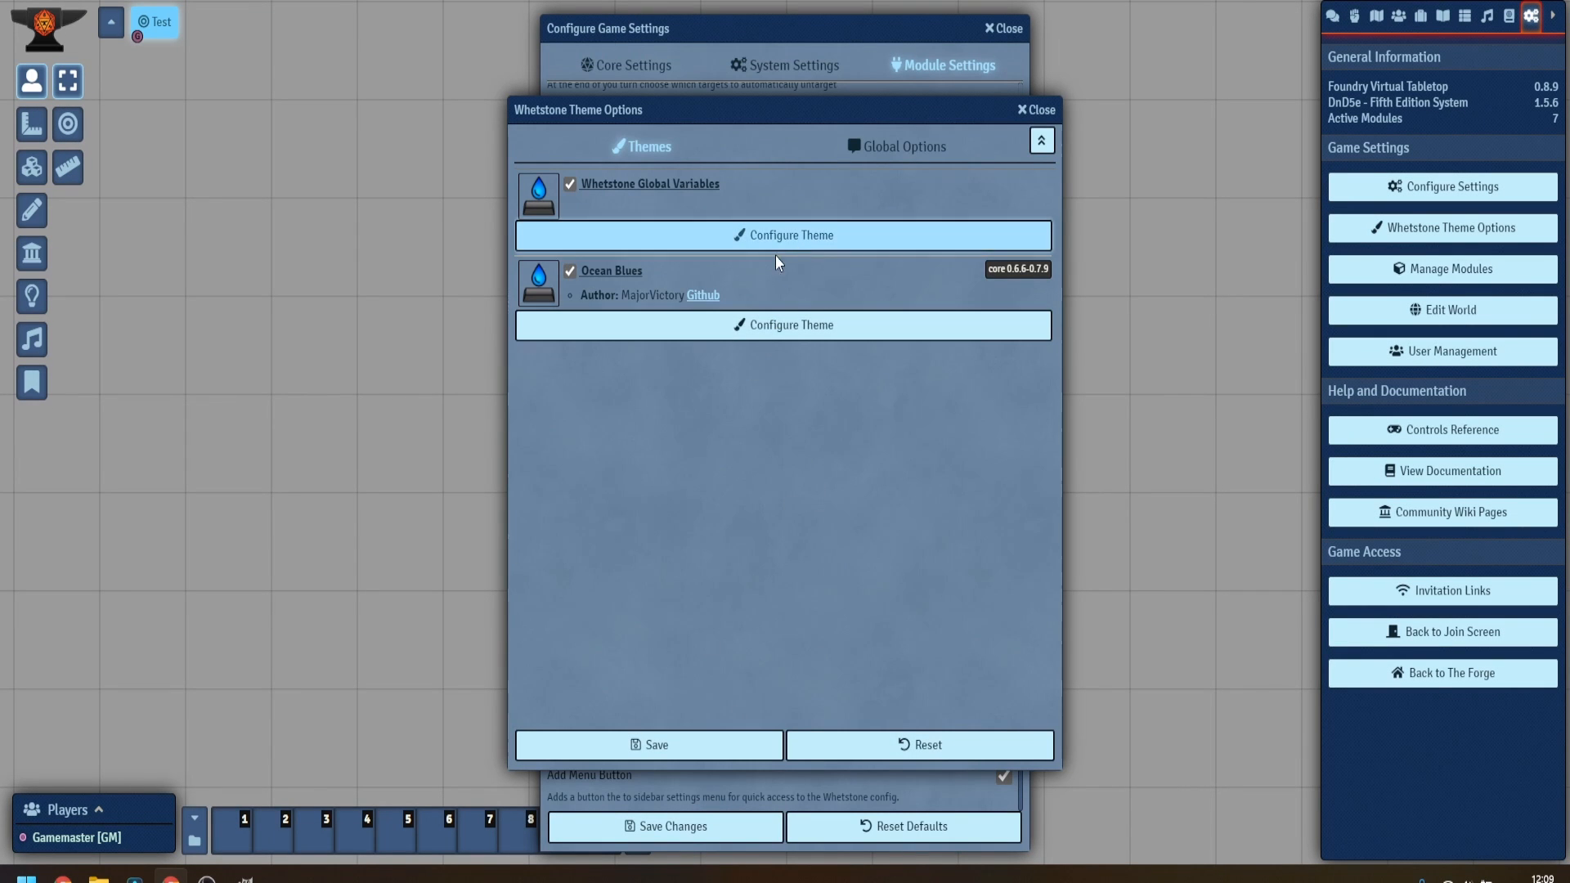
# Disable the Ocean Blues theme, save the theme options and game settings, and display the chat log.
pyautogui.click(571, 271)
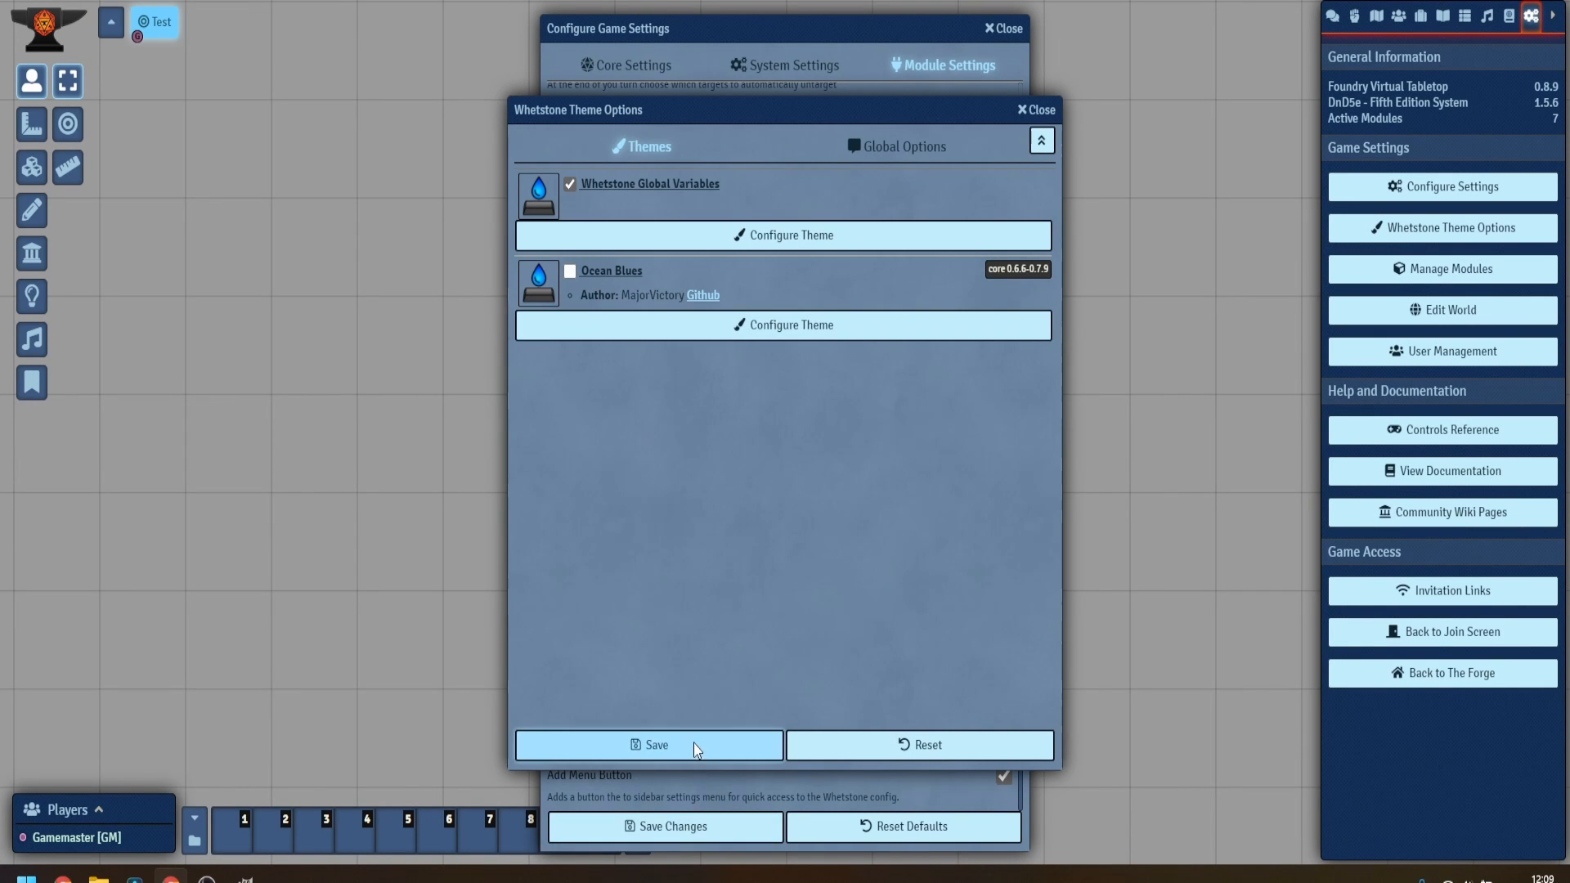
pyautogui.click(701, 745)
pyautogui.click(701, 827)
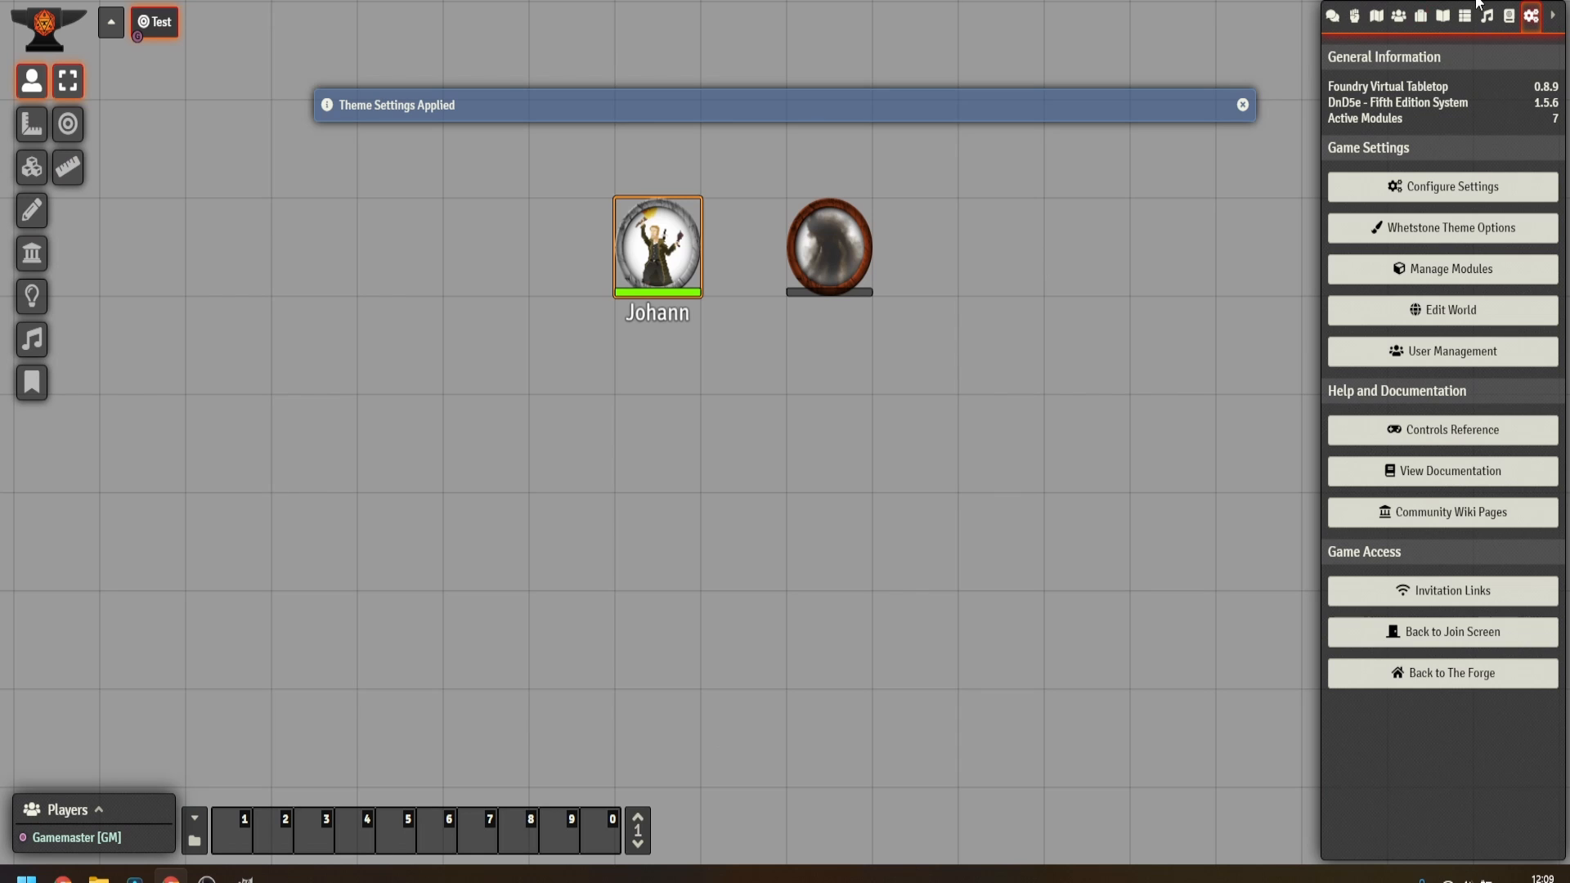
pyautogui.click(1333, 17)
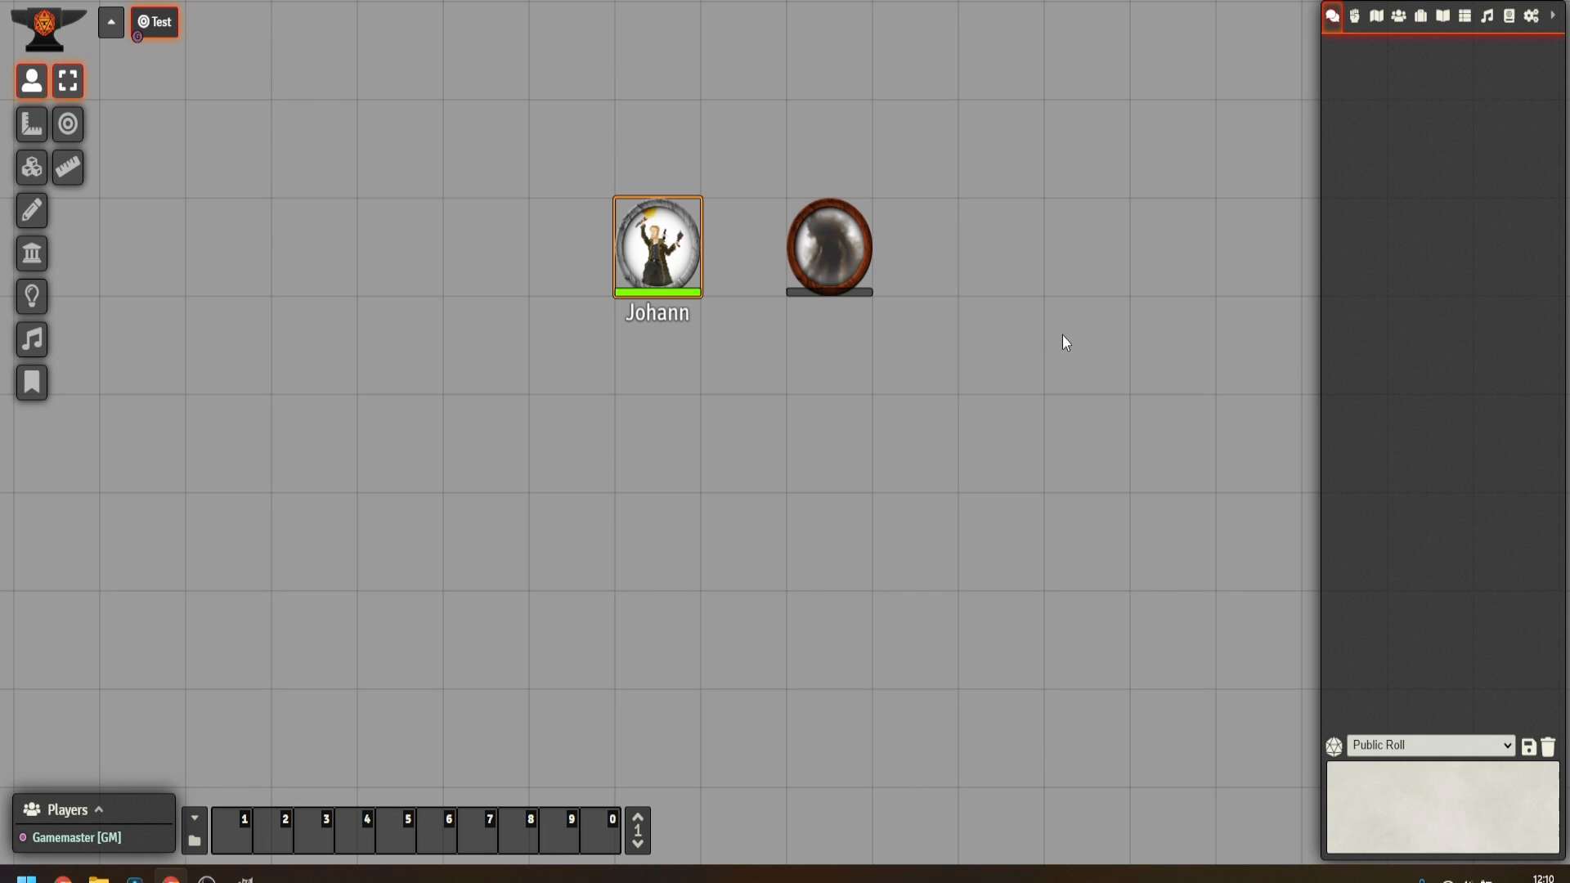
# Switch Johann's own sheet from the default 5e sheet to dnd5e.Tidy5eSheet, save the configuration and close the sheet.
pyautogui.doubleClick(694, 272)
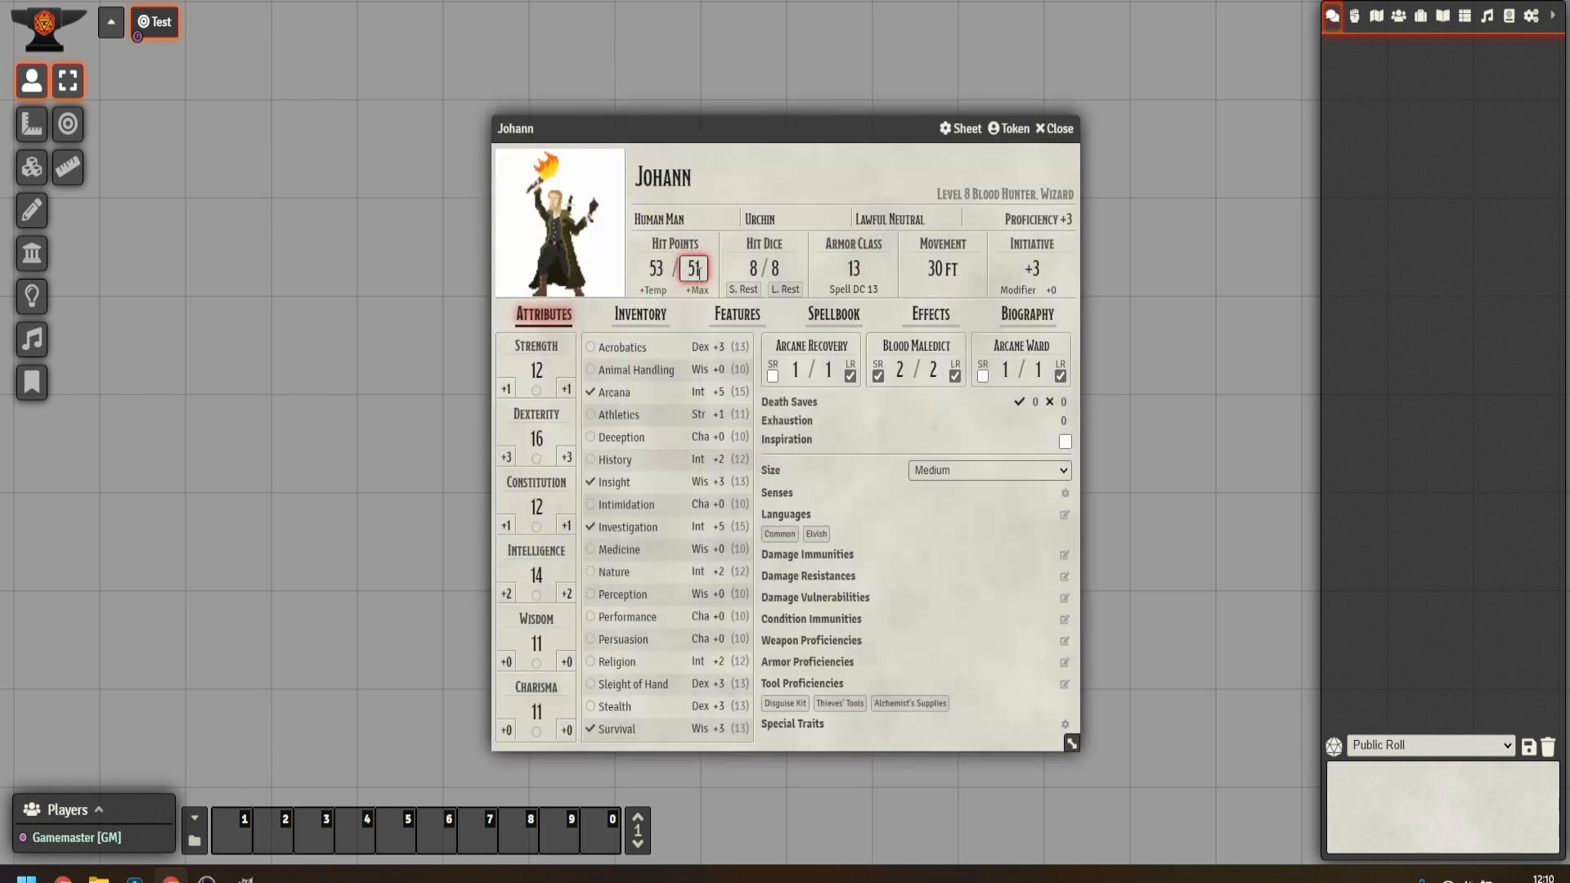
pyautogui.click(963, 128)
pyautogui.click(836, 213)
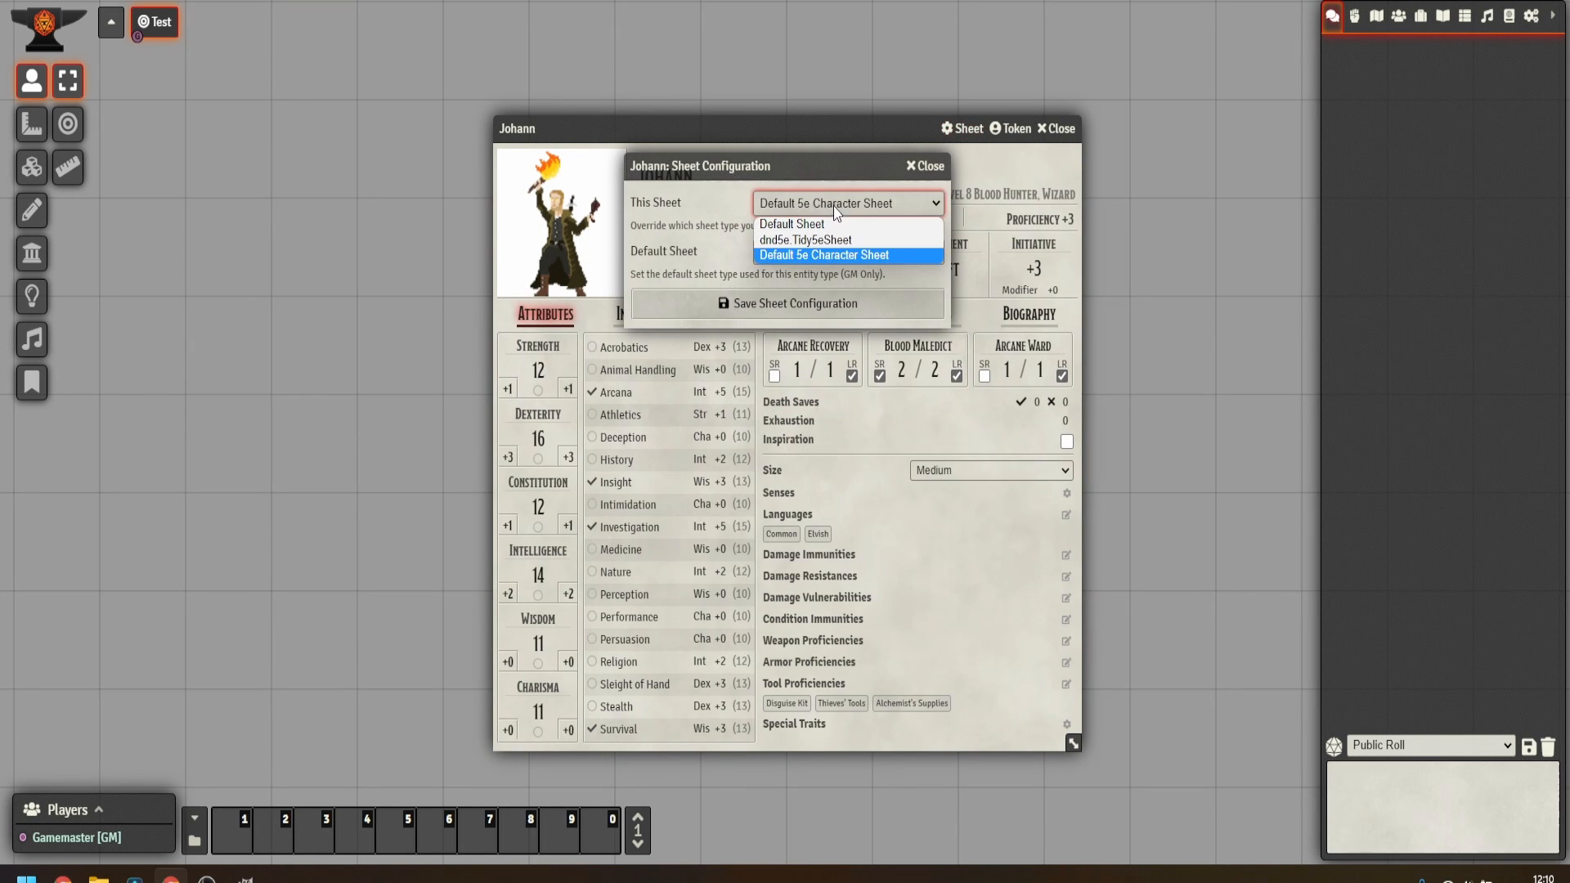
pyautogui.click(806, 240)
pyautogui.click(826, 303)
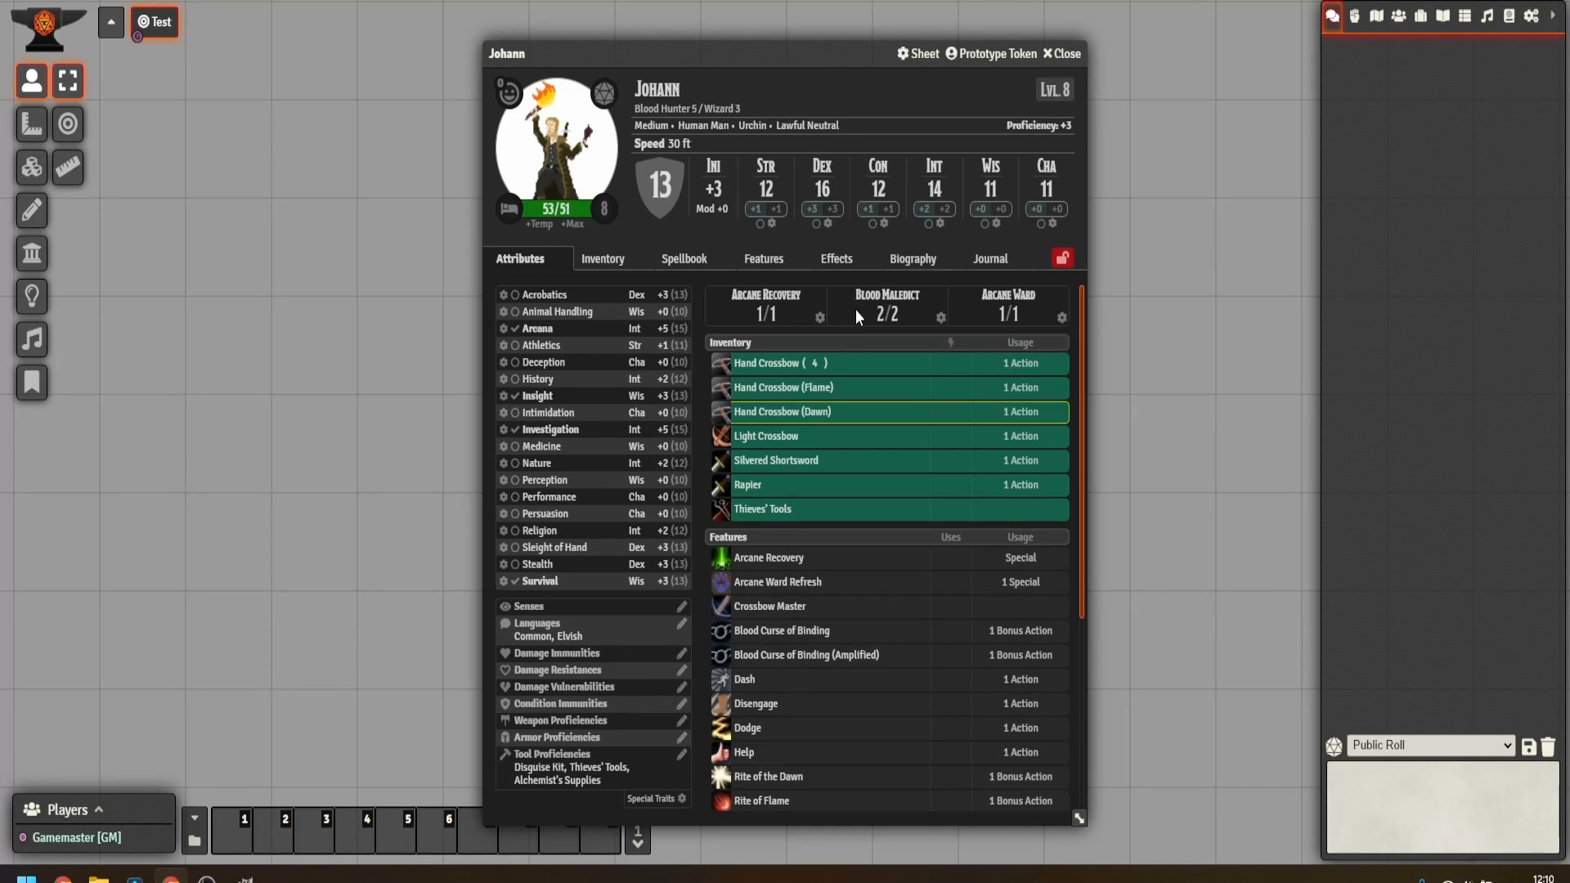
pyautogui.click(1065, 54)
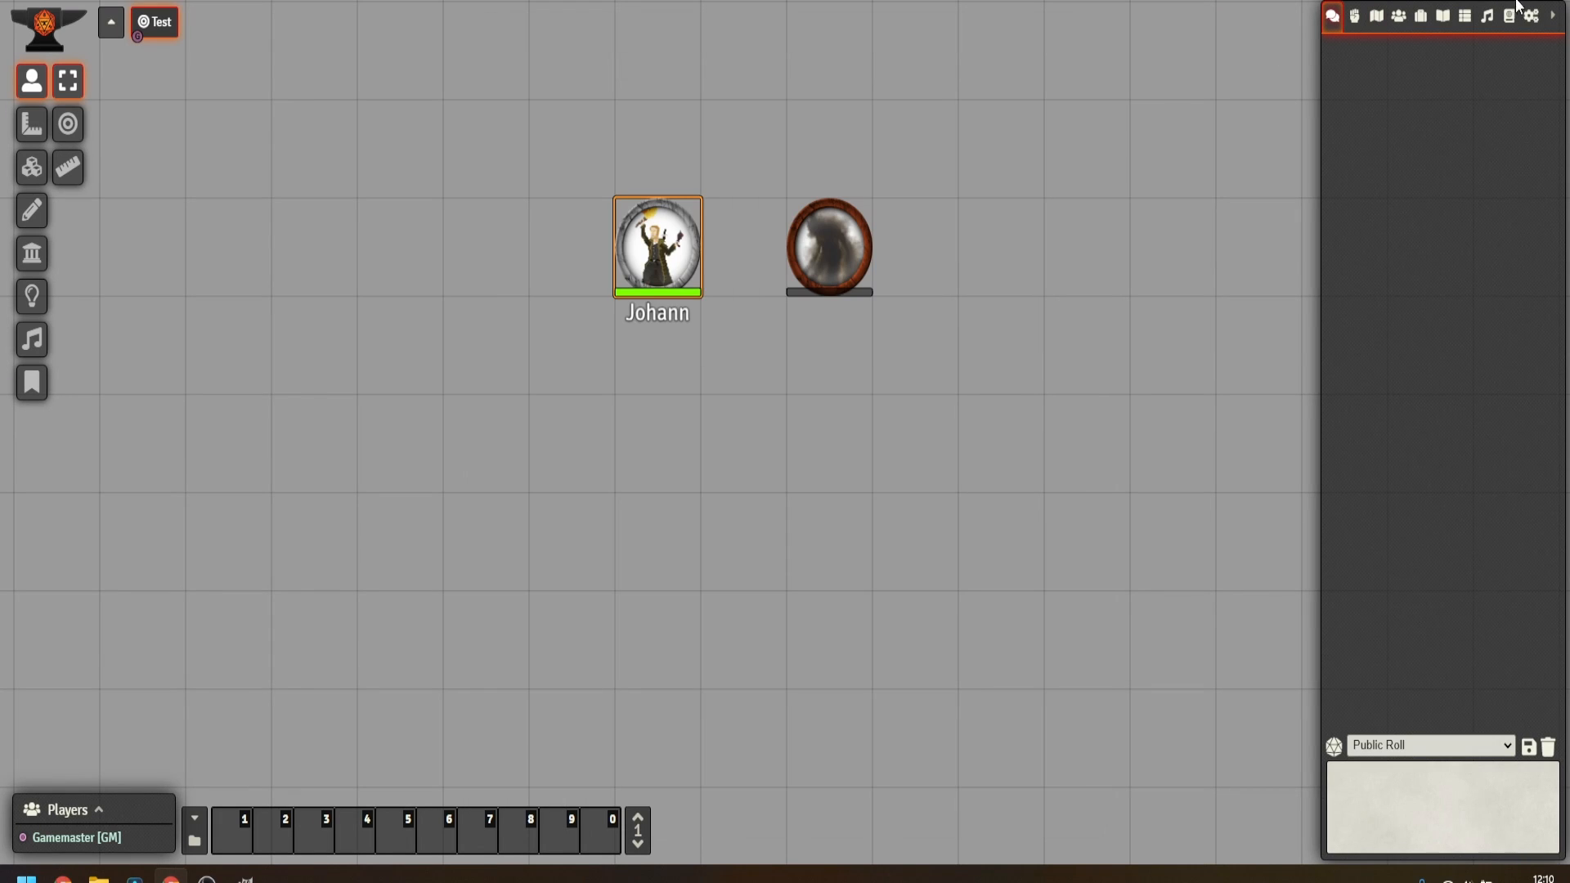
# Set the Tidy5e color theme to Default (light) in the module settings, save, and open Johann's sheet.
pyautogui.click(1531, 16)
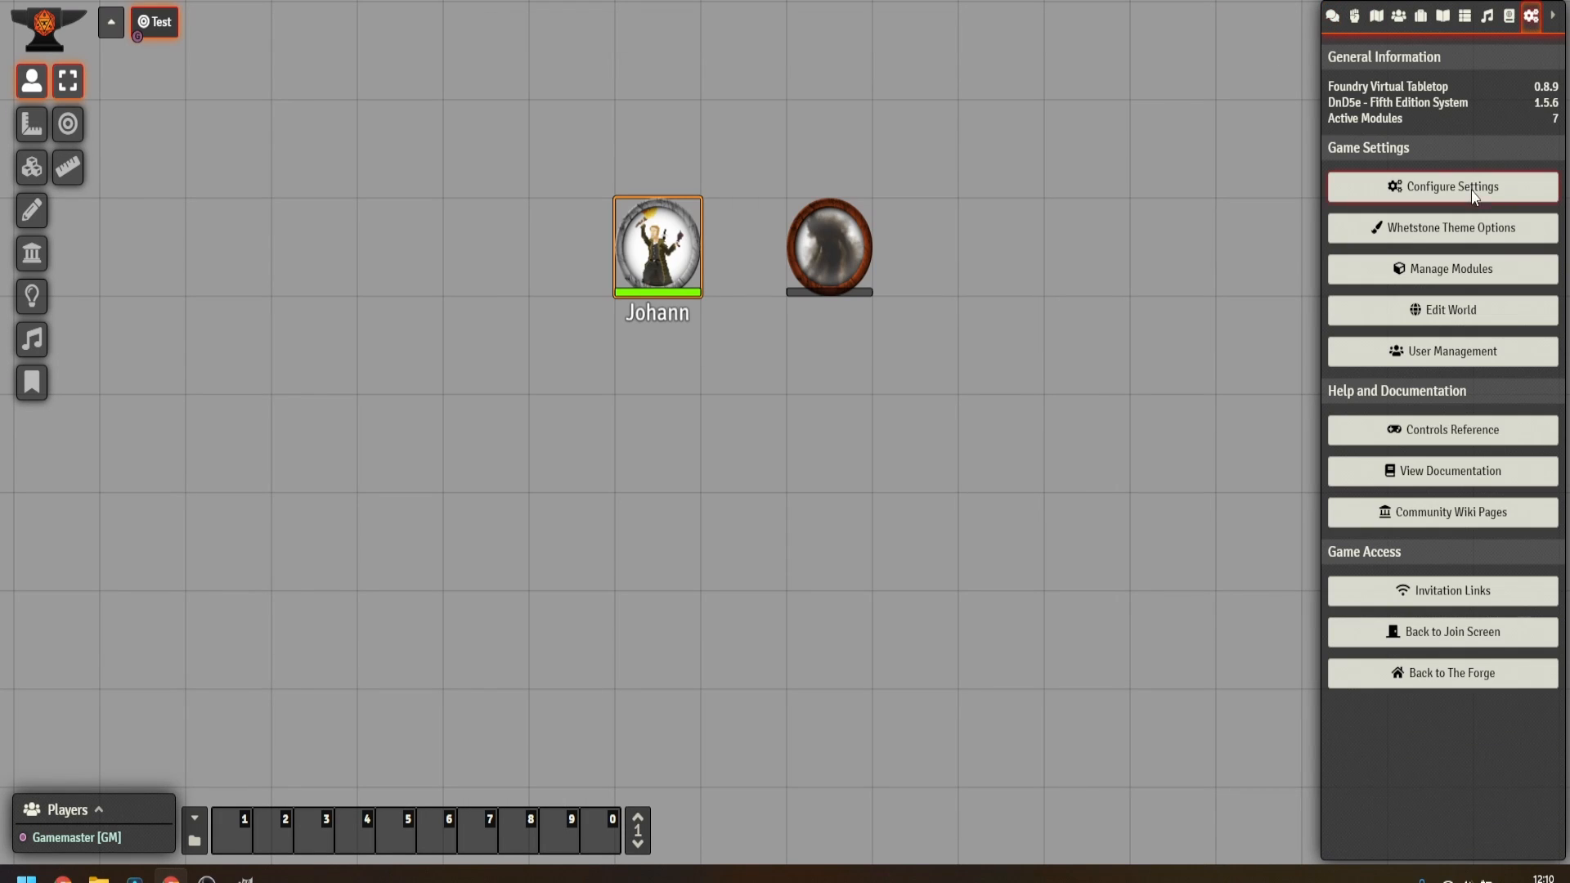
pyautogui.click(1421, 193)
pyautogui.scroll(-10, 704, 283)
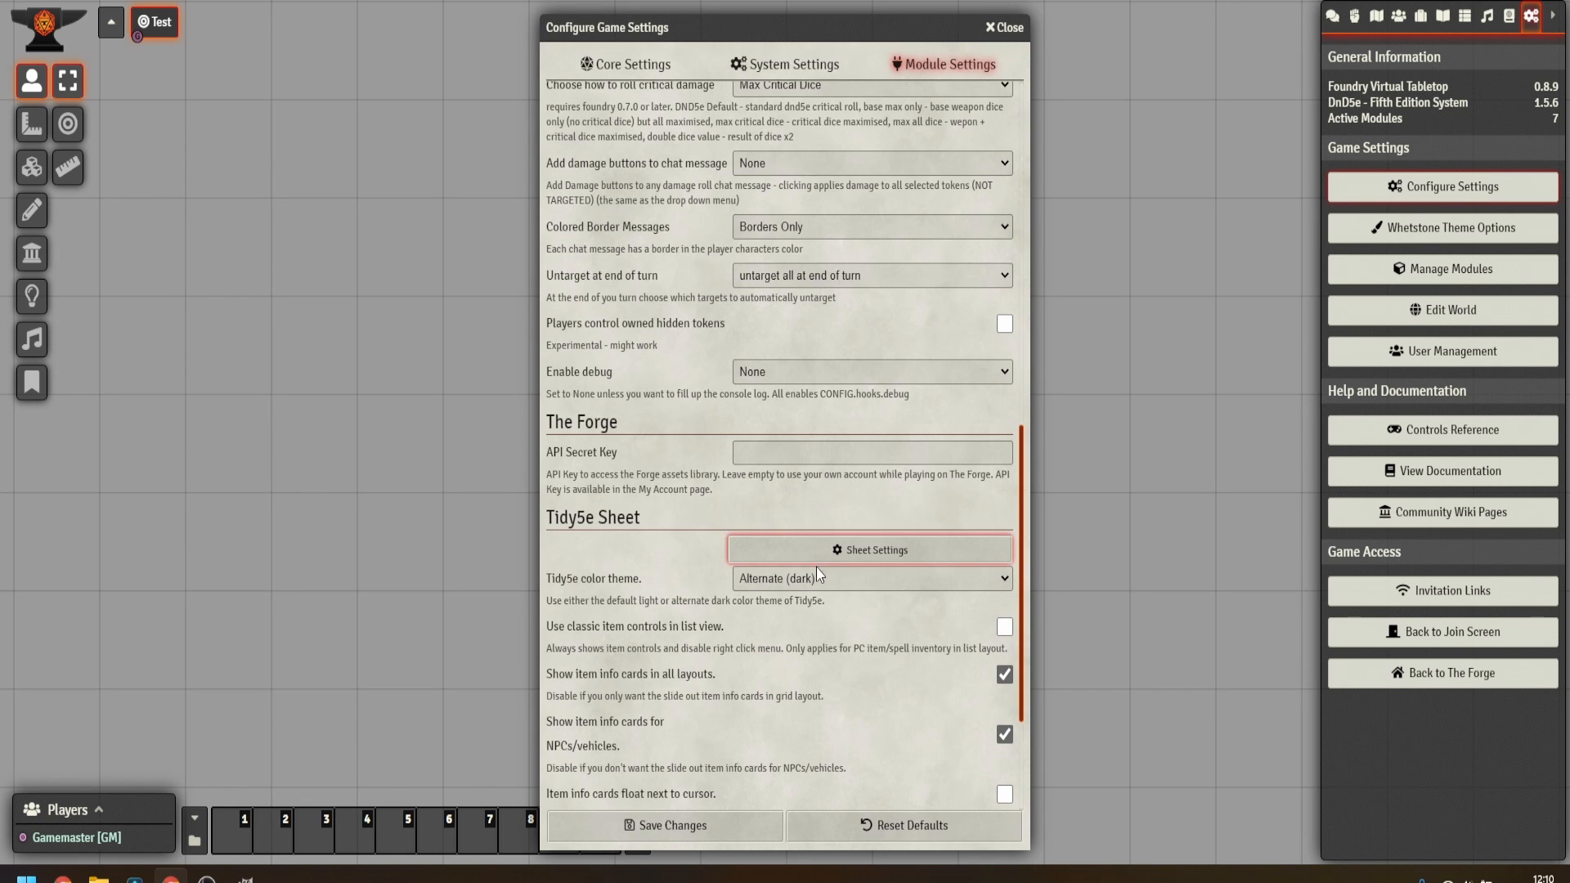
pyautogui.click(816, 573)
pyautogui.click(813, 602)
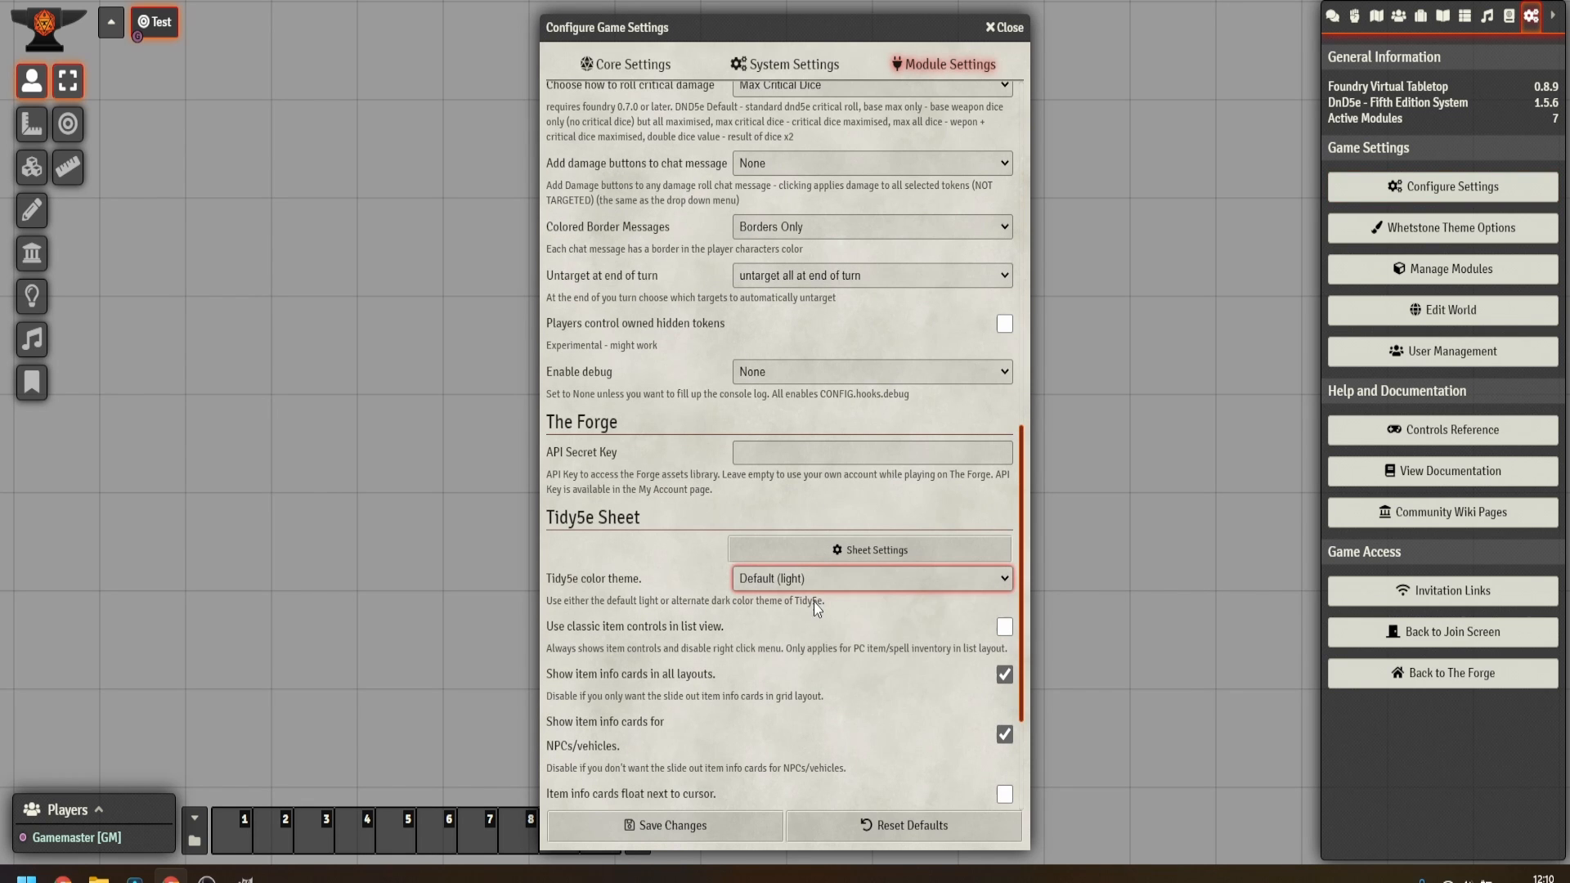
pyautogui.click(716, 815)
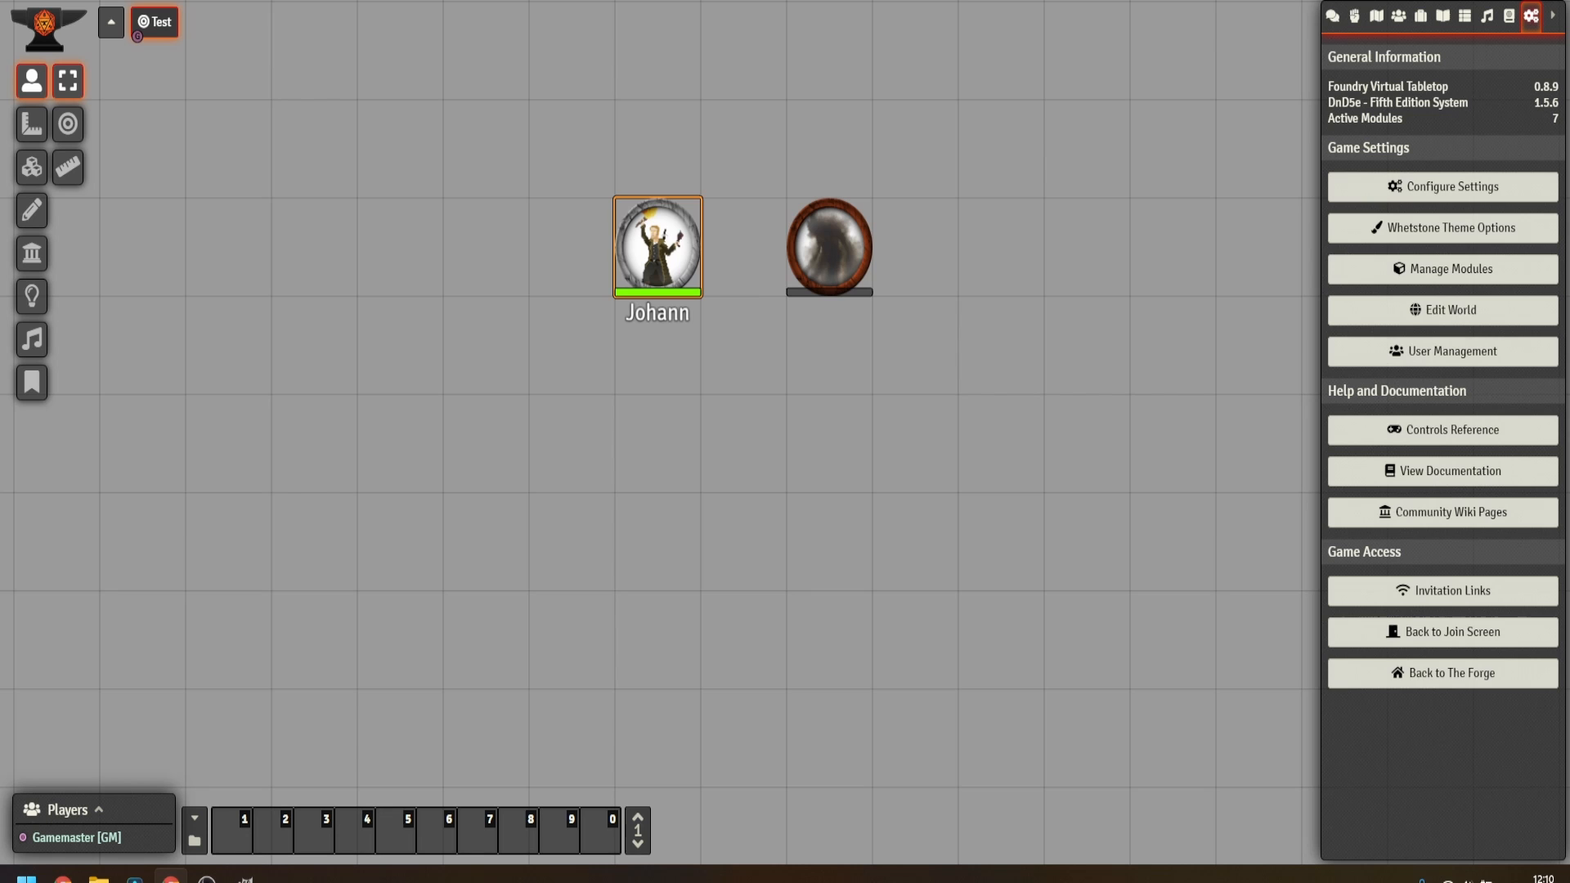
pyautogui.click(1332, 16)
pyautogui.doubleClick(688, 249)
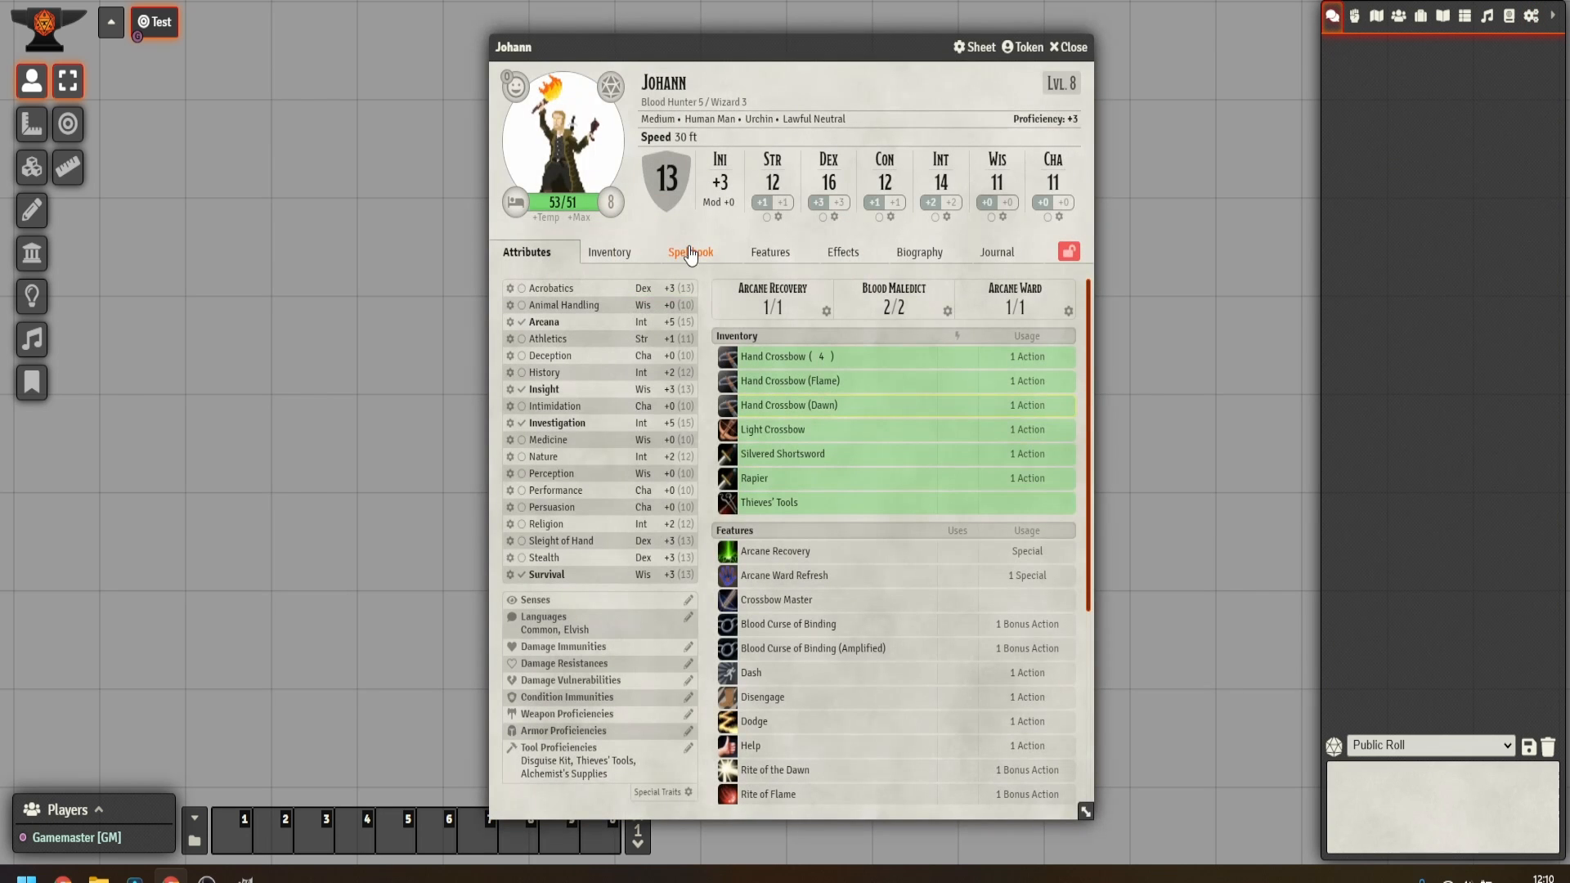
# Close Johann's sheet, enable the Ocean Blues theme in the Whetstone theme options and save.
pyautogui.click(1068, 46)
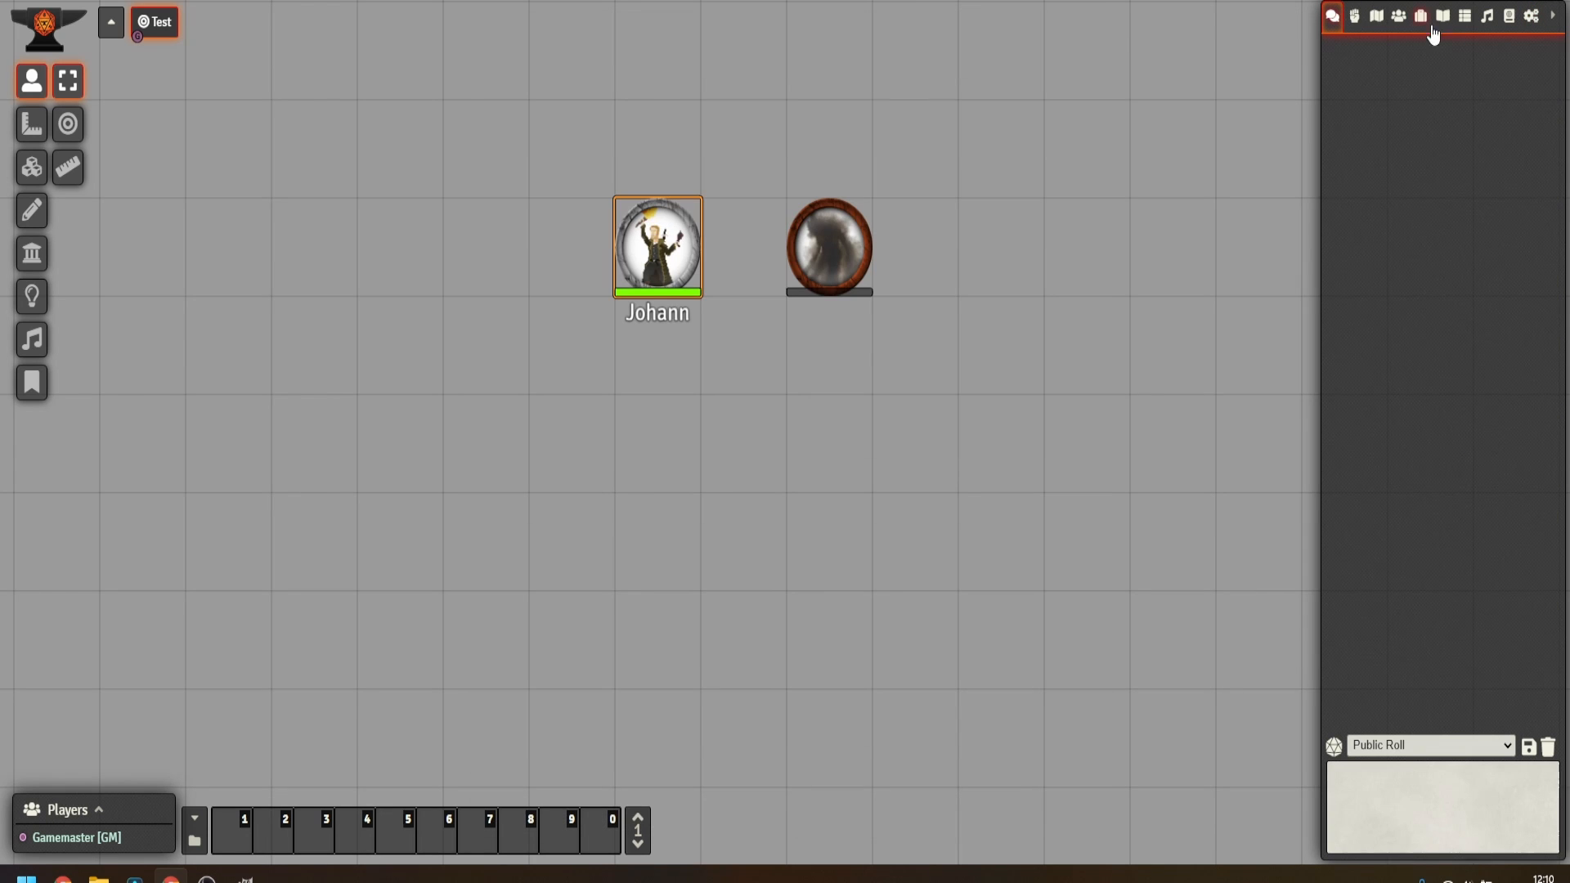
pyautogui.click(1531, 16)
pyautogui.click(1424, 234)
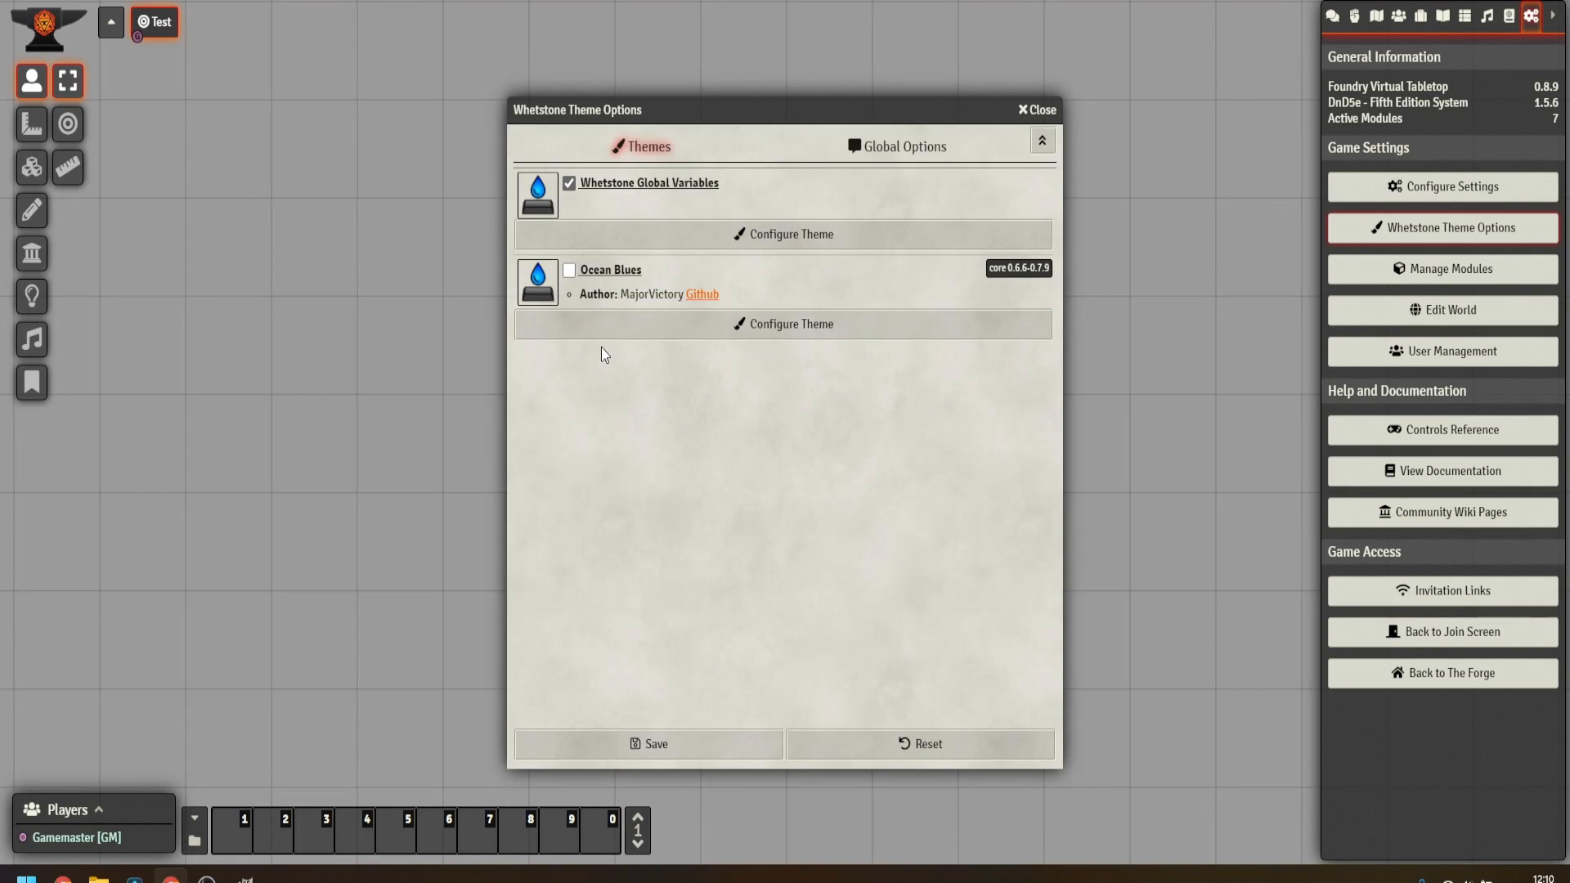
pyautogui.click(569, 270)
pyautogui.click(684, 742)
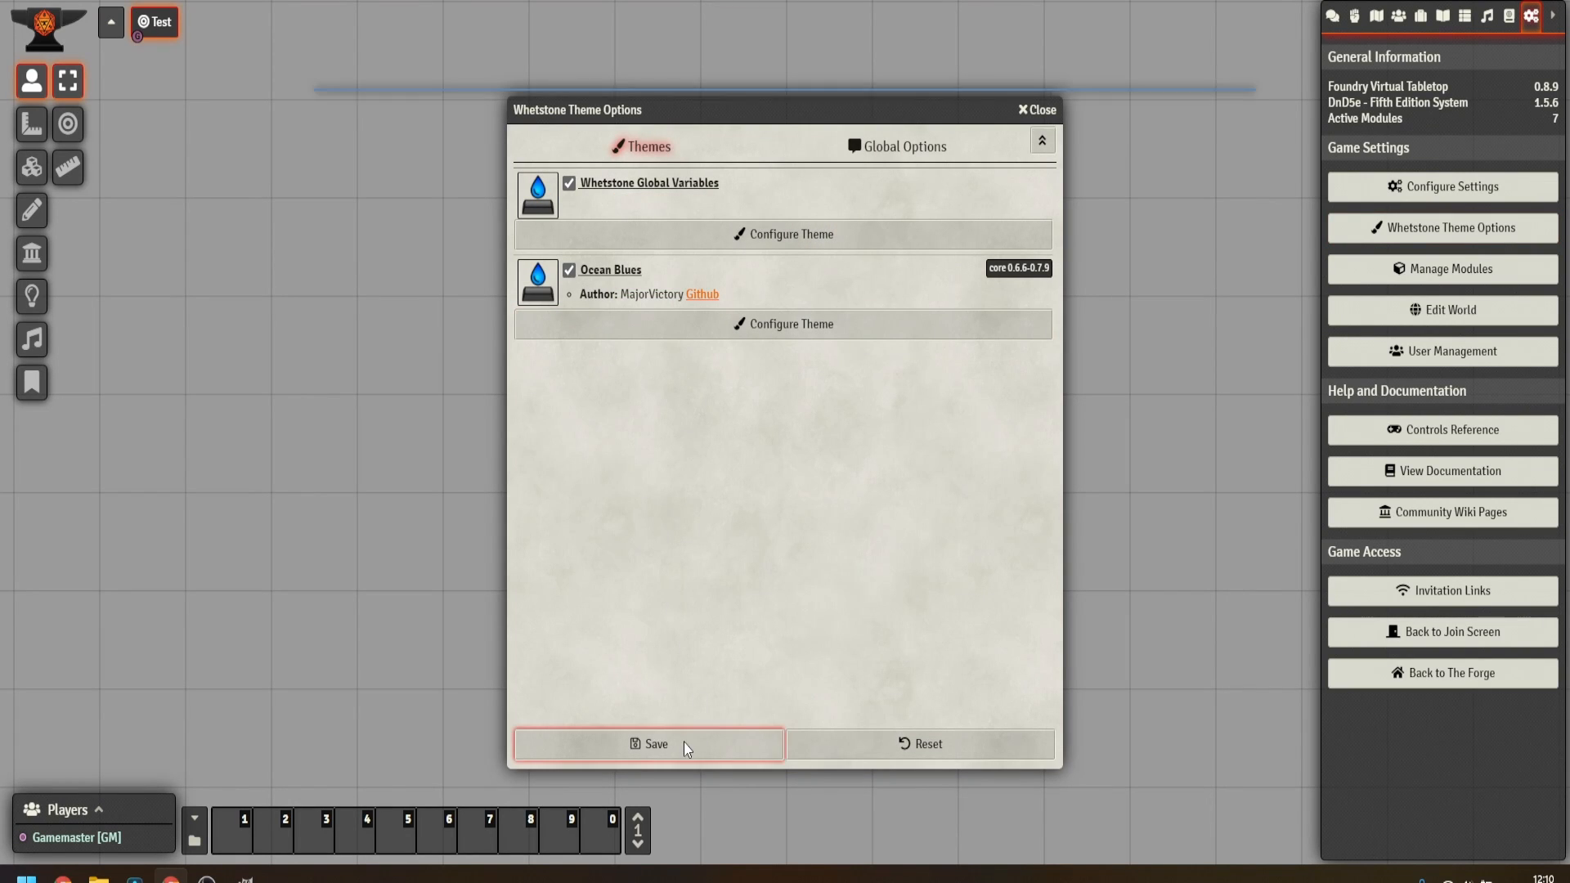
# Look over the attributes, inventory and spellbook of Johann's sheet beside the chat log under Ocean Blues, and minimize the sheet.
pyautogui.doubleClick(645, 224)
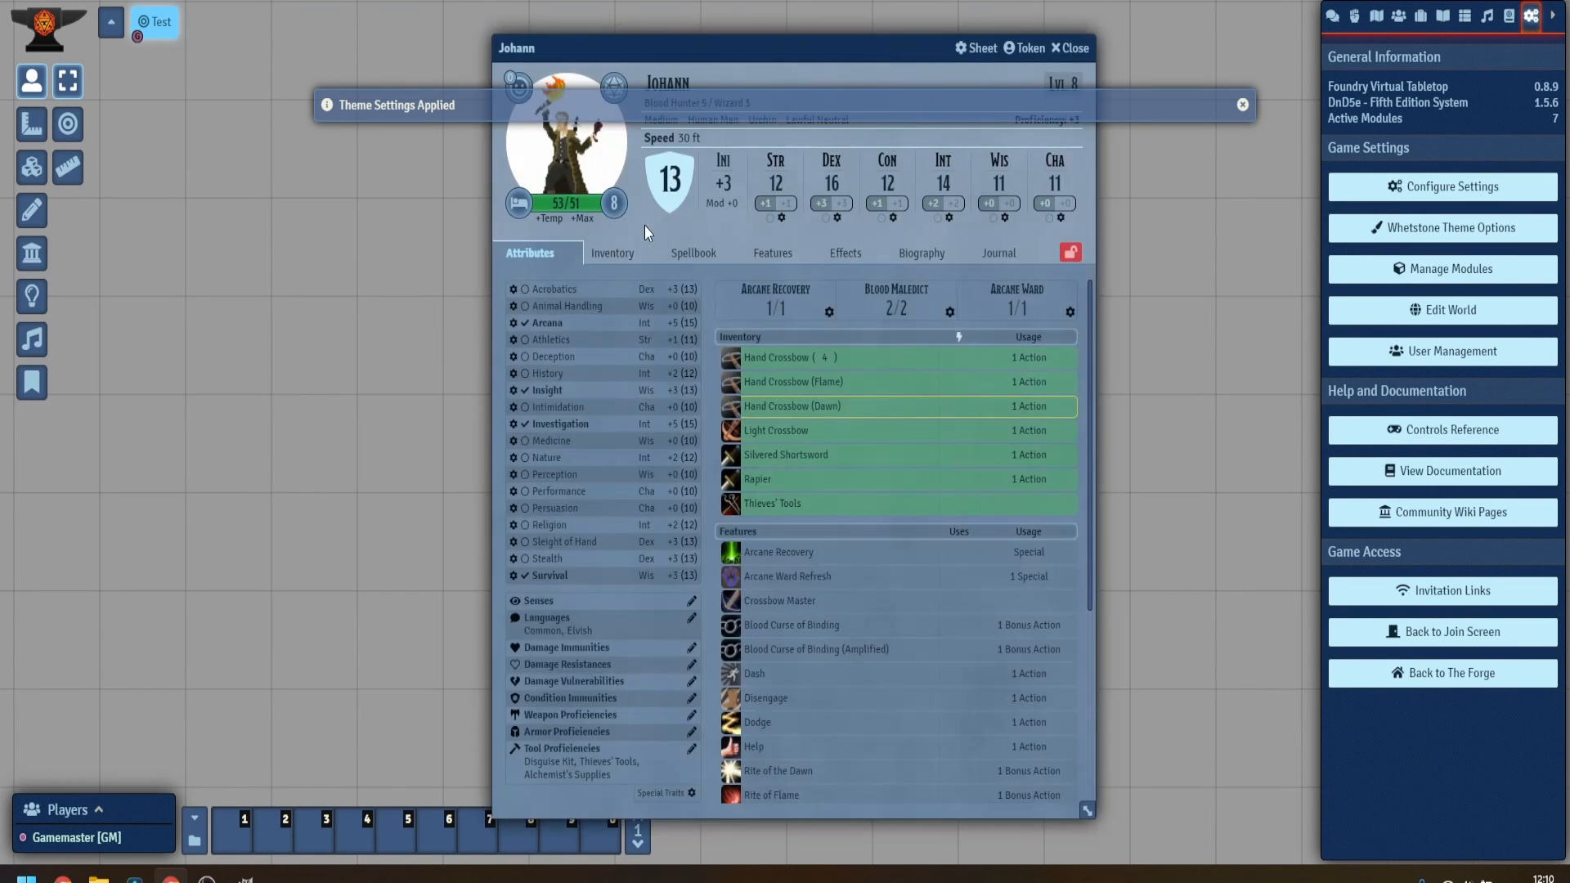
pyautogui.click(1332, 16)
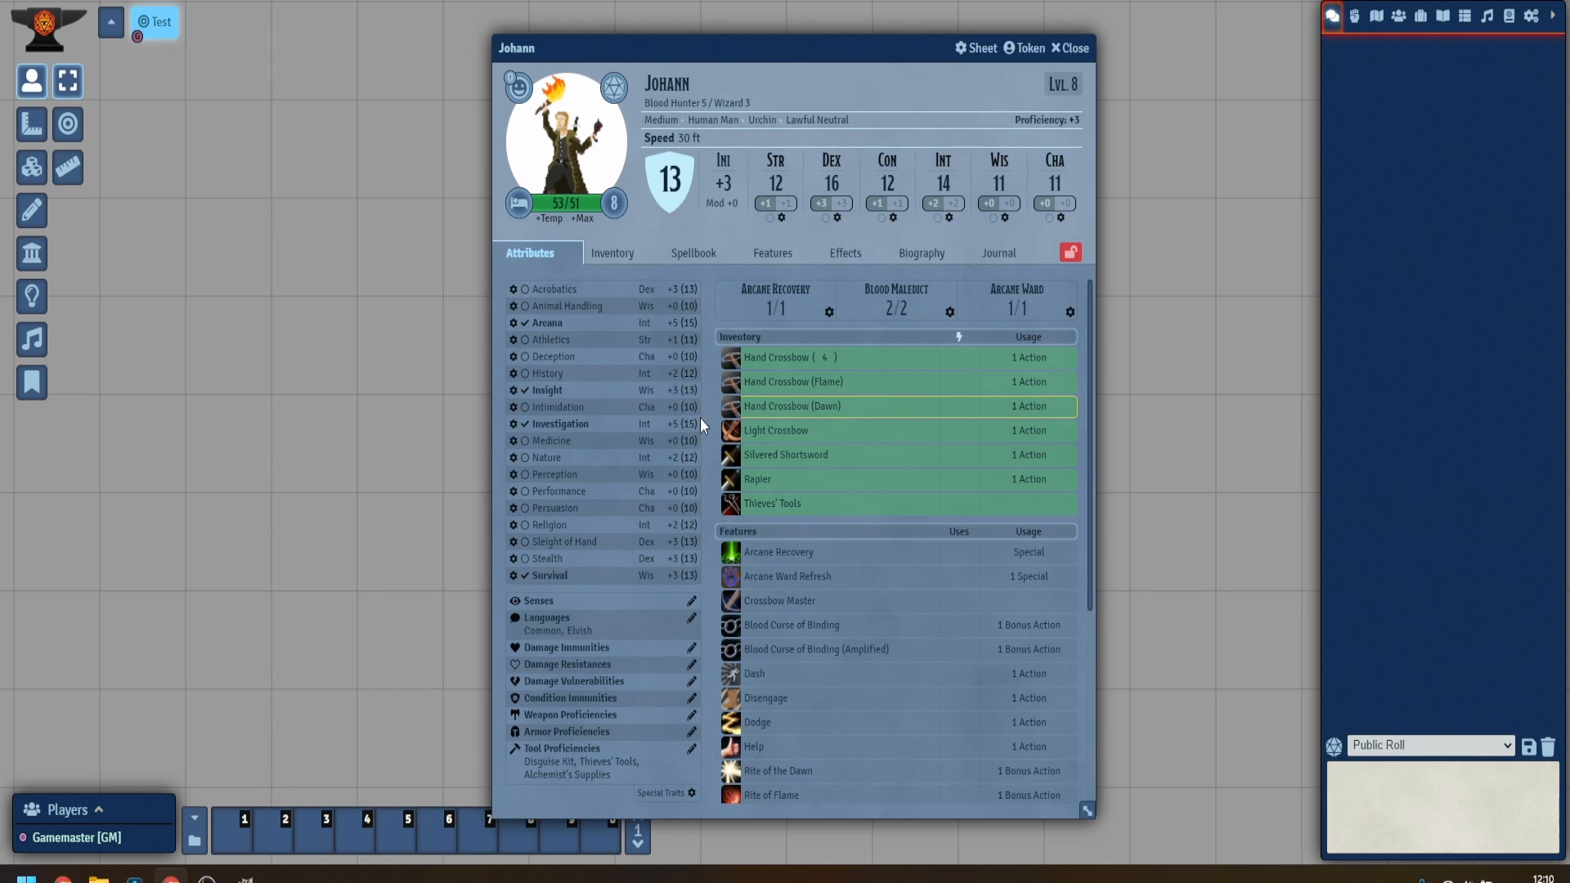
pyautogui.click(615, 254)
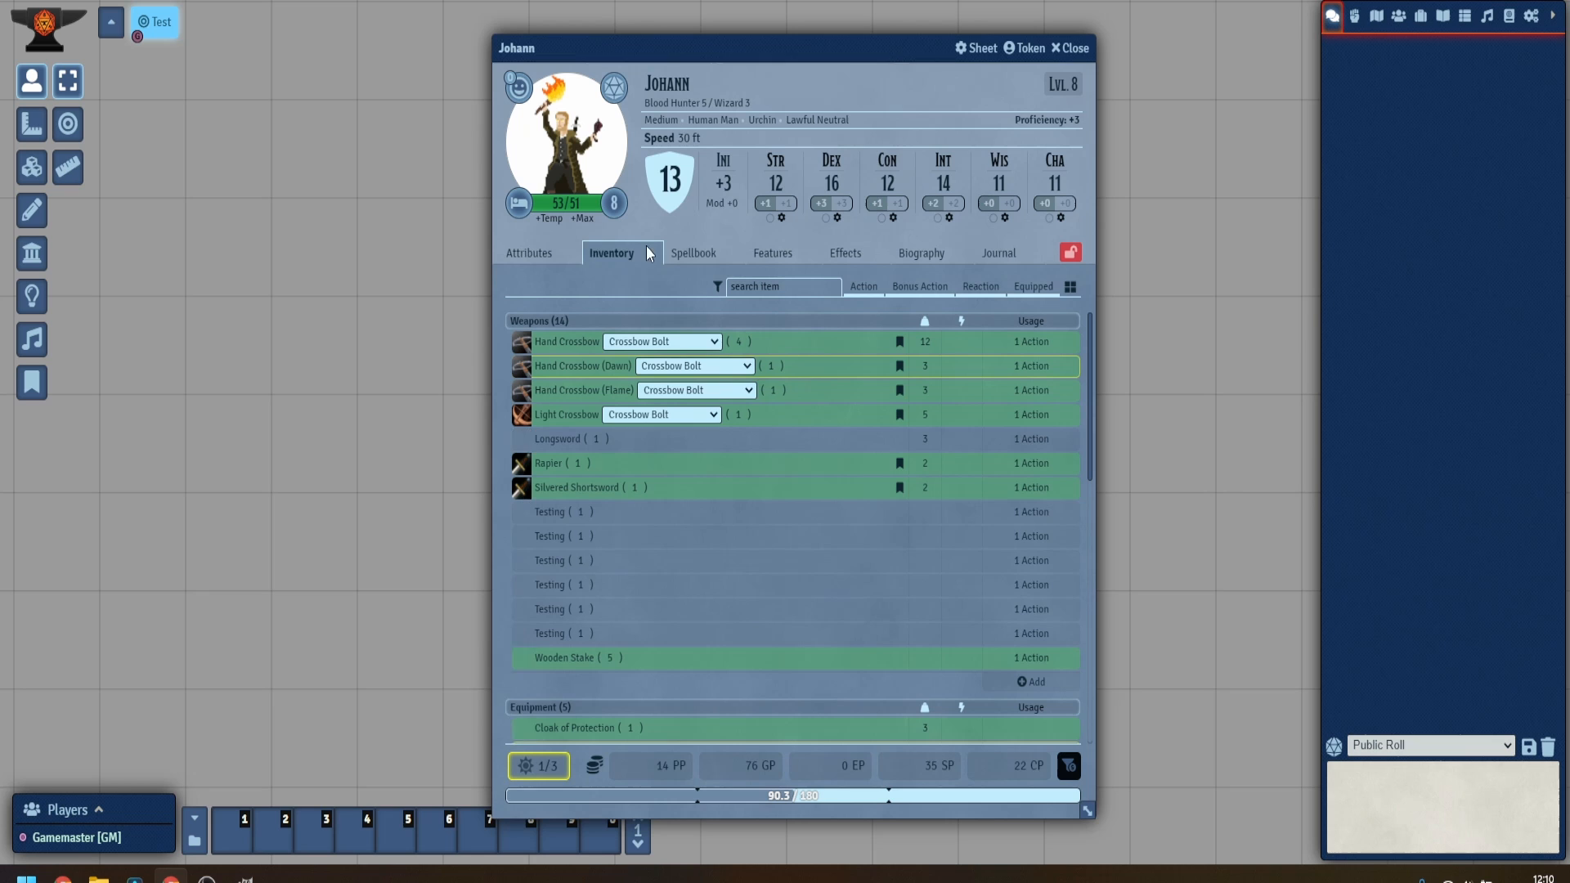
pyautogui.click(716, 255)
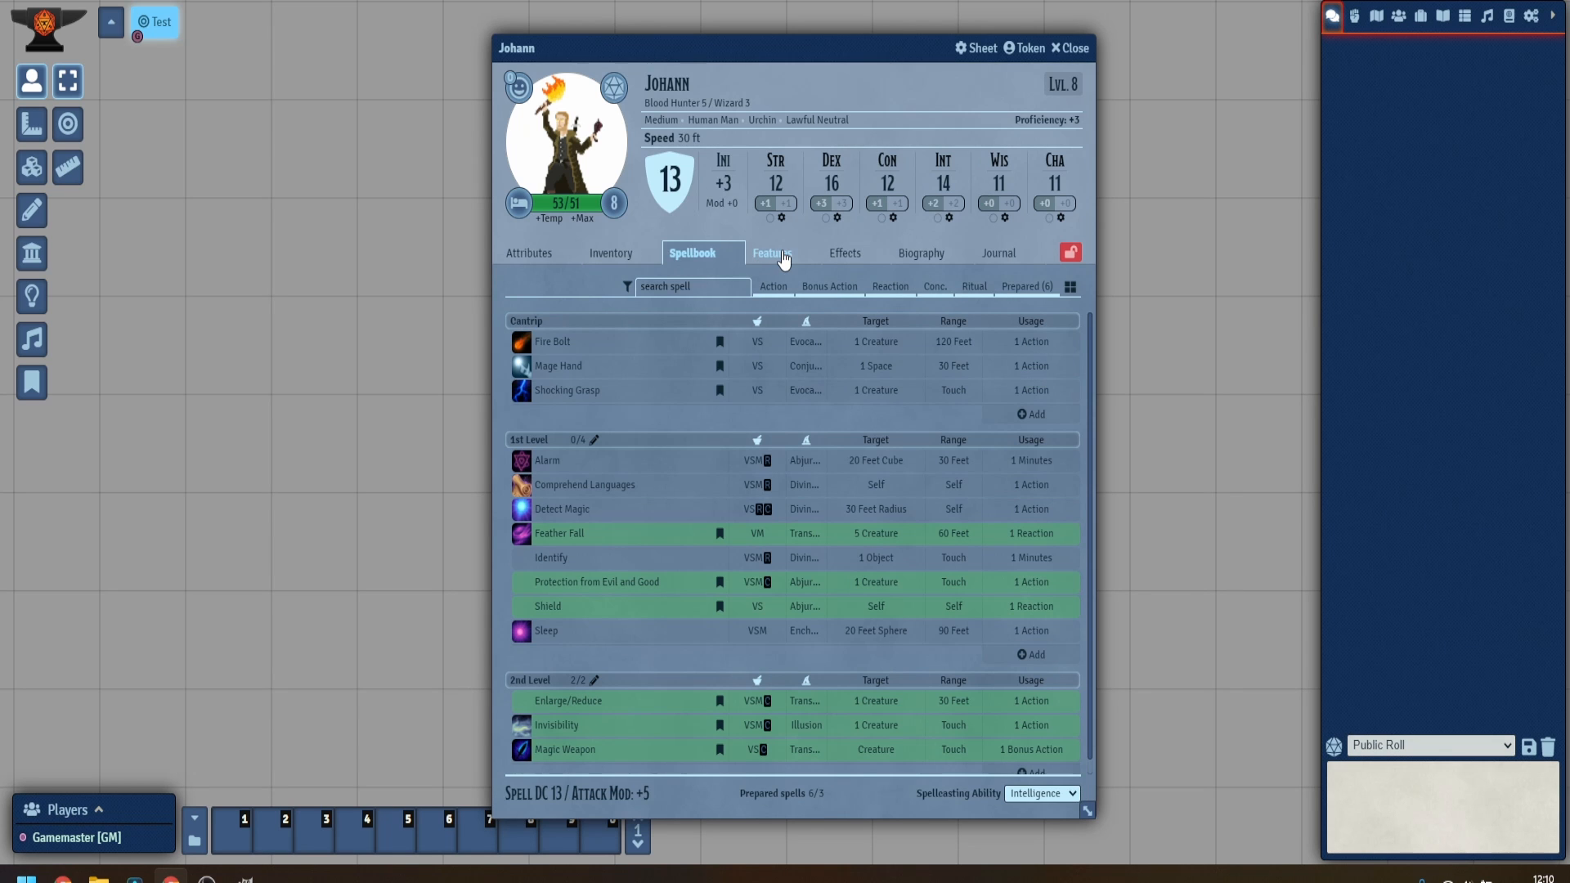
pyautogui.moveTo(739, 48); pyautogui.dragTo(740, 48)
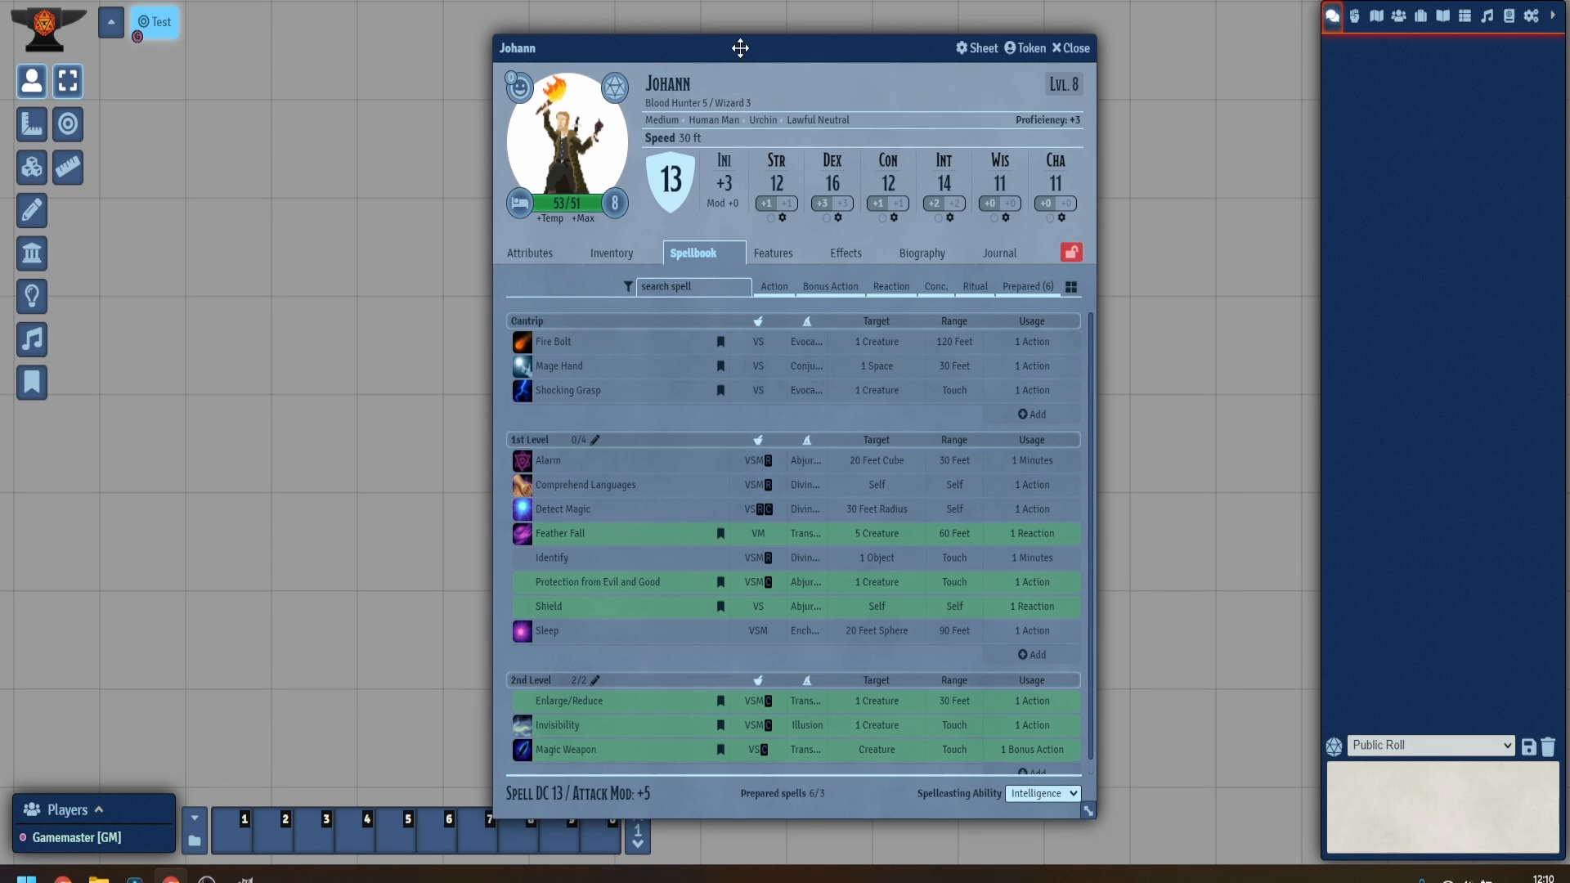
pyautogui.doubleClick(740, 47)
# Enter 70 for the Brave Shadow token's hit points and mark that token as a target.
pyautogui.rightClick(843, 245)
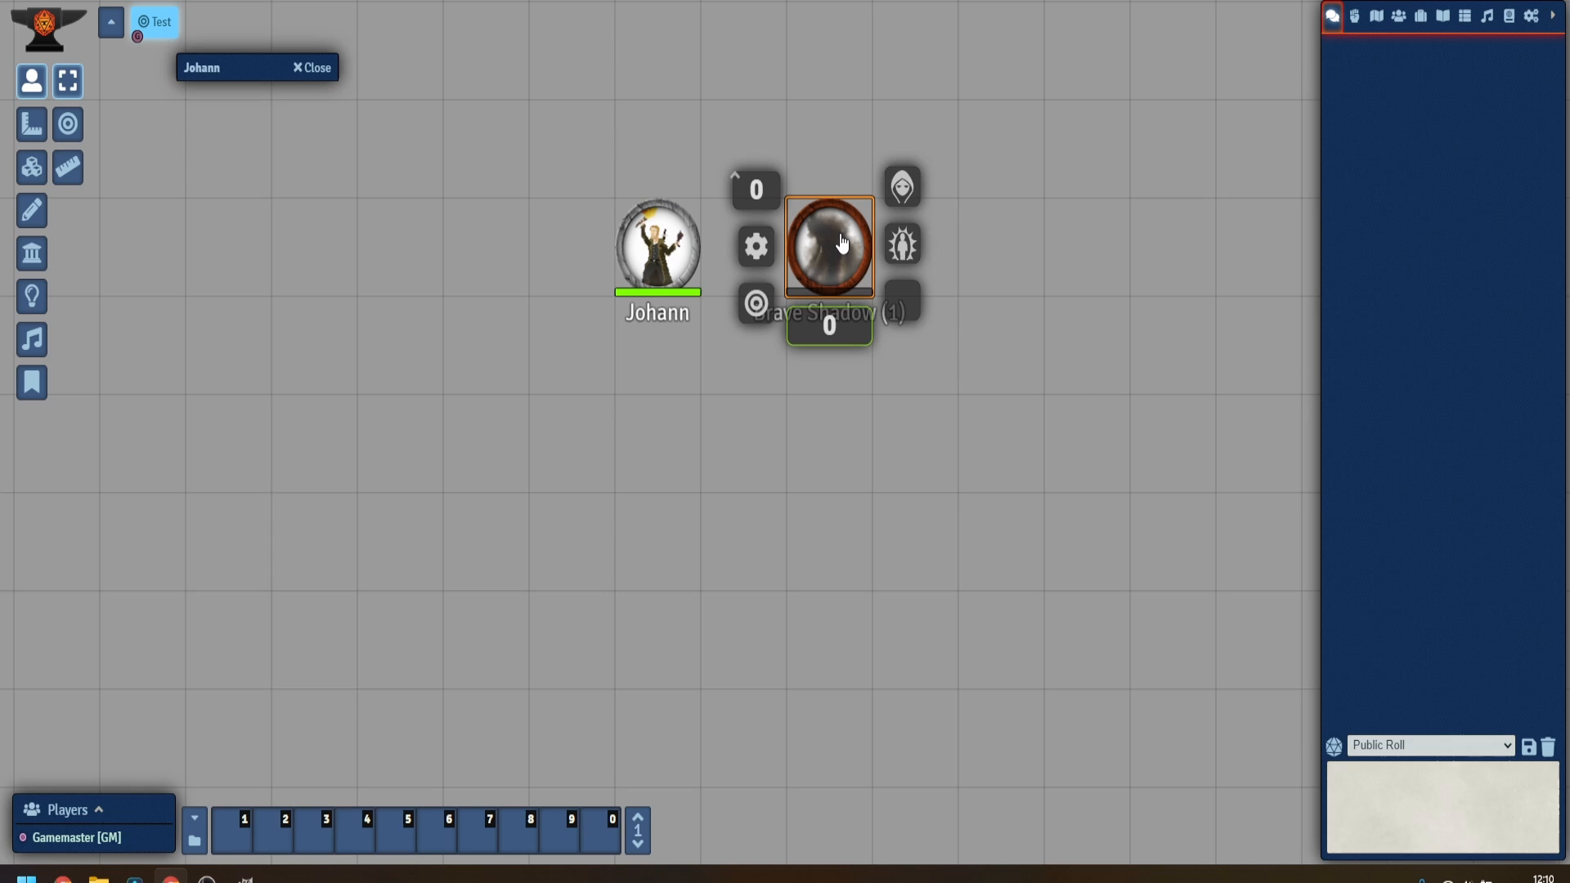
pyautogui.click(828, 324)
pyautogui.write('70')
pyautogui.press('Return')
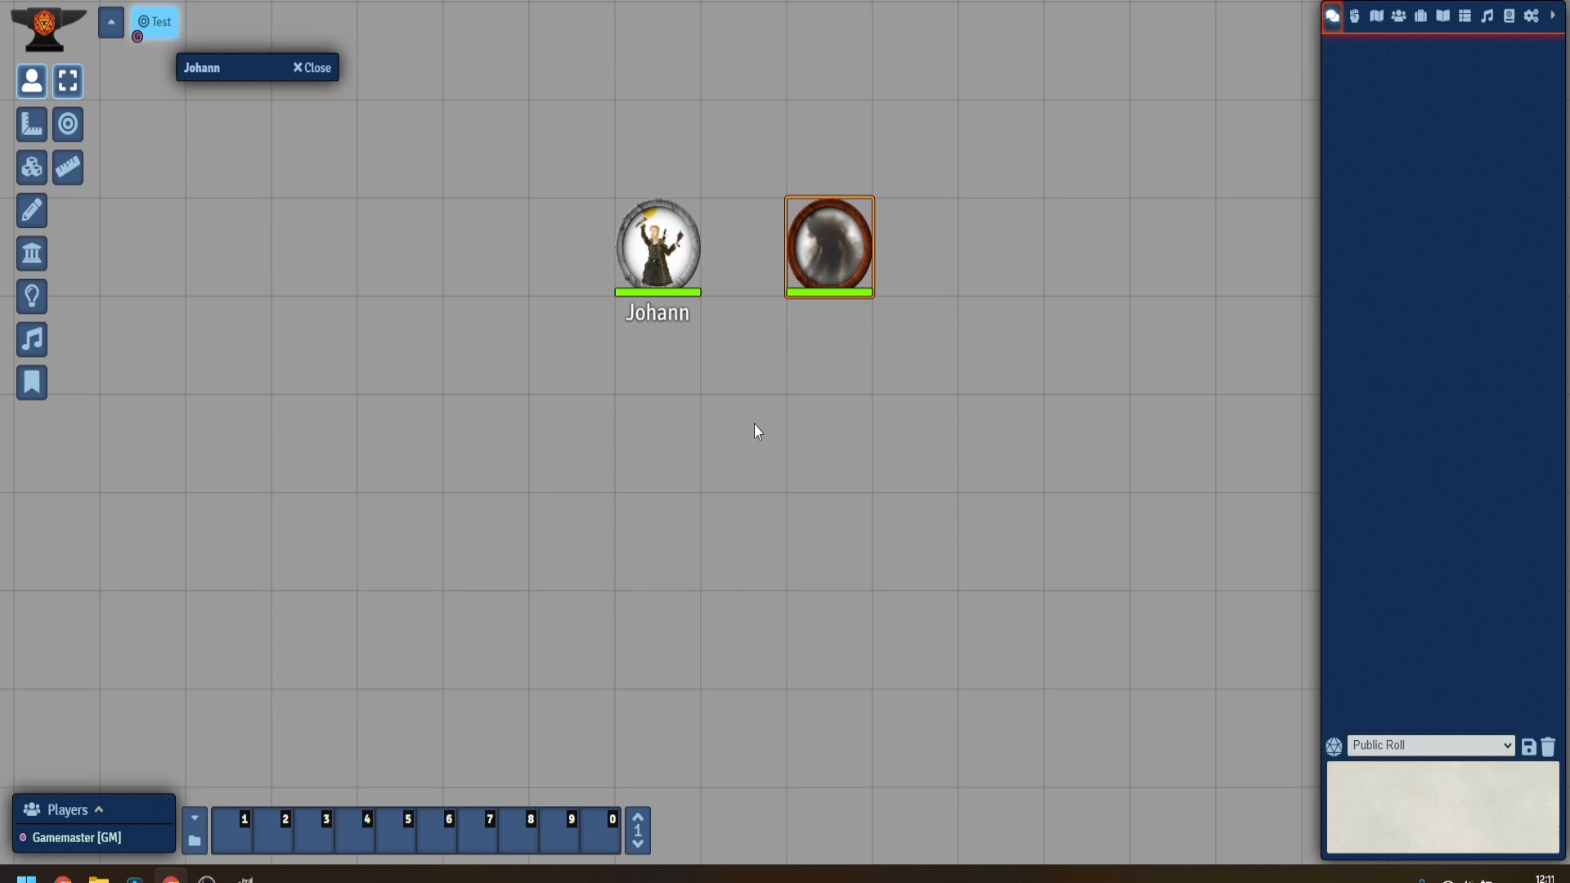
pyautogui.click(699, 276)
pyautogui.rightClick(828, 245)
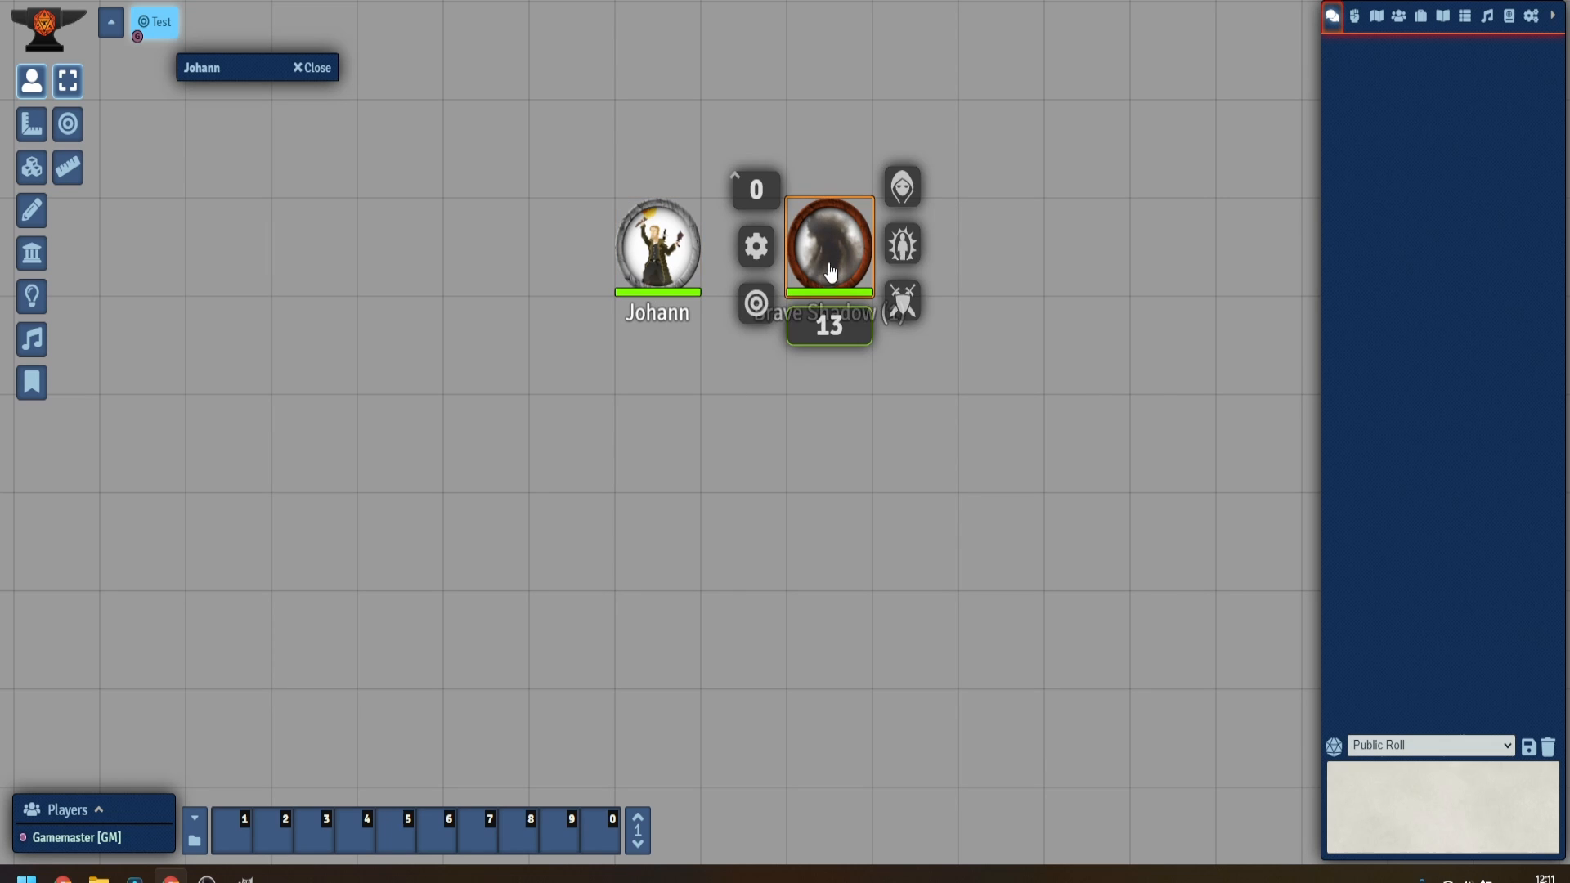
pyautogui.click(766, 305)
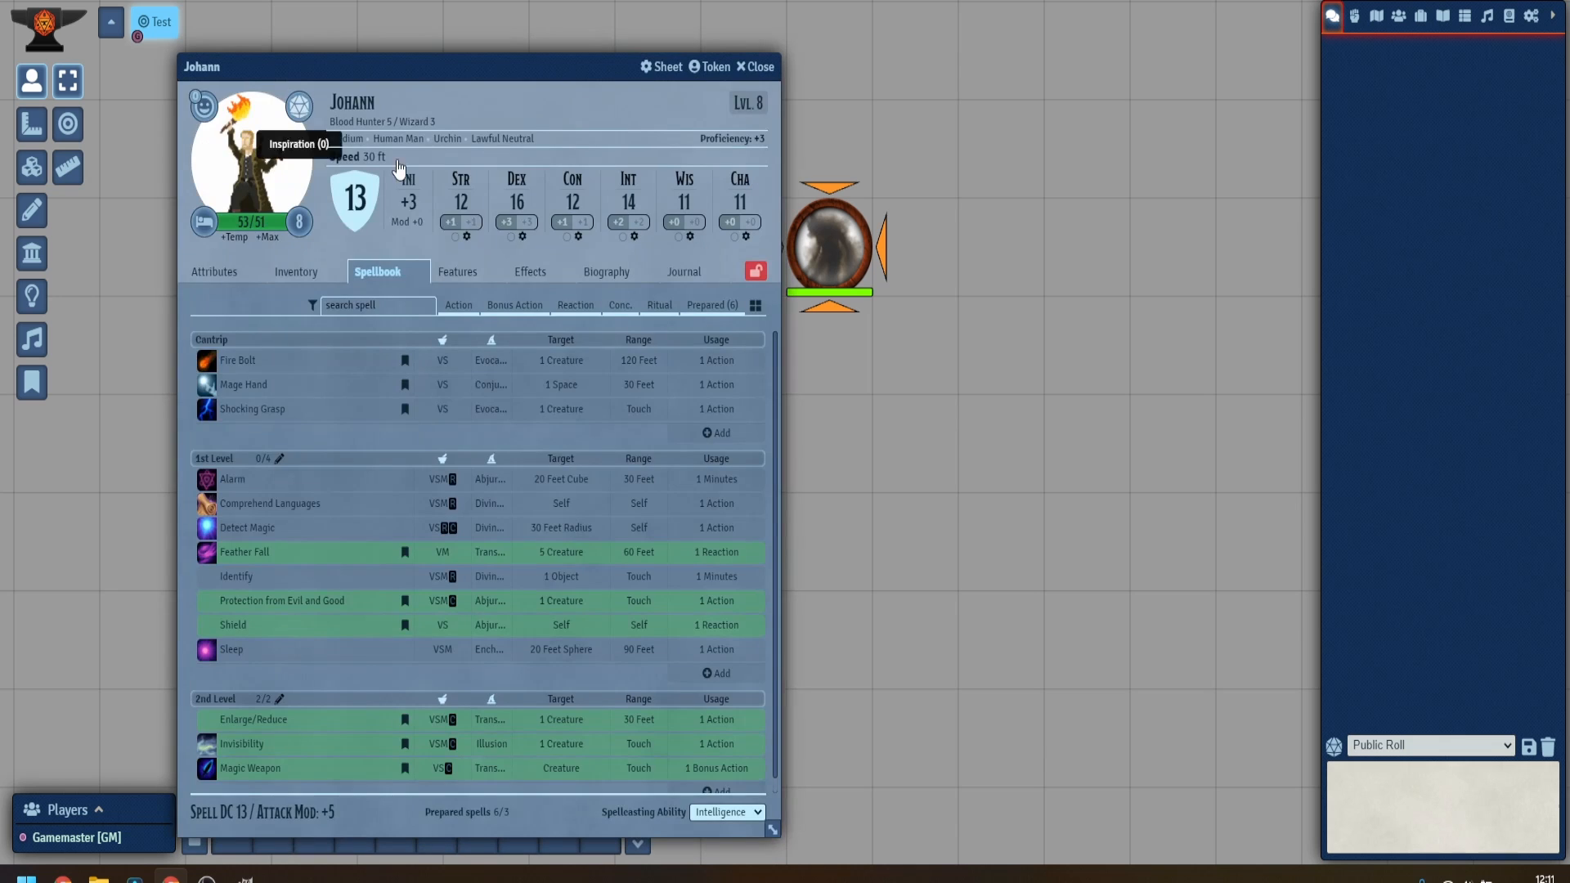
# Attack the targeted shadow with Johann's Hand Crossbow from the inventory, rolling with advantage and normal damage.
pyautogui.click(288, 275)
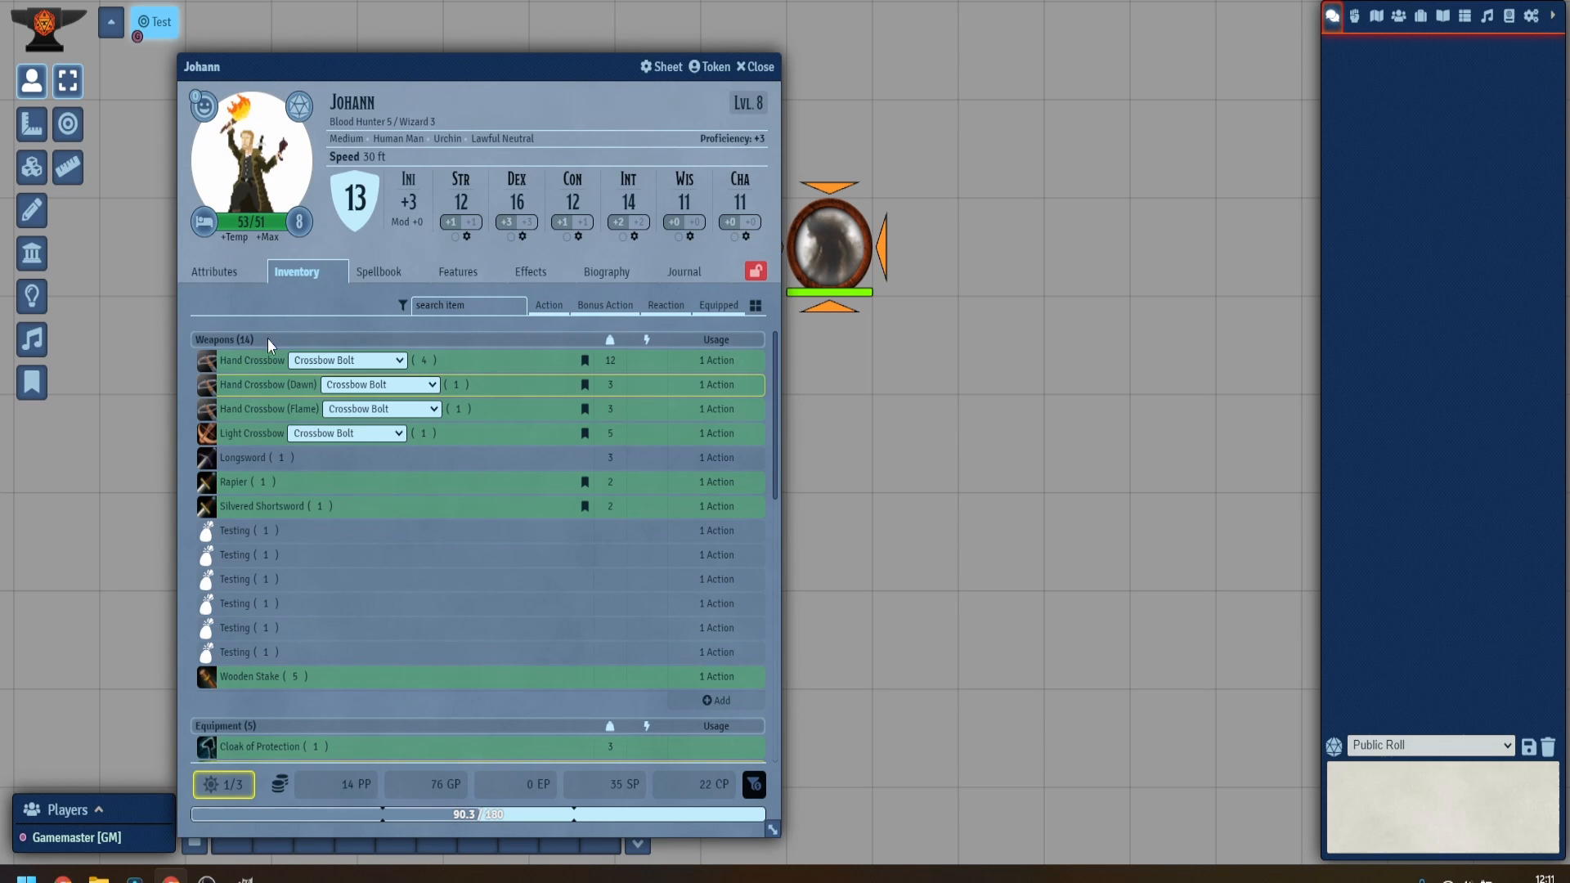
pyautogui.click(207, 360)
pyautogui.click(1063, 491)
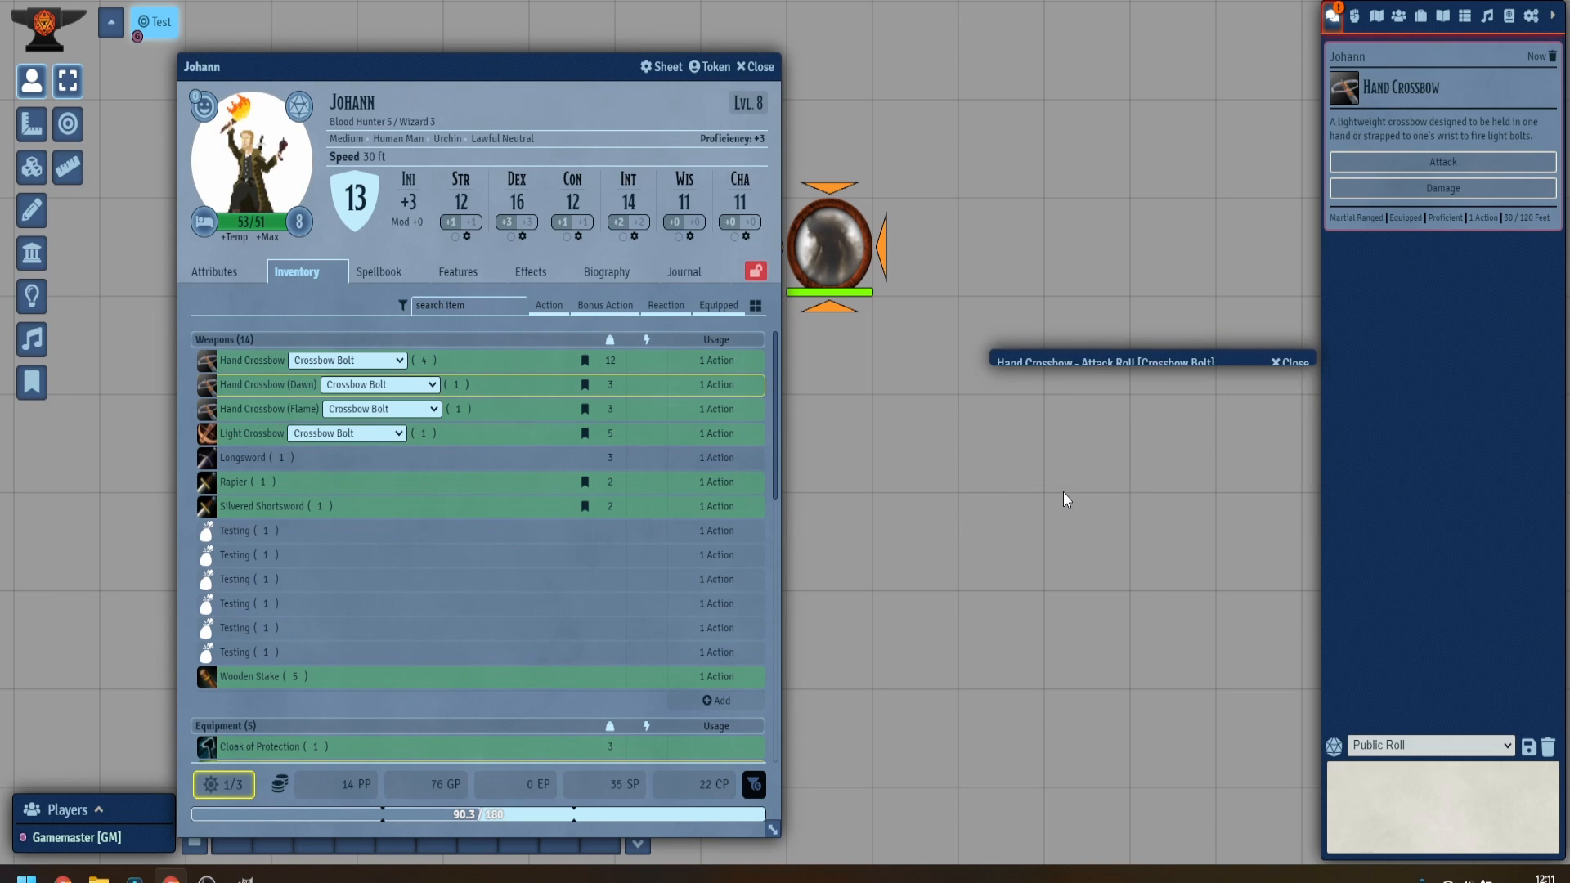
pyautogui.click(1464, 230)
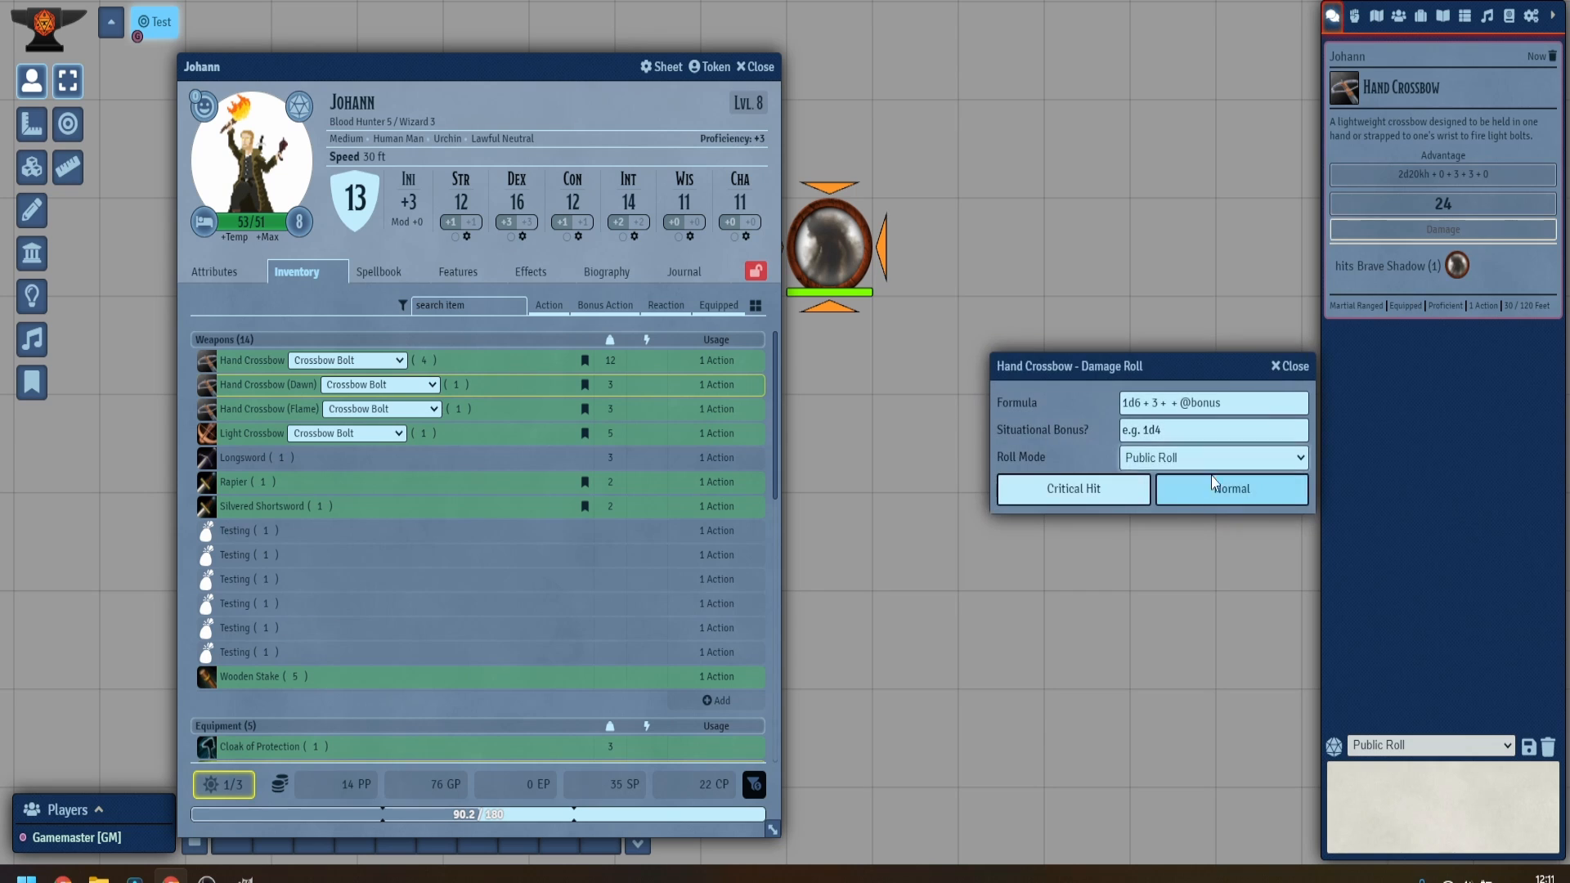
pyautogui.click(1206, 494)
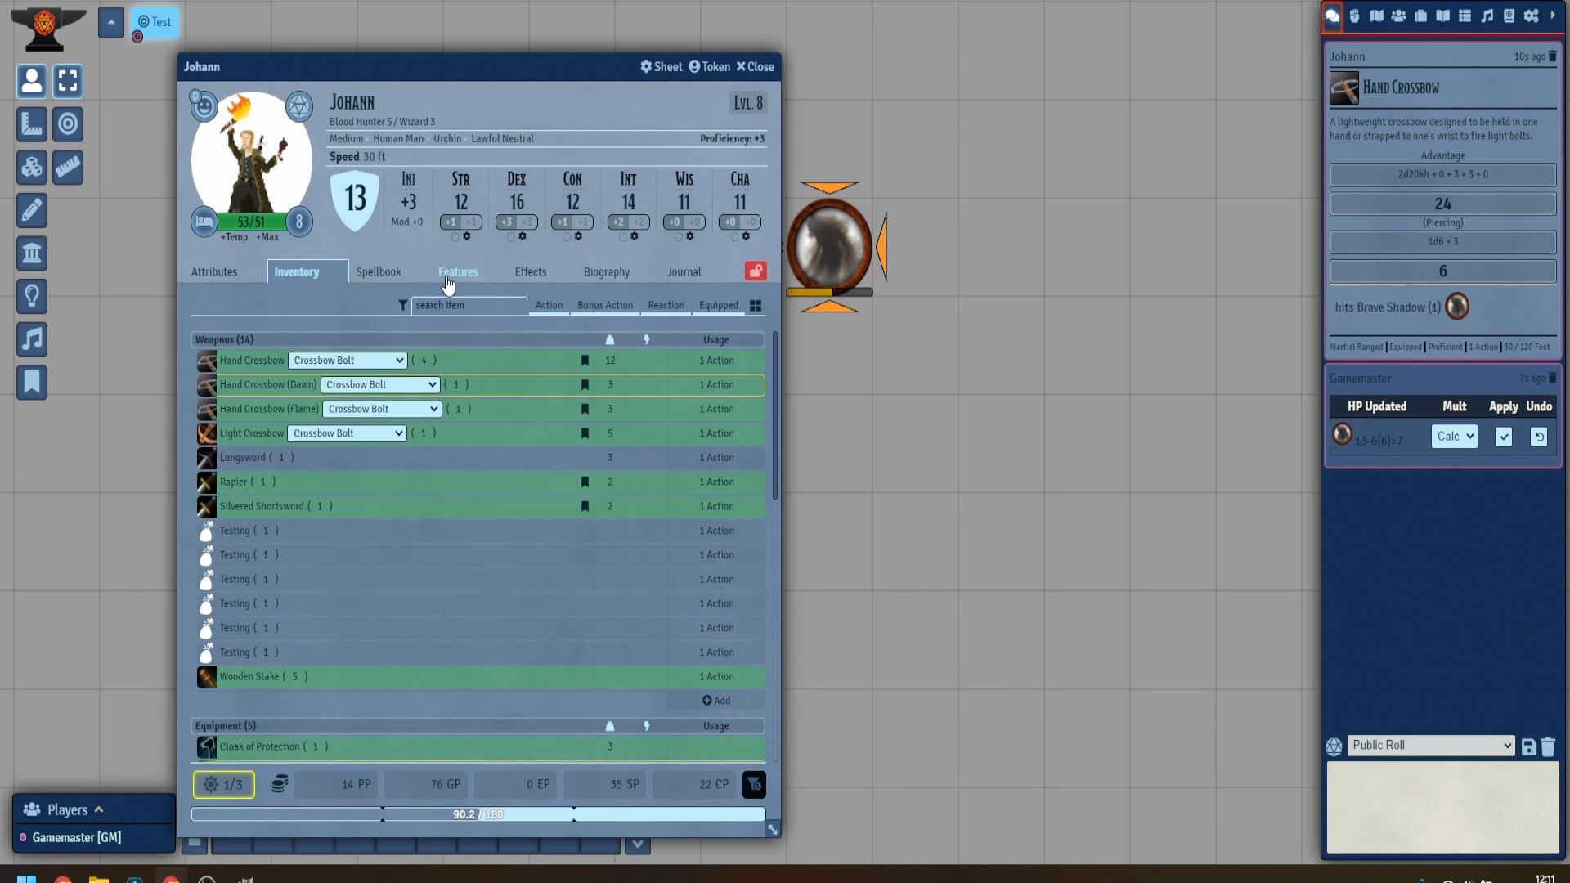
# Cast Comprehend Languages at 1st level from Johann's spellbook and close the sheet.
pyautogui.click(389, 270)
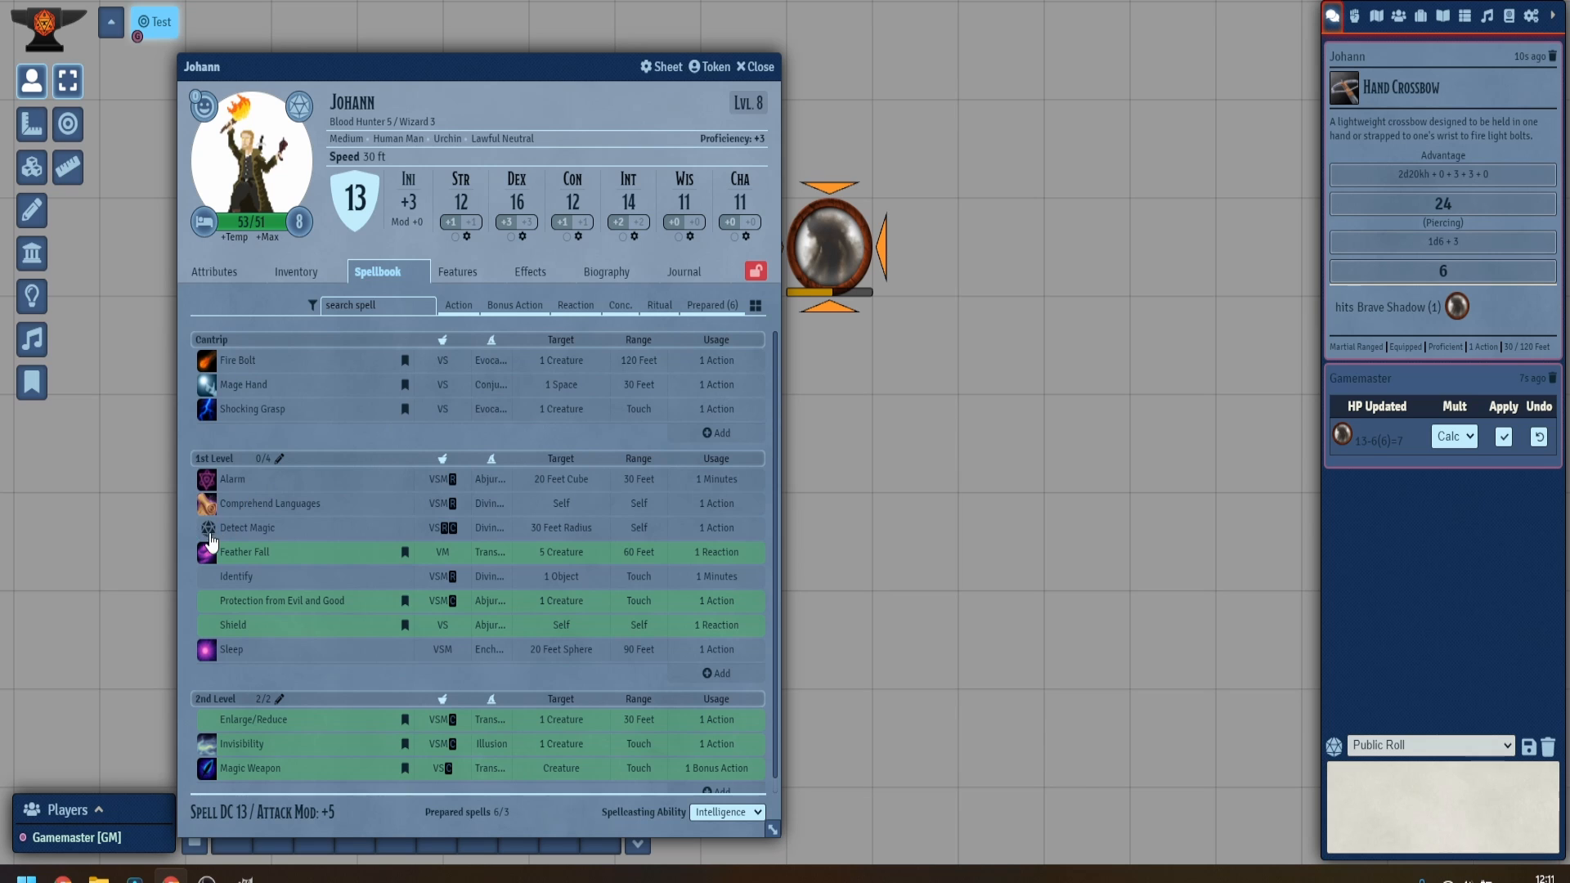
pyautogui.click(209, 504)
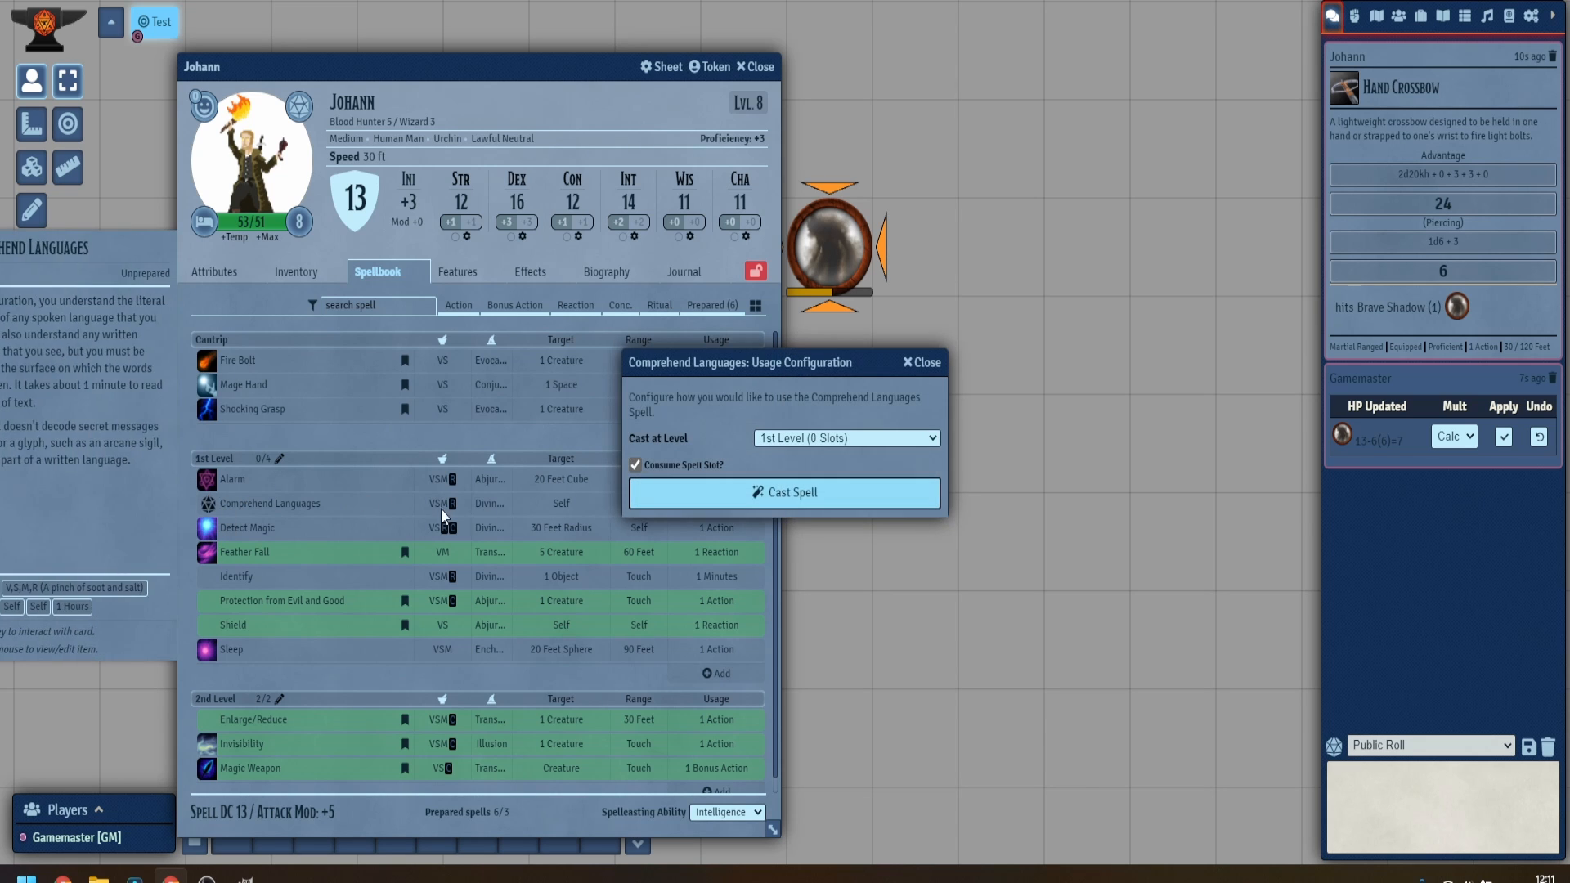
pyautogui.click(720, 494)
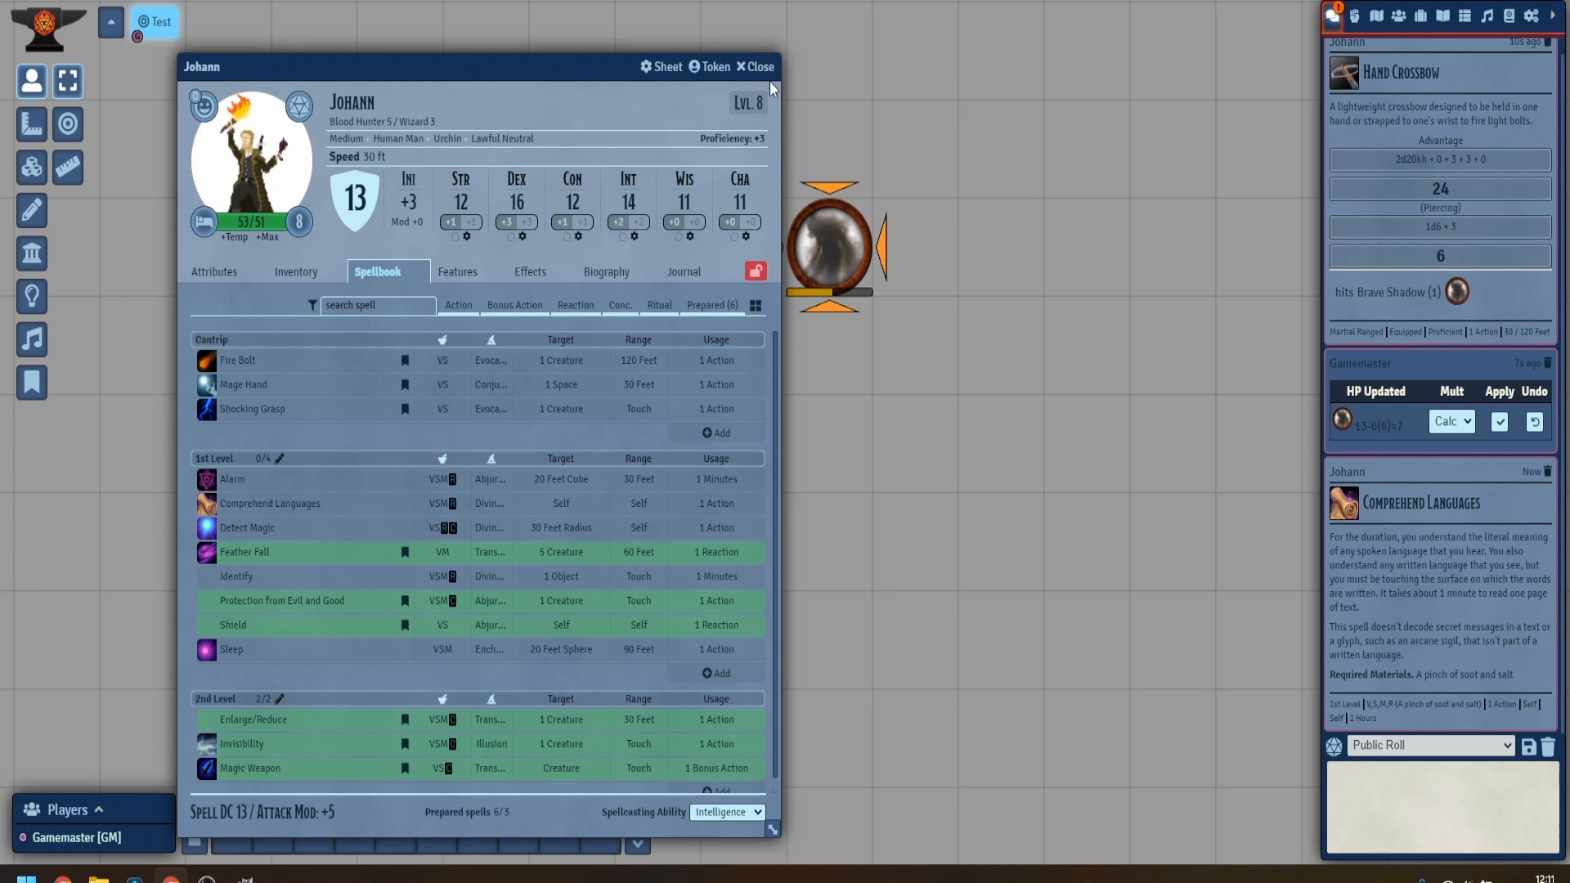
pyautogui.click(755, 66)
# Open the Ocean Blues theme variables and set Text Color - Light to the near-white custom color #f2f6f8.
pyautogui.click(1531, 16)
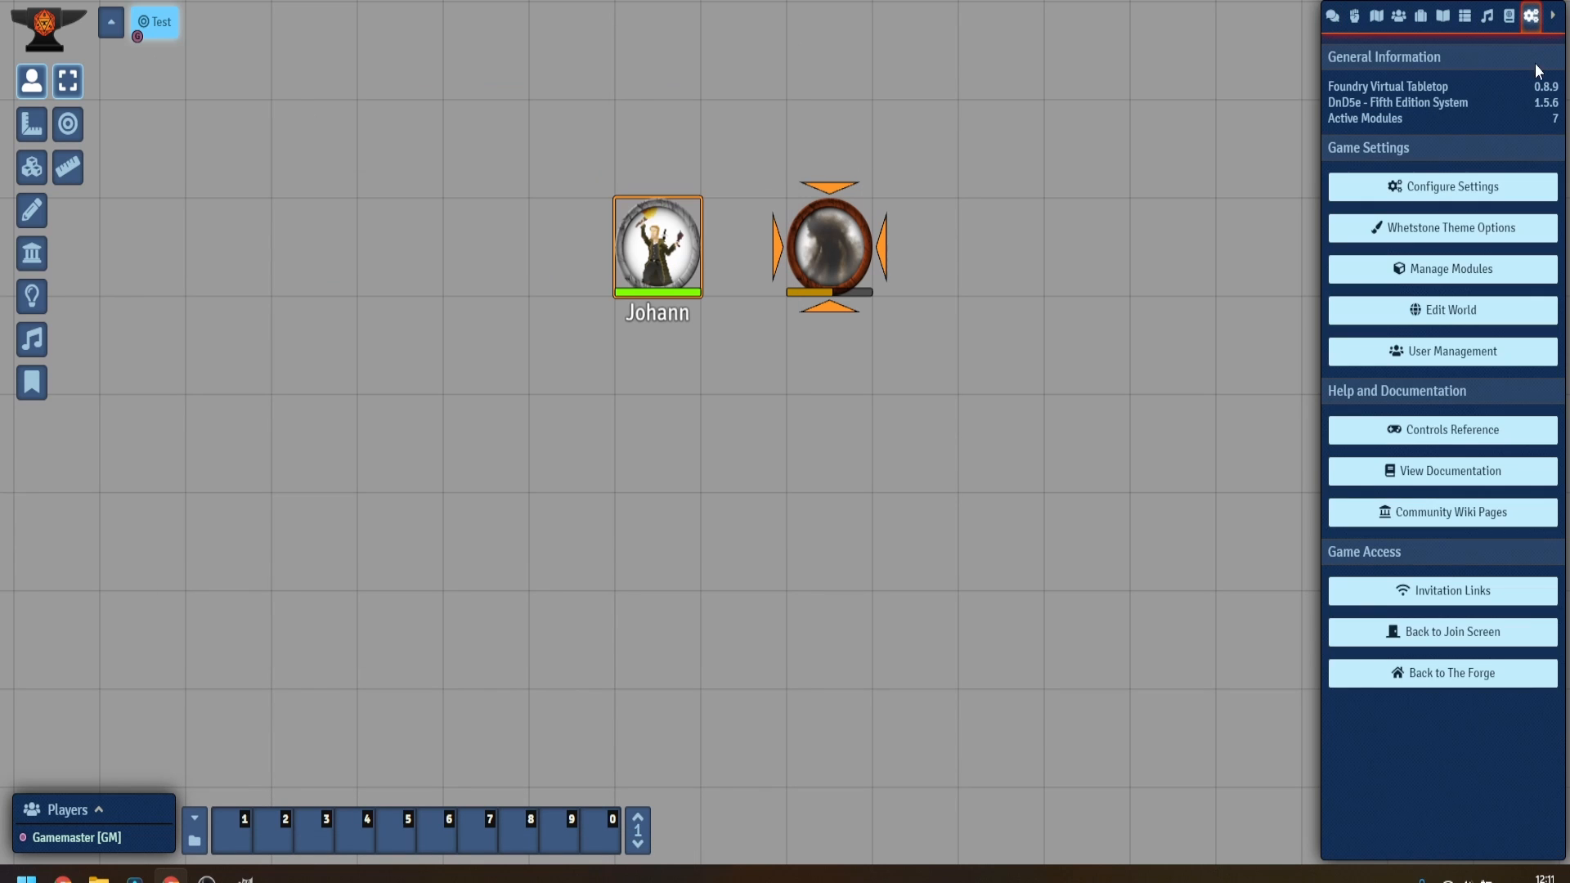
pyautogui.click(1477, 230)
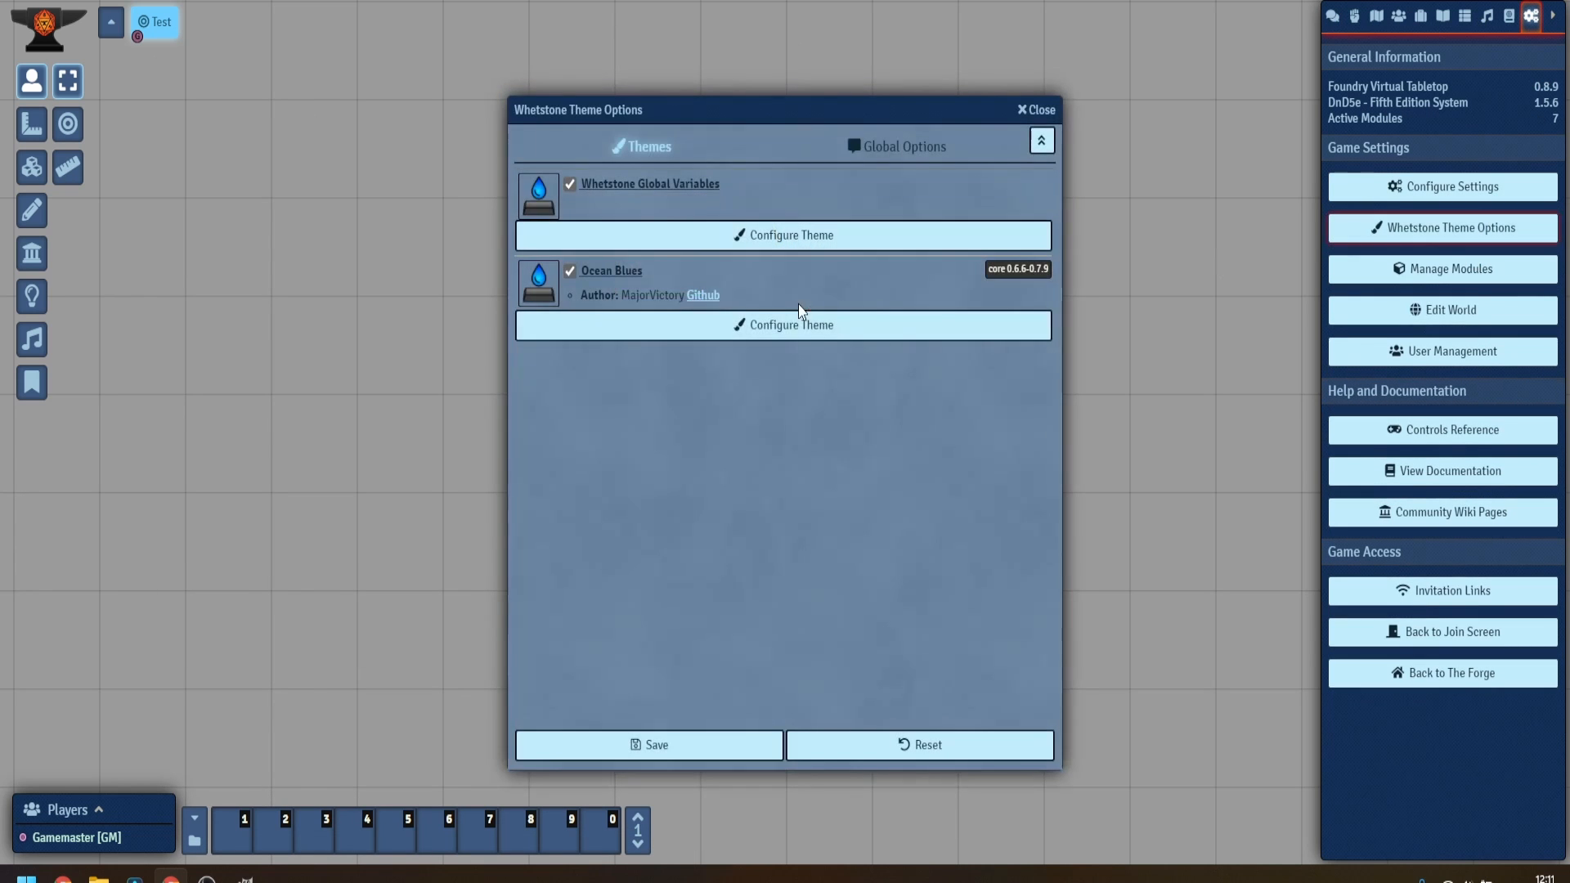
pyautogui.click(708, 332)
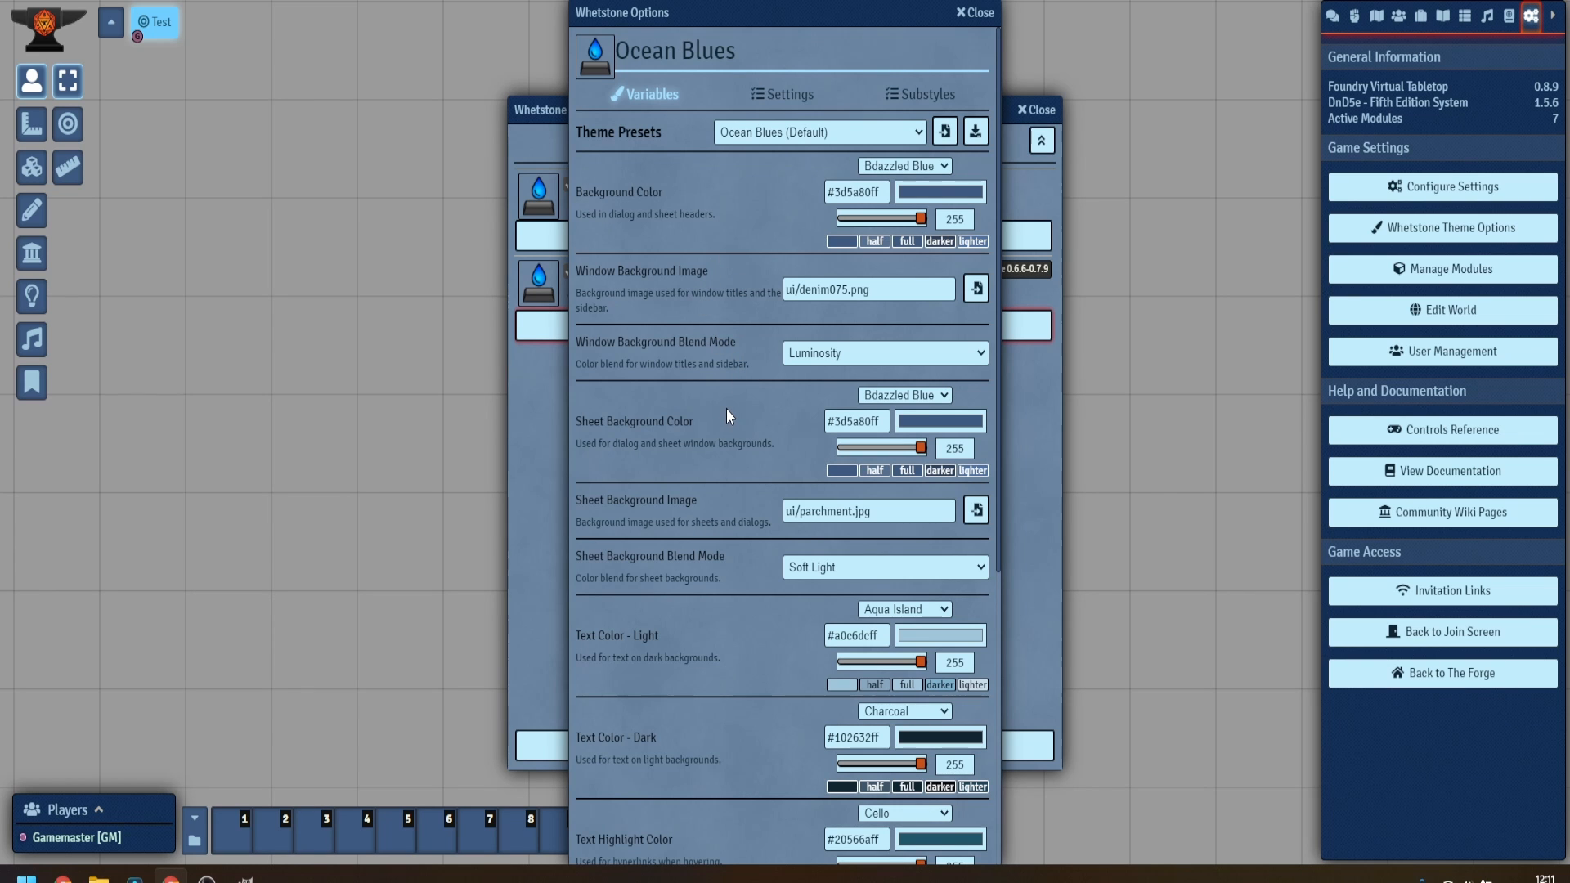
pyautogui.scroll(-5, 731, 415)
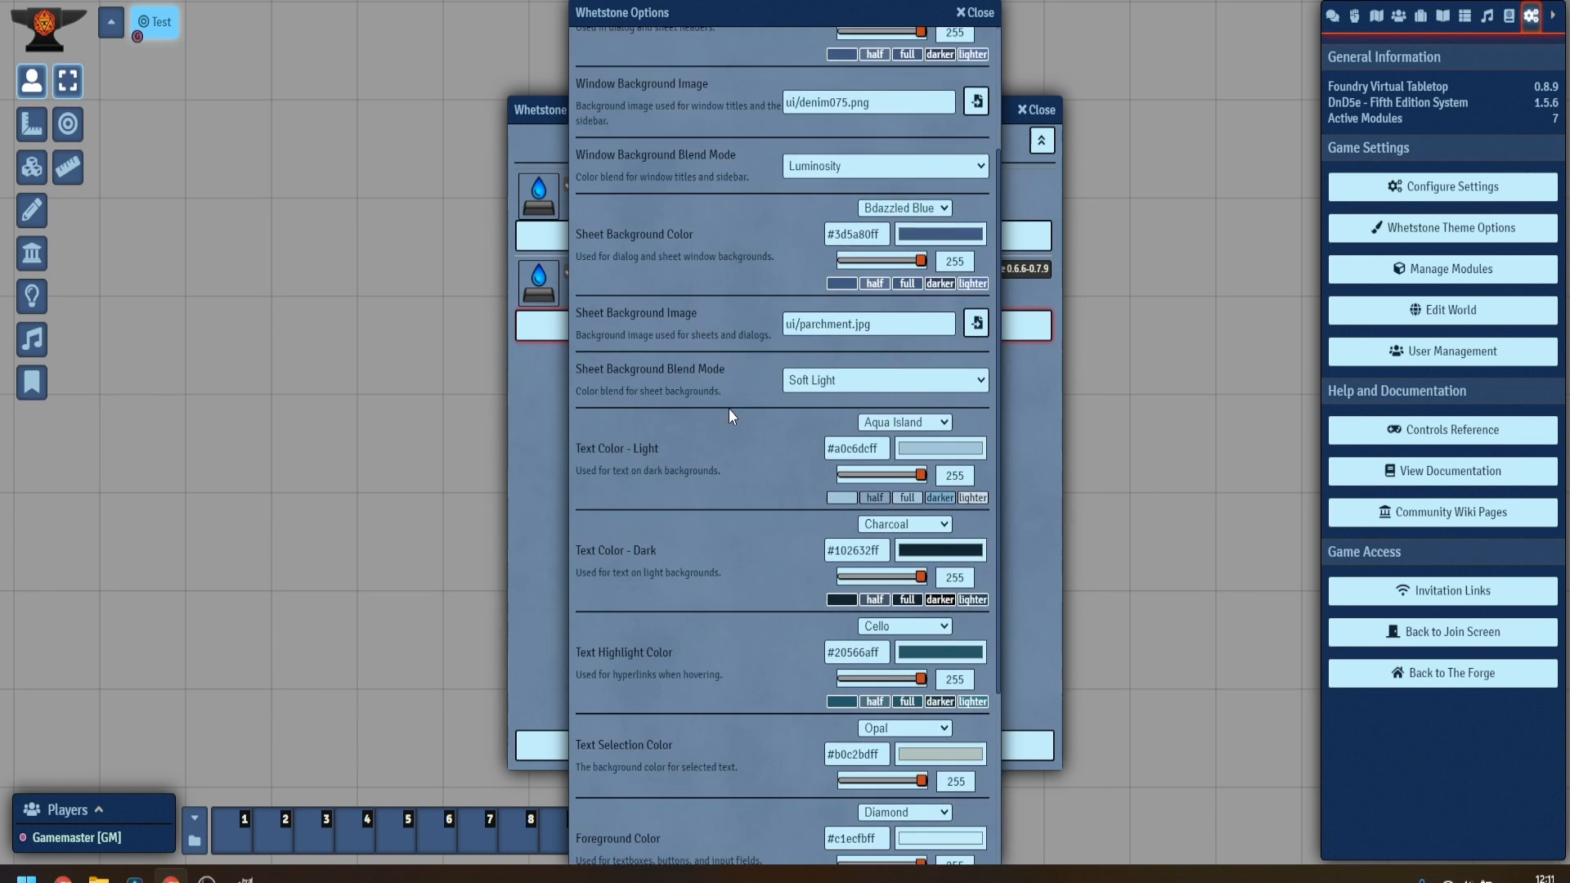
pyautogui.click(939, 357)
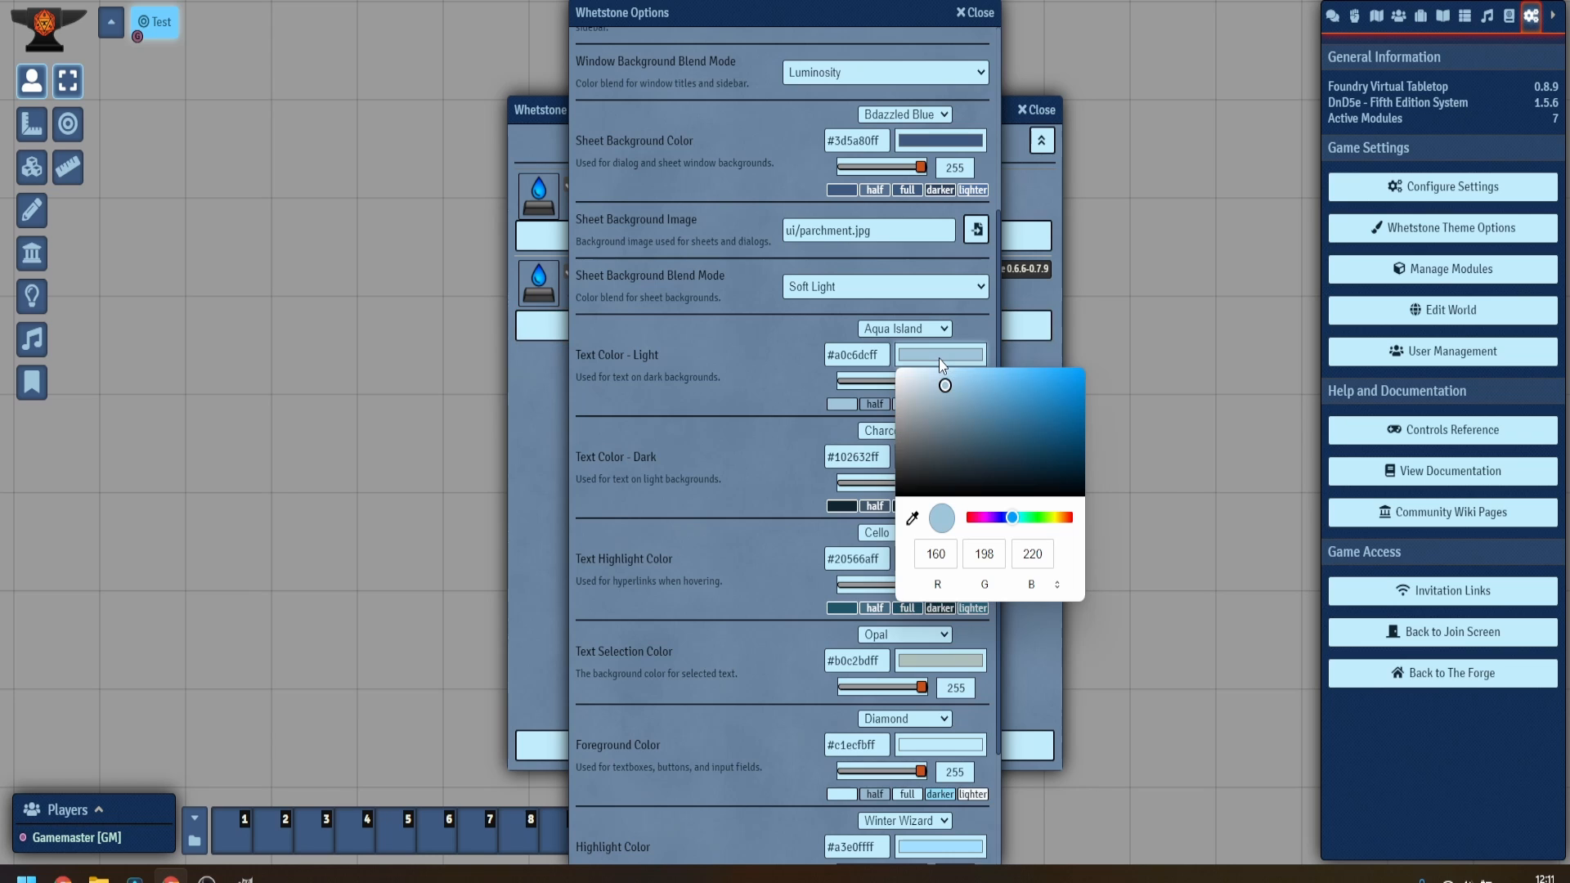
pyautogui.click(903, 381)
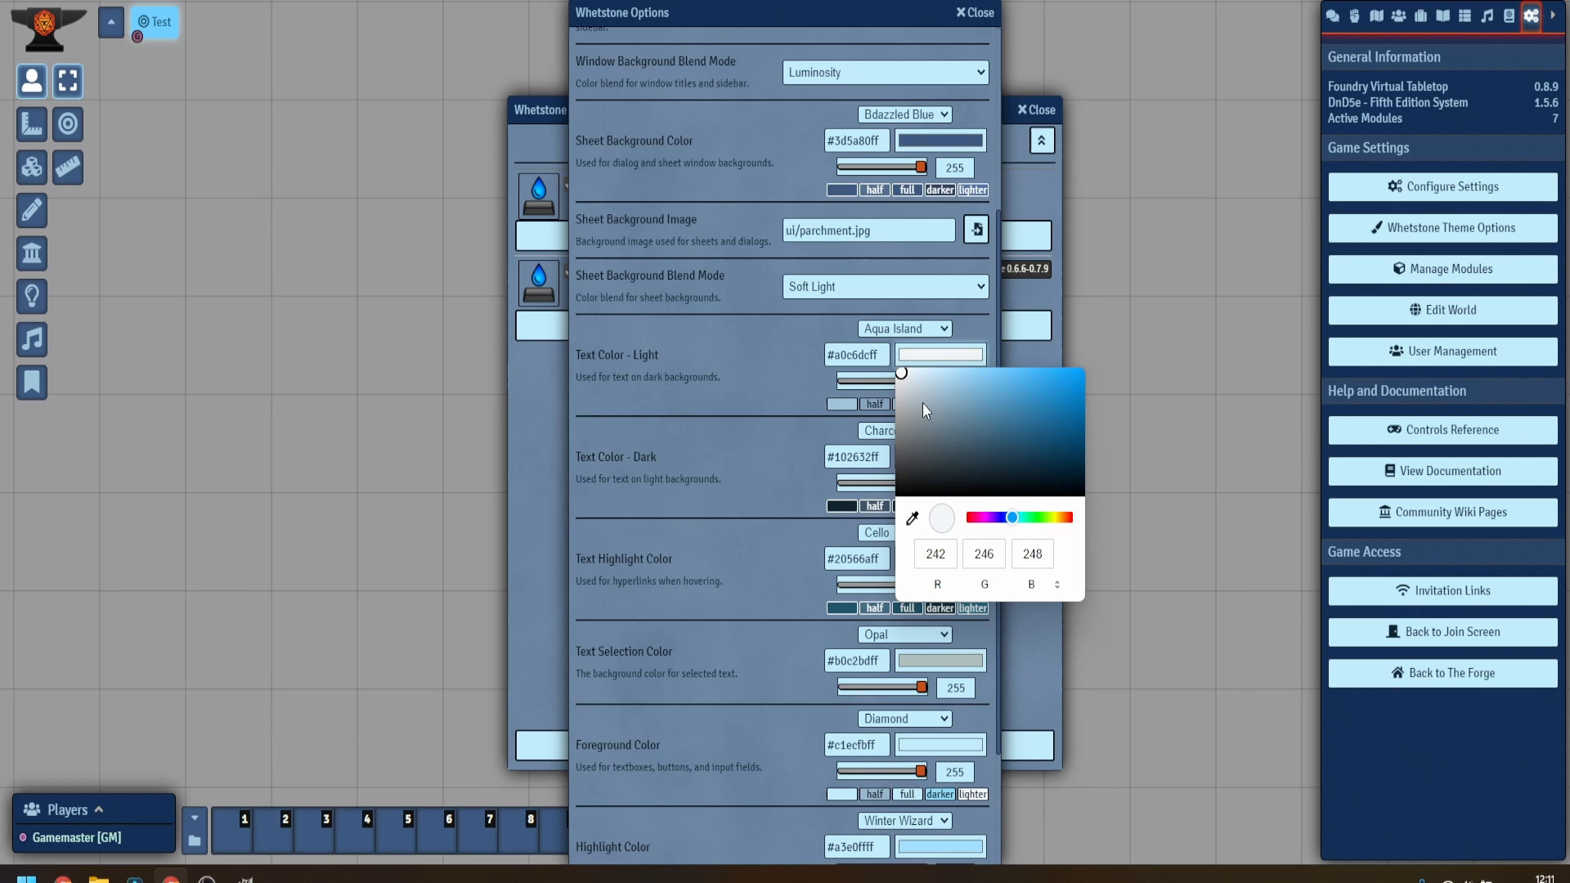
pyautogui.click(785, 475)
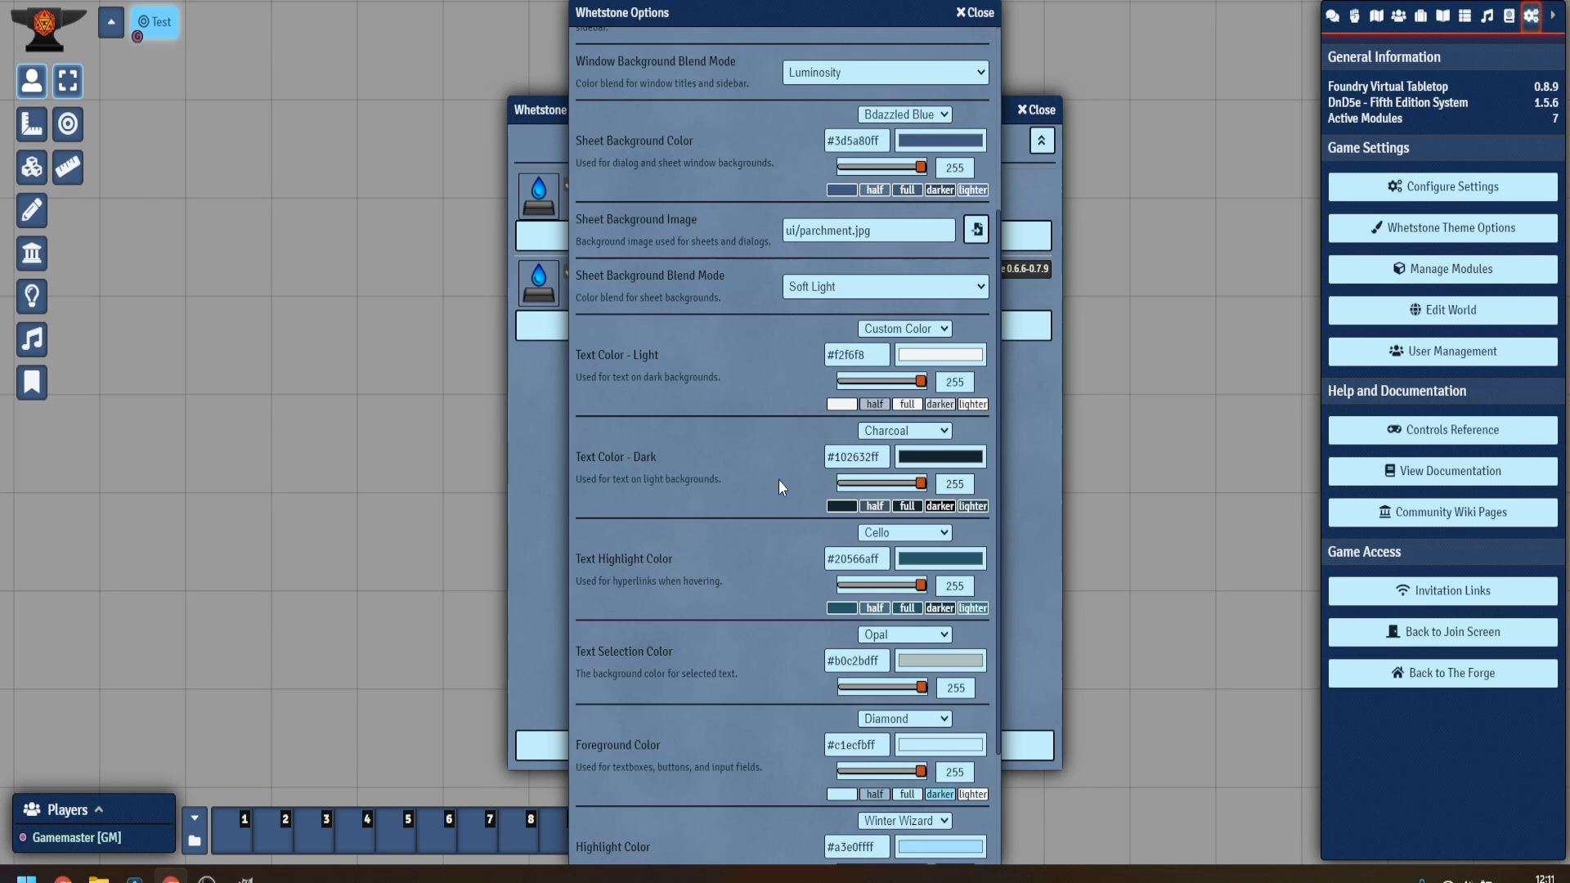
# Set the Text Highlight Color of the Ocean Blues theme to the light grey-blue custom color #a0bbc5.
pyautogui.scroll(-1, 764, 484)
pyautogui.click(904, 469)
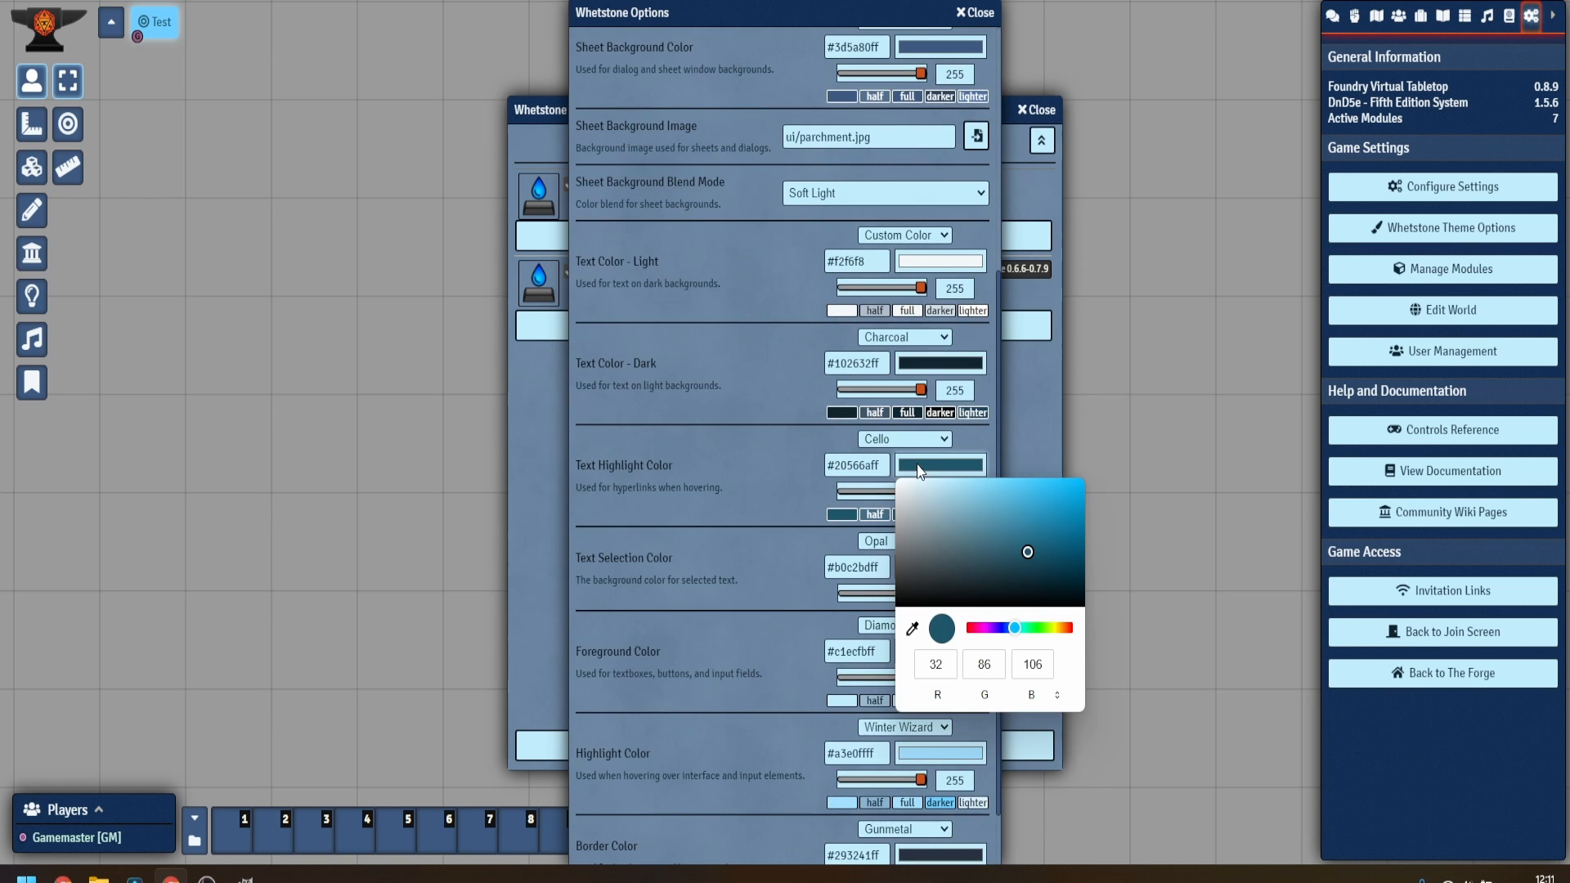
pyautogui.click(898, 508)
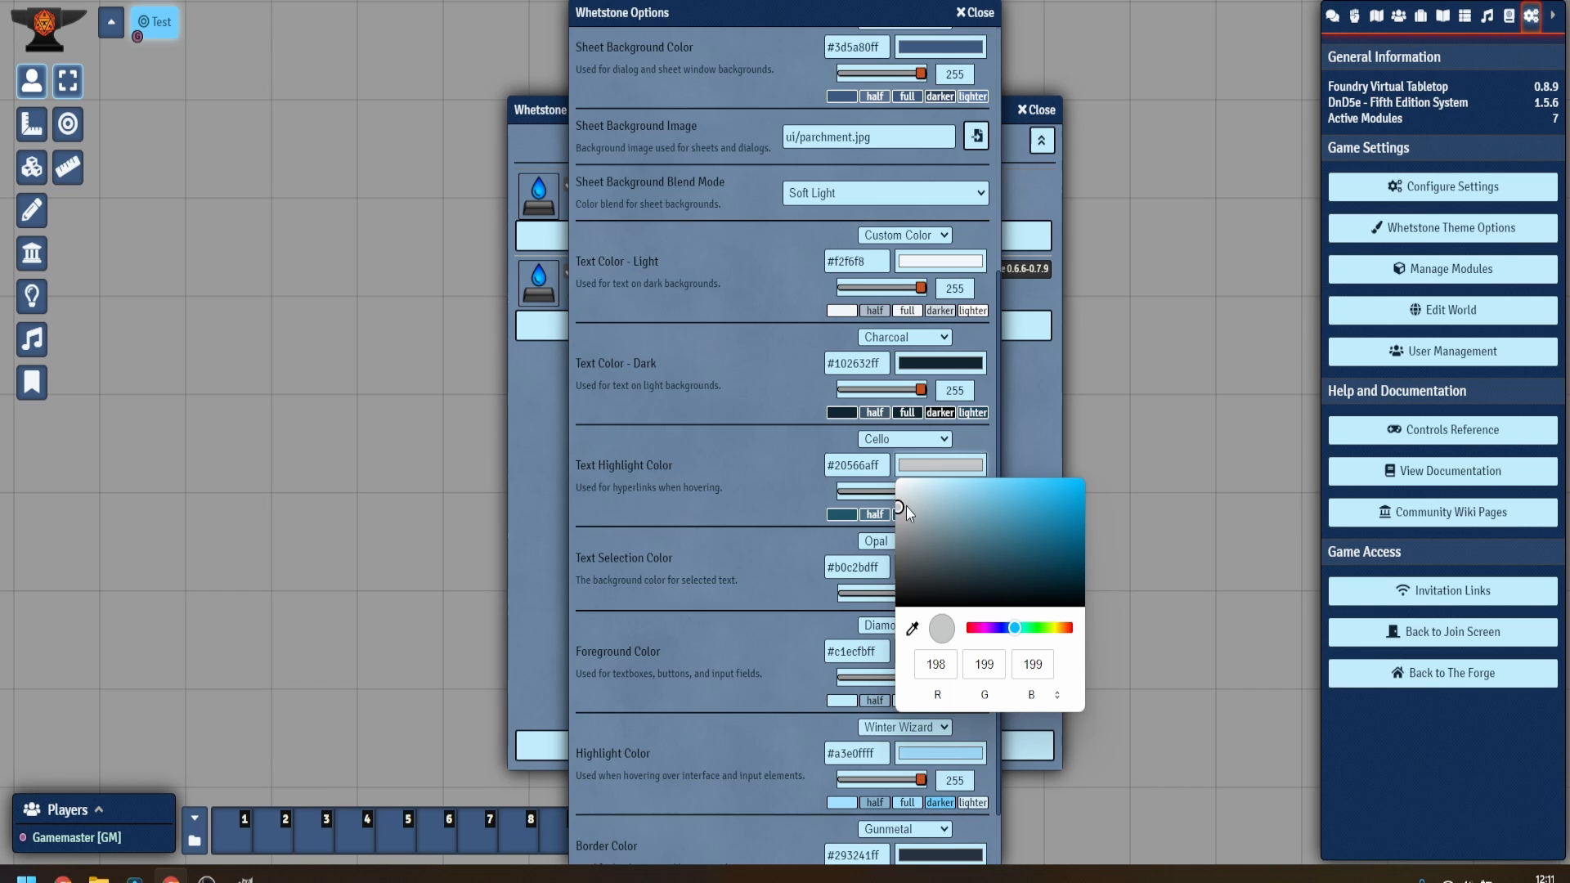
pyautogui.click(902, 490)
pyautogui.moveTo(901, 504)
pyautogui.mouseDown()
pyautogui.moveTo(905, 531)
pyautogui.moveTo(930, 508)
pyautogui.mouseUp()
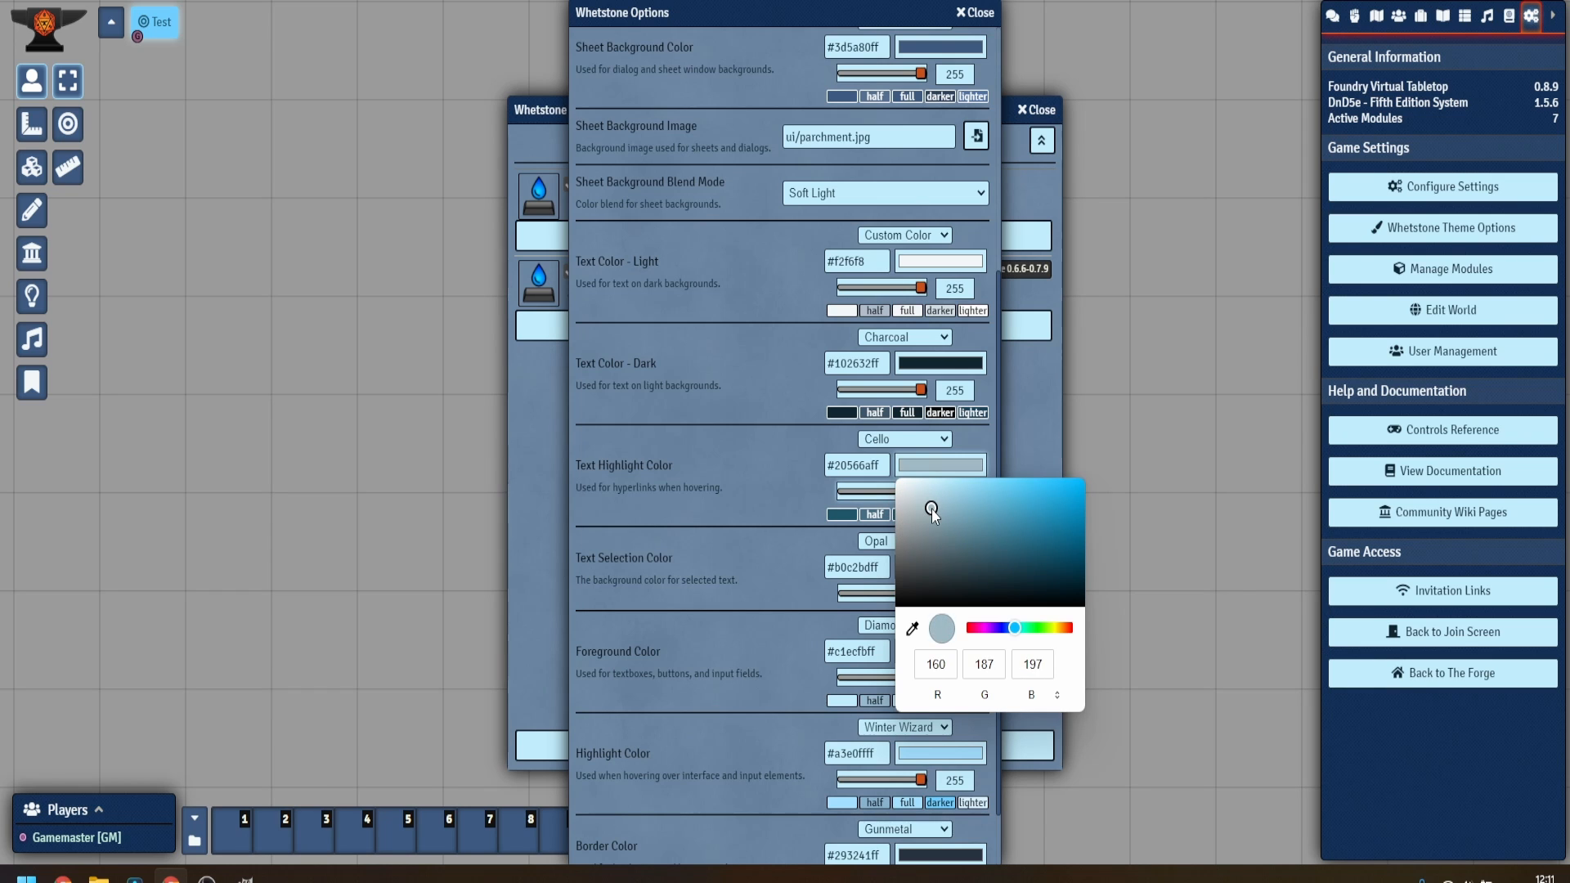
pyautogui.click(768, 493)
# Save the Ocean Blues variables and the Whetstone theme options.
pyautogui.scroll(-1, 781, 492)
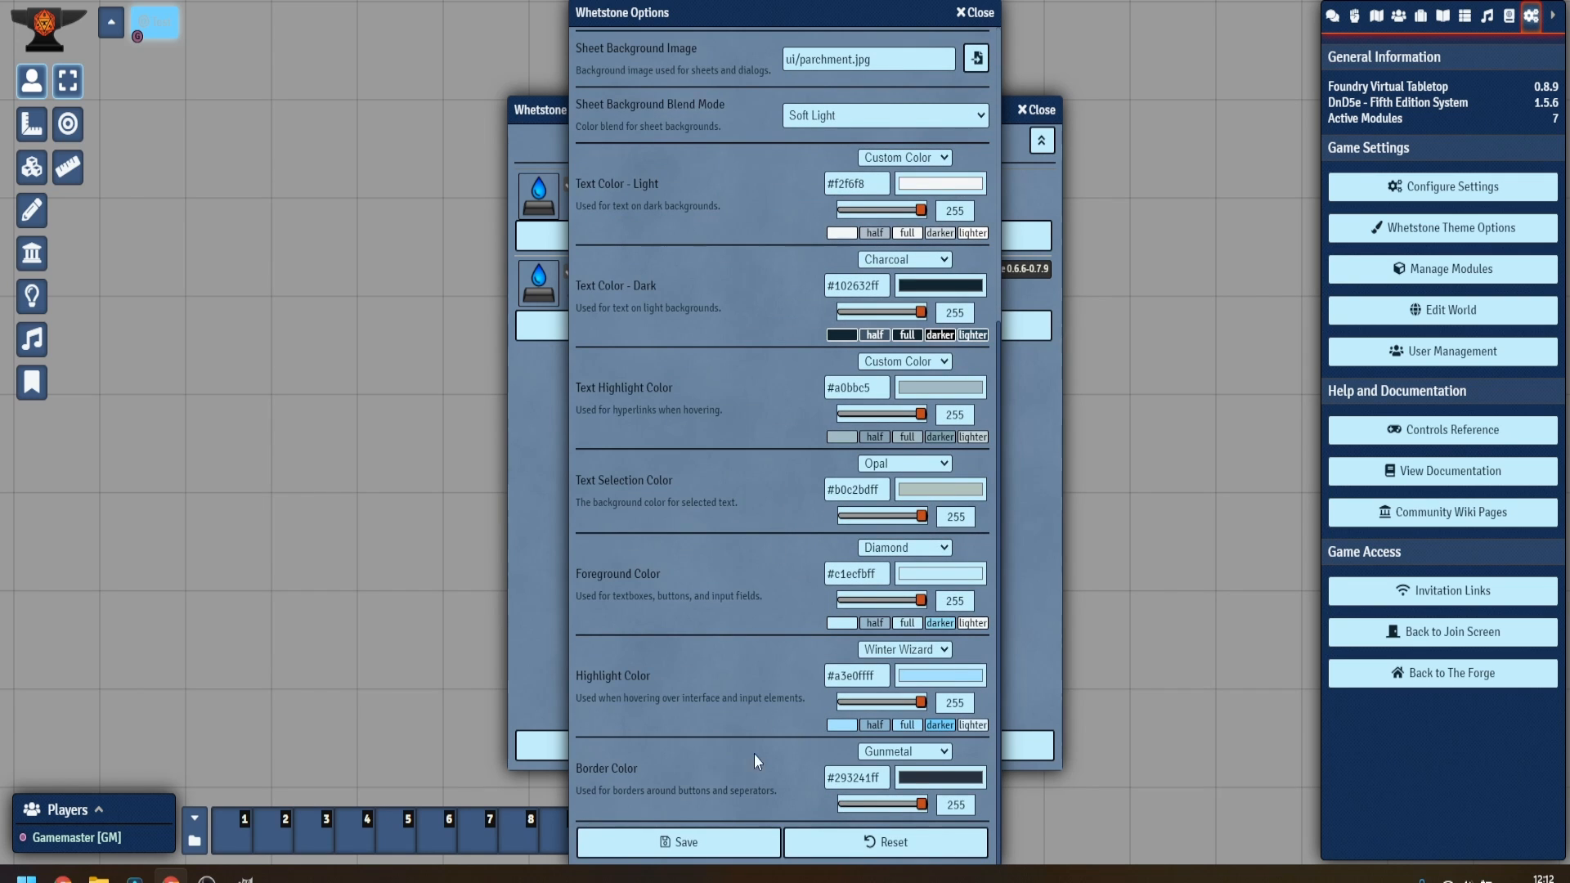
pyautogui.click(717, 835)
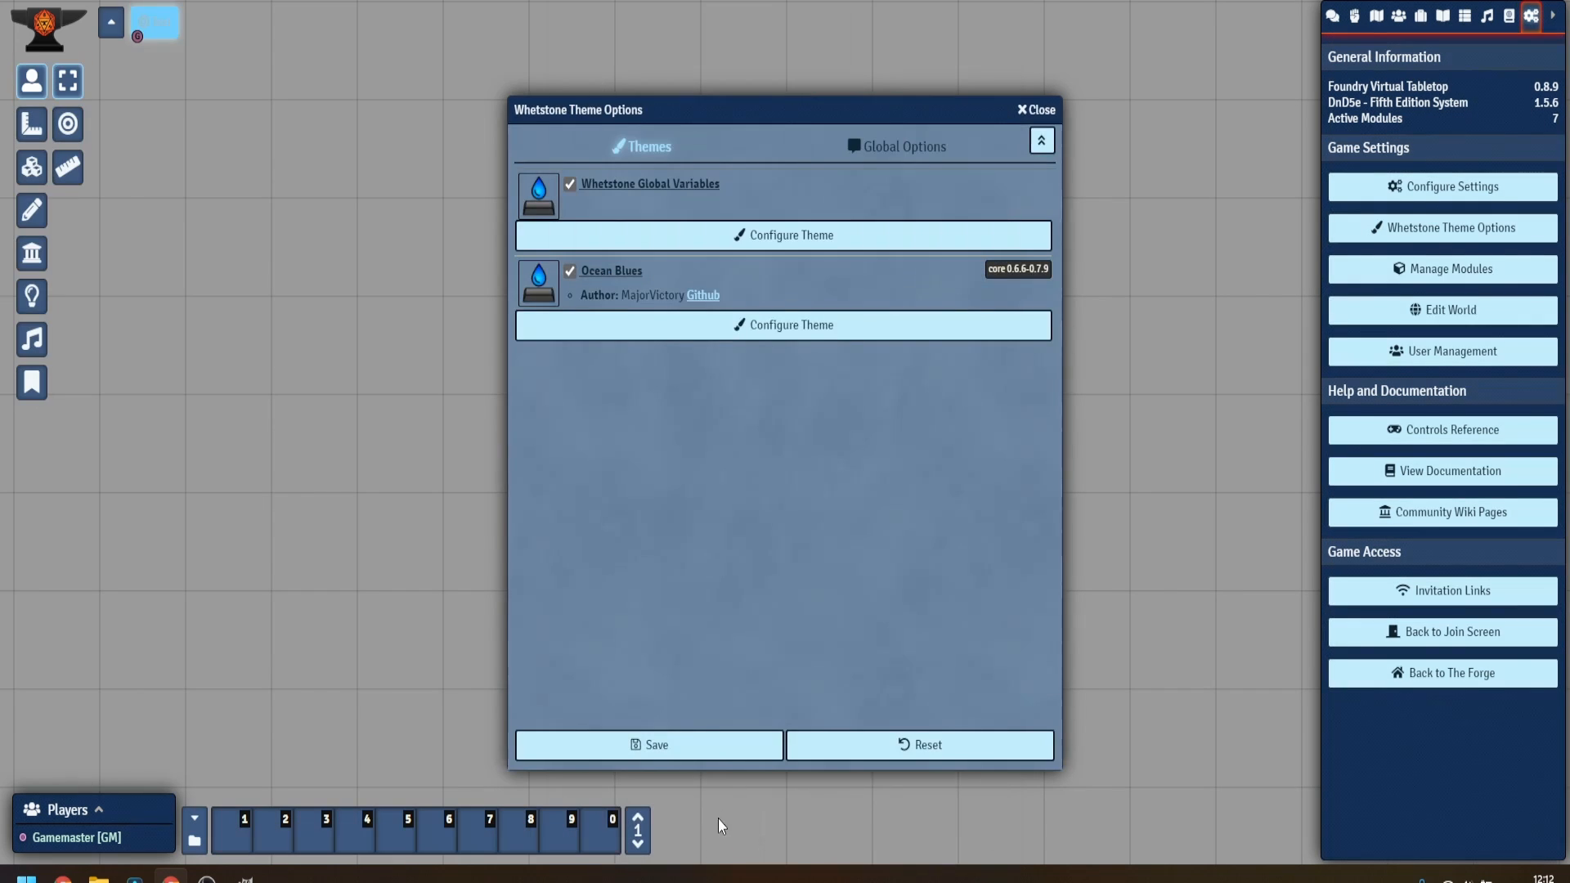
pyautogui.click(698, 749)
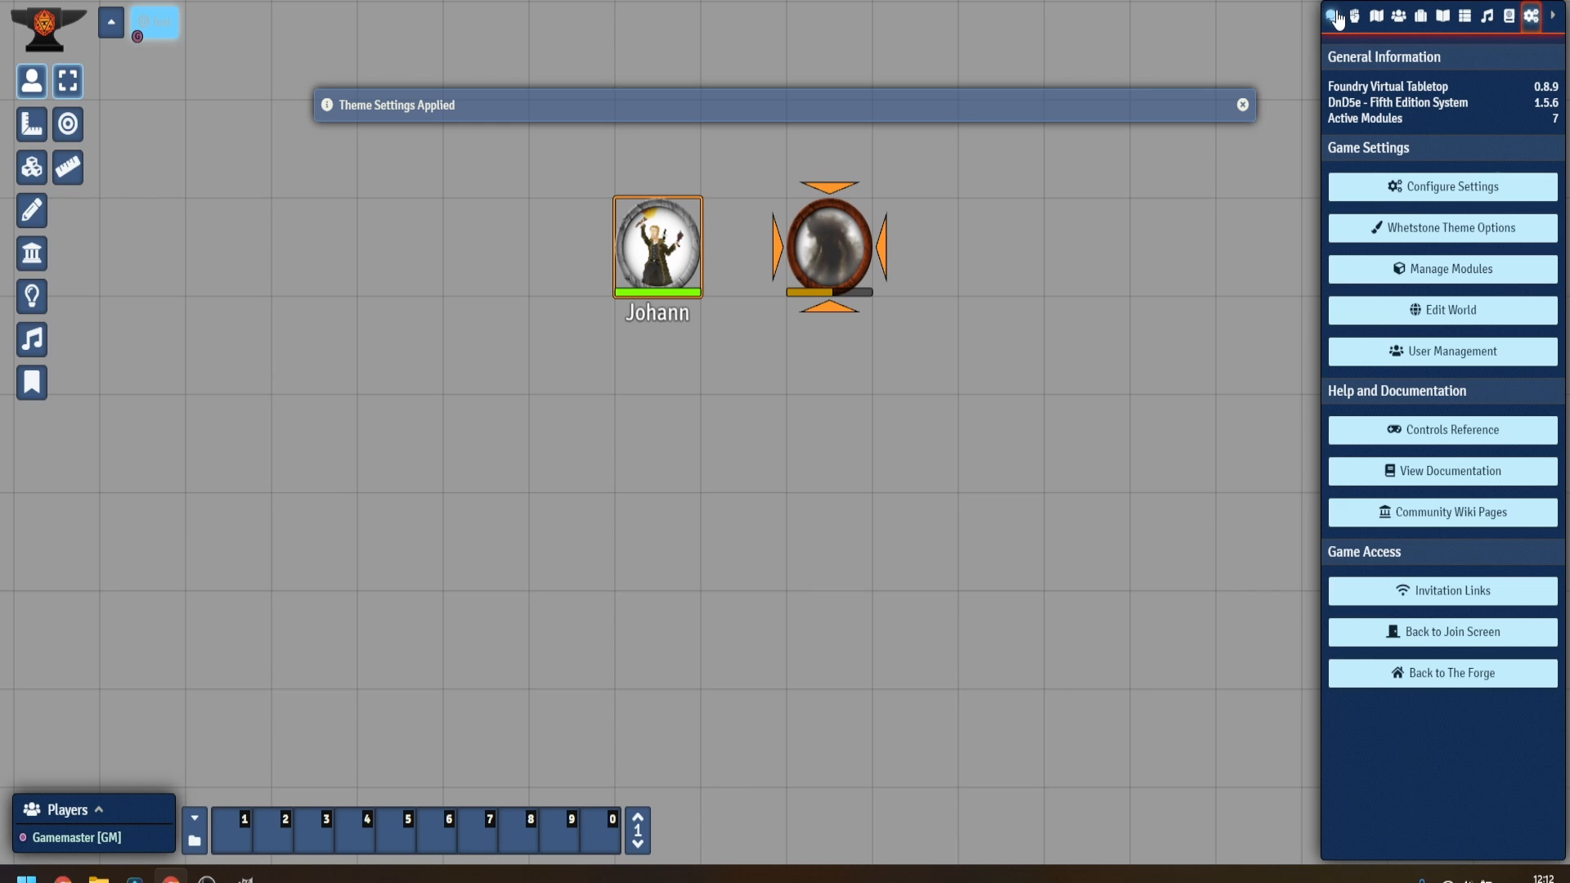
# Check the chat cards and the expanded Fire Bolt description on Johann's sheet with the new text colors, and close the sheet.
pyautogui.click(1334, 16)
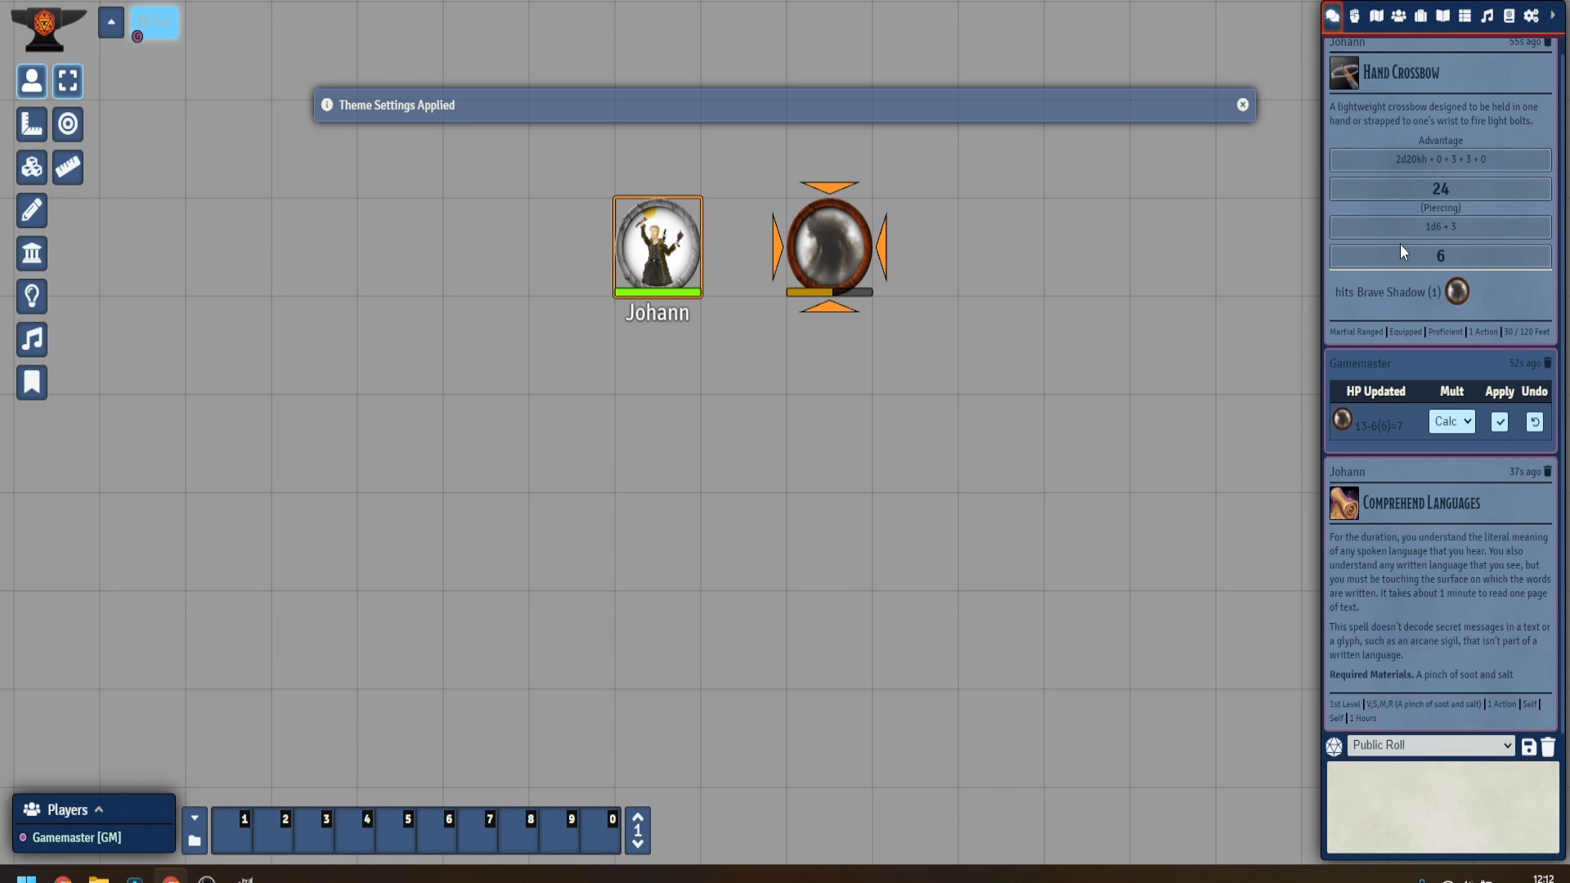
pyautogui.doubleClick(673, 244)
pyautogui.click(241, 362)
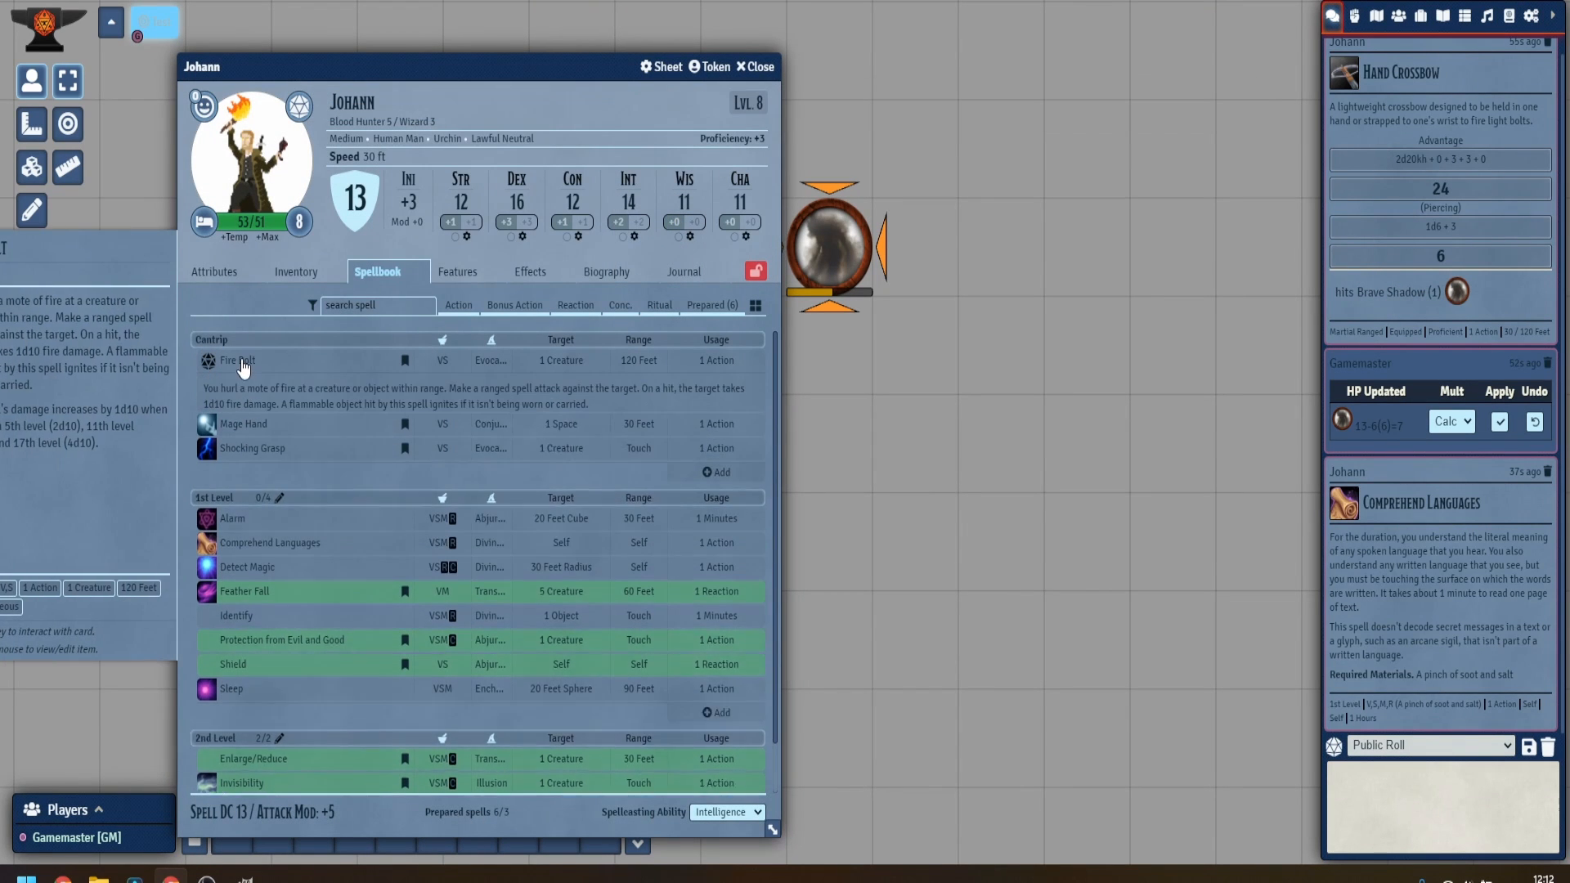
pyautogui.click(758, 65)
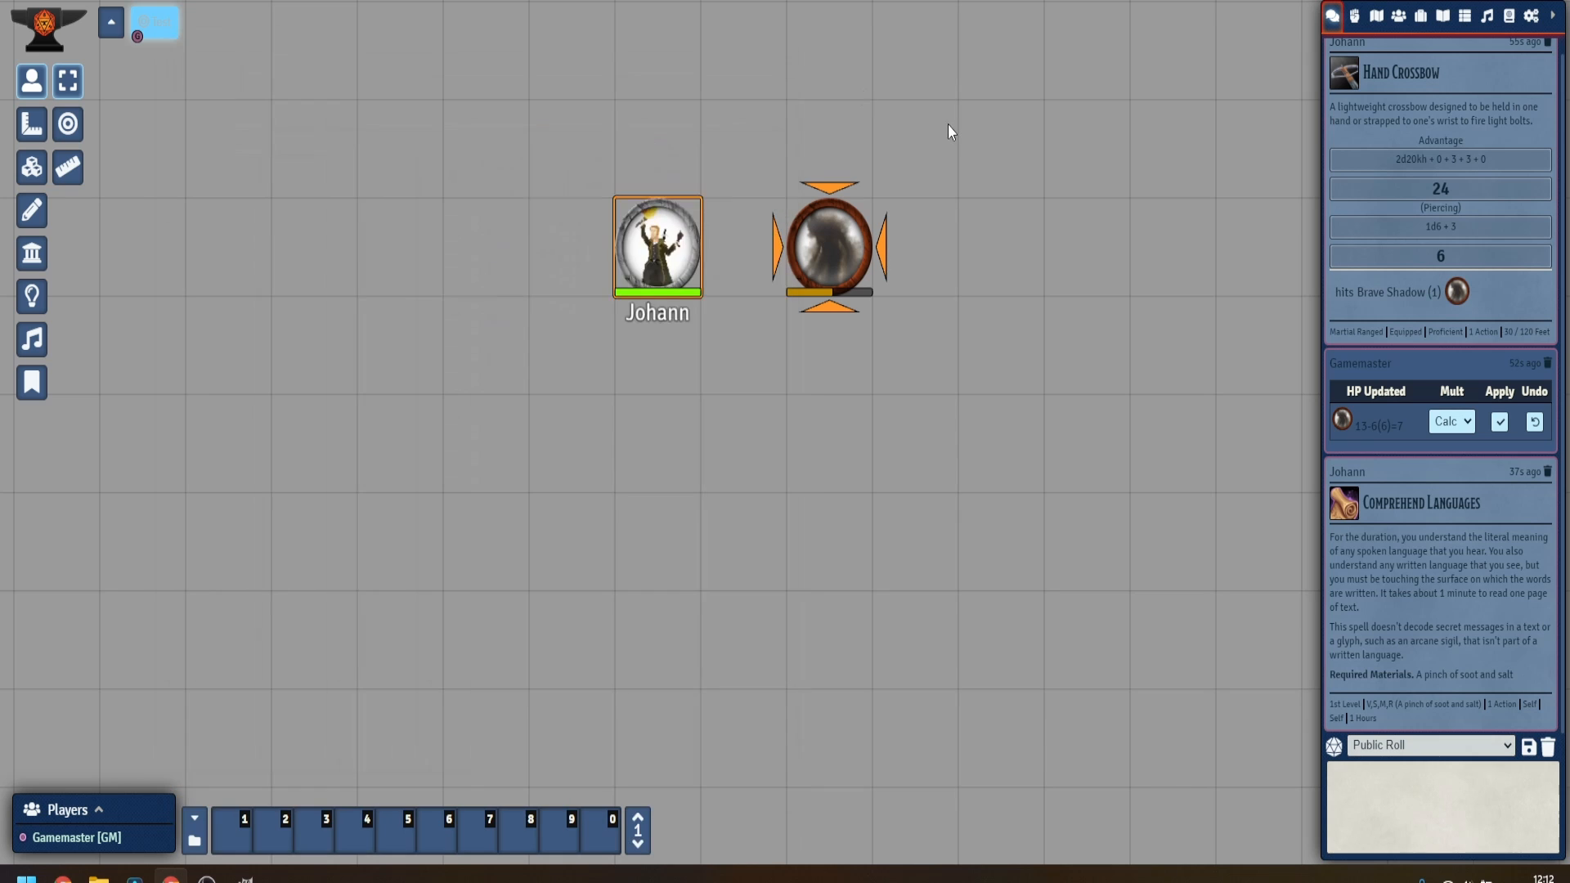
# Open Johann's inventory and roll a Hand Crossbow attack with advantage and normal damage against Brave Shadow.
pyautogui.doubleClick(659, 242)
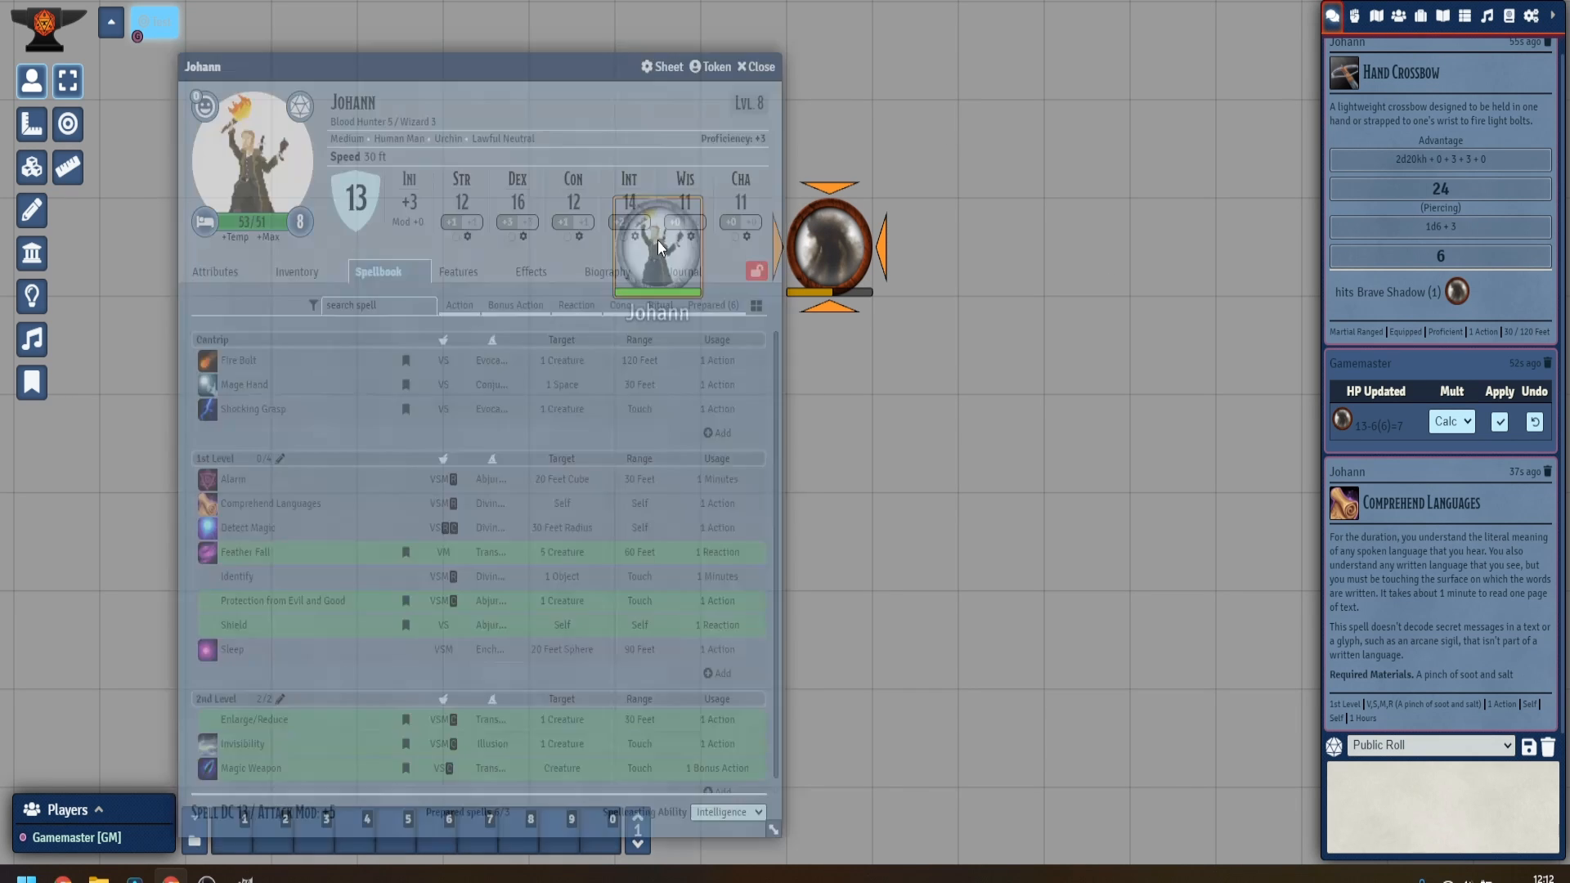
pyautogui.click(297, 272)
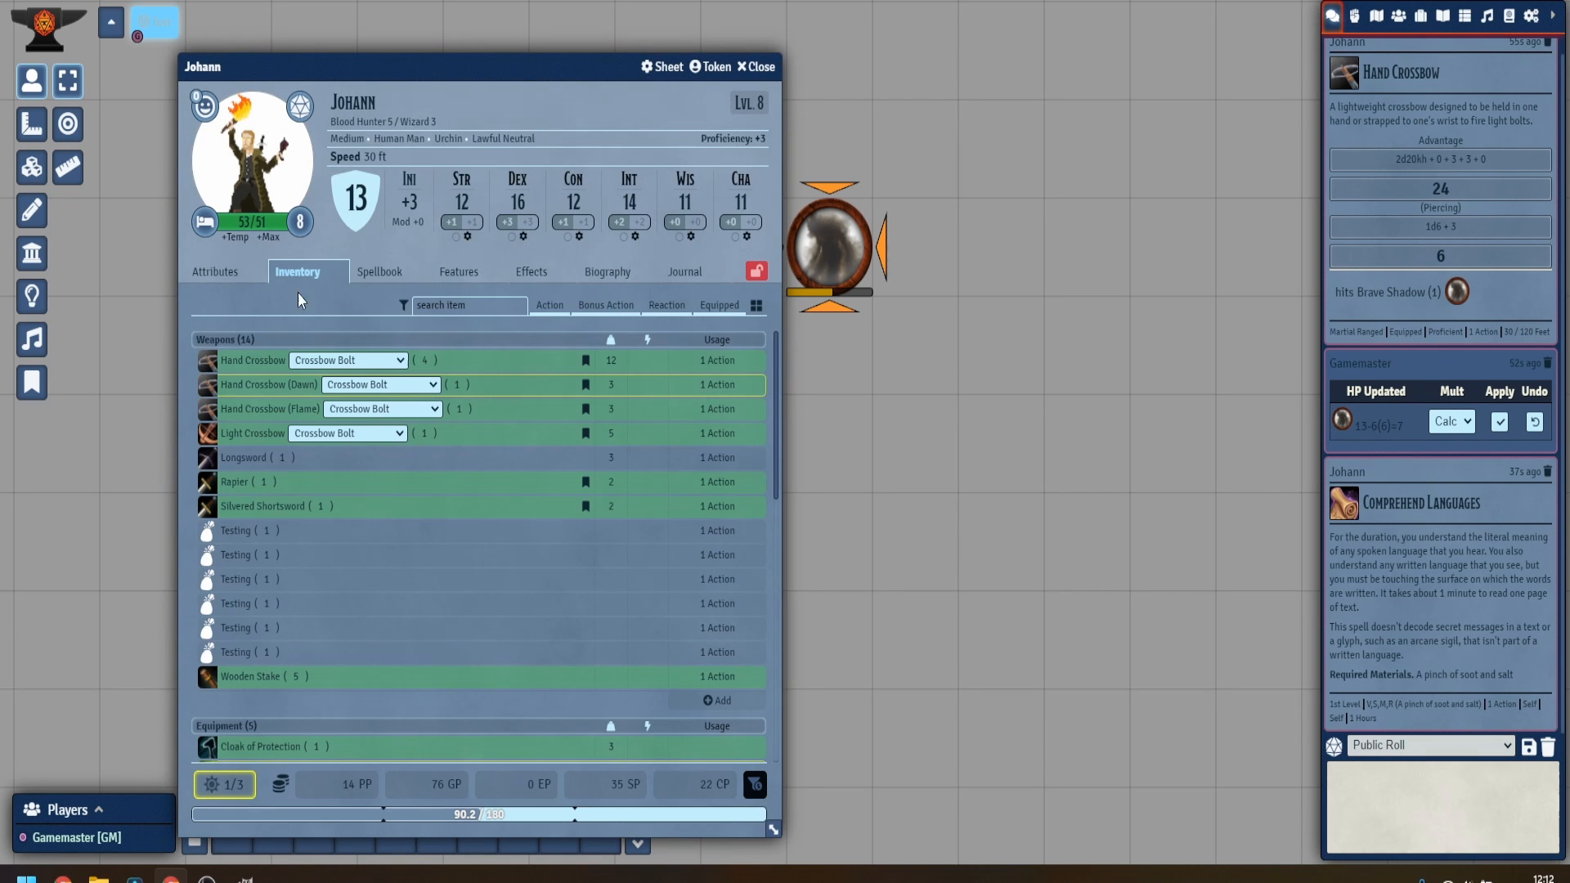
pyautogui.click(208, 359)
pyautogui.click(1047, 488)
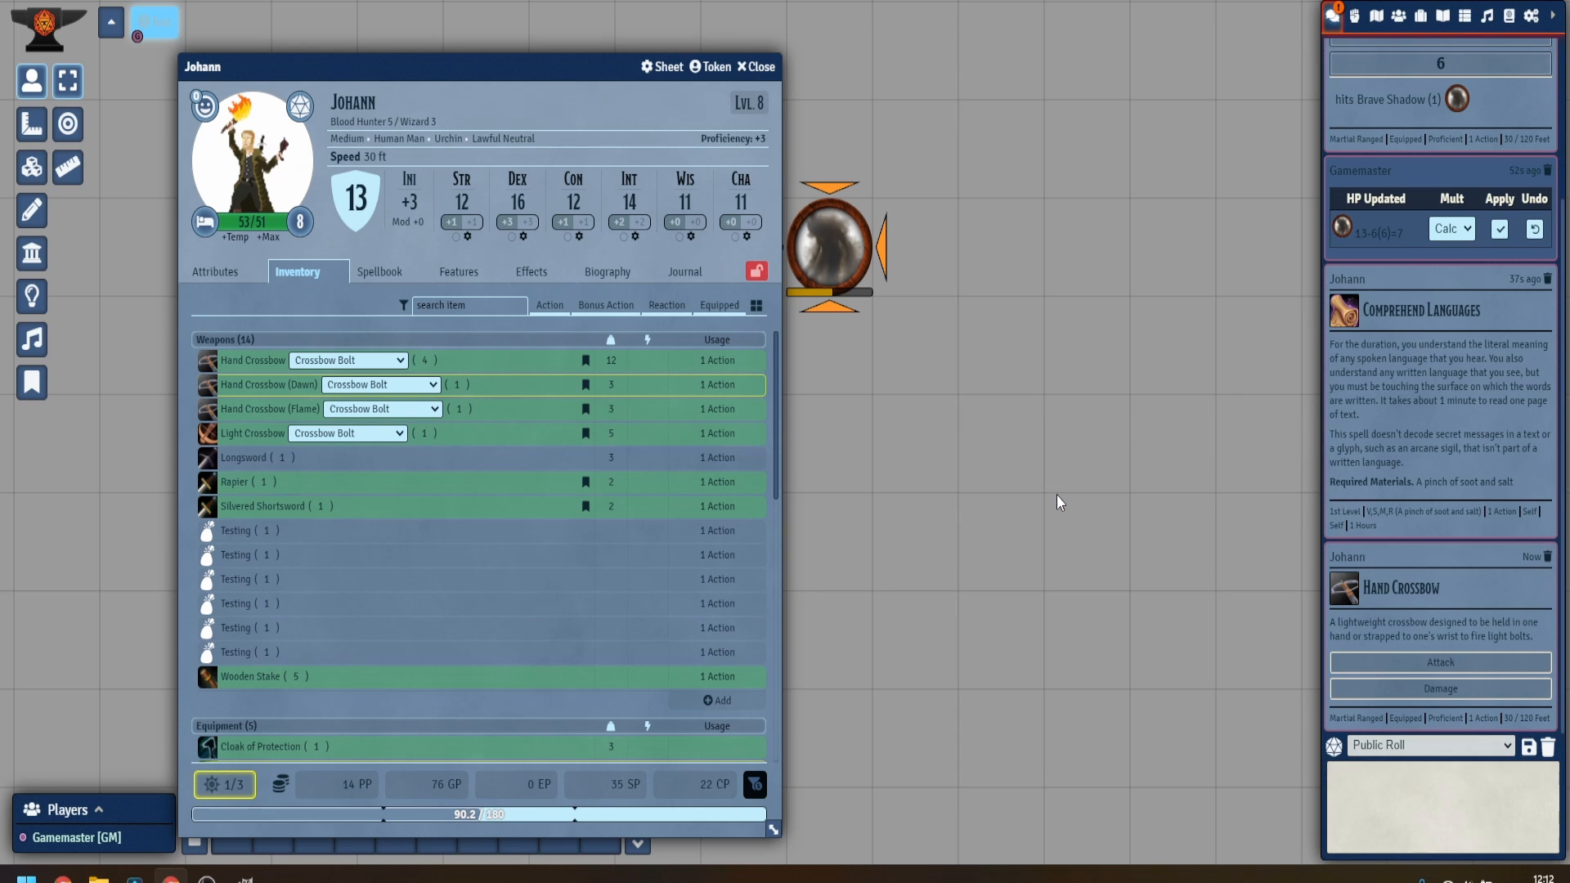
pyautogui.click(1452, 641)
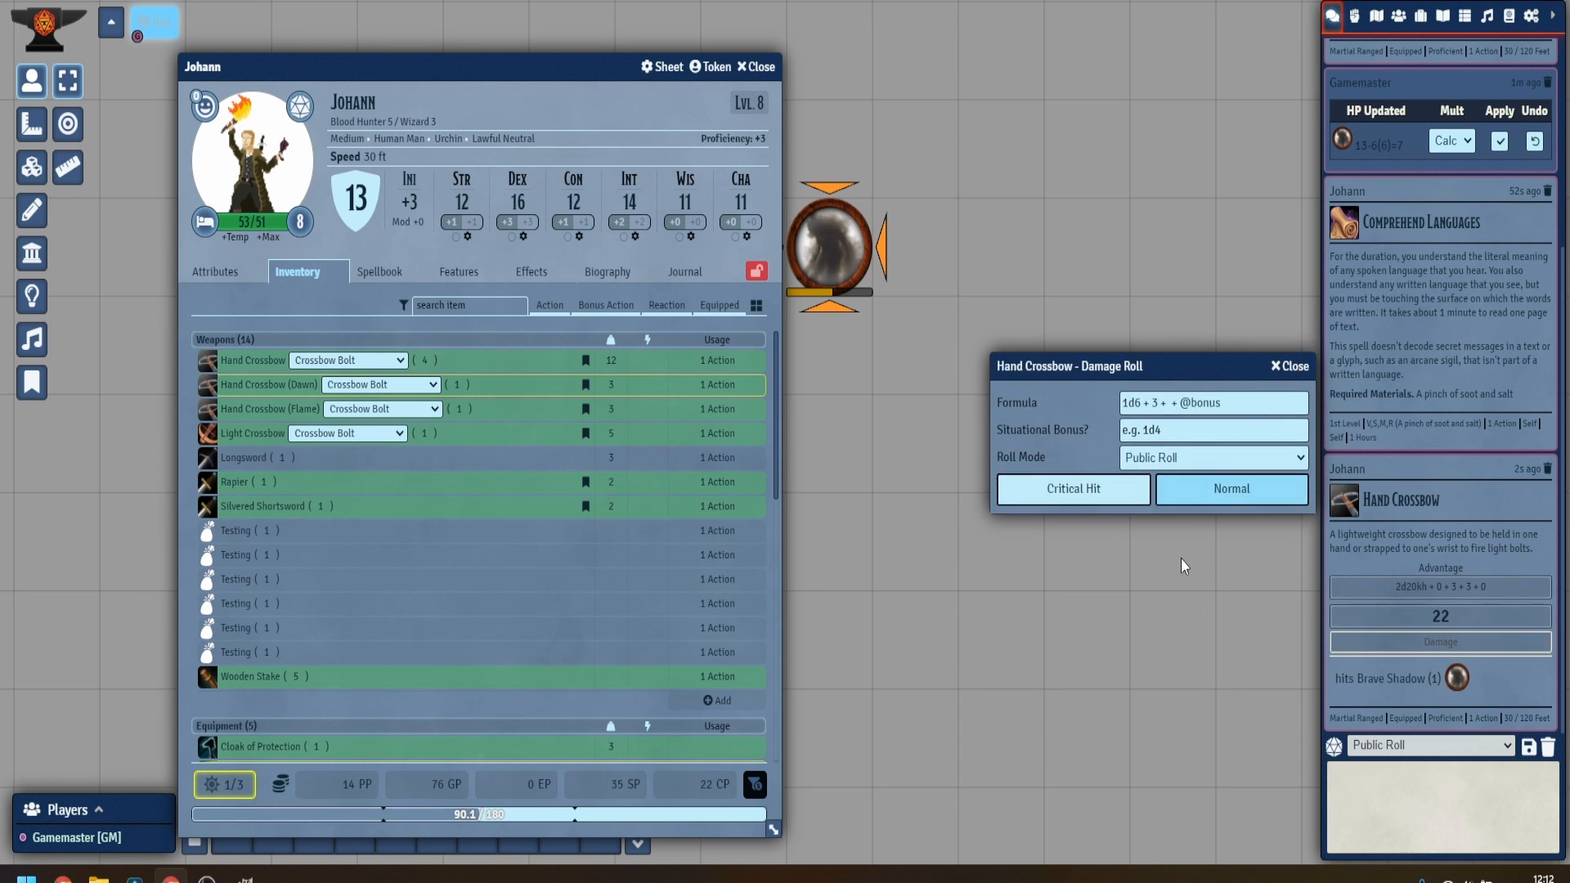
pyautogui.click(1232, 490)
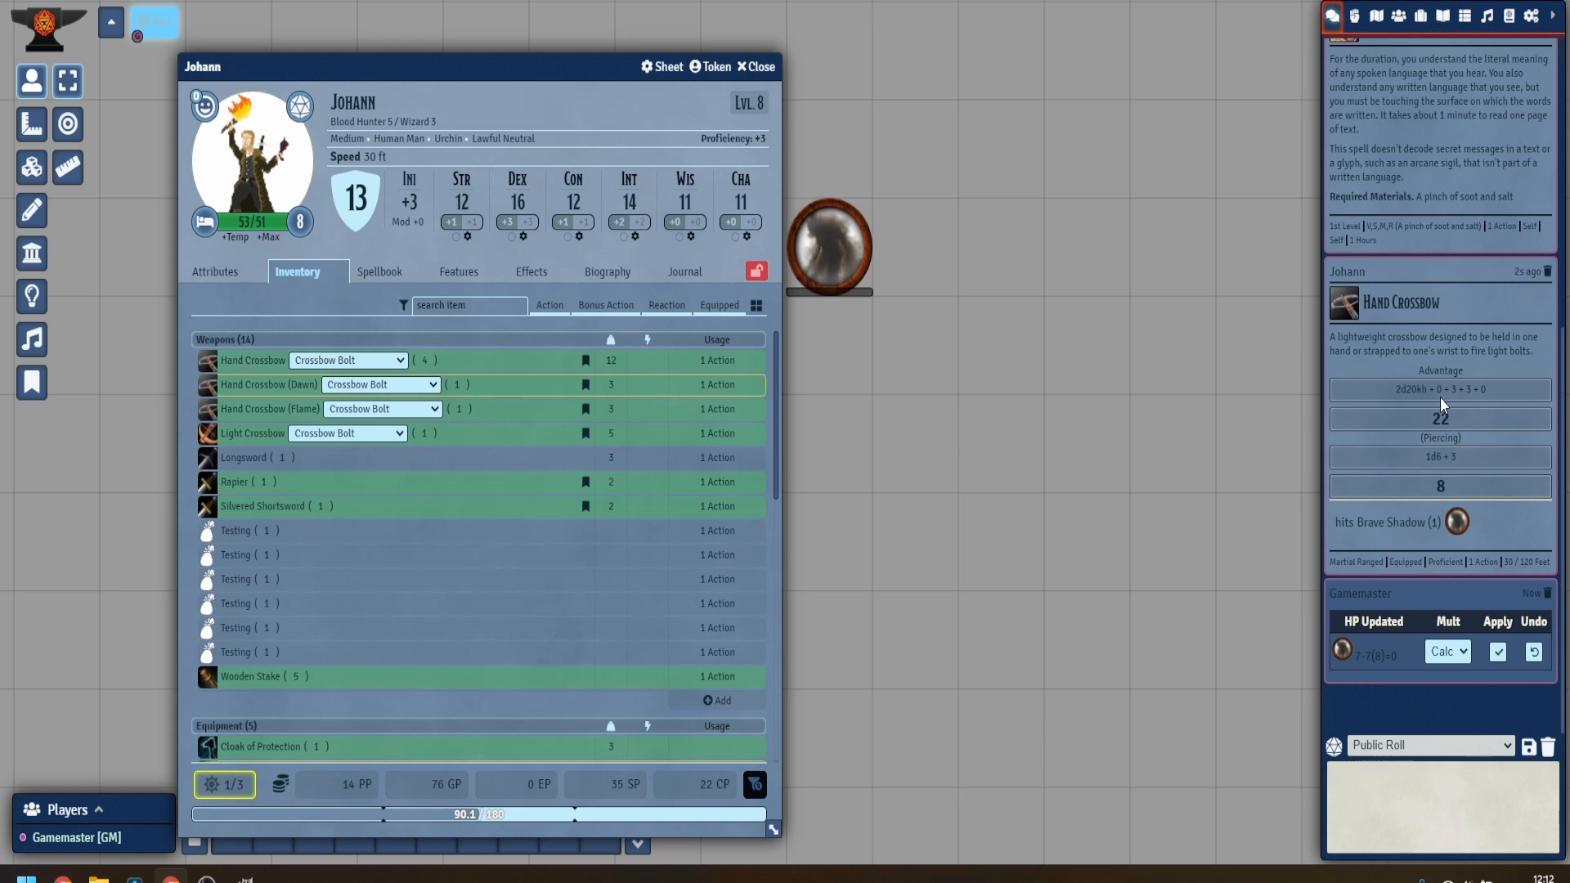
# Check how the Hand Crossbow and Comprehend Languages chat cards look, and close Johann's sheet.
pyautogui.scroll(5, 1440, 395)
pyautogui.scroll(-5, 1441, 399)
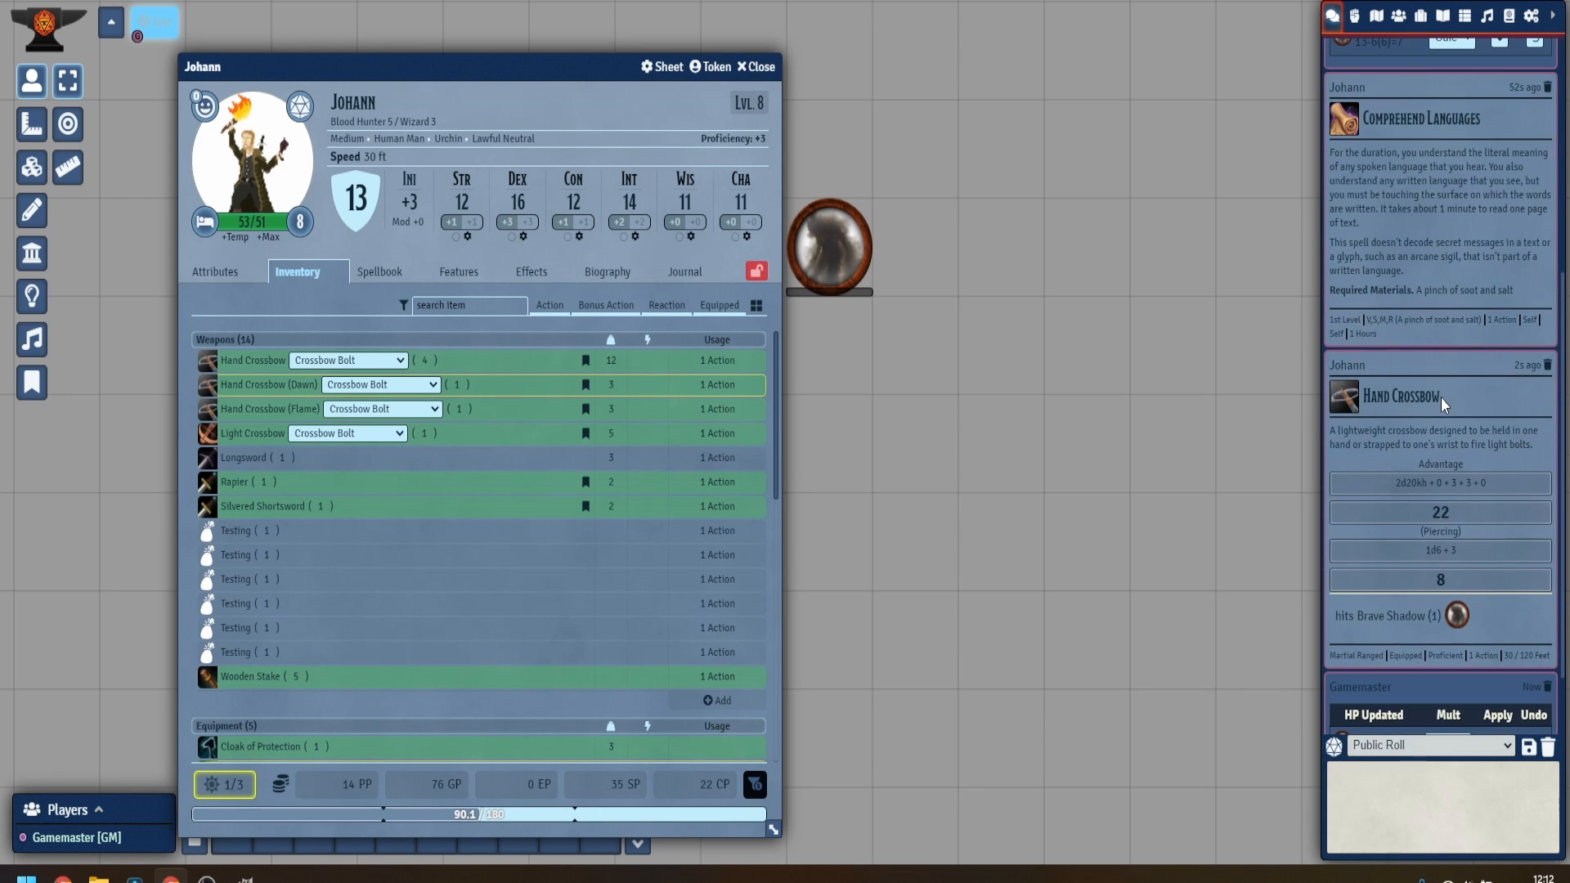
pyautogui.click(754, 67)
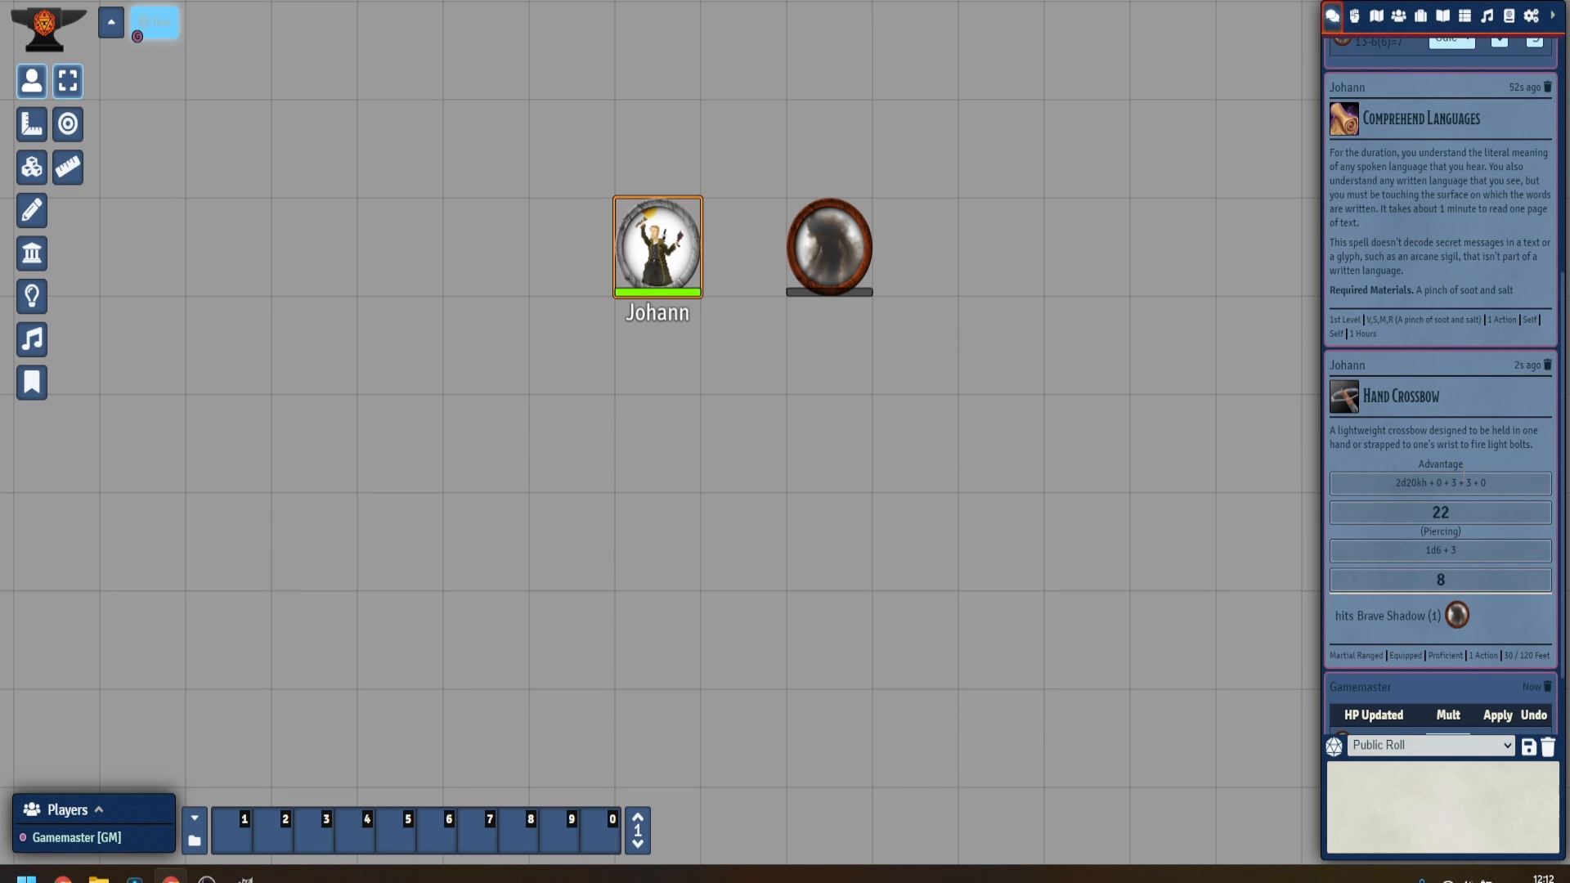
# Open the Ocean Blues theme variables and set the Foreground Color to the near-white custom color #f0f3f5.
pyautogui.click(1511, 18)
pyautogui.click(1530, 16)
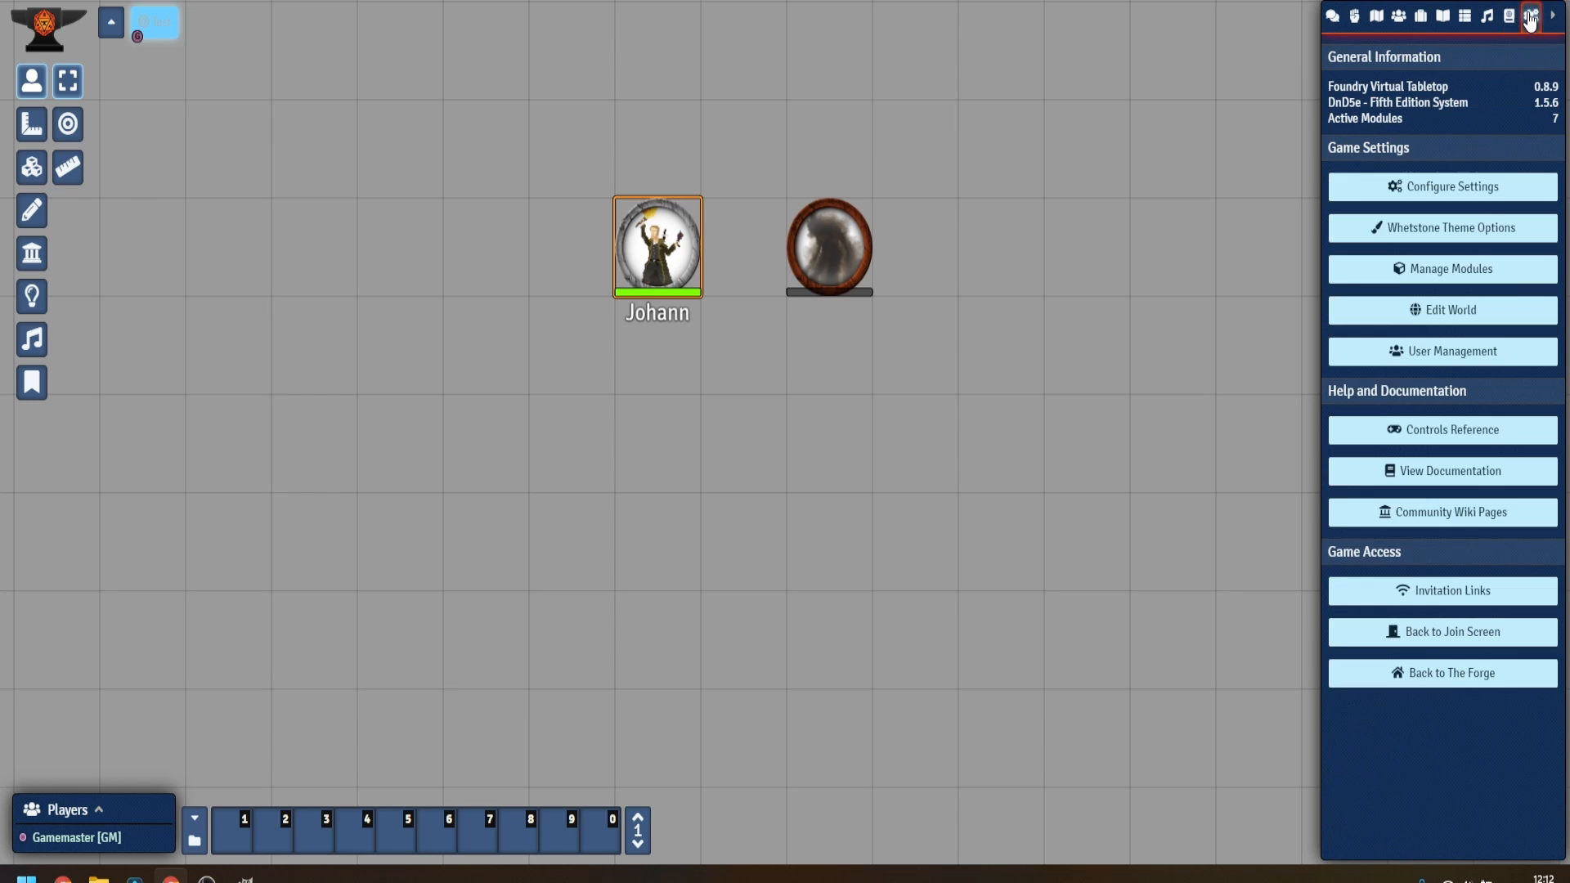
pyautogui.click(1441, 235)
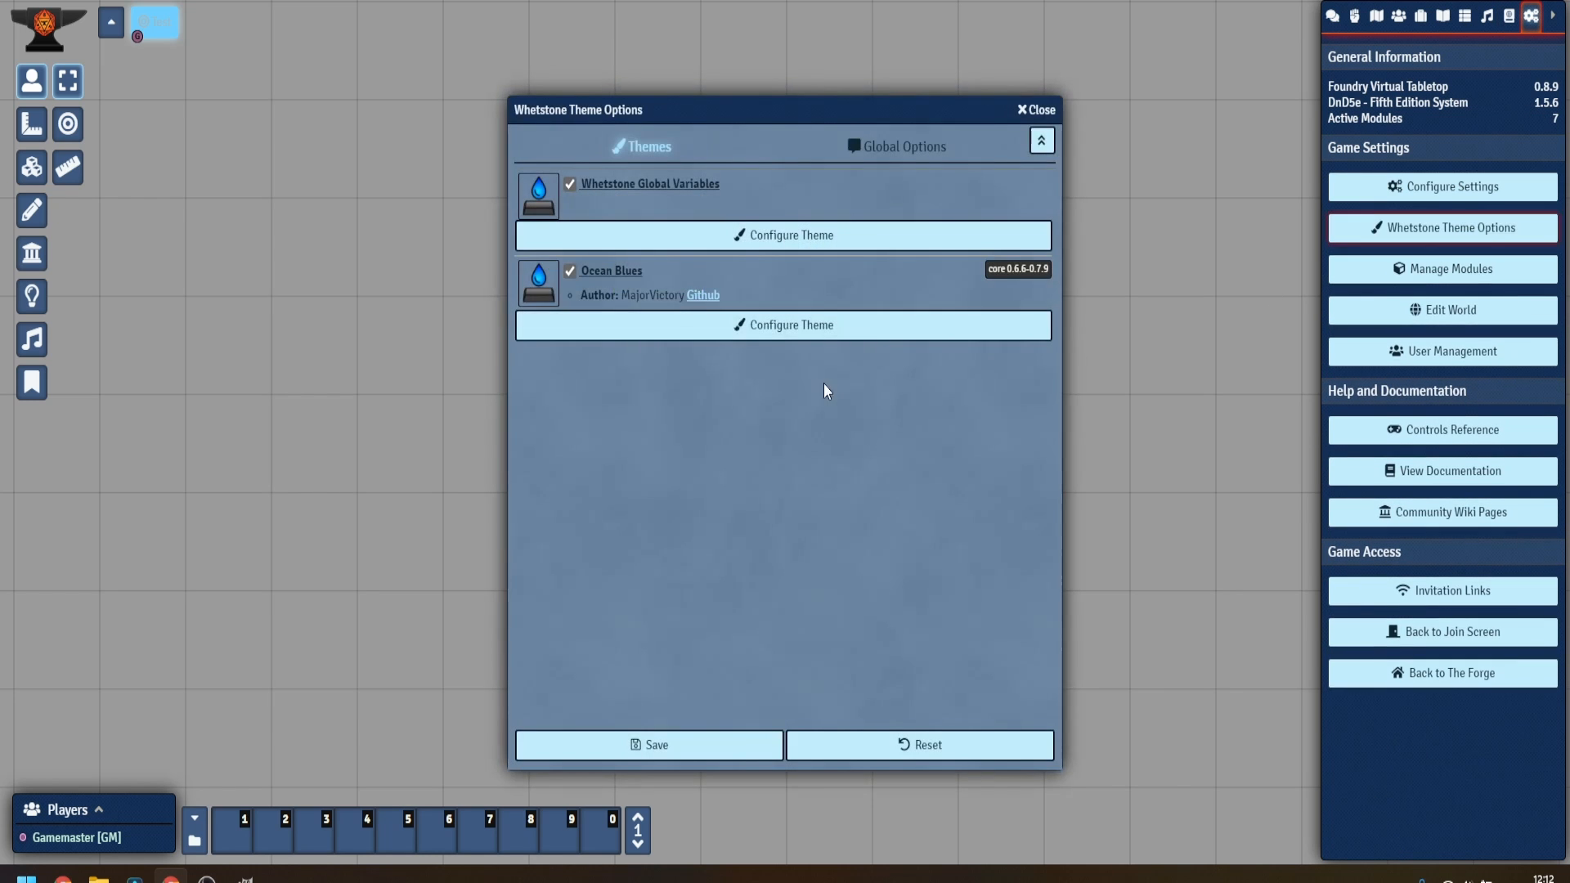
pyautogui.click(641, 332)
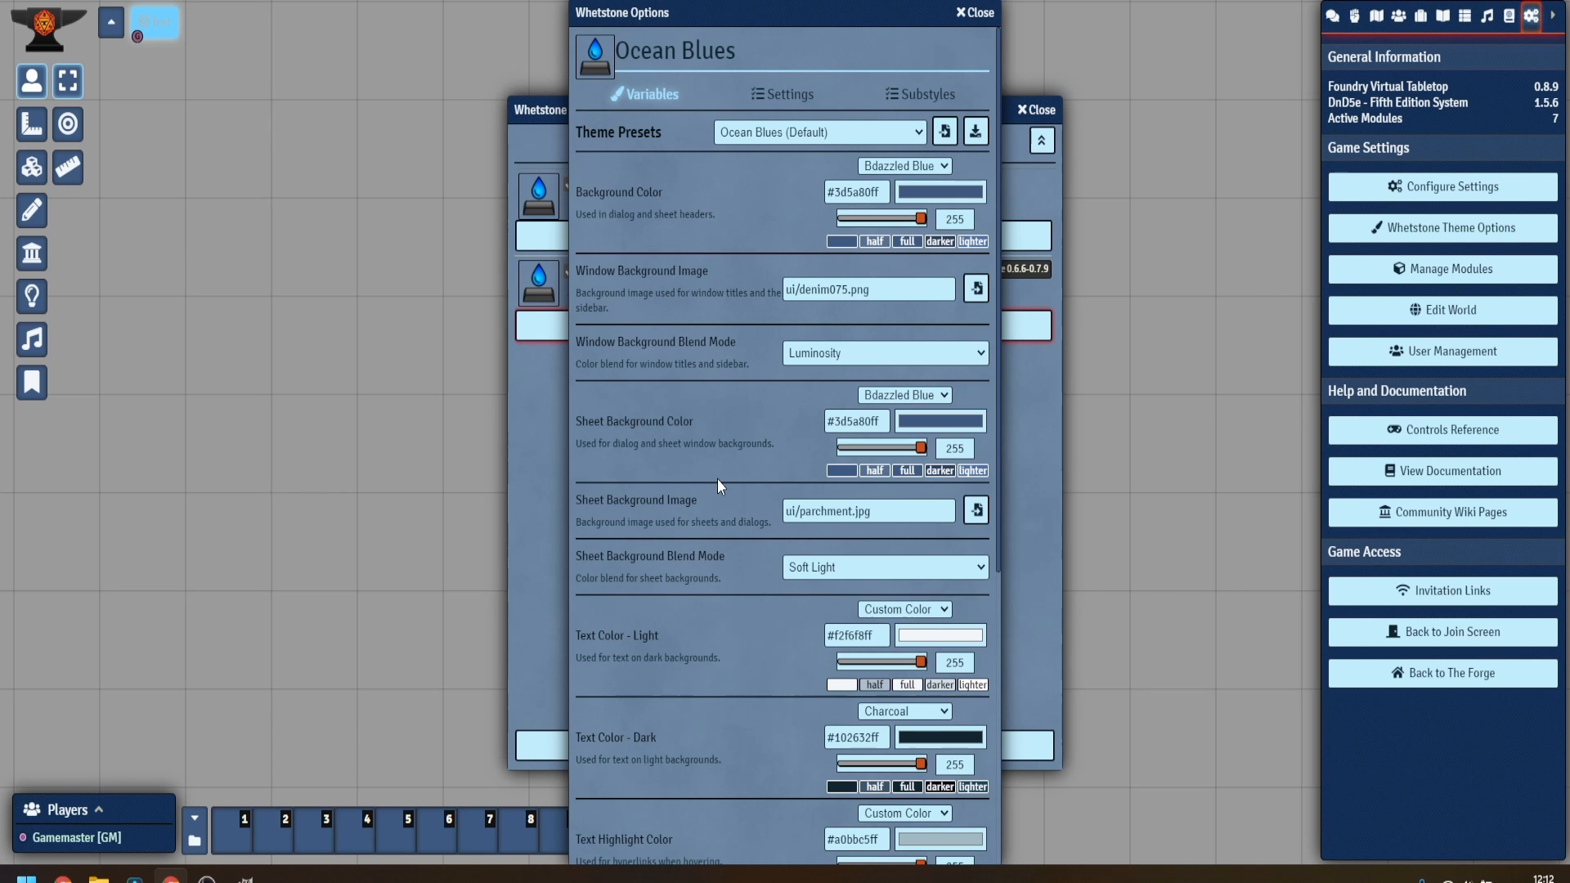
pyautogui.scroll(-3, 723, 478)
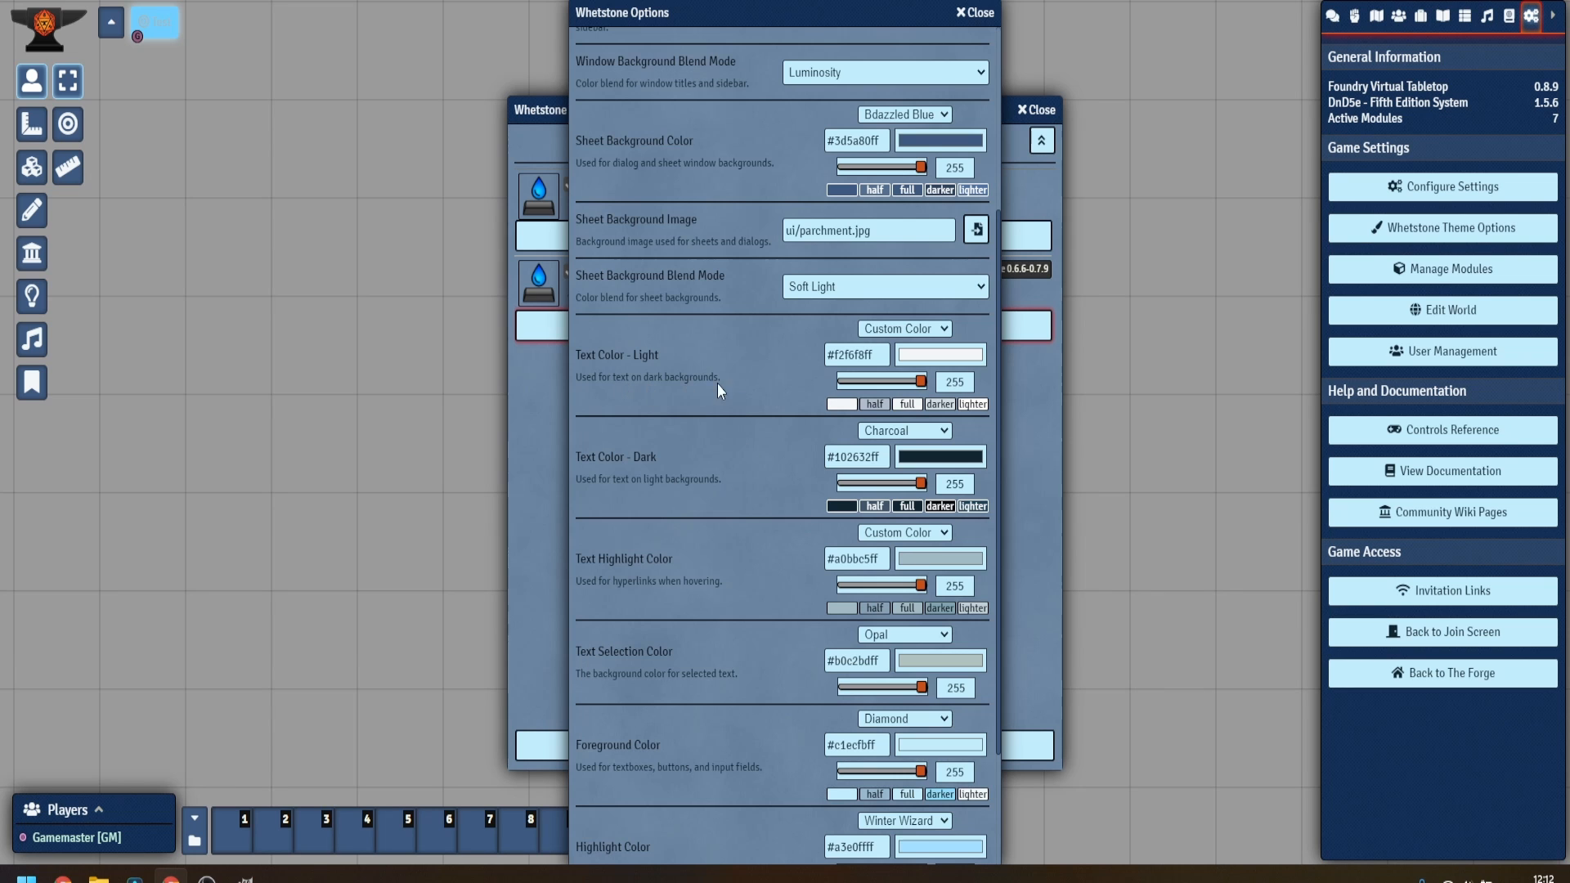
pyautogui.scroll(-2, 762, 458)
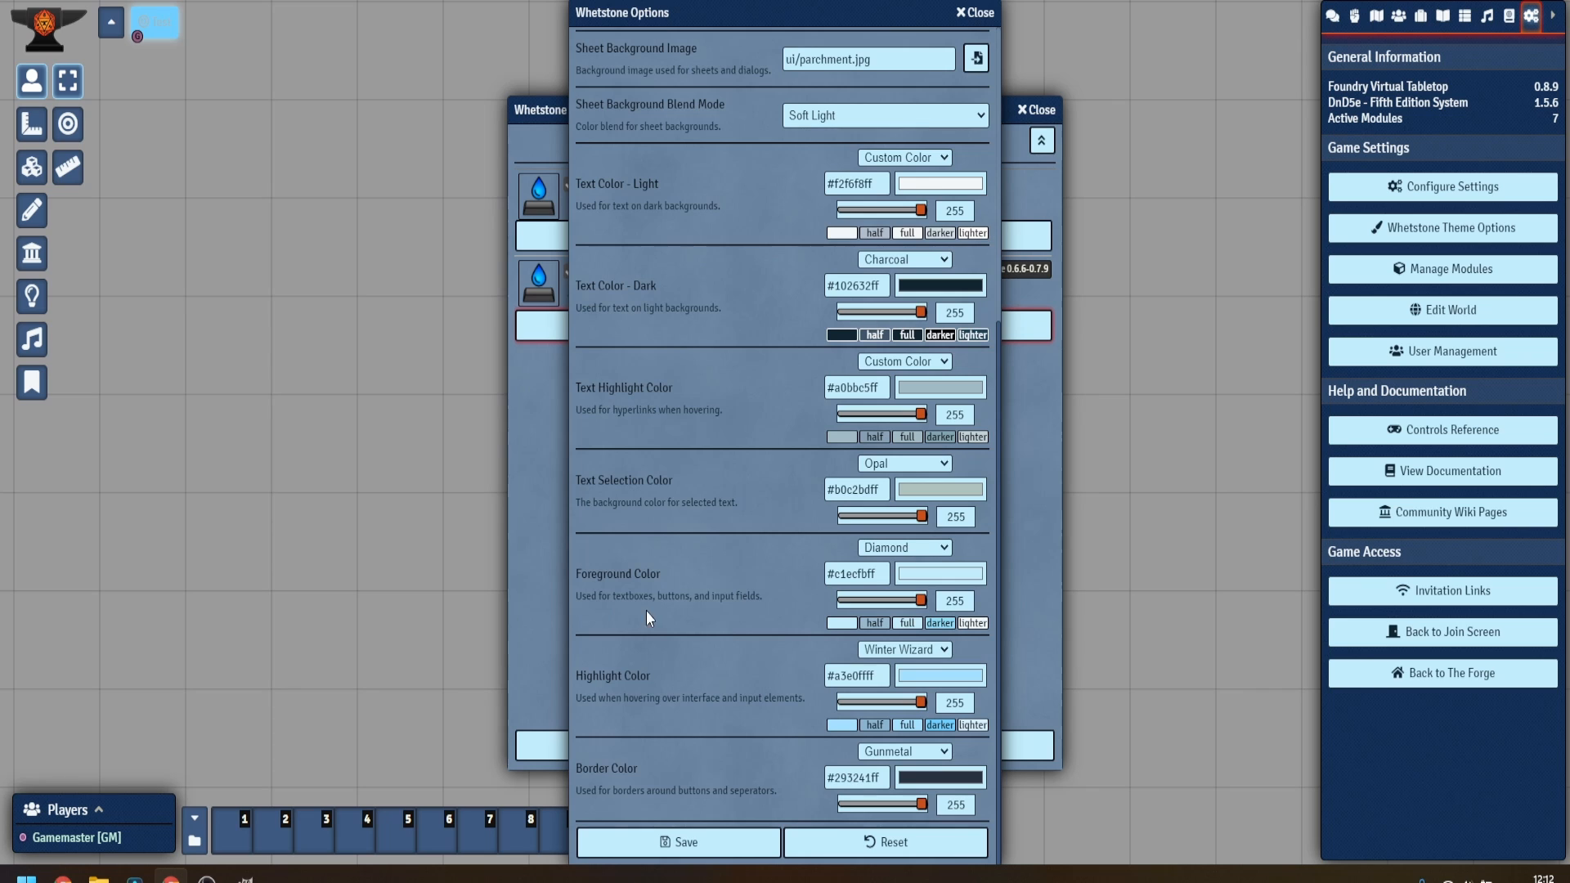
pyautogui.click(928, 575)
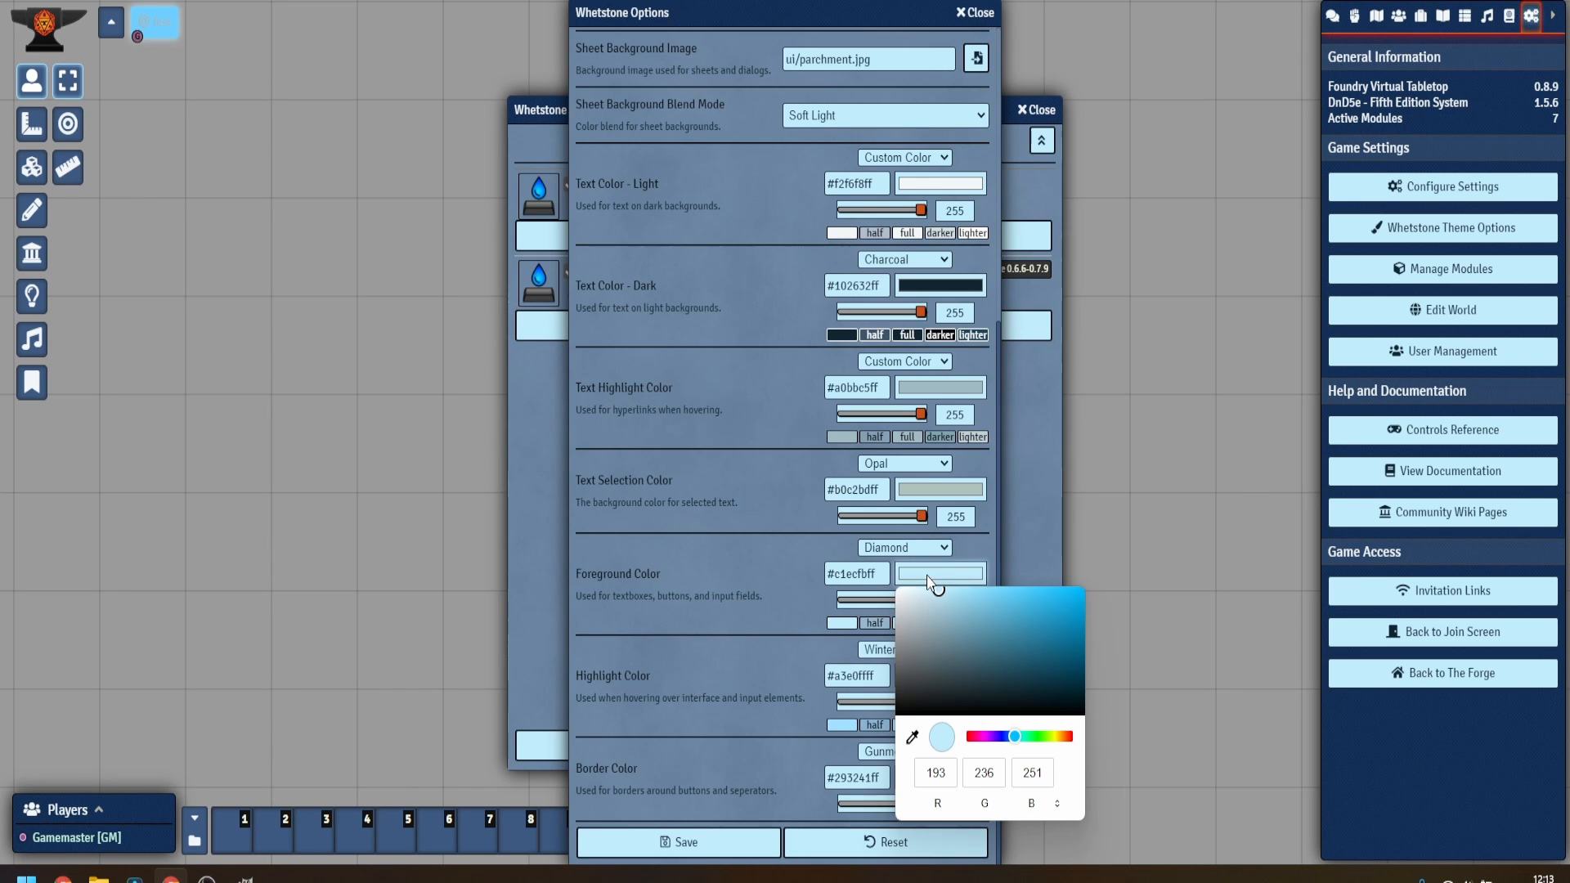
pyautogui.click(903, 595)
pyautogui.click(774, 577)
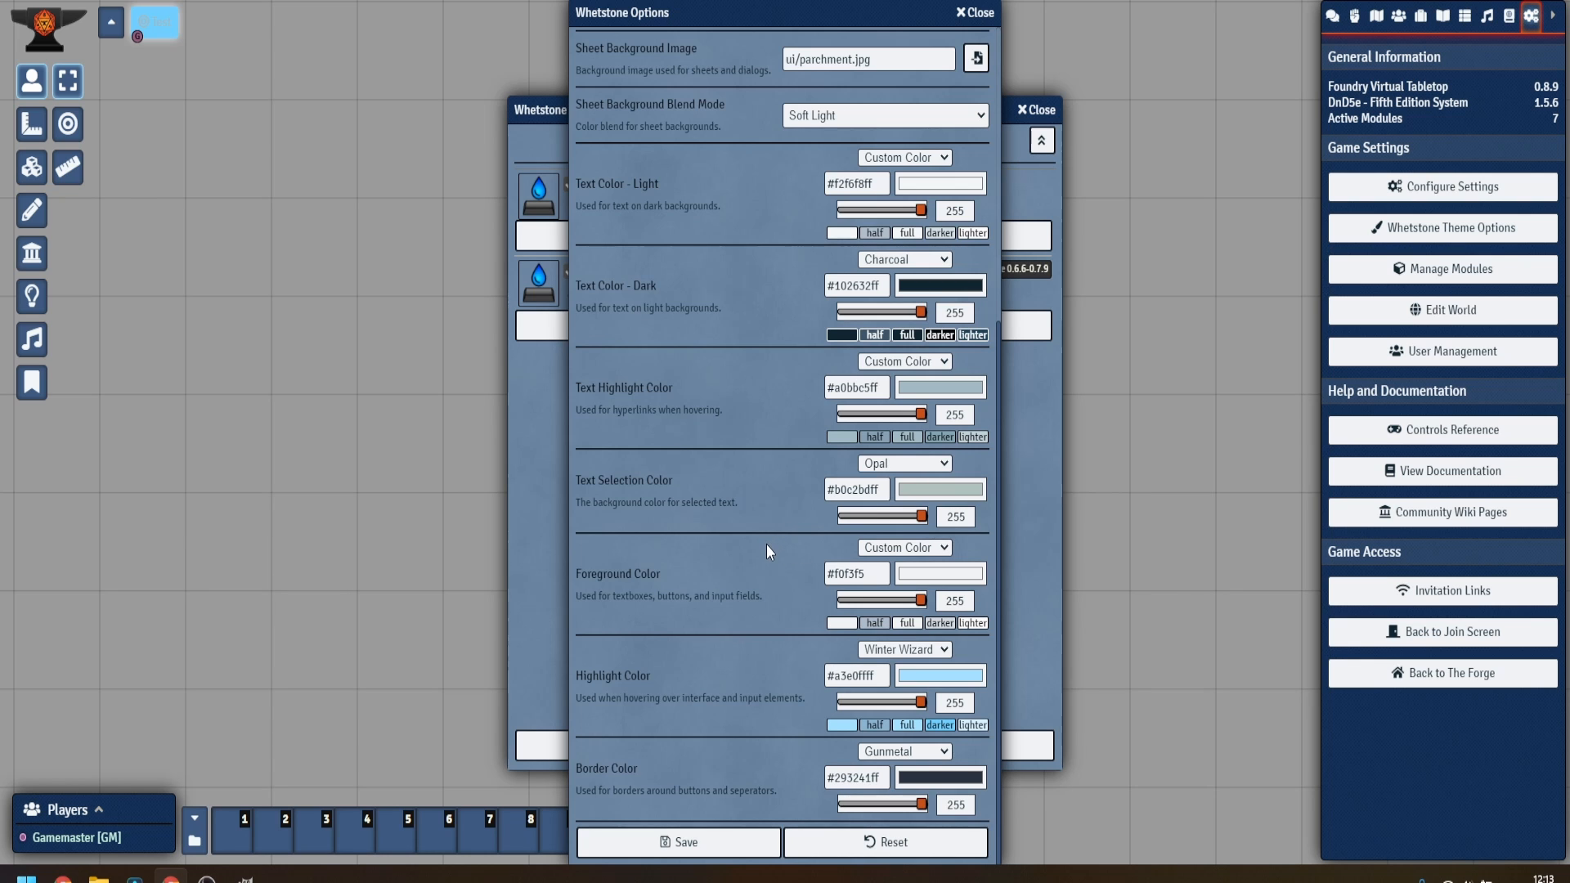
# Try Charcoal, Cello, Diamond and Gunmetal as the Background Color of the Ocean Blues theme.
pyautogui.scroll(5, 767, 544)
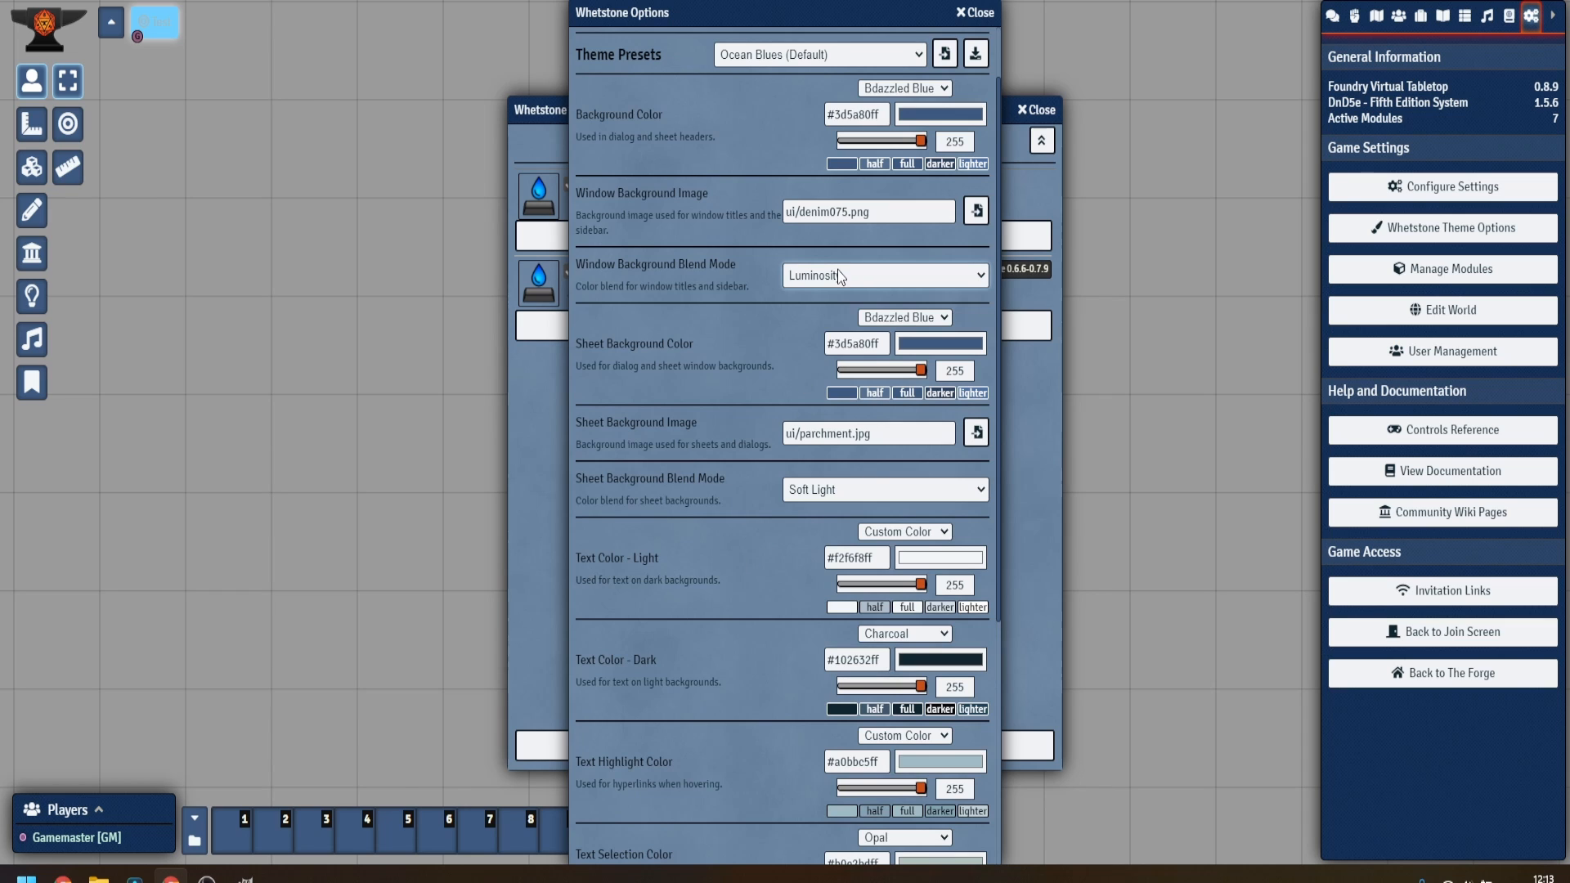
pyautogui.click(916, 88)
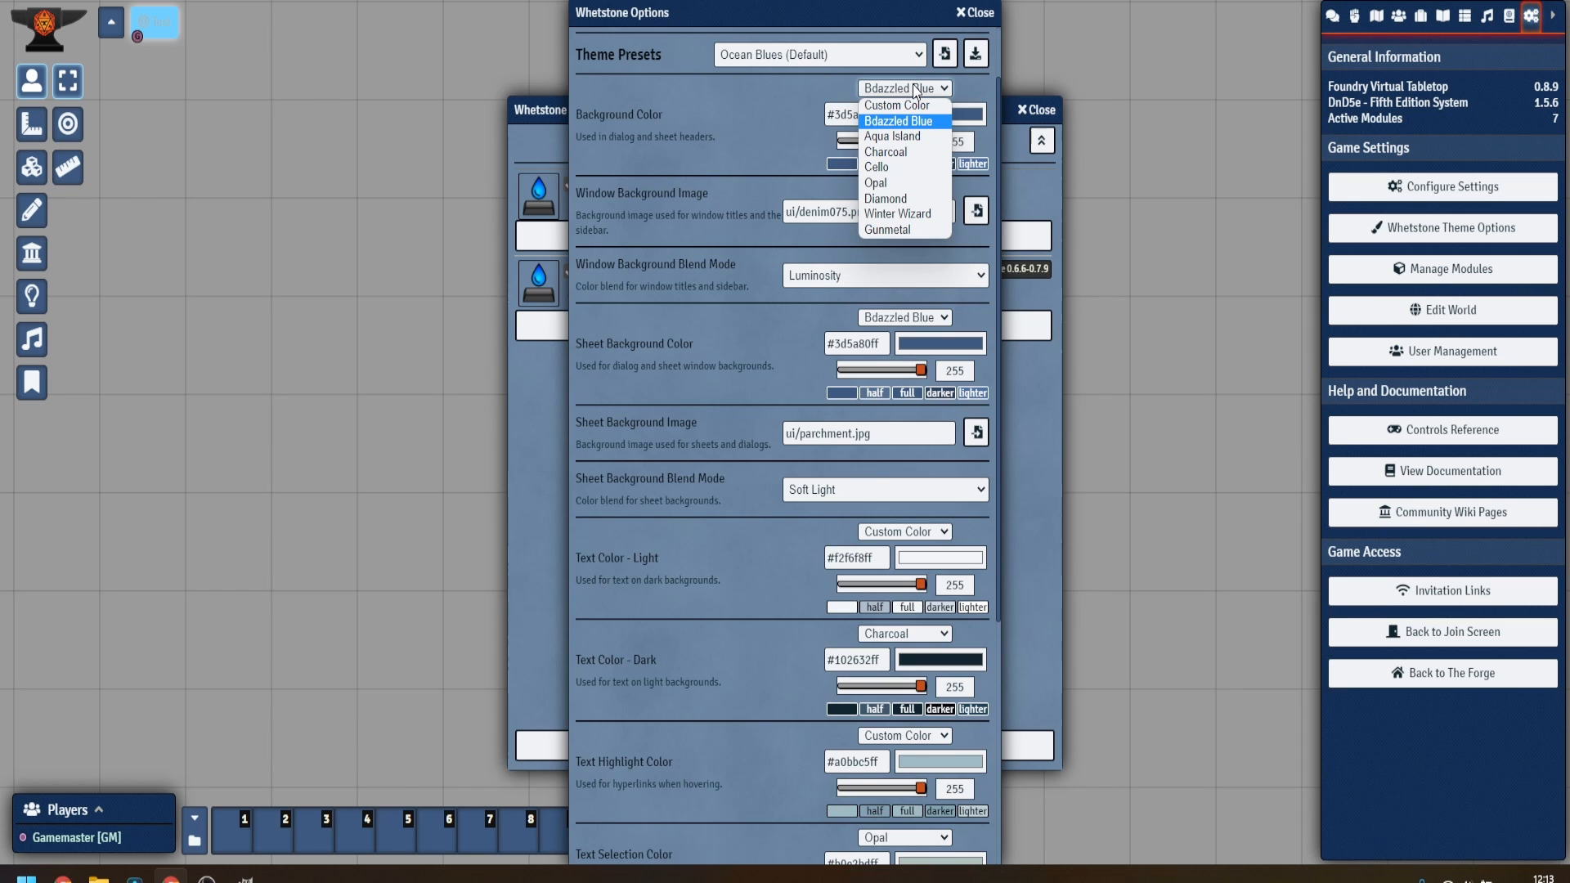
pyautogui.click(916, 153)
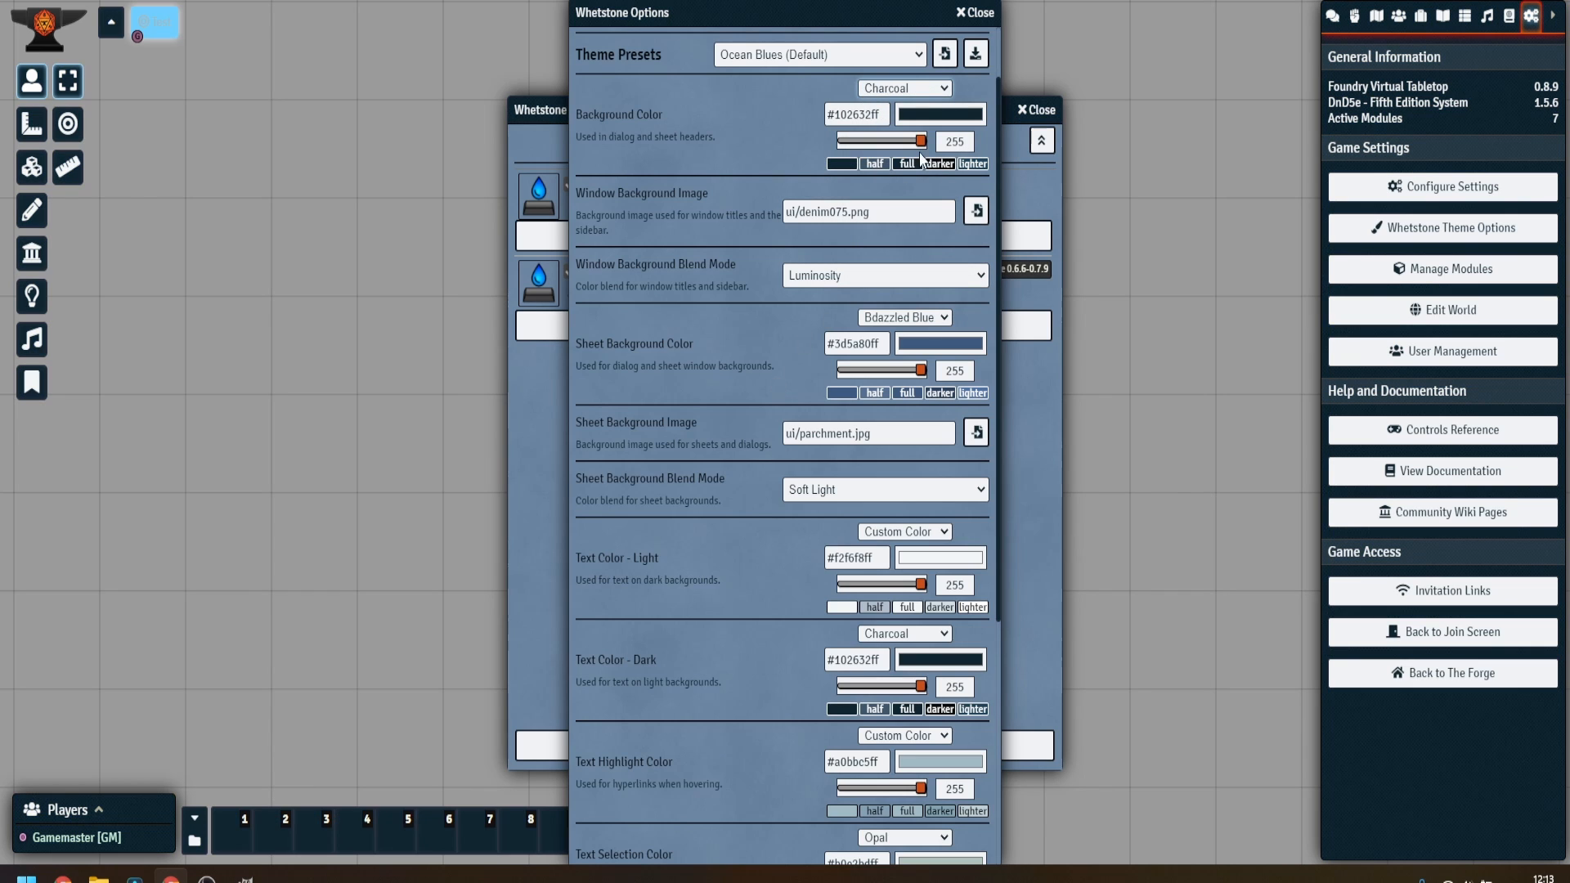
pyautogui.click(899, 88)
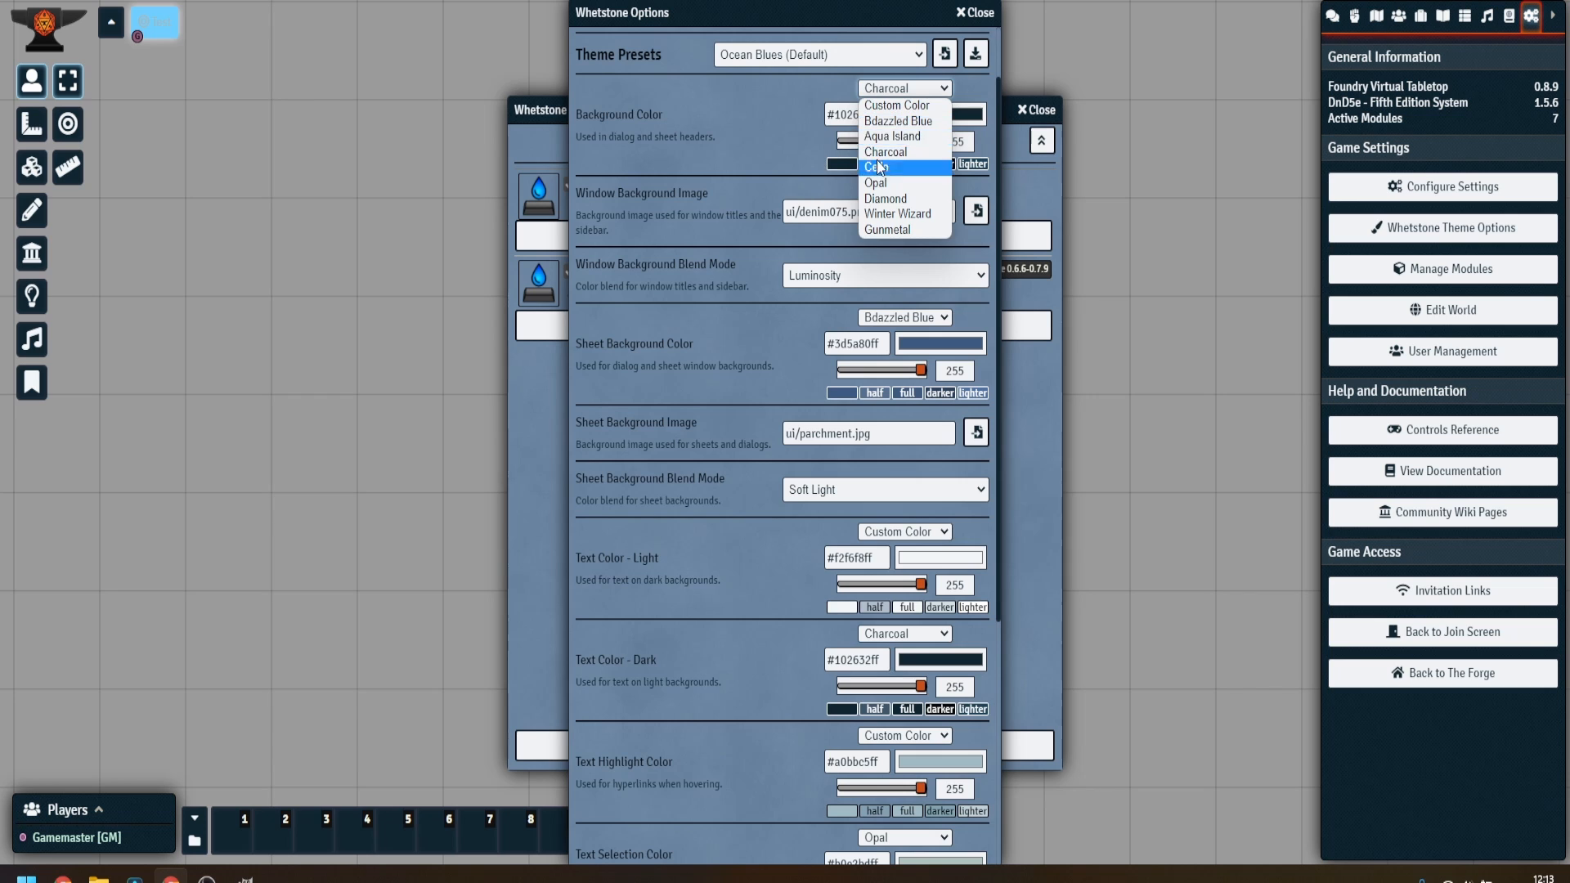
pyautogui.click(902, 168)
pyautogui.click(905, 88)
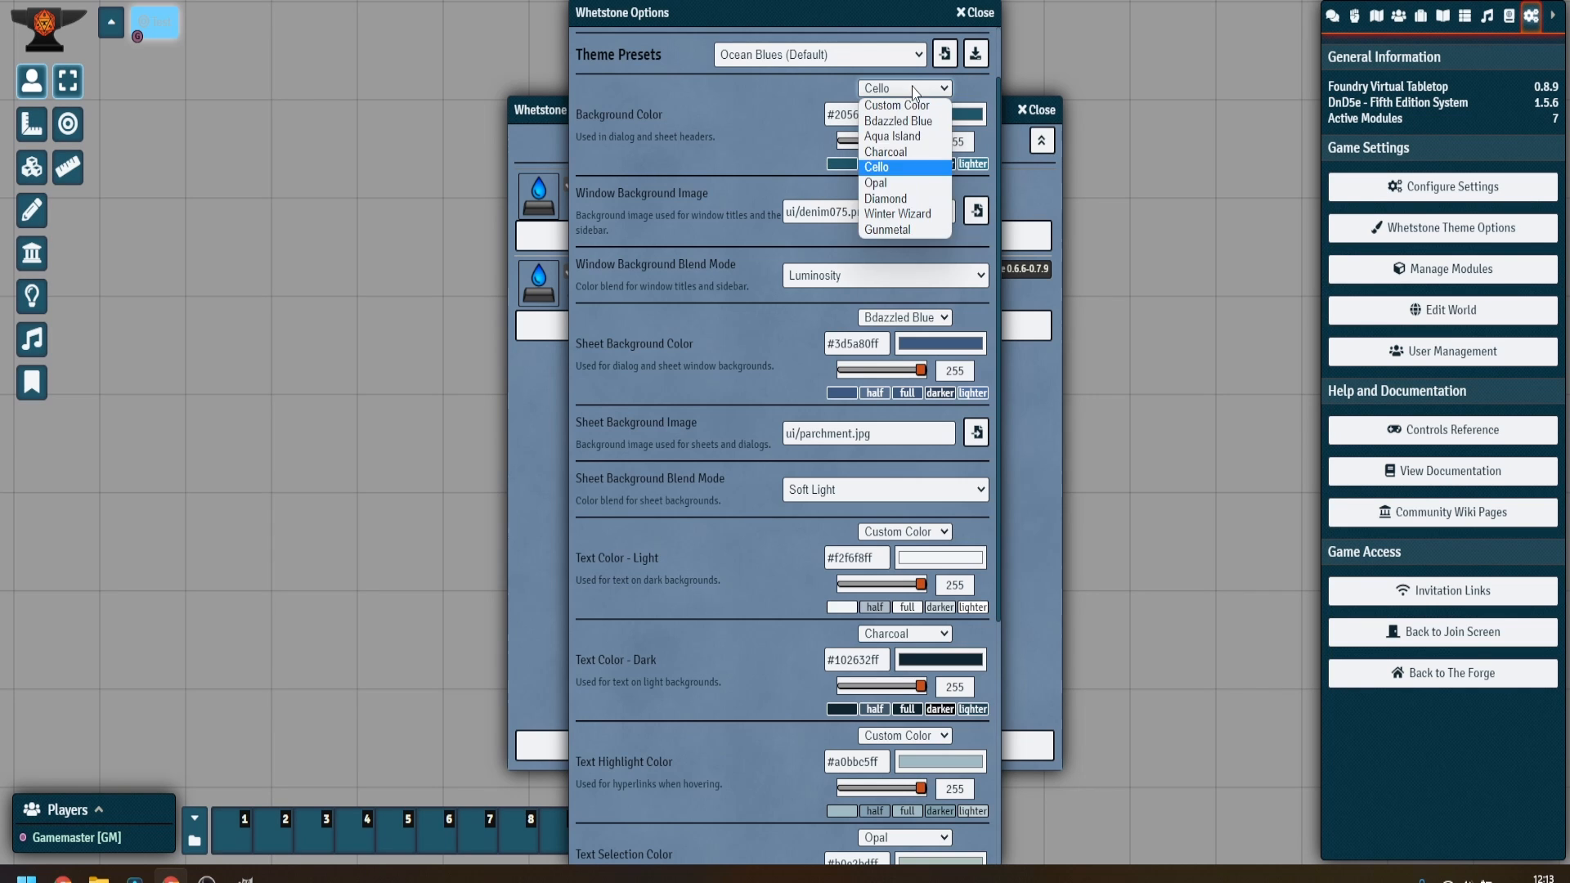
pyautogui.click(910, 135)
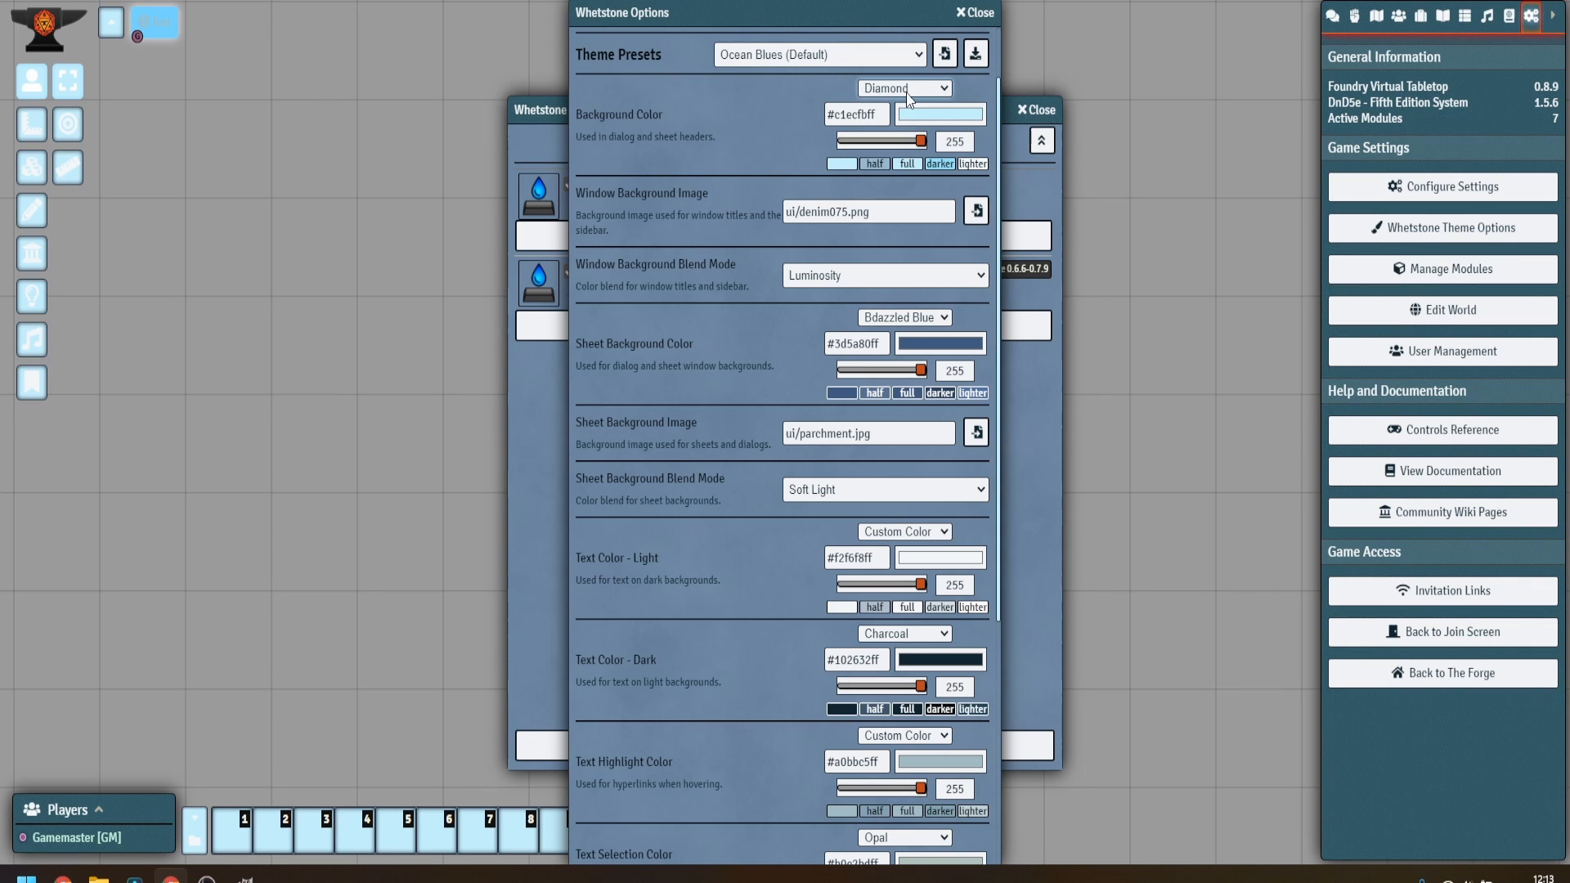
pyautogui.click(905, 89)
pyautogui.click(893, 229)
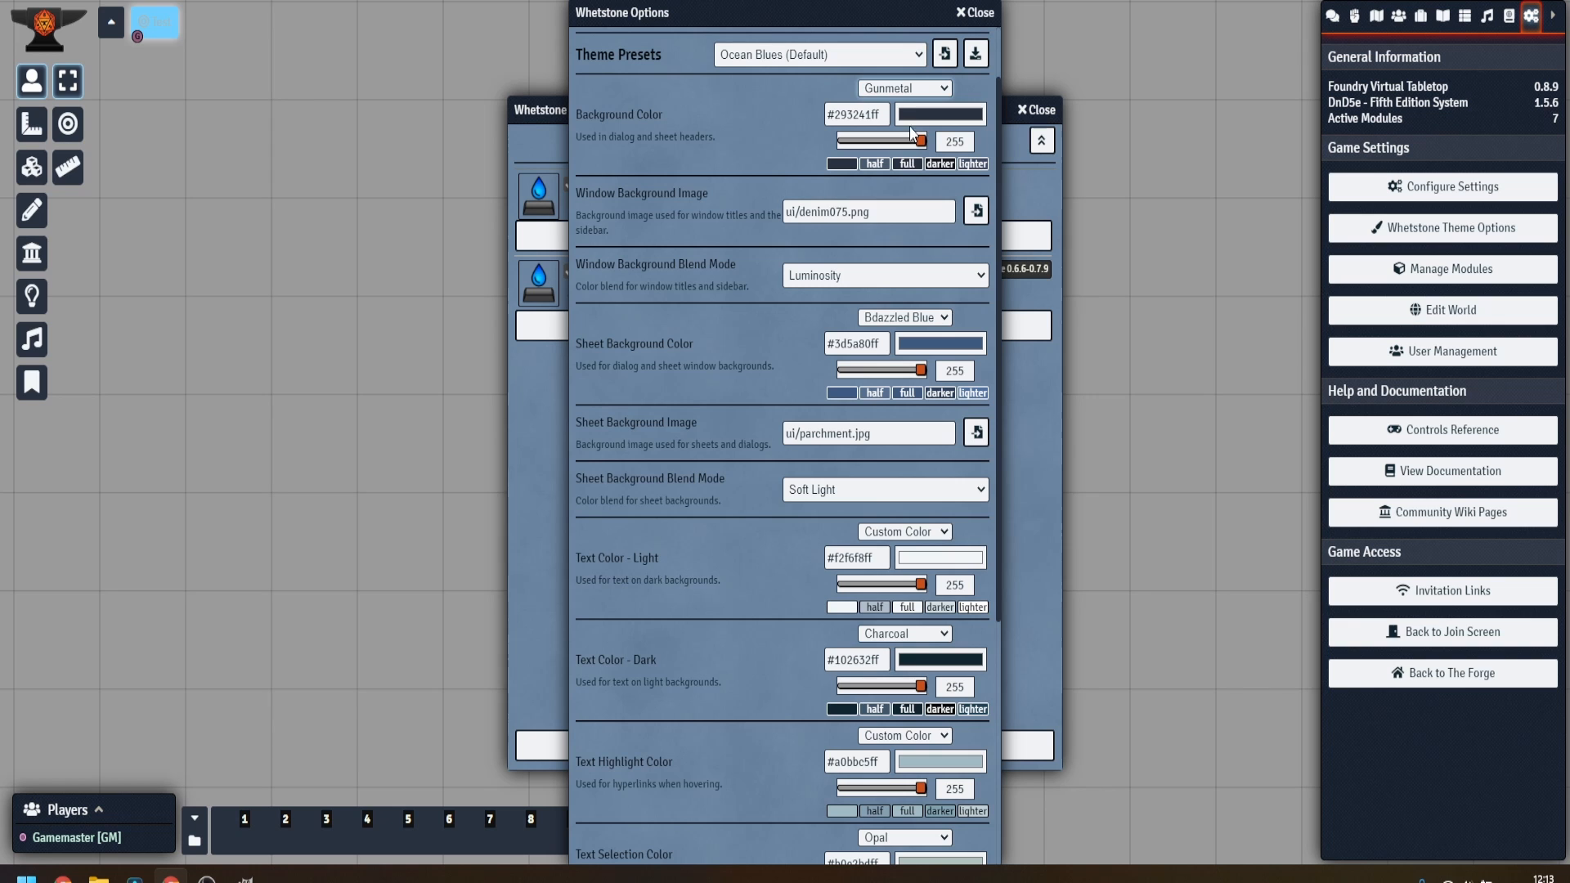
# Set the Background Color to Charcoal and save the Ocean Blues variables and the Whetstone theme options.
pyautogui.click(913, 91)
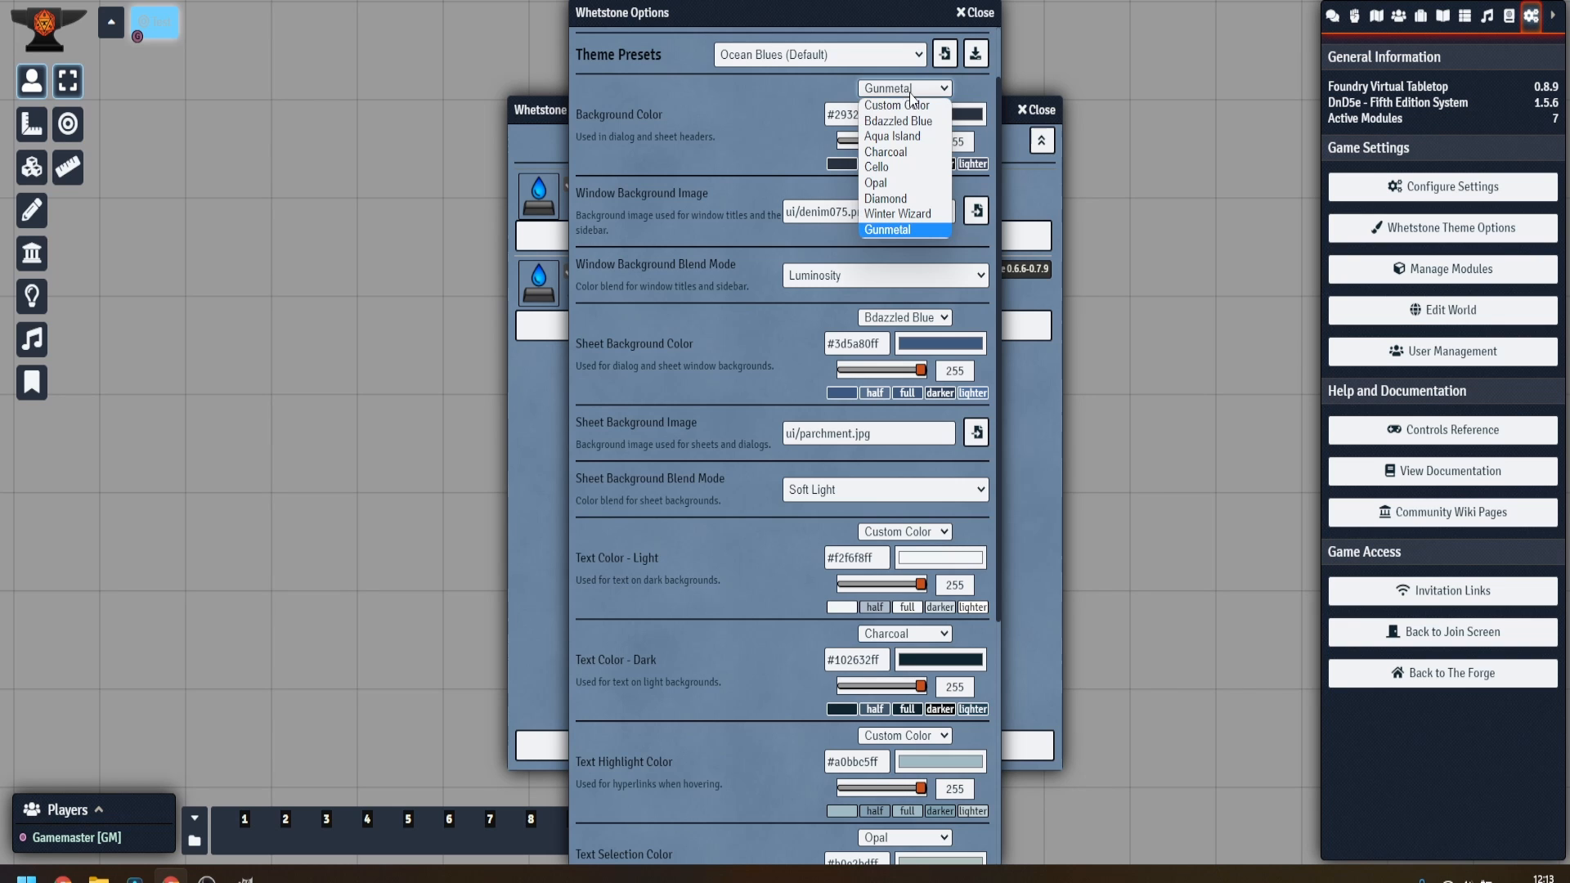
pyautogui.click(911, 153)
pyautogui.scroll(-5, 712, 691)
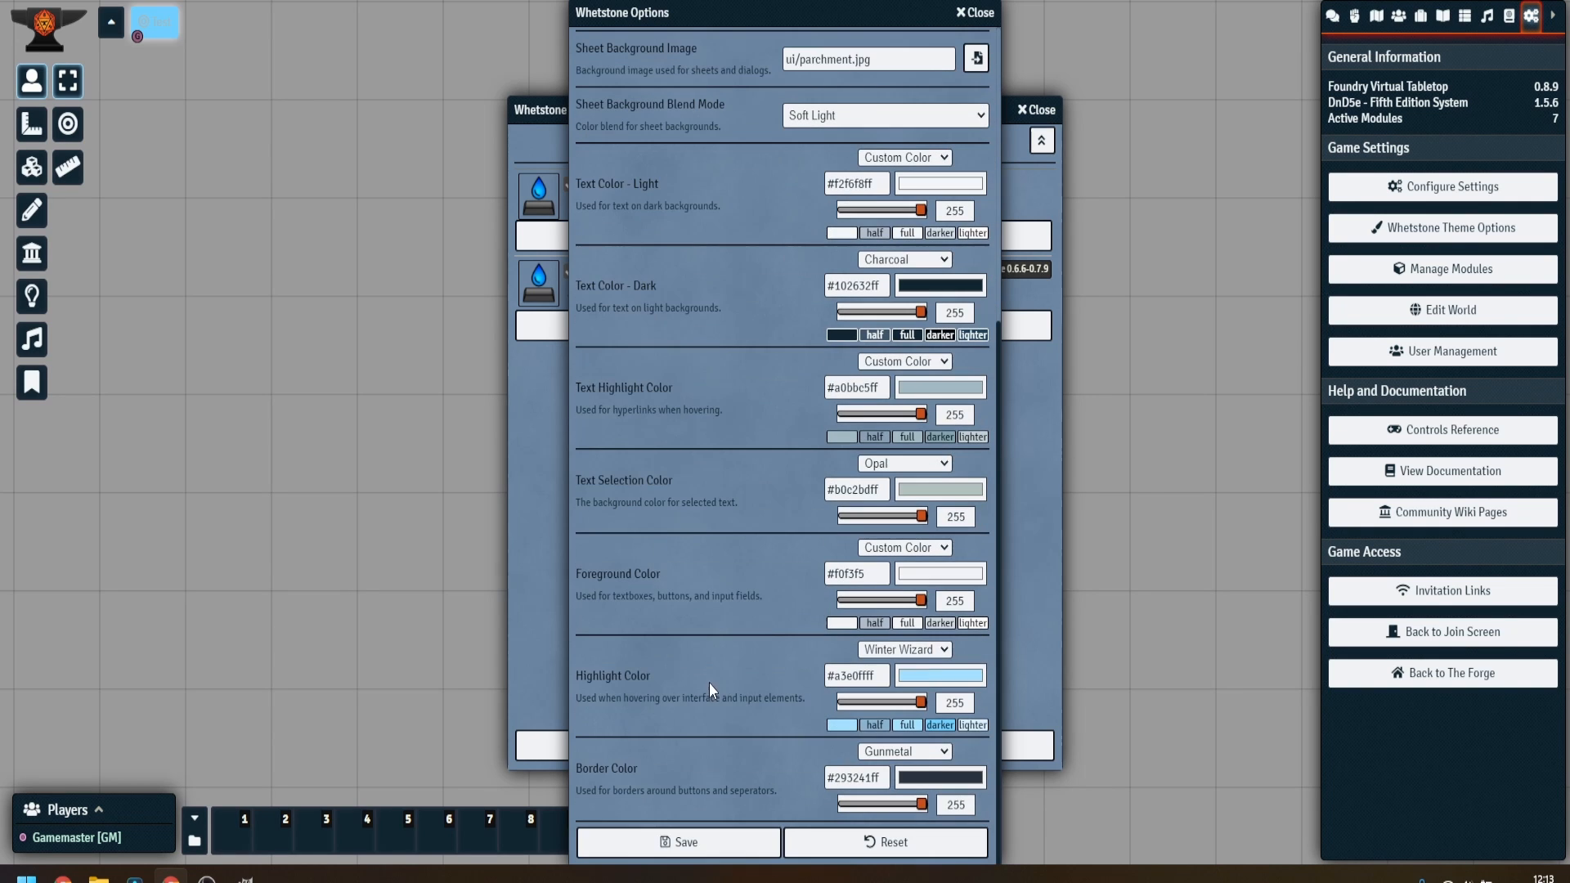
pyautogui.click(699, 839)
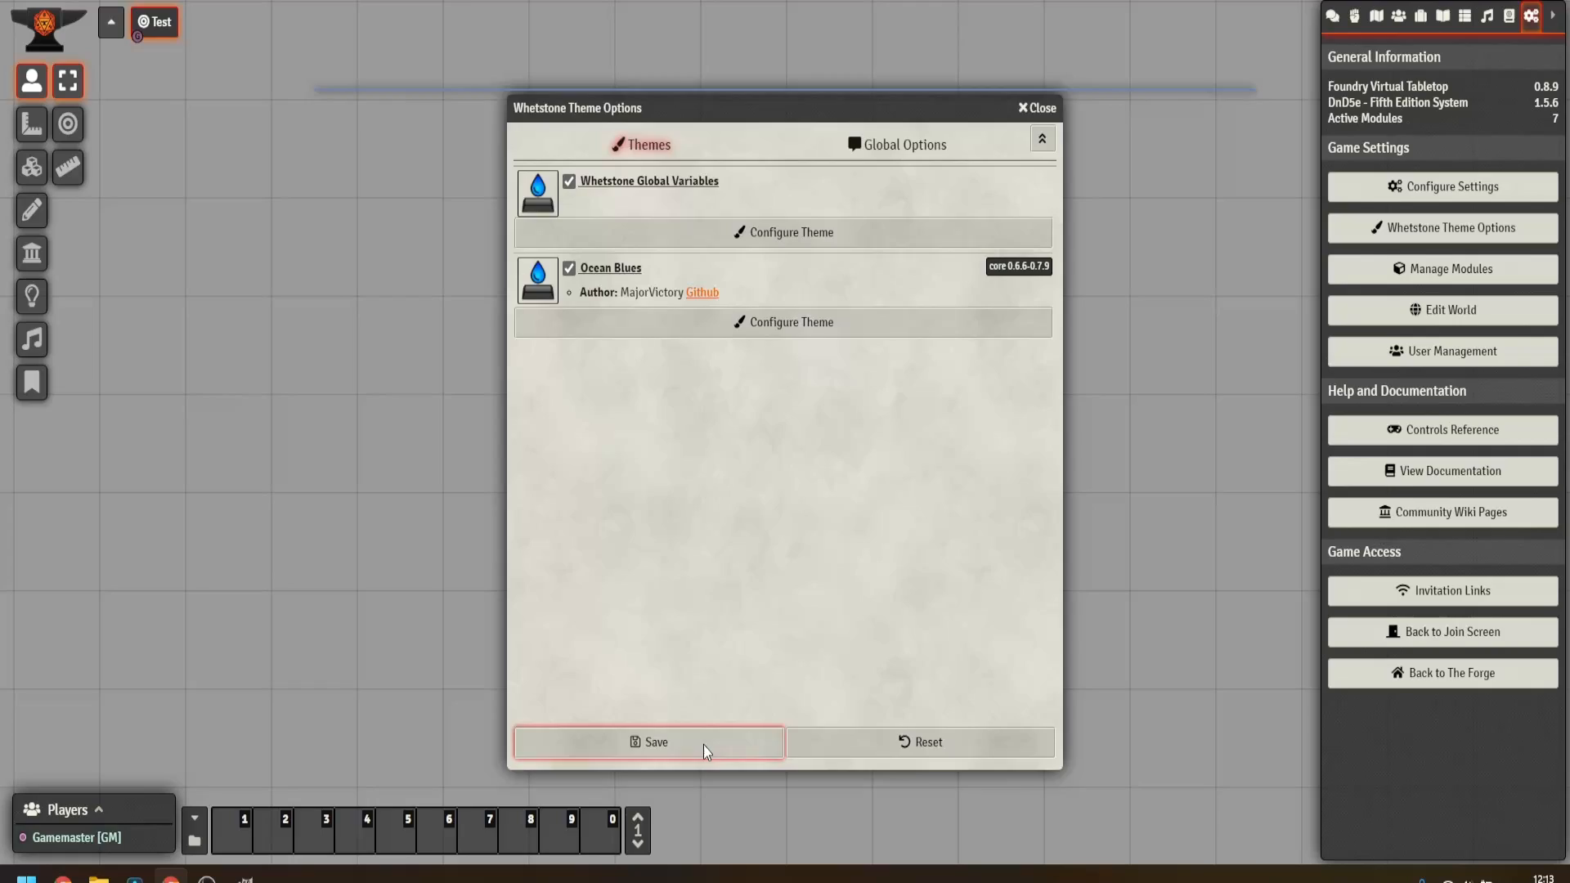
pyautogui.click(703, 744)
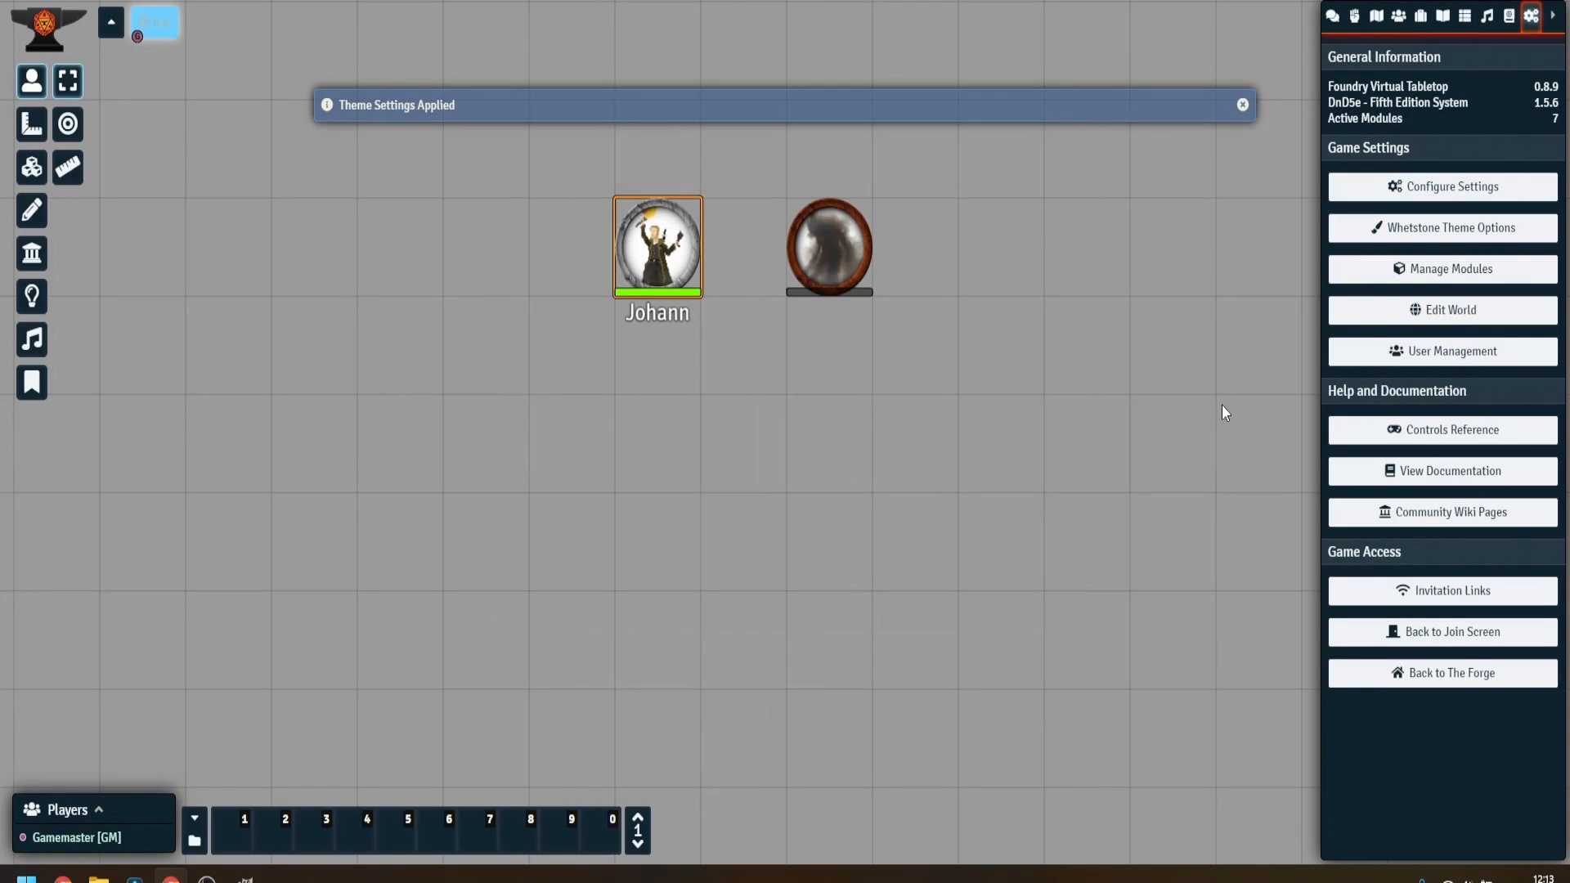
# Check the chat cards and the inventory and attributes of Johann's sheet with the new theme colors, and close the sheet.
pyautogui.click(1332, 16)
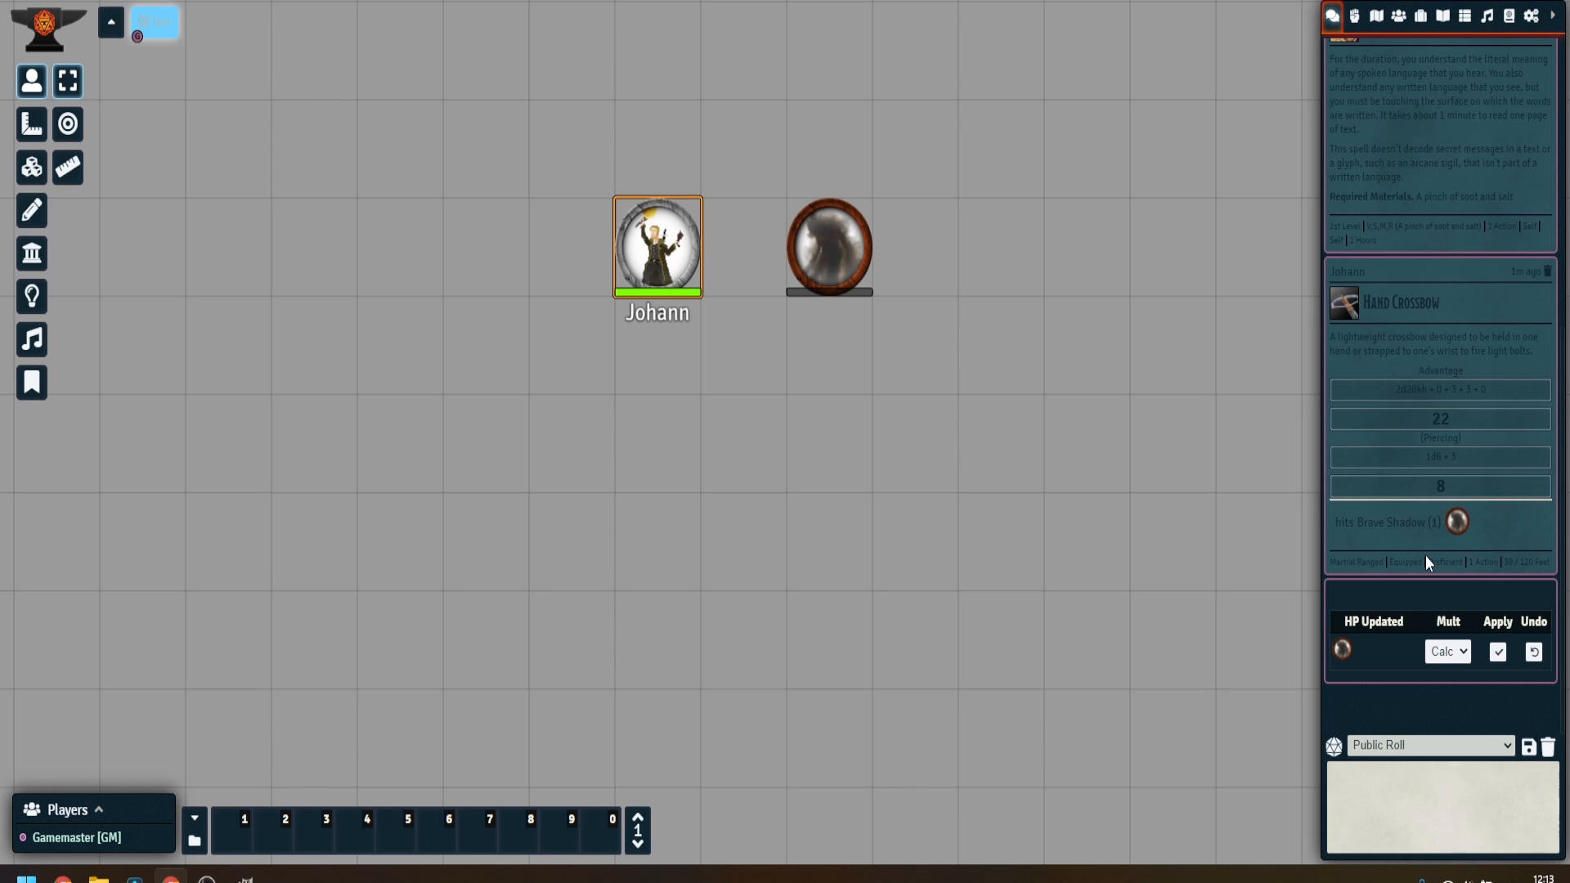
pyautogui.moveTo(1420, 659)
pyautogui.scroll(5, 1408, 451)
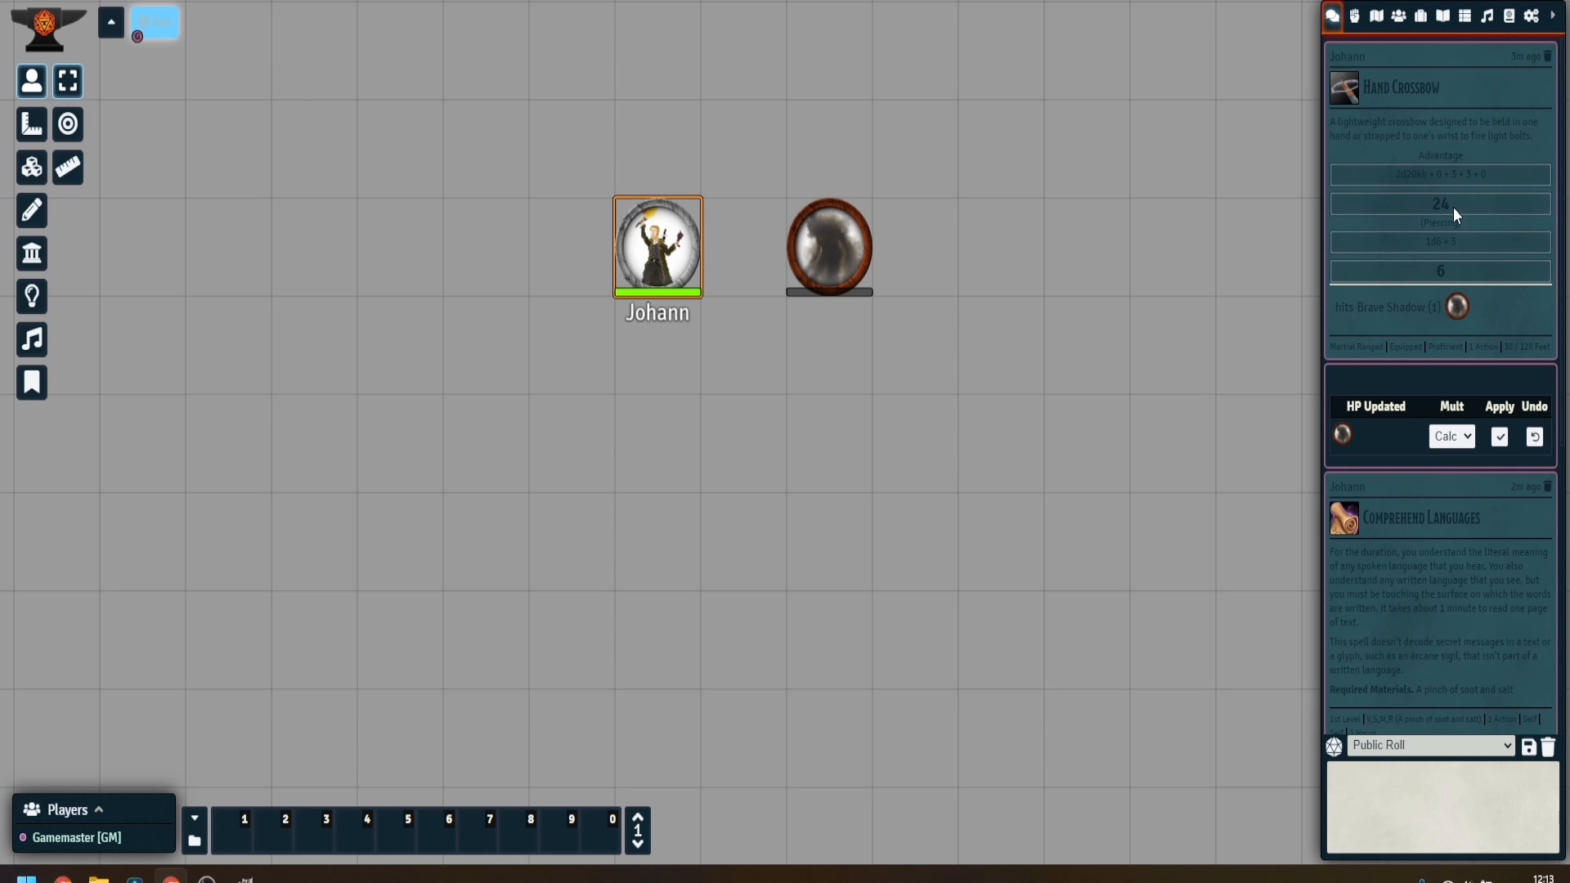
pyautogui.doubleClick(660, 227)
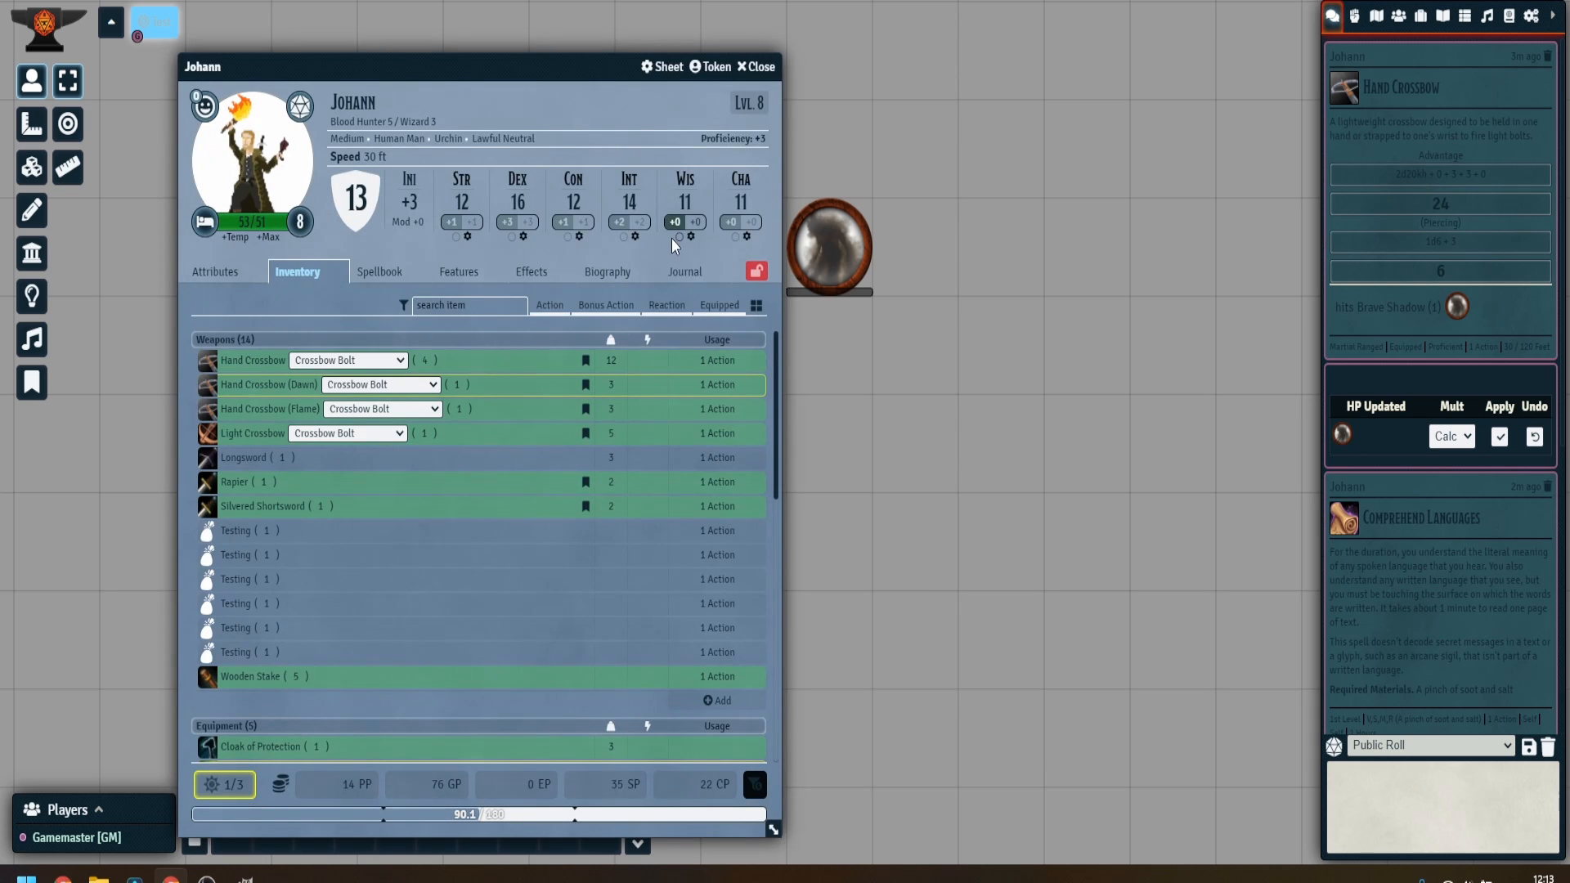
pyautogui.click(220, 275)
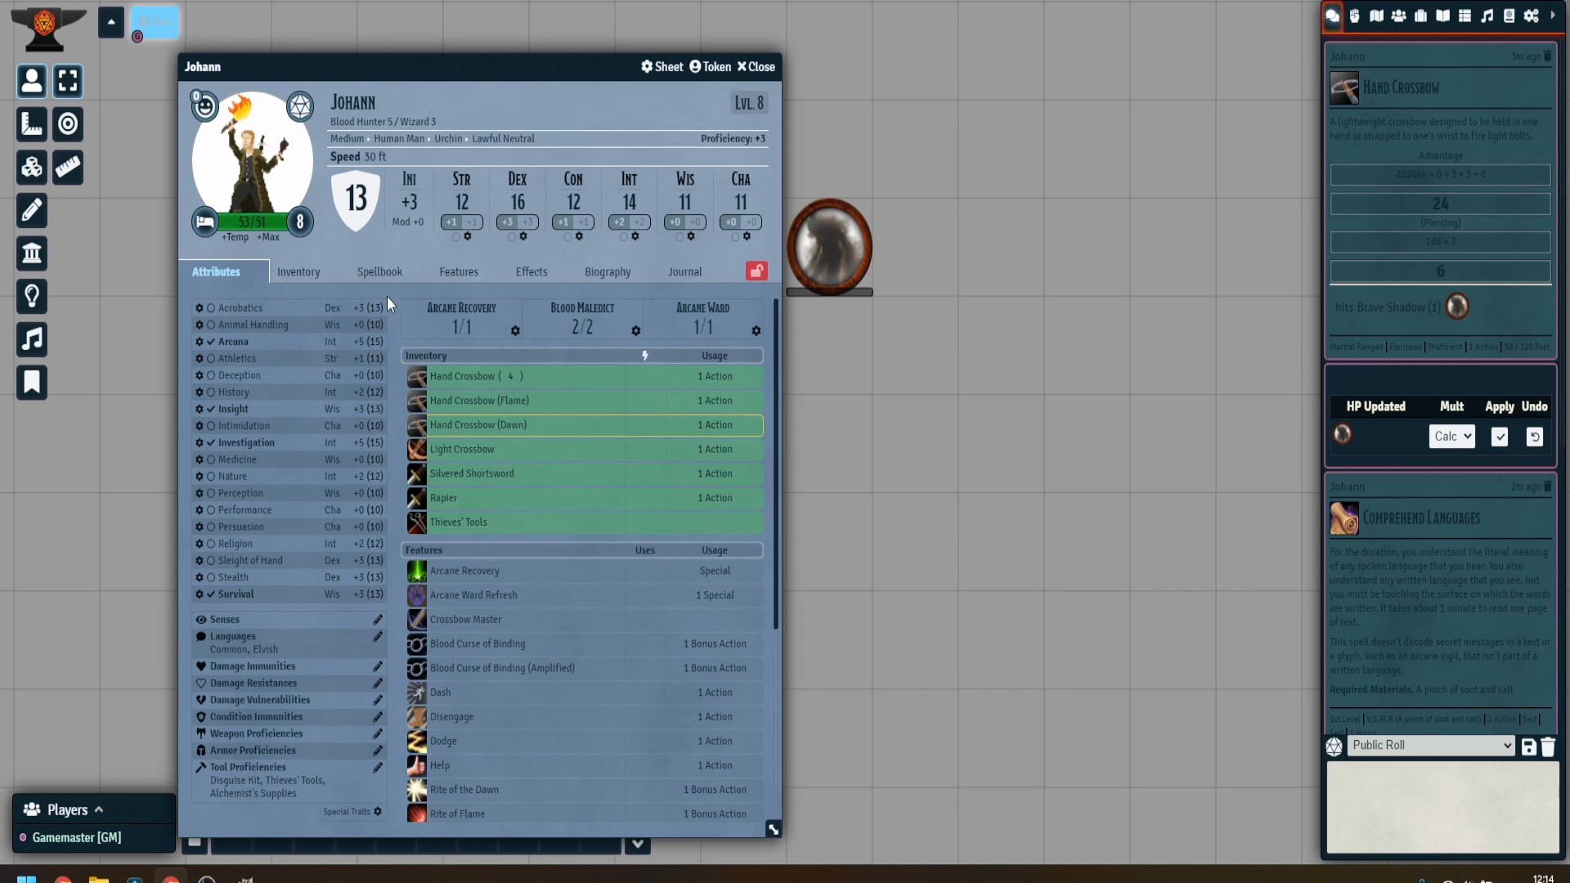
pyautogui.click(749, 66)
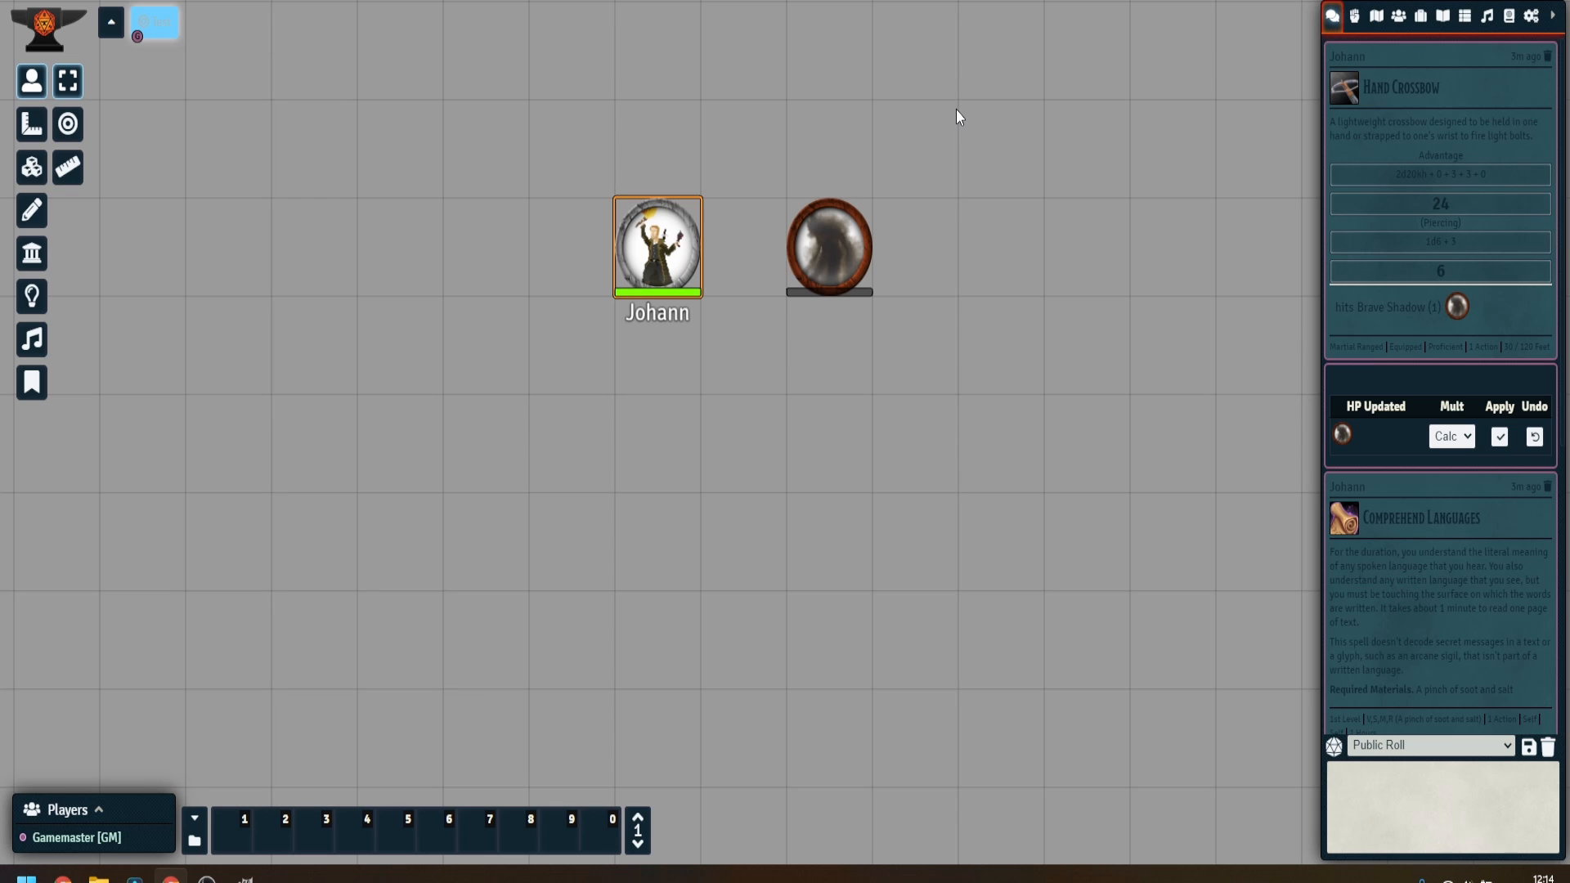